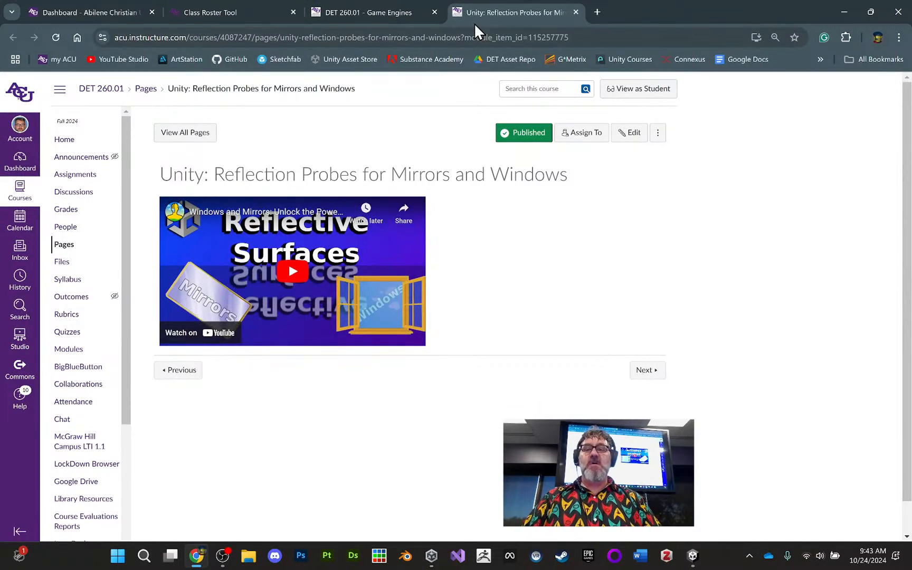
- Close the reflection probes page and open the "Unity Project: That Scene Was LIT" assignment to review its requirements and grading rubric
{"action": "left_click", "coordinate": [576, 12]}
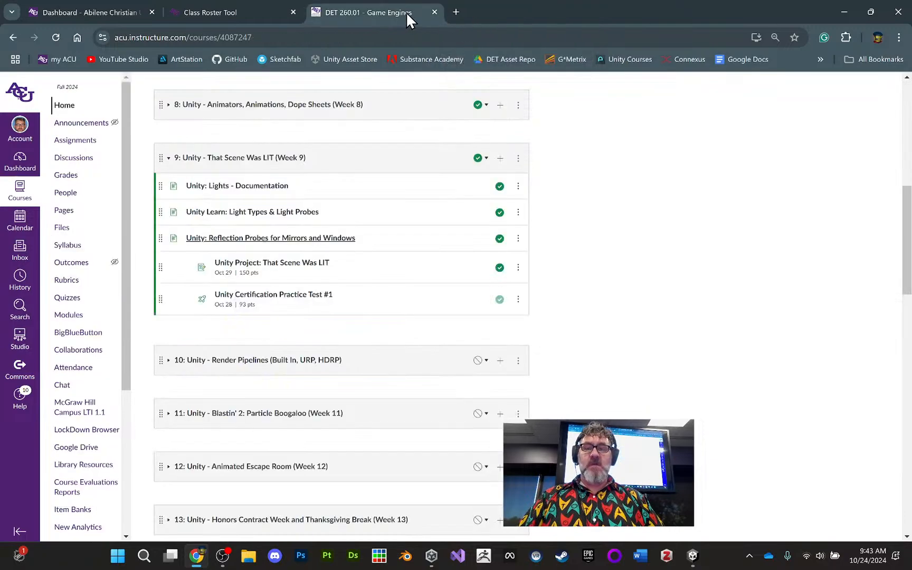
{"action": "middle_click", "coordinate": [285, 263]}
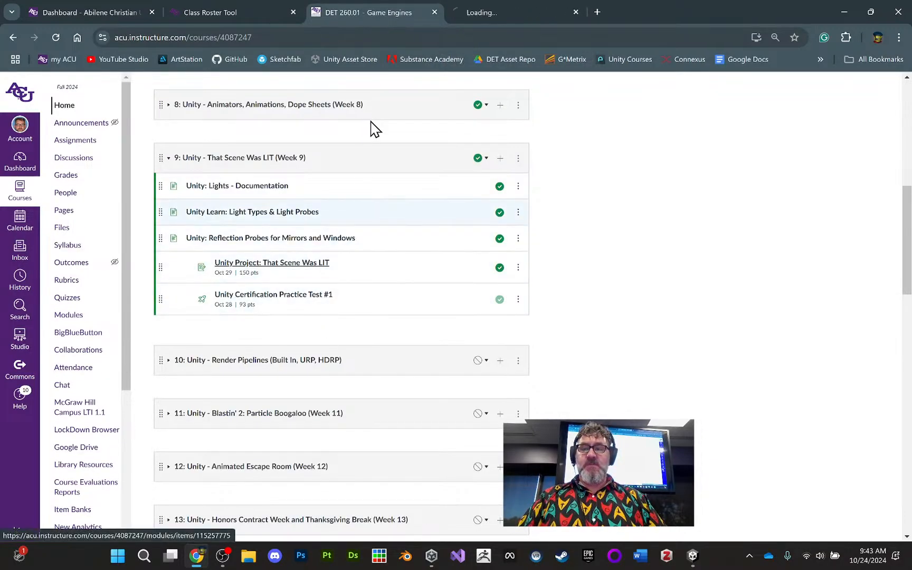
{"action": "left_click", "coordinate": [478, 14]}
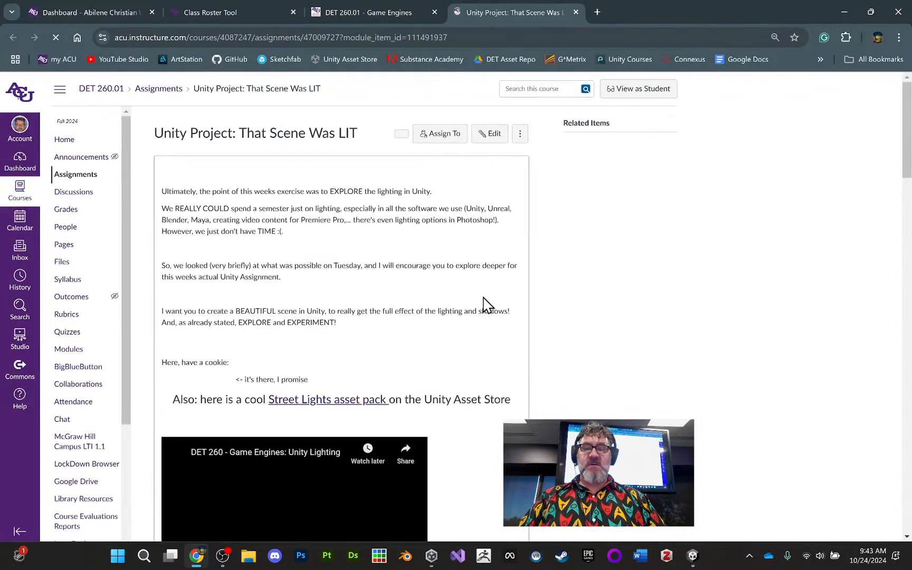
{"action": "scroll", "coordinate": [596, 332], "scroll_direction": "down", "scroll_amount": 5}
{"action": "scroll", "coordinate": [597, 338], "scroll_direction": "down", "scroll_amount": 2}
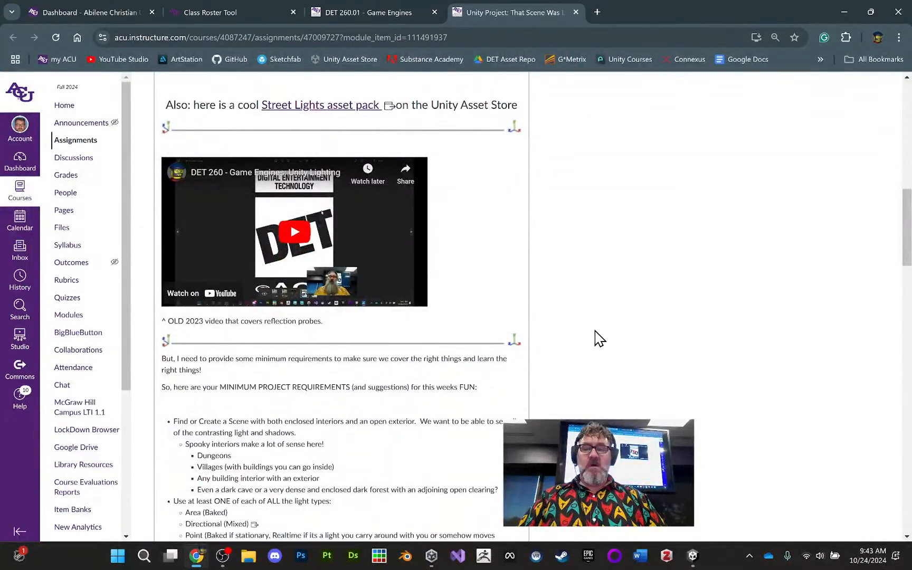
{"action": "scroll", "coordinate": [494, 301], "scroll_direction": "down", "scroll_amount": 1}
{"action": "scroll", "coordinate": [494, 301], "scroll_direction": "down", "scroll_amount": 20}
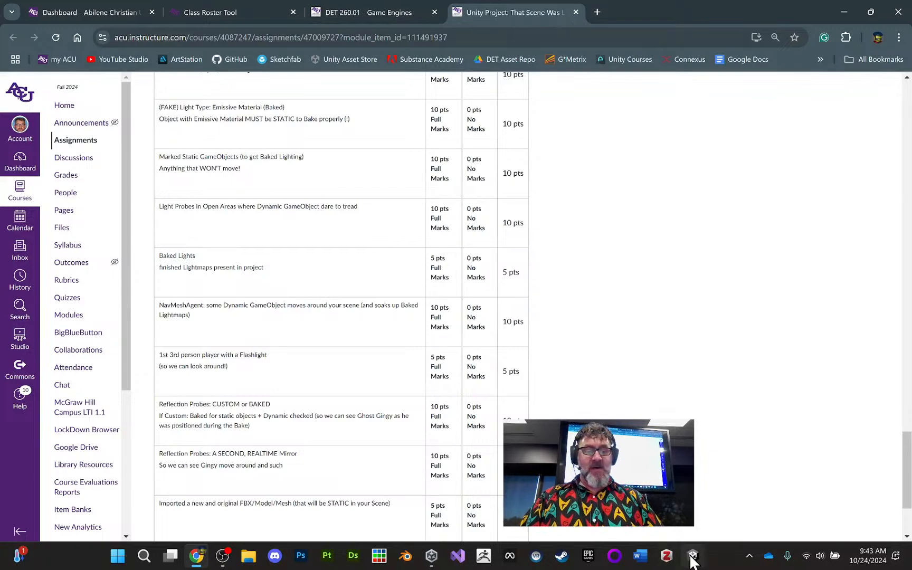
- Switch to the Unity editor and examine the castle's interior and exterior and the layout of the surrounding city
{"action": "mouse_move", "coordinate": [693, 560]}
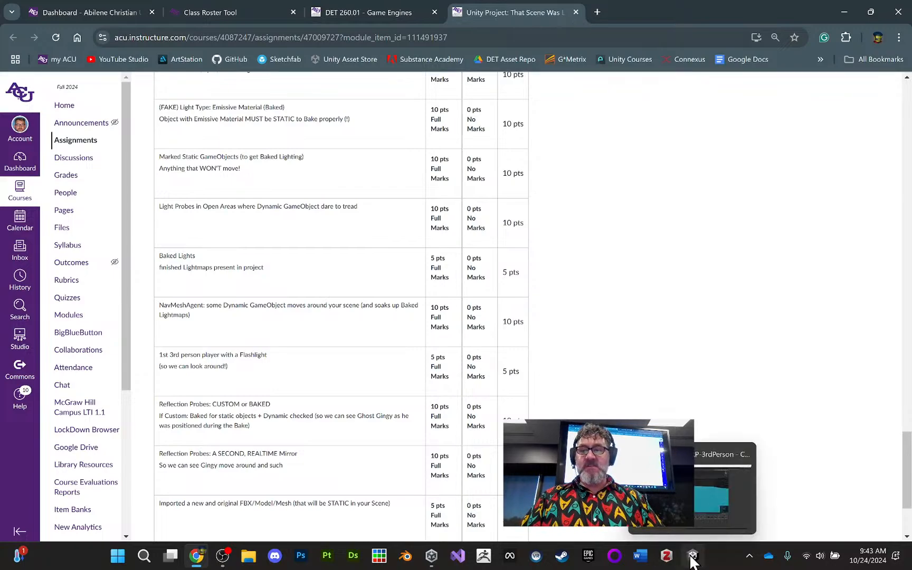
{"action": "left_click", "coordinate": [693, 556]}
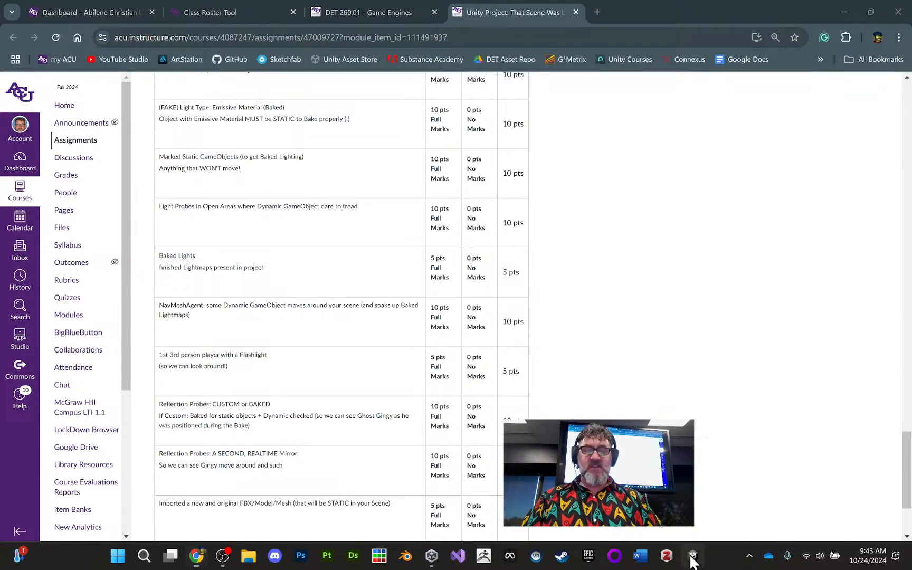
{"action": "middle_click_drag", "start_coordinate": [572, 219], "coordinate": [575, 226]}
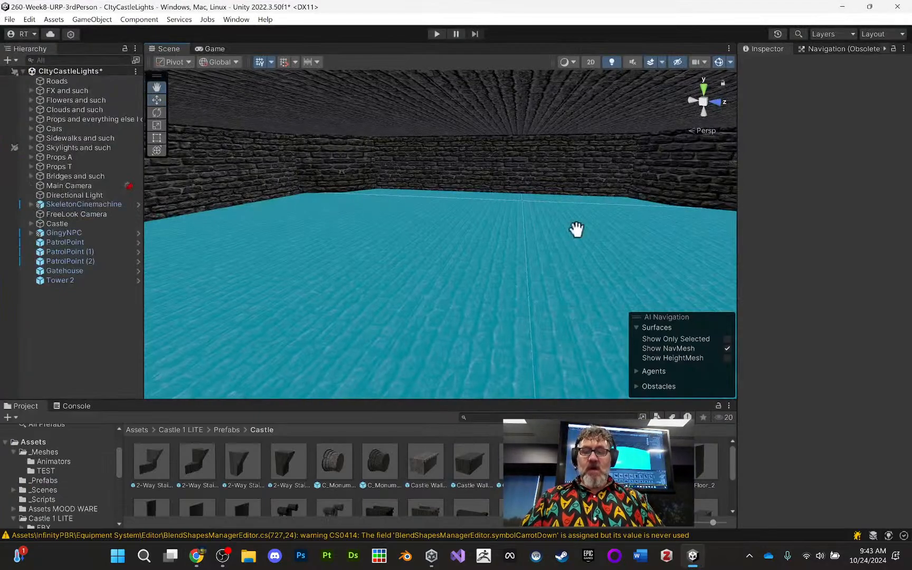
{"action": "scroll", "coordinate": [550, 231], "scroll_direction": "down", "scroll_amount": 5}
{"action": "left_click_drag", "start_coordinate": [539, 233], "coordinate": [535, 279], "text": "alt"}
{"action": "scroll", "coordinate": [535, 279], "scroll_direction": "down", "scroll_amount": 6}
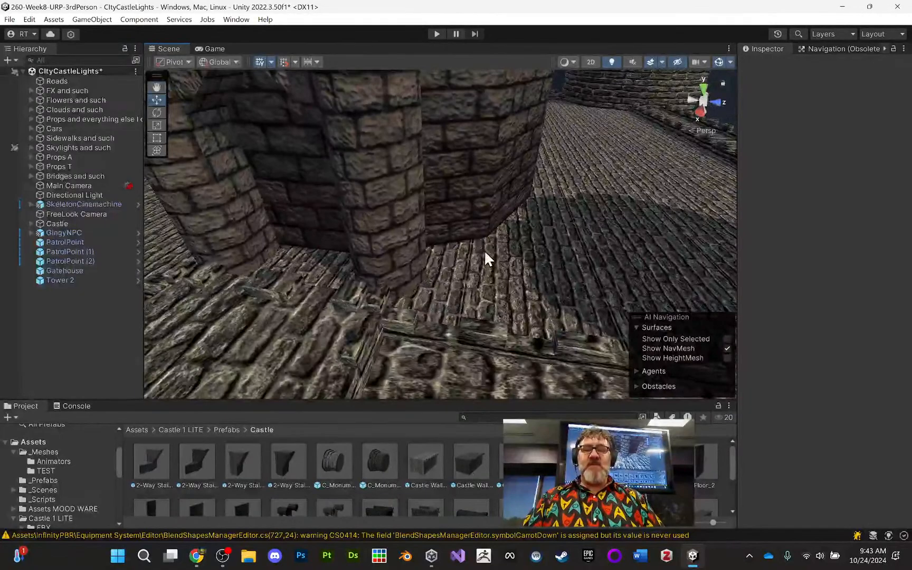
{"action": "scroll", "coordinate": [547, 256], "scroll_direction": "down", "scroll_amount": 8}
{"action": "scroll", "coordinate": [534, 270], "scroll_direction": "down", "scroll_amount": 10}
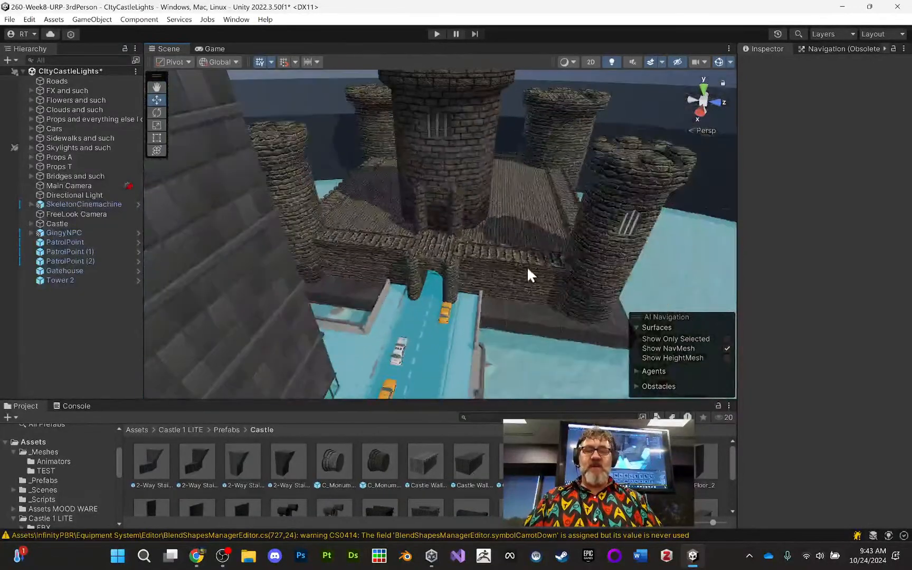
{"action": "left_click_drag", "start_coordinate": [512, 270], "coordinate": [456, 261], "text": "alt"}
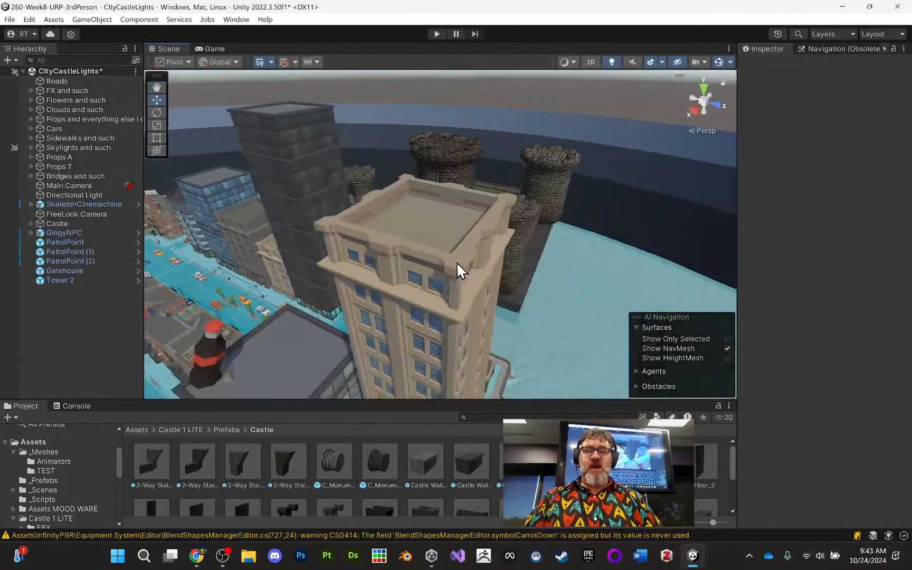
{"action": "middle_click_drag", "start_coordinate": [456, 262], "coordinate": [562, 234]}
{"action": "left_click_drag", "start_coordinate": [561, 267], "coordinate": [480, 275], "text": "alt"}
{"action": "scroll", "coordinate": [480, 275], "scroll_direction": "down", "scroll_amount": 3}
{"action": "middle_click_drag", "start_coordinate": [480, 275], "coordinate": [577, 235]}
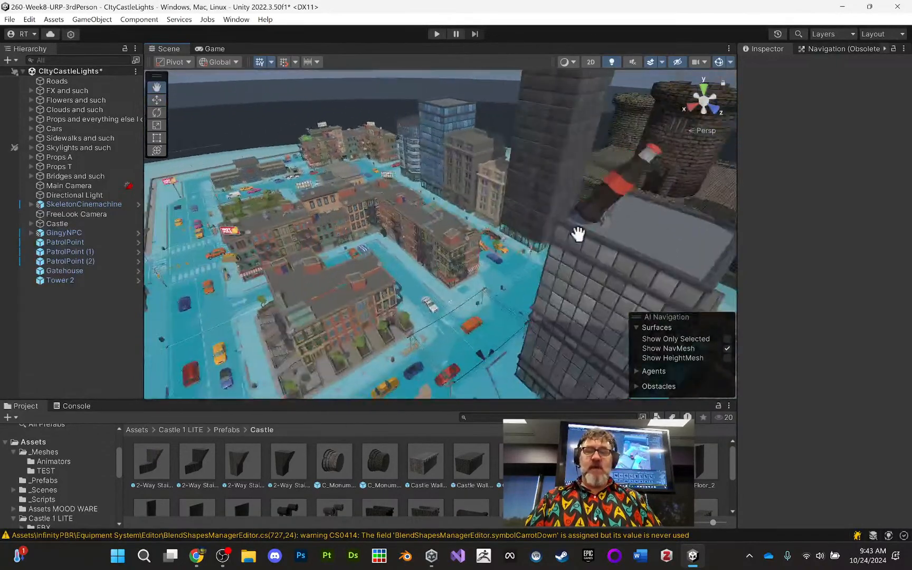
{"action": "scroll", "coordinate": [568, 249], "scroll_direction": "down", "scroll_amount": 7}
{"action": "left_click_drag", "start_coordinate": [533, 257], "coordinate": [554, 267], "text": "alt"}
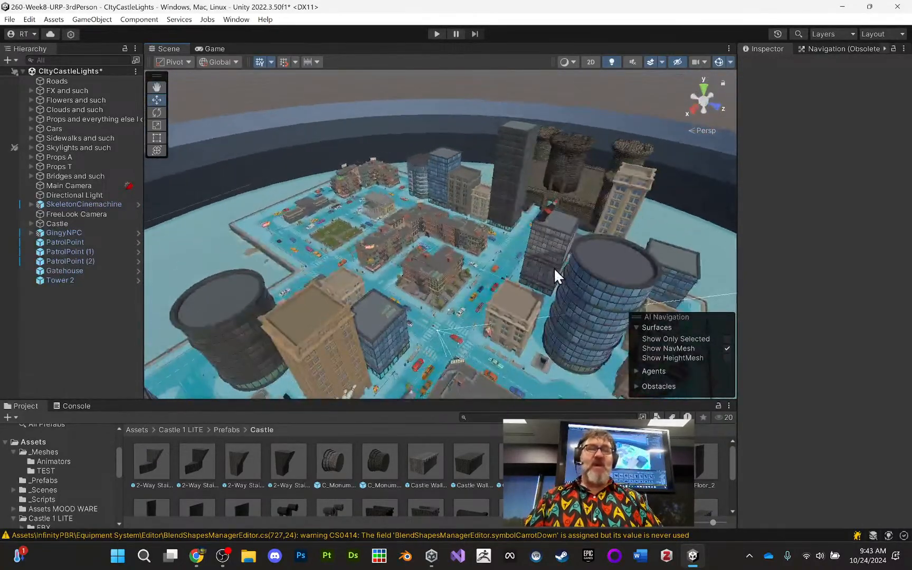
{"action": "scroll", "coordinate": [551, 259], "scroll_direction": "down", "scroll_amount": 2}
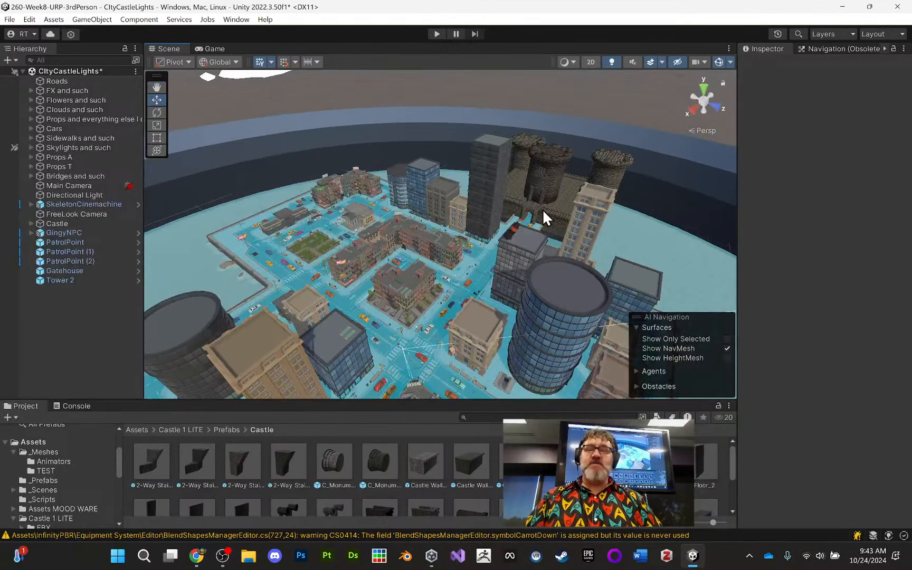
{"action": "middle_click_drag", "start_coordinate": [534, 202], "coordinate": [521, 205]}
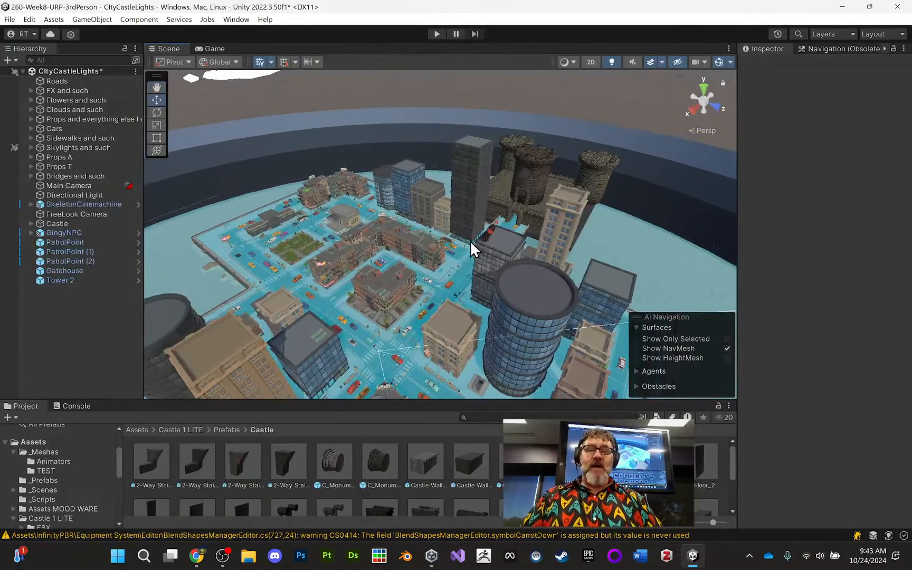
- Examine the street intersection and the road leading to the castle gate at close range
{"action": "left_click_drag", "start_coordinate": [471, 240], "coordinate": [546, 262], "text": "alt"}
{"action": "right_click_drag", "start_coordinate": [546, 262], "coordinate": [470, 28], "text": "alt"}
{"action": "middle_click_drag", "start_coordinate": [519, 142], "coordinate": [381, 144]}
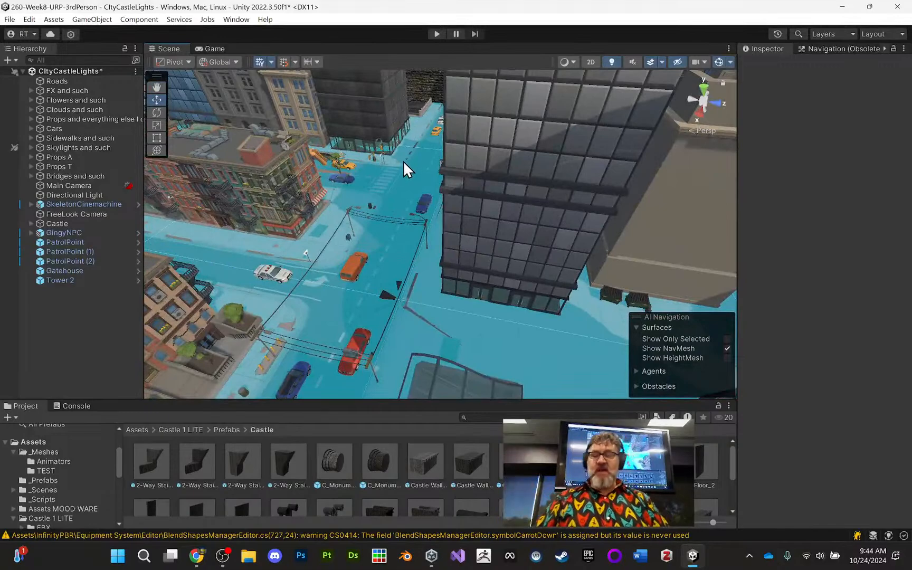
{"action": "left_click_drag", "start_coordinate": [405, 163], "coordinate": [500, 143], "text": "alt"}
{"action": "scroll", "coordinate": [502, 125], "scroll_direction": "up", "scroll_amount": 5}
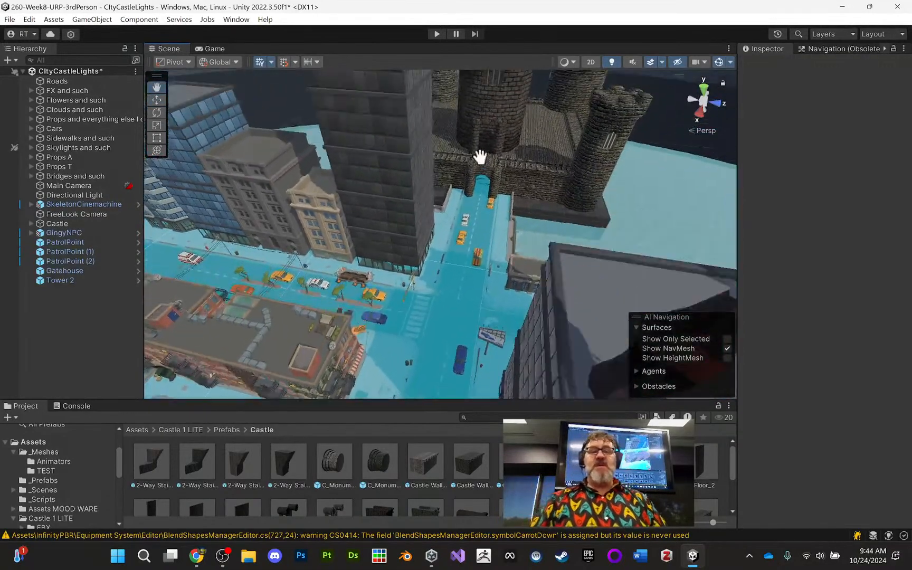
{"action": "scroll", "coordinate": [501, 132], "scroll_direction": "down", "scroll_amount": 5}
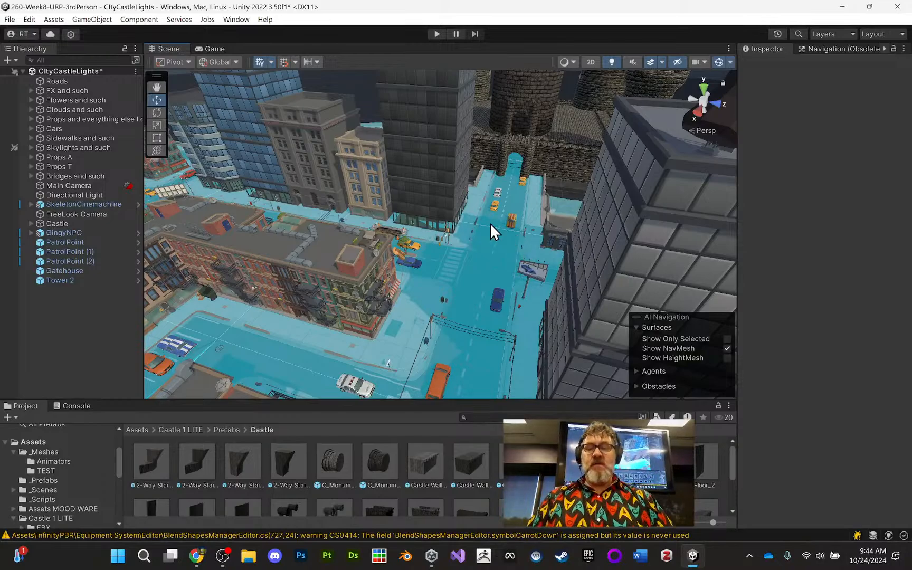
{"action": "middle_click_drag", "start_coordinate": [481, 251], "coordinate": [537, 225]}
{"action": "scroll", "coordinate": [453, 237], "scroll_direction": "up", "scroll_amount": 6}
{"action": "scroll", "coordinate": [537, 224], "scroll_direction": "down", "scroll_amount": 3}
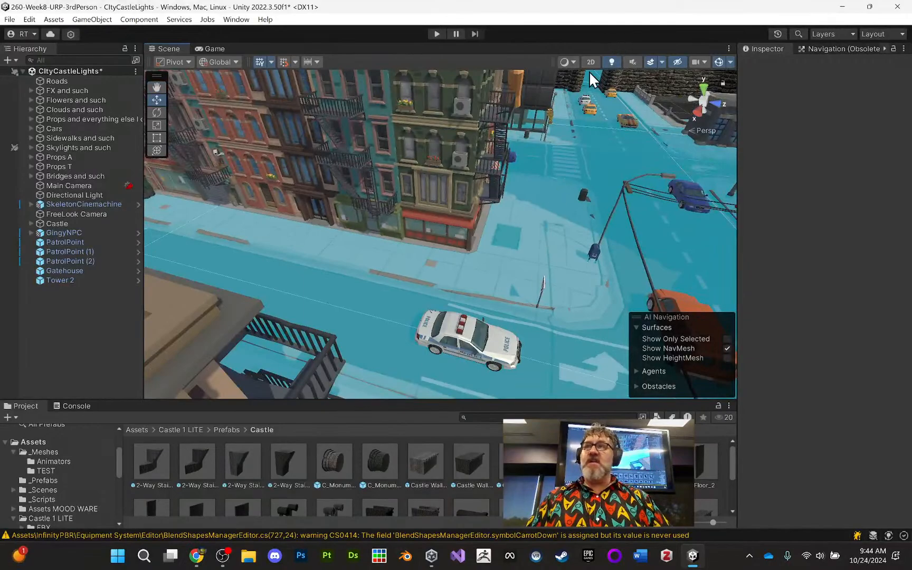
{"action": "scroll", "coordinate": [521, 290], "scroll_direction": "down", "scroll_amount": 3}
{"action": "middle_click_drag", "start_coordinate": [633, 186], "coordinate": [478, 257]}
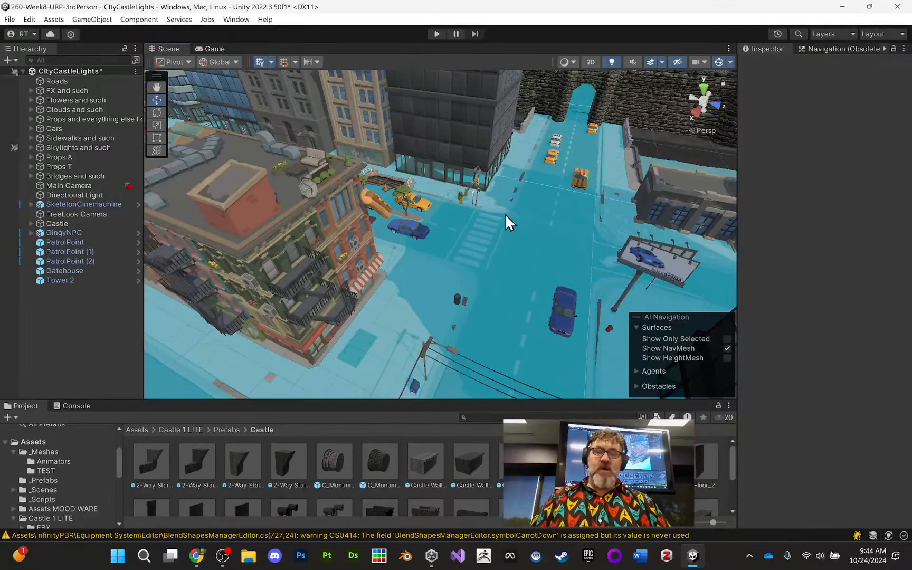
{"action": "middle_click_drag", "start_coordinate": [508, 218], "coordinate": [501, 198]}
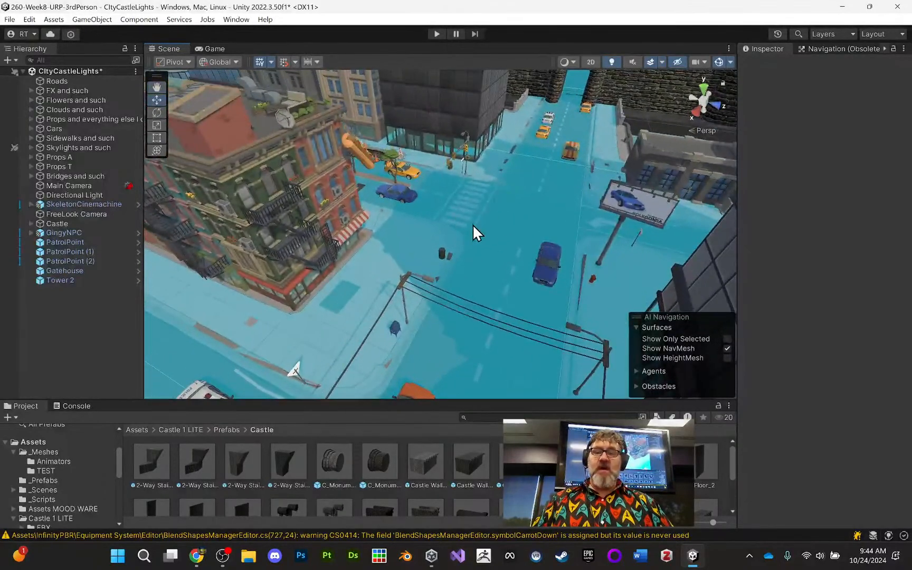
- Select the blue sedan on the road beside the billboard to inspect its Mesh Collider and Rigidbody components
{"action": "left_click", "coordinate": [547, 258]}
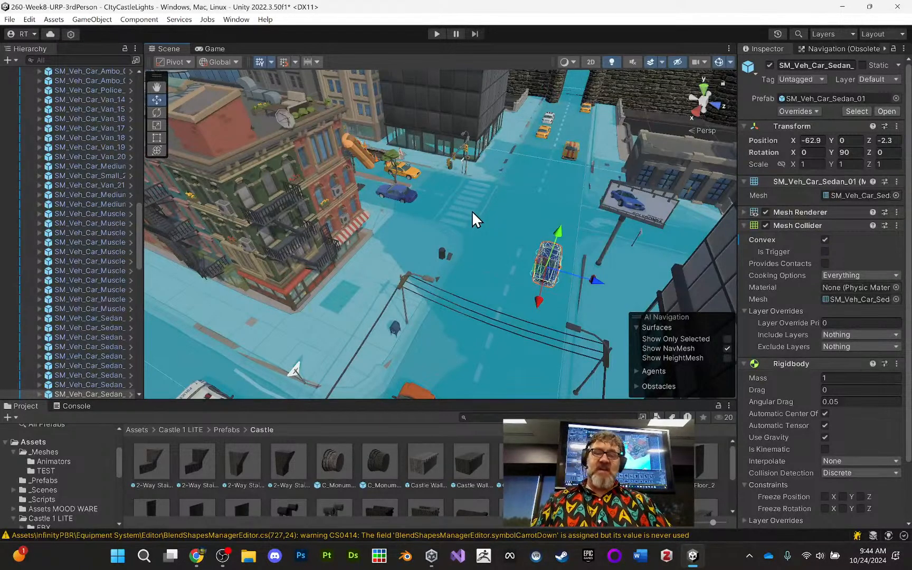
{"action": "middle_click_drag", "start_coordinate": [516, 195], "coordinate": [513, 167]}
{"action": "right_click_drag", "start_coordinate": [513, 166], "coordinate": [476, 173], "text": "alt"}
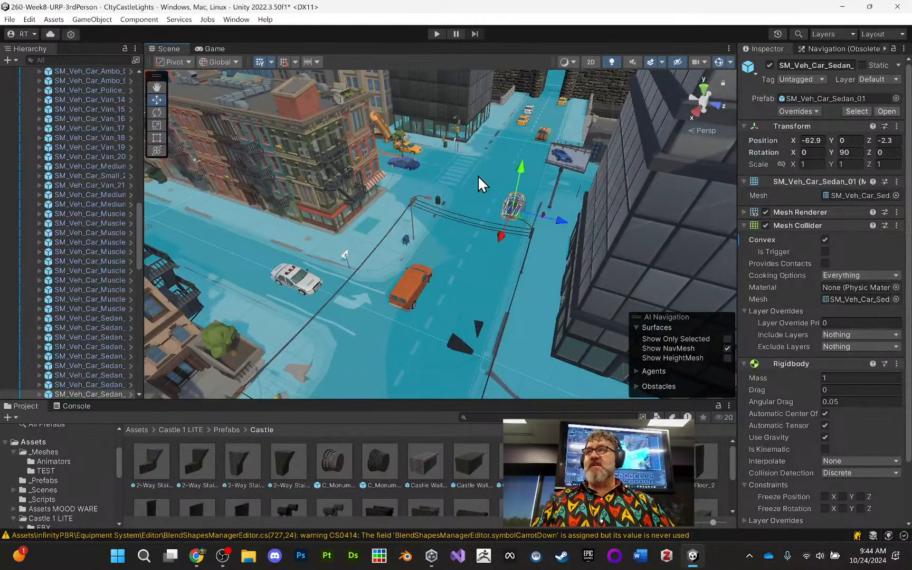
{"action": "middle_click_drag", "start_coordinate": [491, 181], "coordinate": [508, 197]}
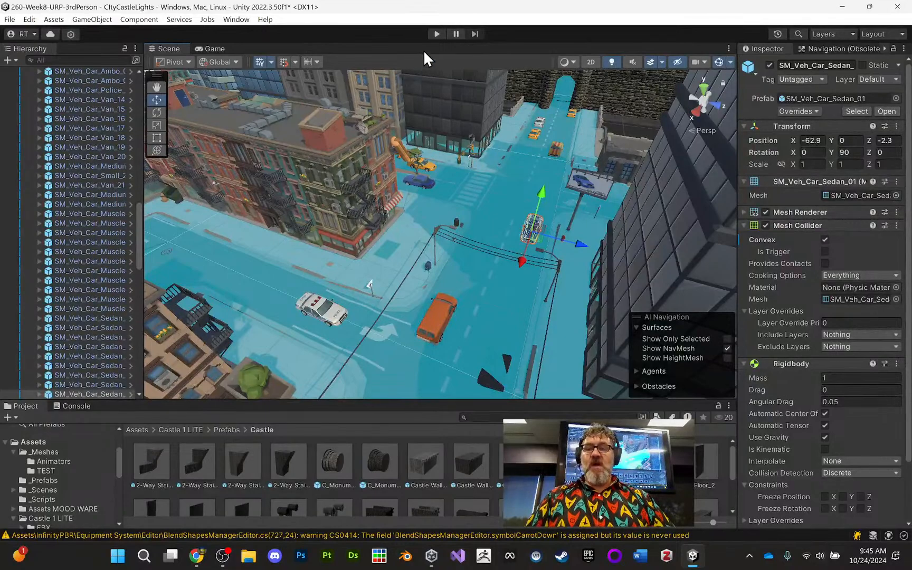
- Play-test the scene with the skeleton character in the city streets and stop the test
{"action": "left_click", "coordinate": [436, 31]}
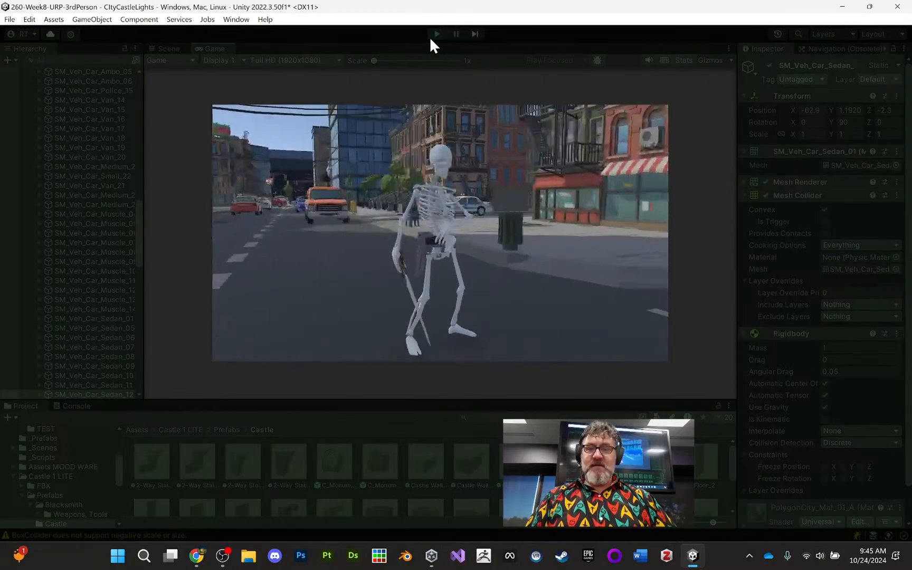
{"action": "left_click", "coordinate": [437, 34]}
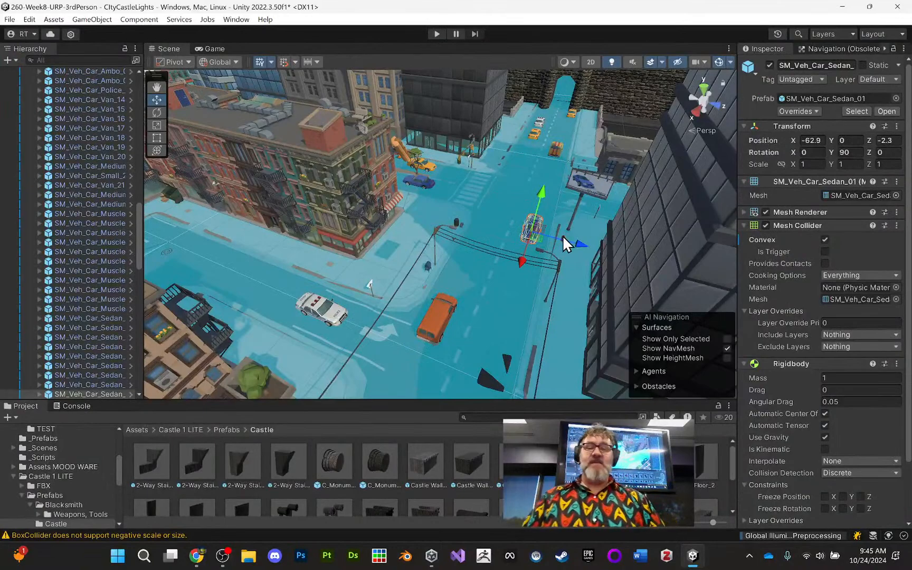
- Search the hierarchy for "direct", deactivate the Directional Light object and clear the search
{"action": "mouse_move", "coordinate": [533, 135]}
{"action": "middle_mouse_down"}
{"action": "mouse_move", "coordinate": [527, 170]}
{"action": "mouse_move", "coordinate": [561, 155]}
{"action": "mouse_move", "coordinate": [536, 130]}
{"action": "middle_mouse_up"}
{"action": "scroll", "coordinate": [528, 170], "scroll_direction": "down", "scroll_amount": 10}
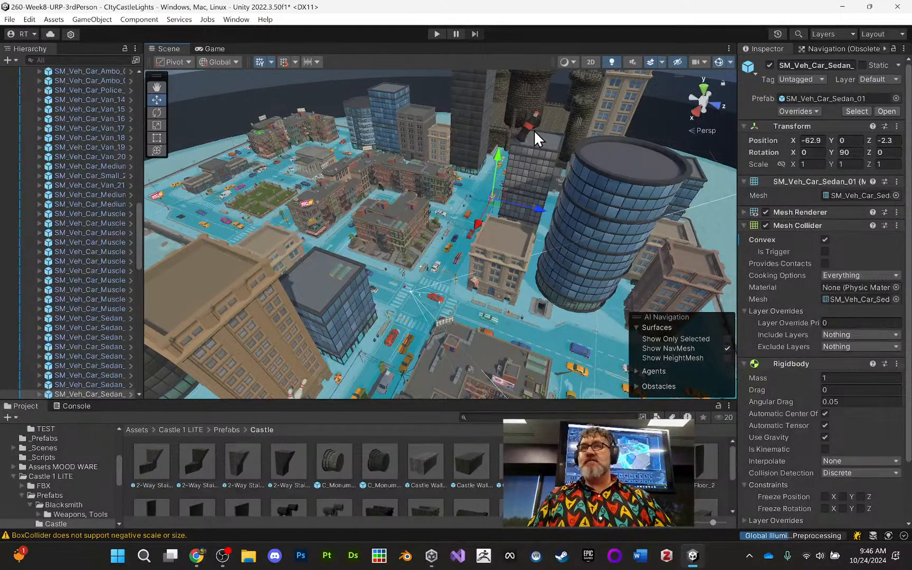
{"action": "middle_click_drag", "start_coordinate": [520, 145], "coordinate": [504, 157]}
{"action": "scroll", "coordinate": [505, 157], "scroll_direction": "down", "scroll_amount": 5}
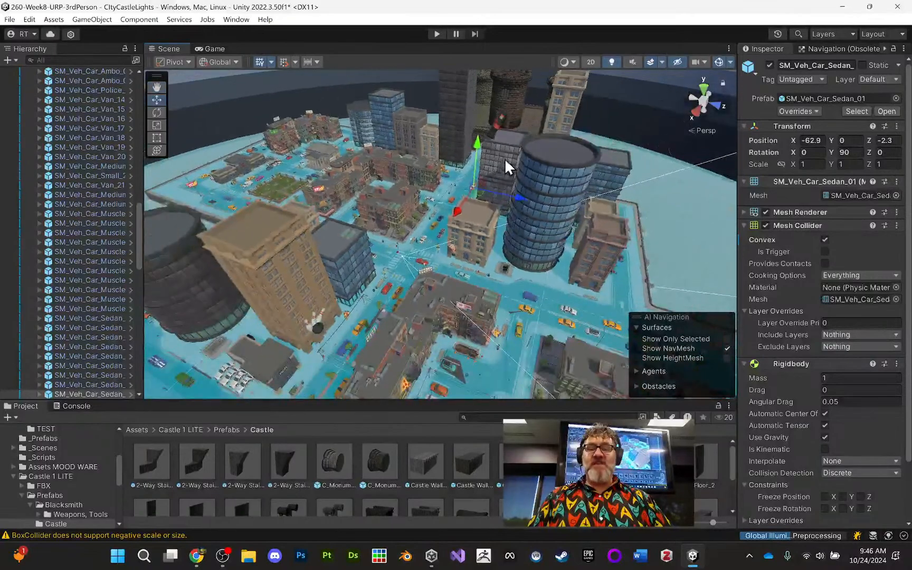
{"action": "left_click", "coordinate": [87, 61]}
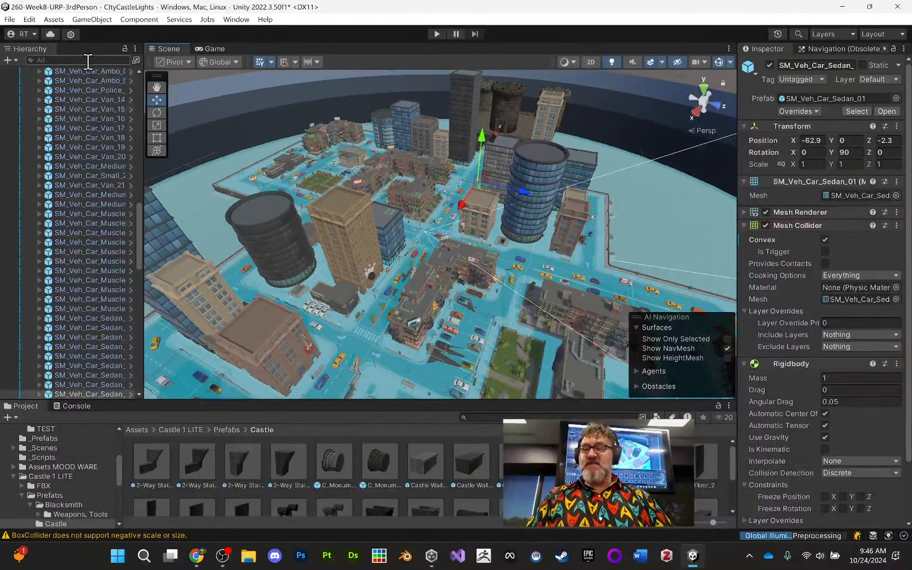
{"action": "type", "text": "direc"}
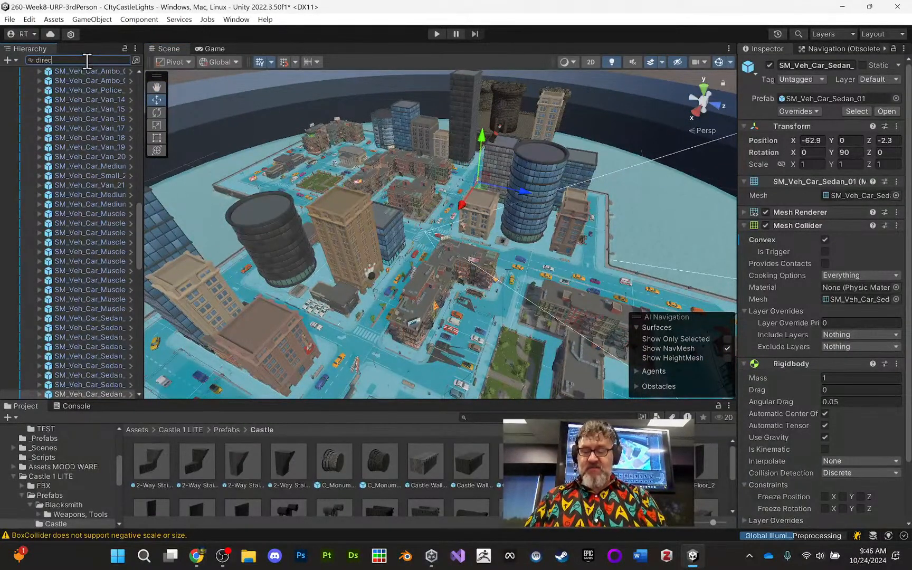
{"action": "type", "text": "t"}
{"action": "left_click", "coordinate": [77, 81]}
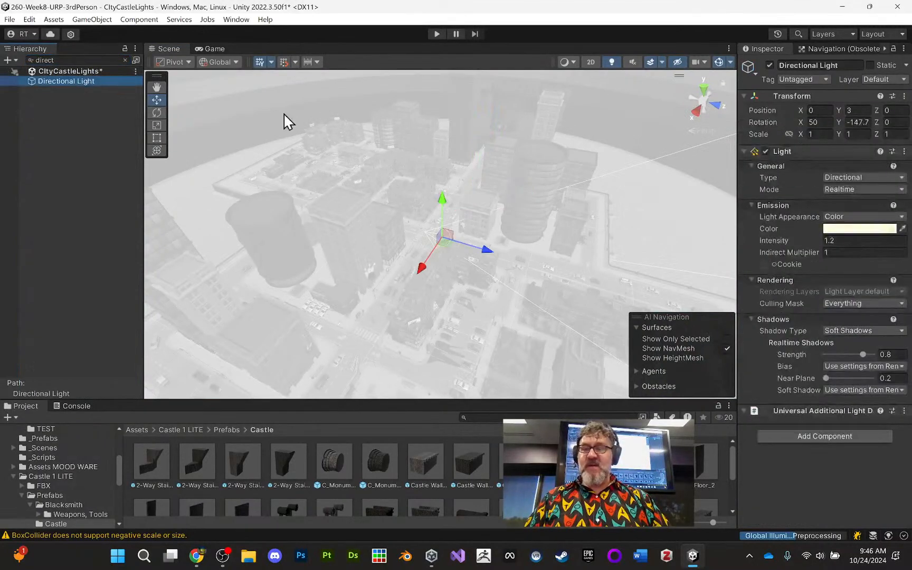
{"action": "left_click", "coordinate": [769, 65]}
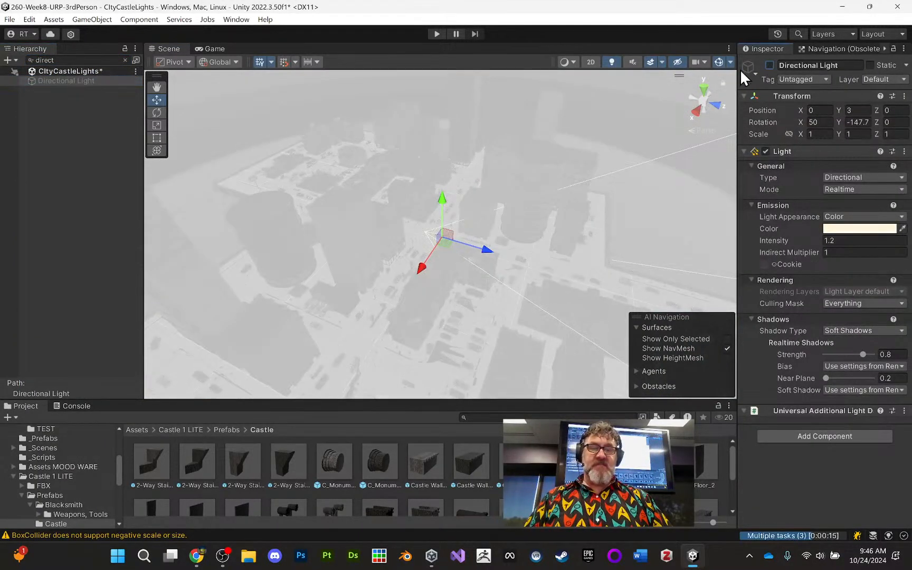
{"action": "left_click", "coordinate": [124, 60]}
- Play-test the scene without the directional light, running the skeleton through the city streets, and stop the test
{"action": "middle_click_drag", "start_coordinate": [384, 151], "coordinate": [349, 109]}
{"action": "left_click", "coordinate": [435, 34]}
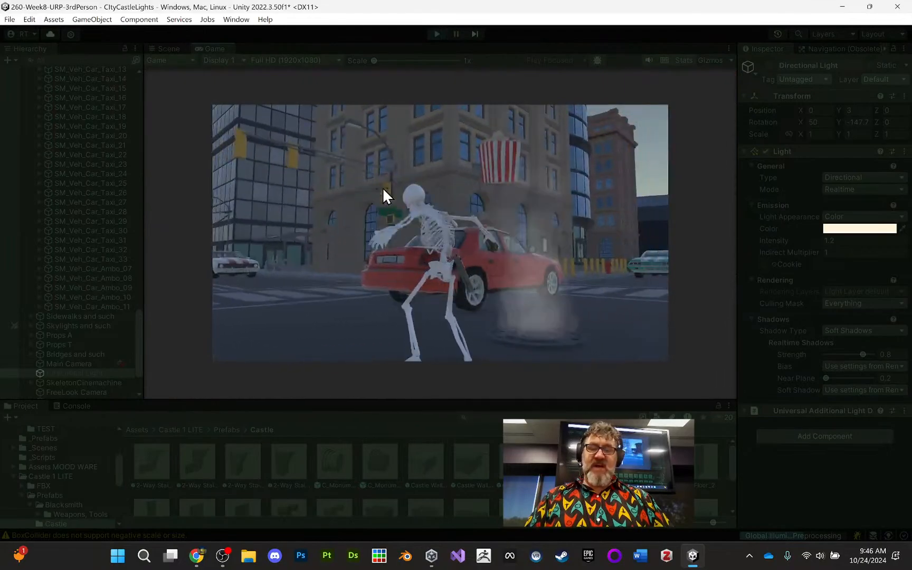
{"action": "key", "text": "w"}
{"action": "key", "text": "space"}
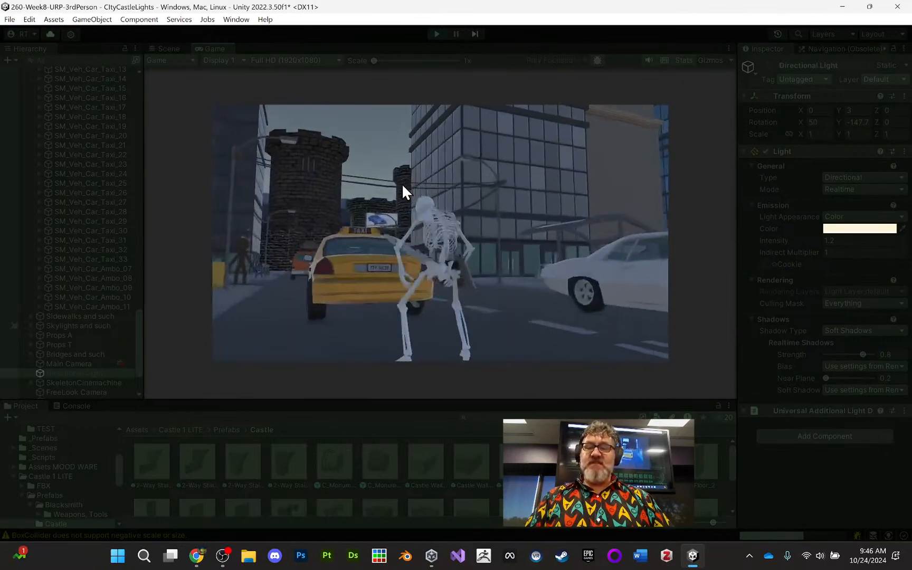
{"action": "key", "text": "space"}
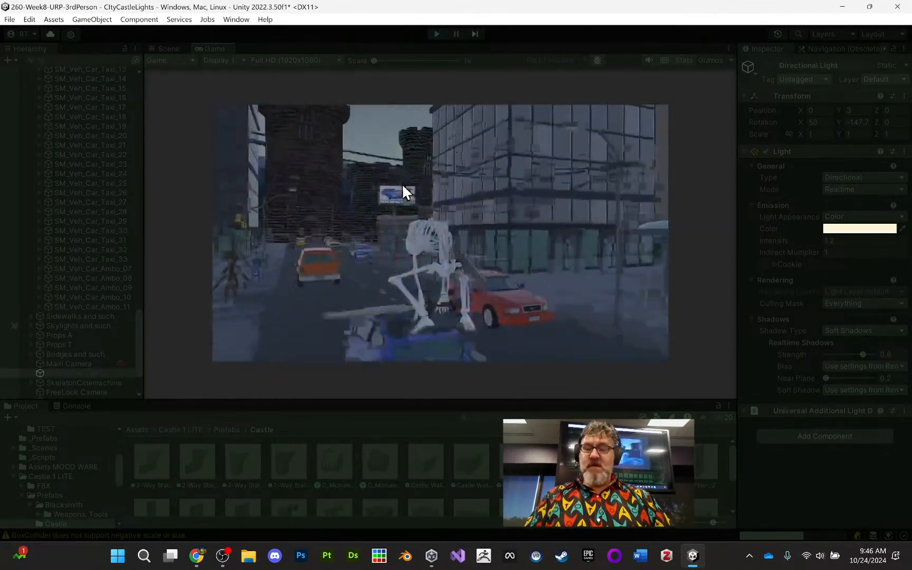
{"action": "left_click", "coordinate": [436, 34]}
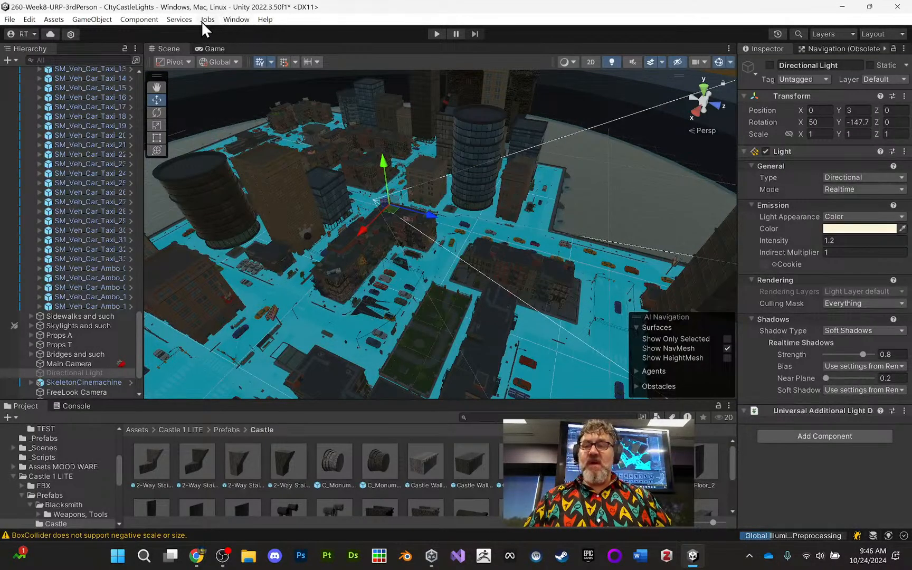
- Open the Lighting window and dock it alongside the Inspector and Navigation windows
{"action": "left_click", "coordinate": [234, 20]}
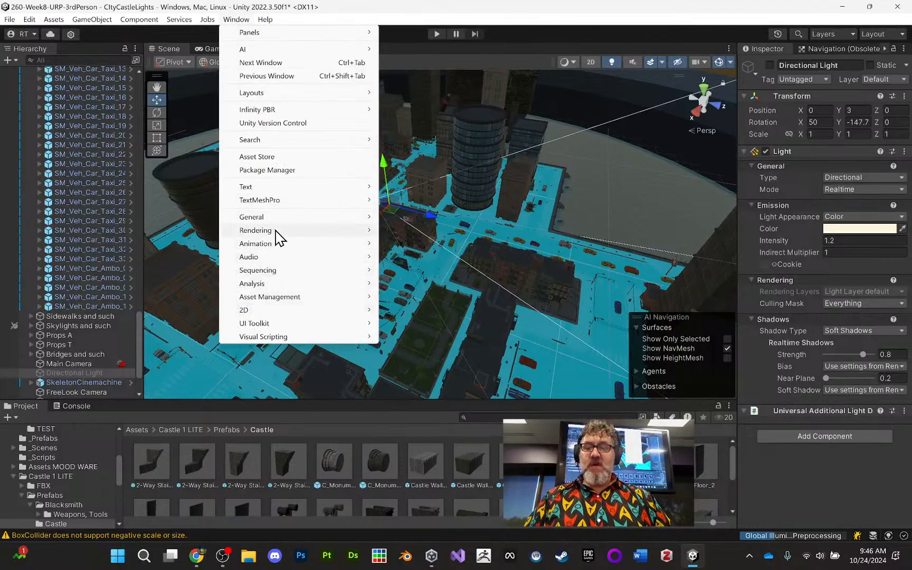
{"action": "mouse_move", "coordinate": [312, 233]}
{"action": "left_click", "coordinate": [399, 230]}
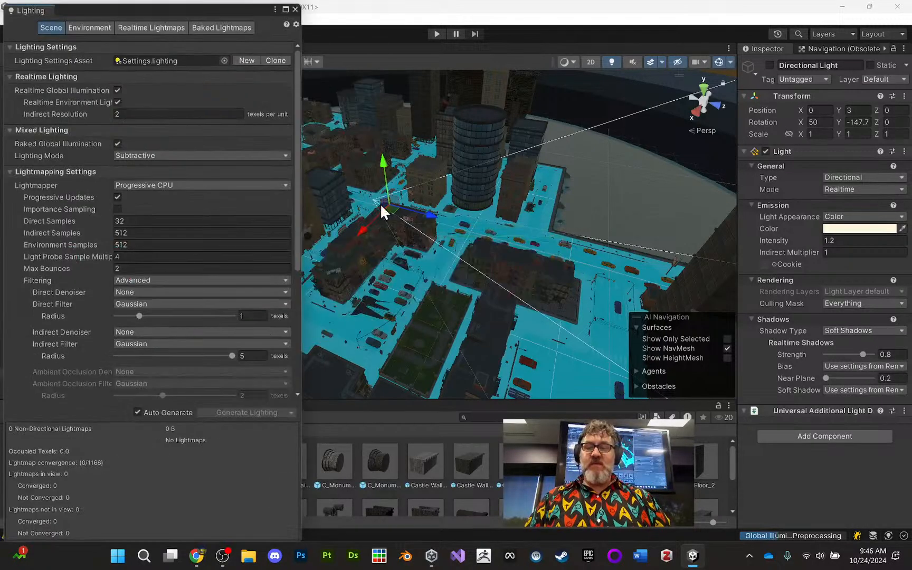
{"action": "left_click_drag", "start_coordinate": [32, 7], "coordinate": [791, 57]}
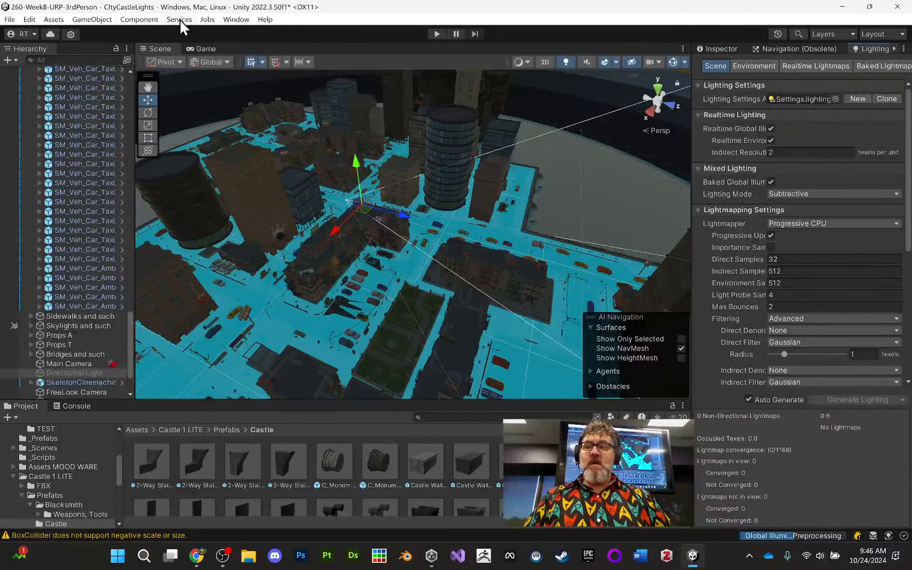
- Open the Light Explorer and dock it alongside the Project and Console windows
{"action": "left_click", "coordinate": [228, 20]}
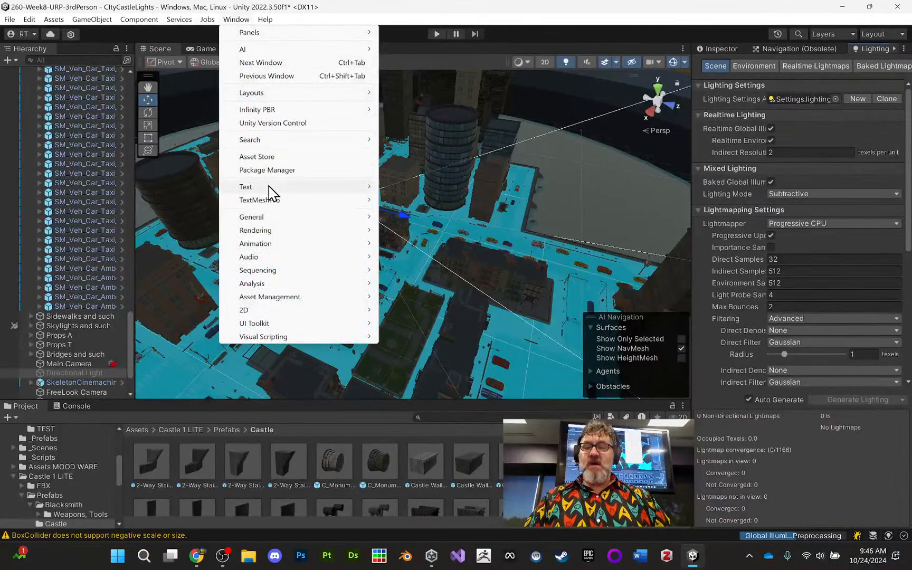
{"action": "mouse_move", "coordinate": [282, 230]}
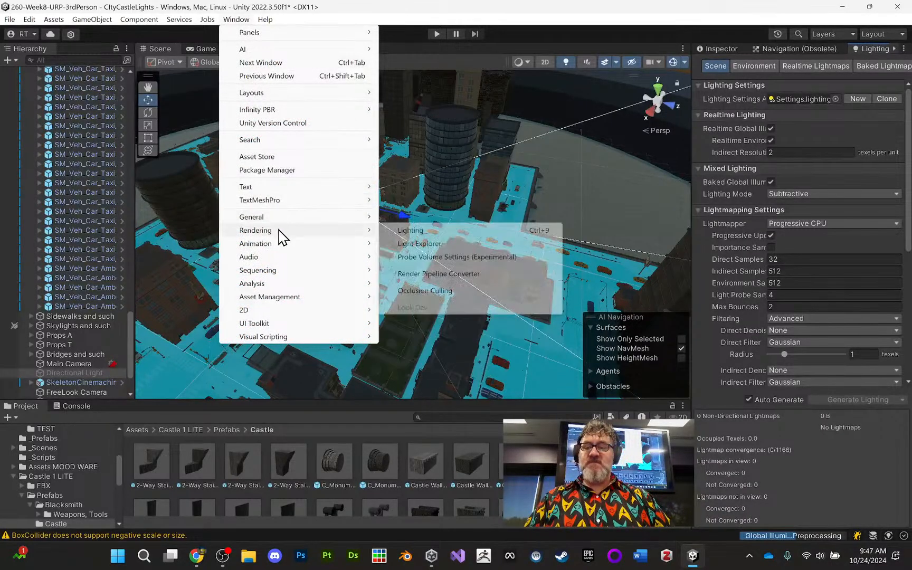
{"action": "left_click", "coordinate": [415, 244]}
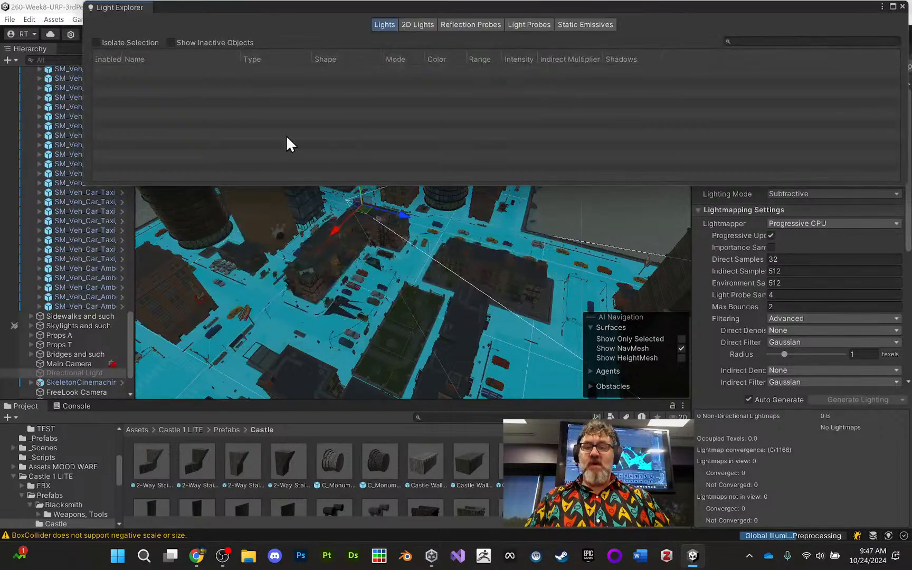
{"action": "left_click_drag", "start_coordinate": [120, 8], "coordinate": [169, 409]}
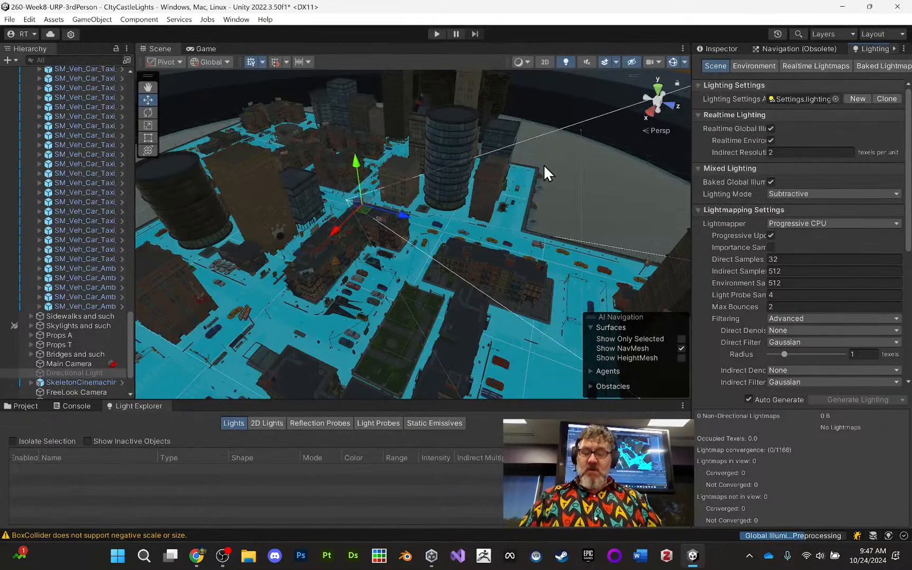
- Show the scene's Environment lighting settings and examine the default skybox around the whole city
{"action": "middle_click_drag", "start_coordinate": [544, 164], "coordinate": [548, 153]}
{"action": "left_click_drag", "start_coordinate": [548, 153], "coordinate": [438, 158], "text": "alt"}
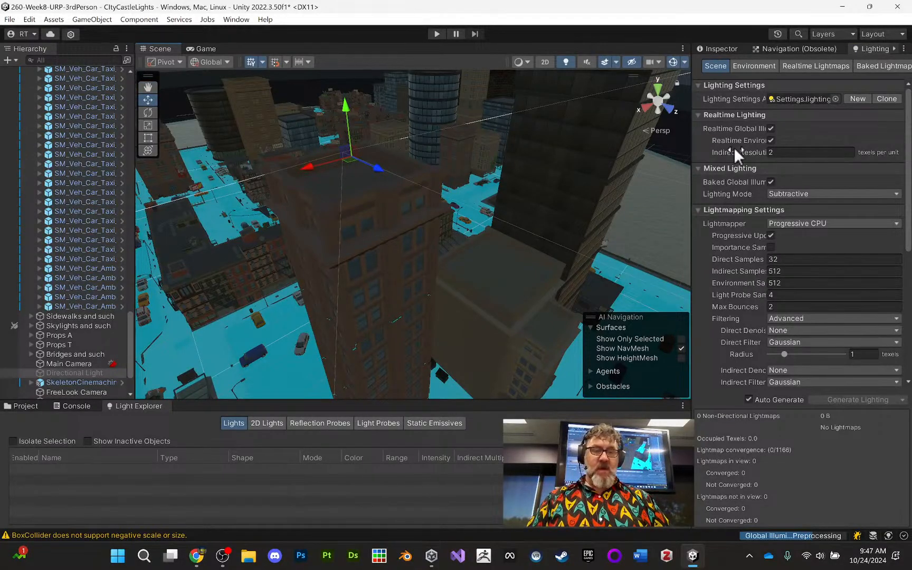
{"action": "left_click", "coordinate": [756, 68]}
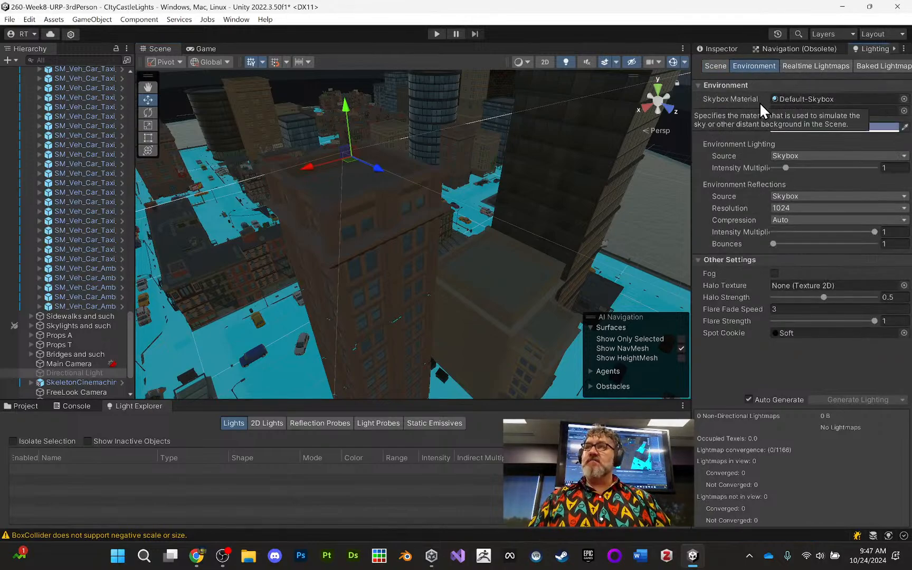
{"action": "scroll", "coordinate": [522, 138], "scroll_direction": "down", "scroll_amount": 10}
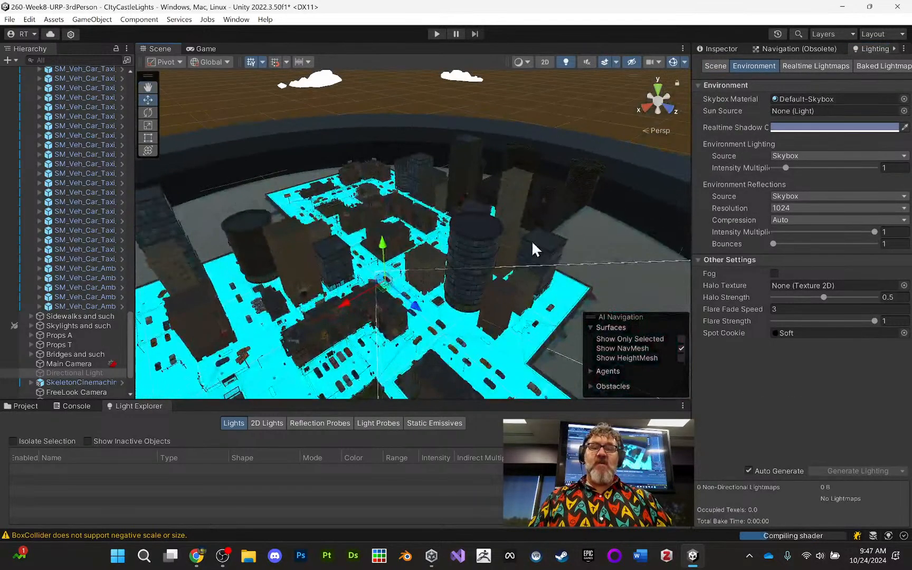
{"action": "left_click_drag", "start_coordinate": [520, 103], "coordinate": [788, 88], "text": "alt"}
{"action": "left_click_drag", "start_coordinate": [461, 149], "coordinate": [355, 182], "text": "alt"}
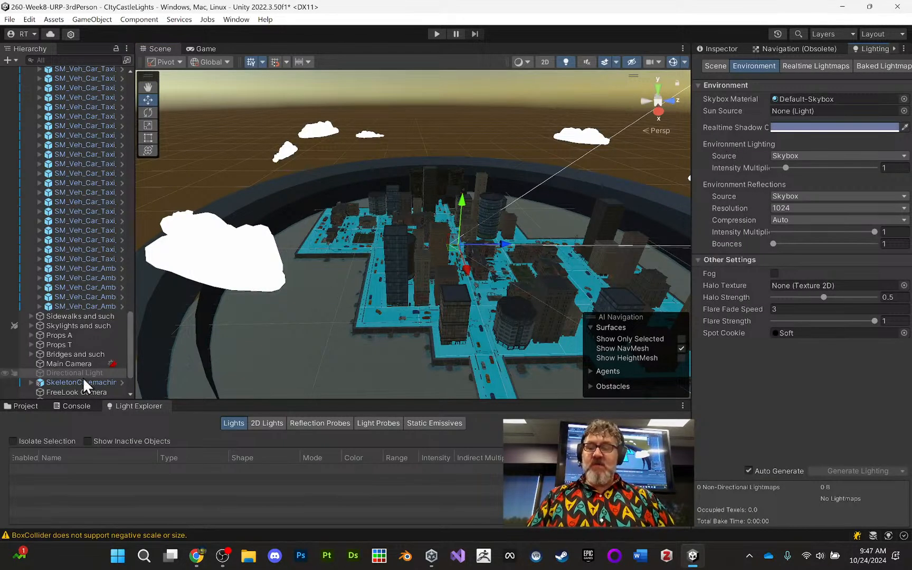
- Search the project assets for "milk" and apply MilkyWayPanorama8K as the scene's skybox
{"action": "left_click", "coordinate": [26, 406]}
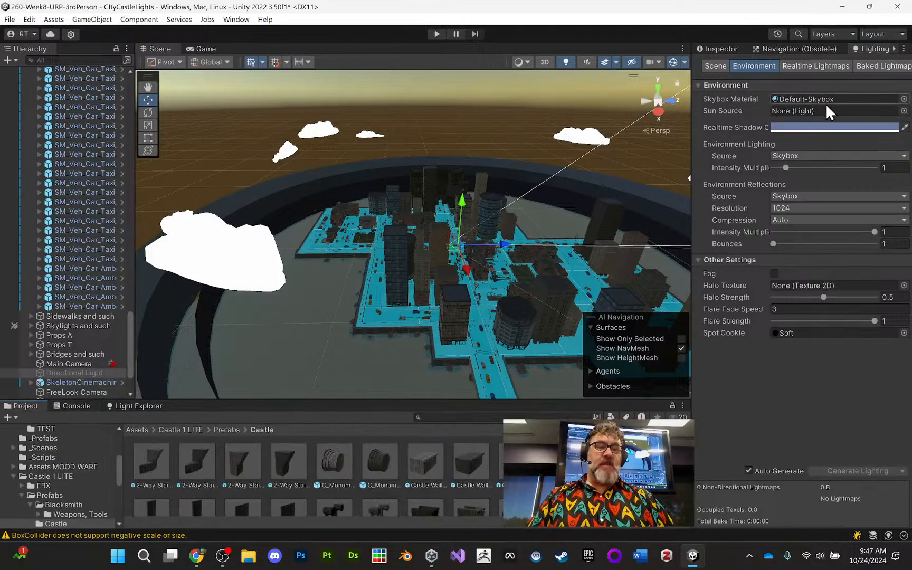
{"action": "left_click", "coordinate": [799, 153]}
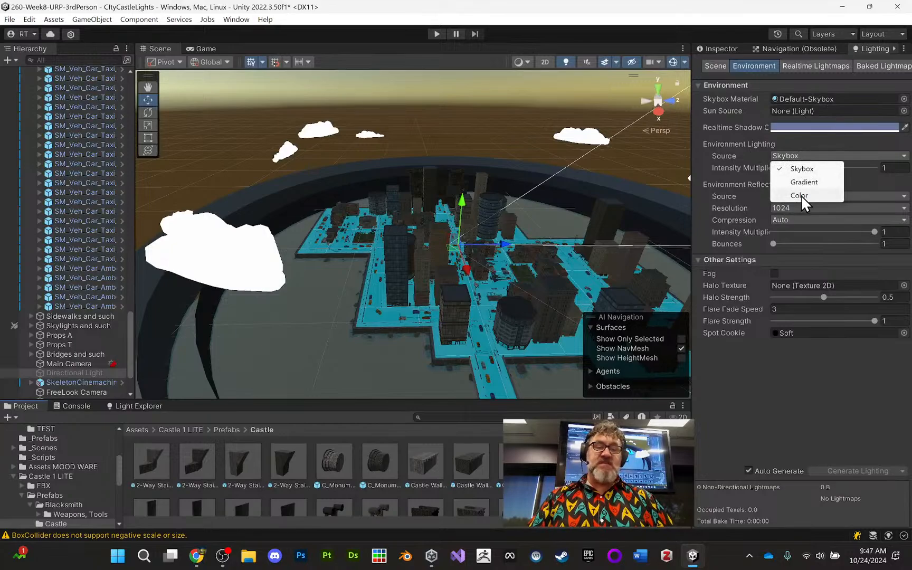
{"action": "left_click", "coordinate": [717, 121]}
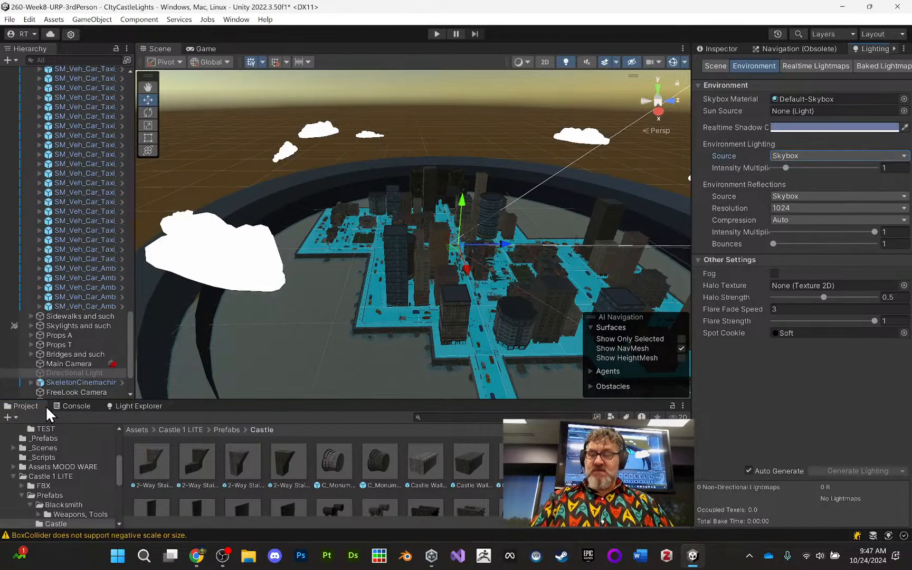
{"action": "left_click", "coordinate": [505, 417]}
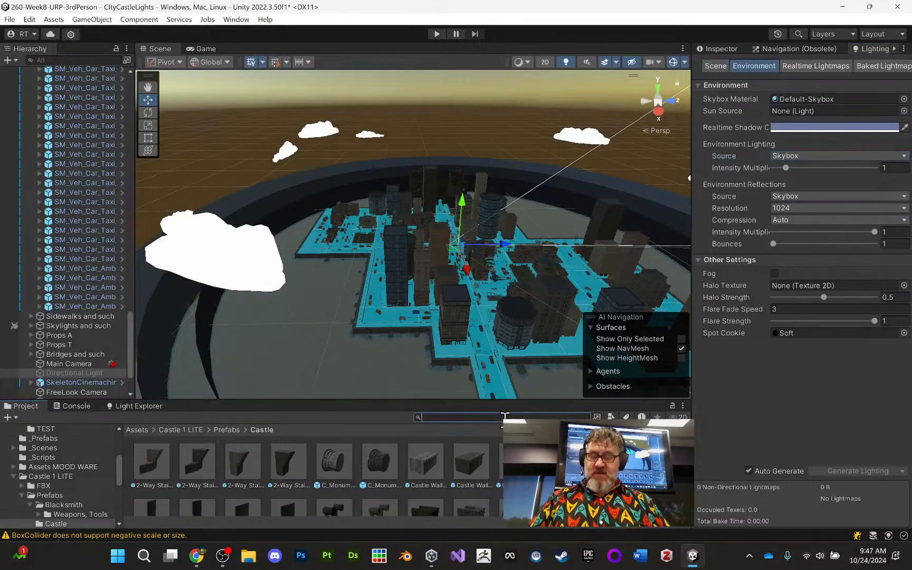
{"action": "type", "text": "milk"}
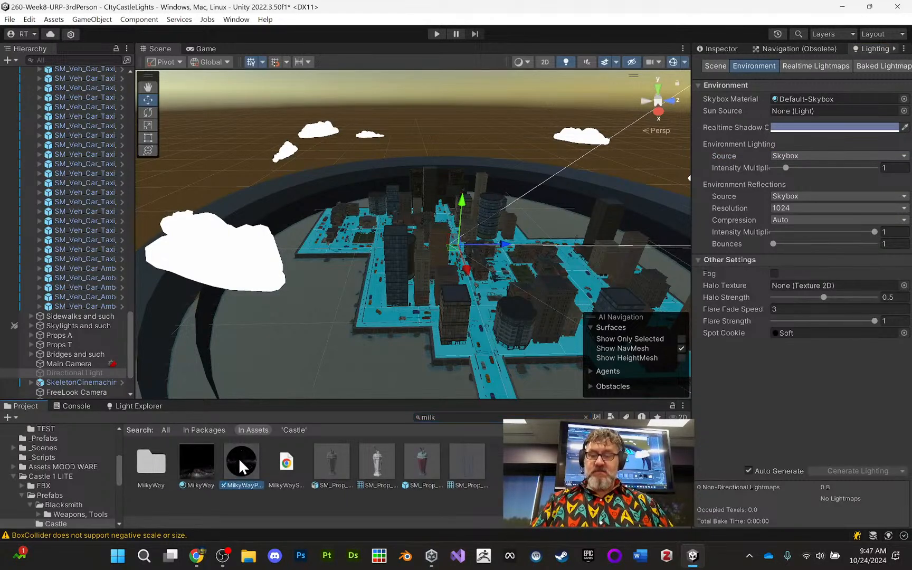
{"action": "left_click_drag", "start_coordinate": [238, 457], "coordinate": [244, 110]}
{"action": "right_click_drag", "start_coordinate": [364, 184], "coordinate": [303, 132]}
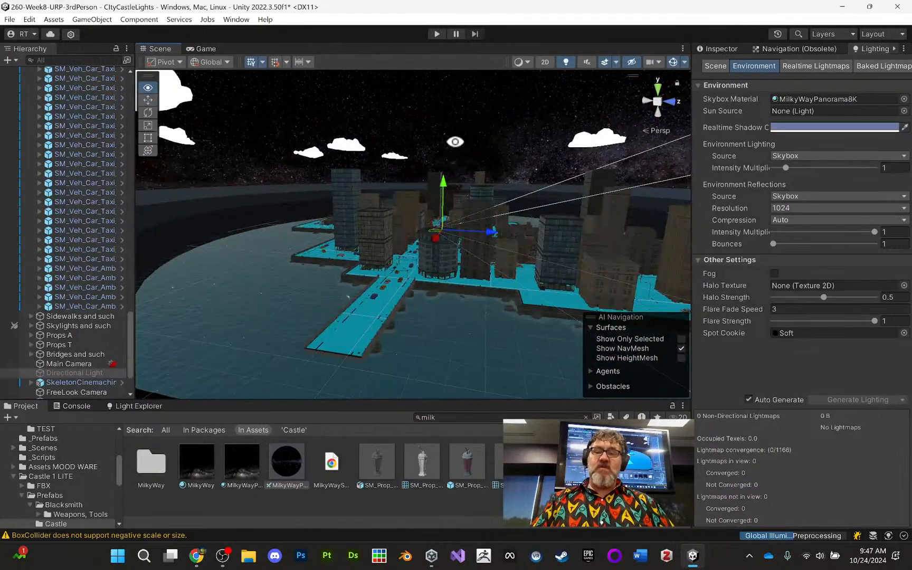
- Review the city under the Milky Way skybox, play-test the scene briefly and stop the test
{"action": "left_click_drag", "start_coordinate": [445, 158], "coordinate": [404, 188], "text": "alt"}
{"action": "middle_click_drag", "start_coordinate": [385, 228], "coordinate": [356, 204]}
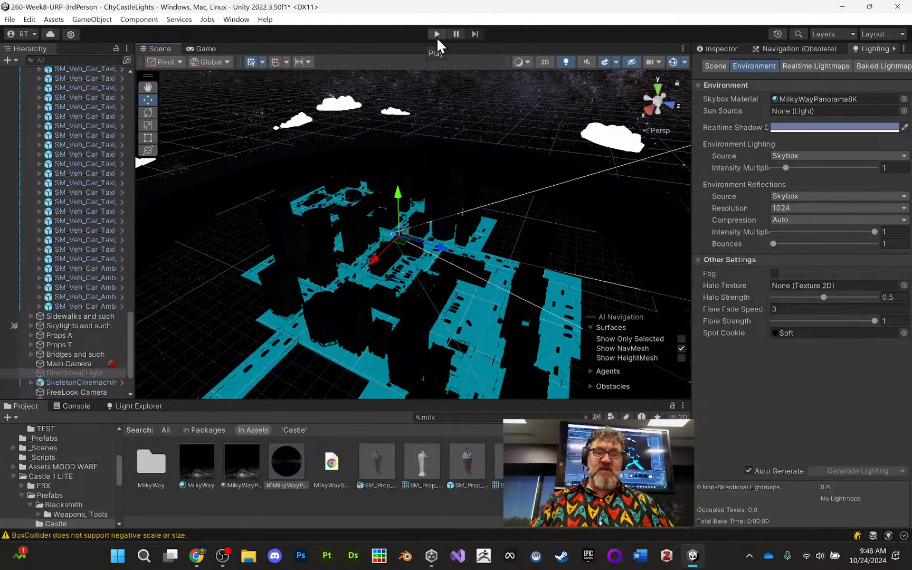
{"action": "left_click", "coordinate": [437, 35]}
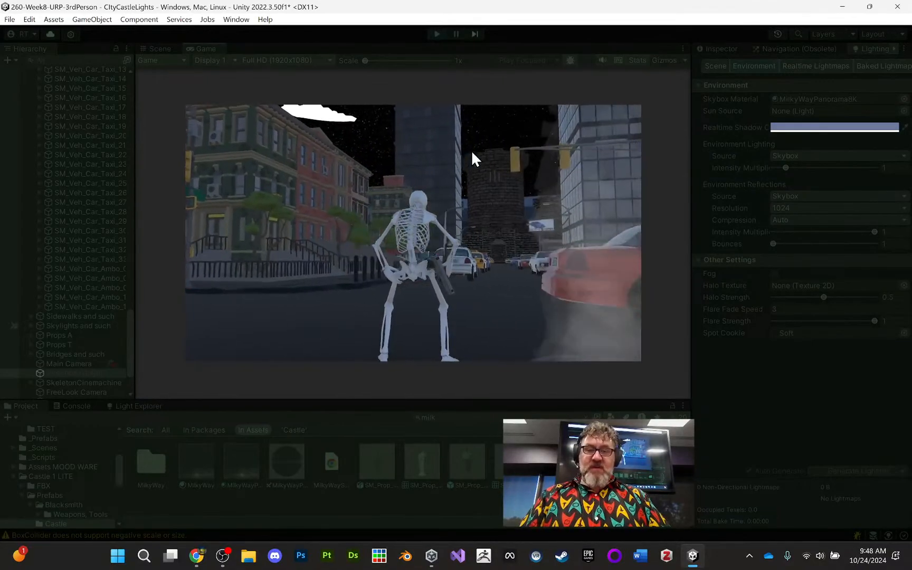
{"action": "left_click", "coordinate": [439, 34]}
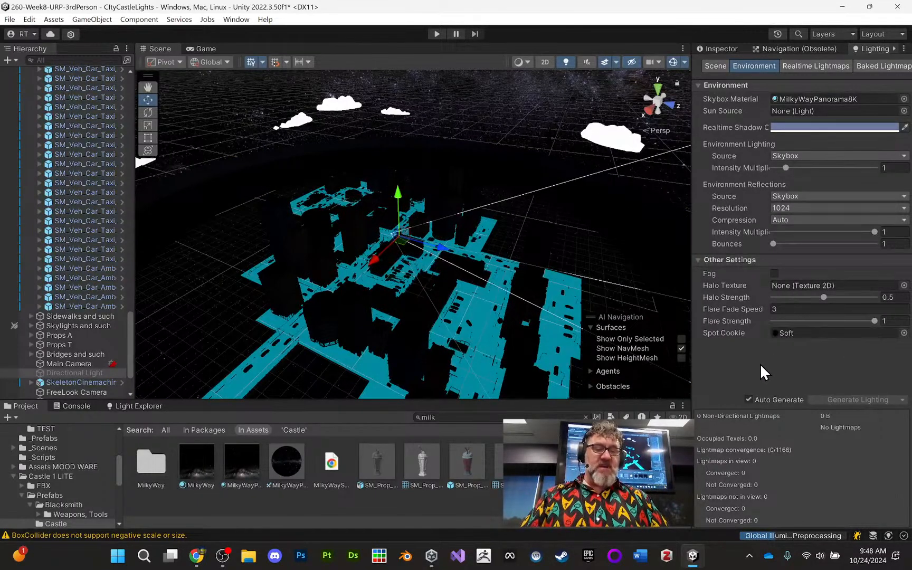
- Turn off automatic lighting generation, start a manual lighting bake and force it to stop
{"action": "left_click", "coordinate": [748, 400]}
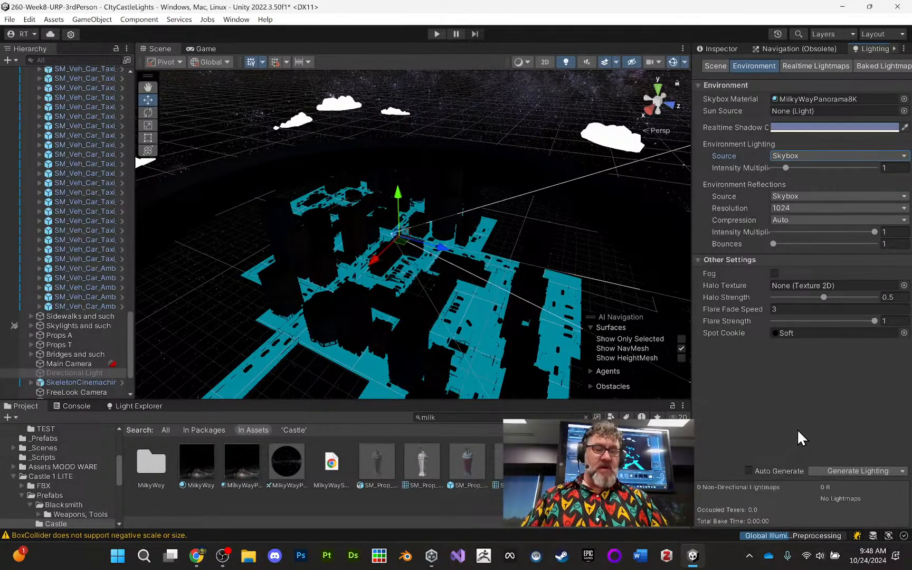
{"action": "left_click", "coordinate": [869, 466]}
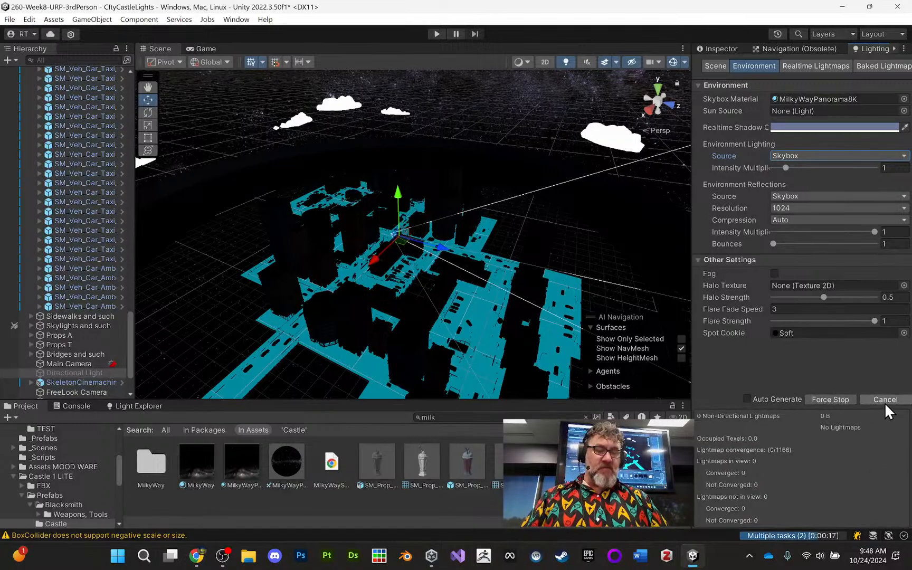
{"action": "left_click", "coordinate": [830, 400]}
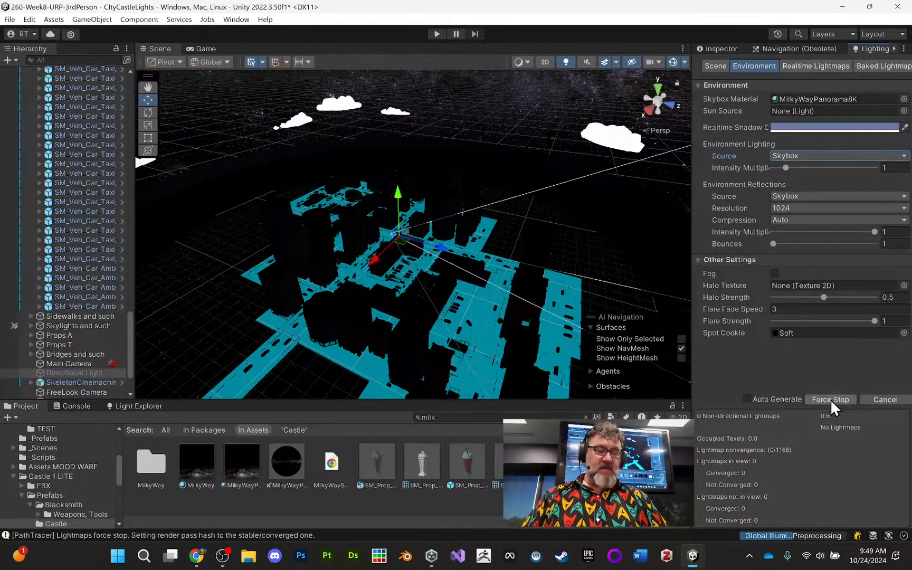
{"action": "left_click", "coordinate": [881, 400]}
- Clear the baked lighting data, play-test the scene and stop the test
{"action": "left_click", "coordinate": [903, 470]}
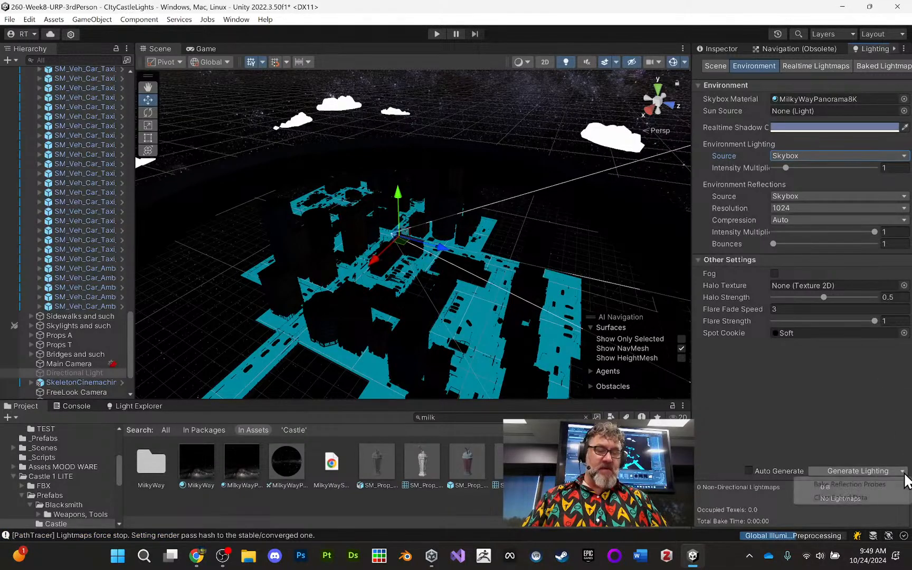
{"action": "left_click", "coordinate": [858, 498]}
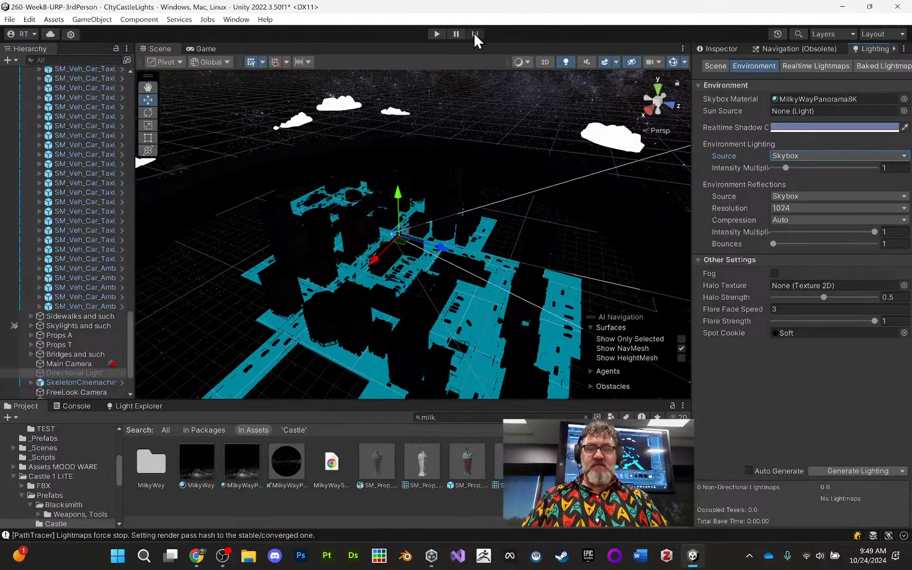
{"action": "left_click", "coordinate": [438, 34]}
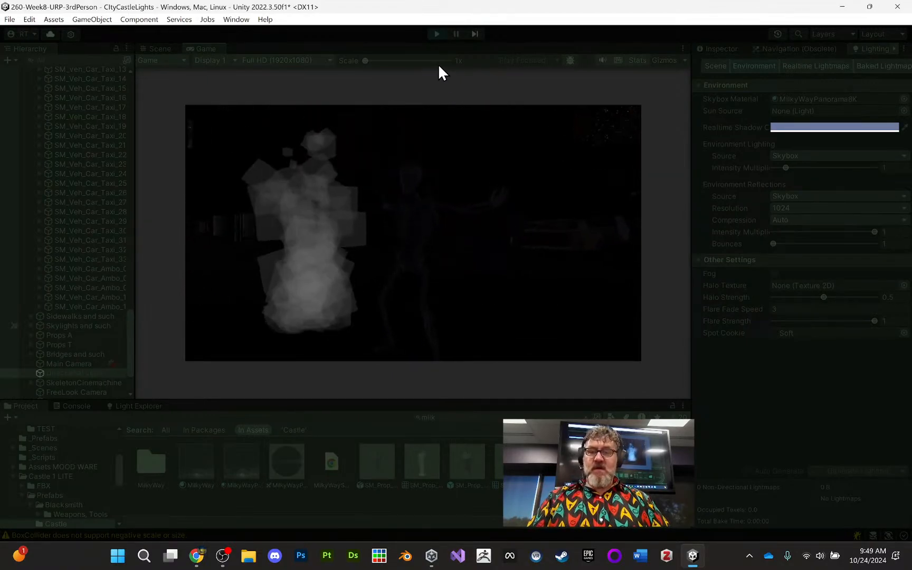
{"action": "left_click", "coordinate": [437, 35]}
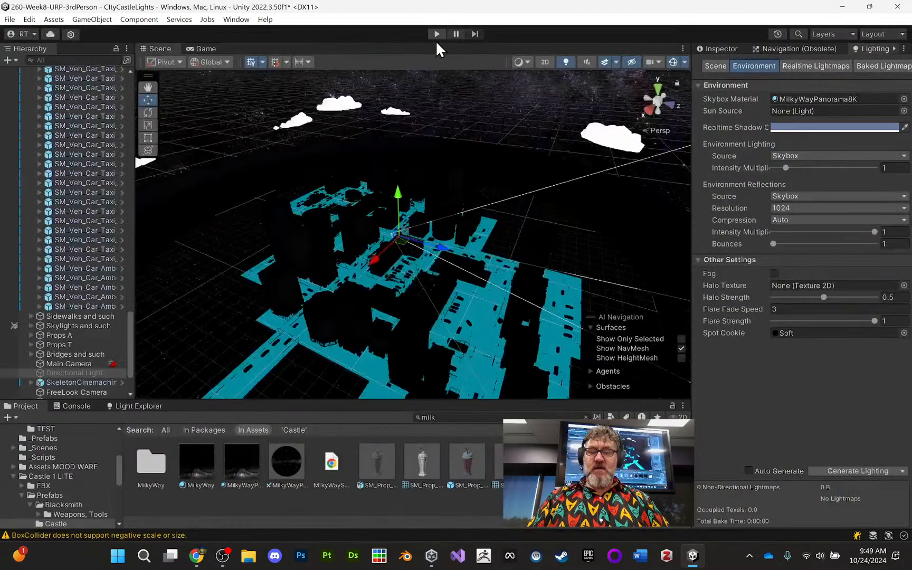
- Filter the hierarchy for "cloud", delete SM_Env_Cloud_04 through SM_Env_Cloud_13, and restore the full hierarchy with the Cars group collapsed
{"action": "left_click", "coordinate": [344, 105]}
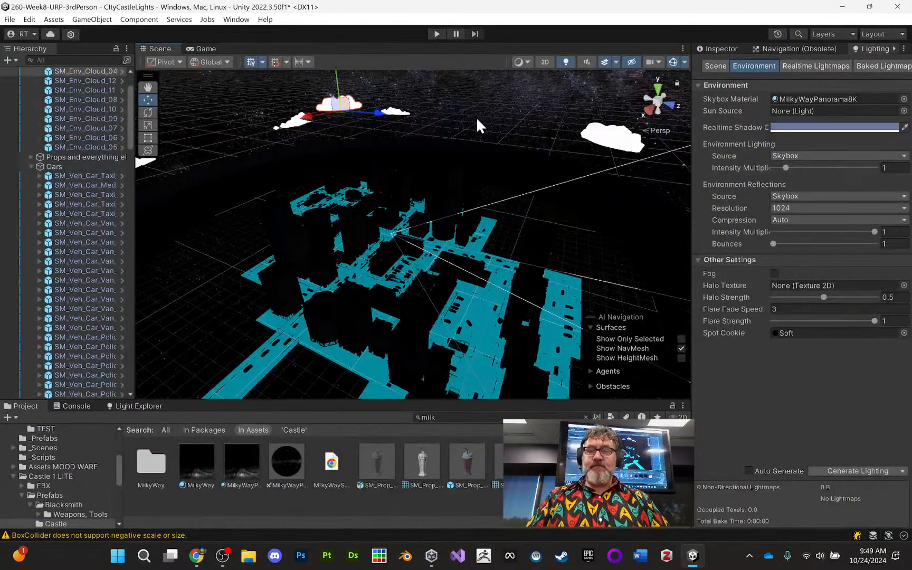
{"action": "left_click", "coordinate": [79, 60]}
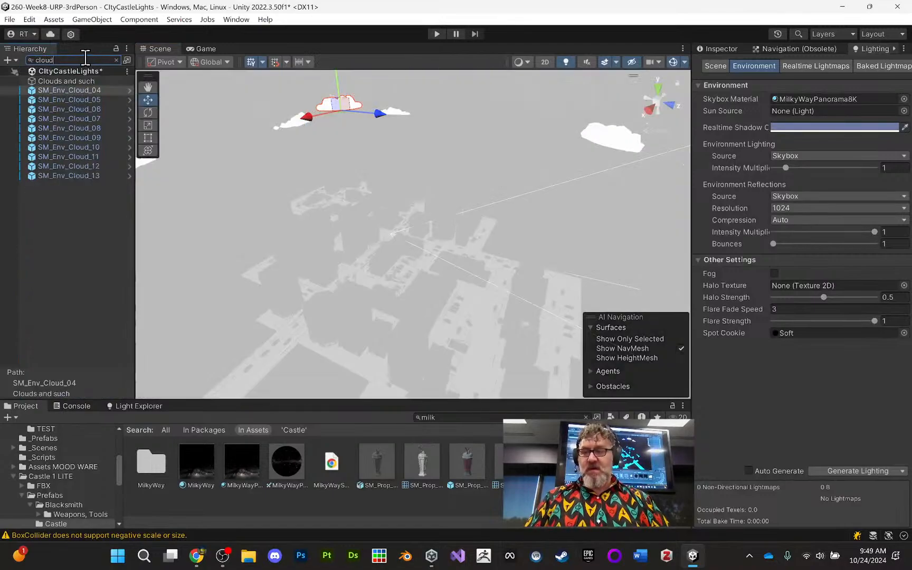
{"action": "left_click", "coordinate": [71, 89]}
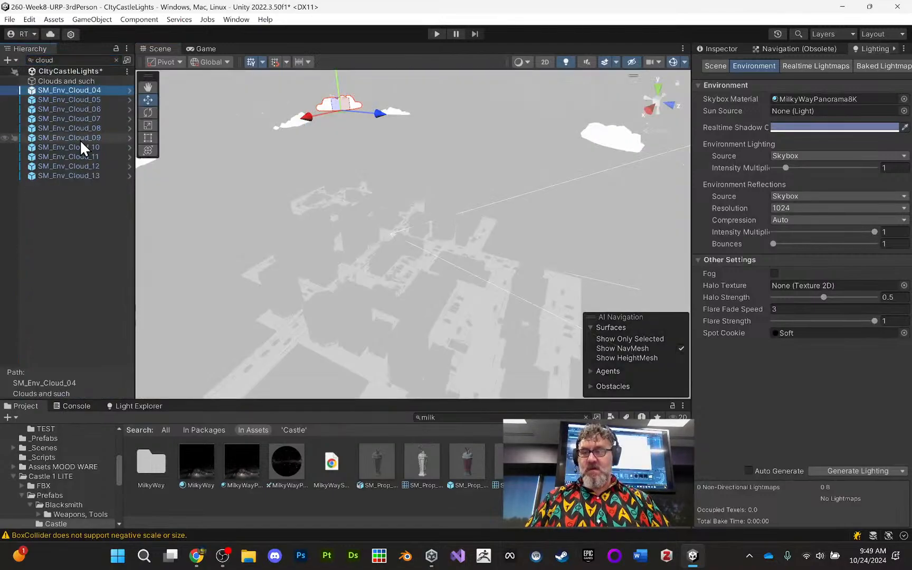
{"action": "left_click", "coordinate": [77, 175], "text": "shift"}
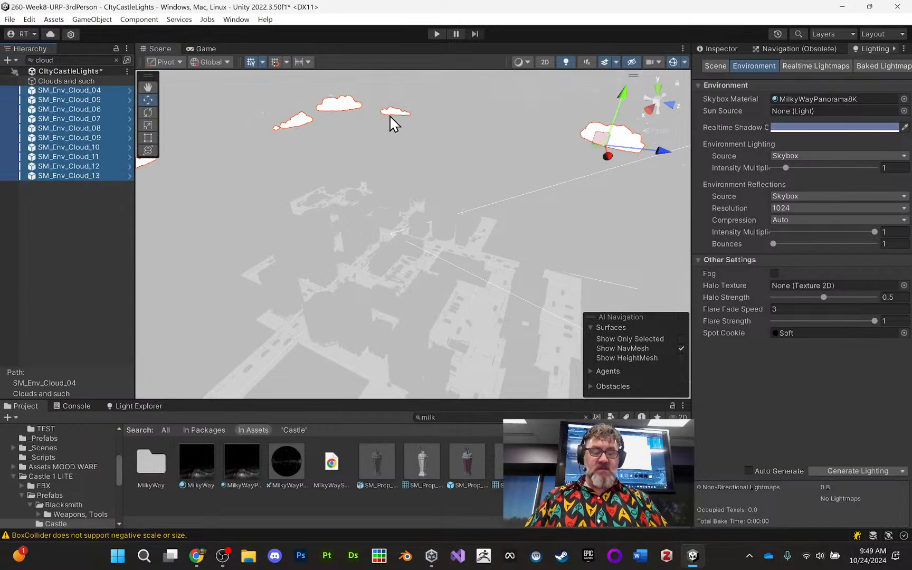
{"action": "key", "text": "Delete"}
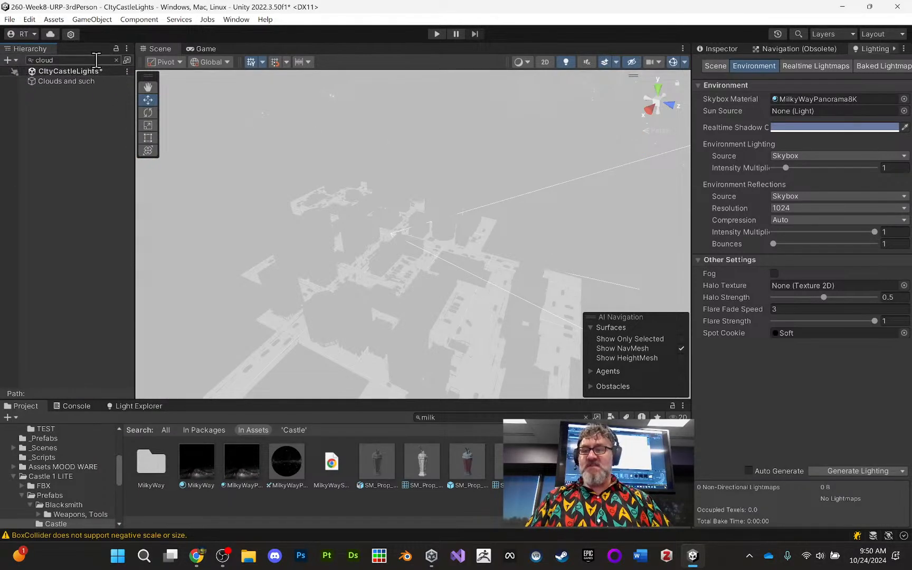
{"action": "left_click", "coordinate": [116, 60]}
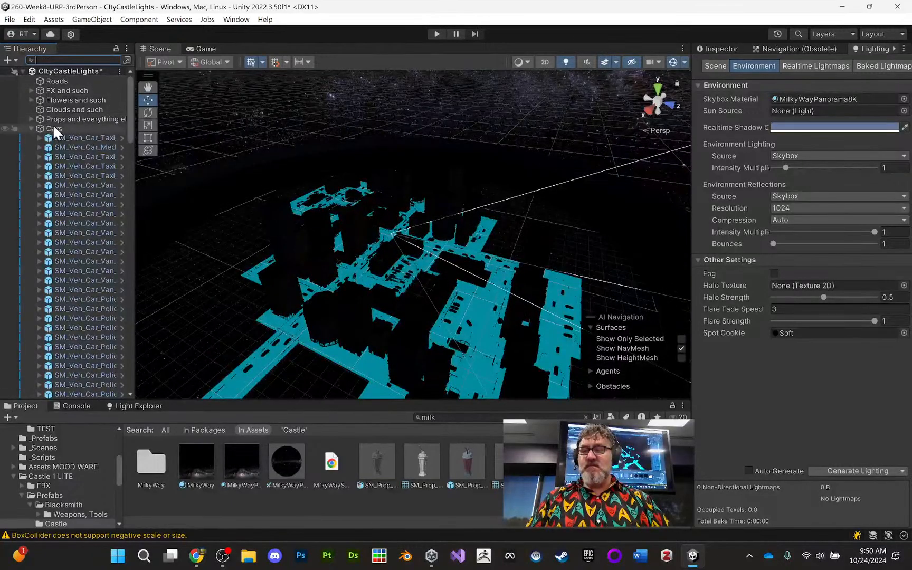
{"action": "left_click", "coordinate": [31, 129]}
- Select one of the cable-linked street light poles along the city road
{"action": "scroll", "coordinate": [378, 164], "scroll_direction": "up", "scroll_amount": 10}
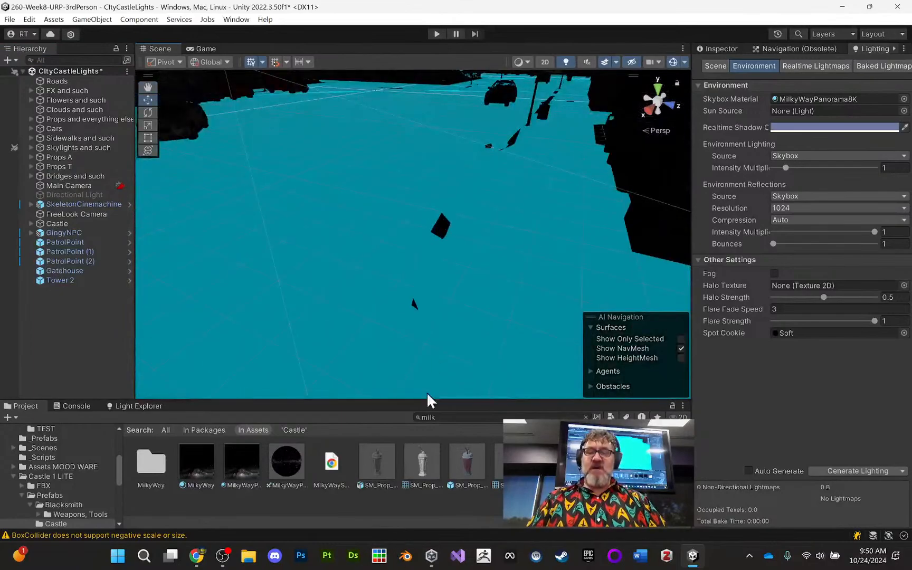
{"action": "middle_click_drag", "start_coordinate": [422, 316], "coordinate": [403, 293]}
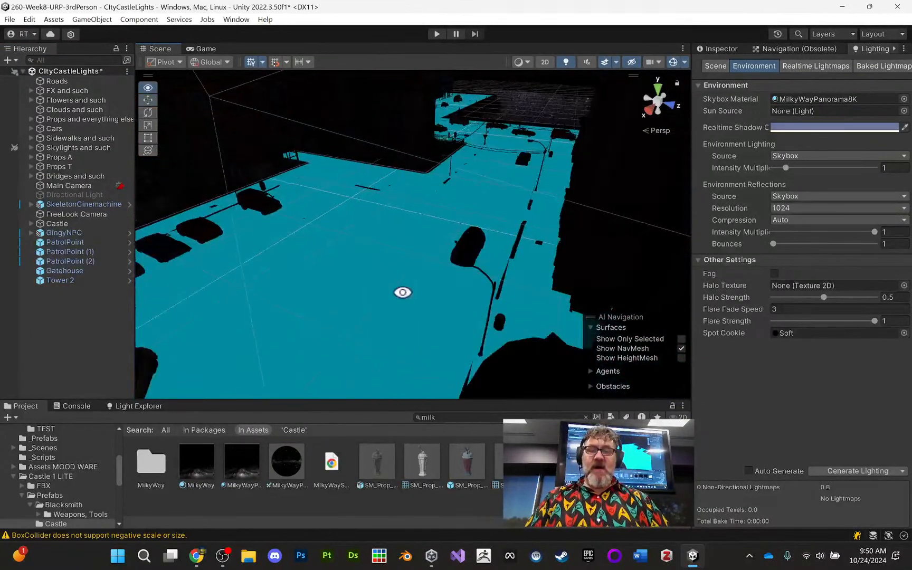
{"action": "right_click_drag", "start_coordinate": [403, 293], "coordinate": [441, 284]}
{"action": "middle_click_drag", "start_coordinate": [441, 284], "coordinate": [425, 264]}
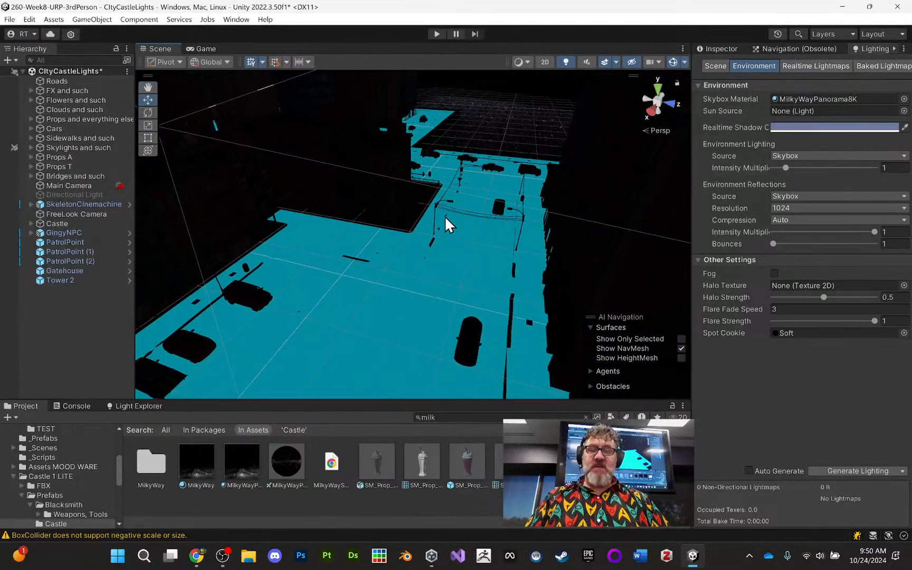
{"action": "left_click", "coordinate": [511, 215]}
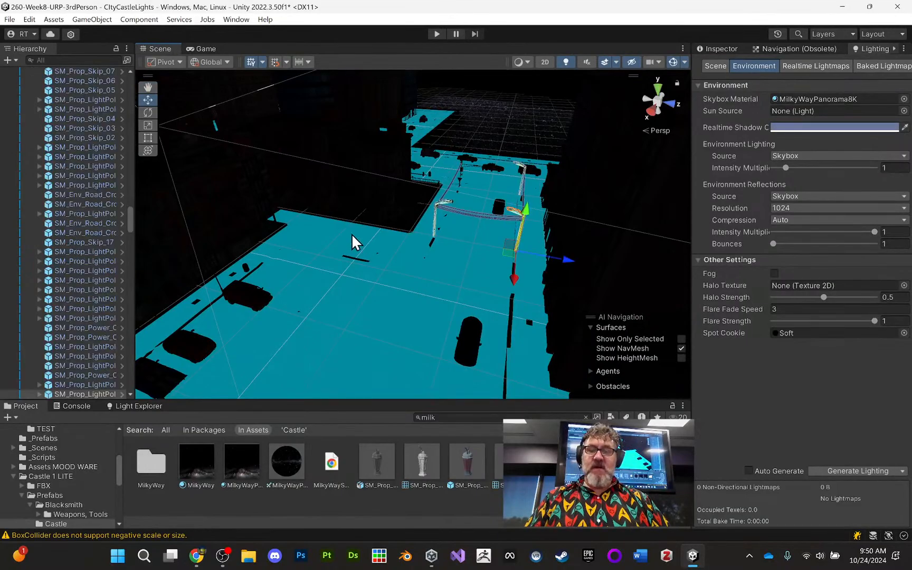
- Expand the selected light pole, widen the hierarchy and open the prefab of its child SM_Prop_LightPole_Base_19 for editing
{"action": "scroll", "coordinate": [88, 347], "scroll_direction": "down", "scroll_amount": 3}
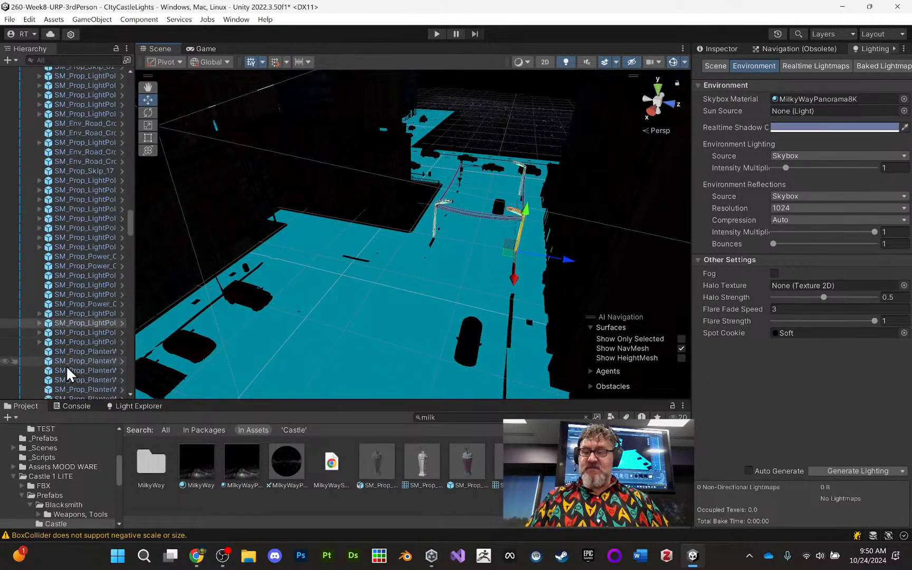
{"action": "left_click", "coordinate": [40, 323]}
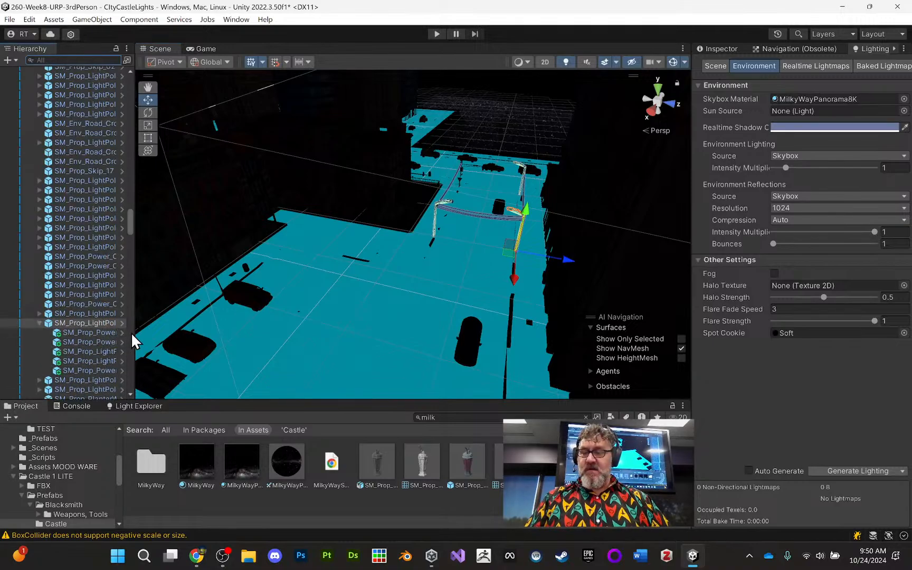
{"action": "left_click_drag", "start_coordinate": [131, 332], "coordinate": [191, 331]}
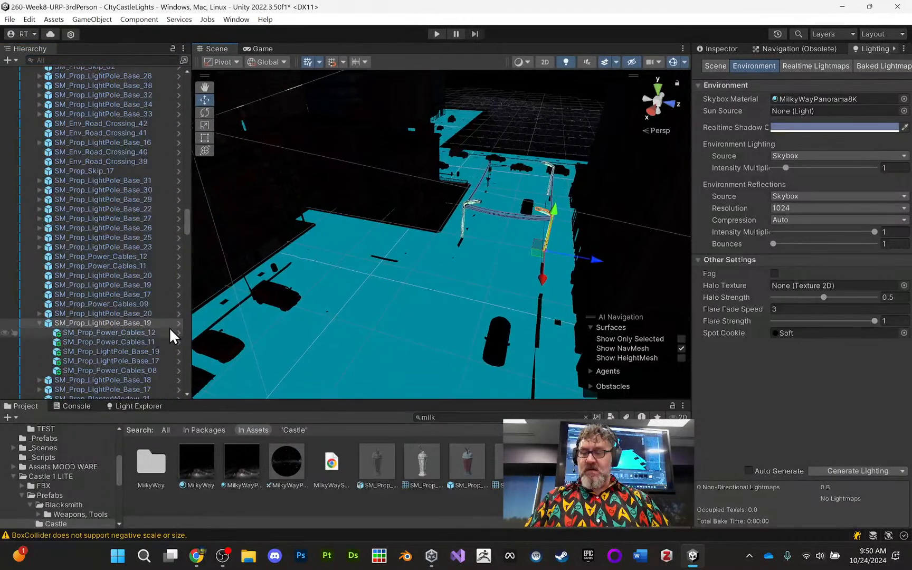
{"action": "left_click", "coordinate": [149, 352]}
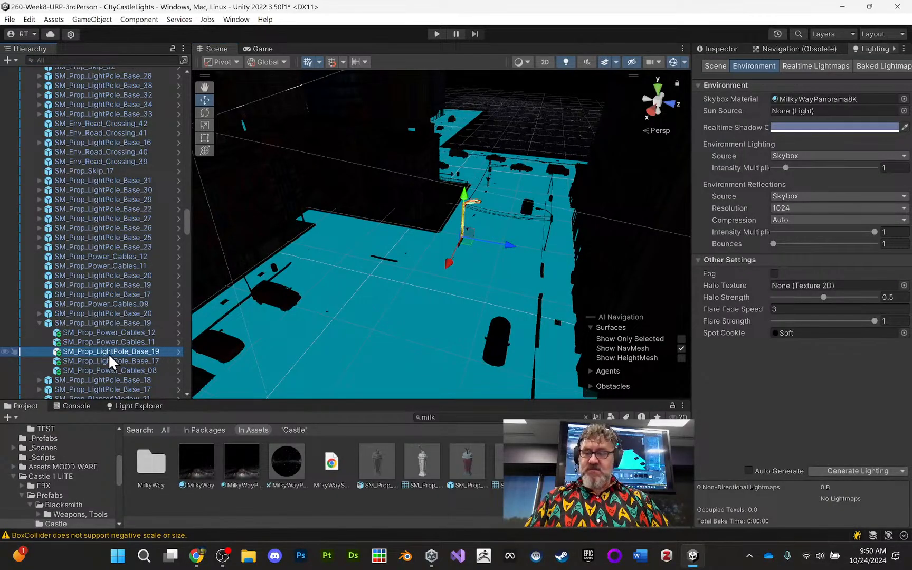
{"action": "left_click", "coordinate": [180, 352]}
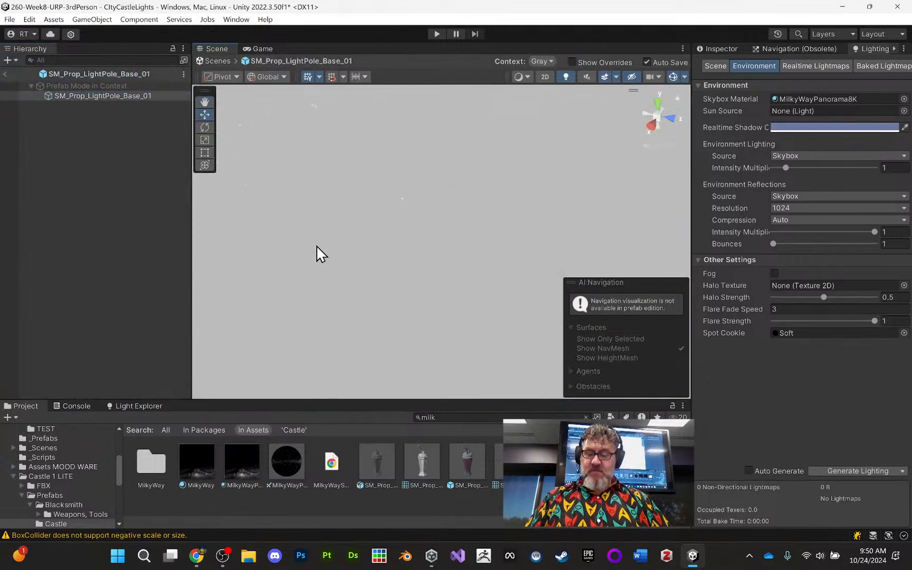
{"action": "left_click_drag", "start_coordinate": [408, 242], "coordinate": [401, 201], "text": "alt"}
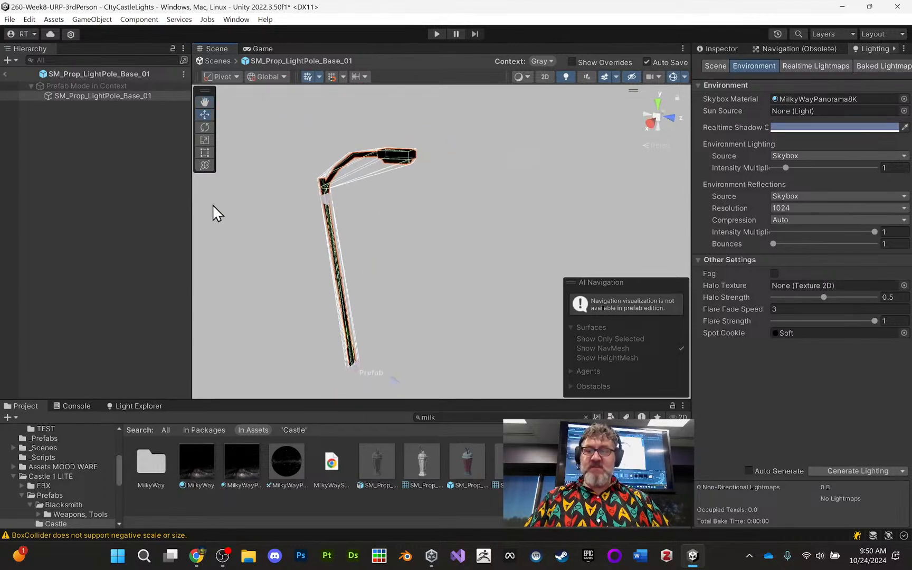
- Add a Point Light inside the light pole prefab and move it up to the lamp head
{"action": "left_click", "coordinate": [104, 21]}
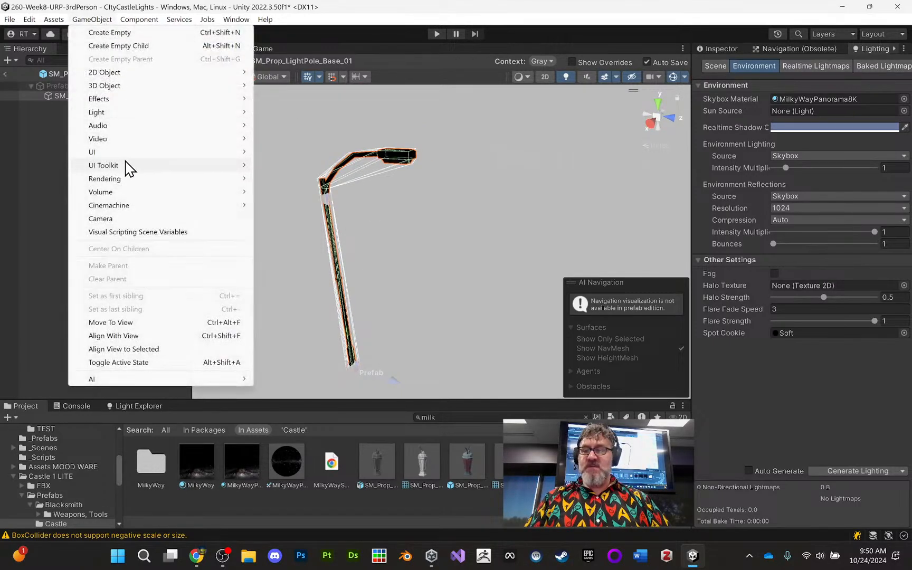
{"action": "mouse_move", "coordinate": [137, 113]}
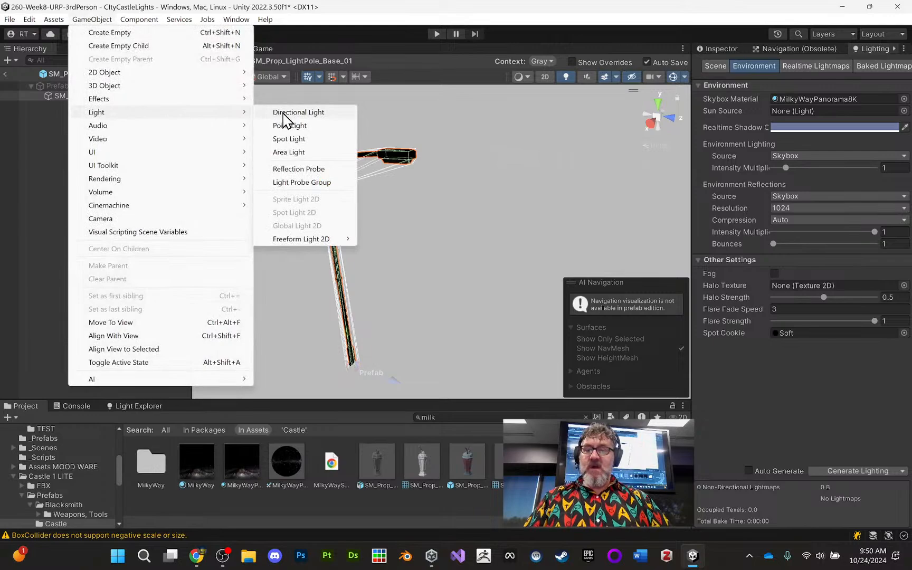
{"action": "left_click", "coordinate": [305, 129]}
{"action": "left_click_drag", "start_coordinate": [491, 257], "coordinate": [467, 238]}
{"action": "left_click_drag", "start_coordinate": [411, 198], "coordinate": [396, 119]}
{"action": "left_click_drag", "start_coordinate": [453, 172], "coordinate": [286, 152]}
{"action": "left_click_drag", "start_coordinate": [372, 174], "coordinate": [406, 235]}
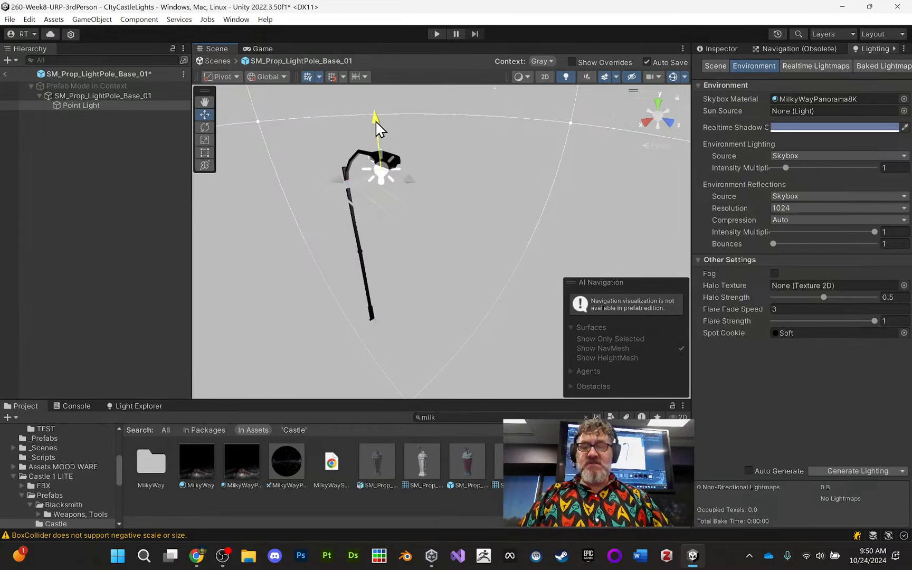
- Centre the Point Light just beneath the lamp head, at about X 0.02, Y 6.08, Z 2
{"action": "left_click_drag", "start_coordinate": [407, 138], "coordinate": [422, 226], "text": "alt"}
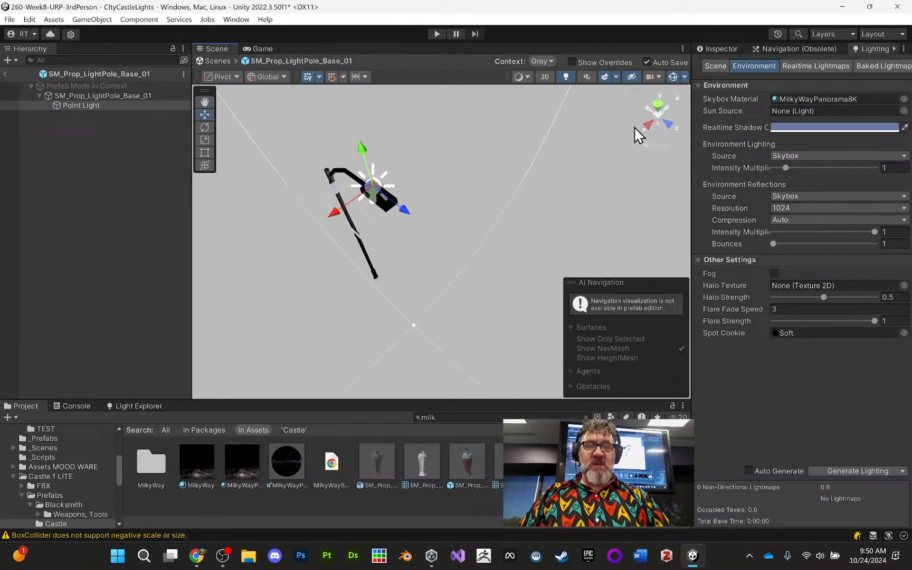
{"action": "left_click", "coordinate": [660, 105]}
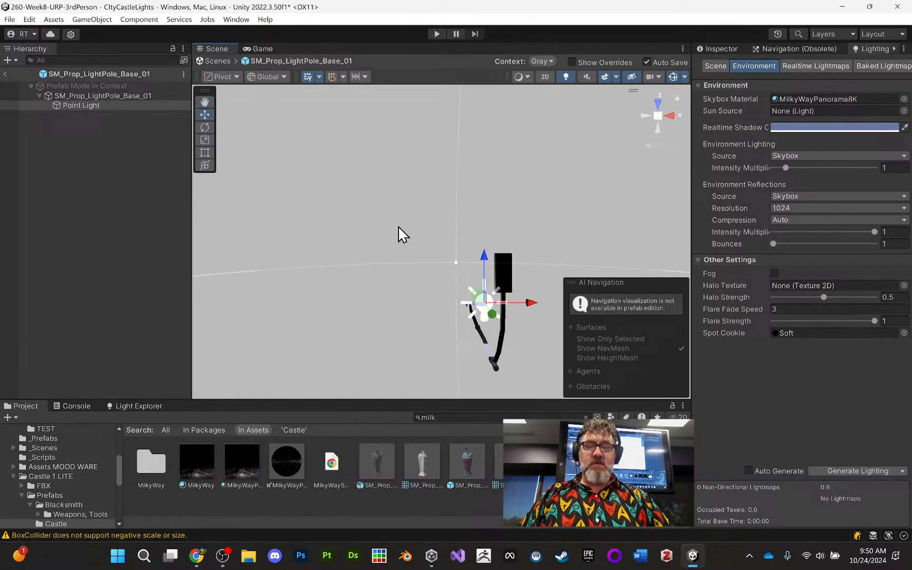
{"action": "left_click", "coordinate": [670, 147]}
{"action": "left_click_drag", "start_coordinate": [485, 294], "coordinate": [495, 259]}
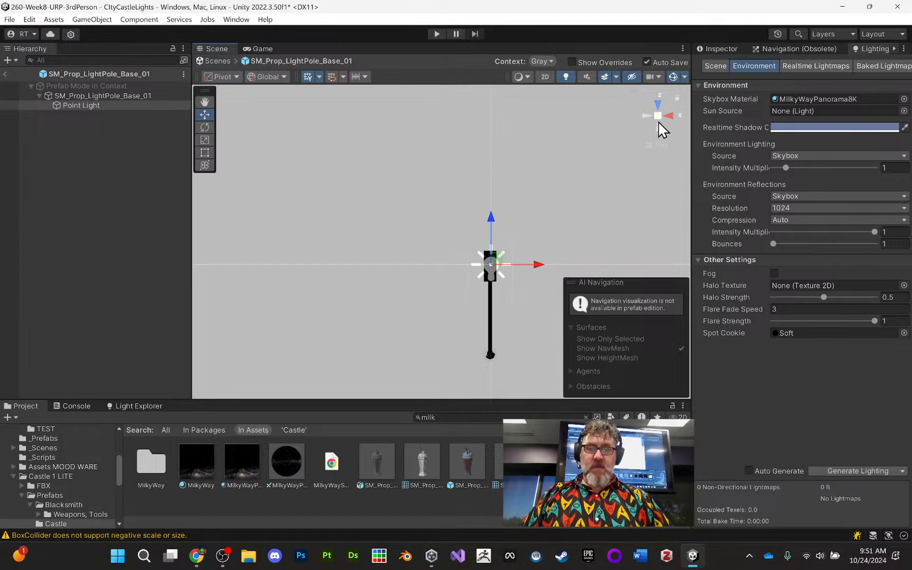
{"action": "left_click_drag", "start_coordinate": [659, 122], "coordinate": [455, 568]}
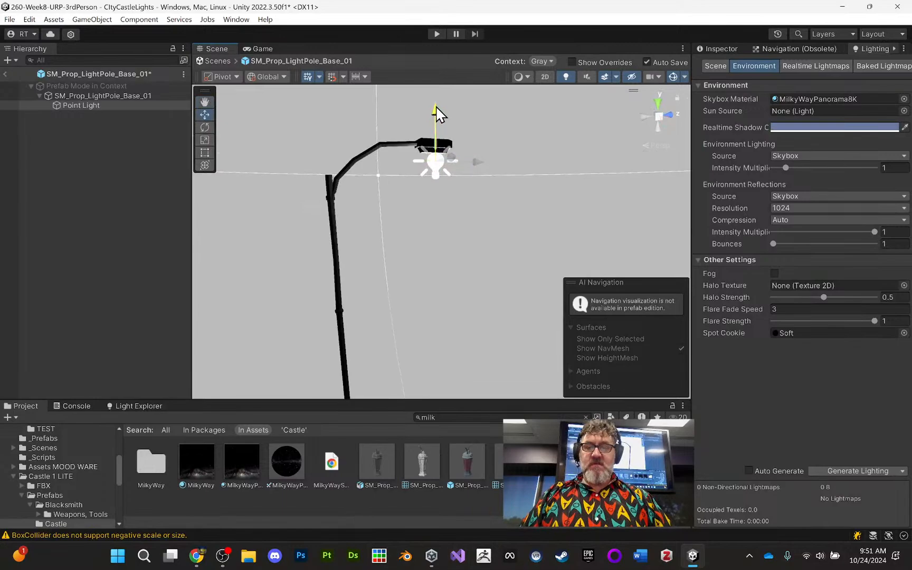
- Inspect the light pole's Mesh Renderer lighting settings and the Point Light's properties
{"action": "left_click", "coordinate": [123, 97]}
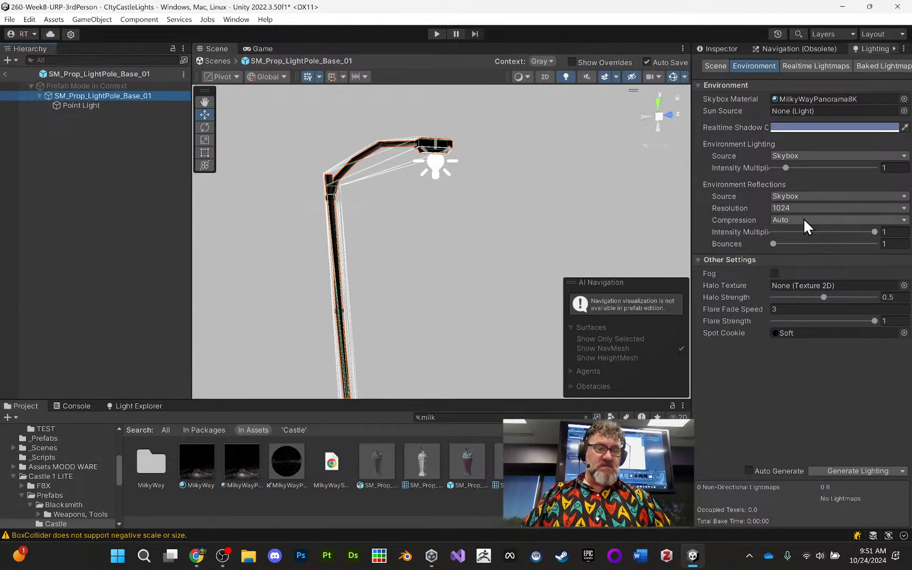
{"action": "left_click", "coordinate": [719, 49]}
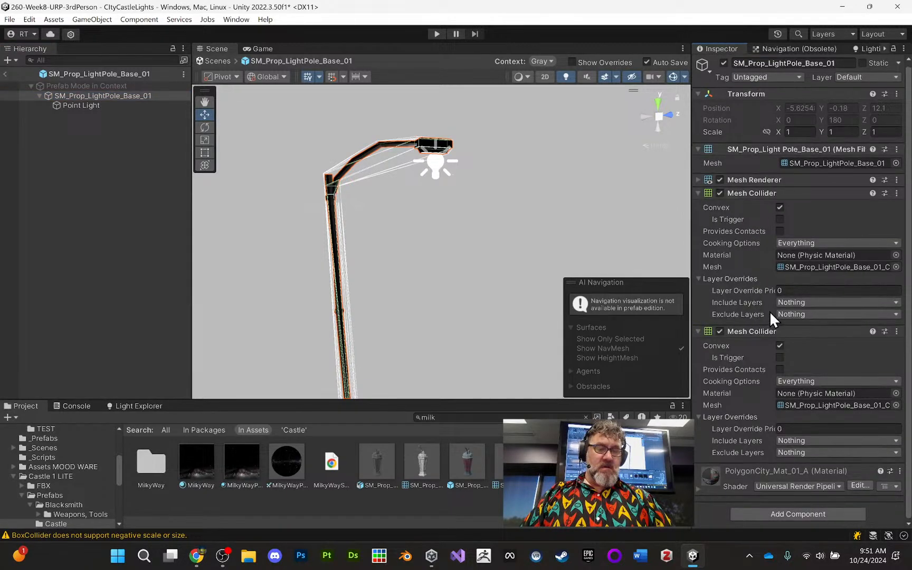
{"action": "left_click", "coordinate": [698, 182]}
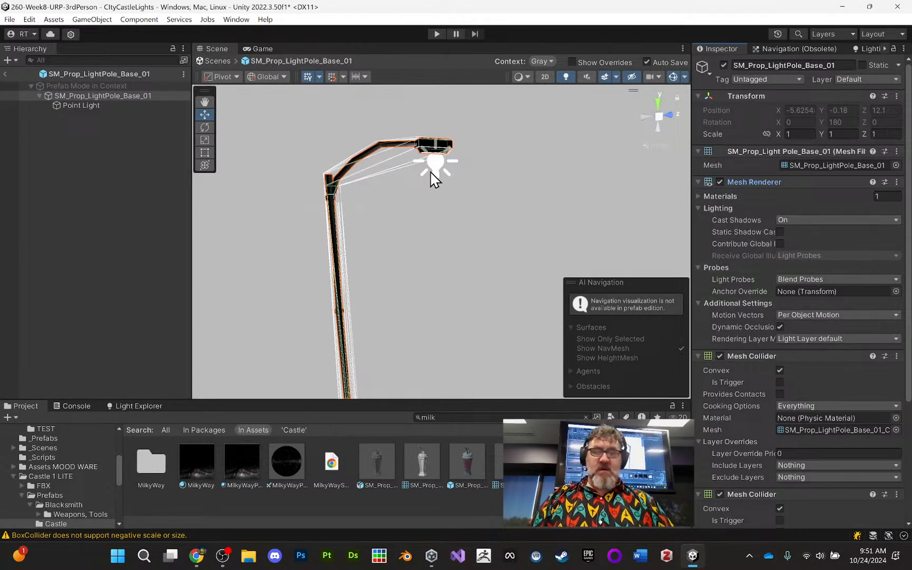
{"action": "left_click_drag", "start_coordinate": [432, 179], "coordinate": [465, 211], "text": "alt"}
{"action": "left_click", "coordinate": [108, 106]}
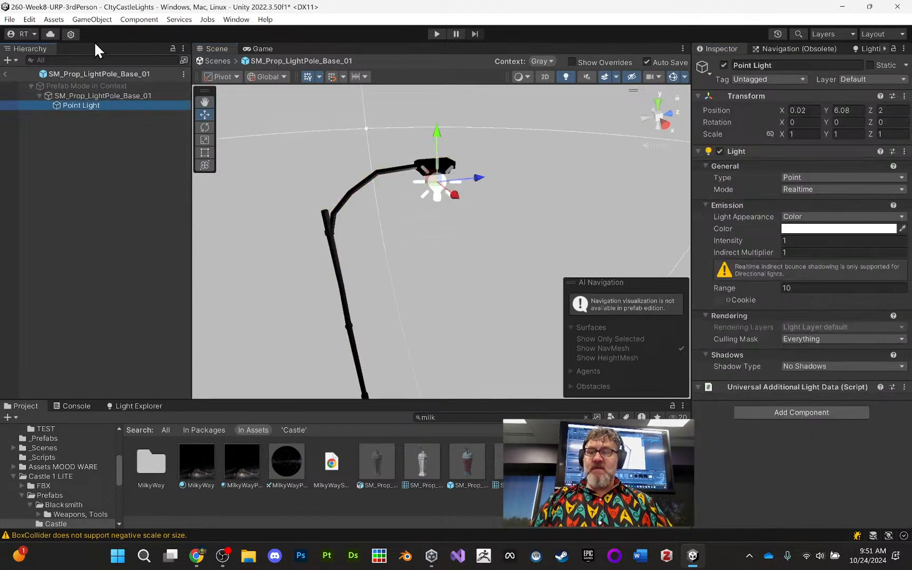
- Add a Spot Light as a child of the light pole and raise it near the lamp head, to about Y 6.29
{"action": "left_click", "coordinate": [85, 96]}
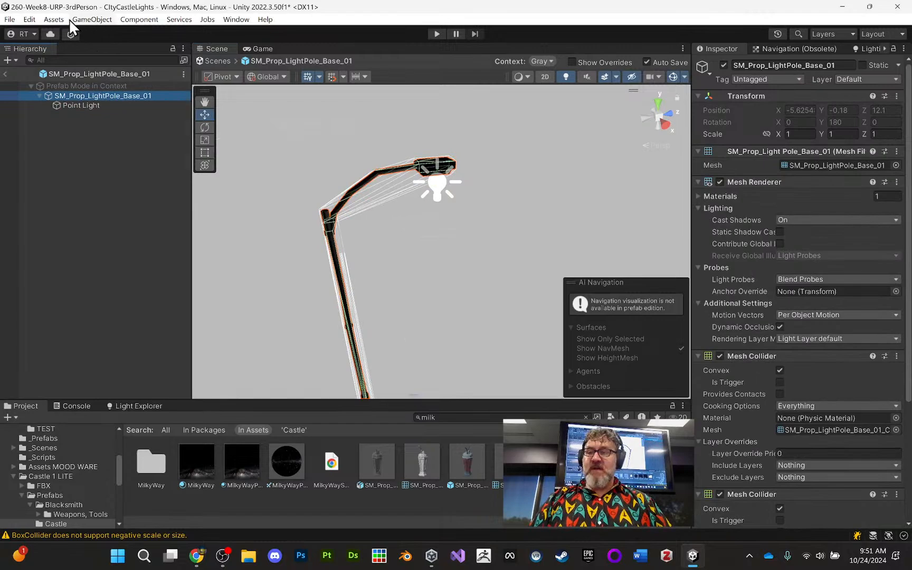
{"action": "left_click", "coordinate": [93, 19]}
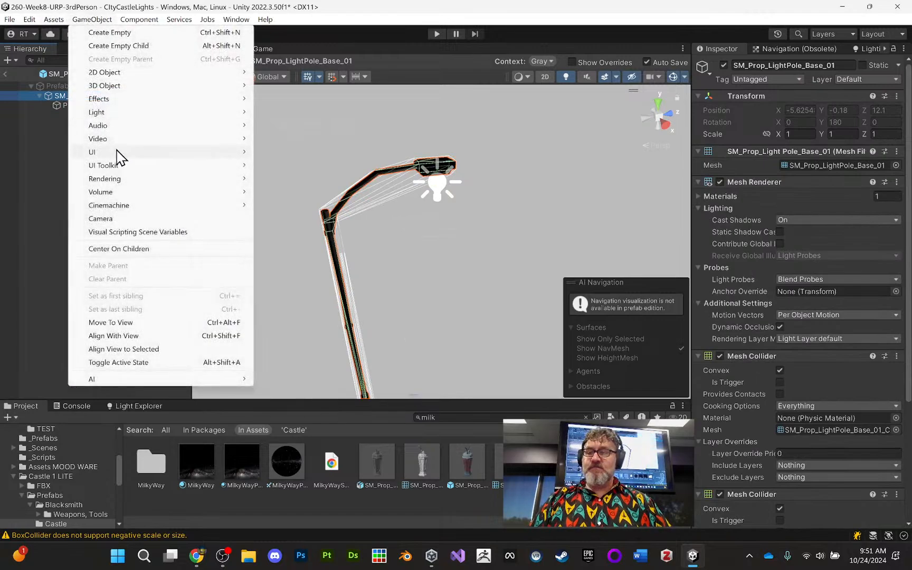
{"action": "mouse_move", "coordinate": [140, 120]}
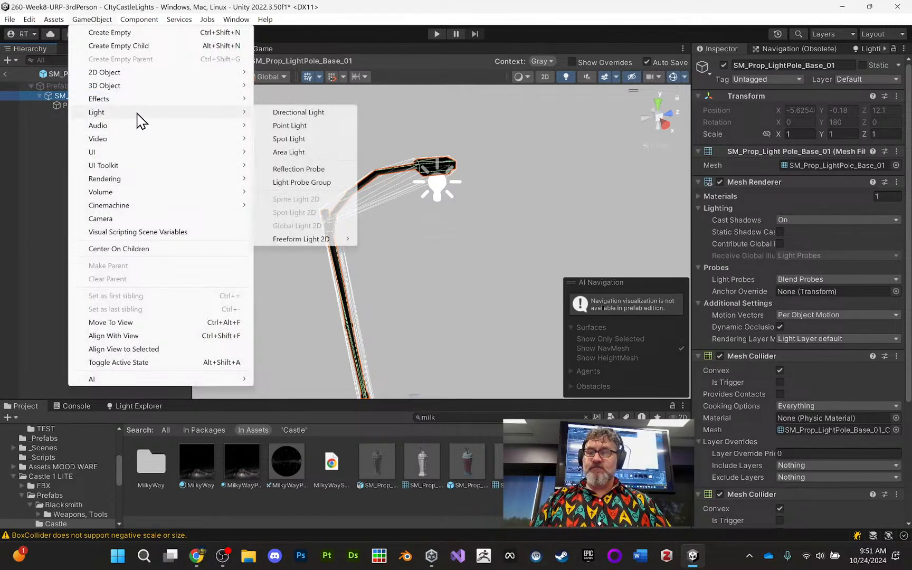
{"action": "left_click", "coordinate": [290, 141]}
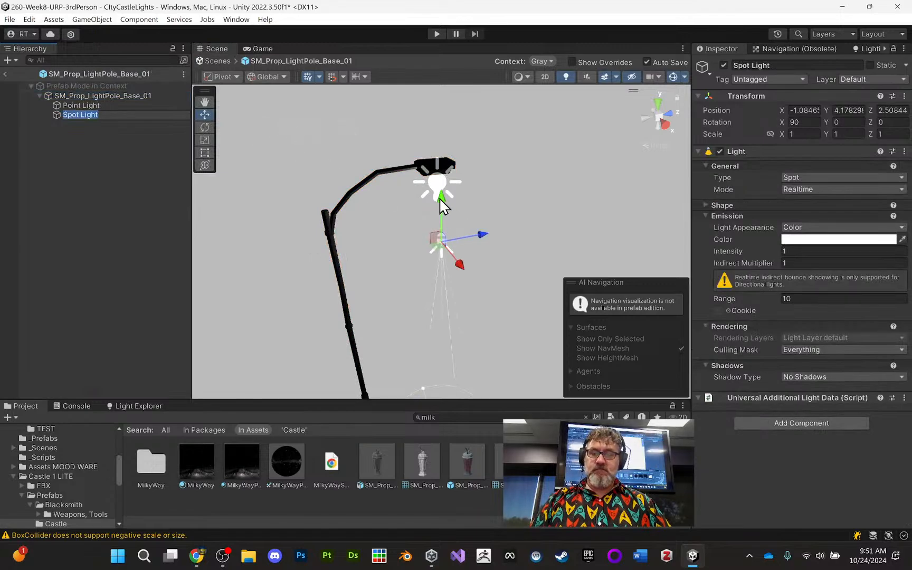
{"action": "left_click_drag", "start_coordinate": [441, 199], "coordinate": [227, 190]}
{"action": "left_click_drag", "start_coordinate": [396, 203], "coordinate": [348, 200]}
{"action": "left_click_drag", "start_coordinate": [381, 150], "coordinate": [375, 124]}
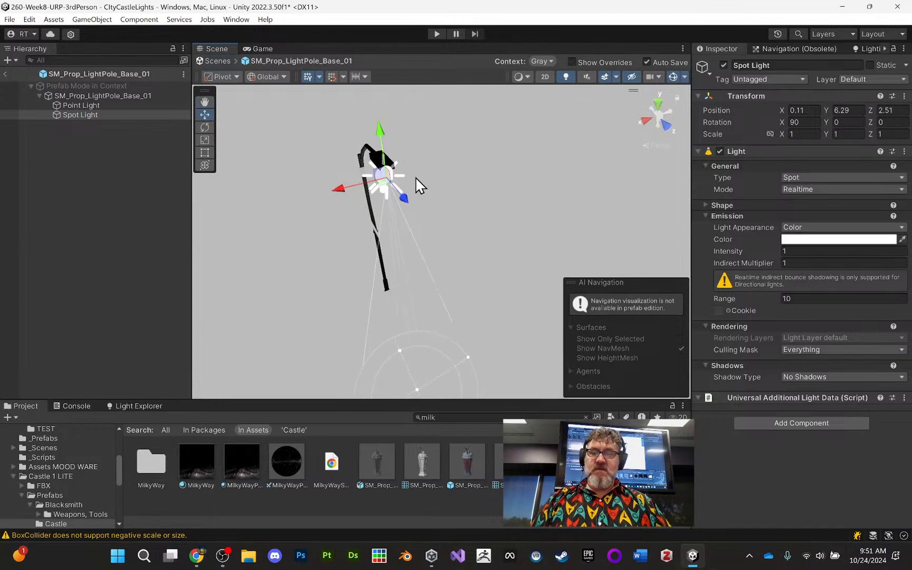
- Centre the Spot Light horizontally on the lamp head, at about X 0, Z 1.98
{"action": "left_click_drag", "start_coordinate": [416, 177], "coordinate": [555, 122], "text": "alt"}
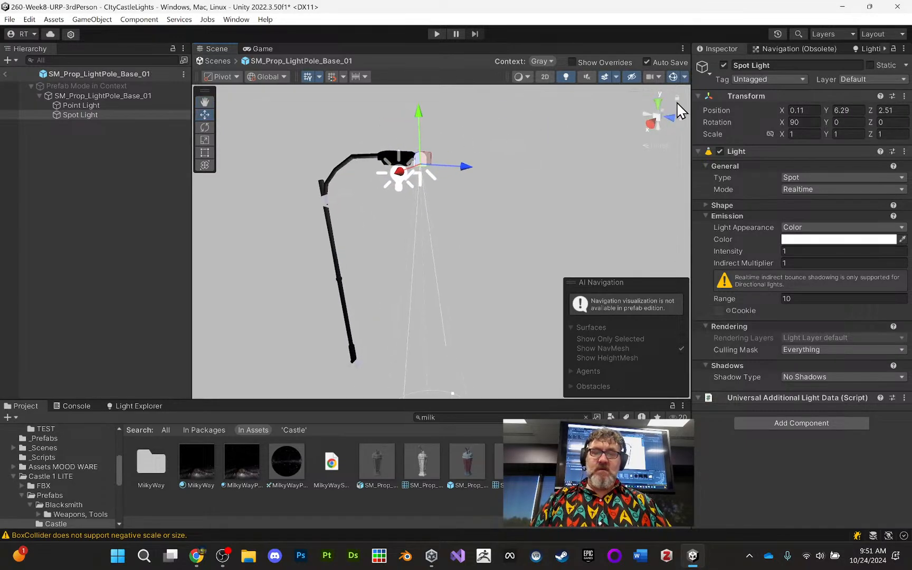
{"action": "left_click", "coordinate": [659, 103]}
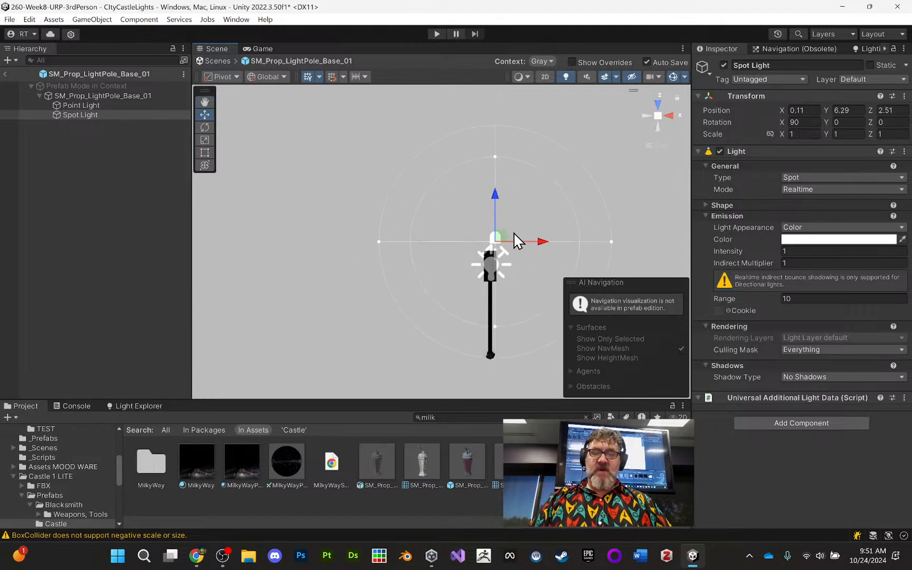
{"action": "left_click_drag", "start_coordinate": [501, 237], "coordinate": [498, 257]}
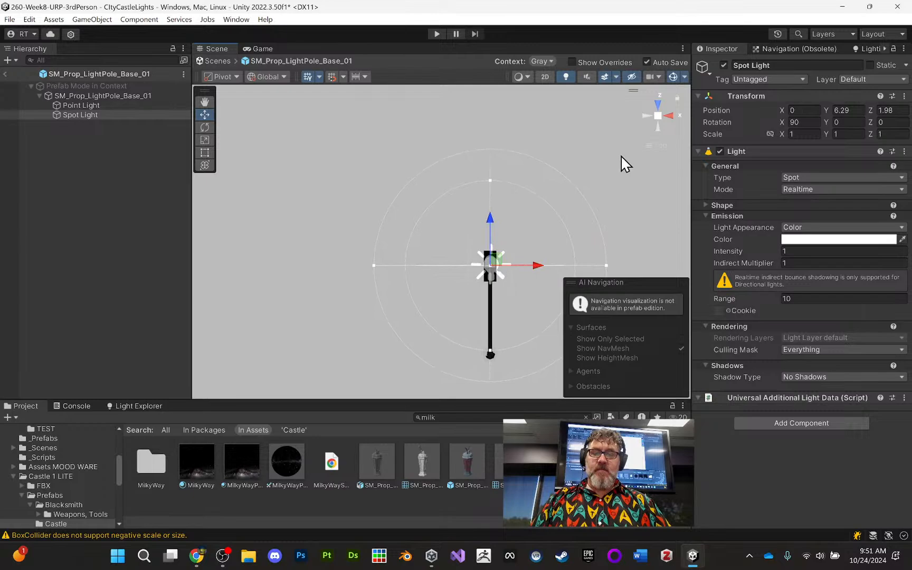
- Lower the Spot Light to about Y 6.01, just beneath the lamp head, and return to the main scene
{"action": "left_click", "coordinate": [671, 117]}
{"action": "left_click_drag", "start_coordinate": [418, 99], "coordinate": [420, 114]}
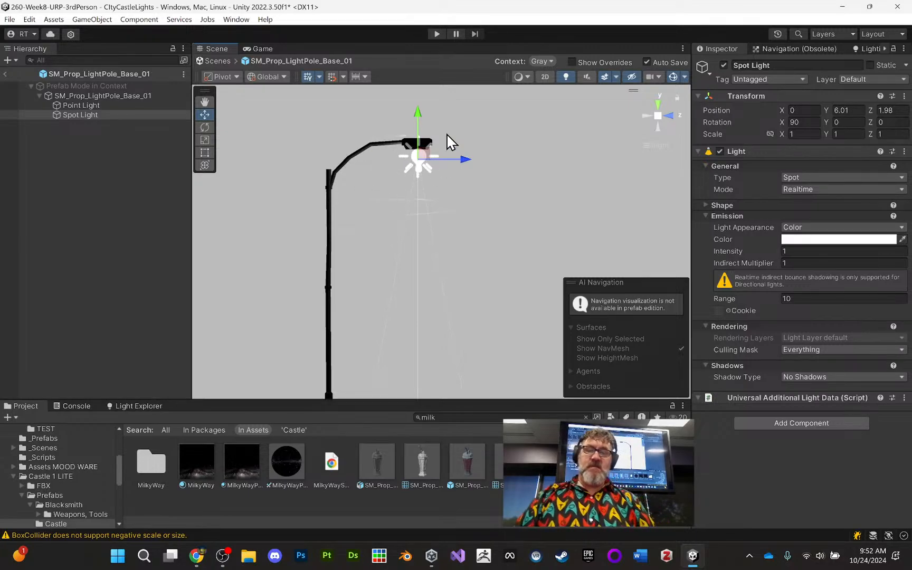
{"action": "left_click", "coordinate": [657, 116]}
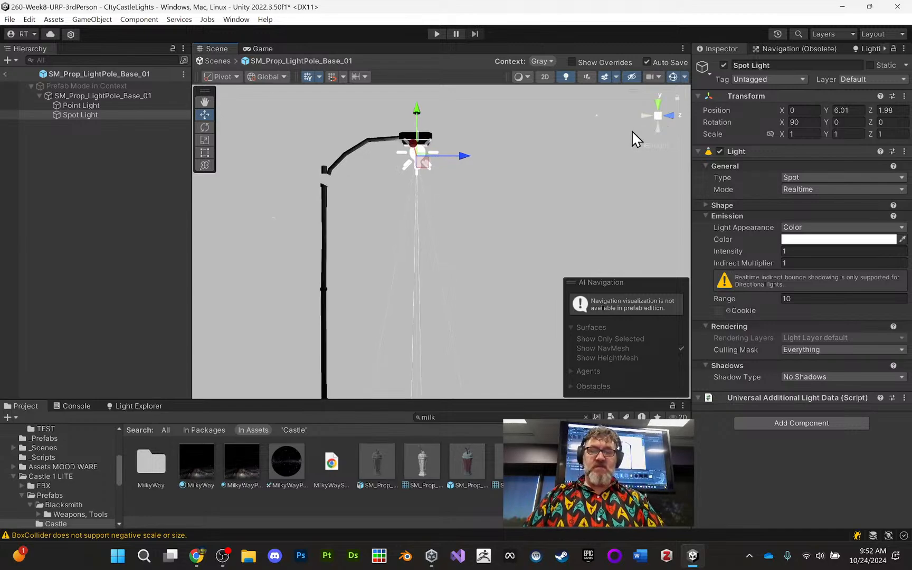
{"action": "left_click_drag", "start_coordinate": [489, 161], "coordinate": [479, 228], "text": "alt"}
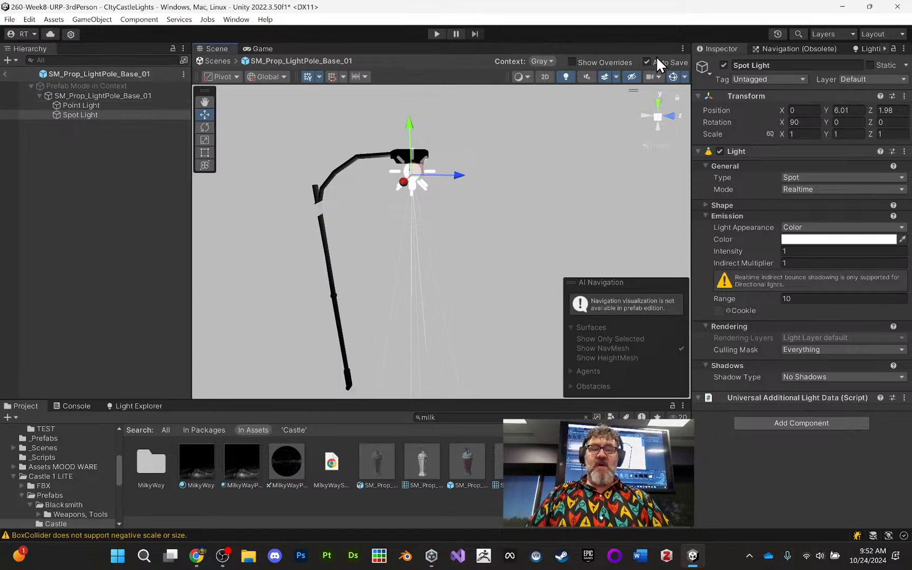
{"action": "left_click", "coordinate": [7, 77]}
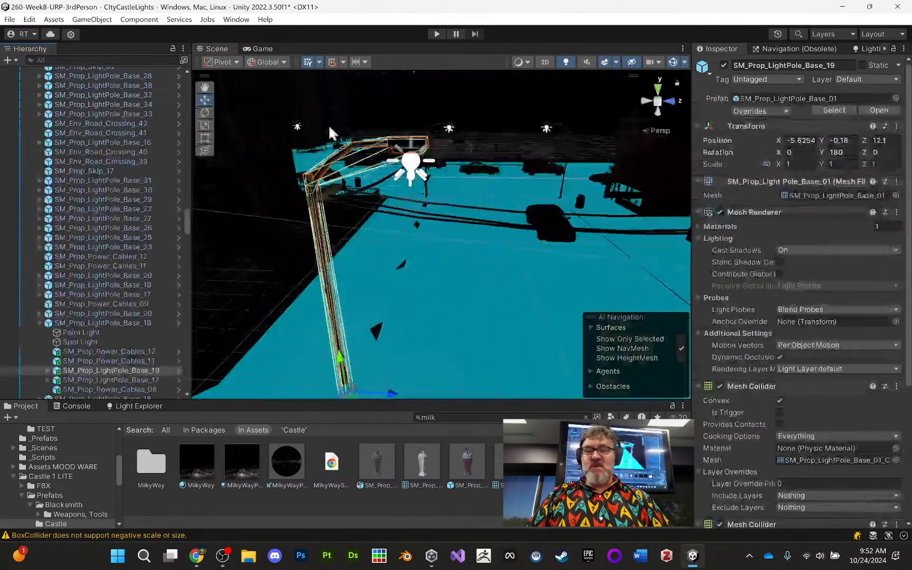
- Check the Point Light and Spot Light under the nested SM_Prop_LightPole_Base_19 and play-test the street lighting
{"action": "scroll", "coordinate": [345, 181], "scroll_direction": "down", "scroll_amount": 3}
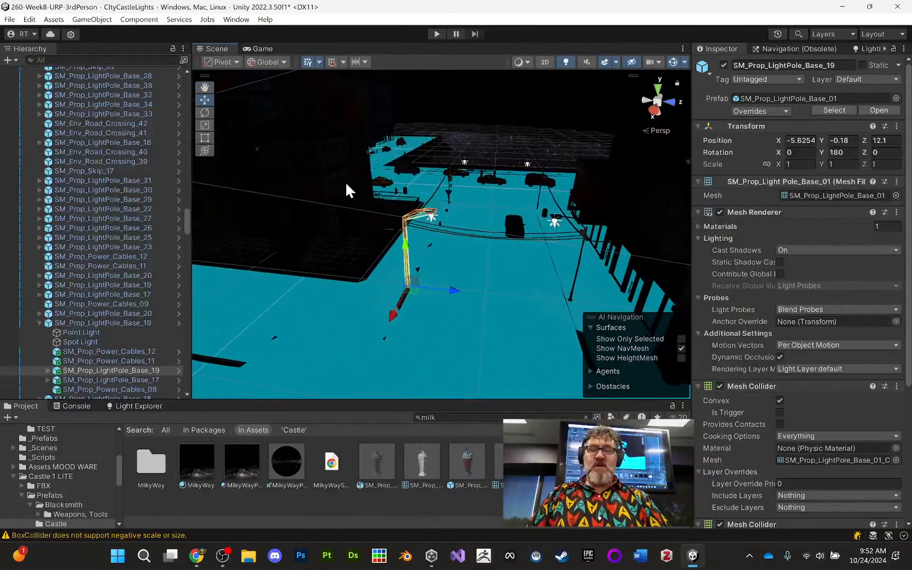
{"action": "middle_click_drag", "start_coordinate": [416, 186], "coordinate": [336, 190]}
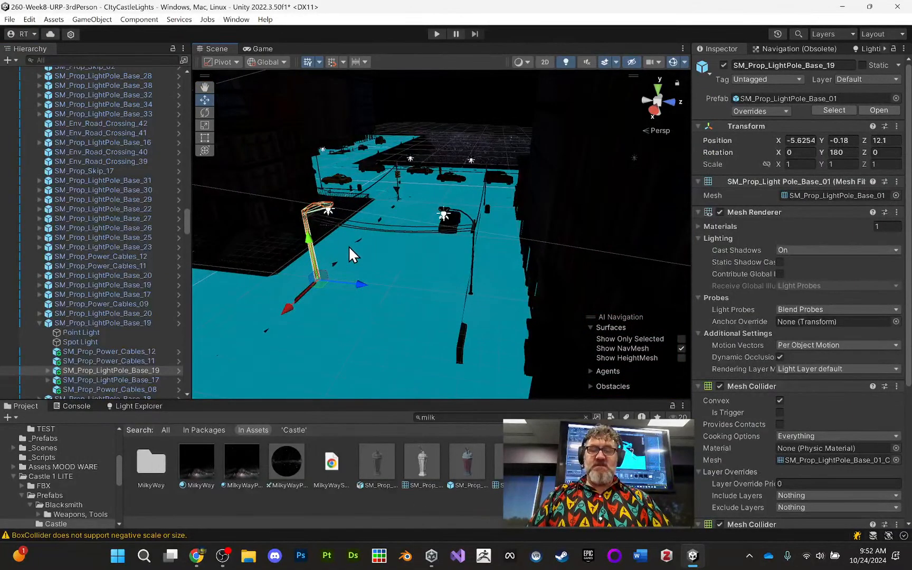
{"action": "left_click_drag", "start_coordinate": [348, 246], "coordinate": [434, 244], "text": "alt"}
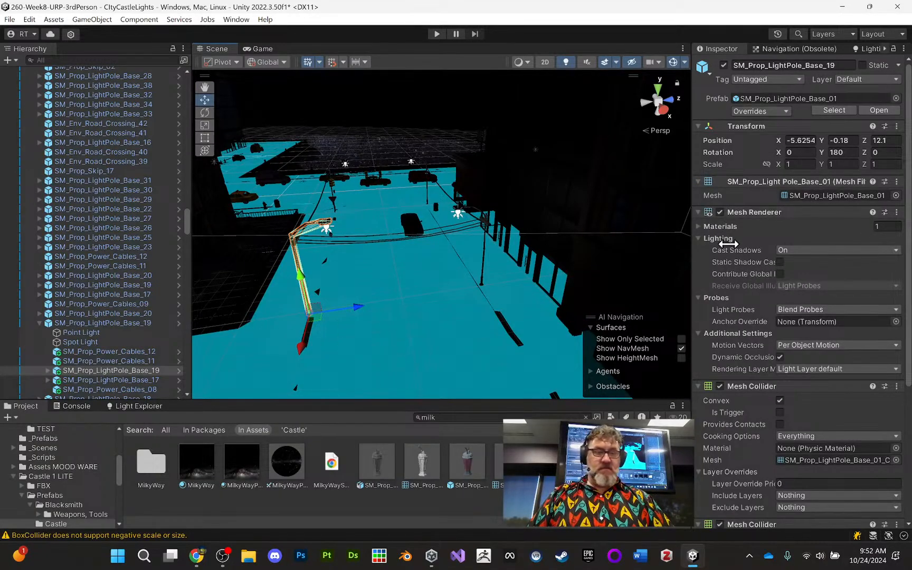
{"action": "scroll", "coordinate": [755, 242], "scroll_direction": "down", "scroll_amount": 5}
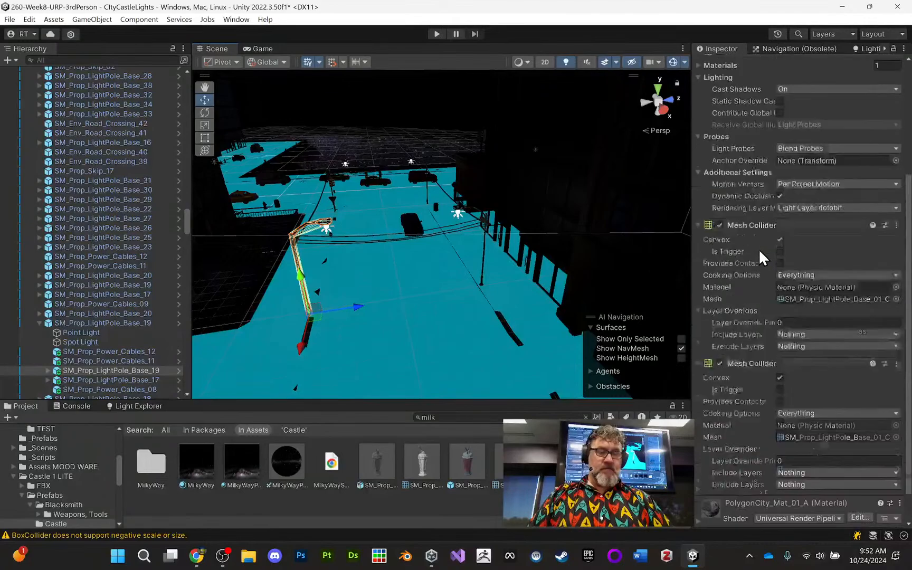
{"action": "scroll", "coordinate": [759, 248], "scroll_direction": "up", "scroll_amount": 5}
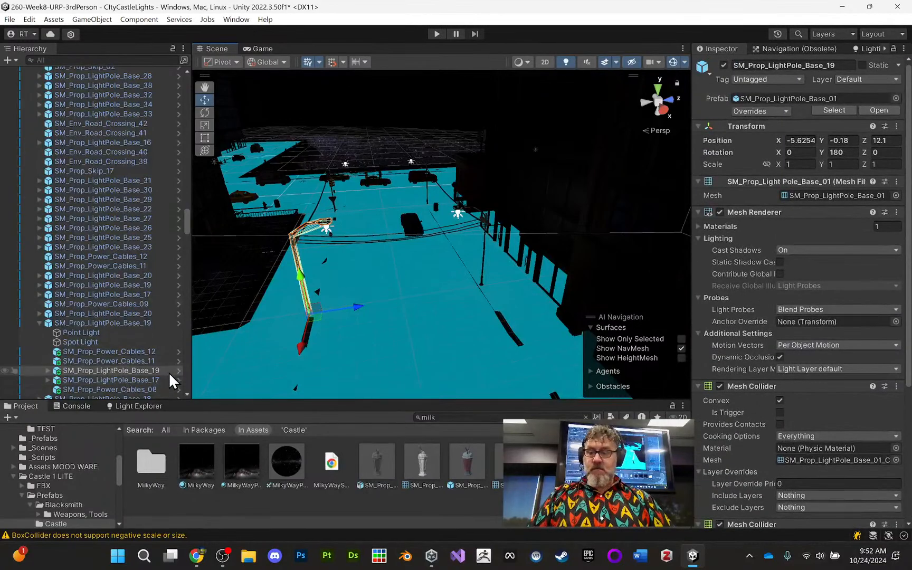
{"action": "left_click", "coordinate": [48, 371]}
{"action": "left_click", "coordinate": [133, 379]}
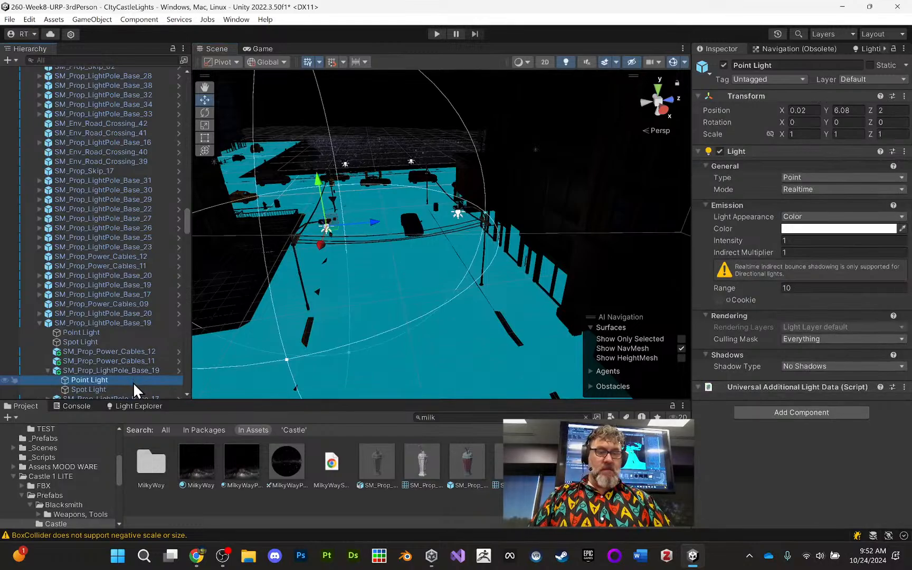
{"action": "left_click", "coordinate": [132, 388]}
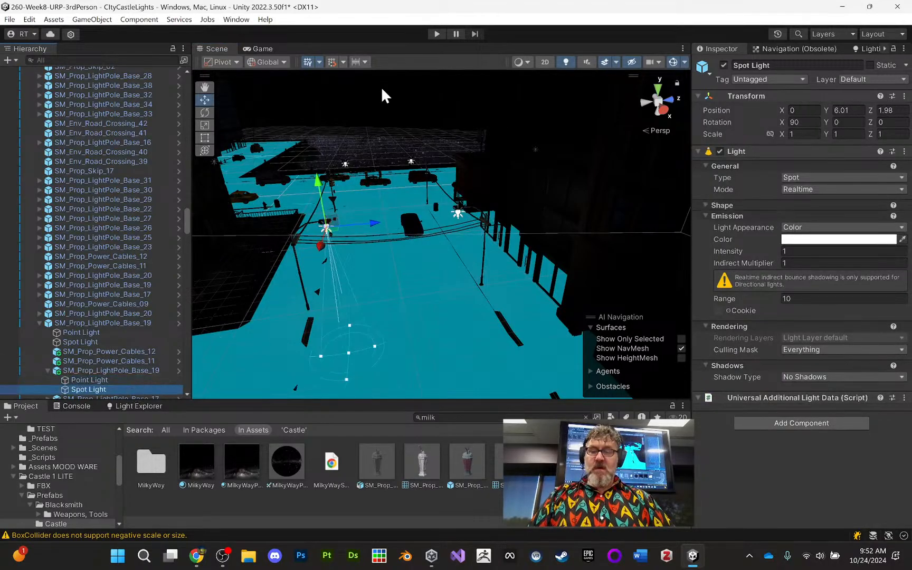
{"action": "left_click", "coordinate": [436, 33]}
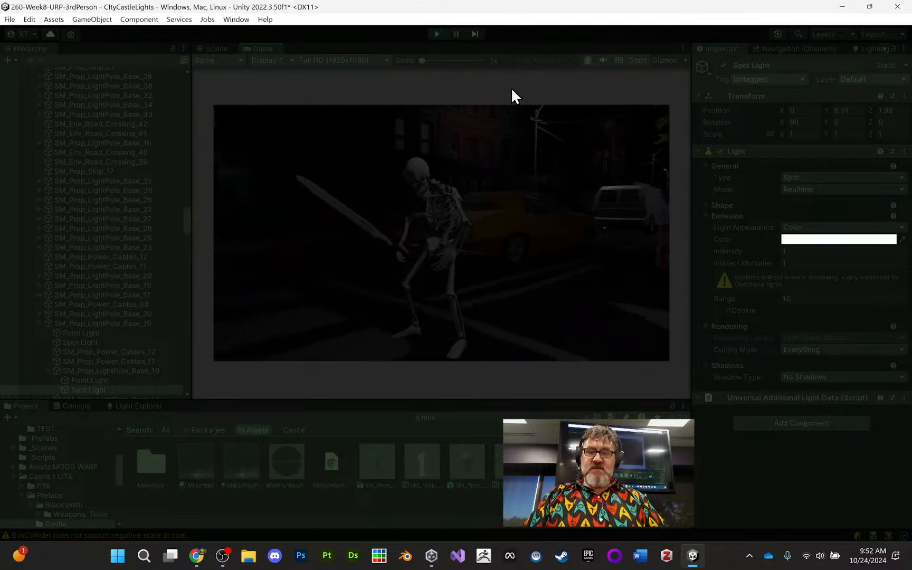
{"action": "left_click", "coordinate": [432, 35]}
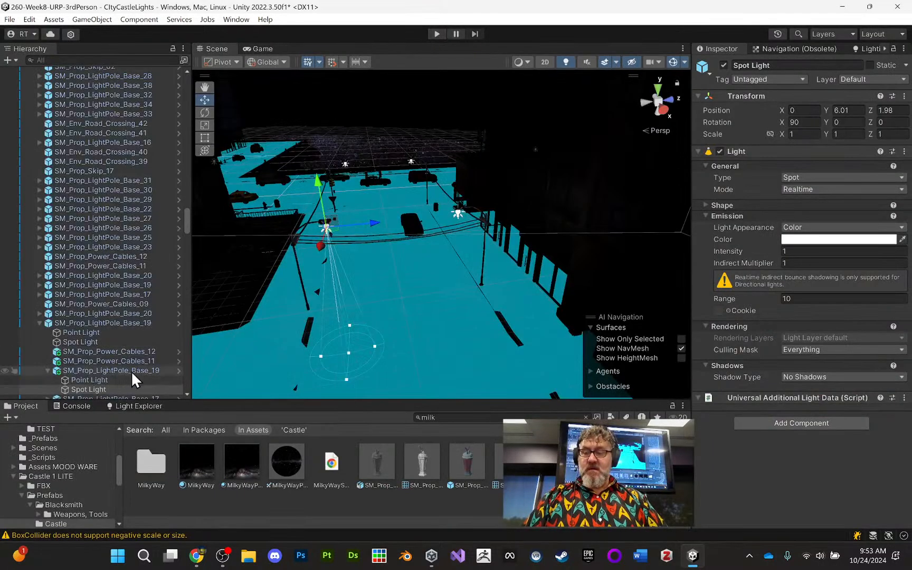
- In the light pole prefab, give the Spot Light intensity 2, pale yellow color F0EC9D and indirect multiplier 2
{"action": "left_click", "coordinate": [179, 370]}
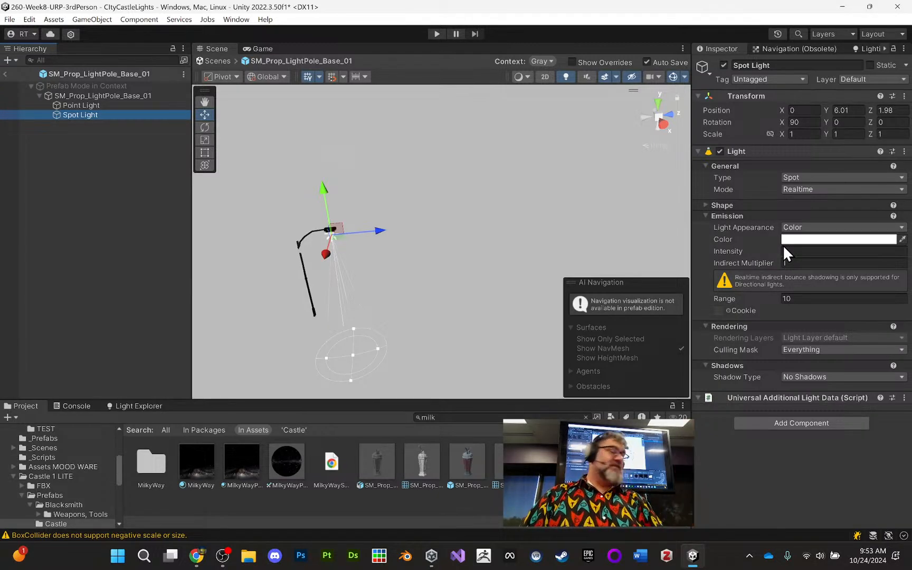
{"action": "left_click", "coordinate": [801, 251]}
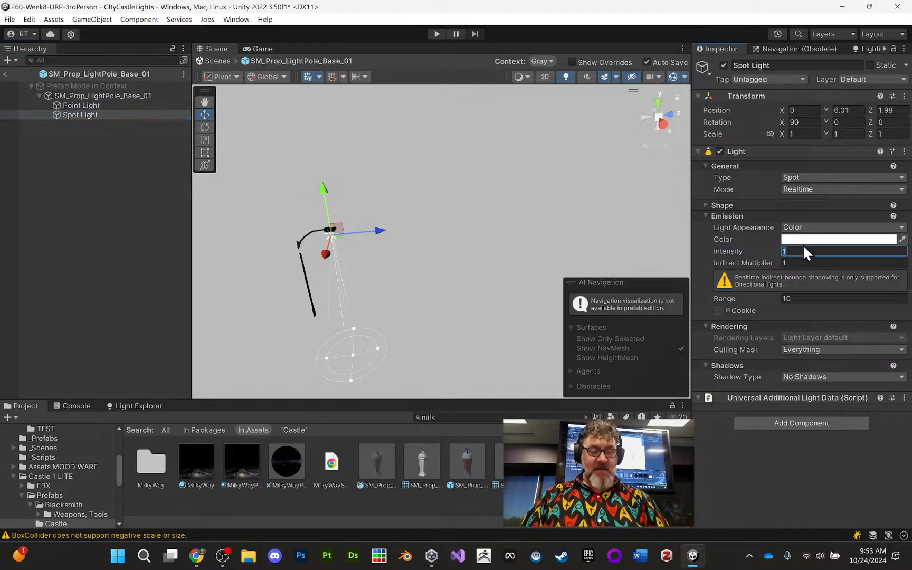
{"action": "type", "text": "2"}
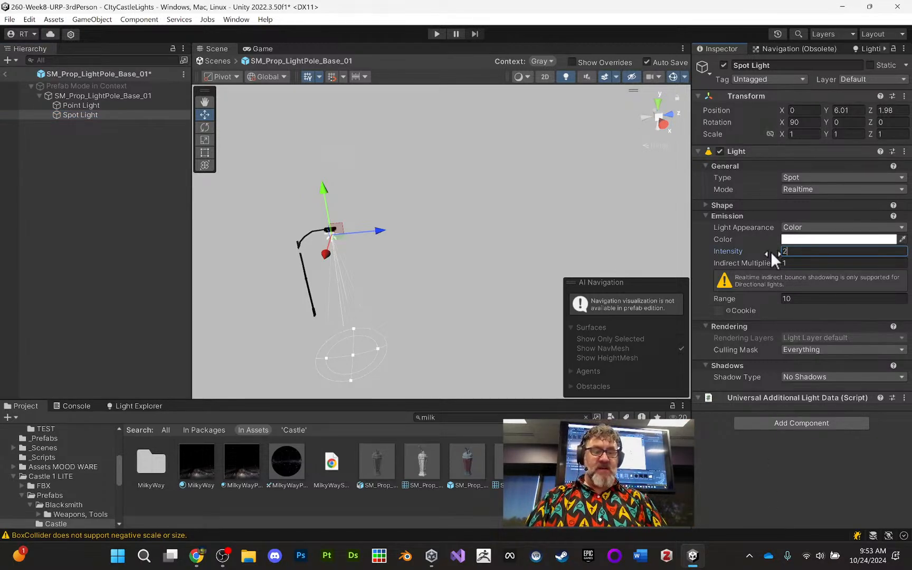
{"action": "left_click", "coordinate": [807, 239]}
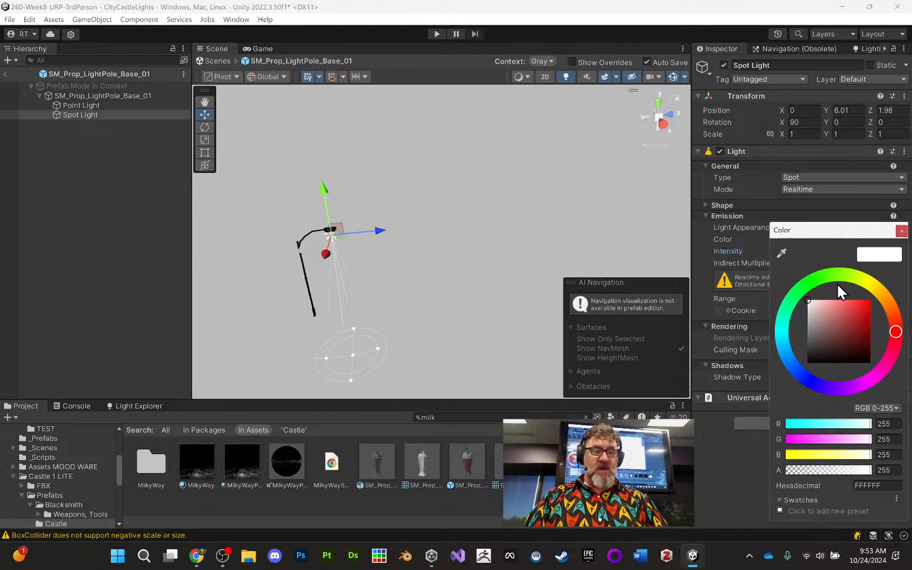
{"action": "left_click", "coordinate": [871, 287]}
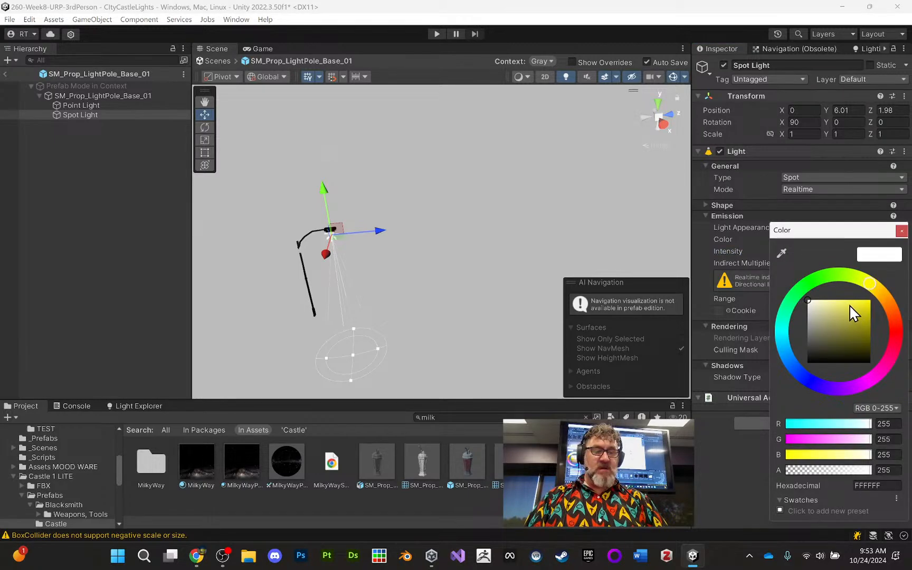
{"action": "left_click_drag", "start_coordinate": [850, 304], "coordinate": [831, 305]}
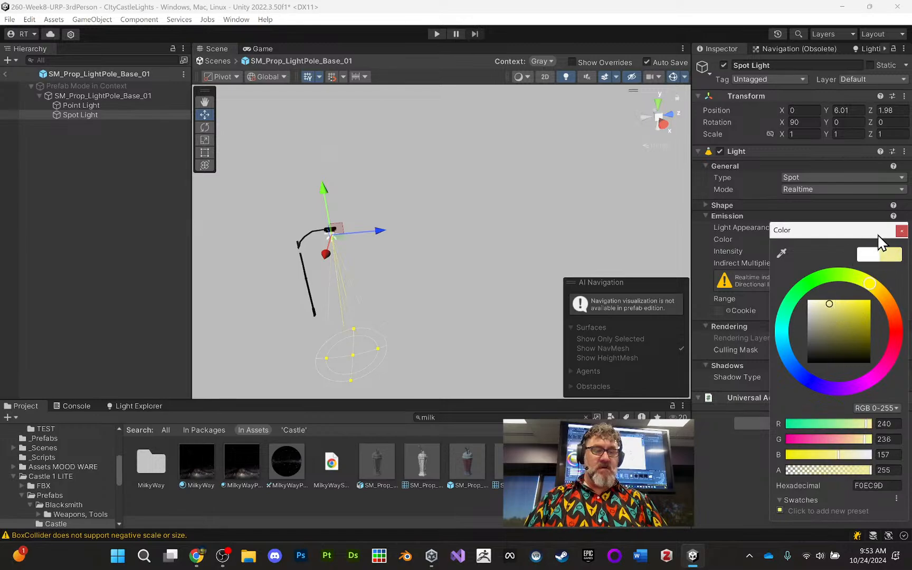
{"action": "left_click", "coordinate": [901, 231]}
{"action": "left_click", "coordinate": [823, 263]}
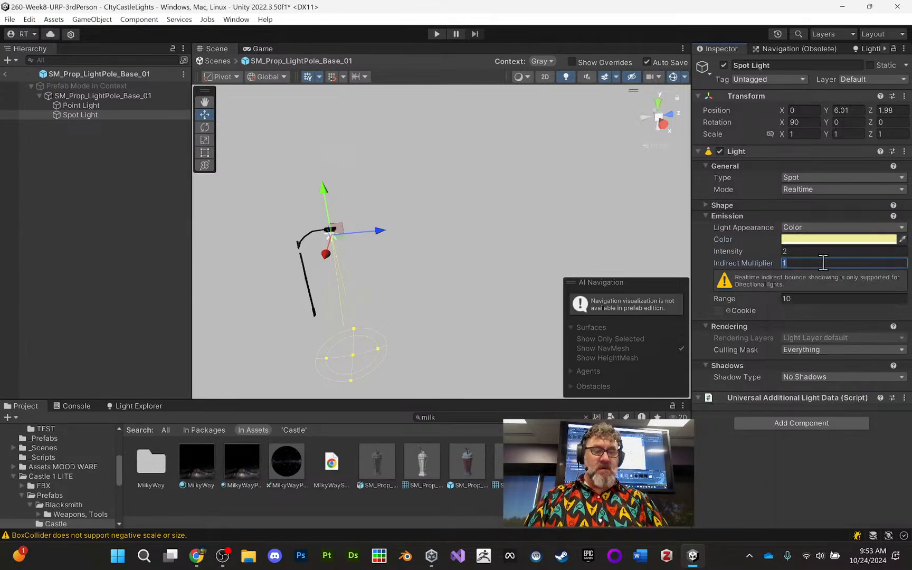
{"action": "type", "text": "2"}
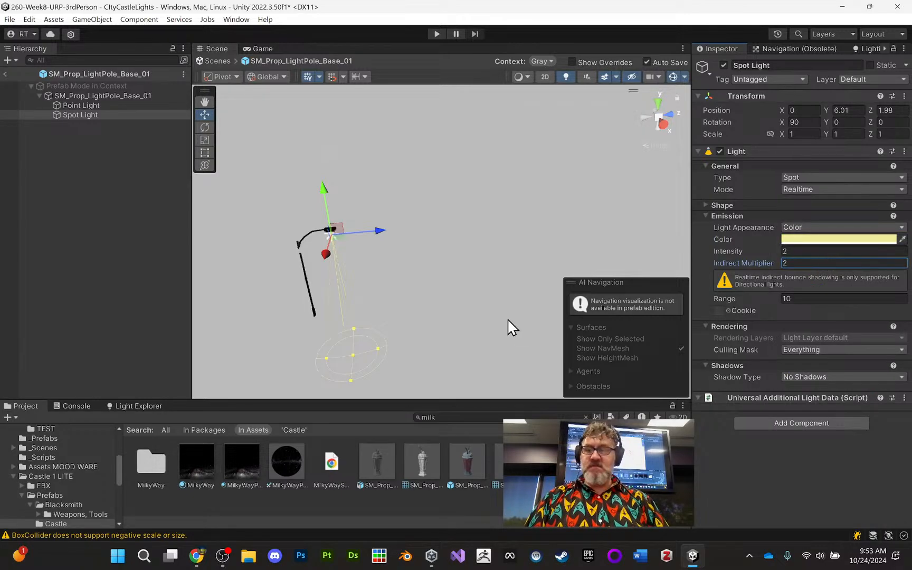
- Set the prefab's Point Light color to a light yellow, about FFF976
{"action": "left_click", "coordinate": [135, 105]}
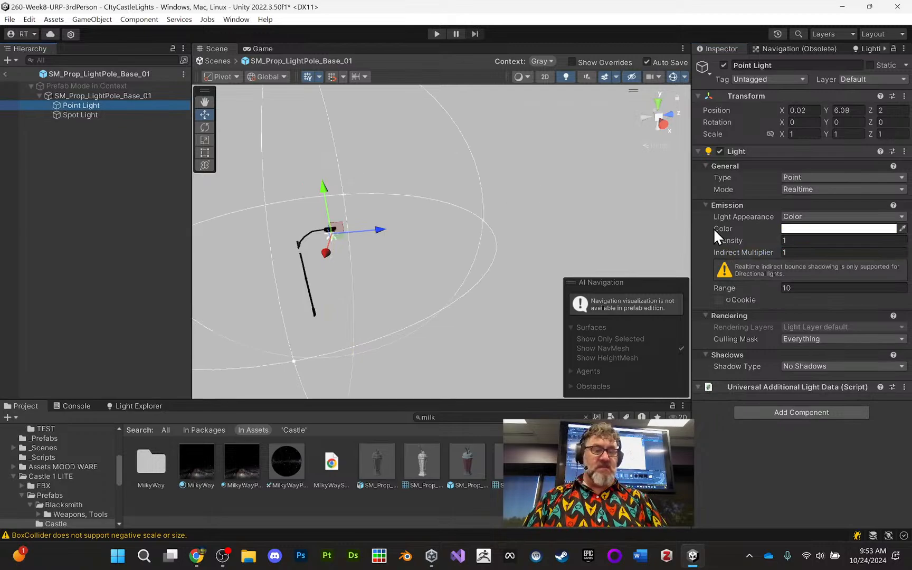
{"action": "left_click", "coordinate": [802, 230]}
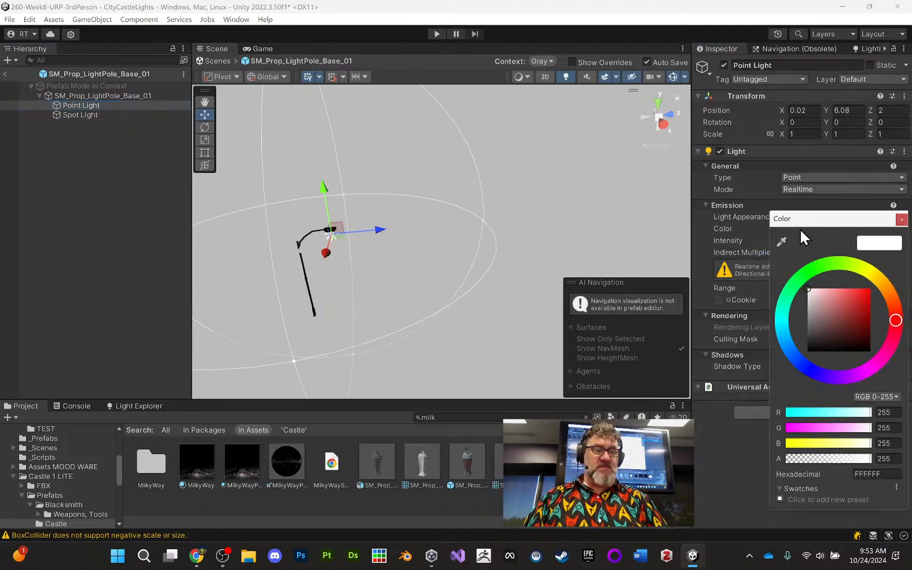
{"action": "left_click", "coordinate": [871, 273]}
{"action": "left_click_drag", "start_coordinate": [856, 296], "coordinate": [842, 290]}
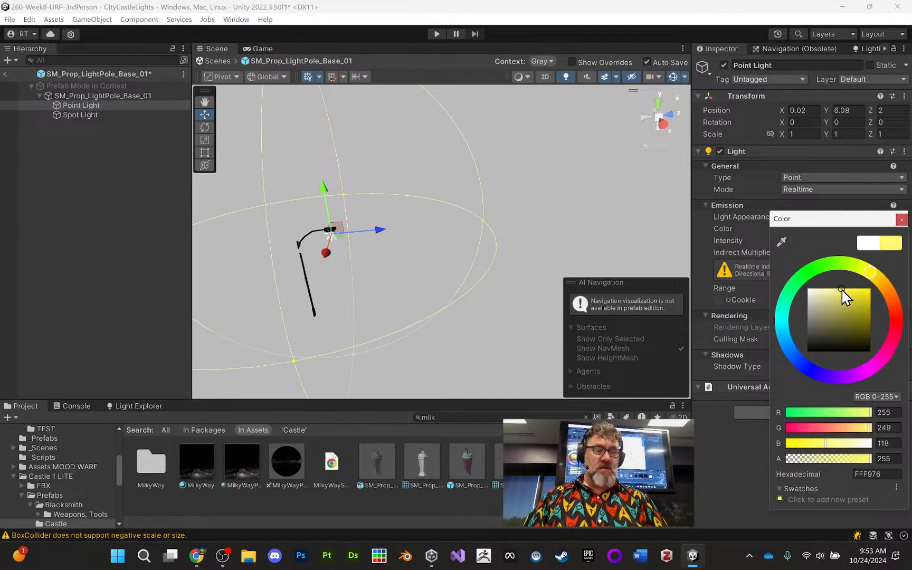
{"action": "left_click", "coordinate": [902, 219]}
- Set the Point Light's intensity to 2, indirect multiplier to 2 and range to 20
{"action": "left_click", "coordinate": [821, 240]}
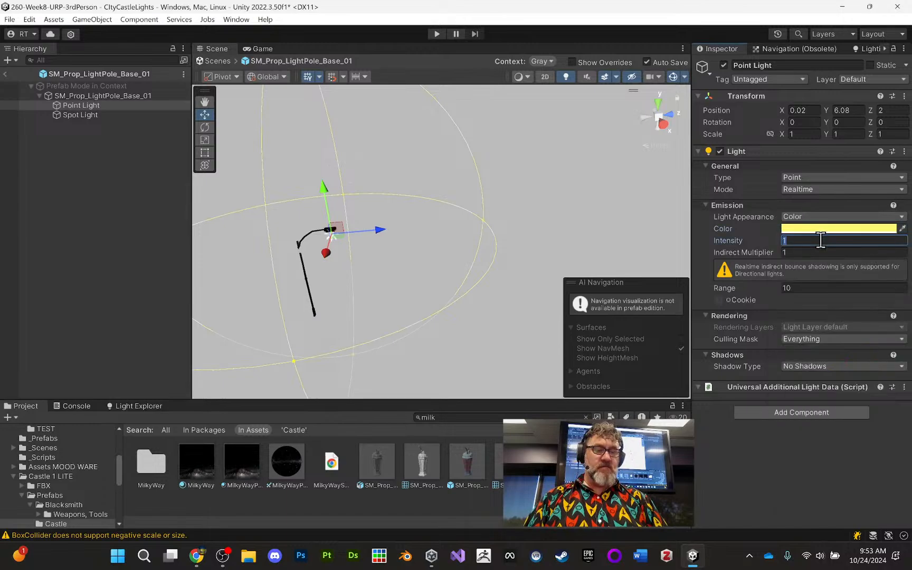
{"action": "type", "text": "2"}
{"action": "left_click", "coordinate": [815, 253]}
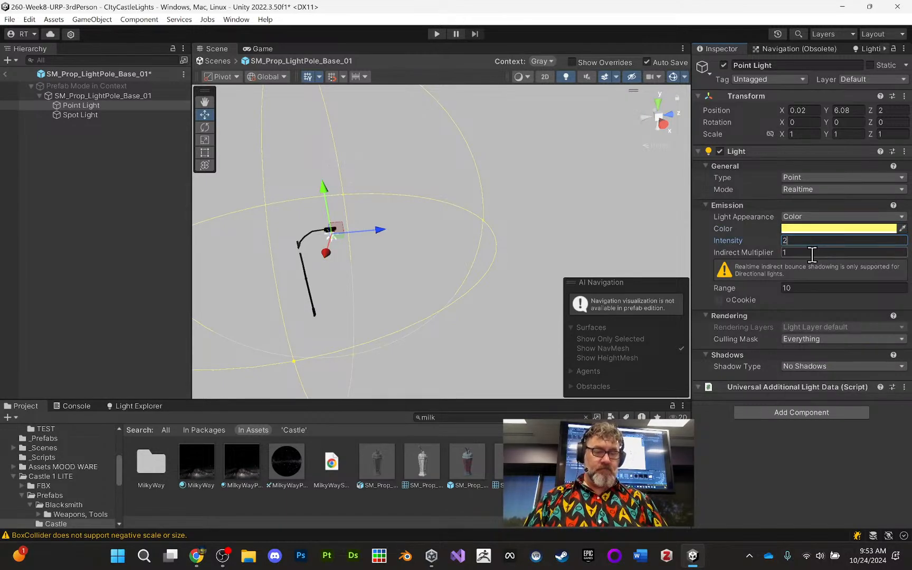
{"action": "type", "text": "2"}
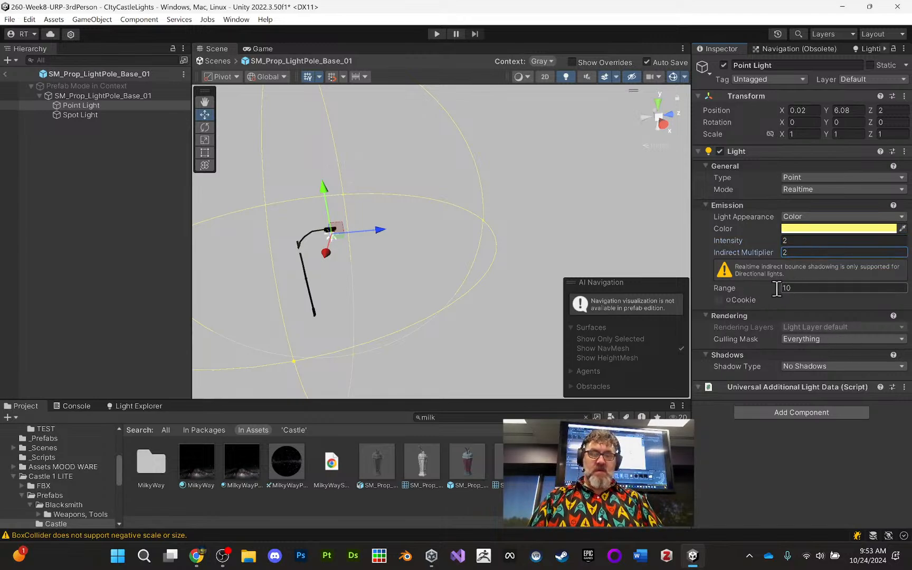
{"action": "left_click", "coordinate": [800, 288]}
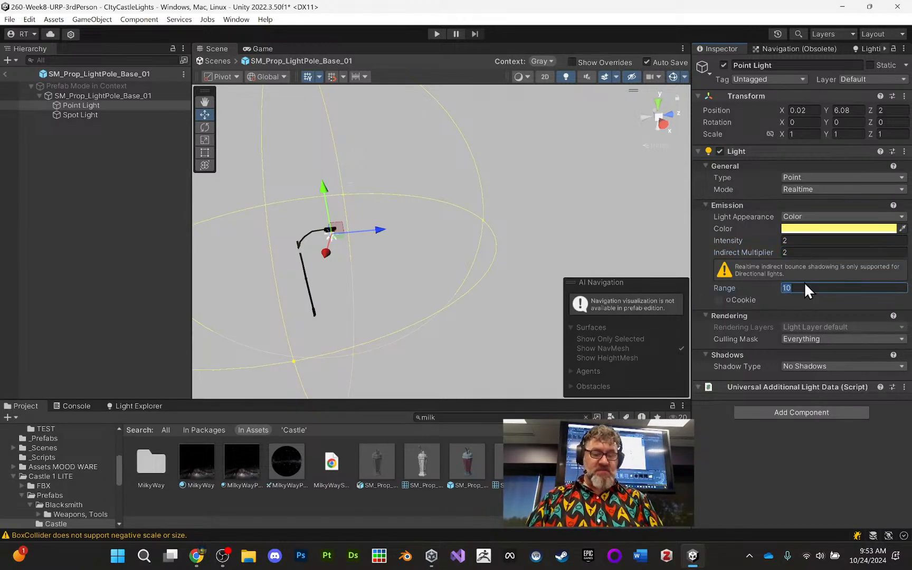
{"action": "type", "text": "20"}
{"action": "left_click", "coordinate": [769, 487]}
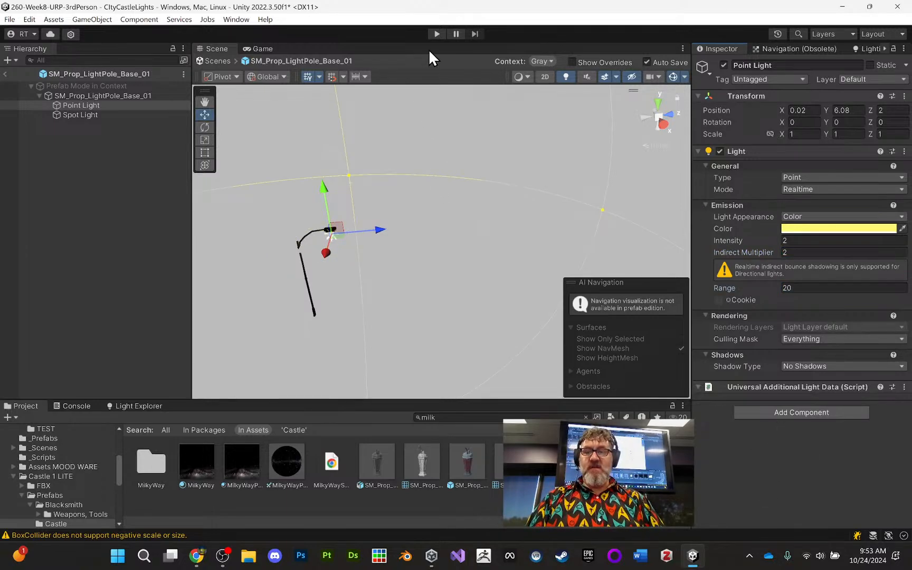
- Play-test the scene with the yellow lamp lights, stop it and return from the prefab to the main scene
{"action": "left_click", "coordinate": [436, 34]}
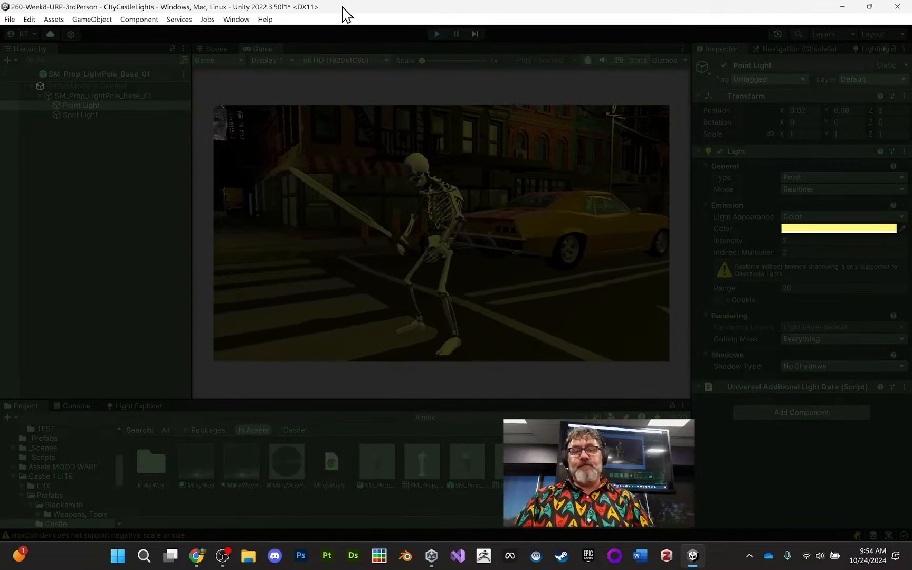
{"action": "left_click", "coordinate": [435, 35]}
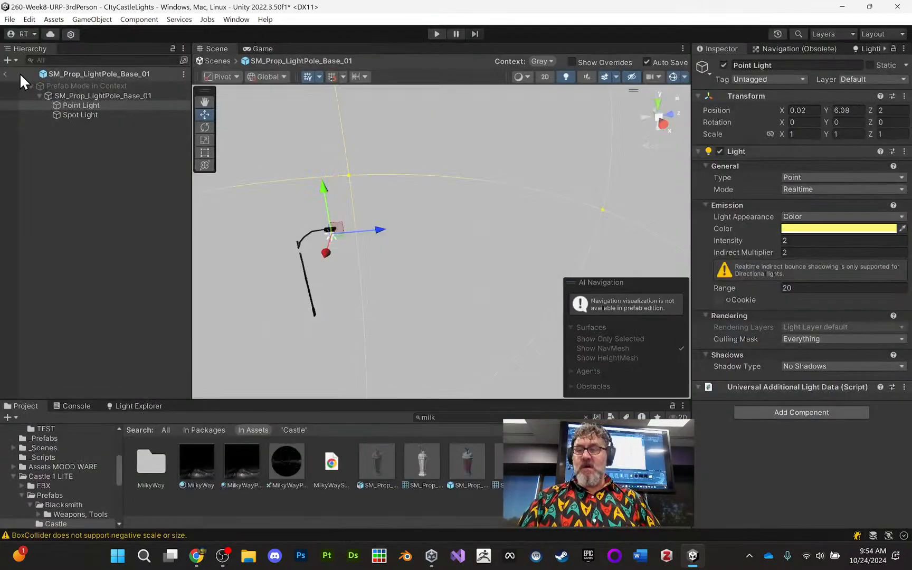
{"action": "left_click", "coordinate": [7, 74]}
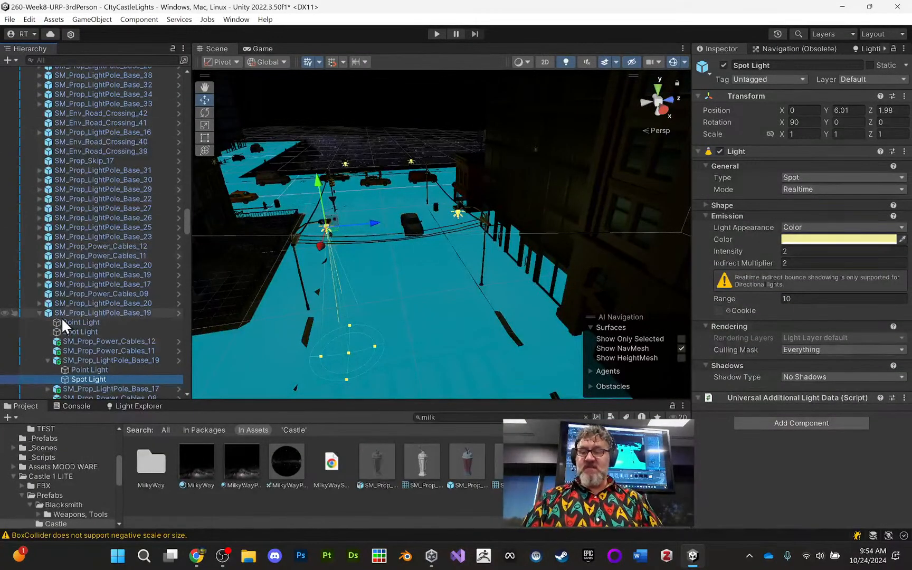
- Collapse and select the parent light pole SM_Prop_LightPole_Base_19, and open its prefab for editing
{"action": "left_click", "coordinate": [39, 313]}
{"action": "left_click", "coordinate": [150, 313]}
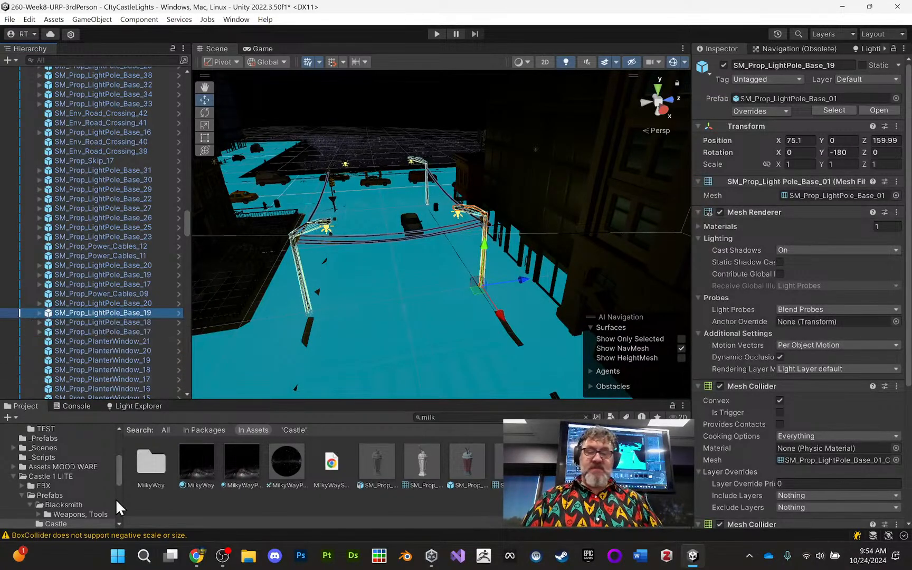
{"action": "mouse_move", "coordinate": [197, 559]}
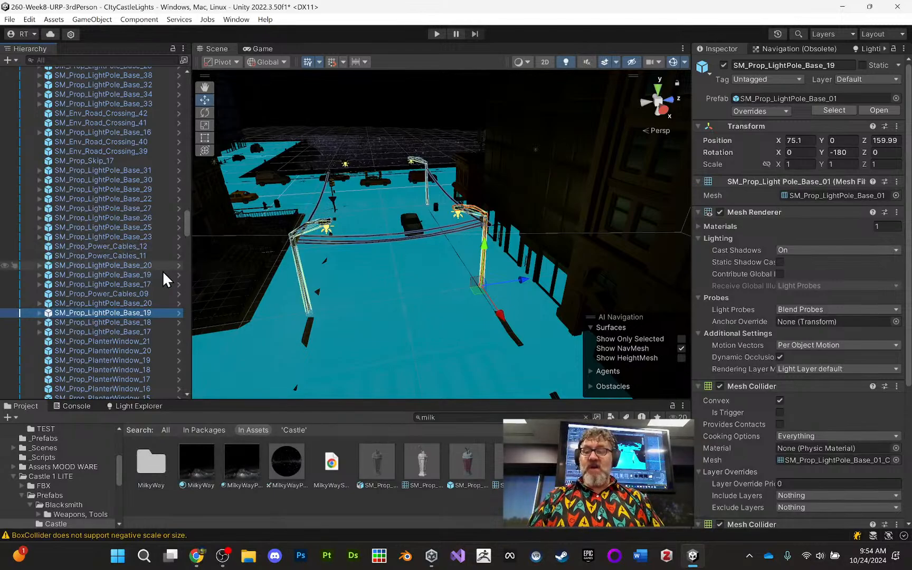
{"action": "left_click", "coordinate": [178, 315]}
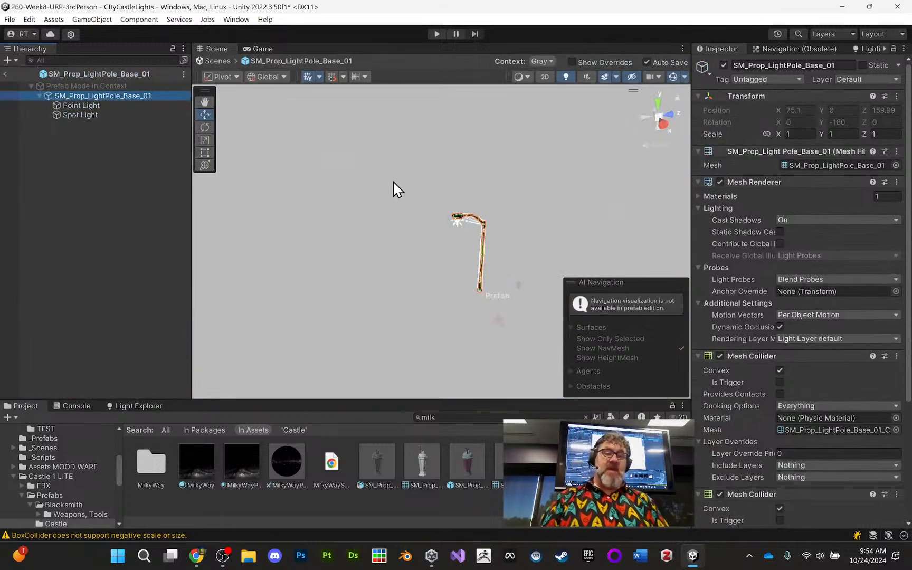
- Set the mode of the light pole prefab's Point Light and Spot Light to Baked and return to the main scene
{"action": "left_click", "coordinate": [137, 106]}
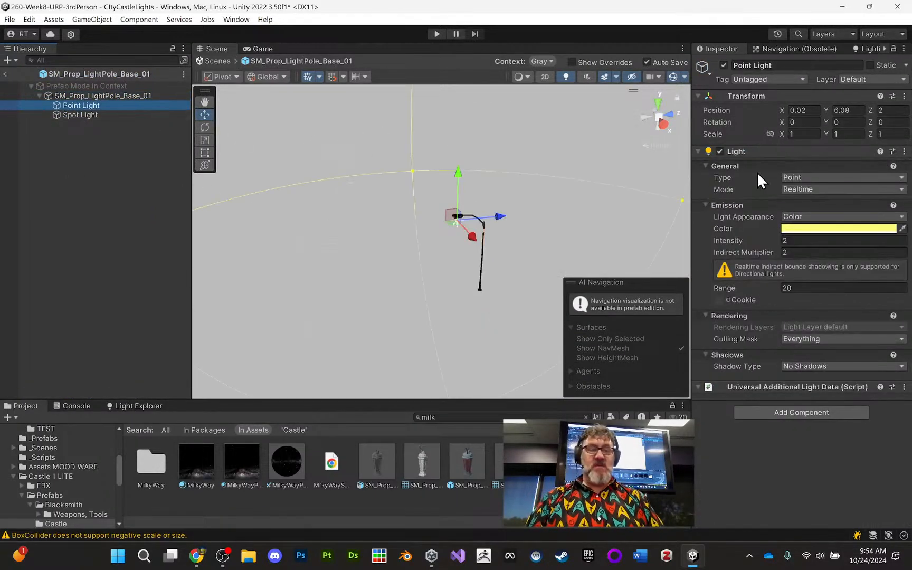
{"action": "left_click", "coordinate": [815, 186]}
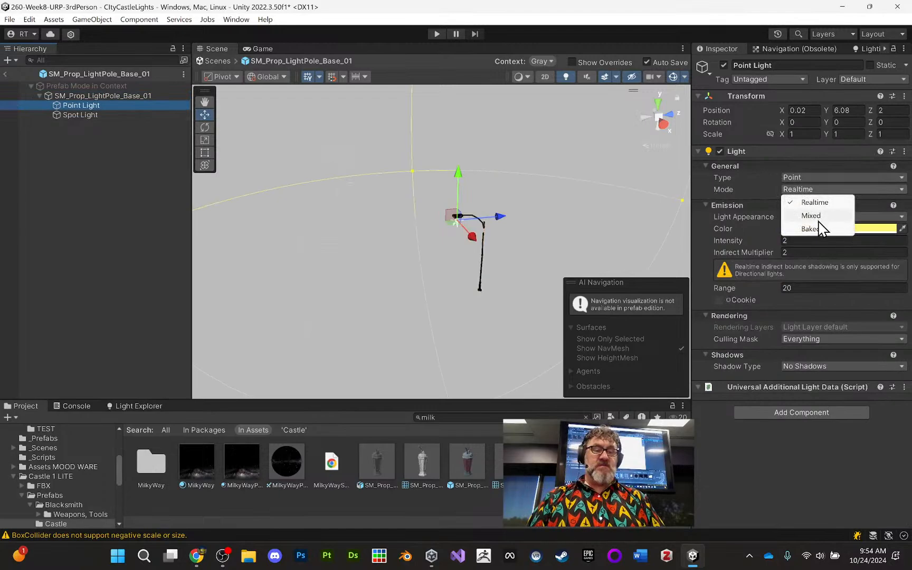
{"action": "left_click", "coordinate": [817, 225]}
{"action": "left_click", "coordinate": [142, 114]}
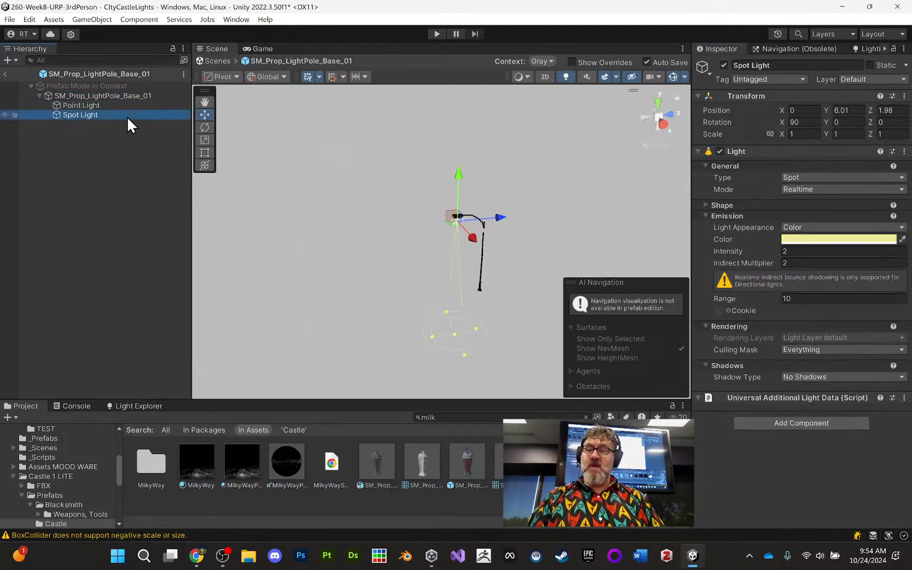
{"action": "left_click", "coordinate": [808, 189]}
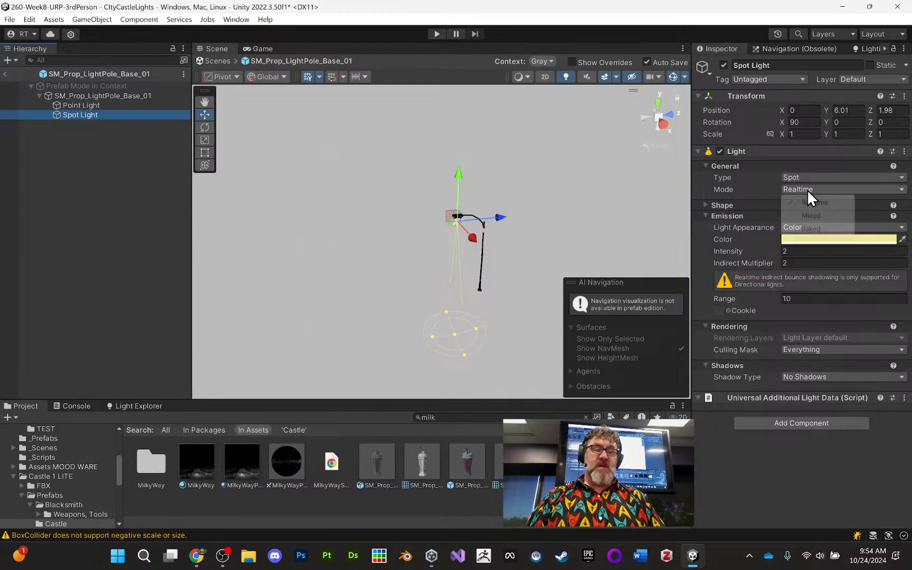
{"action": "left_click", "coordinate": [816, 229]}
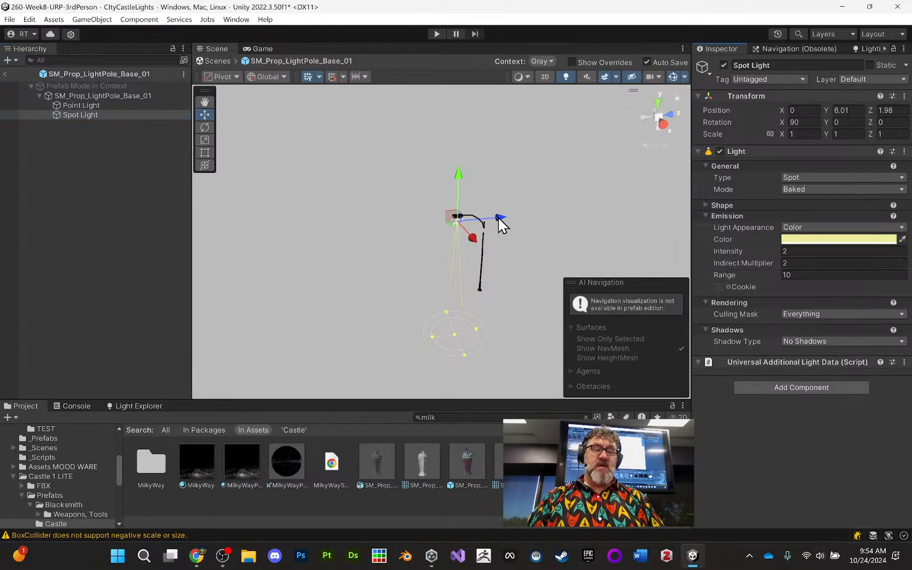
{"action": "left_click", "coordinate": [5, 73]}
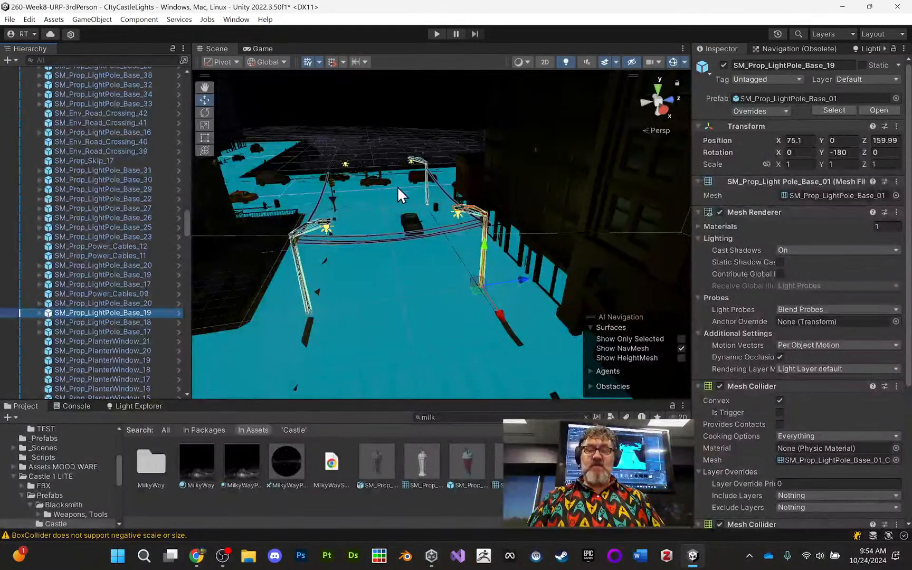
- Turn off the NavMesh display in the scene view
{"action": "scroll", "coordinate": [422, 185], "scroll_direction": "down", "scroll_amount": 10}
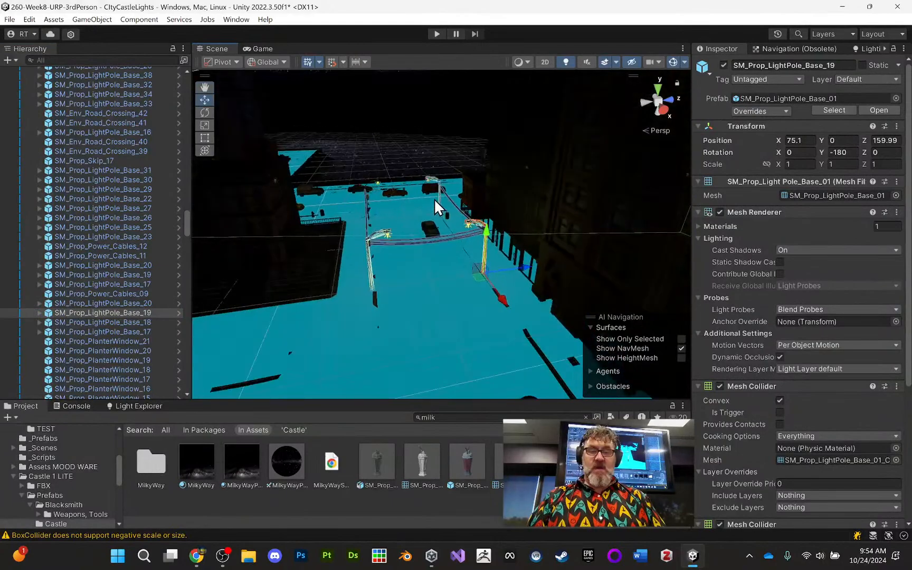
{"action": "scroll", "coordinate": [445, 214], "scroll_direction": "down", "scroll_amount": 5}
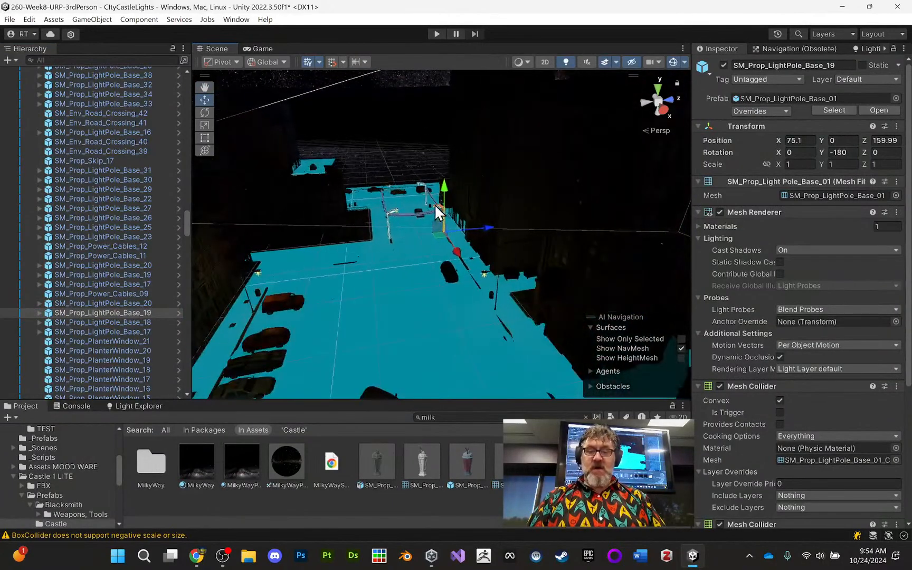
{"action": "left_click", "coordinate": [681, 348]}
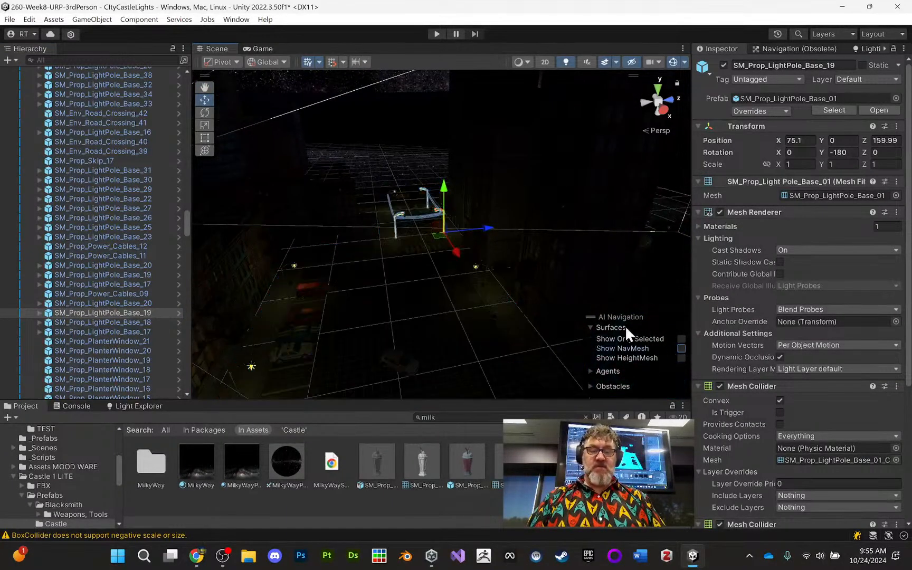
{"action": "left_click", "coordinate": [683, 349]}
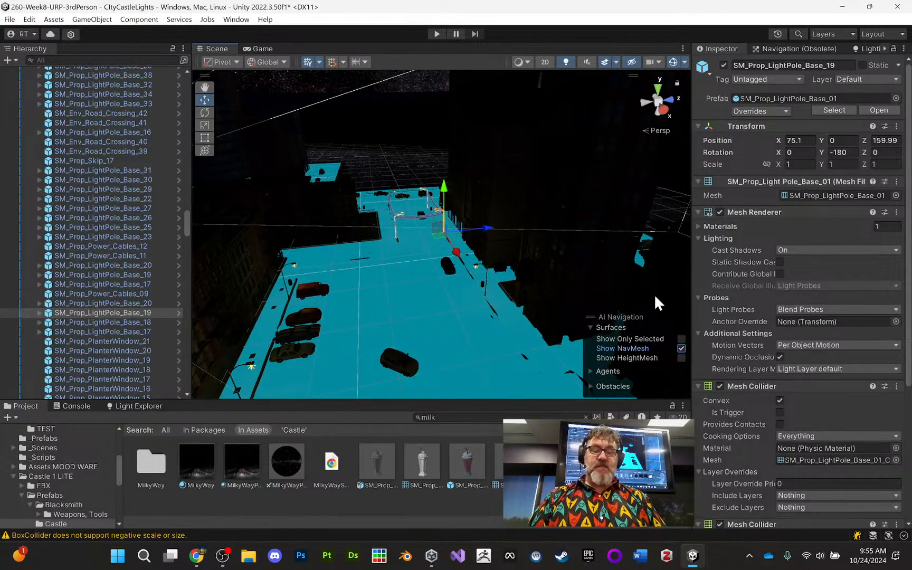
{"action": "left_click", "coordinate": [682, 348]}
{"action": "scroll", "coordinate": [436, 252], "scroll_direction": "up", "scroll_amount": 3}
{"action": "right_click_drag", "start_coordinate": [442, 261], "coordinate": [426, 519], "text": "alt"}
{"action": "middle_click_drag", "start_coordinate": [491, 313], "coordinate": [404, 323], "text": "alt"}
{"action": "left_click_drag", "start_coordinate": [404, 323], "coordinate": [461, 298], "text": "alt"}
{"action": "middle_click_drag", "start_coordinate": [461, 298], "coordinate": [363, 259]}
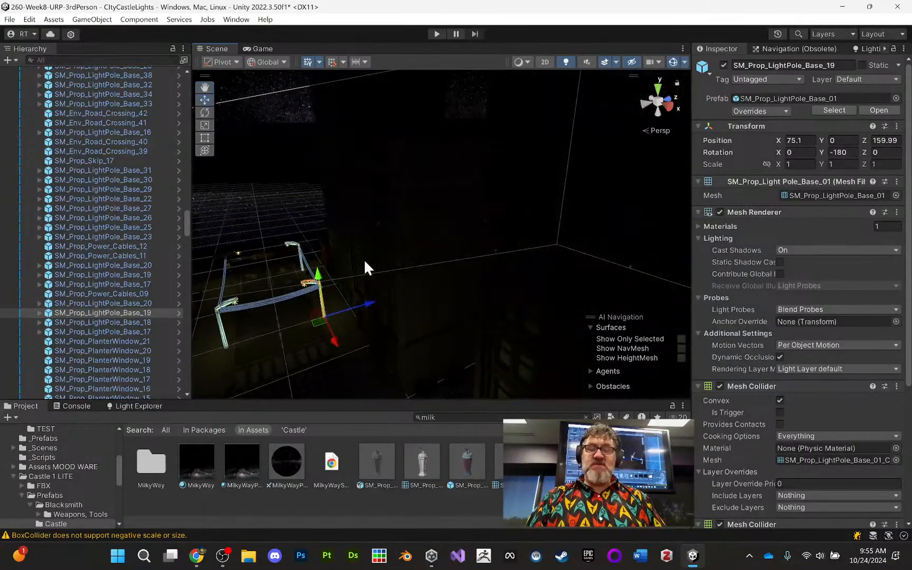
- Collapse the expanded props group and make "Flowers and such" static together with all its child objects
{"action": "left_click_drag", "start_coordinate": [186, 224], "coordinate": [175, 74]}
{"action": "left_click", "coordinate": [31, 166]}
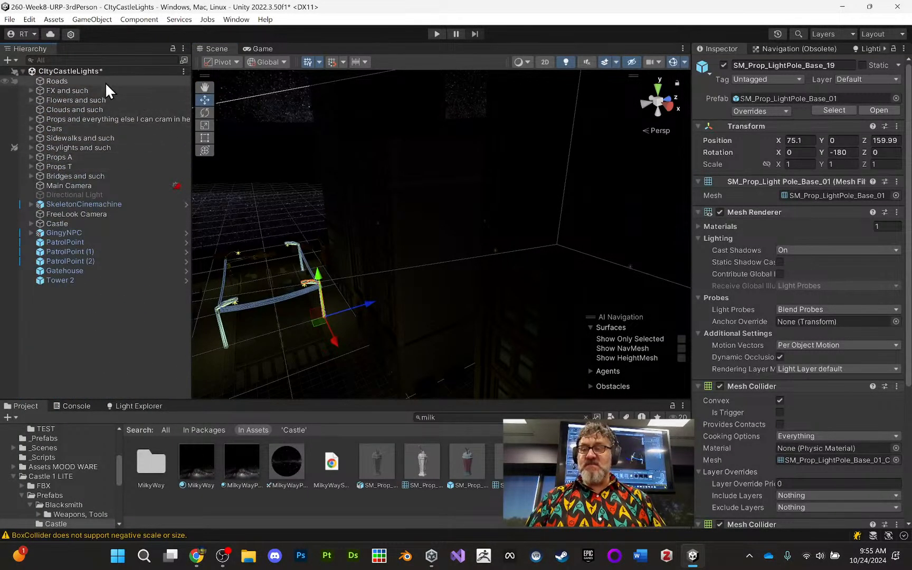
{"action": "left_click", "coordinate": [102, 99]}
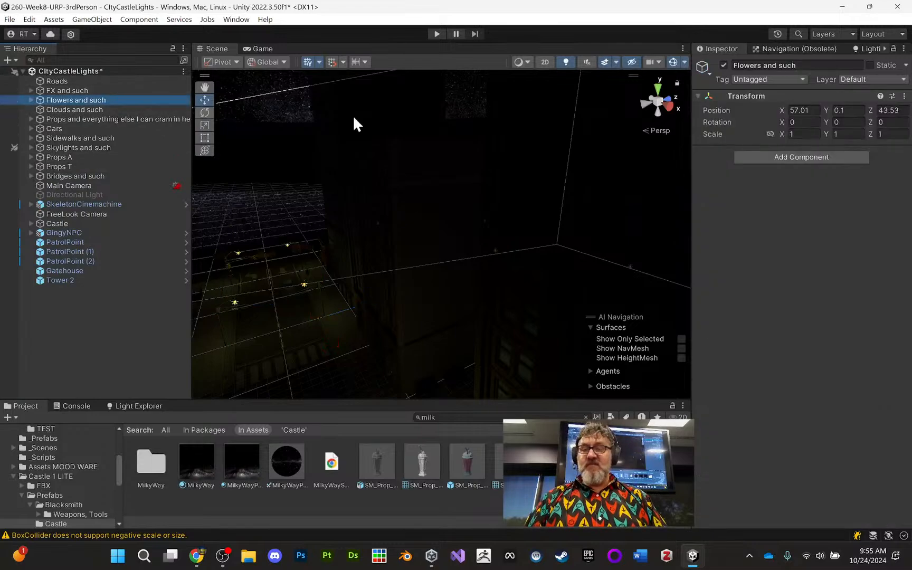
{"action": "left_click", "coordinate": [29, 99]}
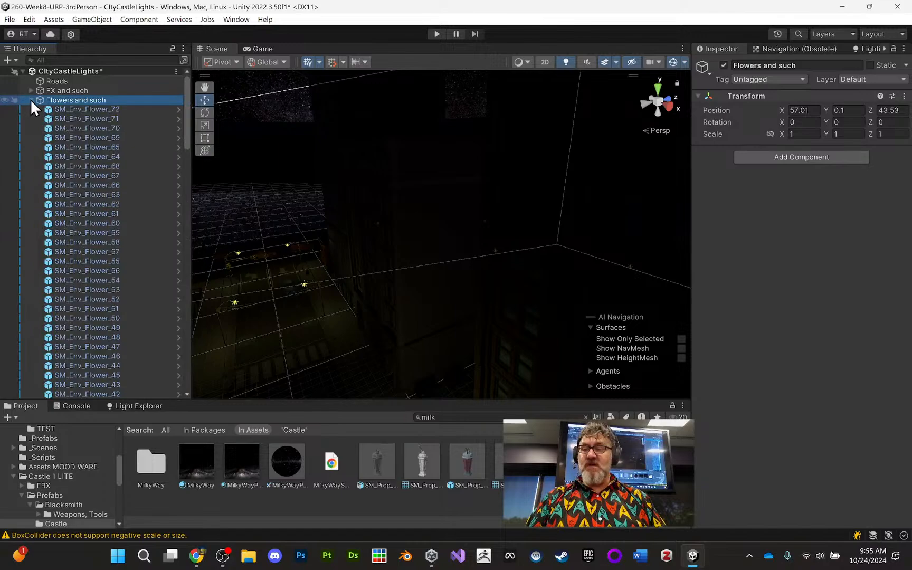
{"action": "left_click", "coordinate": [32, 100]}
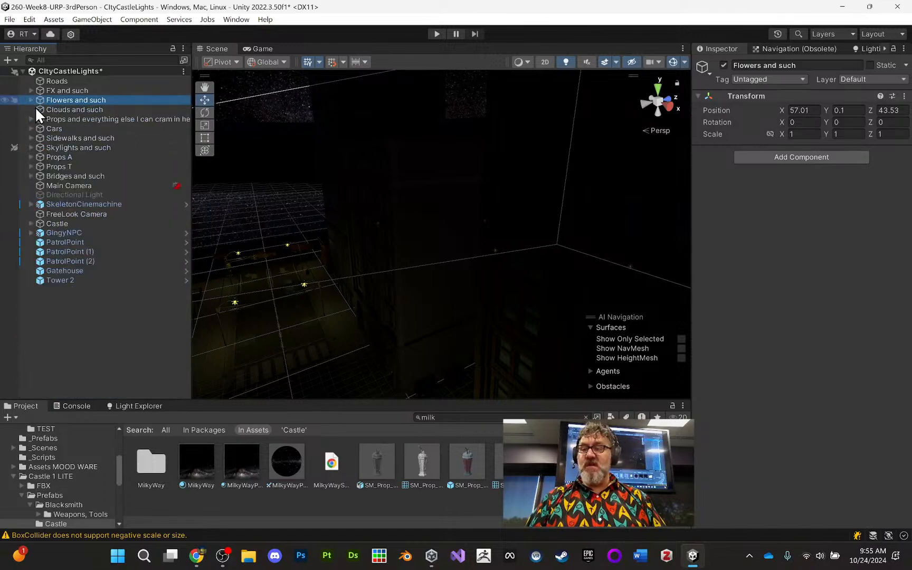
{"action": "left_click", "coordinate": [870, 65]}
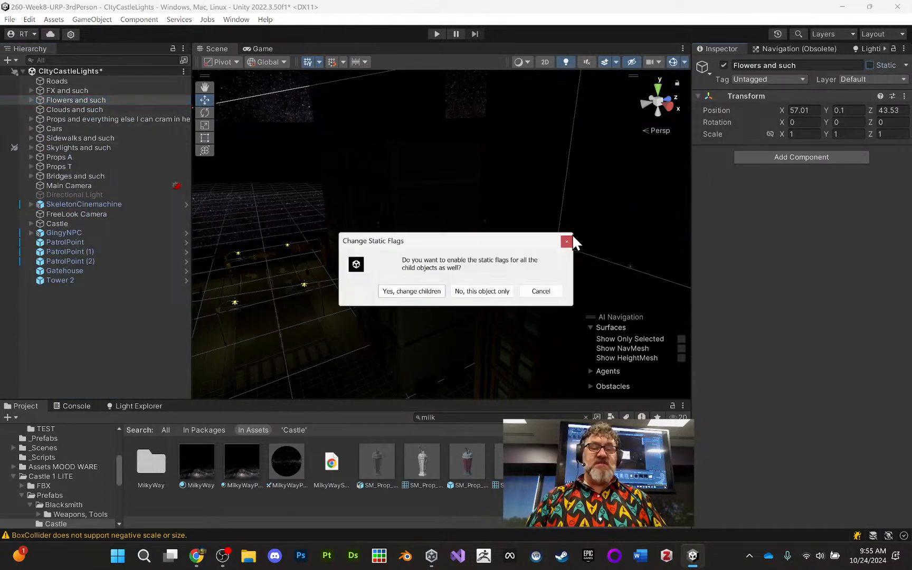
{"action": "left_click", "coordinate": [413, 293]}
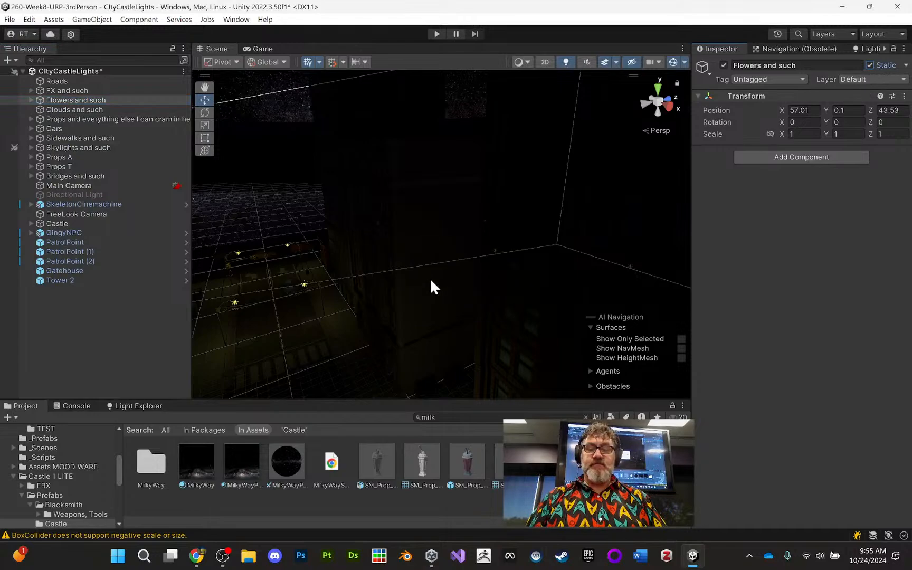
- Make the "Props and everything else I can cram in" group static, including all its children
{"action": "left_click", "coordinate": [97, 119]}
{"action": "scroll", "coordinate": [428, 230], "scroll_direction": "down", "scroll_amount": 10}
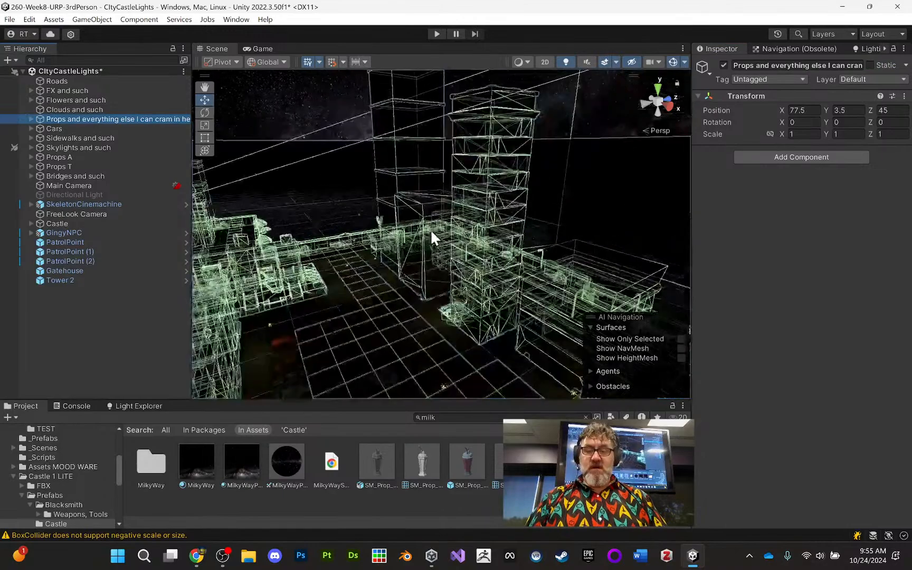
{"action": "scroll", "coordinate": [426, 236], "scroll_direction": "down", "scroll_amount": 2}
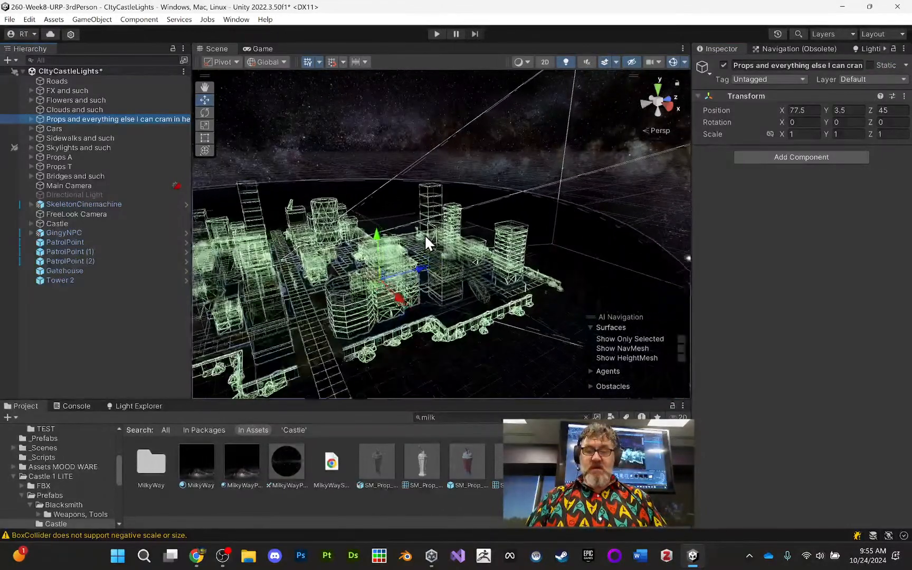
{"action": "left_click", "coordinate": [870, 65]}
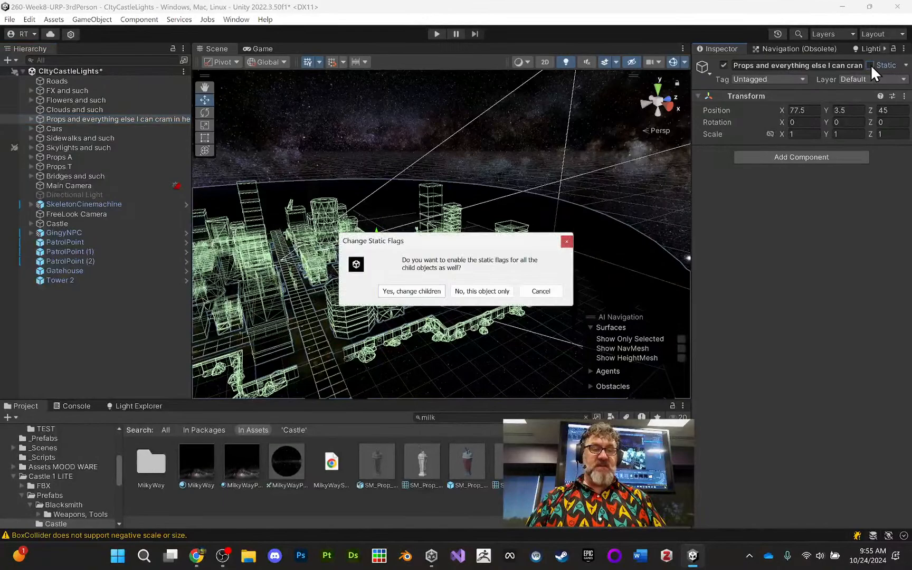
{"action": "left_click", "coordinate": [427, 290]}
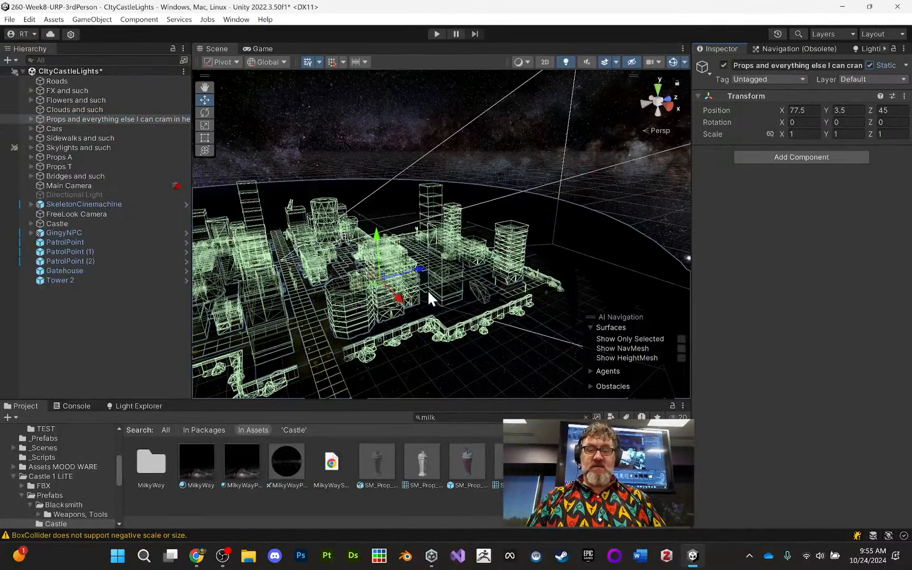
- Make Sidewalks and such, Skylights and such, Props A, Props T, Bridges and such, Castle, Gatehouse and Tower 2 static, including their children
{"action": "left_click", "coordinate": [99, 129]}
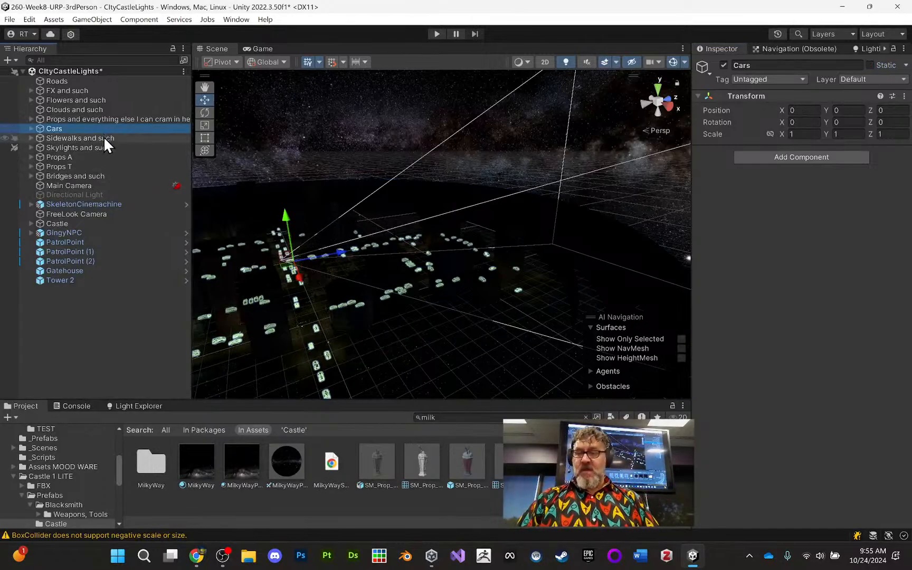
{"action": "left_click", "coordinate": [104, 138]}
{"action": "left_click", "coordinate": [108, 147], "text": "shift"}
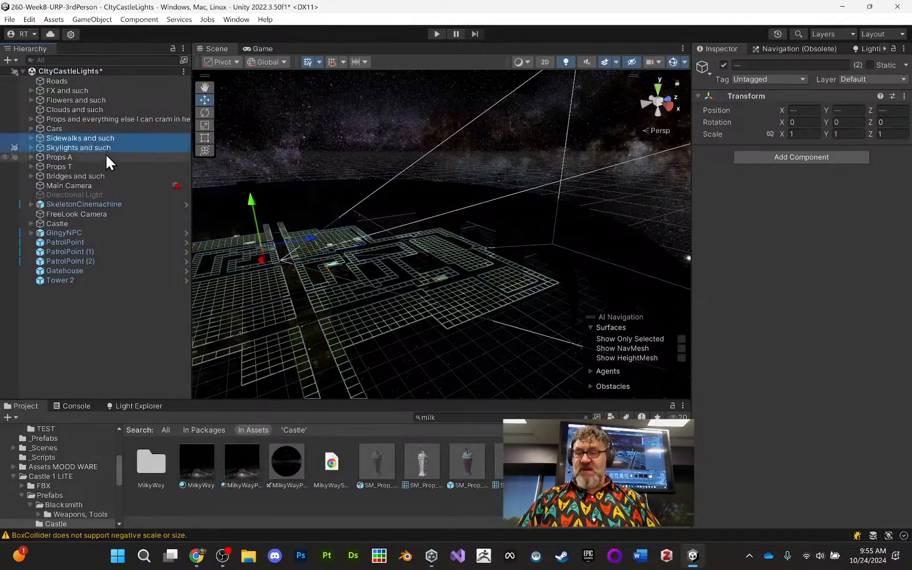
{"action": "left_click", "coordinate": [100, 167], "text": "shift"}
{"action": "left_click", "coordinate": [98, 176], "text": "shift"}
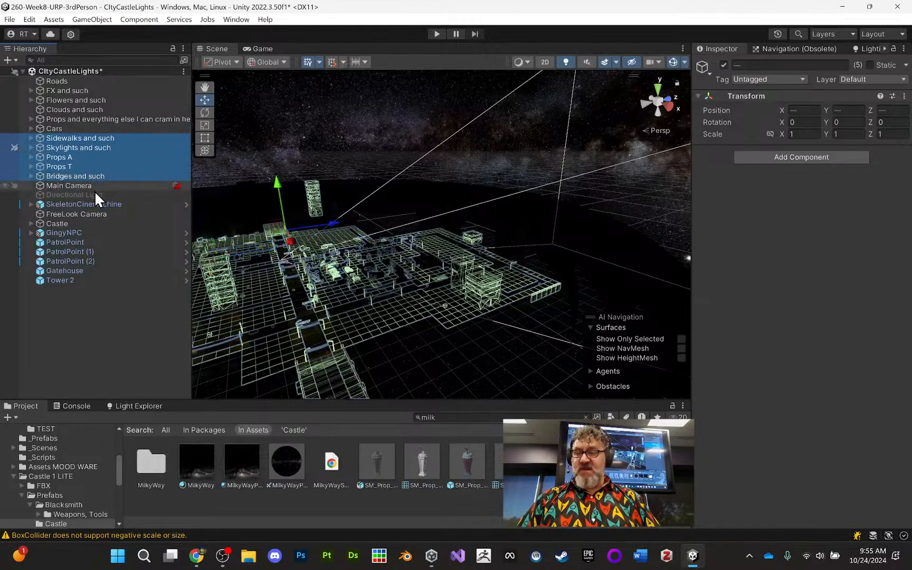
{"action": "left_click", "coordinate": [93, 223], "text": "ctrl"}
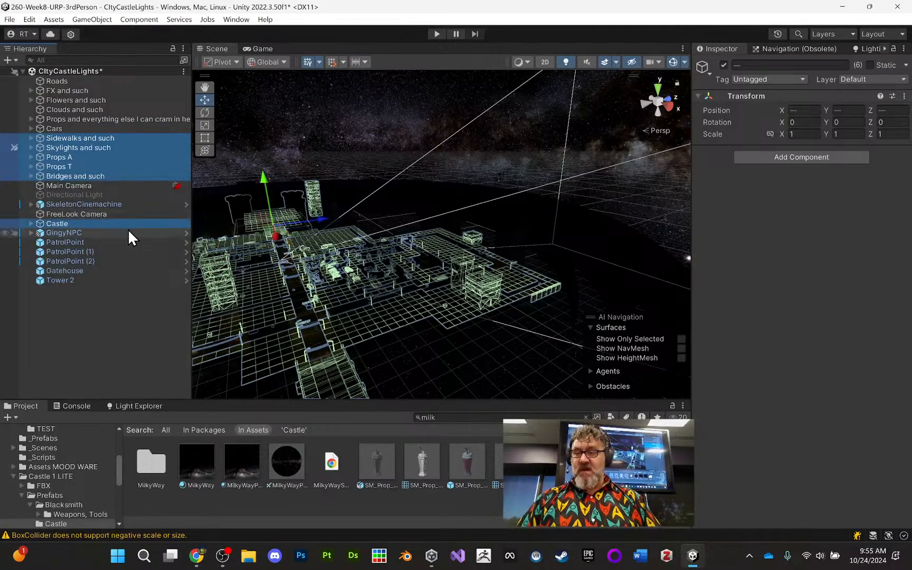
{"action": "left_click", "coordinate": [76, 273], "text": "ctrl"}
{"action": "left_click", "coordinate": [72, 281], "text": "ctrl"}
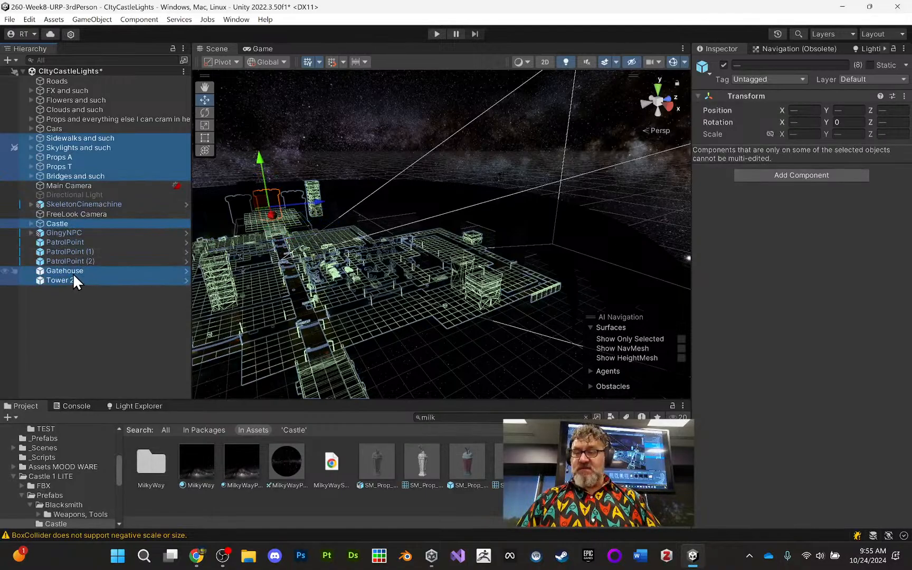
{"action": "left_click", "coordinate": [869, 65]}
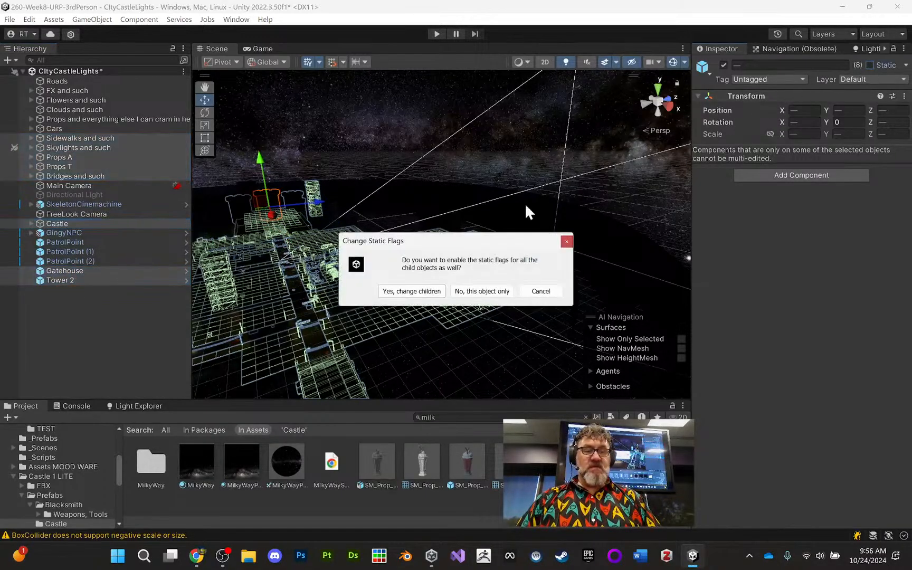
{"action": "left_click", "coordinate": [413, 291]}
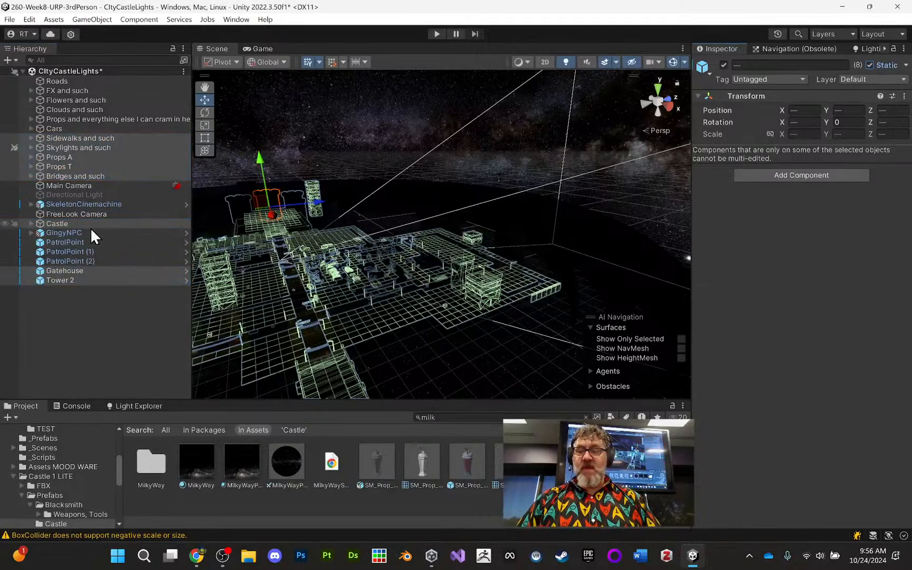
- Move Gatehouse and Tower 2 into the Castle group, and collapse its Floor group and the Castle group
{"action": "left_click", "coordinate": [55, 273]}
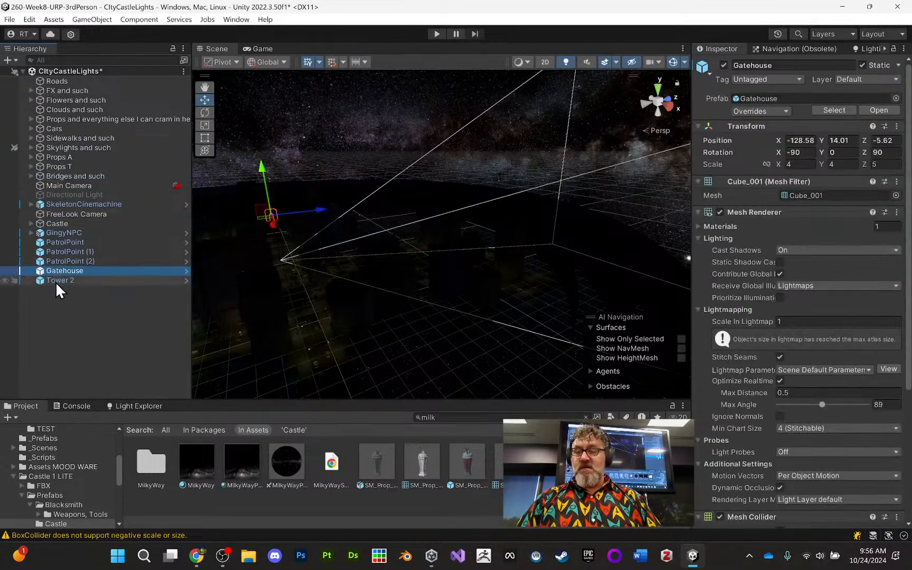
{"action": "left_click", "coordinate": [55, 282], "text": "ctrl"}
{"action": "left_click_drag", "start_coordinate": [56, 281], "coordinate": [64, 224]}
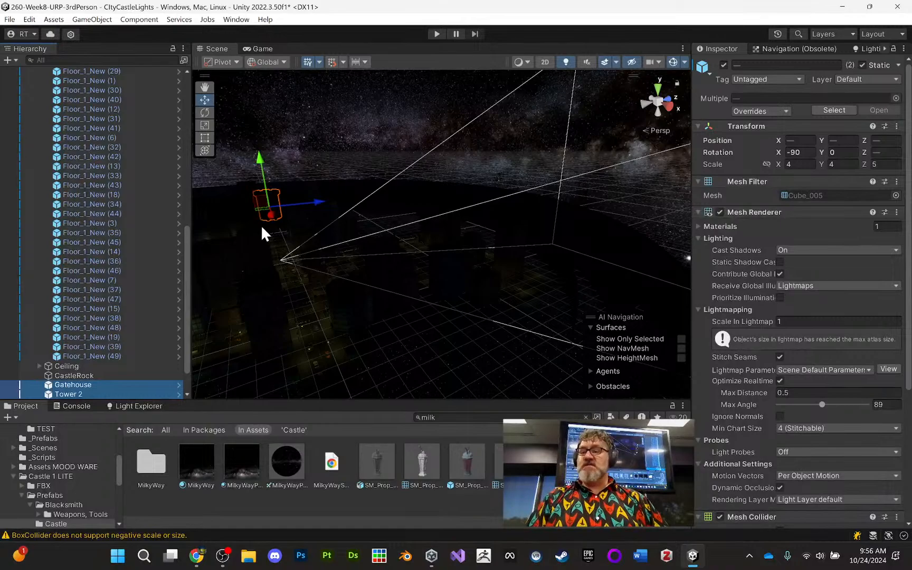
{"action": "mouse_move", "coordinate": [63, 365]}
{"action": "left_mouse_down"}
{"action": "mouse_move", "coordinate": [81, 356]}
{"action": "mouse_move", "coordinate": [76, 384]}
{"action": "mouse_move", "coordinate": [73, 365]}
{"action": "left_mouse_up"}
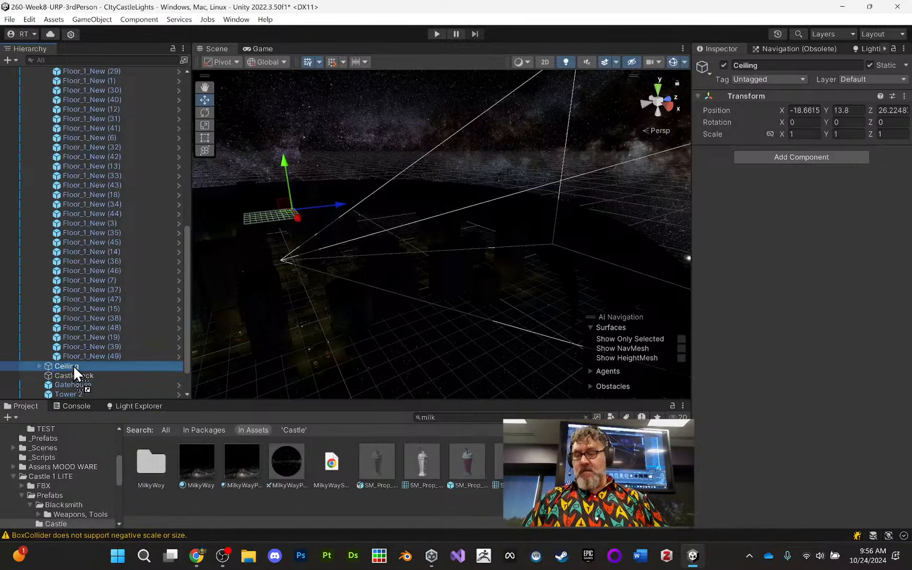
{"action": "scroll", "coordinate": [92, 321], "scroll_direction": "up", "scroll_amount": 10}
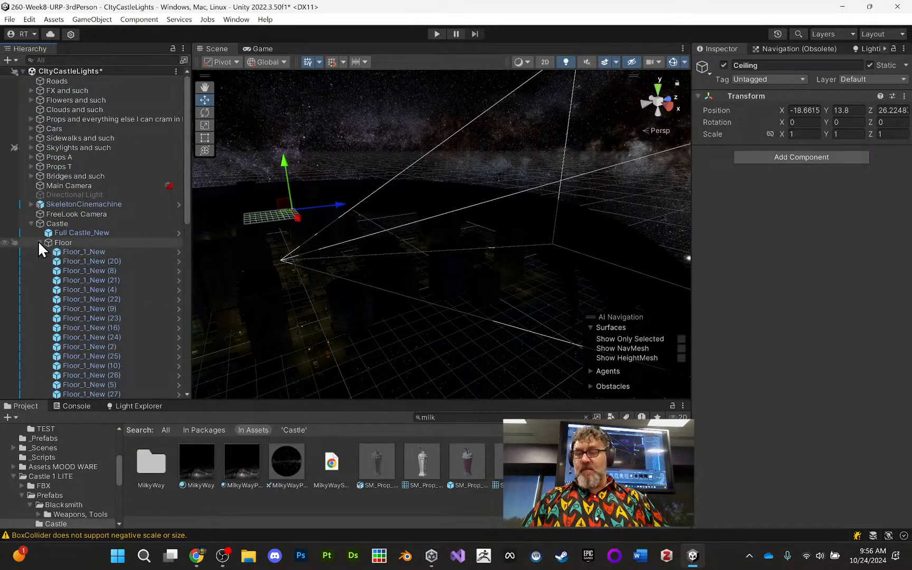
{"action": "left_click", "coordinate": [38, 242]}
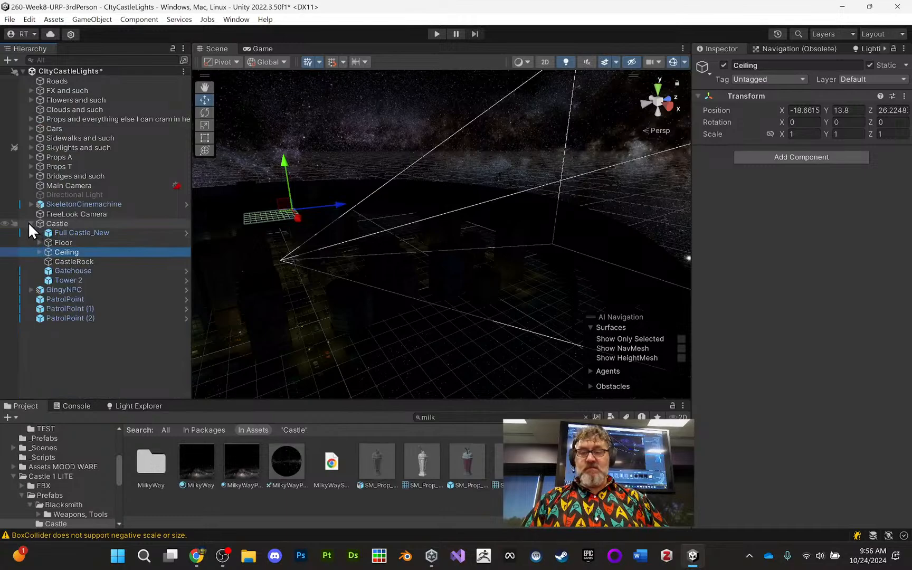
{"action": "left_click", "coordinate": [29, 223]}
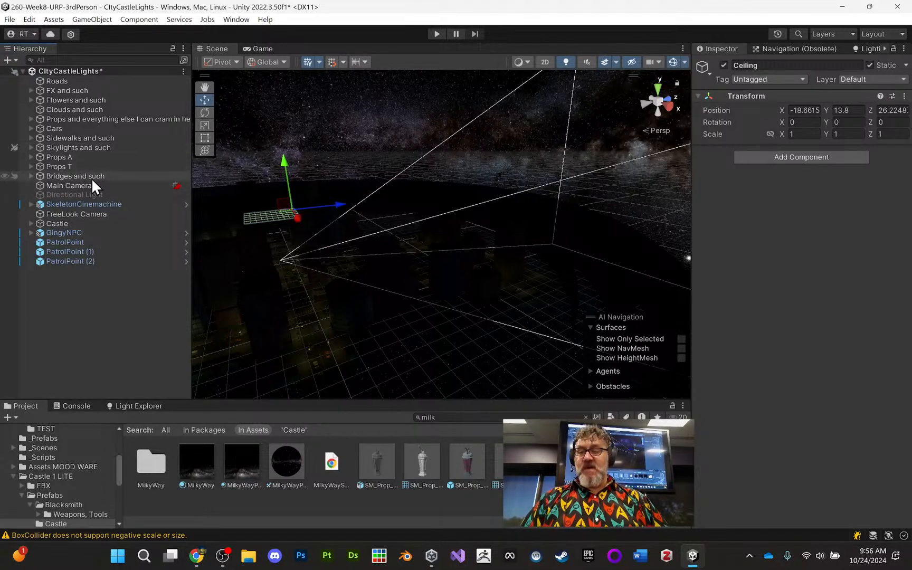
{"action": "middle_click_drag", "start_coordinate": [381, 188], "coordinate": [360, 192]}
{"action": "right_click_drag", "start_coordinate": [361, 191], "coordinate": [362, 269], "text": "alt"}
{"action": "middle_click_drag", "start_coordinate": [362, 268], "coordinate": [452, 220]}
{"action": "right_click_drag", "start_coordinate": [453, 220], "coordinate": [444, 499], "text": "alt"}
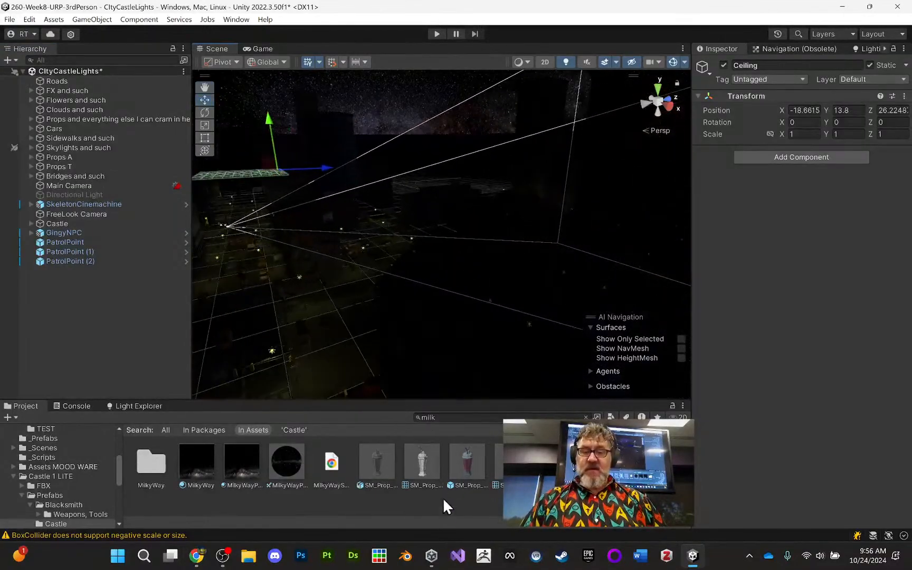
- Review the mode, colour, range and intensity of the spot lights in the Light Explorer, and inspect the street lamps in the scene
{"action": "middle_click_drag", "start_coordinate": [497, 364], "coordinate": [455, 290]}
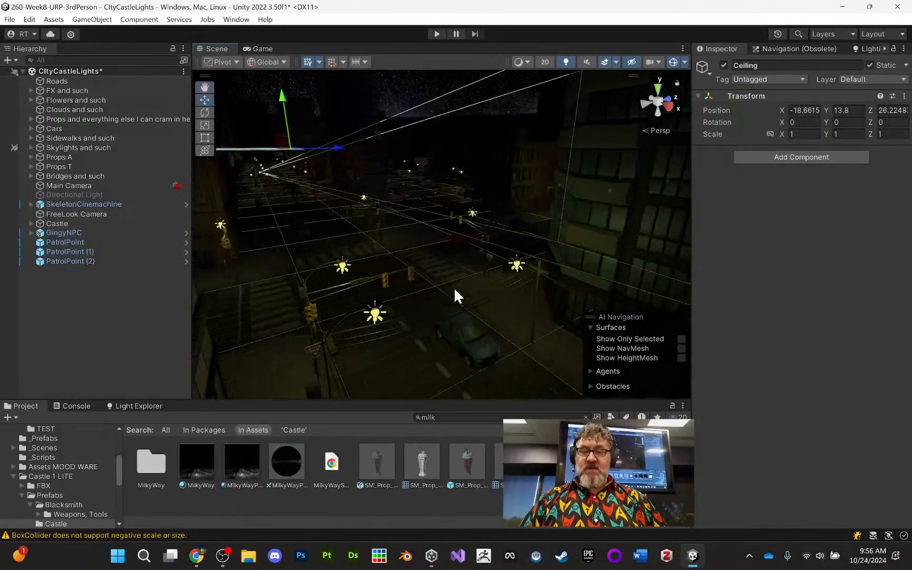
{"action": "left_click", "coordinate": [133, 404]}
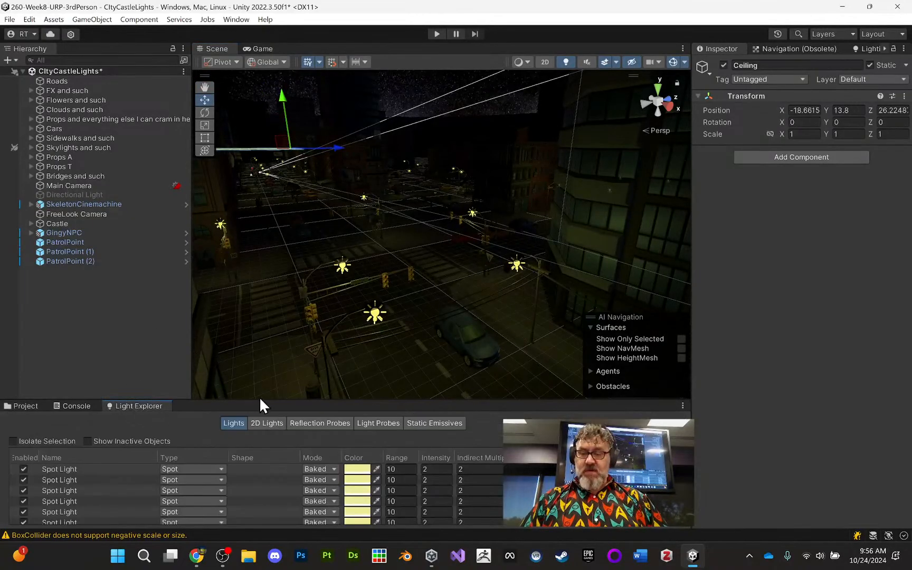
{"action": "left_click_drag", "start_coordinate": [258, 400], "coordinate": [316, 115]}
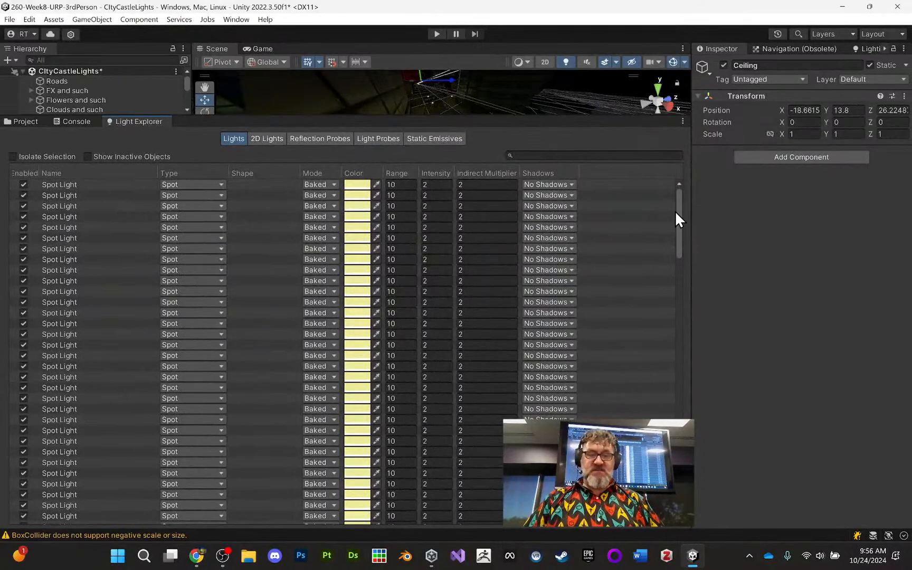
{"action": "left_click_drag", "start_coordinate": [680, 205], "coordinate": [700, 188]}
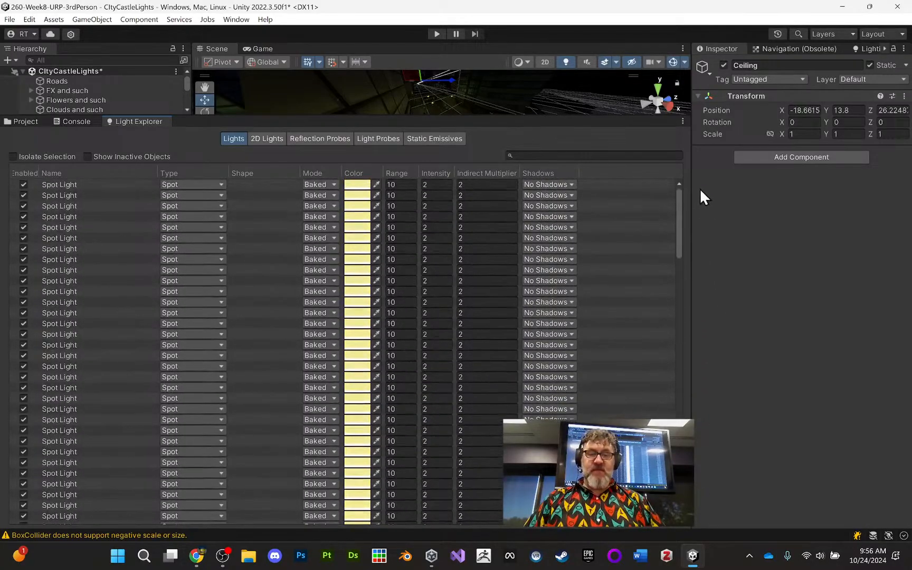
{"action": "left_click_drag", "start_coordinate": [524, 116], "coordinate": [508, 380]}
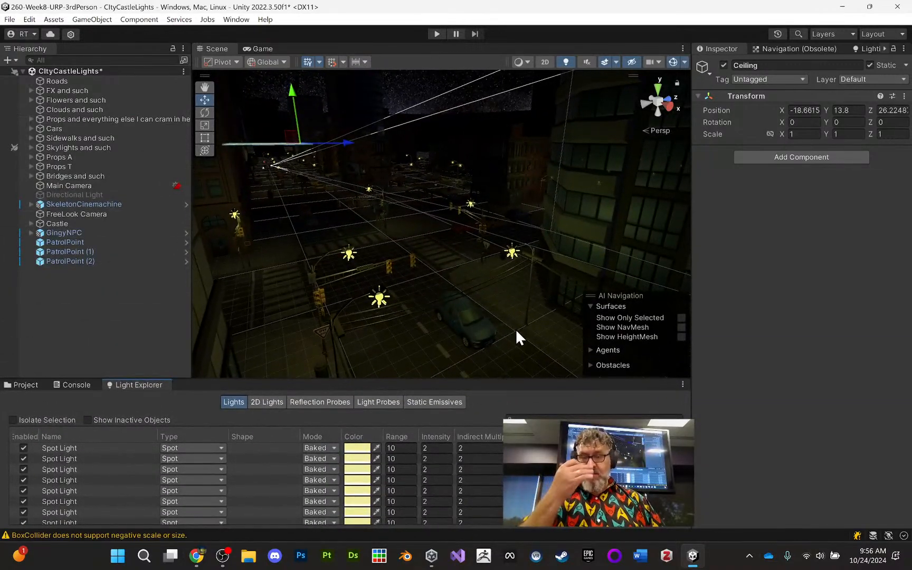
{"action": "scroll", "coordinate": [508, 308], "scroll_direction": "down", "scroll_amount": 2}
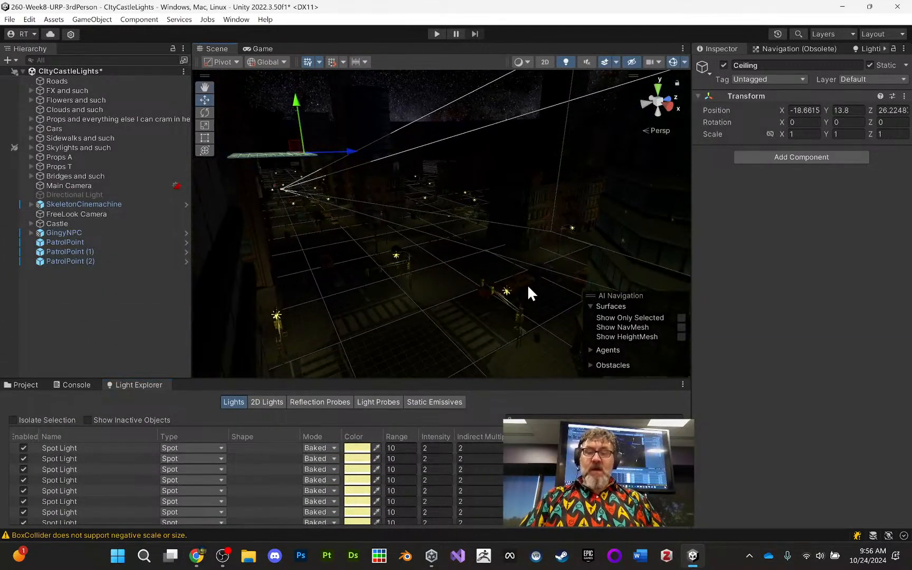
{"action": "middle_click_drag", "start_coordinate": [529, 288], "coordinate": [491, 253]}
{"action": "right_click_drag", "start_coordinate": [491, 252], "coordinate": [497, 254]}
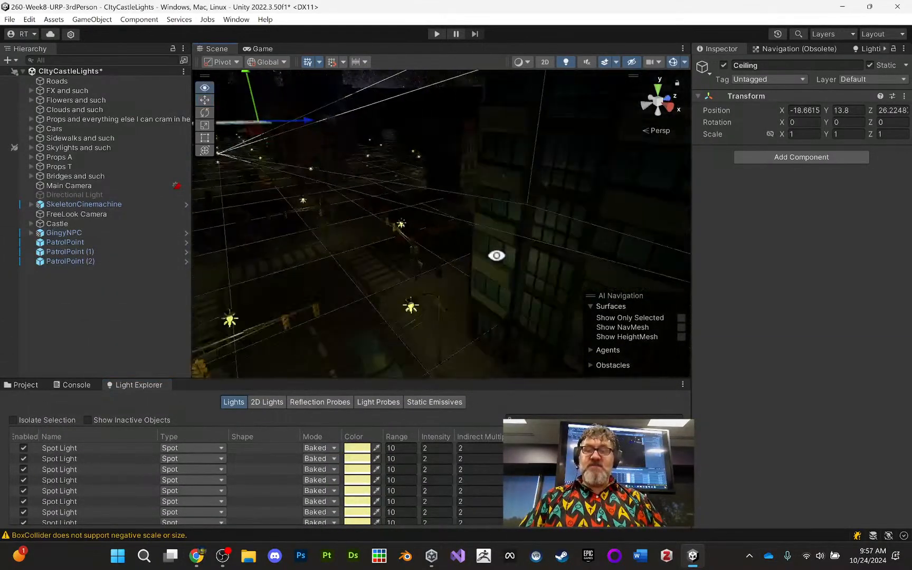
{"action": "middle_click_drag", "start_coordinate": [497, 255], "coordinate": [500, 259]}
{"action": "right_click_drag", "start_coordinate": [502, 249], "coordinate": [450, 253]}
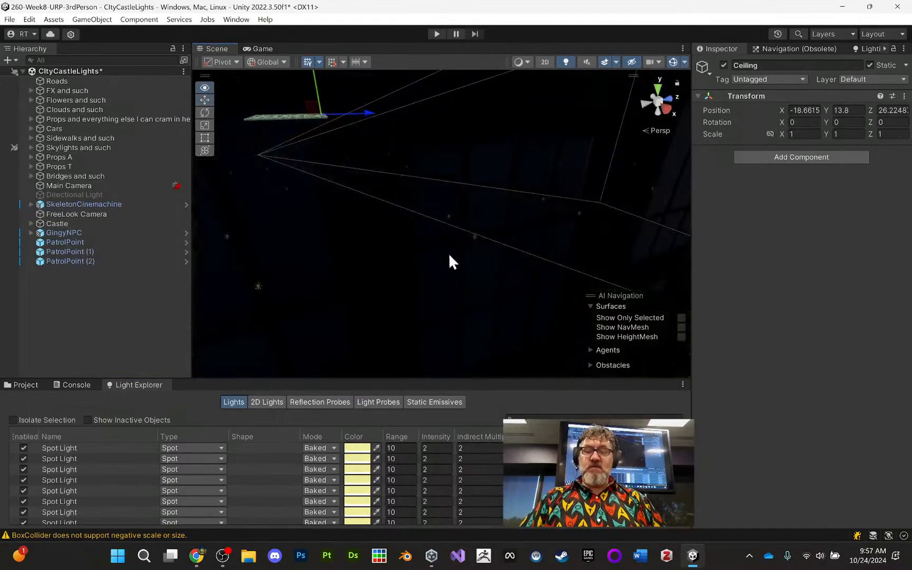
{"action": "middle_click_drag", "start_coordinate": [449, 254], "coordinate": [482, 275]}
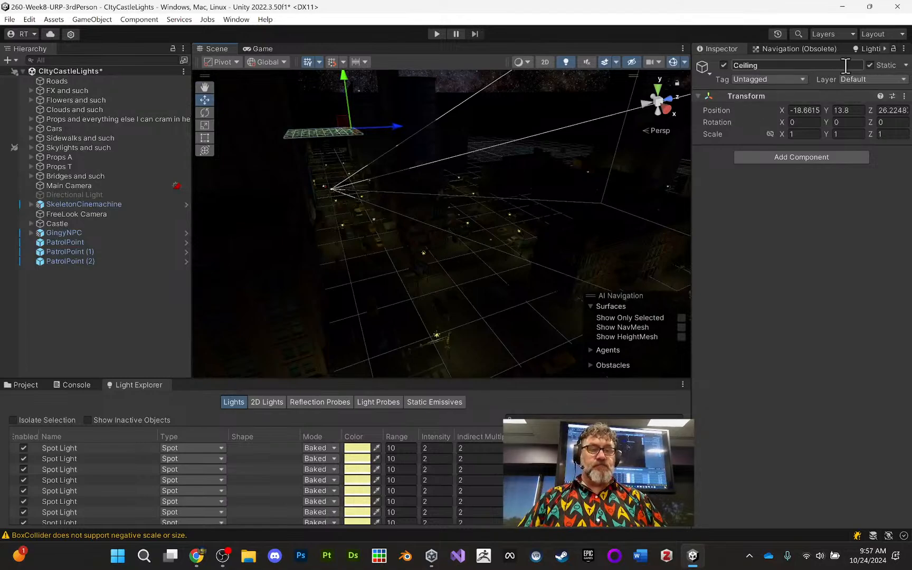
- Widen the lighting settings area and set the scene's lightmapper to Progressive GPU (Preview)
{"action": "left_click", "coordinate": [870, 48]}
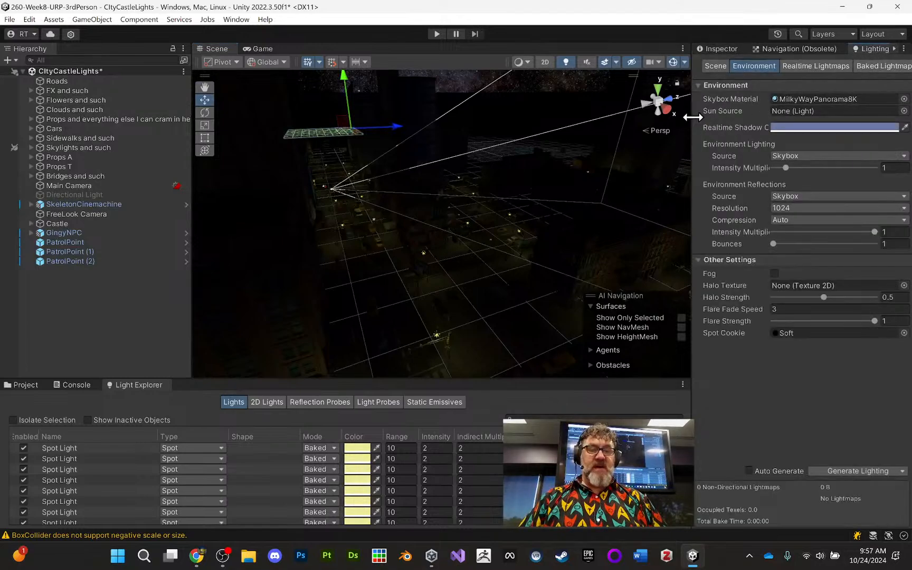
{"action": "left_click_drag", "start_coordinate": [693, 117], "coordinate": [618, 119]}
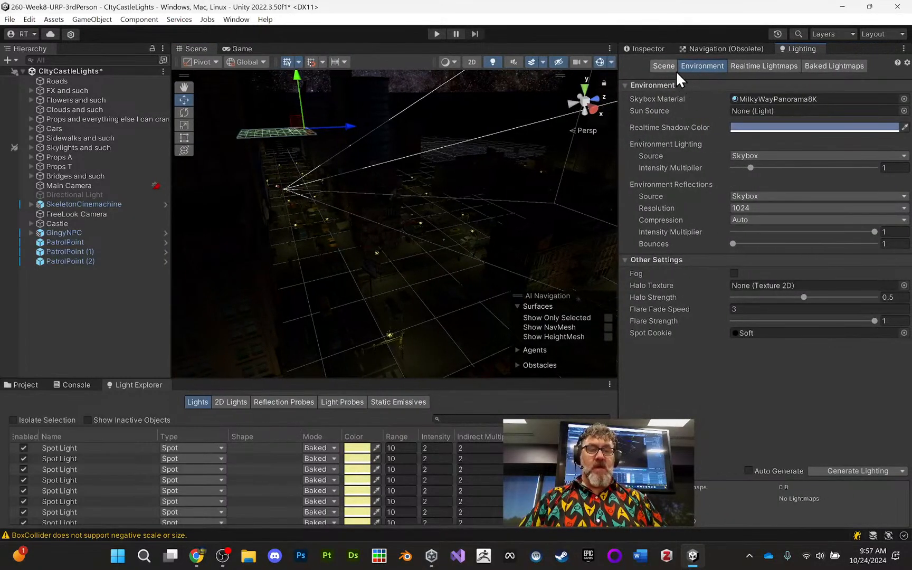
{"action": "left_click", "coordinate": [663, 66]}
{"action": "left_click", "coordinate": [840, 66]}
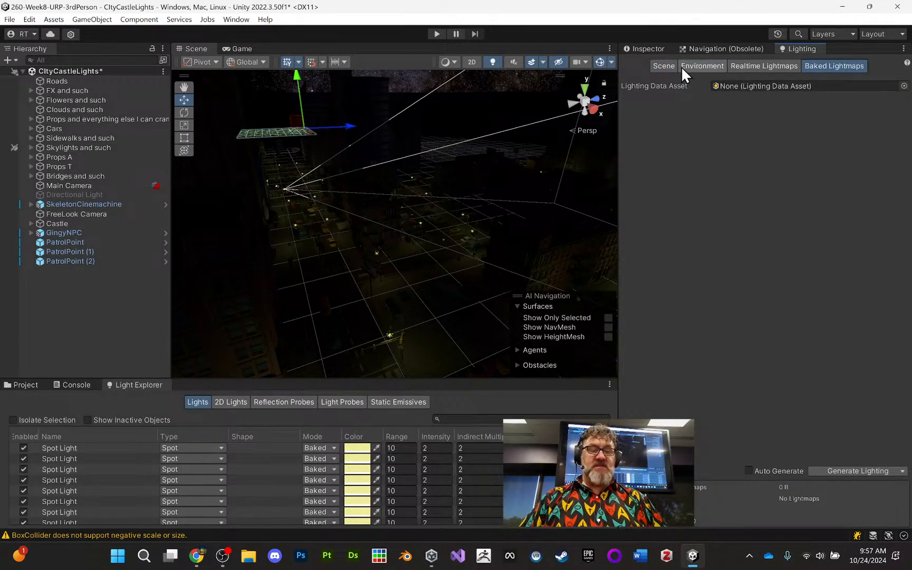
{"action": "left_click", "coordinate": [757, 65]}
{"action": "left_click", "coordinate": [696, 74]}
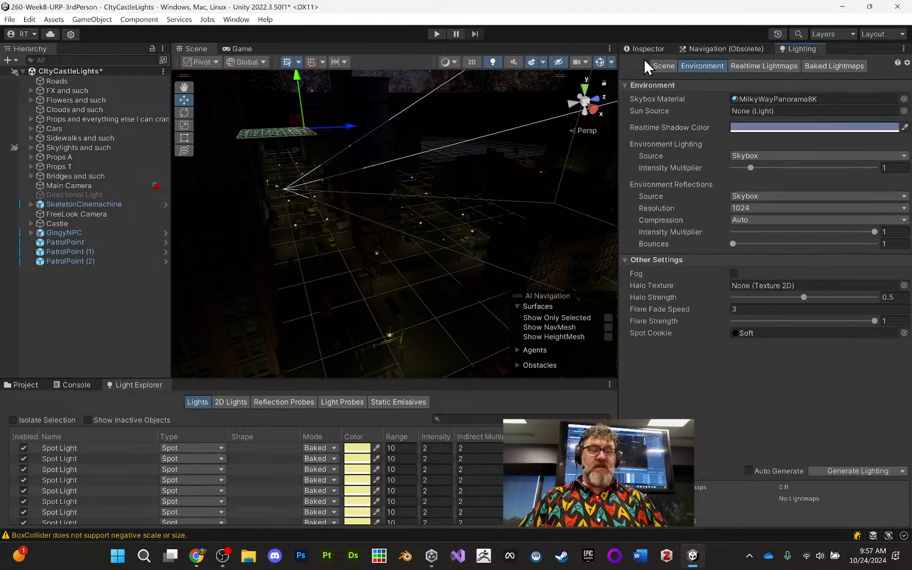
{"action": "left_click", "coordinate": [657, 65]}
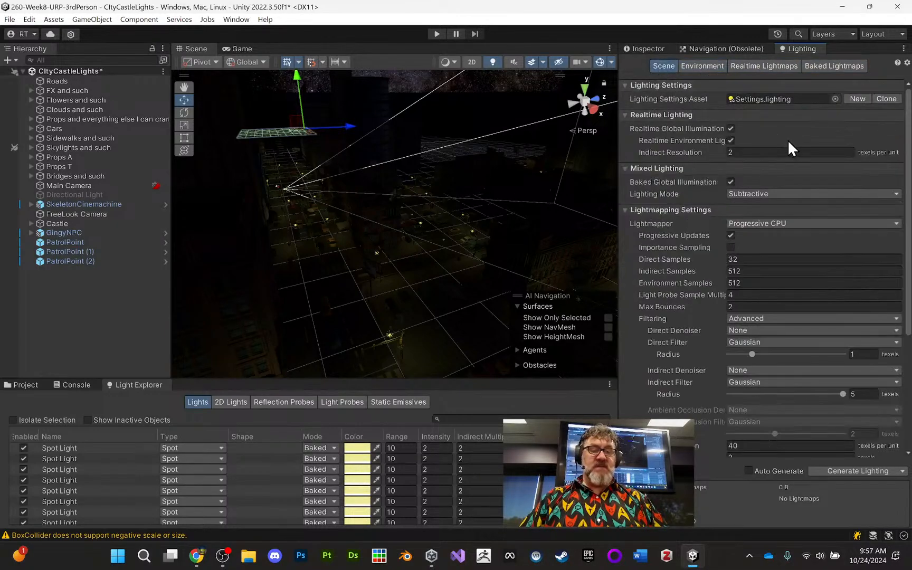
{"action": "left_click", "coordinate": [753, 223]}
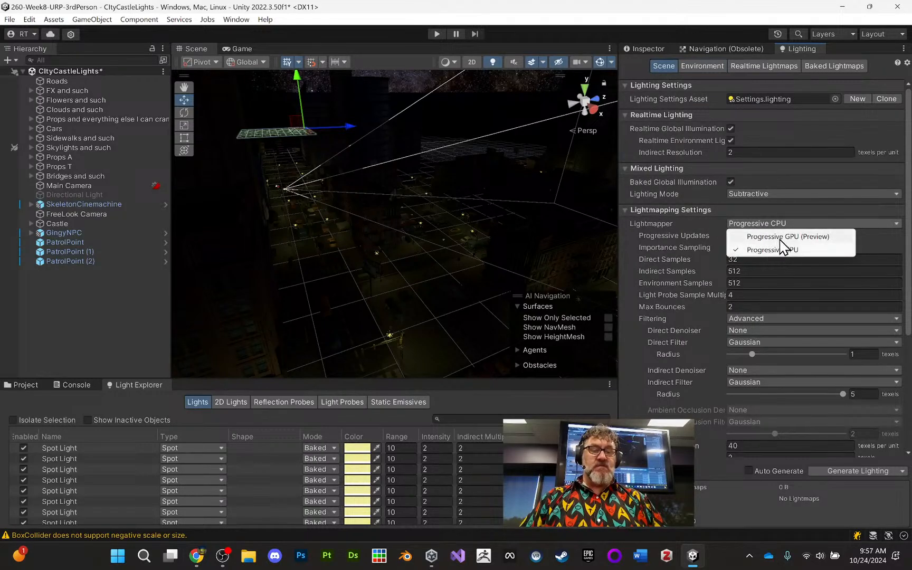
{"action": "left_click", "coordinate": [779, 237]}
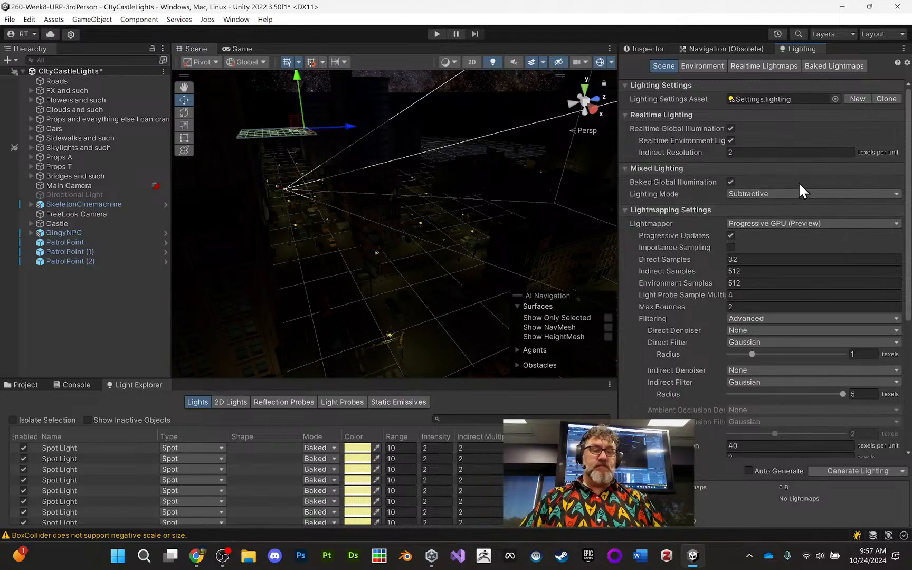
- Try to generate the scene's baked lighting, cancel the bake, and check the baked lightmaps
{"action": "scroll", "coordinate": [799, 181], "scroll_direction": "down", "scroll_amount": 10}
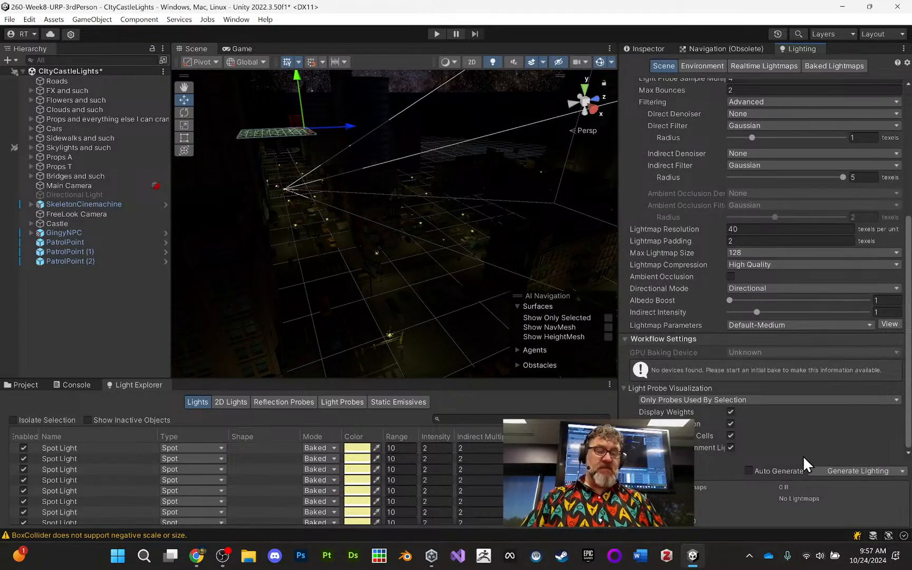
{"action": "left_click", "coordinate": [846, 468]}
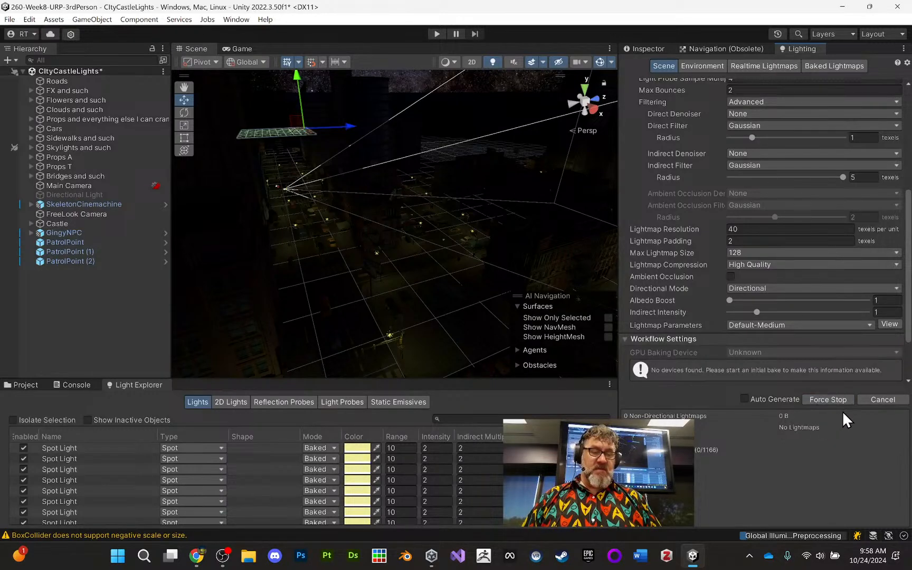
{"action": "left_click", "coordinate": [892, 400]}
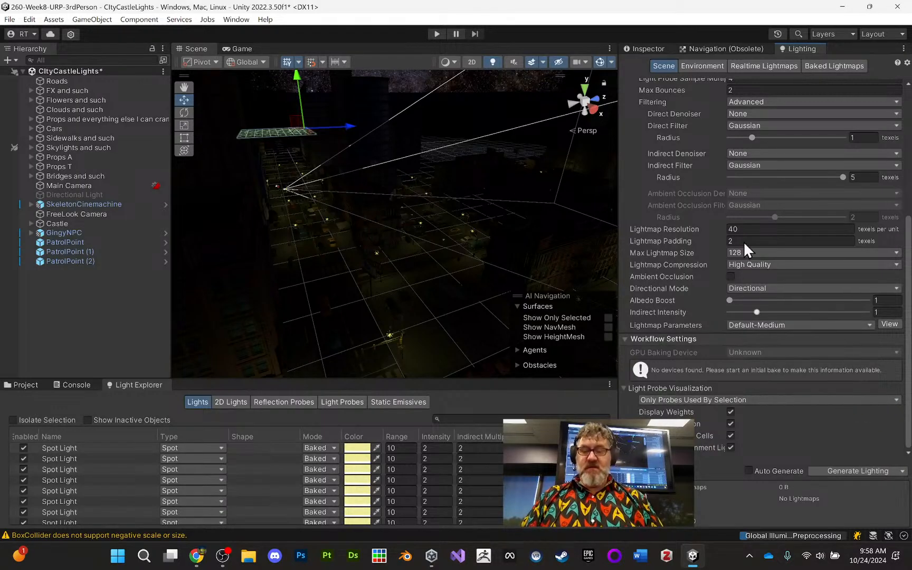
{"action": "left_click", "coordinate": [828, 66]}
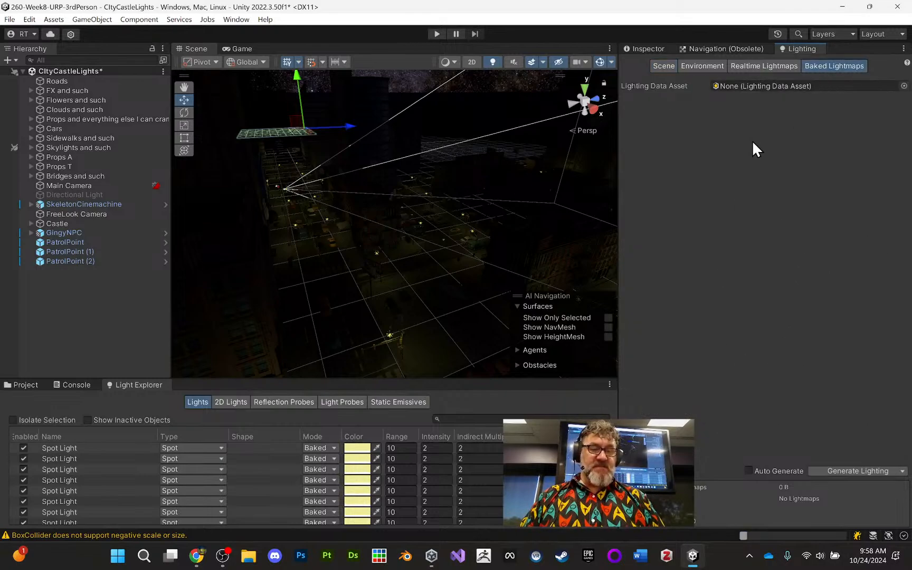
{"action": "left_click", "coordinate": [666, 66]}
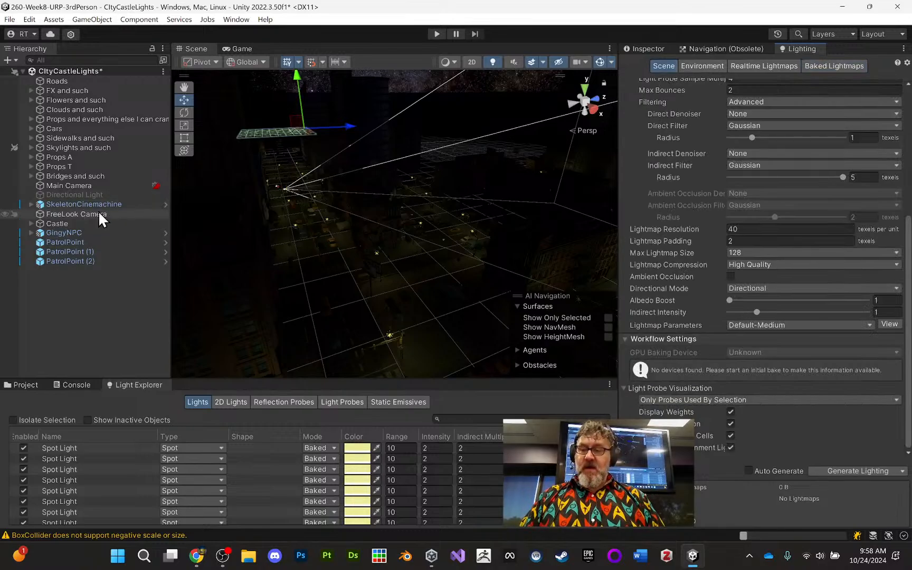
- Examine the dark city and its street lamps from above and from several angles
{"action": "middle_click_drag", "start_coordinate": [307, 169], "coordinate": [340, 250]}
{"action": "left_click_drag", "start_coordinate": [340, 250], "coordinate": [340, 233], "text": "alt"}
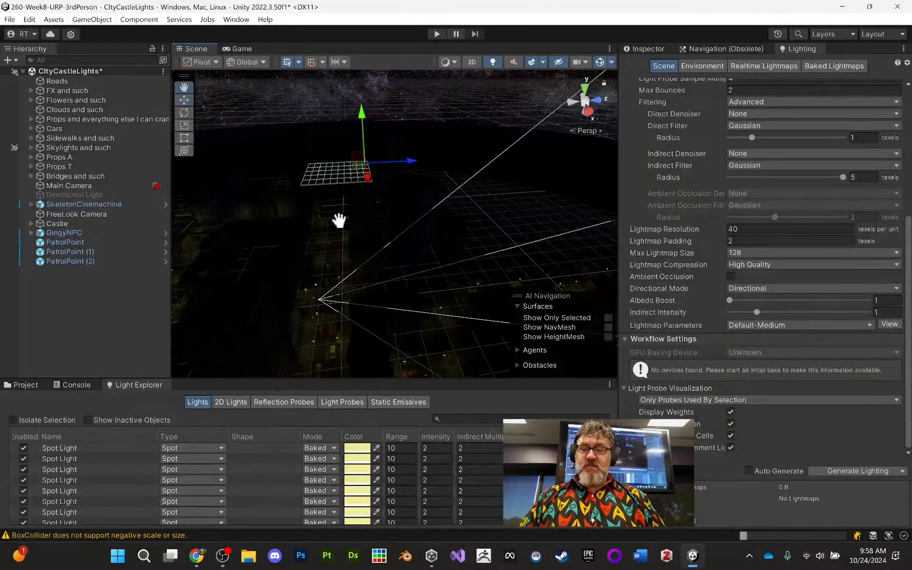
{"action": "middle_click_drag", "start_coordinate": [340, 220], "coordinate": [355, 172]}
{"action": "right_click_drag", "start_coordinate": [354, 207], "coordinate": [406, 120], "text": "alt"}
{"action": "middle_click_drag", "start_coordinate": [337, 176], "coordinate": [365, 197]}
{"action": "left_click_drag", "start_coordinate": [365, 196], "coordinate": [530, 238], "text": "alt"}
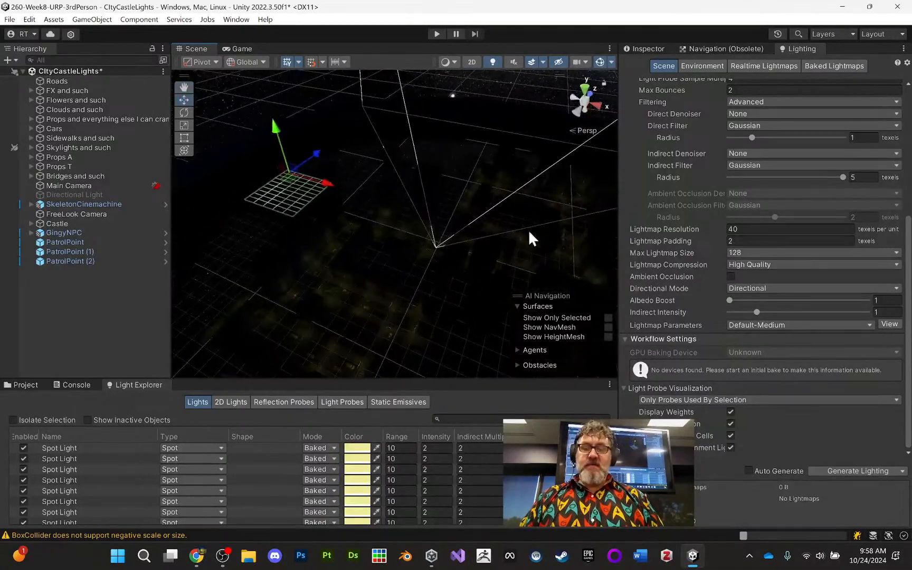
{"action": "middle_click_drag", "start_coordinate": [529, 238], "coordinate": [418, 218]}
{"action": "left_click_drag", "start_coordinate": [418, 218], "coordinate": [453, 243], "text": "alt"}
{"action": "right_click_drag", "start_coordinate": [453, 243], "coordinate": [393, 452], "text": "alt"}
{"action": "middle_click_drag", "start_coordinate": [399, 351], "coordinate": [404, 280]}
{"action": "left_click_drag", "start_coordinate": [403, 280], "coordinate": [467, 310], "text": "alt"}
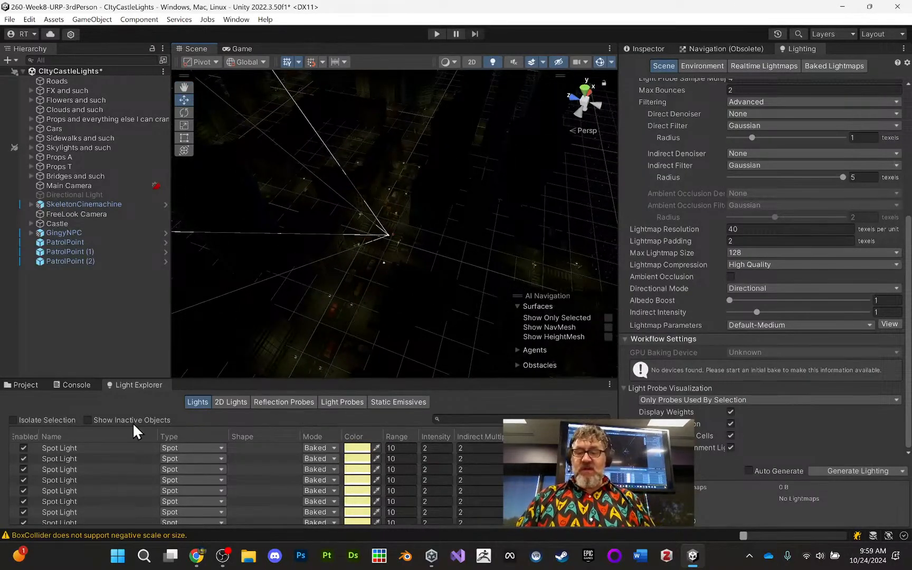
- Find the Directional Light by searching the hierarchy for "dire", enable it, and clear the search
{"action": "left_click", "coordinate": [24, 385]}
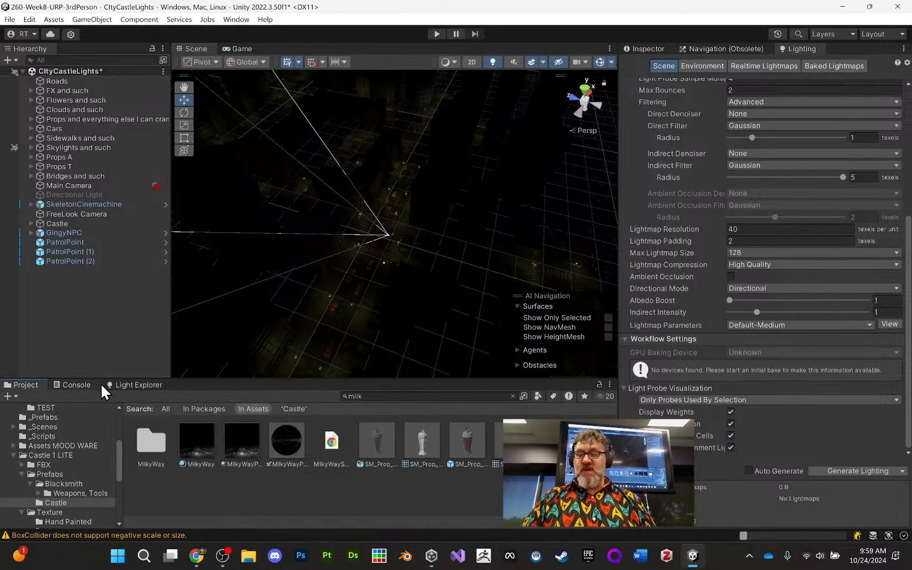
{"action": "left_click", "coordinate": [76, 58]}
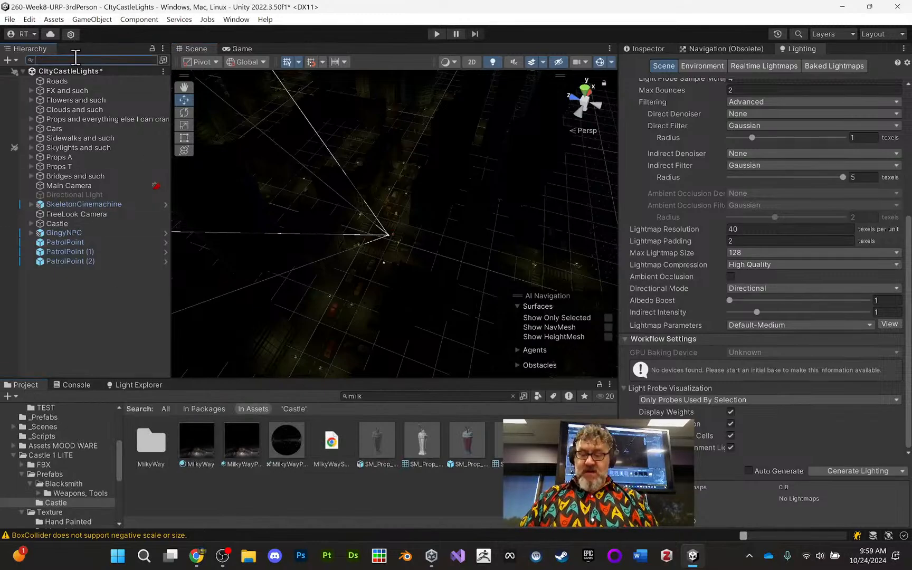
{"action": "type", "text": "dire"}
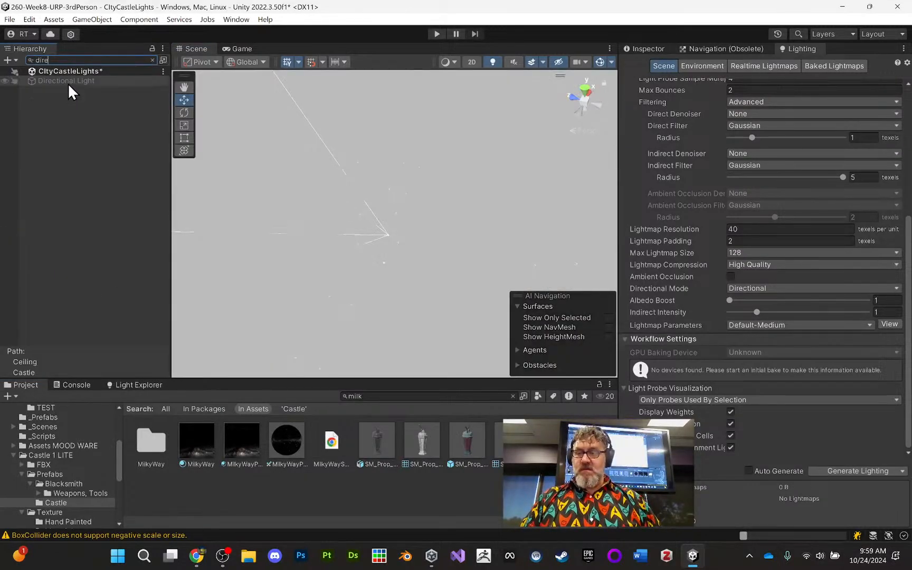
{"action": "left_click", "coordinate": [67, 81]}
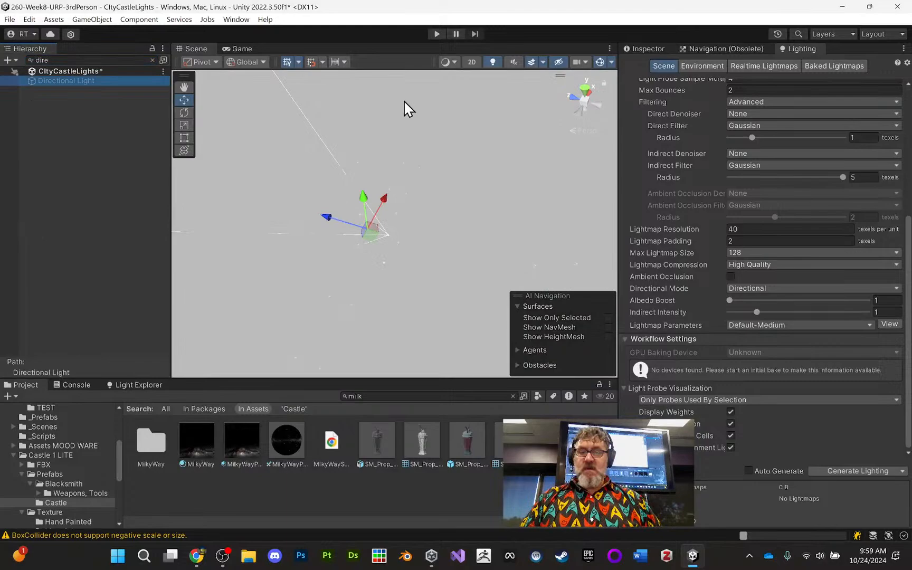
{"action": "left_click", "coordinate": [645, 48]}
{"action": "left_click", "coordinate": [650, 65]}
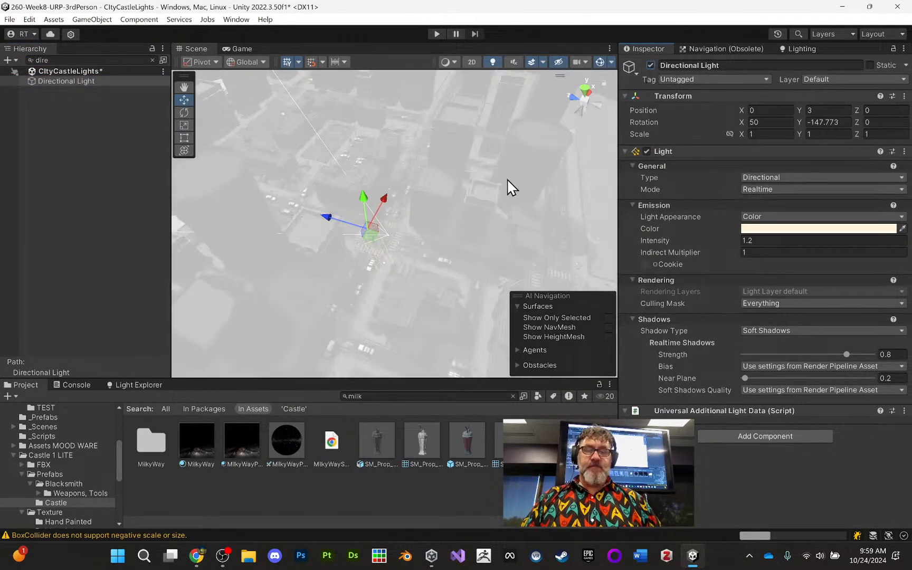
{"action": "left_click_drag", "start_coordinate": [437, 175], "coordinate": [516, 127], "text": "alt"}
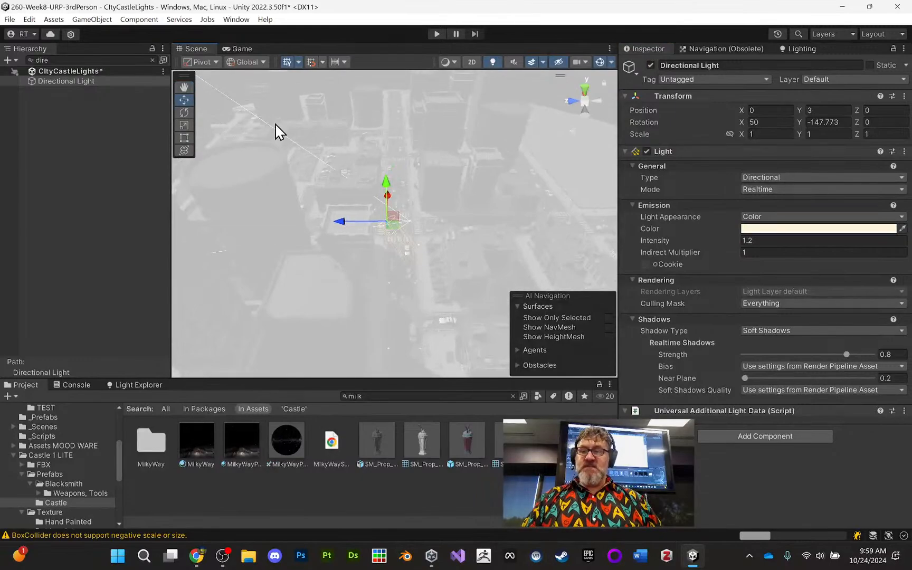
{"action": "left_click", "coordinate": [152, 60]}
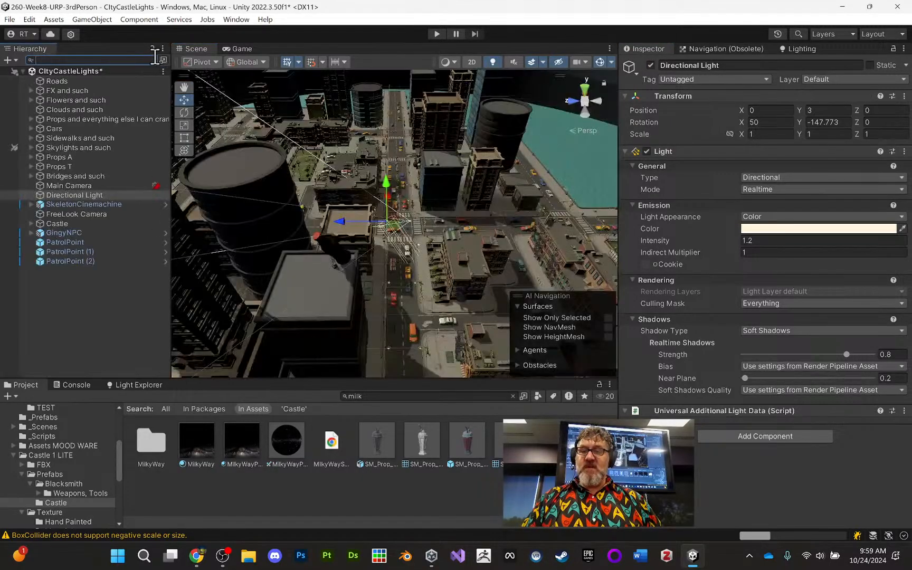
- Examine how the directional light illuminates the city's buildings and the streets around the intersection
{"action": "left_click_drag", "start_coordinate": [359, 132], "coordinate": [442, 165], "text": "alt"}
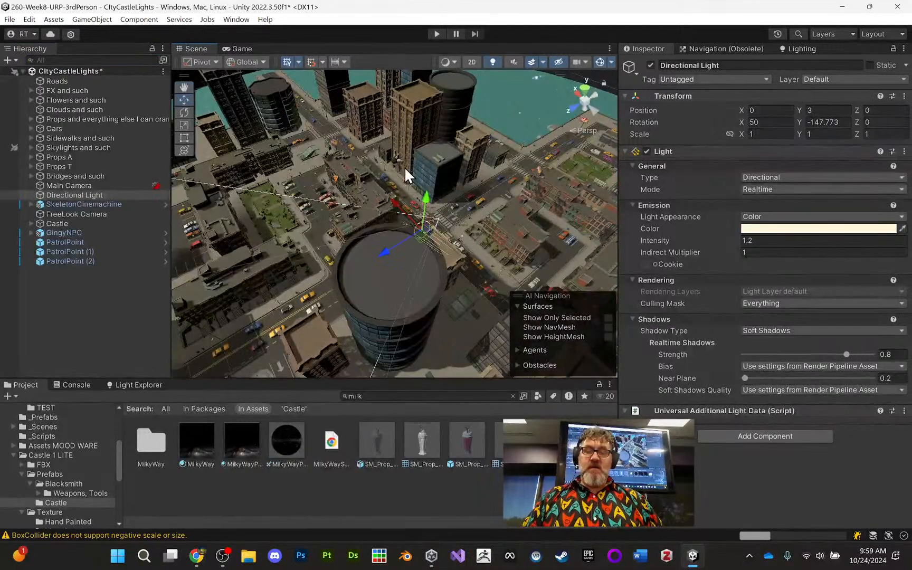
{"action": "middle_click_drag", "start_coordinate": [573, 149], "coordinate": [484, 151]}
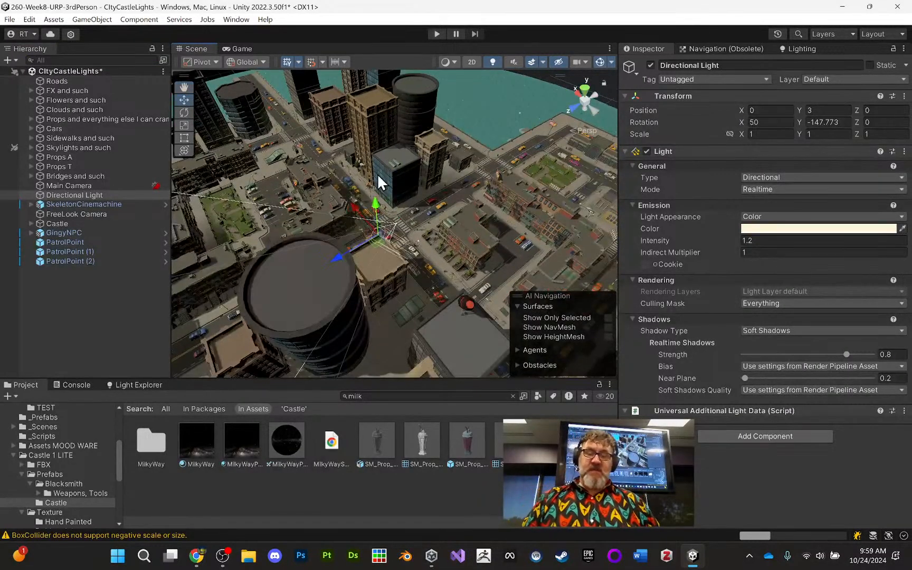
{"action": "middle_click_drag", "start_coordinate": [362, 204], "coordinate": [392, 161]}
{"action": "left_click_drag", "start_coordinate": [363, 180], "coordinate": [591, 161], "text": "alt"}
{"action": "middle_click_drag", "start_coordinate": [505, 177], "coordinate": [463, 181]}
{"action": "left_click_drag", "start_coordinate": [401, 214], "coordinate": [513, 202], "text": "alt"}
{"action": "middle_click_drag", "start_coordinate": [494, 190], "coordinate": [362, 214]}
{"action": "scroll", "coordinate": [439, 204], "scroll_direction": "up", "scroll_amount": 3}
{"action": "scroll", "coordinate": [439, 204], "scroll_direction": "up", "scroll_amount": 2}
{"action": "left_click_drag", "start_coordinate": [362, 214], "coordinate": [437, 230], "text": "alt"}
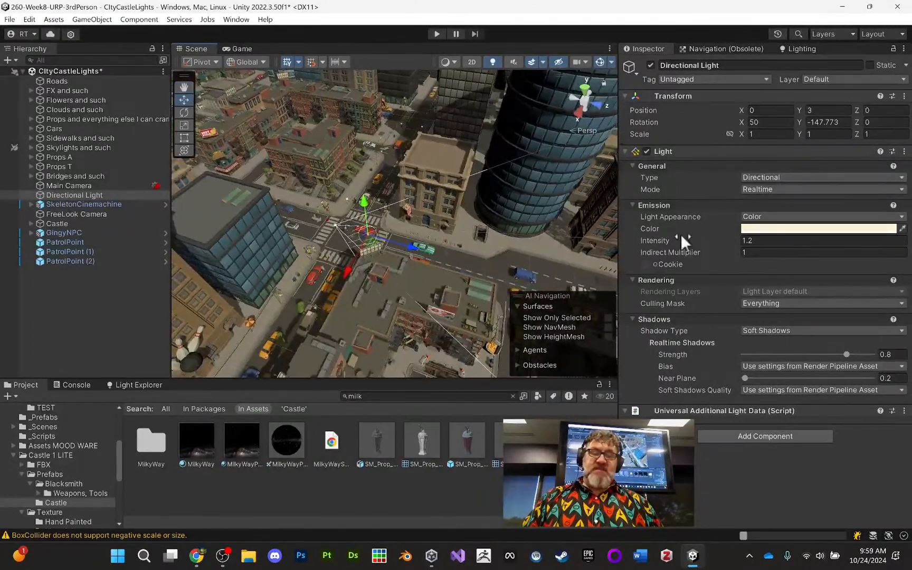
{"action": "mouse_move", "coordinate": [656, 296]}
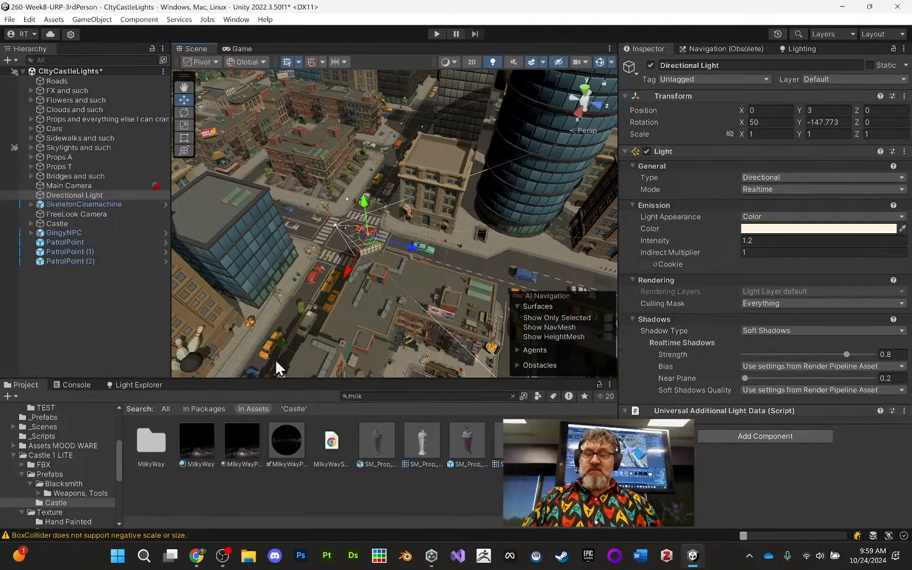
{"action": "middle_click_drag", "start_coordinate": [417, 297], "coordinate": [452, 323]}
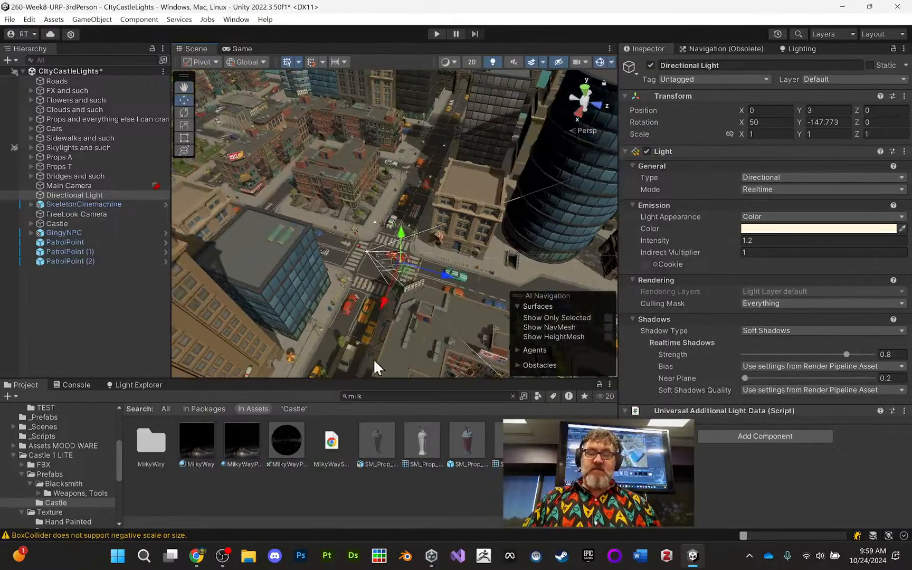
- Collapse the Castle 1 LITE folder and open the _Meshes folder inside the project's Assets
{"action": "middle_click_drag", "start_coordinate": [419, 357], "coordinate": [399, 325]}
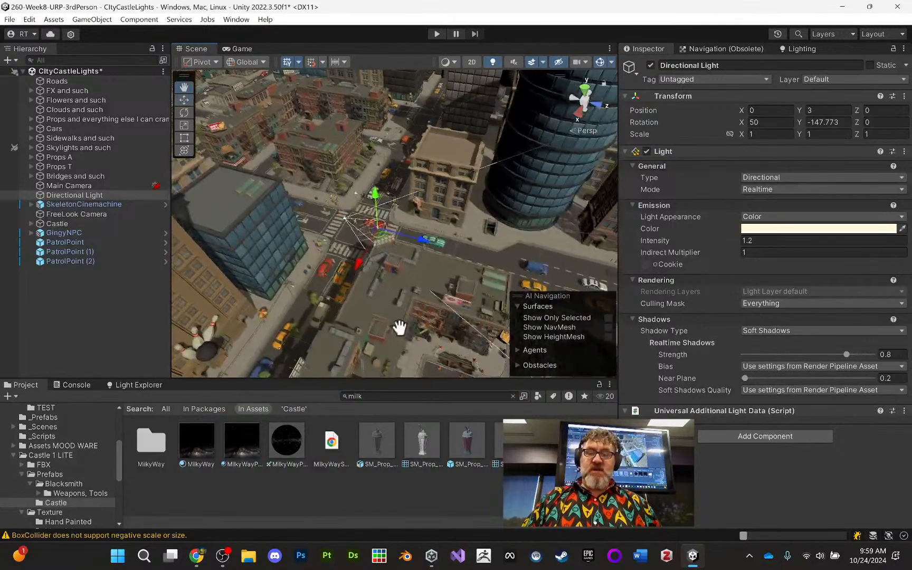
{"action": "left_click", "coordinate": [13, 454]}
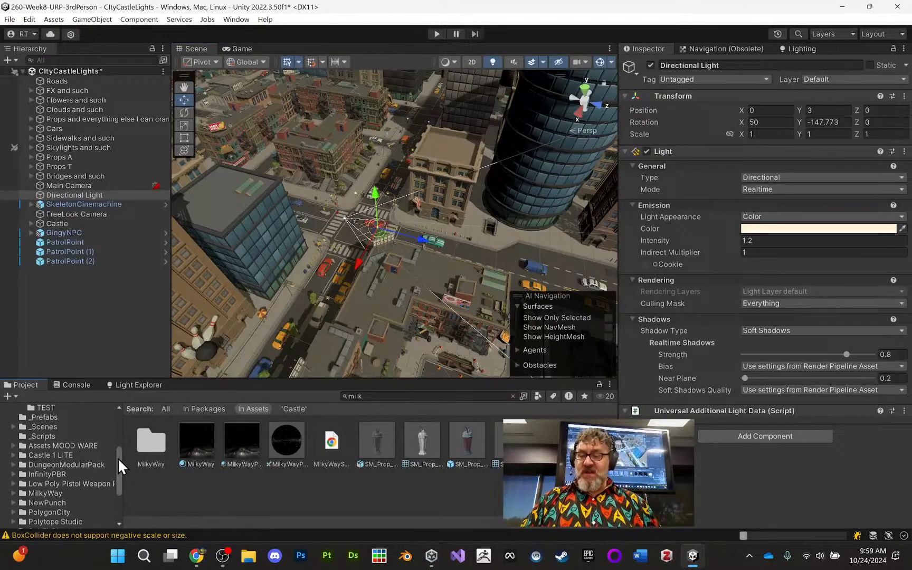
{"action": "left_click_drag", "start_coordinate": [118, 457], "coordinate": [120, 424]}
{"action": "left_click", "coordinate": [5, 486]}
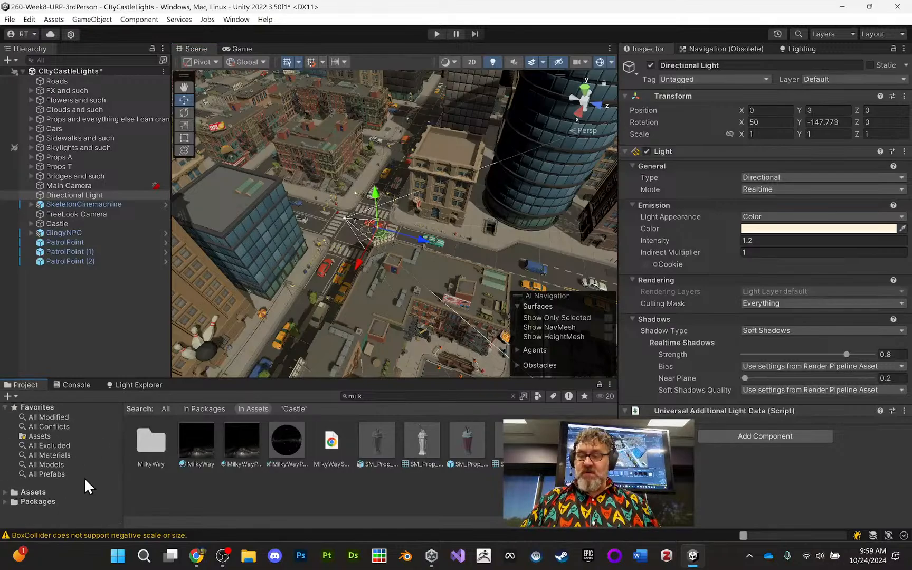
{"action": "left_click", "coordinate": [33, 492]}
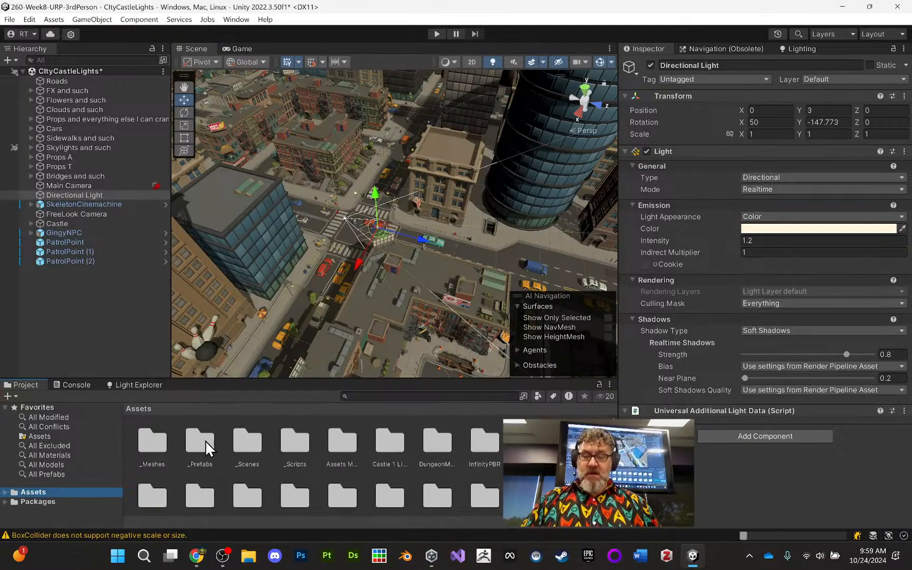
{"action": "left_click", "coordinate": [149, 444]}
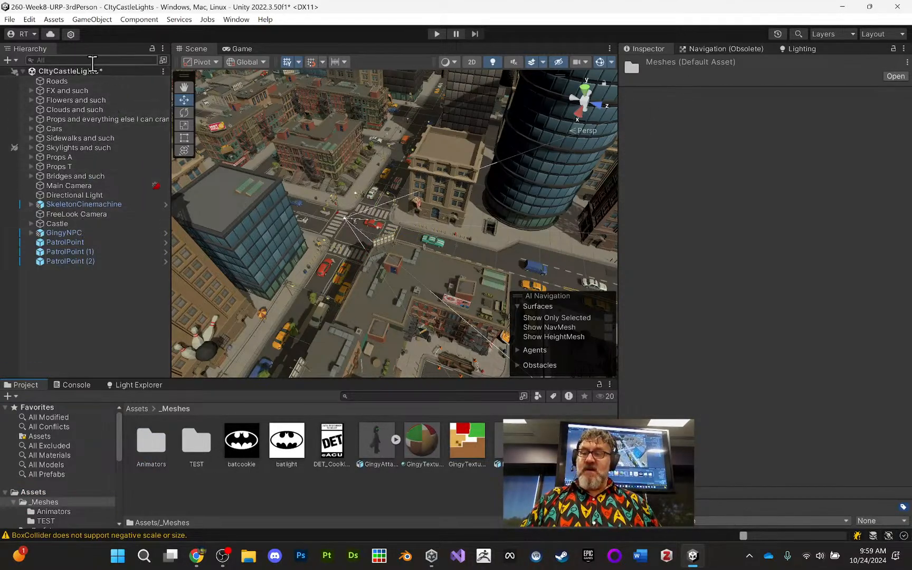
- Search the hierarchy for "dire", clear the search, and select the Directional Light in the full list
{"action": "left_click", "coordinate": [31, 147]}
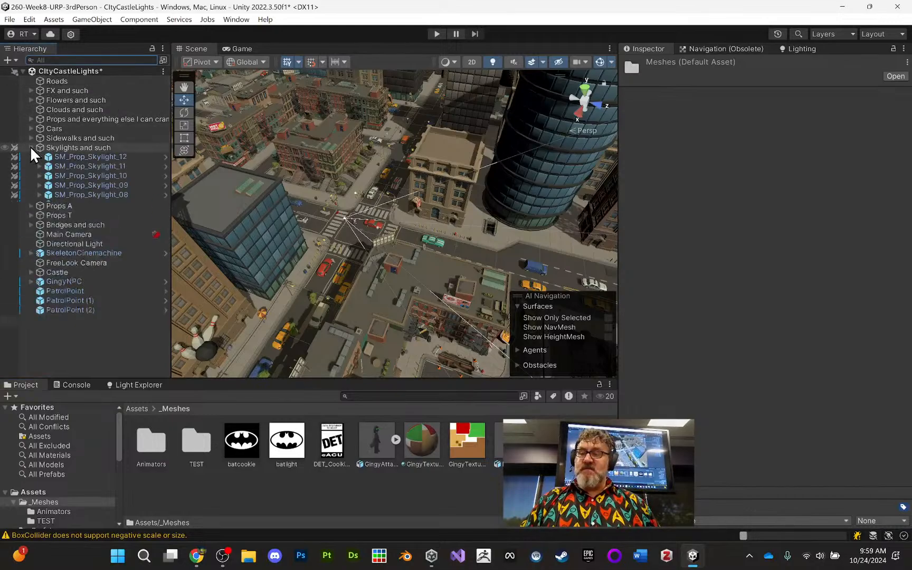
{"action": "left_click", "coordinate": [31, 147]}
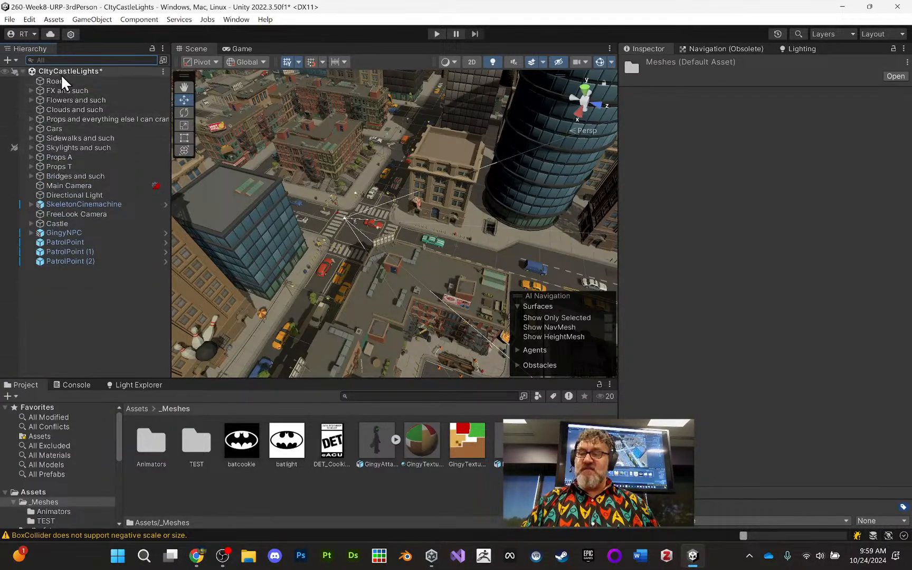
{"action": "left_click", "coordinate": [67, 60]}
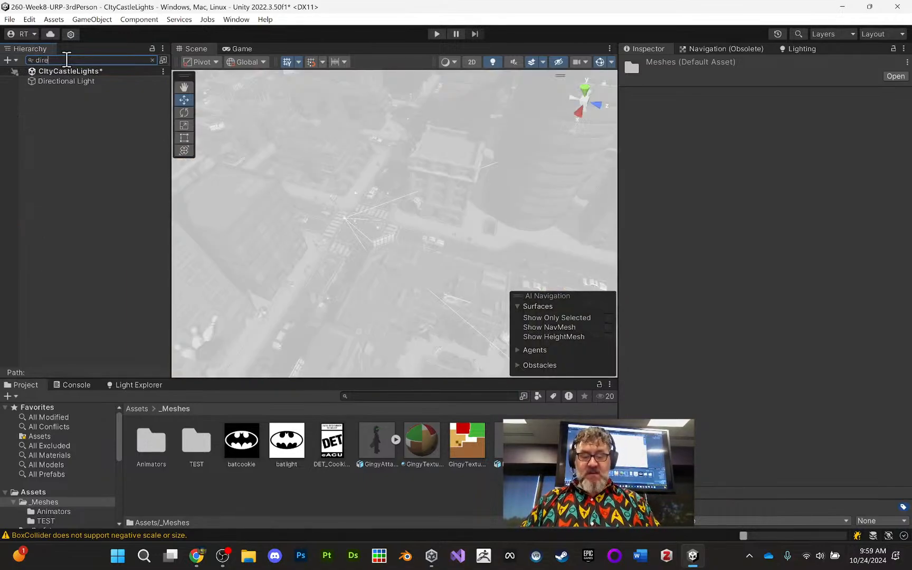
{"action": "left_click", "coordinate": [153, 59]}
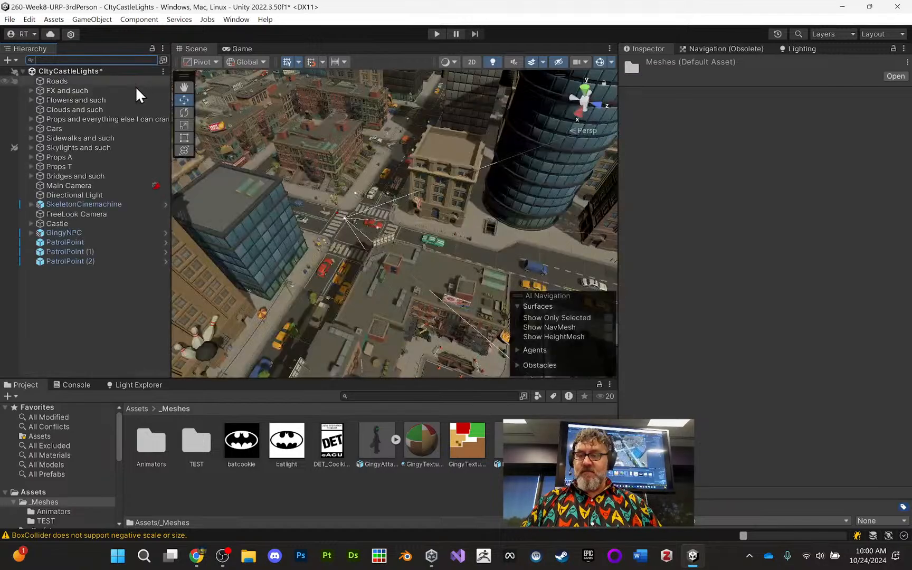
{"action": "left_click", "coordinate": [93, 195]}
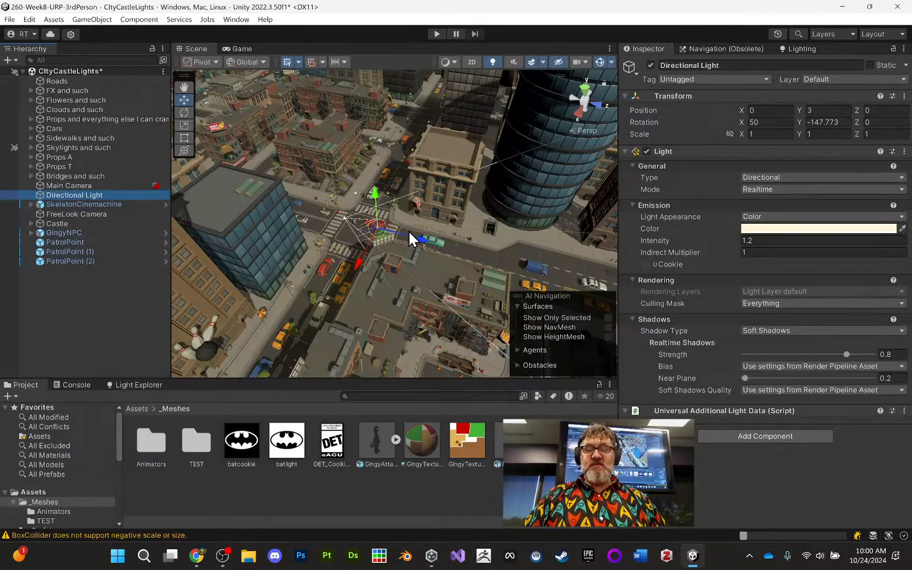
- Move the Directional Light above the intersection to about Y 17.1 and Z 5.5
{"action": "left_click_drag", "start_coordinate": [419, 238], "coordinate": [539, 253]}
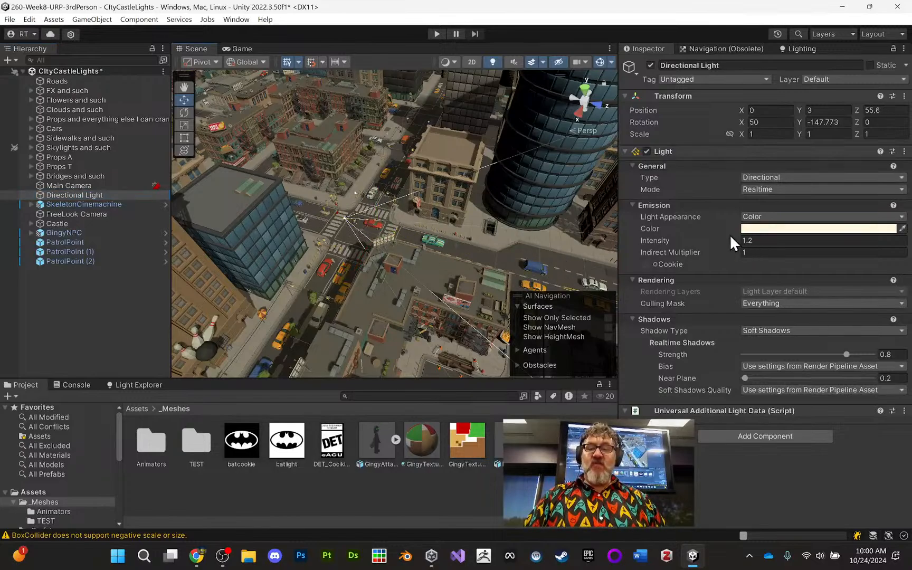
{"action": "left_click_drag", "start_coordinate": [731, 237], "coordinate": [434, 185]}
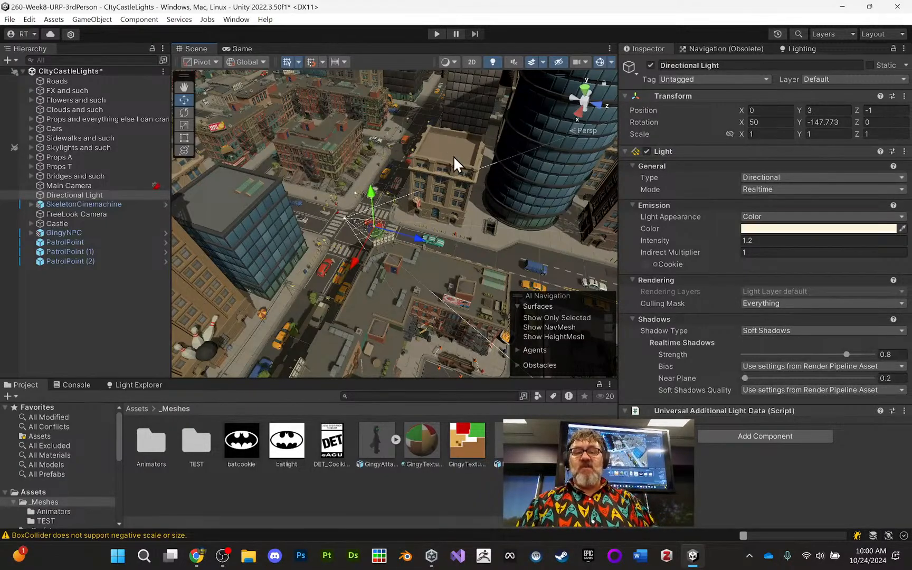
{"action": "left_click_drag", "start_coordinate": [371, 201], "coordinate": [368, 166]}
{"action": "left_click_drag", "start_coordinate": [410, 193], "coordinate": [444, 196]}
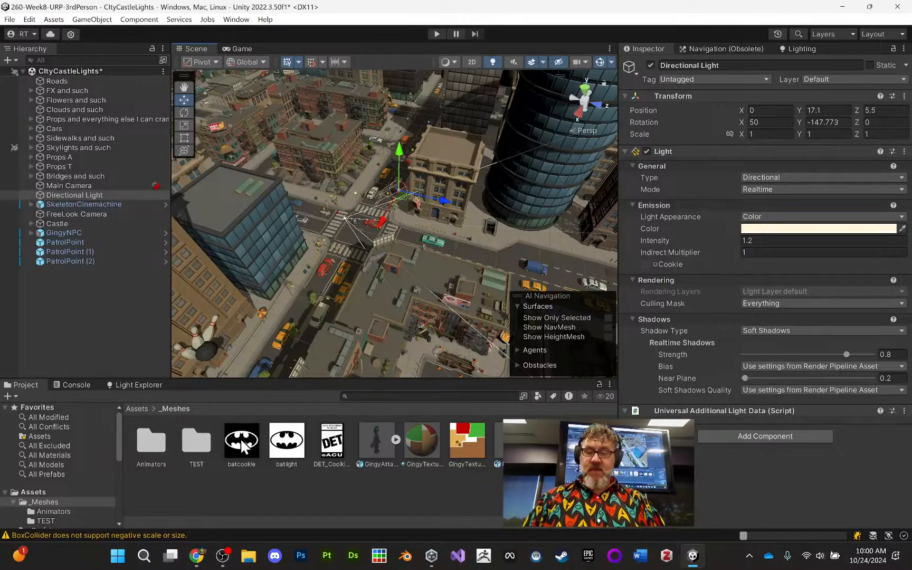
- Assign the batcookie texture as the Directional Light's cookie and check its effect on the streets
{"action": "left_click_drag", "start_coordinate": [244, 449], "coordinate": [647, 264]}
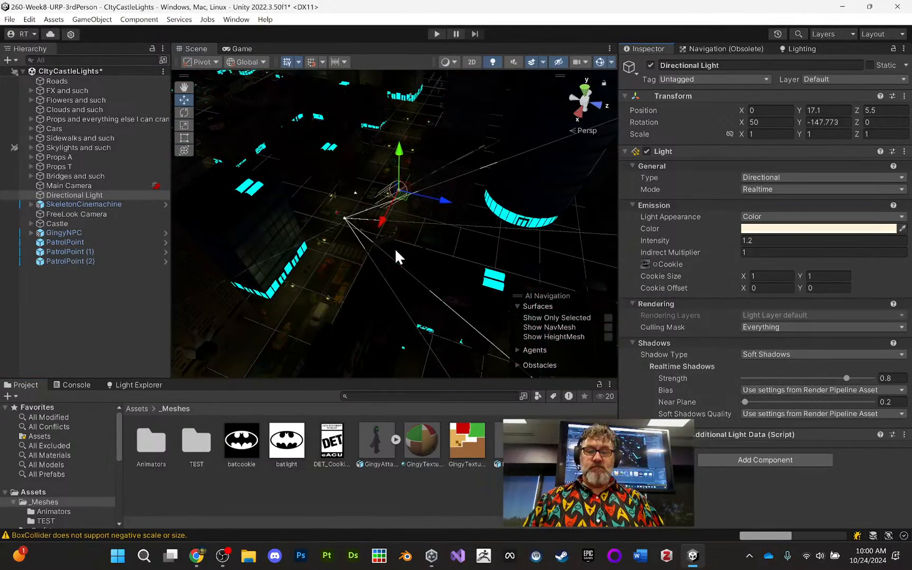
{"action": "left_click_drag", "start_coordinate": [440, 230], "coordinate": [352, 242], "text": "alt"}
{"action": "right_click_drag", "start_coordinate": [367, 168], "coordinate": [438, 350], "text": "alt"}
{"action": "middle_click_drag", "start_coordinate": [414, 290], "coordinate": [399, 323]}
{"action": "right_click_drag", "start_coordinate": [388, 302], "coordinate": [370, 191], "text": "alt"}
{"action": "left_click_drag", "start_coordinate": [369, 190], "coordinate": [489, 204], "text": "alt"}
{"action": "mouse_move", "coordinate": [458, 213]}
{"action": "middle_mouse_down"}
{"action": "mouse_move", "coordinate": [412, 195]}
{"action": "mouse_move", "coordinate": [407, 230]}
{"action": "mouse_move", "coordinate": [444, 240]}
{"action": "mouse_move", "coordinate": [446, 252]}
{"action": "mouse_move", "coordinate": [465, 221]}
{"action": "middle_mouse_up"}
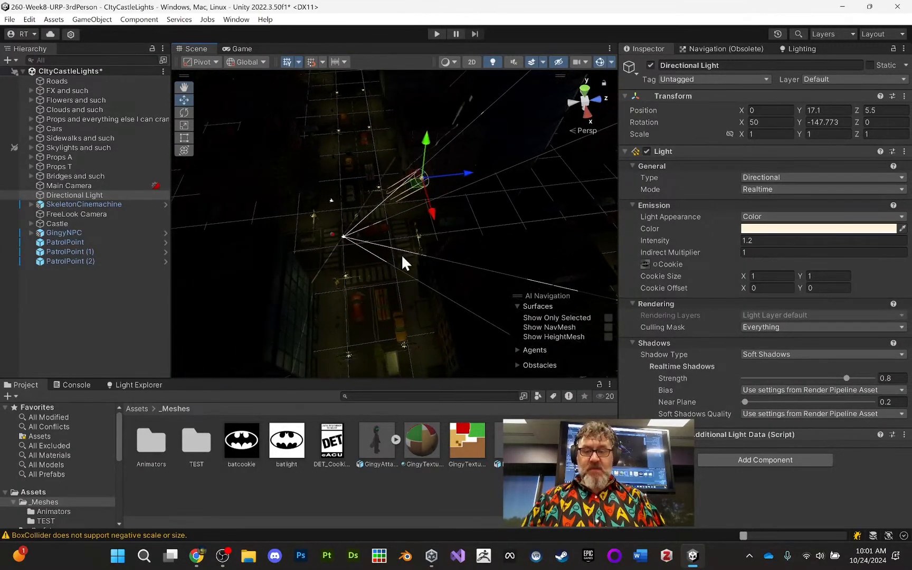
- View the batcookie.png image in the external photo viewer and close it again
{"action": "left_click", "coordinate": [242, 444]}
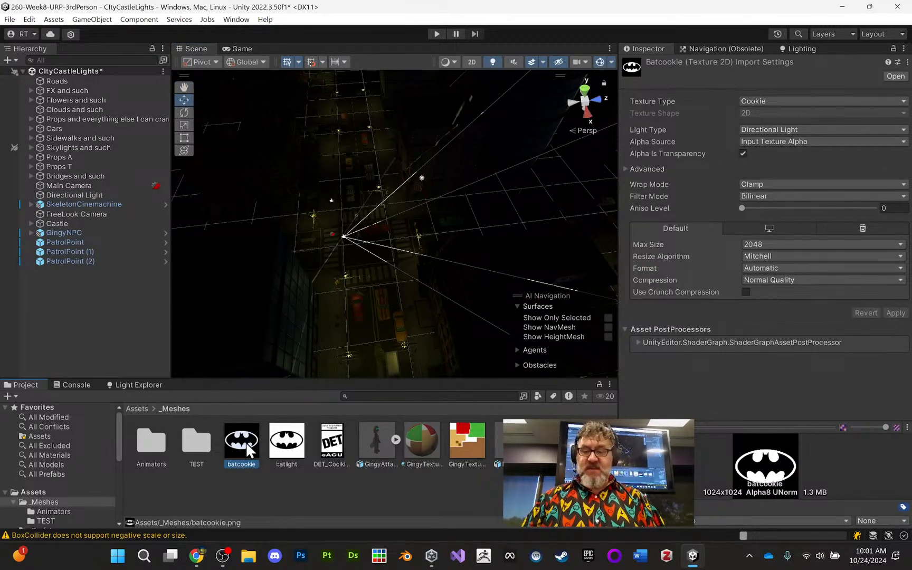
{"action": "double_click", "coordinate": [245, 441]}
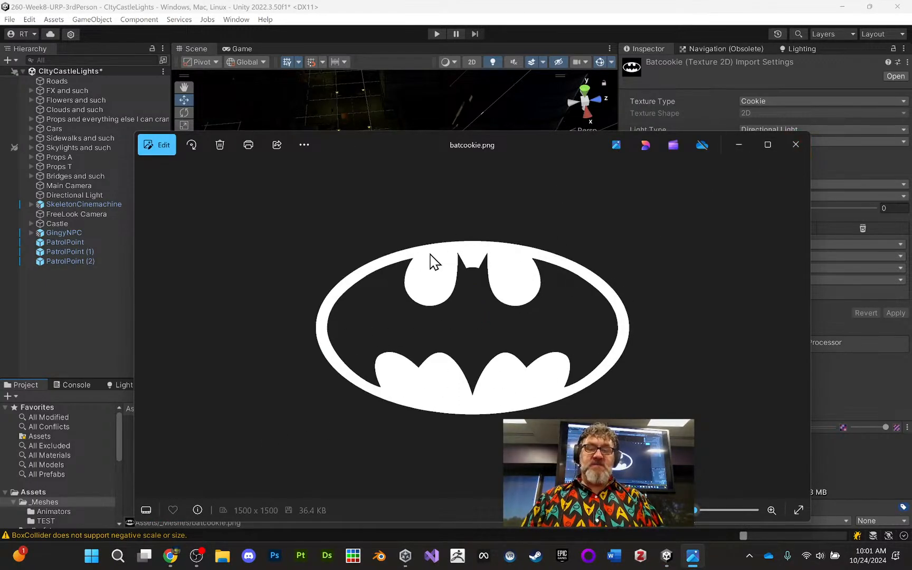
{"action": "left_click", "coordinate": [803, 143]}
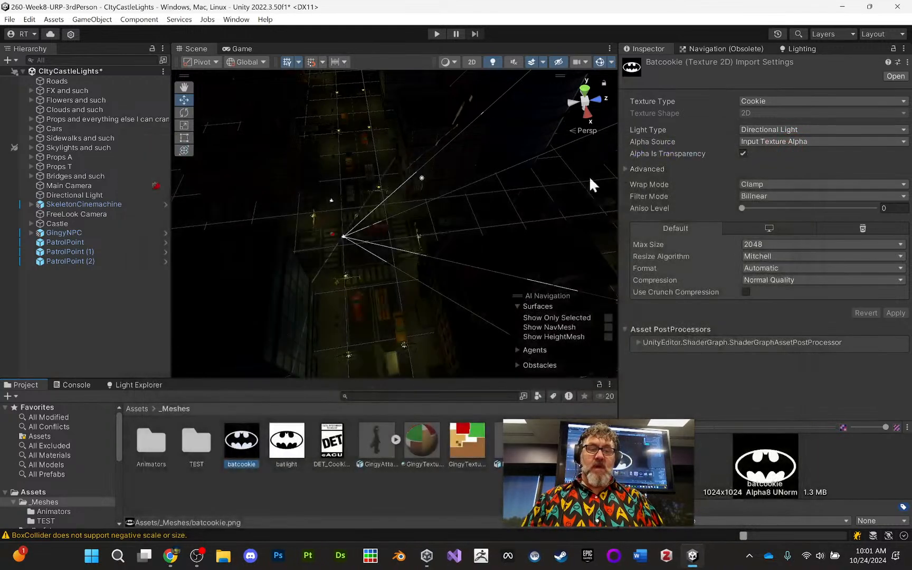
- Switch the batcookie texture's type to Sprite (2D and UI), to Default, and back to Cookie
{"action": "left_click", "coordinate": [767, 100]}
{"action": "left_click", "coordinate": [799, 153]}
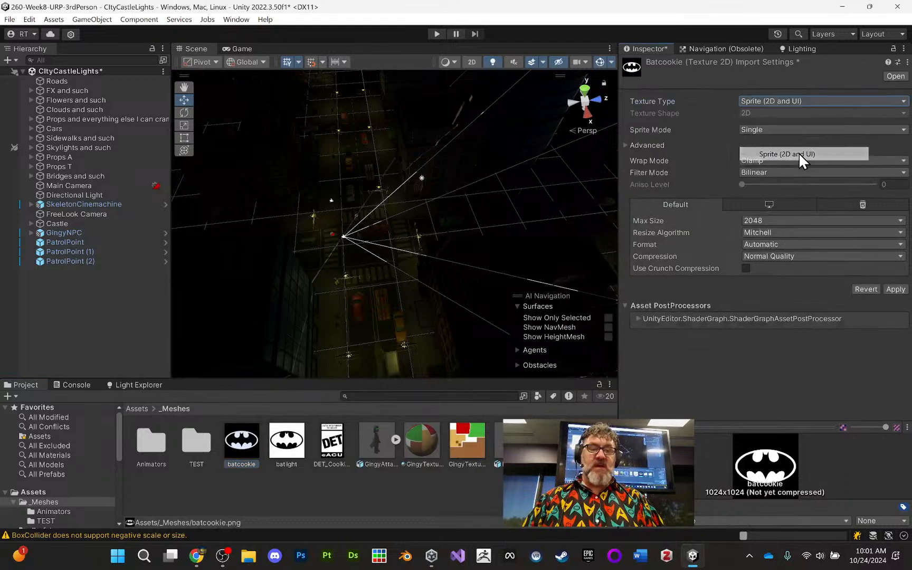
{"action": "left_click", "coordinate": [799, 100]}
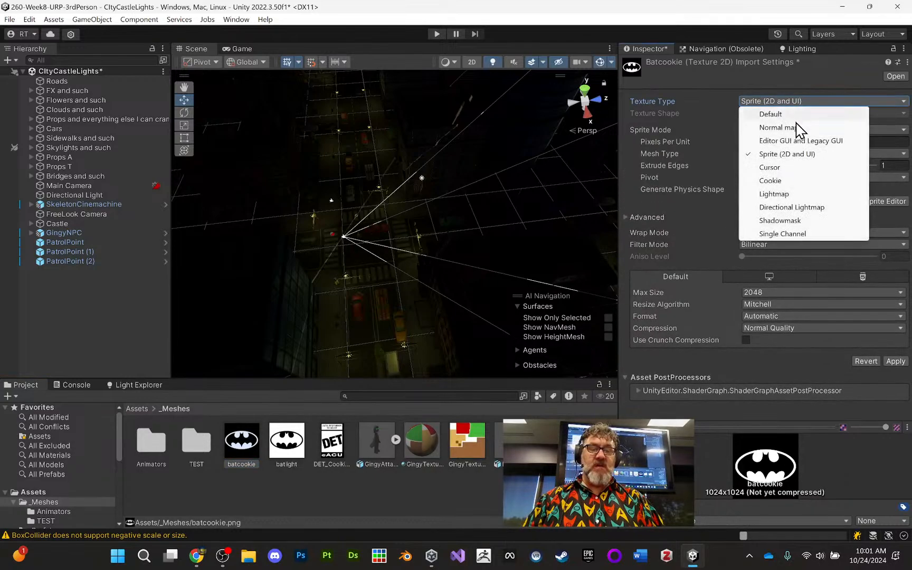
{"action": "left_click", "coordinate": [800, 115]}
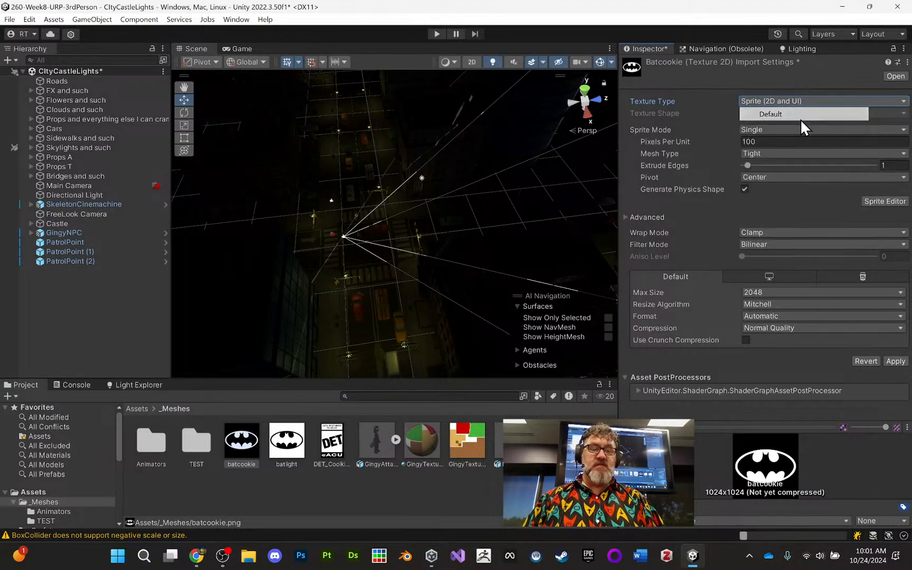
{"action": "left_click", "coordinate": [799, 101]}
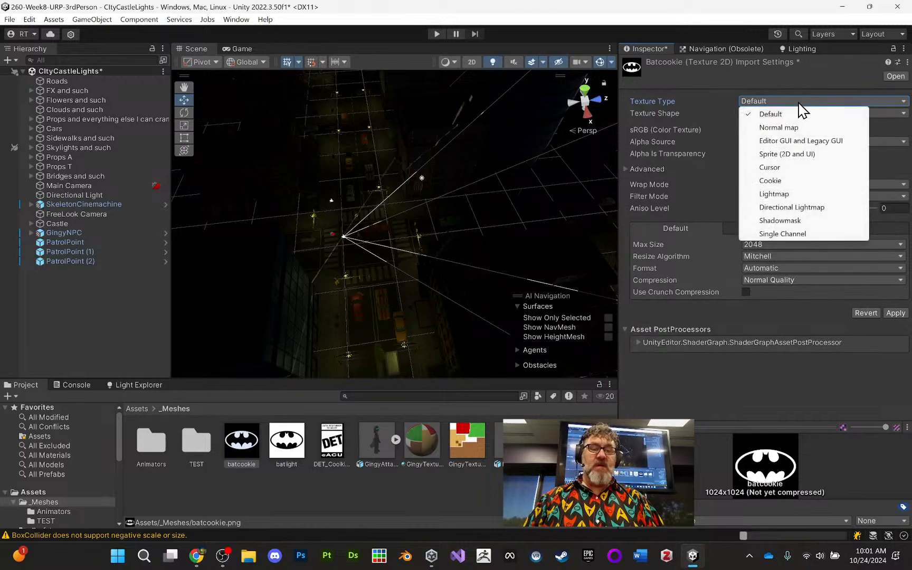
{"action": "left_click", "coordinate": [790, 181]}
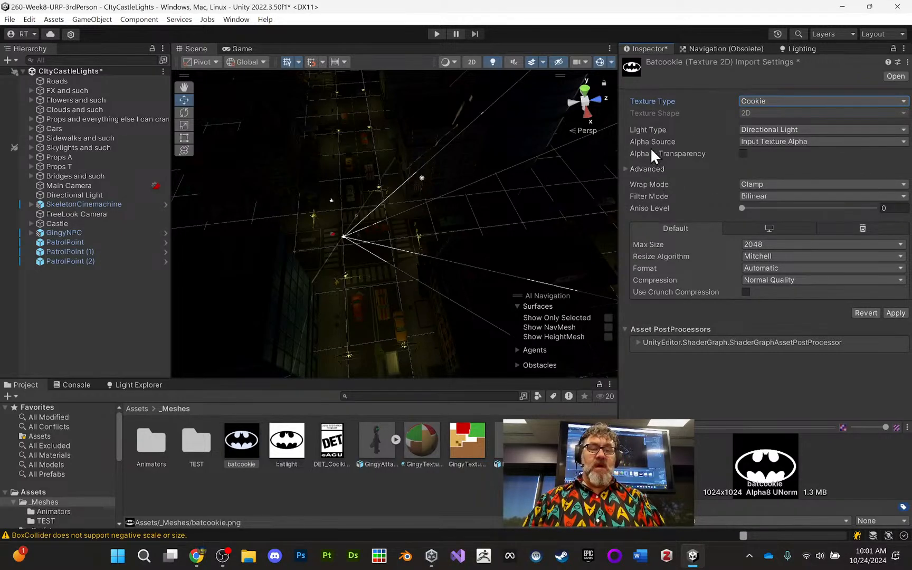
- Keep the cookie's light type as Directional Light, enable Alpha Is Transparency, and apply the import settings
{"action": "left_click", "coordinate": [779, 130]}
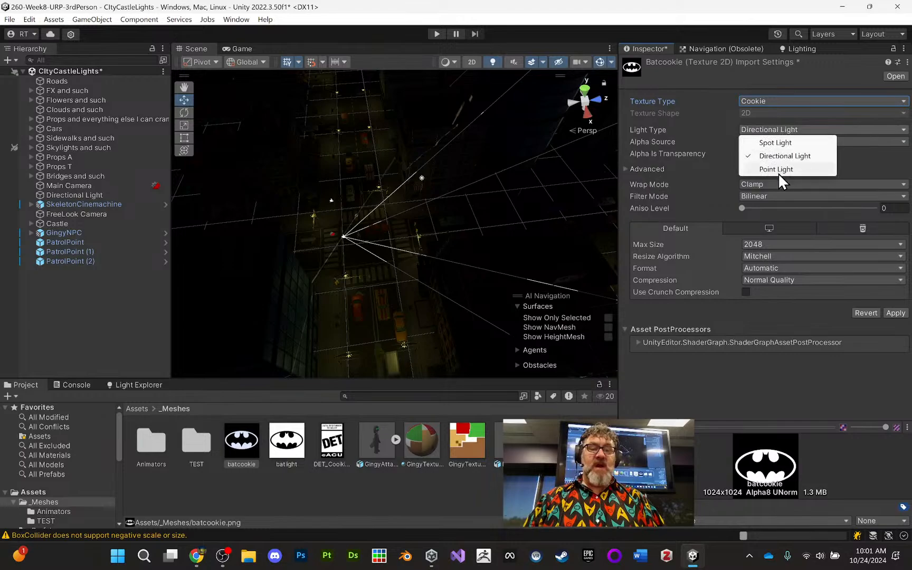
{"action": "left_click", "coordinate": [777, 156]}
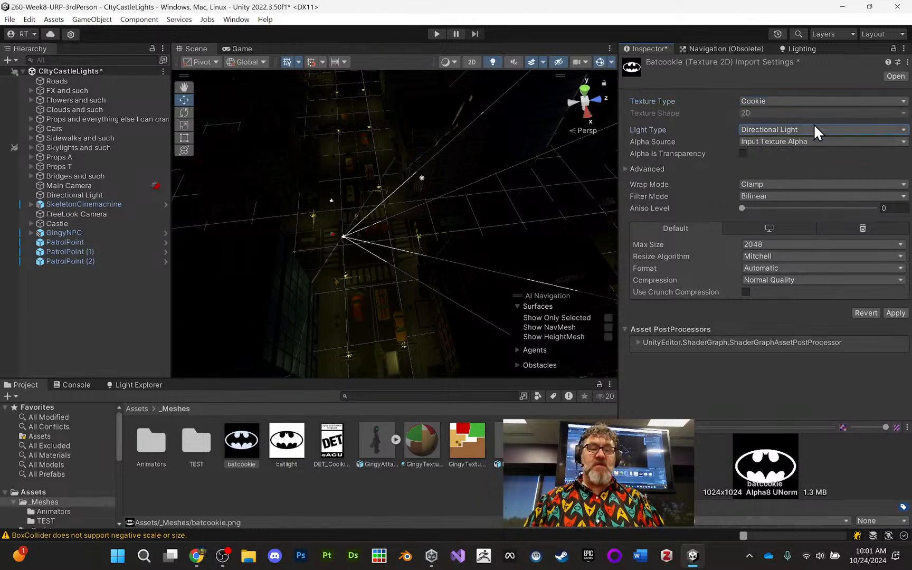
{"action": "left_click", "coordinate": [743, 153]}
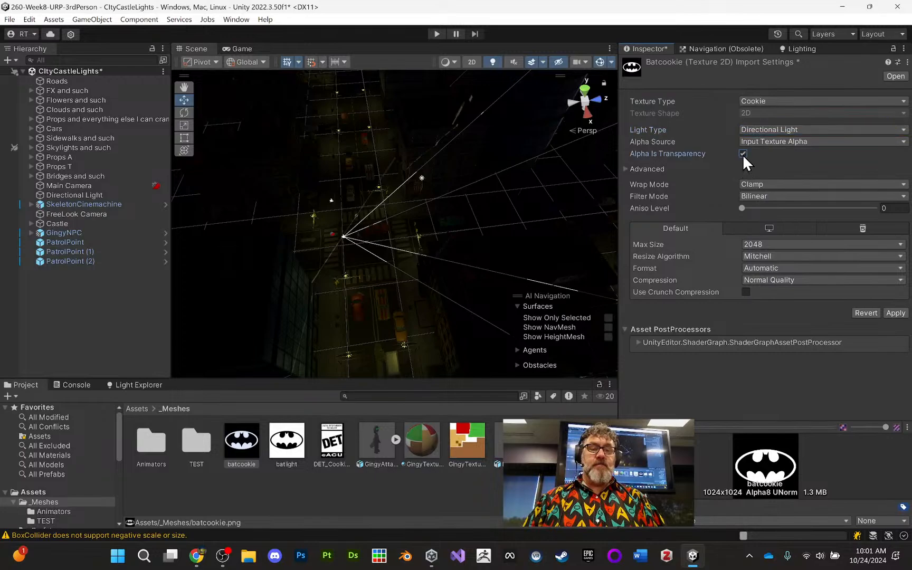
{"action": "left_click", "coordinate": [895, 313]}
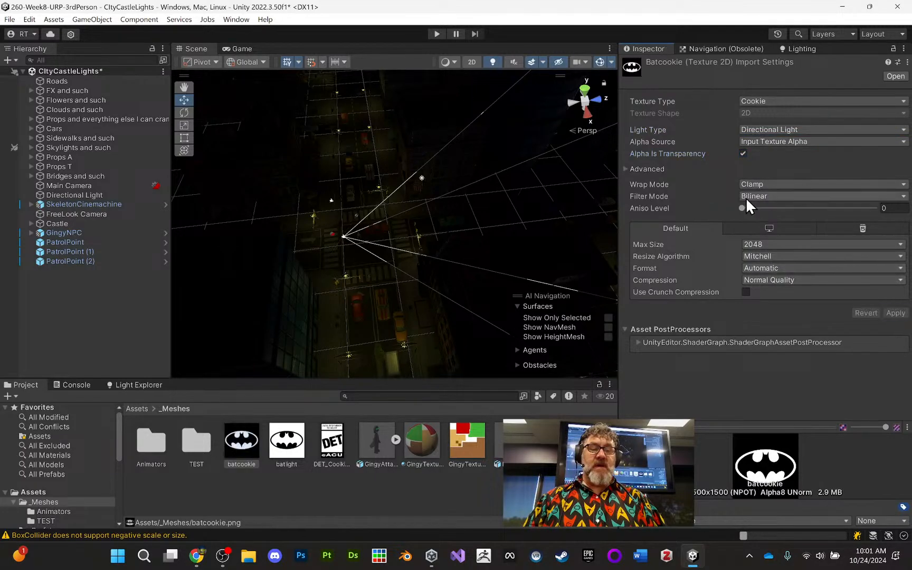
- Examine the cookie's projection on the street around the intersection and crosswalks from several angles and close up
{"action": "left_click_drag", "start_coordinate": [484, 207], "coordinate": [568, 199], "text": "alt"}
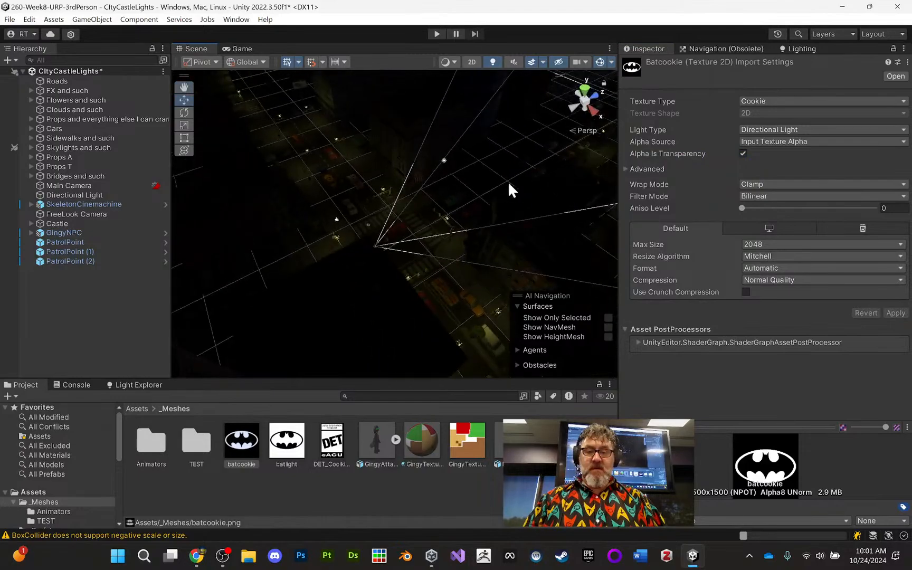
{"action": "right_click_drag", "start_coordinate": [508, 181], "coordinate": [494, 323], "text": "alt"}
{"action": "left_click_drag", "start_coordinate": [494, 323], "coordinate": [459, 285], "text": "alt"}
{"action": "right_click_drag", "start_coordinate": [459, 285], "coordinate": [409, 15], "text": "alt"}
{"action": "left_click_drag", "start_coordinate": [430, 161], "coordinate": [574, 133], "text": "alt"}
{"action": "middle_click_drag", "start_coordinate": [482, 149], "coordinate": [491, 227], "text": "alt"}
{"action": "right_click_drag", "start_coordinate": [491, 227], "coordinate": [484, 557], "text": "alt"}
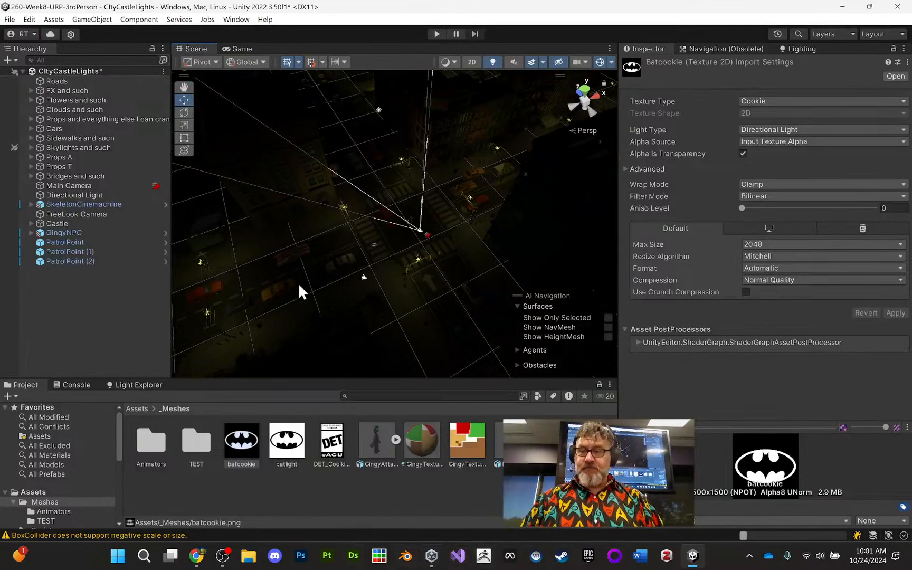
{"action": "right_click_drag", "start_coordinate": [406, 261], "coordinate": [399, 299], "text": "alt"}
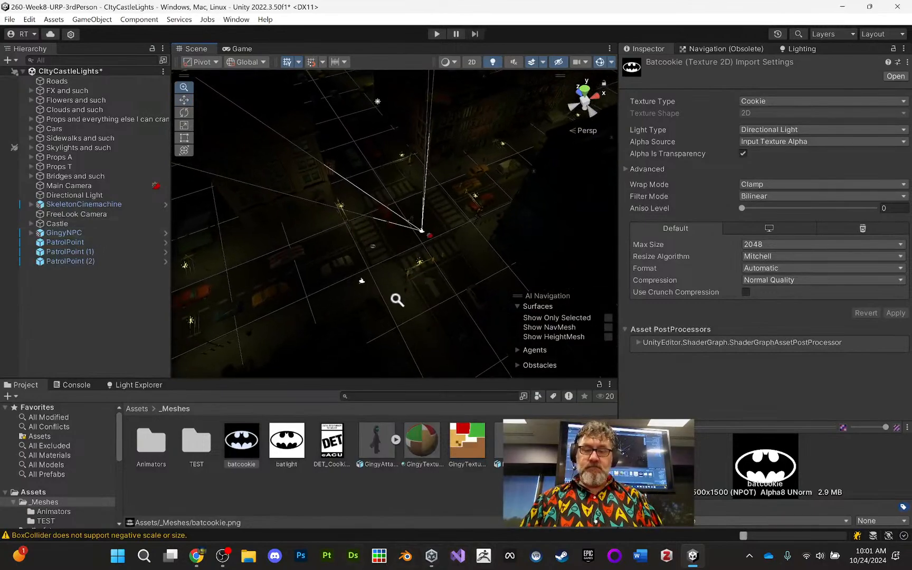
{"action": "middle_click_drag", "start_coordinate": [399, 300], "coordinate": [354, 285]}
{"action": "right_click_drag", "start_coordinate": [354, 285], "coordinate": [393, 558], "text": "alt"}
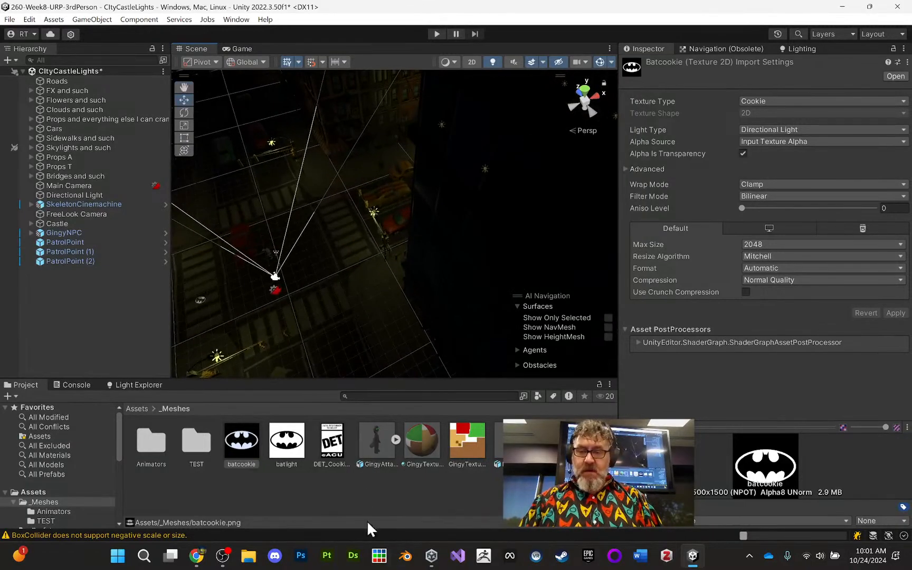
{"action": "middle_click_drag", "start_coordinate": [392, 276], "coordinate": [524, 251]}
{"action": "right_click_drag", "start_coordinate": [492, 324], "coordinate": [538, 355], "text": "alt"}
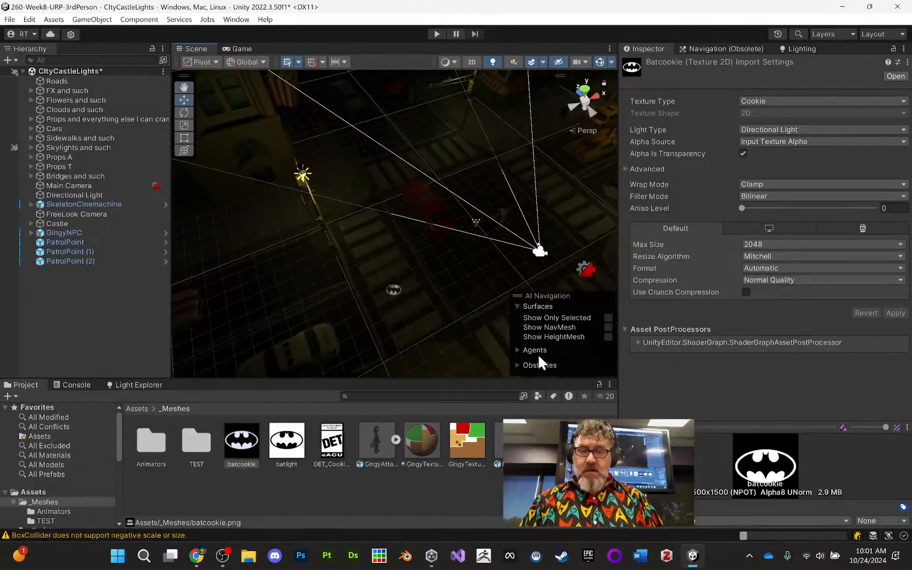
{"action": "right_click_drag", "start_coordinate": [425, 289], "coordinate": [416, 376], "text": "alt"}
{"action": "left_click_drag", "start_coordinate": [455, 319], "coordinate": [249, 331], "text": "alt"}
{"action": "right_click_drag", "start_coordinate": [372, 224], "coordinate": [365, 240], "text": "alt"}
{"action": "middle_click_drag", "start_coordinate": [364, 240], "coordinate": [427, 240]}
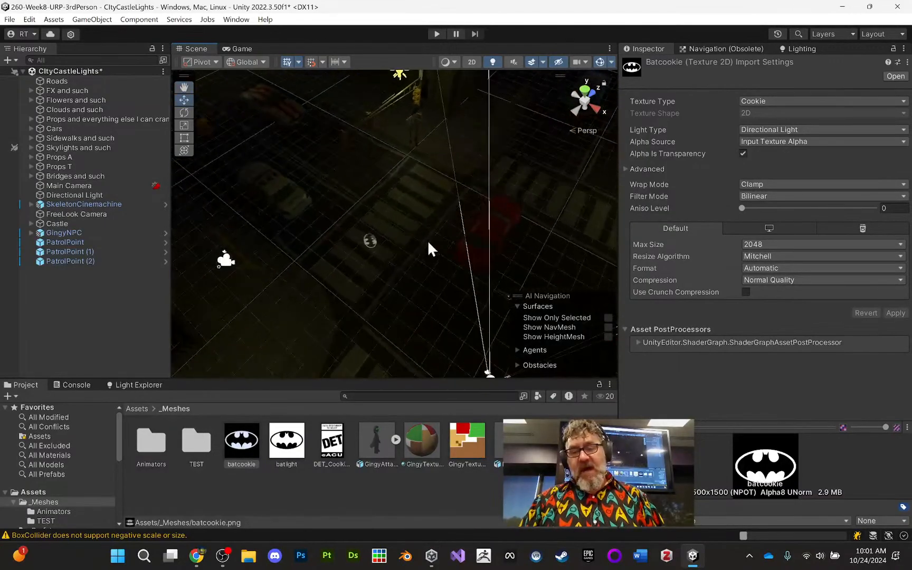
{"action": "left_click_drag", "start_coordinate": [427, 241], "coordinate": [285, 248], "text": "alt"}
{"action": "left_click_drag", "start_coordinate": [343, 229], "coordinate": [381, 240], "text": "alt"}
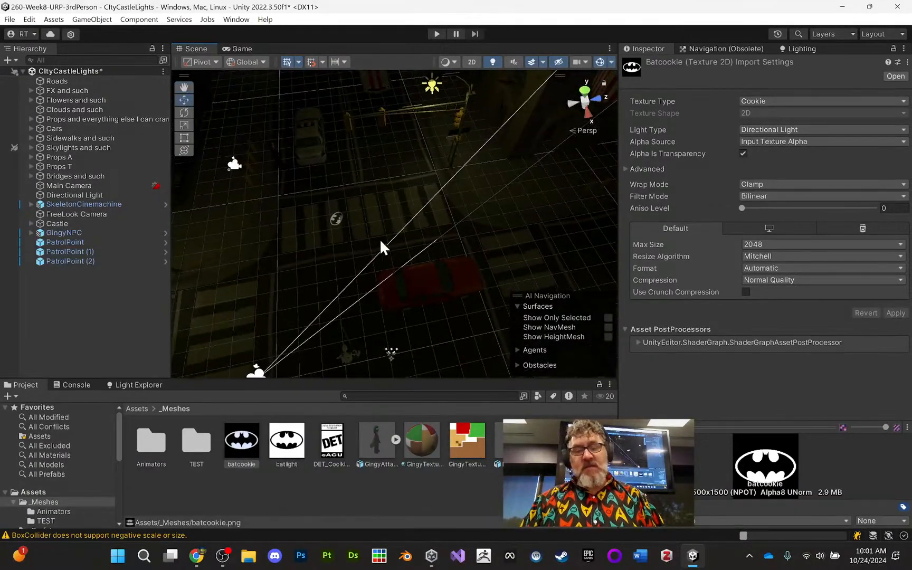
- Try the batcookie texture's wrap mode as Repeat and as Mirror, applying the import settings
{"action": "left_click", "coordinate": [775, 183]}
{"action": "left_click", "coordinate": [777, 197]}
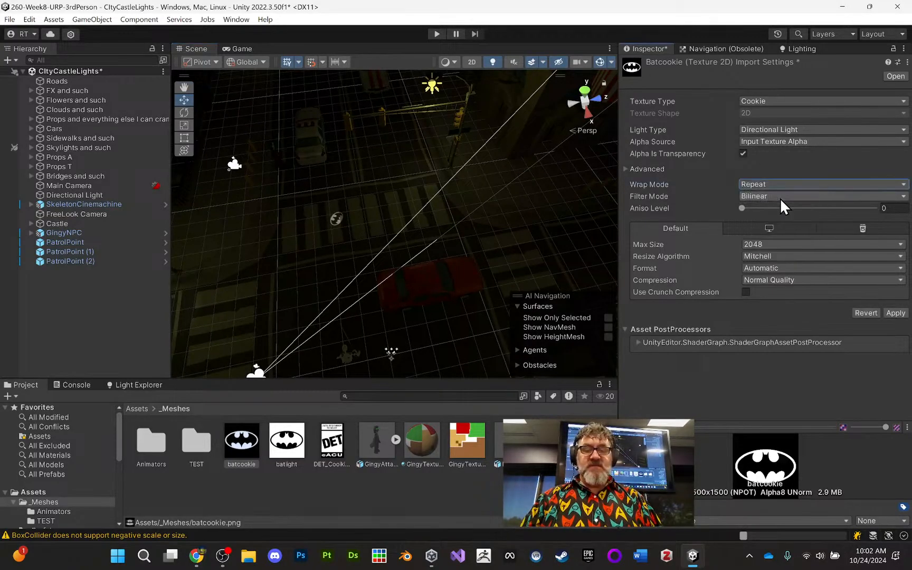
{"action": "left_click", "coordinate": [896, 313]}
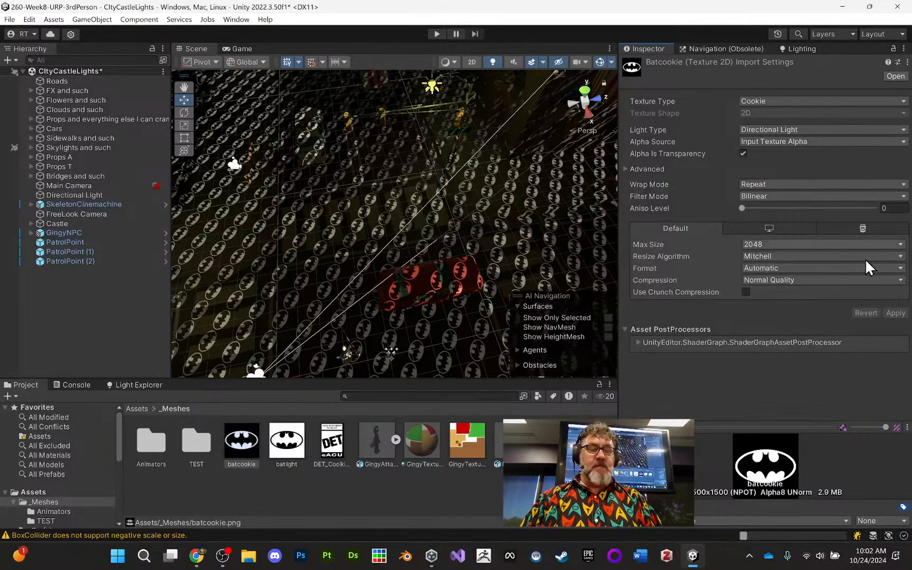
{"action": "left_click", "coordinate": [794, 185]}
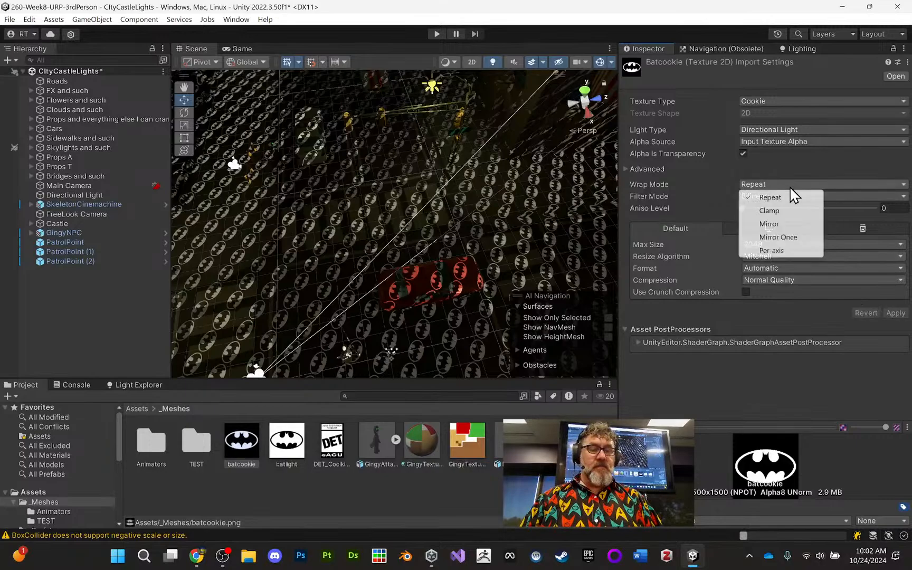
{"action": "left_click", "coordinate": [793, 231]}
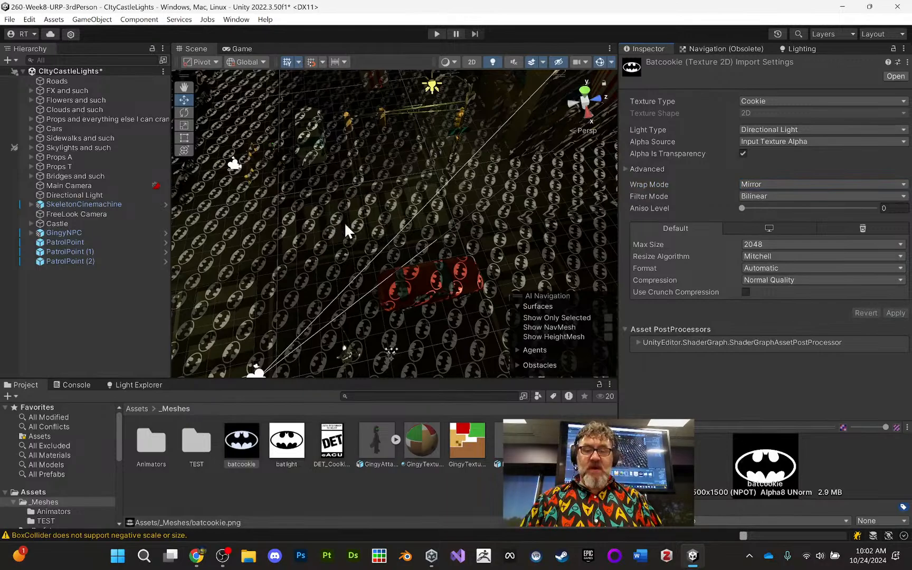
- Try the Mirror Once wrap mode on the batcookie texture, apply it, and inspect the projection on the crosswalk
{"action": "left_click", "coordinate": [799, 183]}
{"action": "left_click", "coordinate": [796, 238]}
{"action": "left_click", "coordinate": [896, 313]}
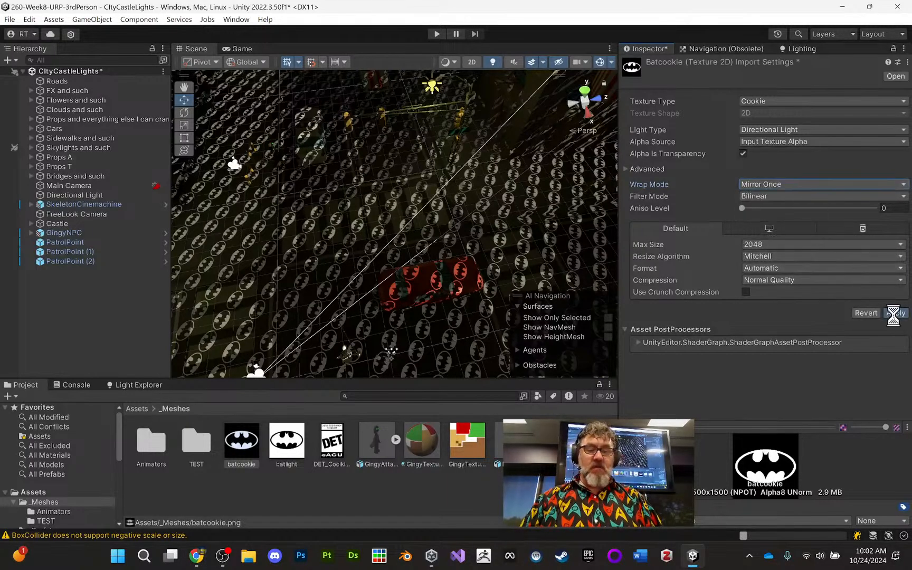
{"action": "scroll", "coordinate": [375, 264], "scroll_direction": "up", "scroll_amount": 5}
{"action": "middle_click_drag", "start_coordinate": [376, 263], "coordinate": [433, 233]}
- Set the batcookie texture's wrap mode back to Clamp and apply the import settings
{"action": "left_click", "coordinate": [775, 182]}
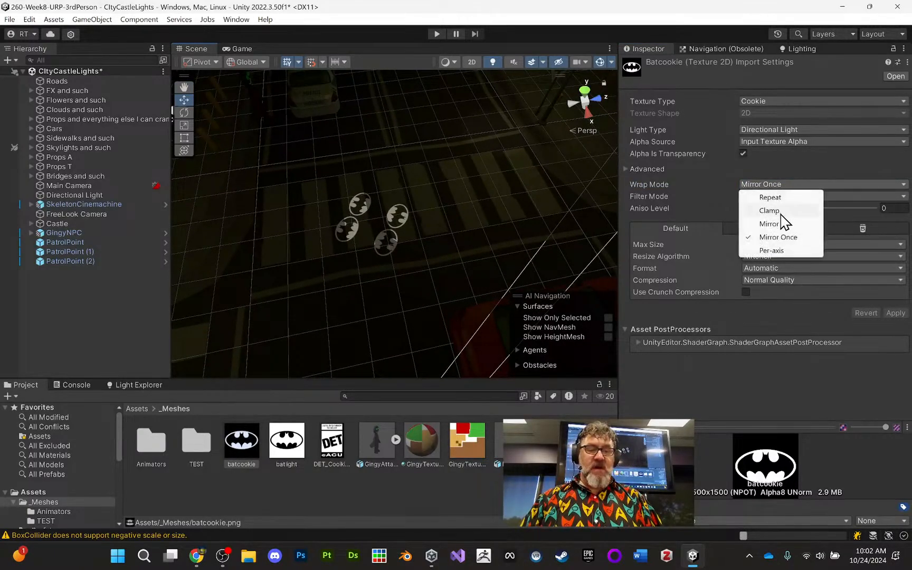
{"action": "left_click", "coordinate": [780, 211]}
{"action": "left_click", "coordinate": [896, 313]}
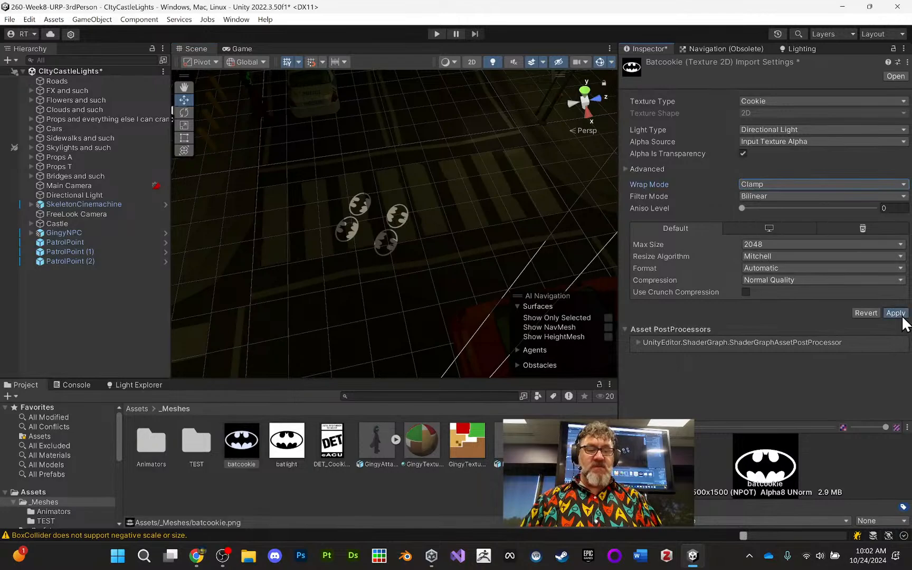
{"action": "middle_click_drag", "start_coordinate": [417, 253], "coordinate": [395, 250]}
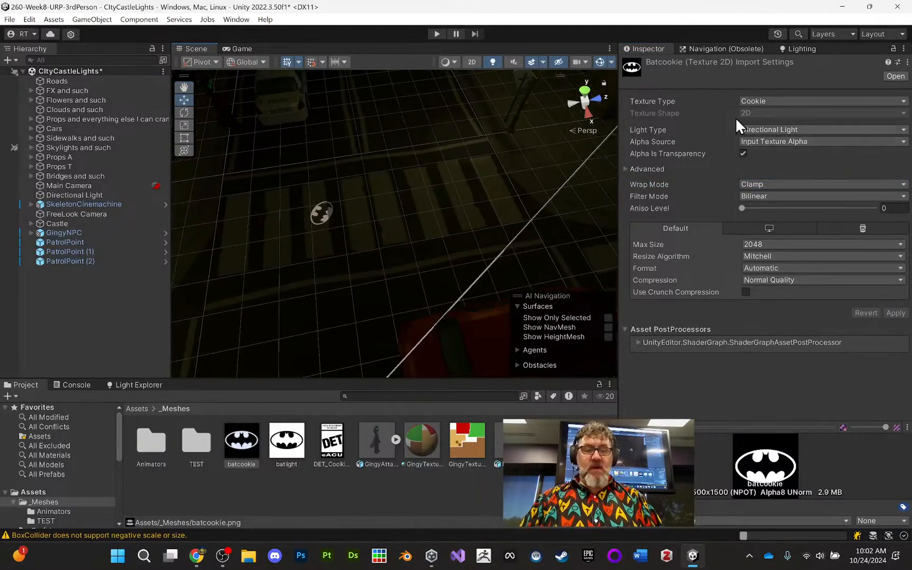
- Change the Directional Light's color to a warm yellow, FFE08B
{"action": "left_click", "coordinate": [83, 194]}
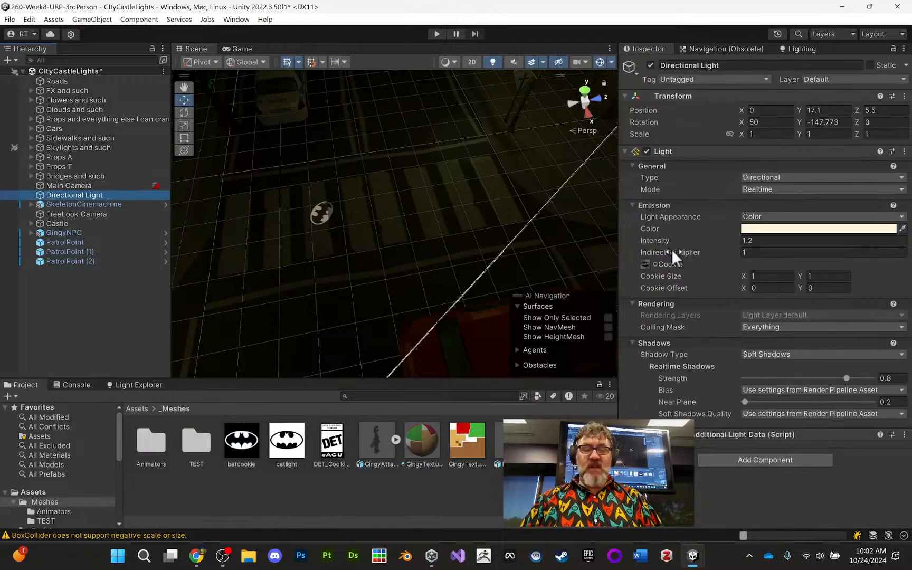
{"action": "left_click", "coordinate": [771, 229]}
{"action": "left_click_drag", "start_coordinate": [845, 303], "coordinate": [836, 273]}
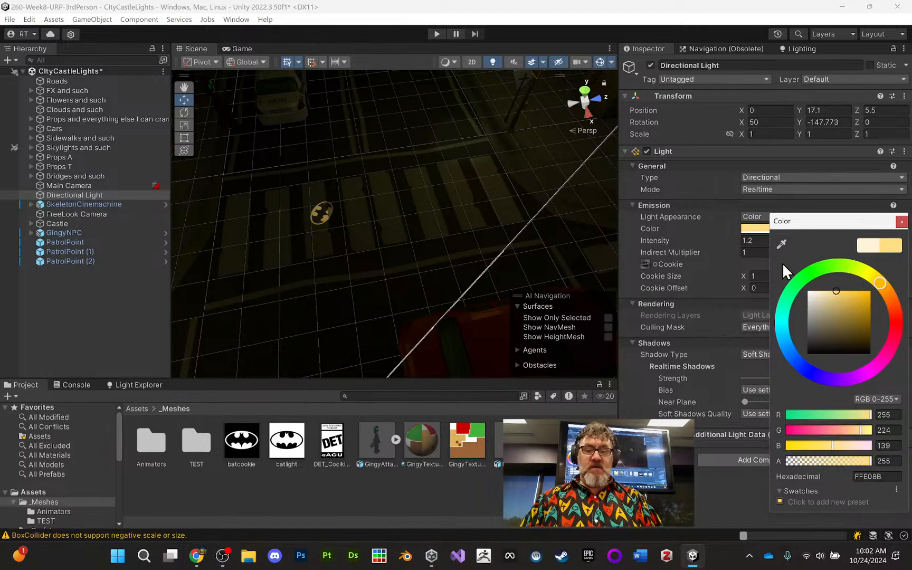
{"action": "left_click", "coordinate": [902, 222]}
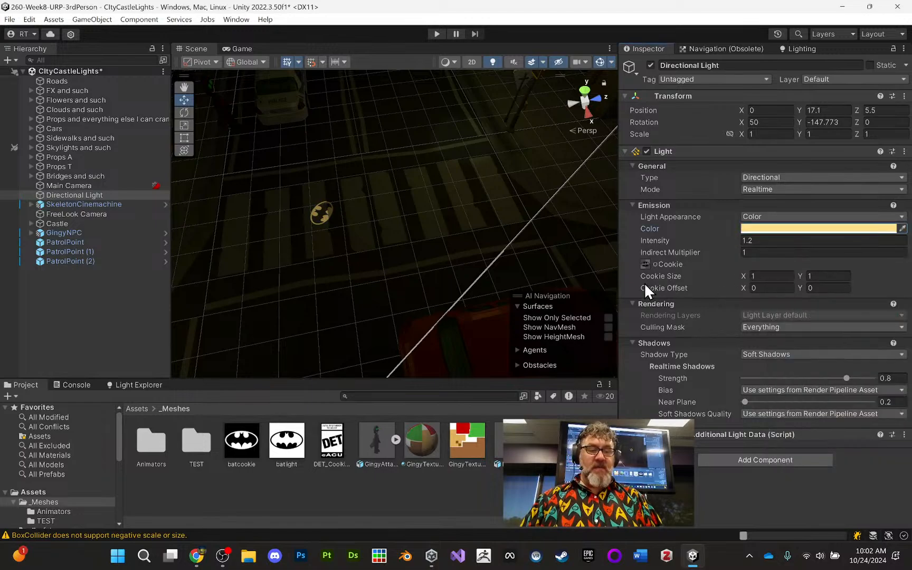
- Set the Directional Light's cookie size to 10 in X and 10 in Y, and view the projection over the street
{"action": "left_click_drag", "start_coordinate": [746, 274], "coordinate": [756, 272]}
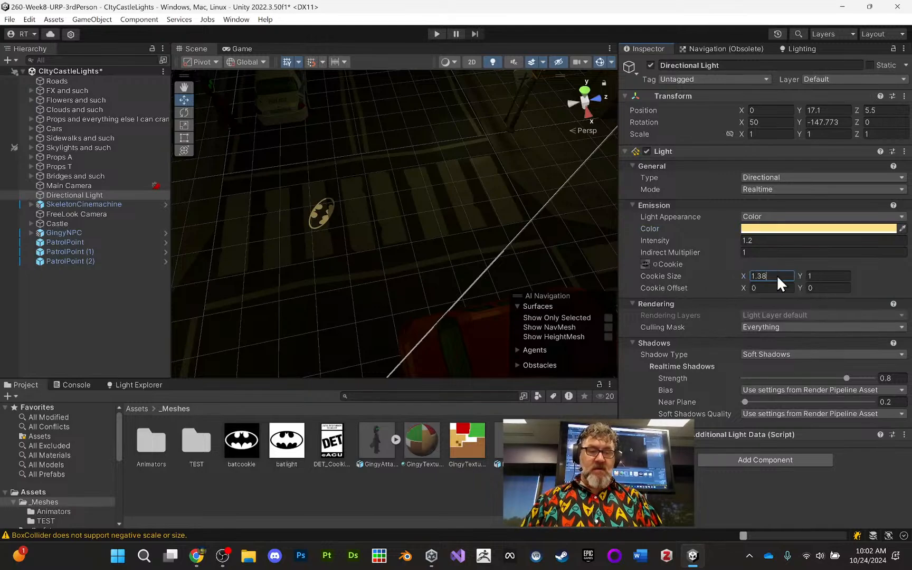
{"action": "type", "text": "10"}
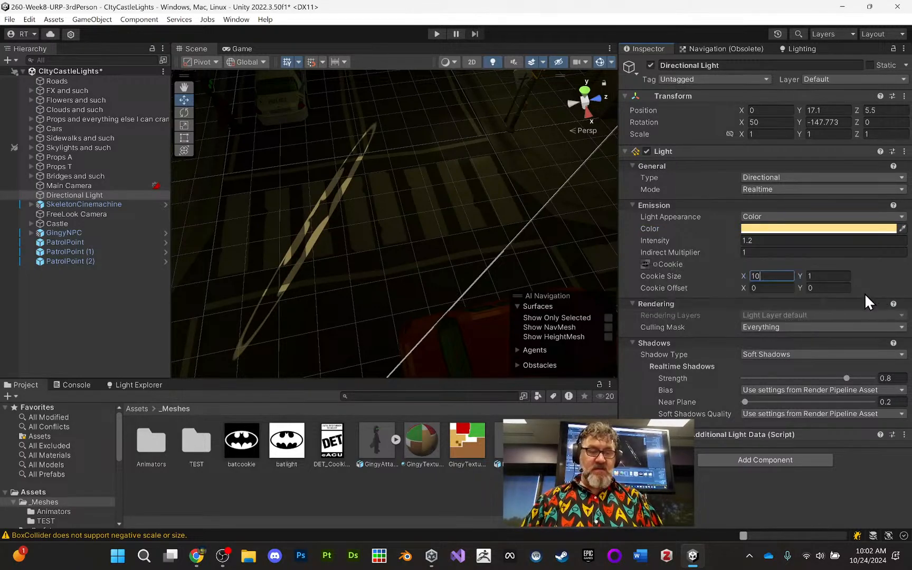
{"action": "left_click", "coordinate": [833, 277]}
{"action": "type", "text": "10"}
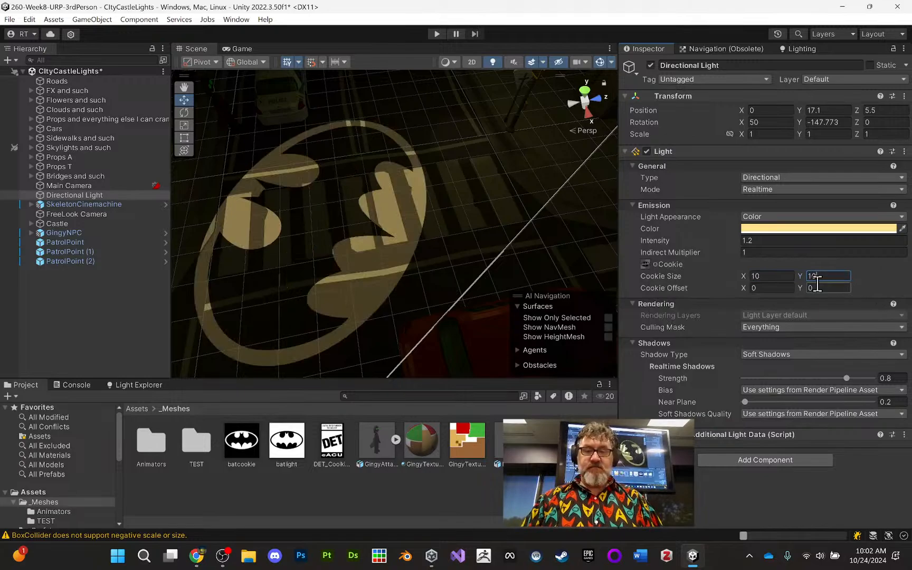
{"action": "left_click_drag", "start_coordinate": [532, 187], "coordinate": [447, 153], "text": "alt"}
{"action": "scroll", "coordinate": [447, 152], "scroll_direction": "down", "scroll_amount": 5}
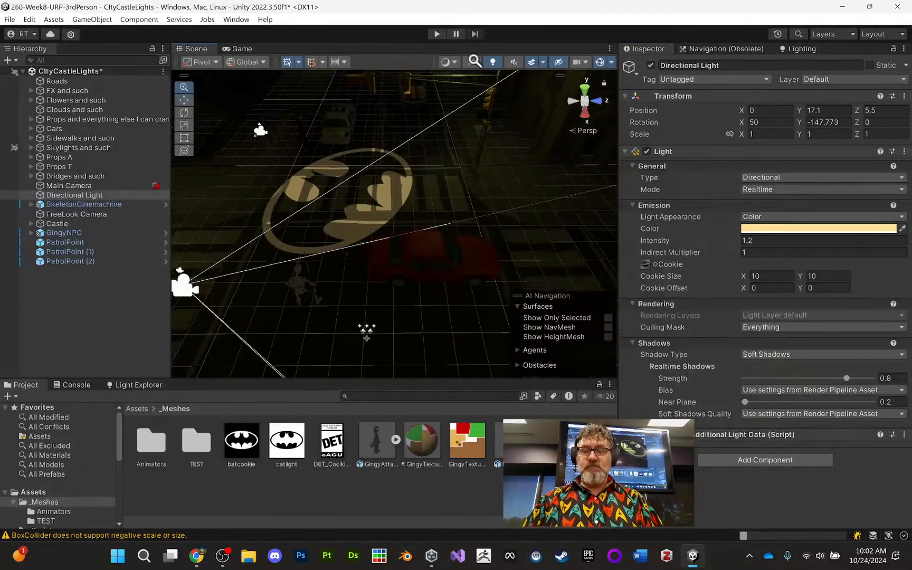
{"action": "left_click_drag", "start_coordinate": [450, 86], "coordinate": [499, 189], "text": "alt"}
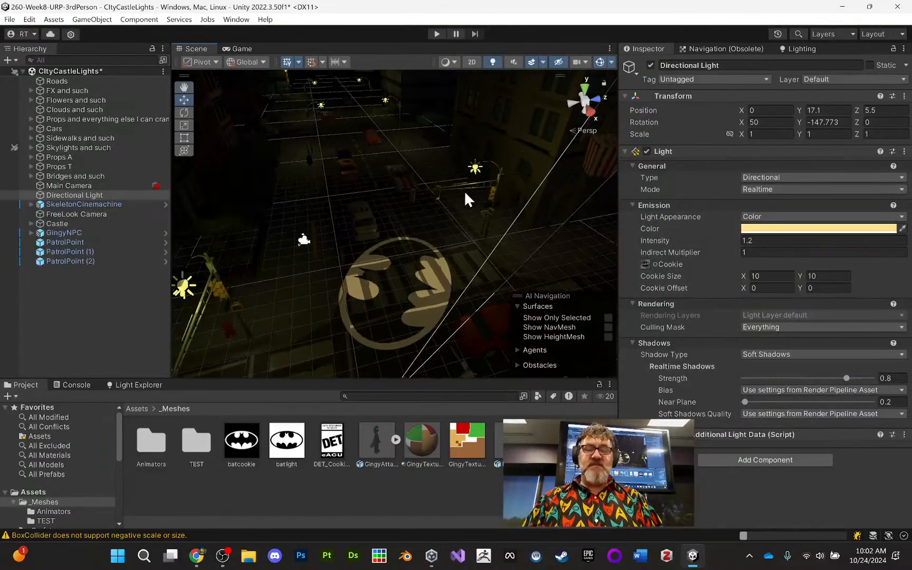
- Enlarge the Directional Light's cookie size to 50 in X and 50 in Y
{"action": "left_click", "coordinate": [768, 271]}
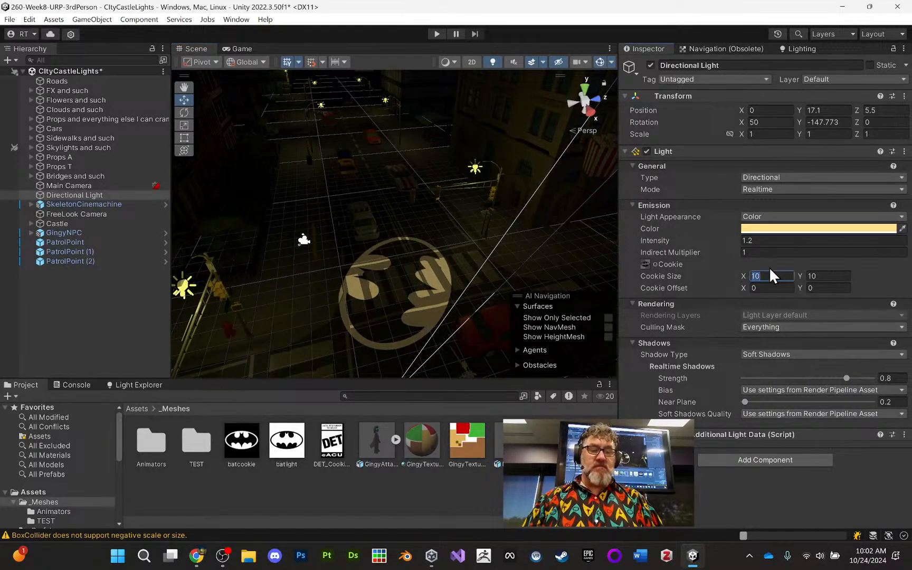
{"action": "type", "text": "25"}
{"action": "left_click", "coordinate": [831, 275]}
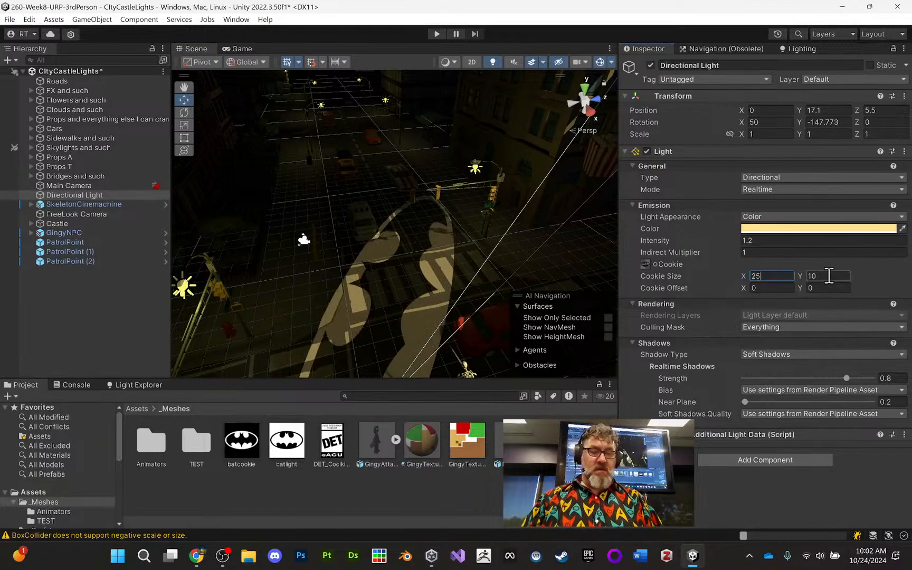
{"action": "type", "text": "50"}
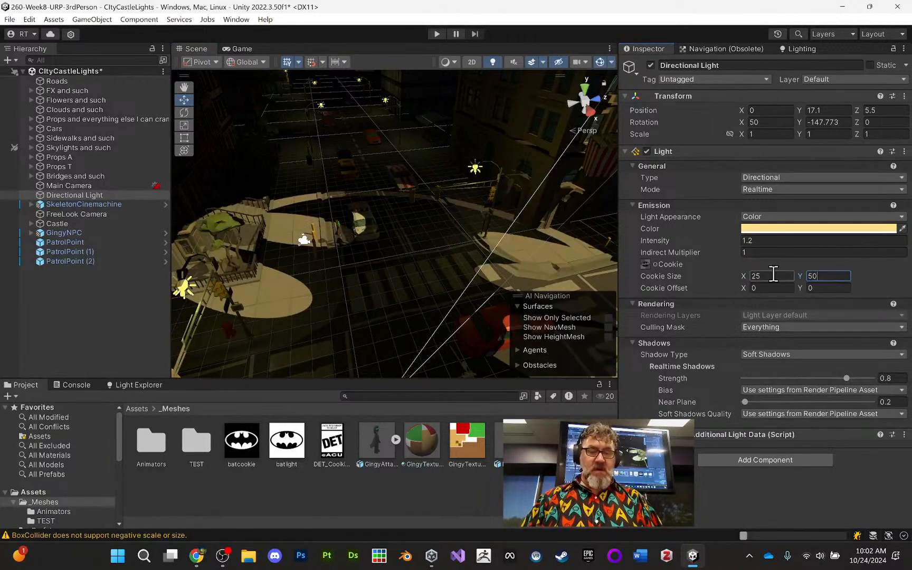
{"action": "left_click", "coordinate": [752, 276]}
{"action": "type", "text": "50"}
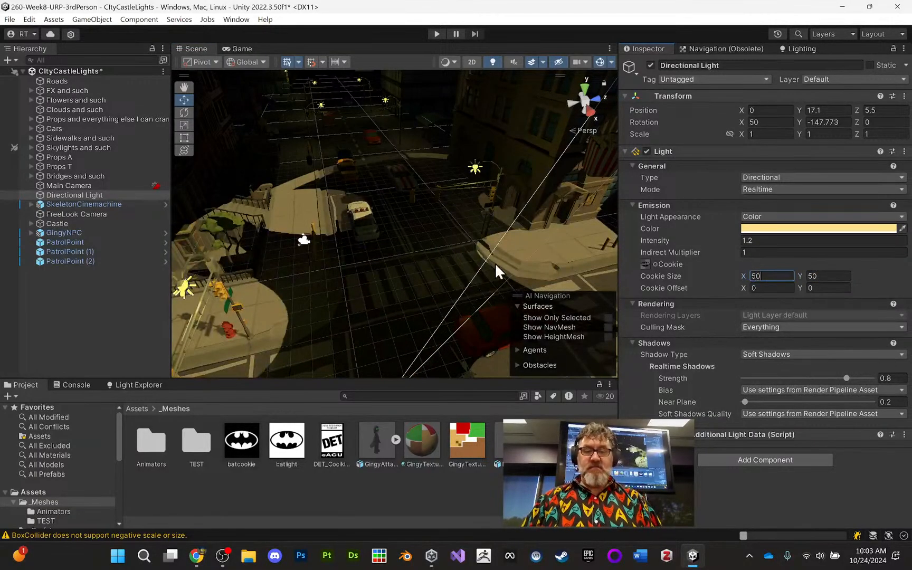
- Examine how the enlarged bat cookie falls across the intersection and surrounding buildings from several angles and from above
{"action": "right_click_drag", "start_coordinate": [428, 249], "coordinate": [426, 164], "text": "alt"}
{"action": "left_click_drag", "start_coordinate": [417, 199], "coordinate": [475, 138], "text": "alt"}
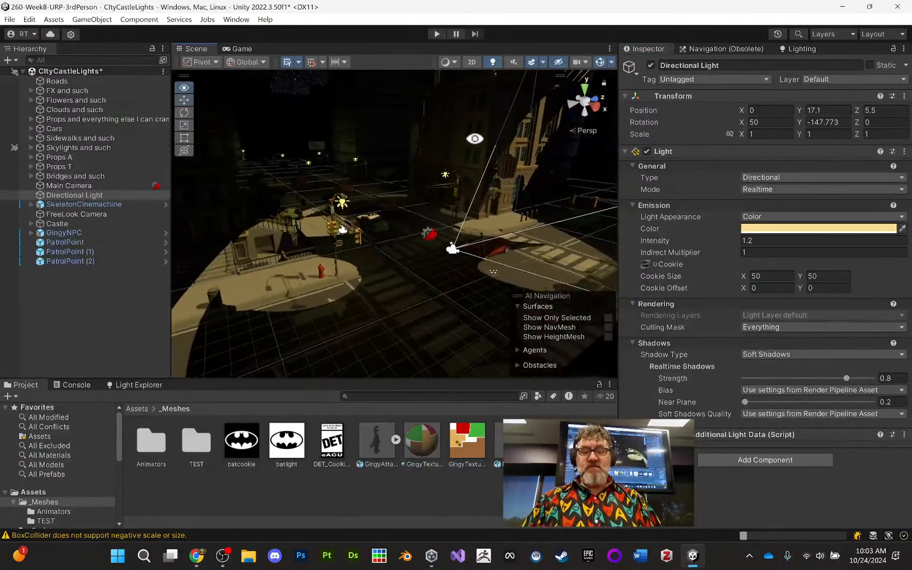
{"action": "right_click_drag", "start_coordinate": [444, 171], "coordinate": [468, 88], "text": "alt"}
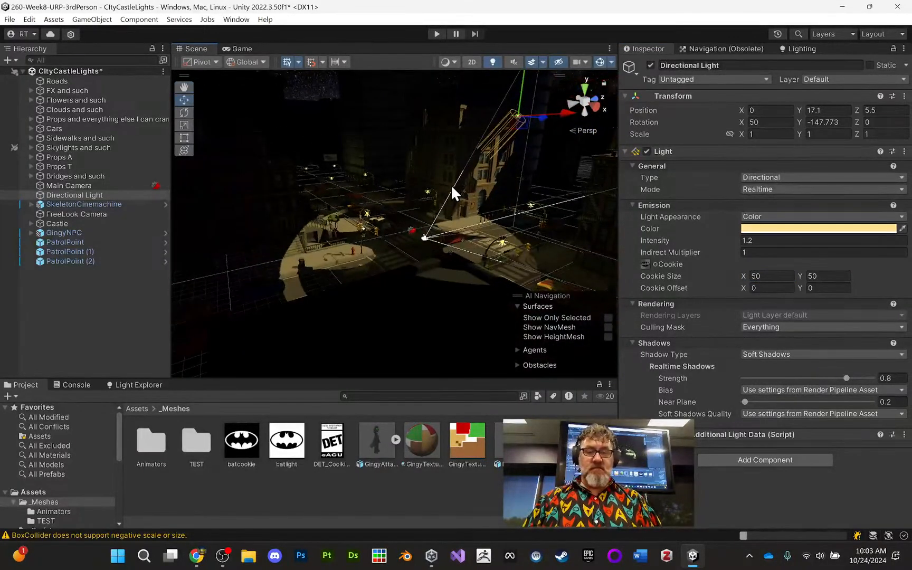
{"action": "left_click_drag", "start_coordinate": [453, 193], "coordinate": [370, 242], "text": "alt"}
{"action": "right_click_drag", "start_coordinate": [355, 223], "coordinate": [338, 224], "text": "alt"}
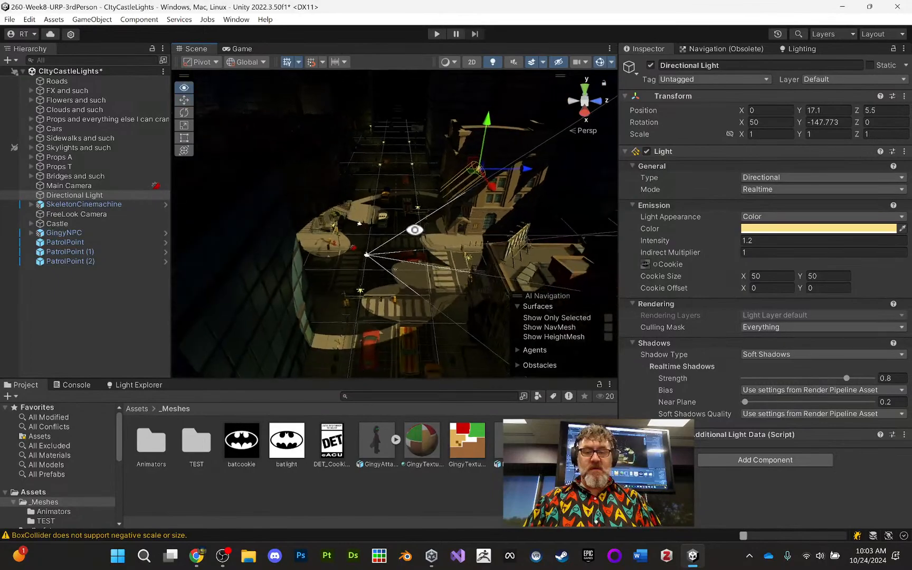
{"action": "left_click_drag", "start_coordinate": [416, 228], "coordinate": [338, 264], "text": "alt"}
{"action": "right_click_drag", "start_coordinate": [369, 256], "coordinate": [345, 218], "text": "alt"}
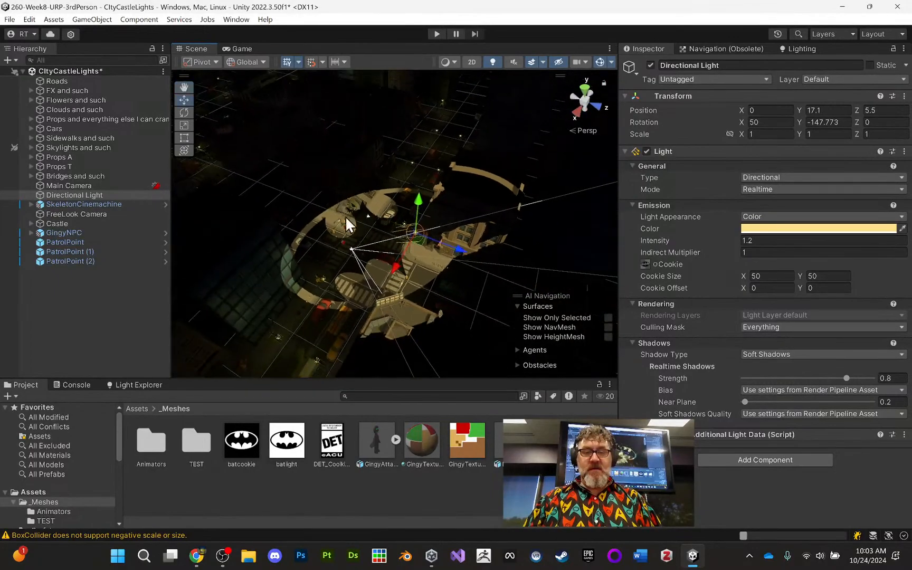
{"action": "left_click_drag", "start_coordinate": [364, 237], "coordinate": [461, 220], "text": "alt"}
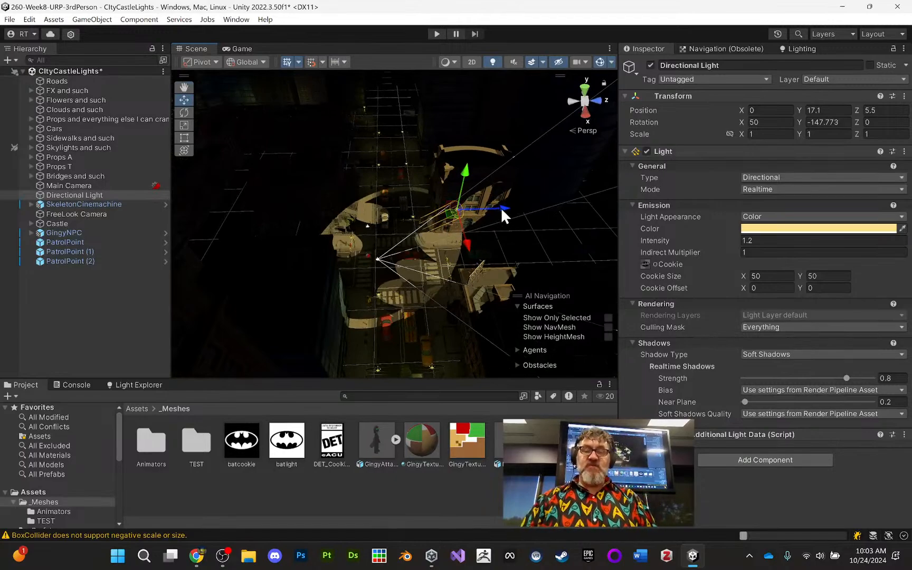
- Move the Directional Light away from the intersection to X -133 and Z 0.6
{"action": "left_click_drag", "start_coordinate": [501, 207], "coordinate": [468, 212]}
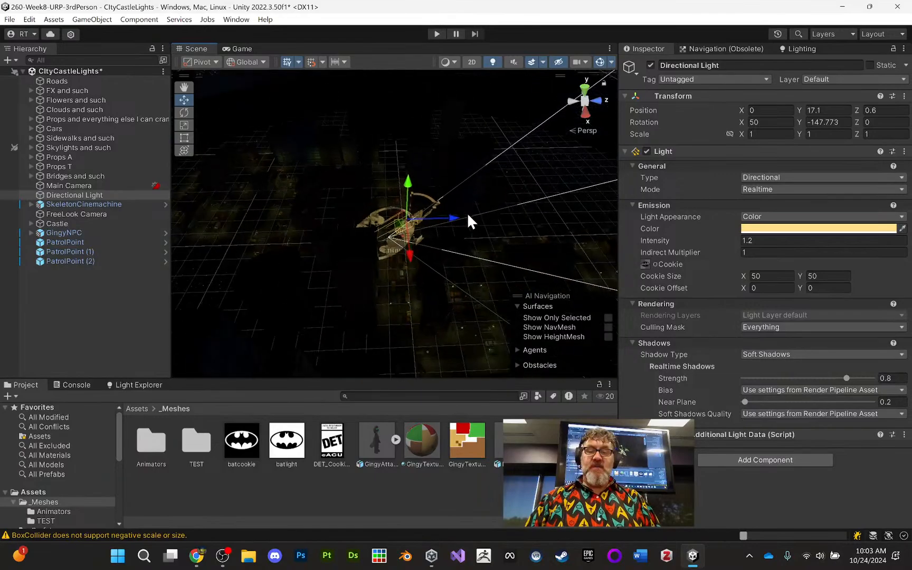
{"action": "scroll", "coordinate": [464, 212], "scroll_direction": "down", "scroll_amount": 8}
{"action": "scroll", "coordinate": [451, 211], "scroll_direction": "up", "scroll_amount": 3}
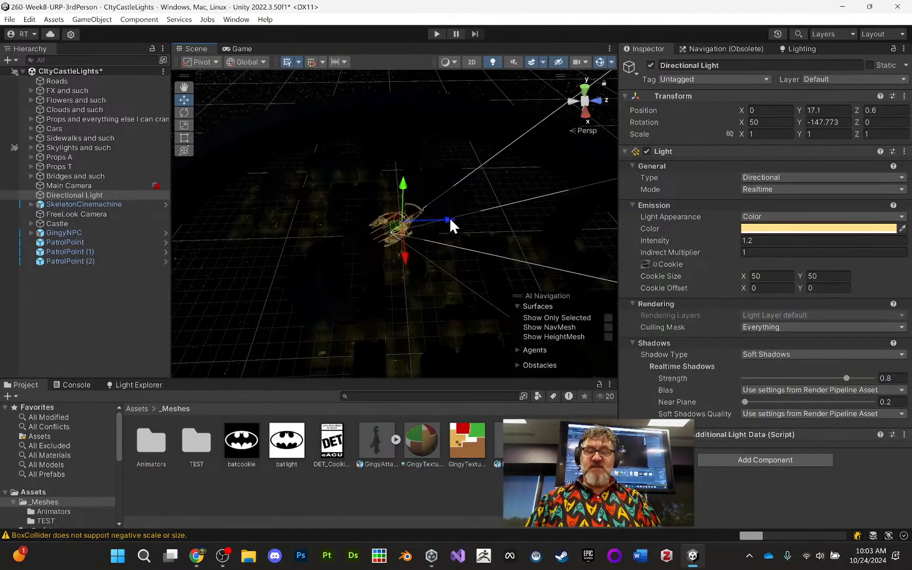
{"action": "scroll", "coordinate": [449, 217], "scroll_direction": "up", "scroll_amount": 5}
{"action": "left_click_drag", "start_coordinate": [442, 223], "coordinate": [431, 126], "text": "alt"}
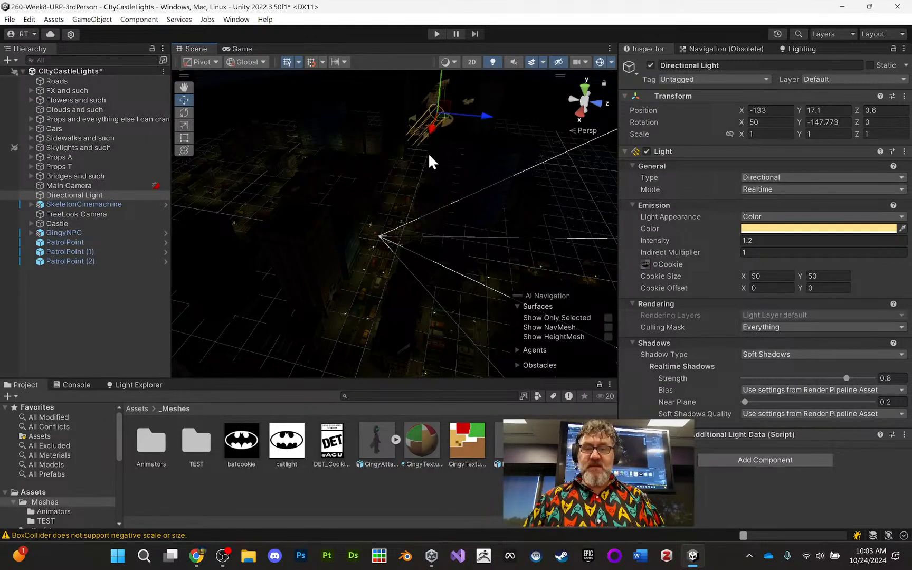
- Raise the Directional Light to Y 48.2 and shift it to X -90 and Z 30.5 to reposition the bat projection
{"action": "key", "text": "f"}
{"action": "left_click_drag", "start_coordinate": [440, 204], "coordinate": [469, 199], "text": "alt"}
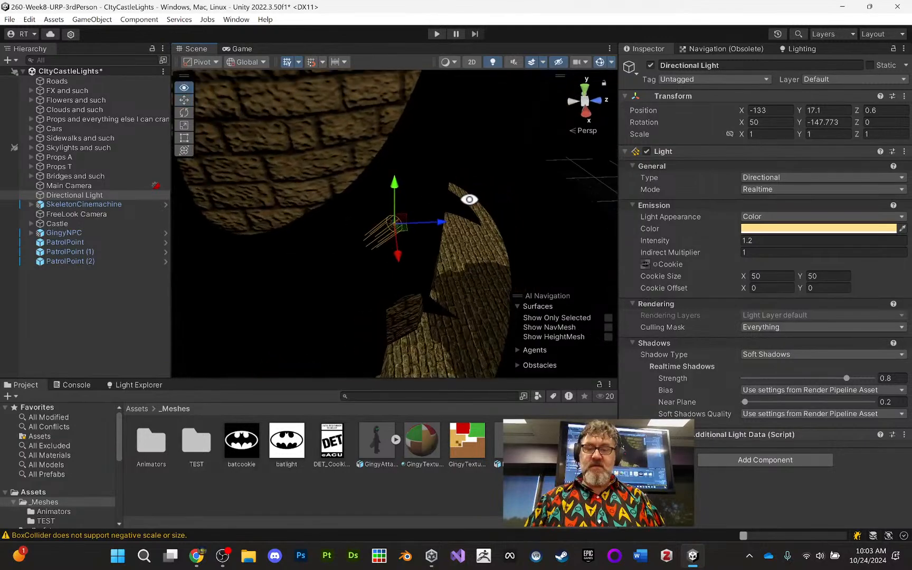
{"action": "right_click_drag", "start_coordinate": [455, 251], "coordinate": [481, 227], "text": "alt"}
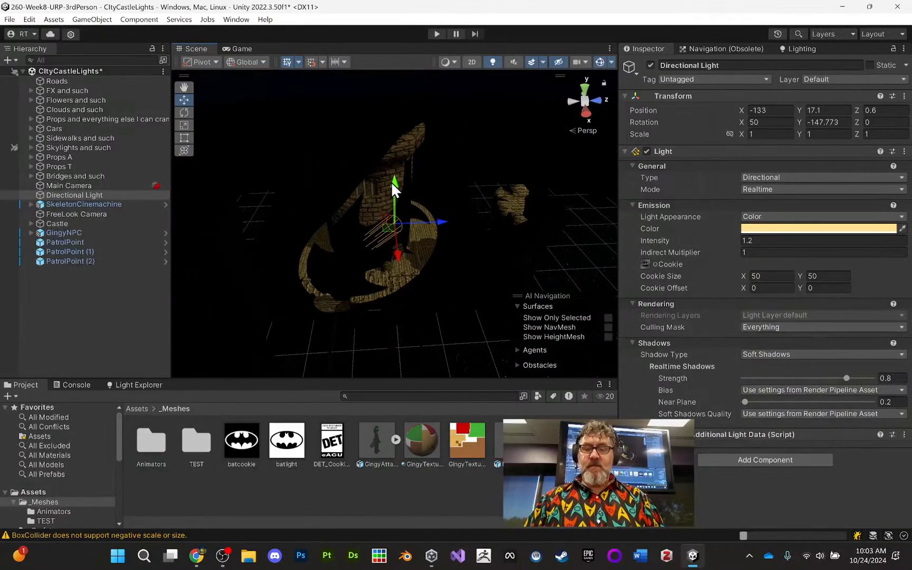
{"action": "left_click_drag", "start_coordinate": [393, 187], "coordinate": [529, 100]}
{"action": "key", "text": "f"}
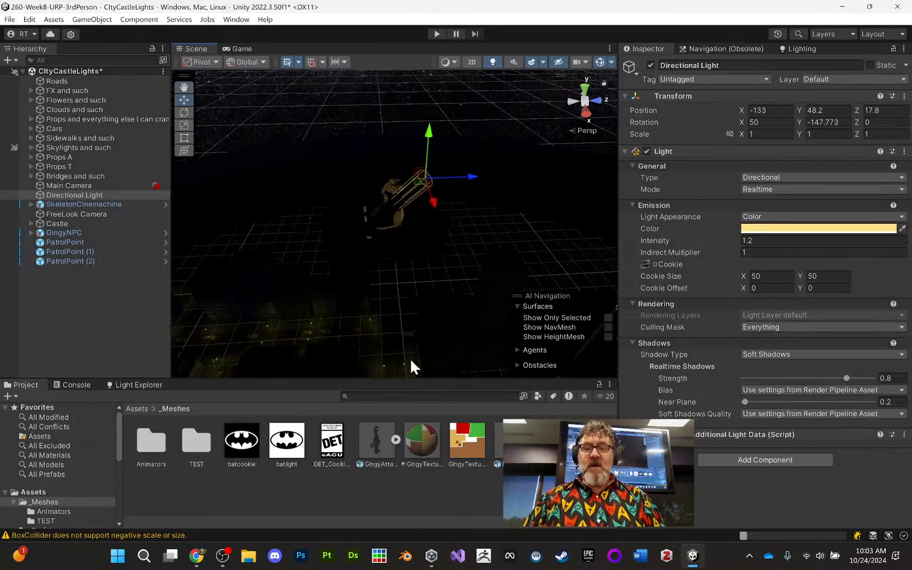
{"action": "middle_click_drag", "start_coordinate": [401, 275], "coordinate": [385, 357]}
{"action": "left_click_drag", "start_coordinate": [411, 301], "coordinate": [428, 358]}
{"action": "left_click_drag", "start_coordinate": [470, 329], "coordinate": [502, 343]}
{"action": "right_click_drag", "start_coordinate": [385, 352], "coordinate": [389, 307], "text": "alt"}
{"action": "left_click_drag", "start_coordinate": [390, 307], "coordinate": [344, 318], "text": "alt"}
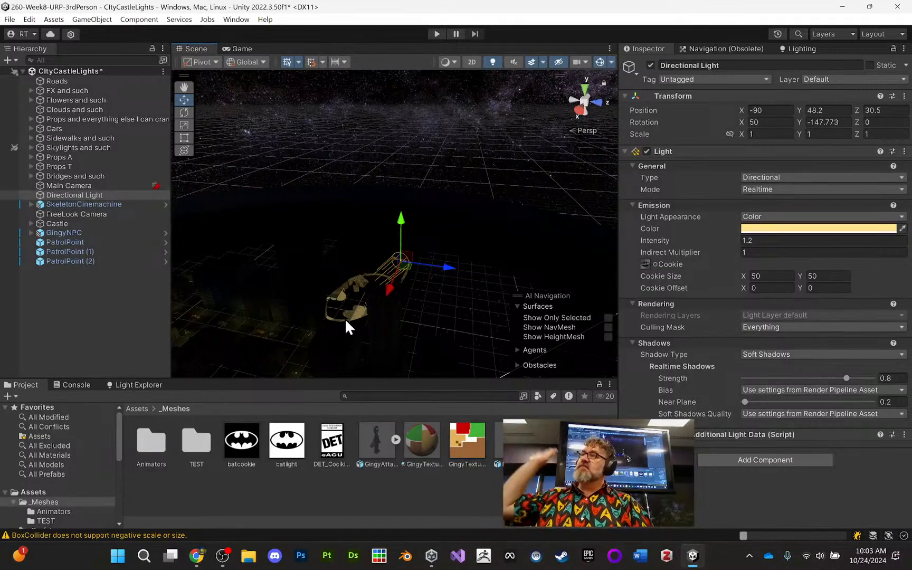
- Move the Directional Light to X -75 and check the bat projection from several angles
{"action": "left_click_drag", "start_coordinate": [389, 288], "coordinate": [409, 363]}
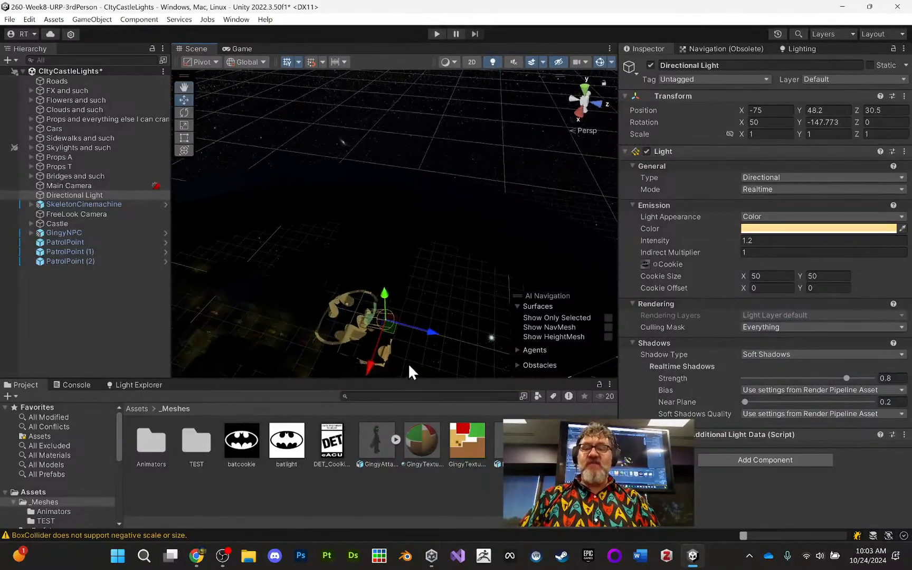
{"action": "middle_click_drag", "start_coordinate": [386, 349], "coordinate": [417, 296]}
{"action": "mouse_move", "coordinate": [380, 340]}
{"action": "right_mouse_down", "text": "alt"}
{"action": "mouse_move", "coordinate": [373, 380]}
{"action": "mouse_move", "coordinate": [381, 356]}
{"action": "right_mouse_up", "text": "alt"}
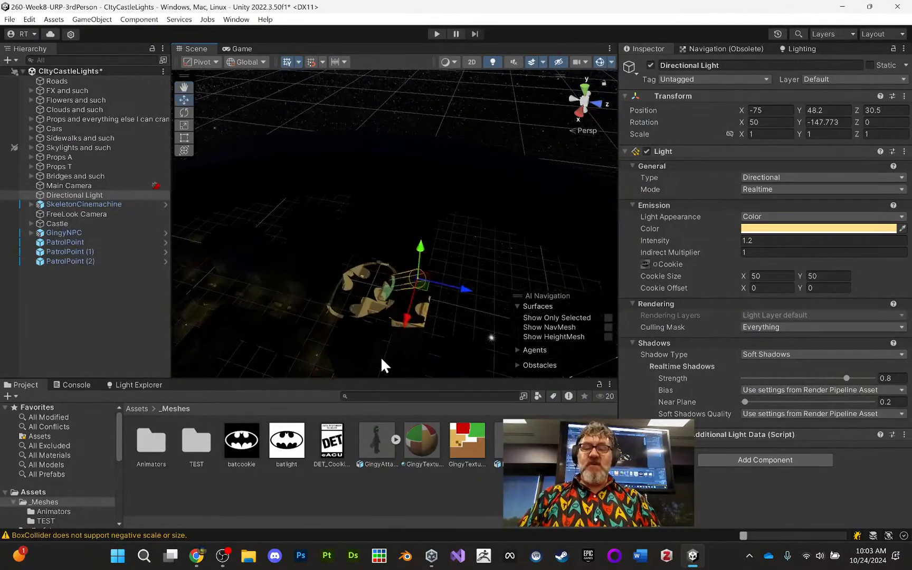
{"action": "left_click_drag", "start_coordinate": [381, 356], "coordinate": [444, 332], "text": "alt"}
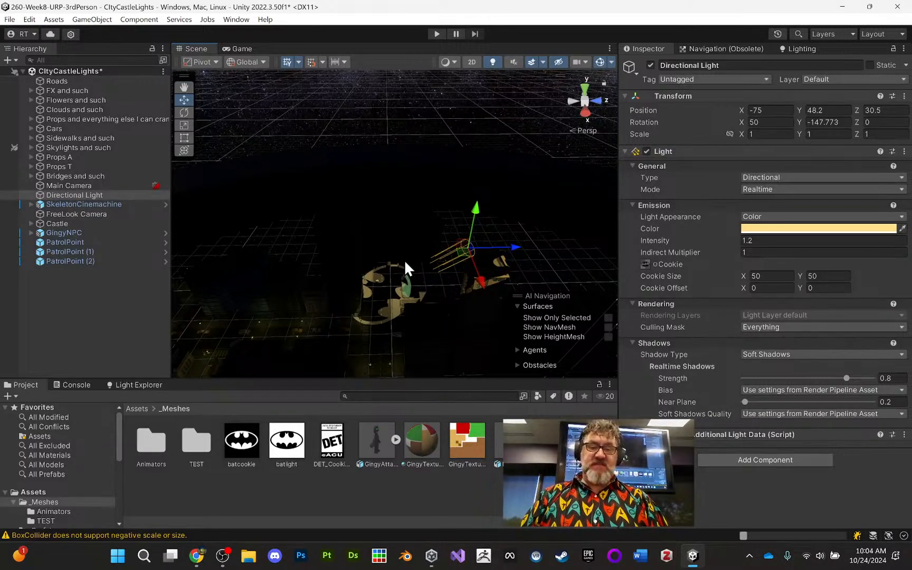
{"action": "middle_click_drag", "start_coordinate": [404, 259], "coordinate": [411, 272]}
{"action": "right_click_drag", "start_coordinate": [411, 272], "coordinate": [395, 301], "text": "alt"}
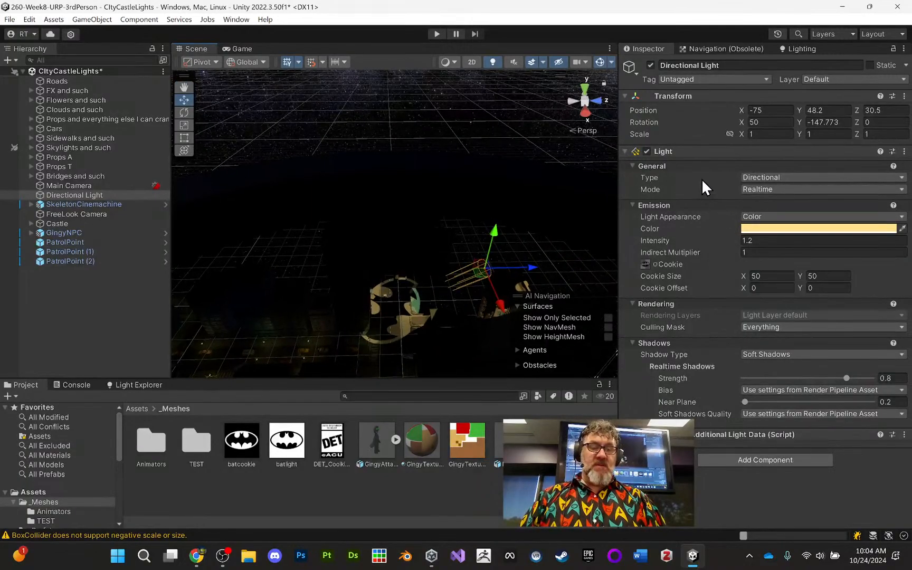
- Set the Directional Light's mode to Mixed and check the bat projection in the scene
{"action": "left_click", "coordinate": [777, 186]}
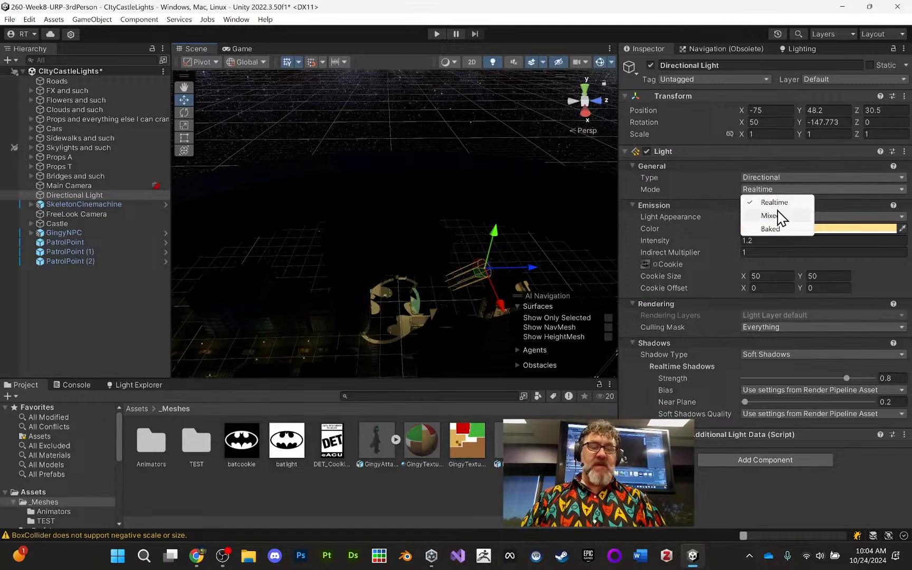
{"action": "left_click", "coordinate": [779, 217]}
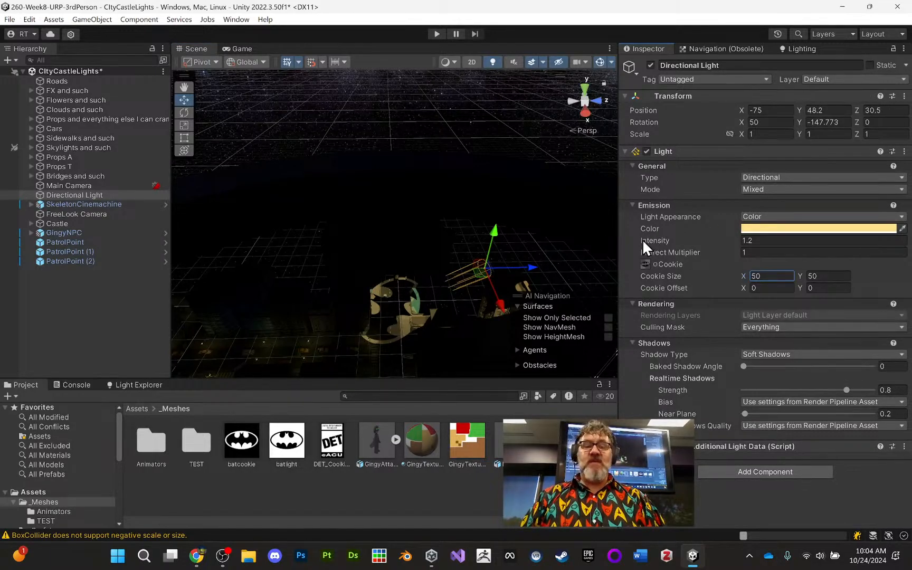
{"action": "left_click_drag", "start_coordinate": [495, 265], "coordinate": [514, 317], "text": "alt"}
{"action": "middle_click_drag", "start_coordinate": [475, 256], "coordinate": [477, 211]}
{"action": "right_click_drag", "start_coordinate": [470, 243], "coordinate": [490, 345], "text": "alt"}
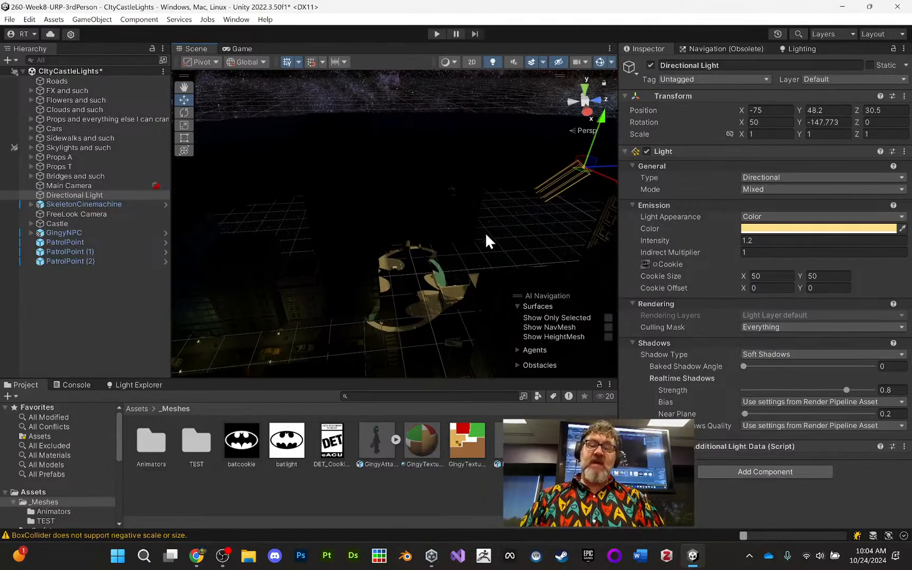
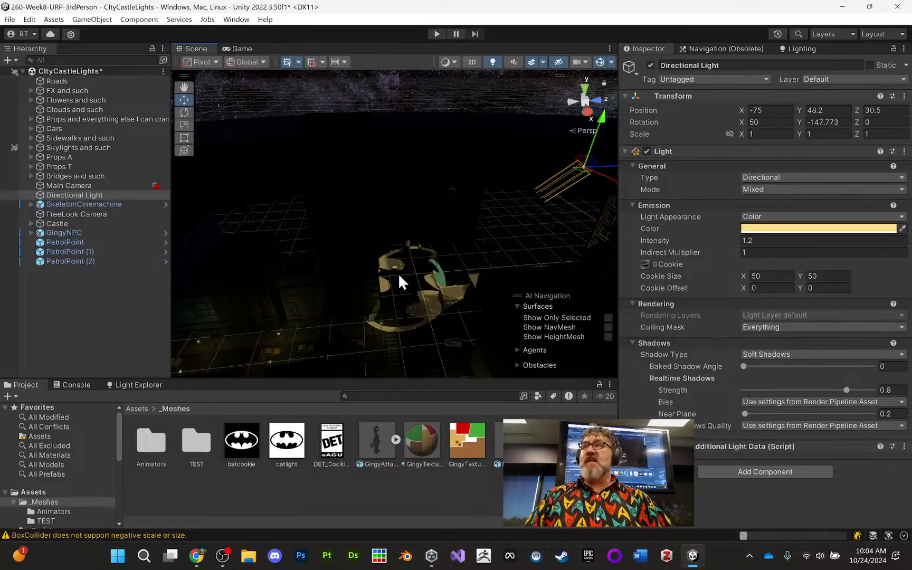
- Search the scene hierarchy for the street lamps using "lamp" and "stree", and clear the filter
{"action": "scroll", "coordinate": [482, 272], "scroll_direction": "up", "scroll_amount": 4}
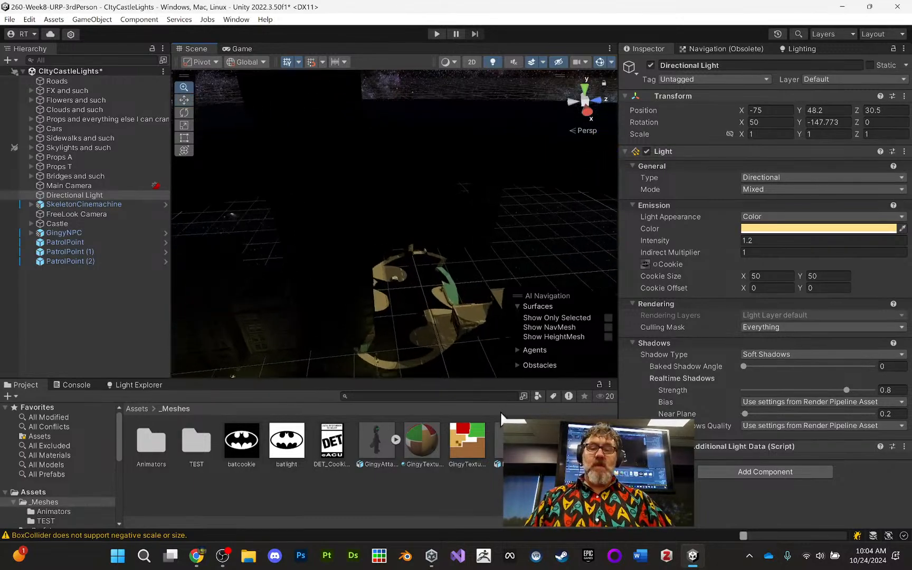
{"action": "scroll", "coordinate": [514, 255], "scroll_direction": "down", "scroll_amount": 4}
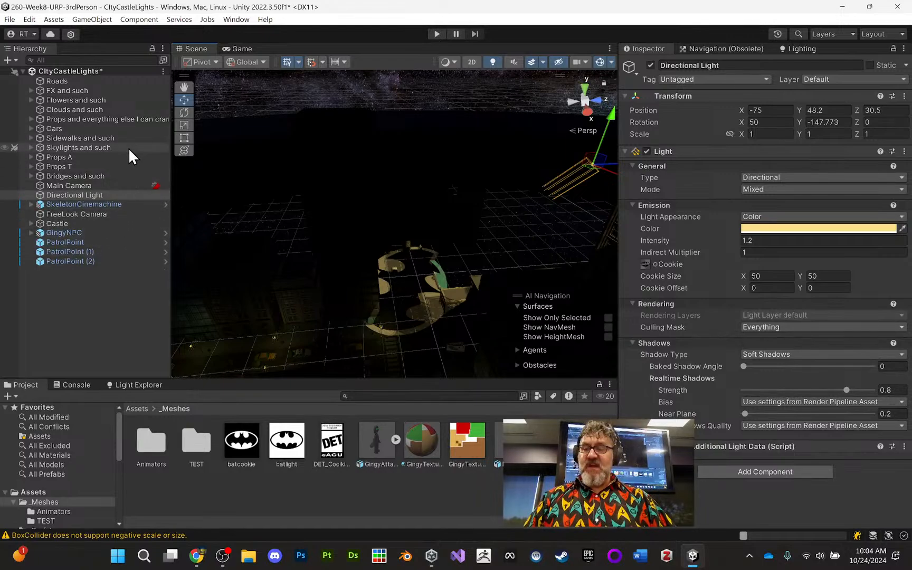
{"action": "left_click", "coordinate": [95, 59]}
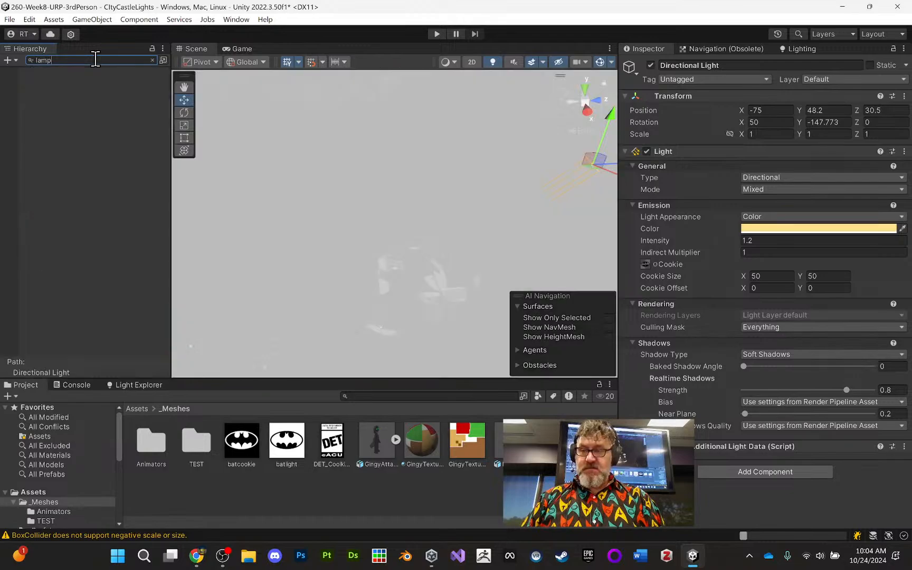
{"action": "type", "text": "stree"}
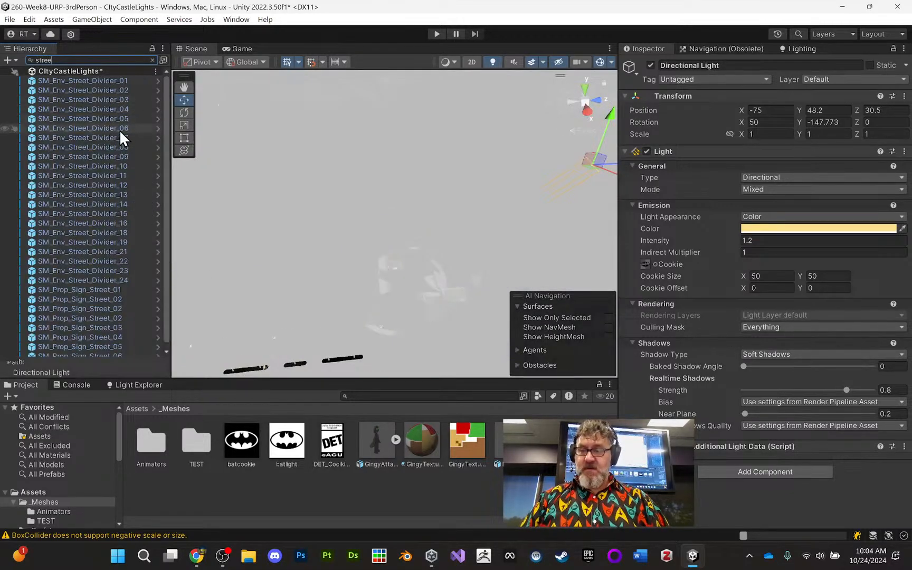
{"action": "scroll", "coordinate": [116, 135], "scroll_direction": "down", "scroll_amount": 2}
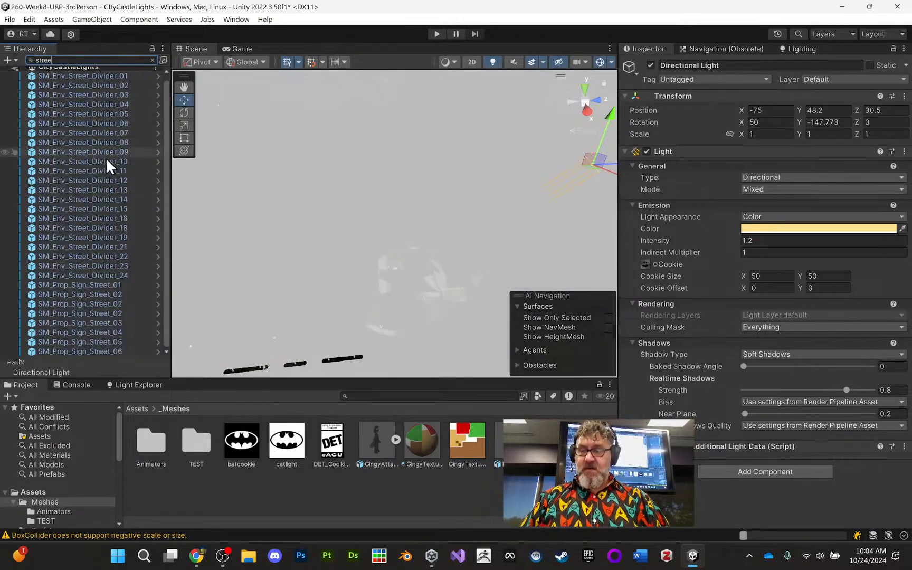
{"action": "scroll", "coordinate": [164, 114], "scroll_direction": "up", "scroll_amount": 2}
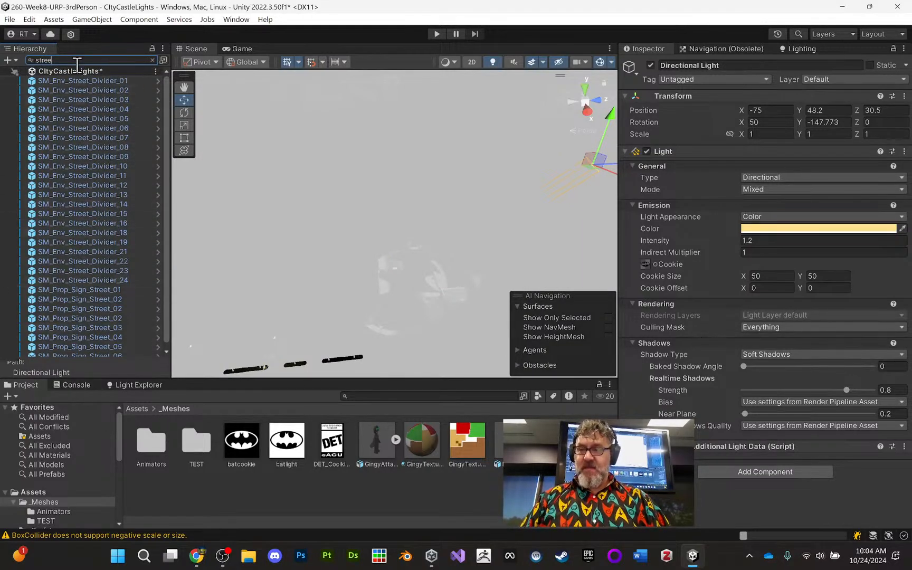
{"action": "key", "text": "BackSpace"}
{"action": "key", "text": "BackSpace"}
{"action": "key", "text": "BackSpace"}
{"action": "key", "text": "BackSpace"}
{"action": "key", "text": "BackSpace"}
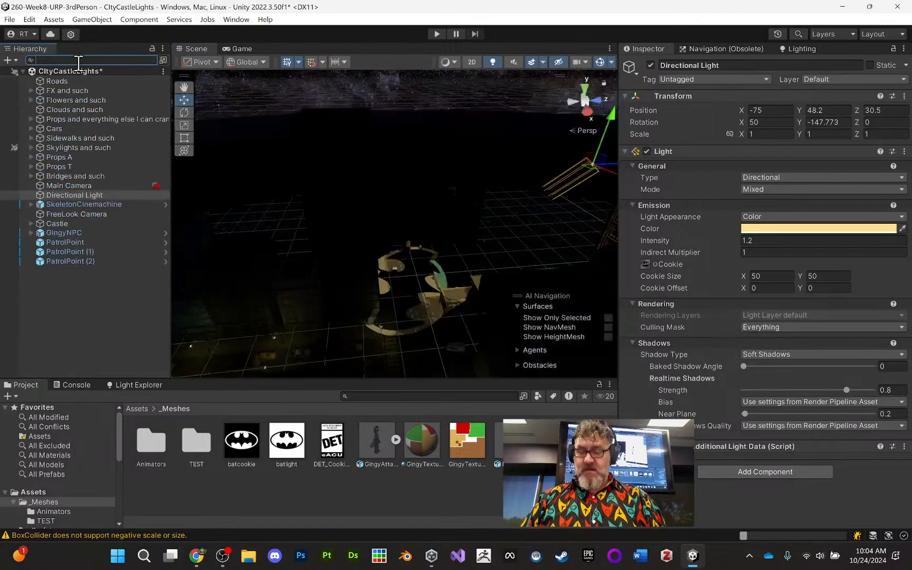
- Filter the scene hierarchy by "pole" and open the prefab of SM_Prop_LightPole_Base_17 for editing
{"action": "type", "text": "pole"}
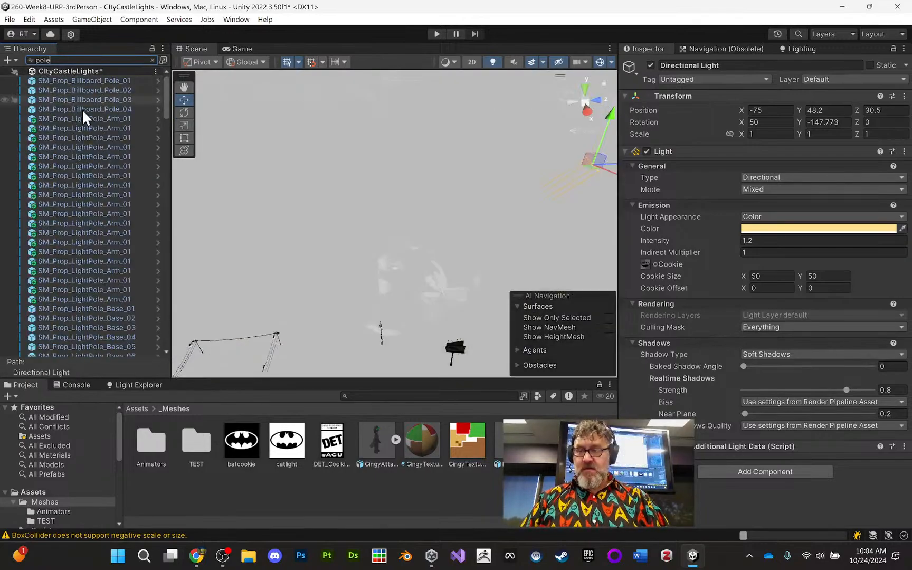
{"action": "scroll", "coordinate": [88, 185], "scroll_direction": "down", "scroll_amount": 2}
{"action": "scroll", "coordinate": [88, 185], "scroll_direction": "down", "scroll_amount": 2}
{"action": "left_click", "coordinate": [97, 121]}
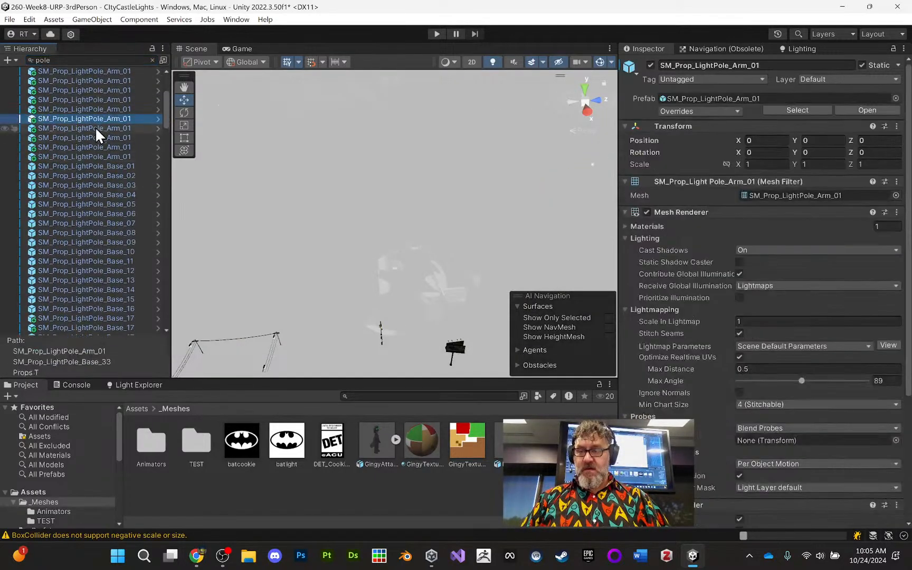
{"action": "scroll", "coordinate": [98, 197], "scroll_direction": "down", "scroll_amount": 8}
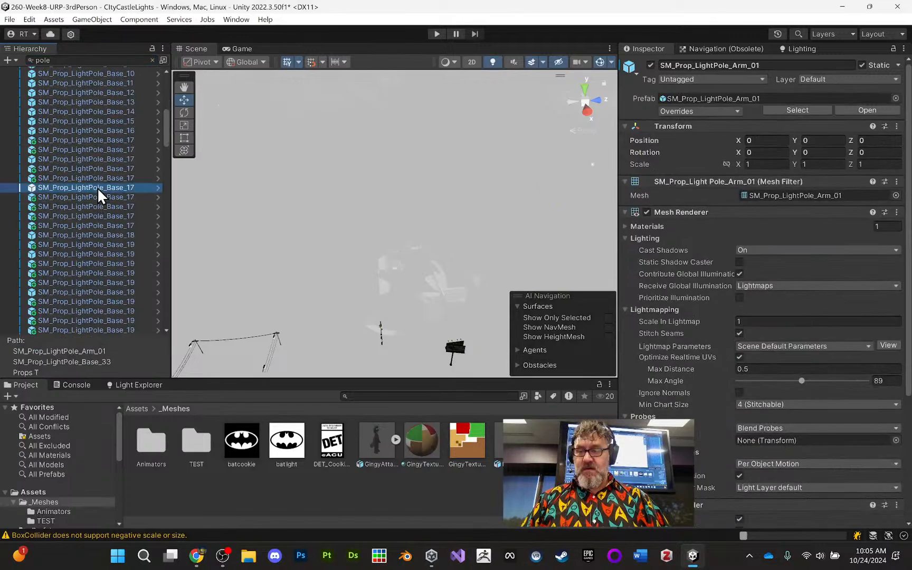
{"action": "left_click", "coordinate": [97, 188]}
{"action": "left_click", "coordinate": [157, 188]}
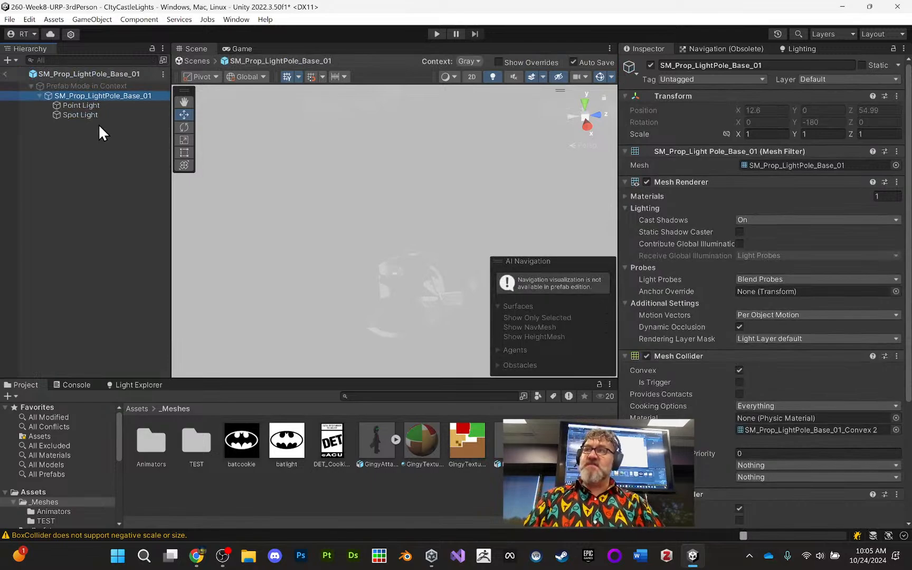
- Set the mode of the light pole prefab's Point Light to Realtime
{"action": "left_click", "coordinate": [98, 107]}
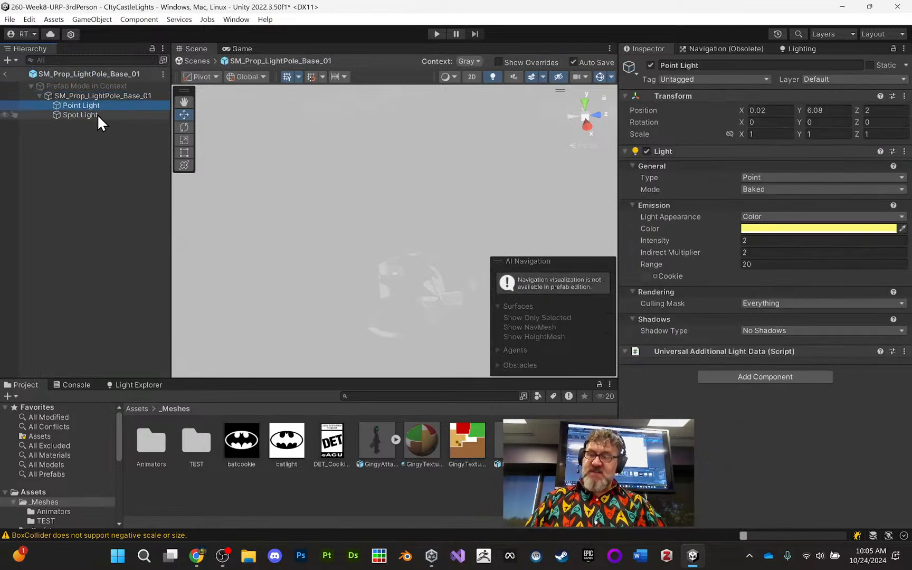
{"action": "left_click", "coordinate": [97, 116], "text": "shift"}
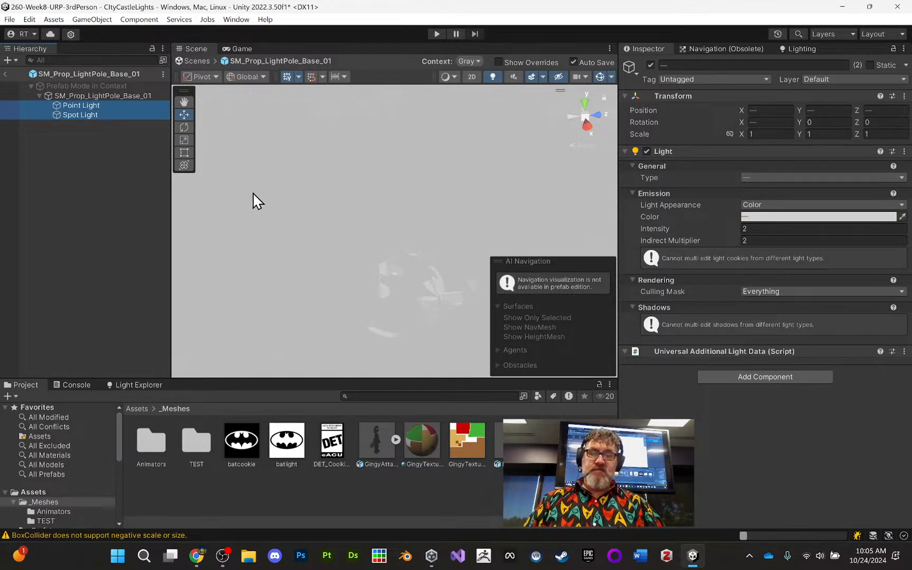
{"action": "left_click", "coordinate": [92, 107]}
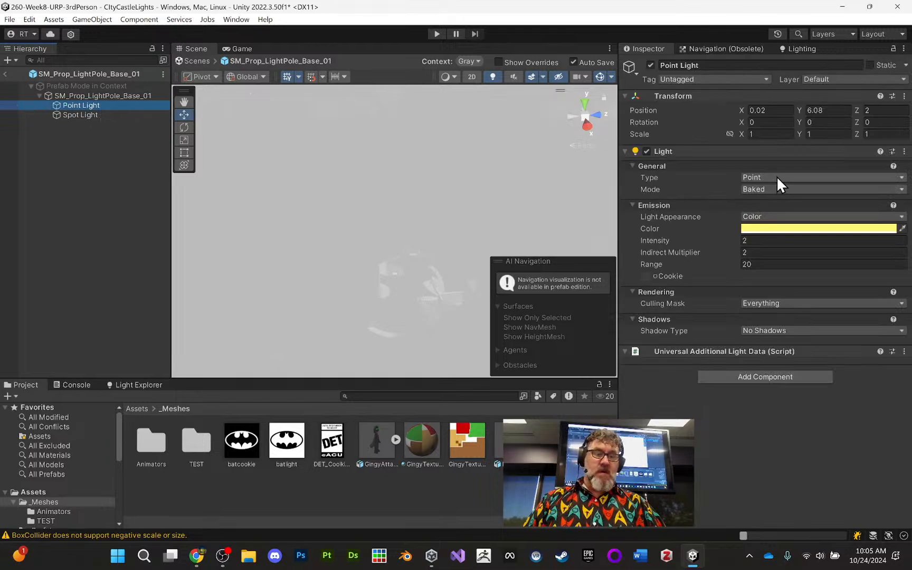
{"action": "left_click", "coordinate": [774, 189]}
{"action": "left_click", "coordinate": [776, 203]}
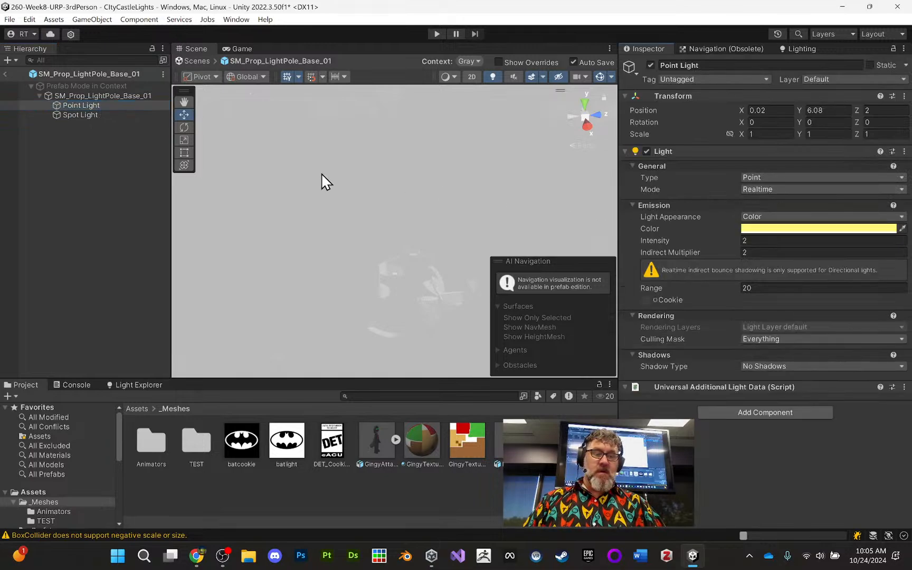
- Set the mode of the light pole prefab's Spot Light to Realtime and return to the city scene
{"action": "left_click", "coordinate": [82, 116]}
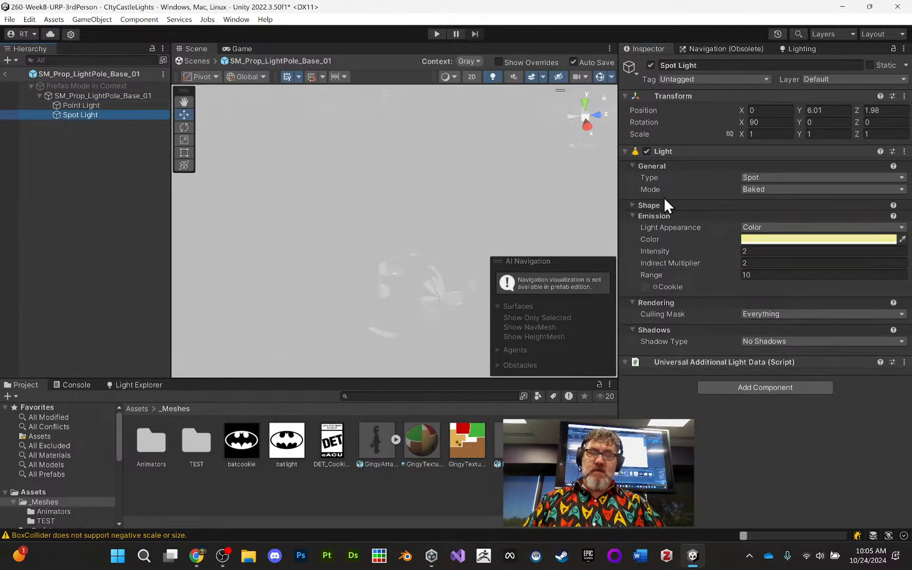
{"action": "left_click", "coordinate": [762, 190]}
{"action": "left_click", "coordinate": [770, 203]}
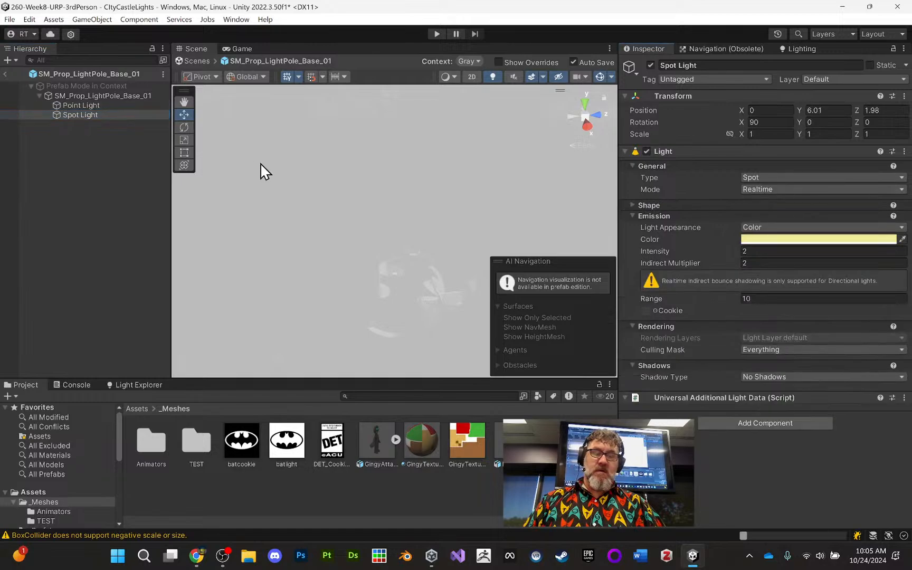
{"action": "left_click", "coordinate": [6, 74]}
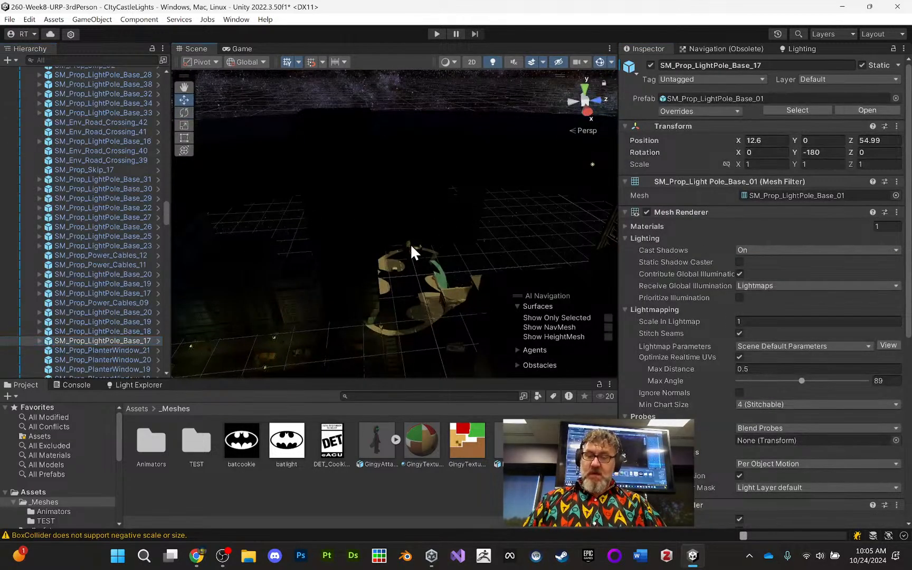
- Examine the bat projection and the lighting of the surrounding streets from several angles and distances
{"action": "left_click_drag", "start_coordinate": [411, 248], "coordinate": [389, 228], "text": "alt"}
{"action": "right_click_drag", "start_coordinate": [390, 228], "coordinate": [393, 549], "text": "alt"}
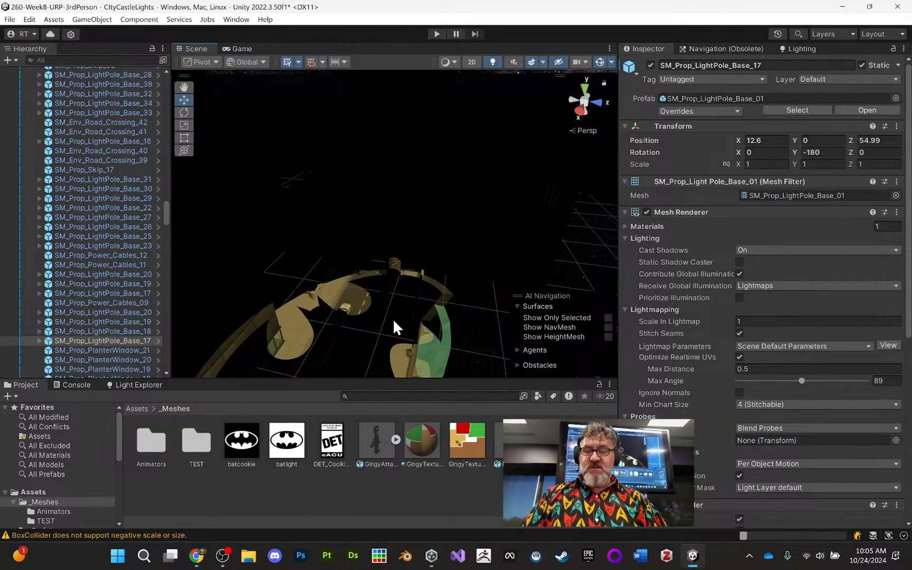
{"action": "left_click_drag", "start_coordinate": [370, 316], "coordinate": [391, 321], "text": "alt"}
{"action": "middle_click_drag", "start_coordinate": [392, 321], "coordinate": [387, 279]}
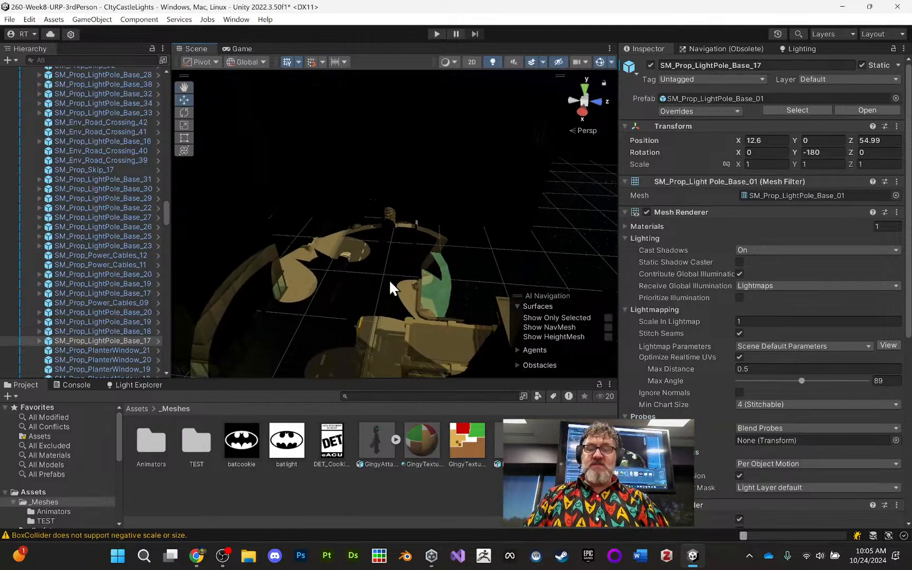
{"action": "right_click_drag", "start_coordinate": [389, 279], "coordinate": [362, 372], "text": "alt"}
{"action": "middle_click_drag", "start_coordinate": [397, 315], "coordinate": [381, 337]}
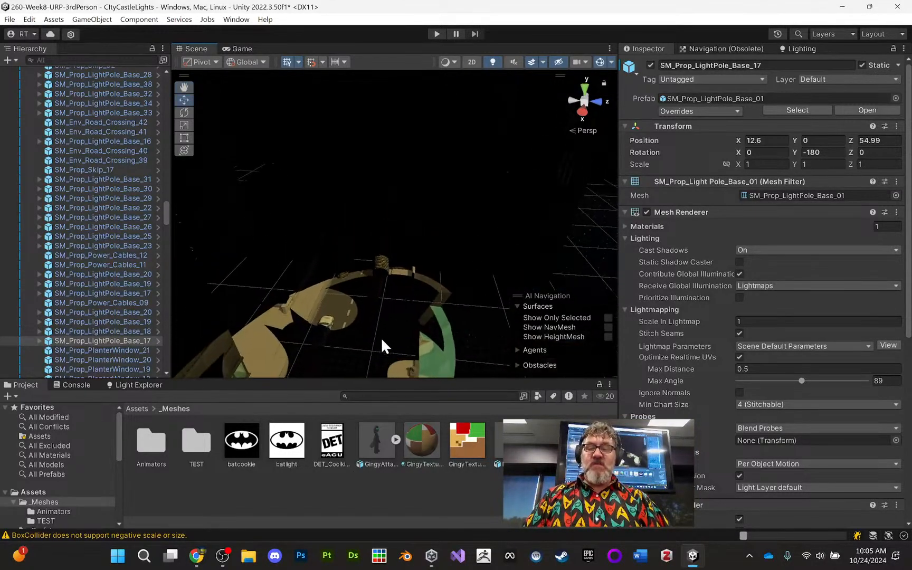
{"action": "left_click_drag", "start_coordinate": [381, 338], "coordinate": [381, 350], "text": "alt"}
{"action": "middle_click_drag", "start_coordinate": [392, 340], "coordinate": [363, 284]}
{"action": "right_click_drag", "start_coordinate": [364, 286], "coordinate": [375, 515], "text": "alt"}
{"action": "left_click_drag", "start_coordinate": [327, 371], "coordinate": [365, 335], "text": "alt"}
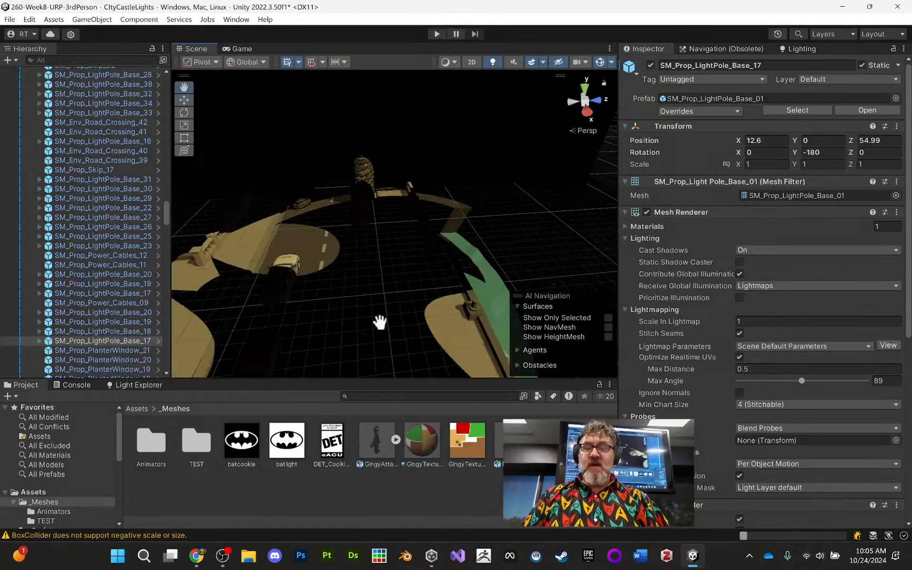
{"action": "middle_click_drag", "start_coordinate": [387, 237], "coordinate": [369, 364]}
{"action": "right_click_drag", "start_coordinate": [379, 341], "coordinate": [376, 298], "text": "alt"}
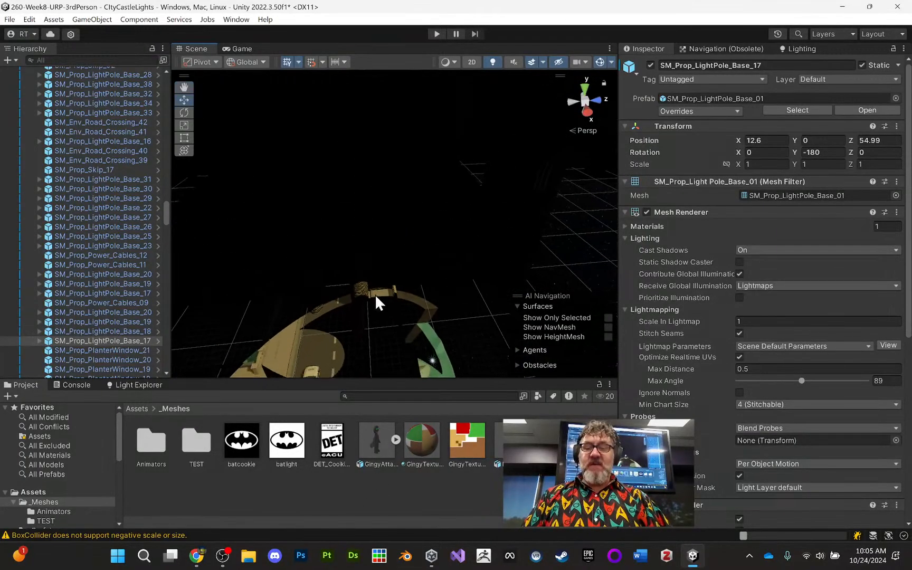
{"action": "left_click_drag", "start_coordinate": [375, 297], "coordinate": [375, 289], "text": "alt"}
{"action": "middle_click_drag", "start_coordinate": [372, 289], "coordinate": [360, 264]}
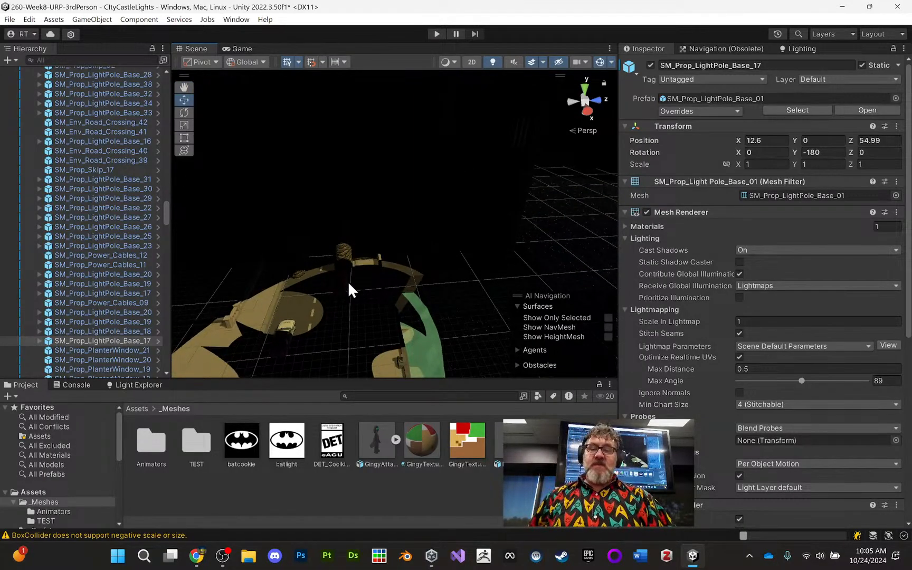
{"action": "middle_click_drag", "start_coordinate": [349, 274], "coordinate": [364, 226]}
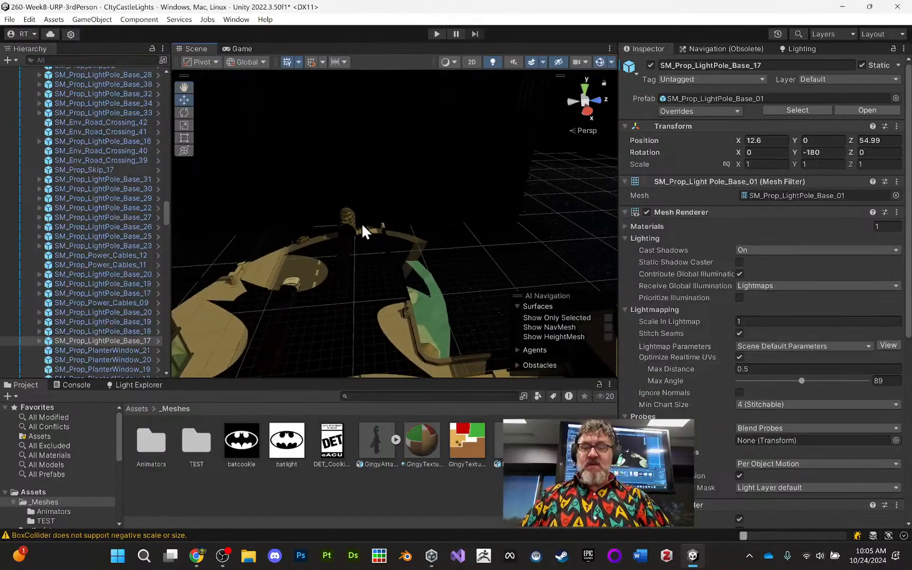
{"action": "right_click_drag", "start_coordinate": [363, 226], "coordinate": [375, 347], "text": "alt"}
{"action": "mouse_move", "coordinate": [375, 264]}
{"action": "middle_mouse_down"}
{"action": "mouse_move", "coordinate": [413, 356]}
{"action": "mouse_move", "coordinate": [384, 280]}
{"action": "middle_mouse_up"}
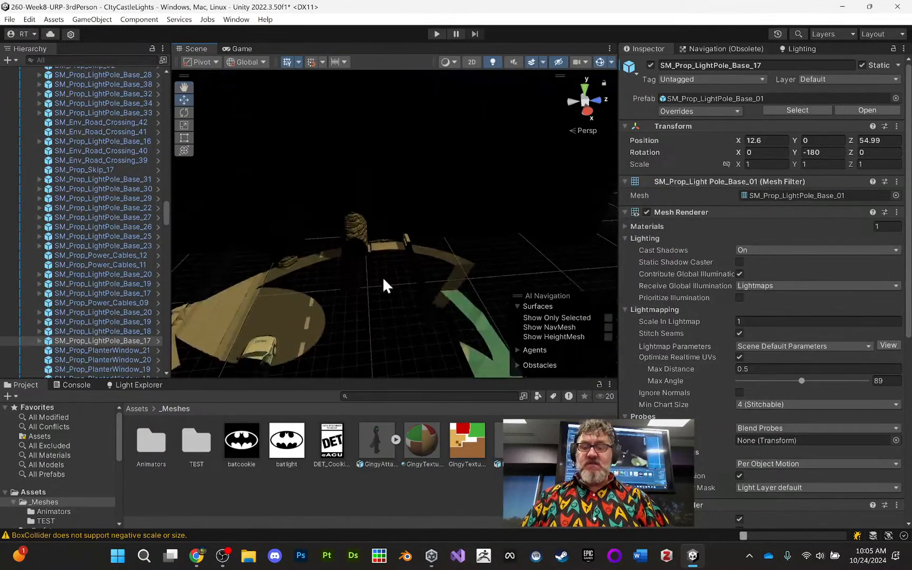
{"action": "middle_click_drag", "start_coordinate": [378, 237], "coordinate": [422, 228]}
{"action": "scroll", "coordinate": [370, 297], "scroll_direction": "up", "scroll_amount": 4}
{"action": "left_click_drag", "start_coordinate": [421, 228], "coordinate": [409, 232], "text": "alt"}
{"action": "middle_click_drag", "start_coordinate": [408, 233], "coordinate": [395, 273]}
{"action": "left_click_drag", "start_coordinate": [395, 274], "coordinate": [376, 283], "text": "alt"}
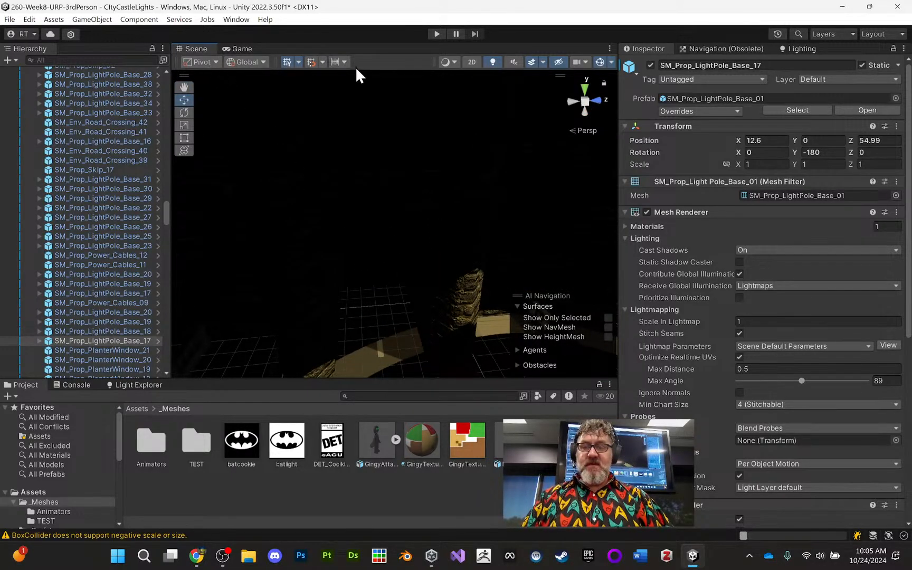
- Preview the scene in Wireframe, Shaded Wireframe and realtime global illumination Albedo, and return the view to Shaded
{"action": "left_click", "coordinate": [453, 62]}
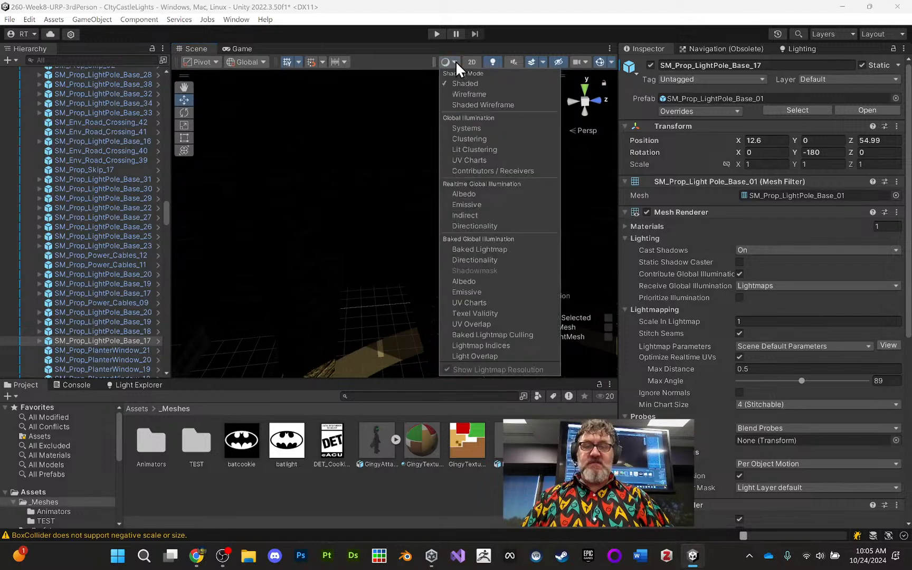
{"action": "left_click", "coordinate": [477, 101]}
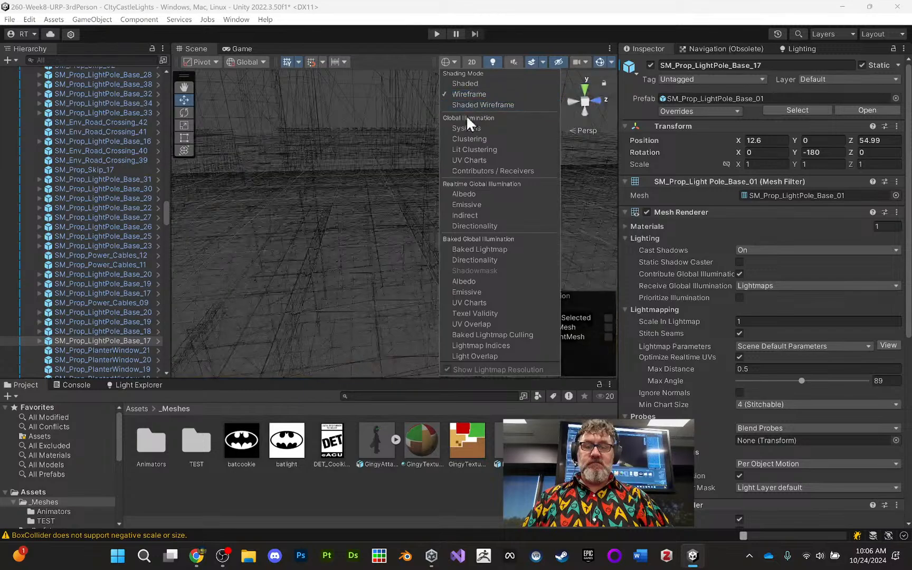
{"action": "left_click", "coordinate": [454, 62]}
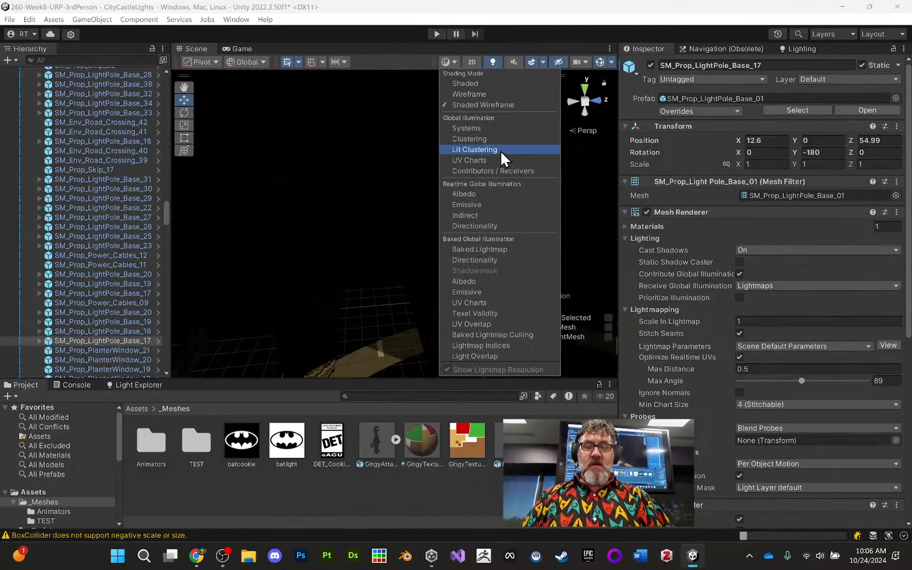
{"action": "left_click", "coordinate": [503, 195]}
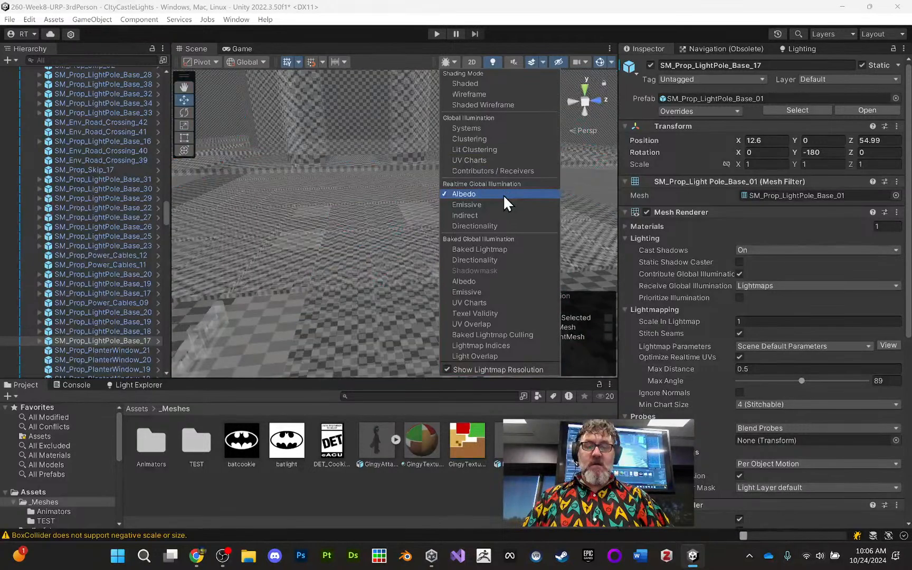
{"action": "left_click", "coordinate": [483, 84]}
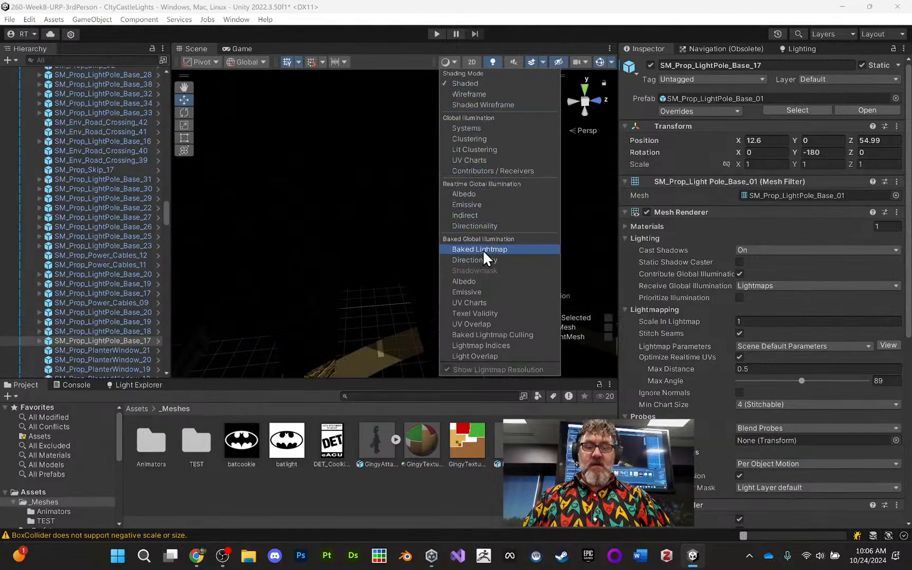
- Inspect the dark area around the stone tower and select the floor tile Floor_1_New (12)
{"action": "mouse_move", "coordinate": [379, 184]}
{"action": "middle_mouse_down"}
{"action": "mouse_move", "coordinate": [387, 222]}
{"action": "mouse_move", "coordinate": [411, 202]}
{"action": "middle_mouse_up"}
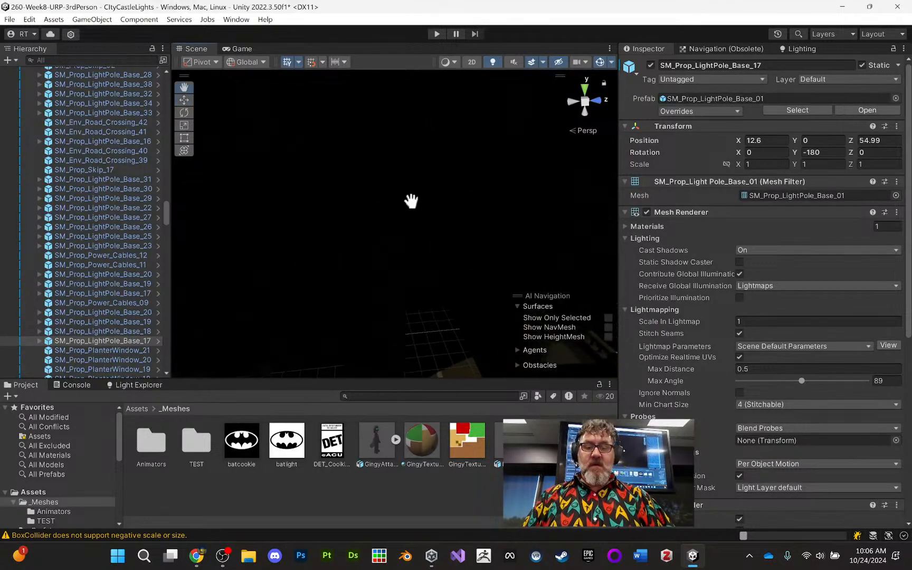
{"action": "mouse_move", "coordinate": [412, 201]}
{"action": "right_mouse_down", "text": "alt"}
{"action": "mouse_move", "coordinate": [397, 236]}
{"action": "mouse_move", "coordinate": [404, 256]}
{"action": "right_mouse_up", "text": "alt"}
{"action": "middle_click_drag", "start_coordinate": [404, 255], "coordinate": [368, 209]}
{"action": "right_click_drag", "start_coordinate": [368, 209], "coordinate": [359, 254], "text": "alt"}
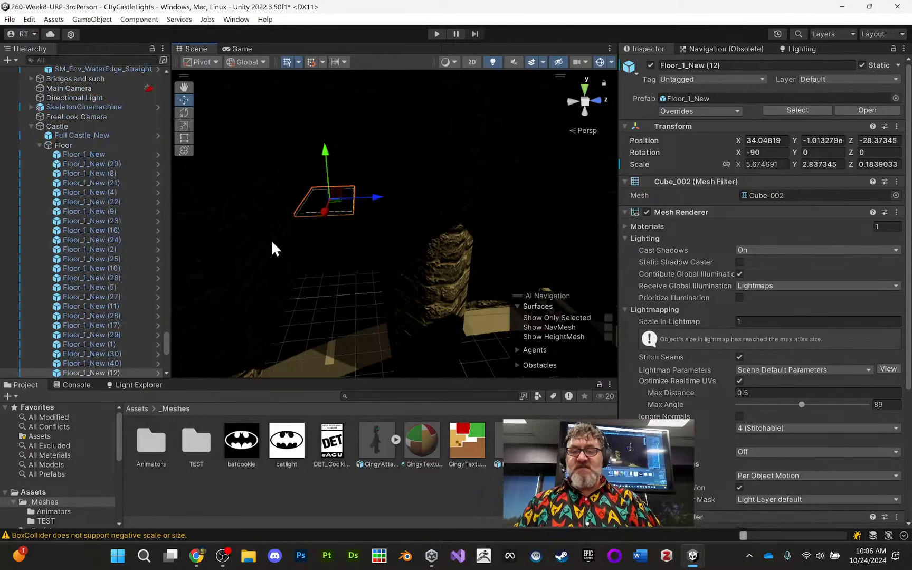
{"action": "left_click_drag", "start_coordinate": [323, 223], "coordinate": [214, 204], "text": "alt"}
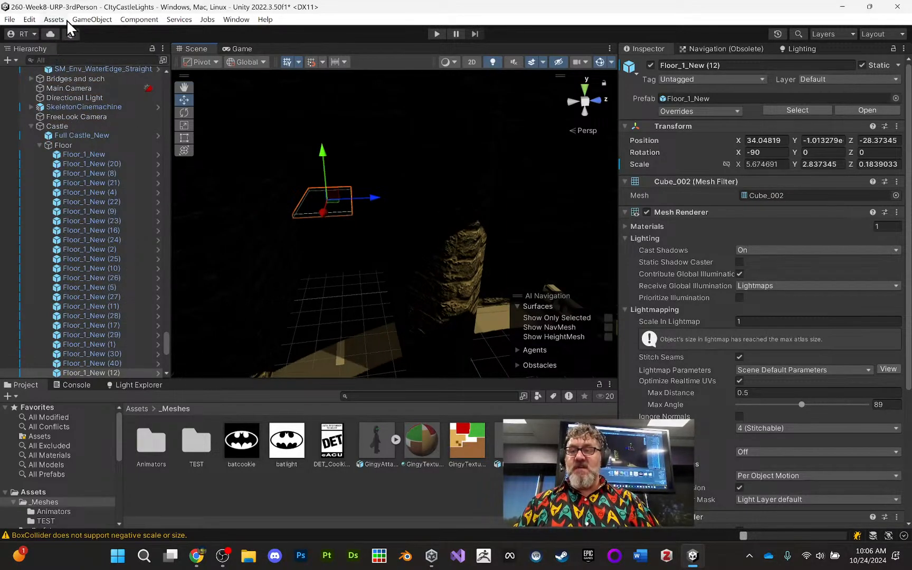
- Add a Point Light to the dark castle interior and place it at about Y 3.12, Z -5.81
{"action": "left_click", "coordinate": [86, 20]}
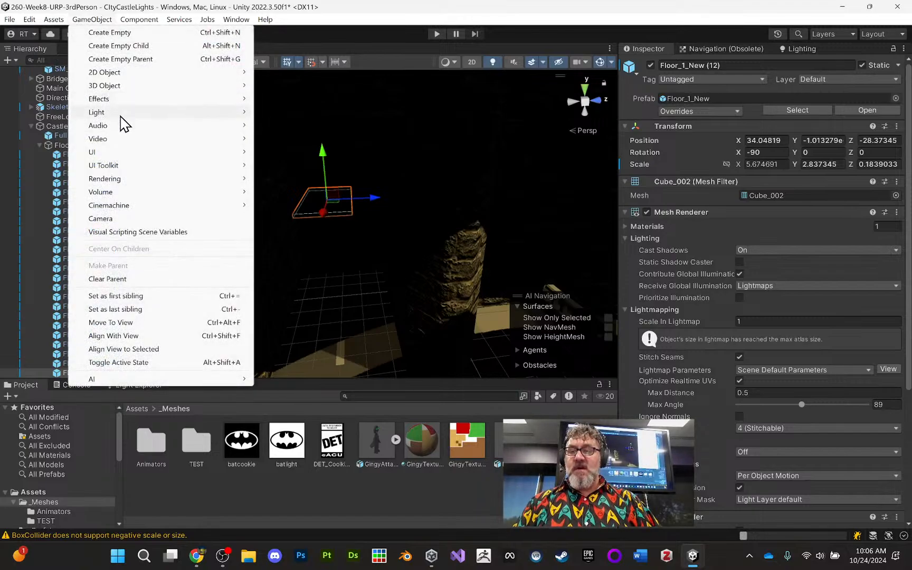
{"action": "mouse_move", "coordinate": [124, 123]}
{"action": "left_click", "coordinate": [293, 127]}
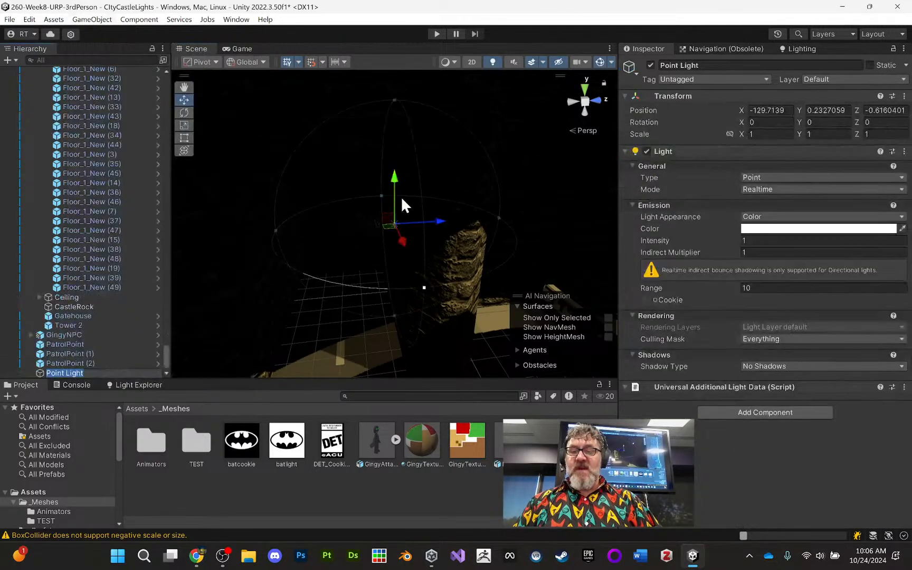
{"action": "left_click_drag", "start_coordinate": [393, 178], "coordinate": [380, 119]}
{"action": "left_click_drag", "start_coordinate": [444, 165], "coordinate": [369, 168]}
{"action": "left_click_drag", "start_coordinate": [325, 121], "coordinate": [328, 147]}
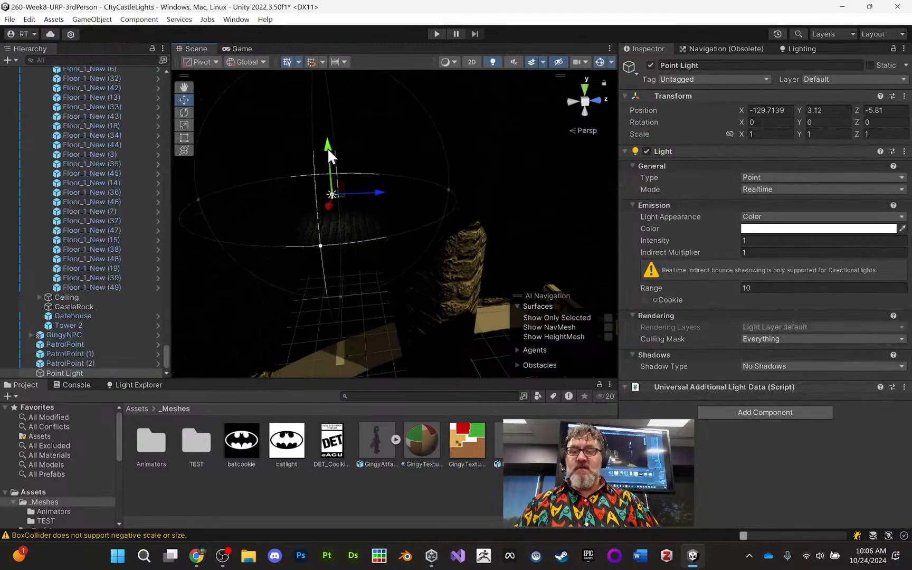
{"action": "key", "text": "f"}
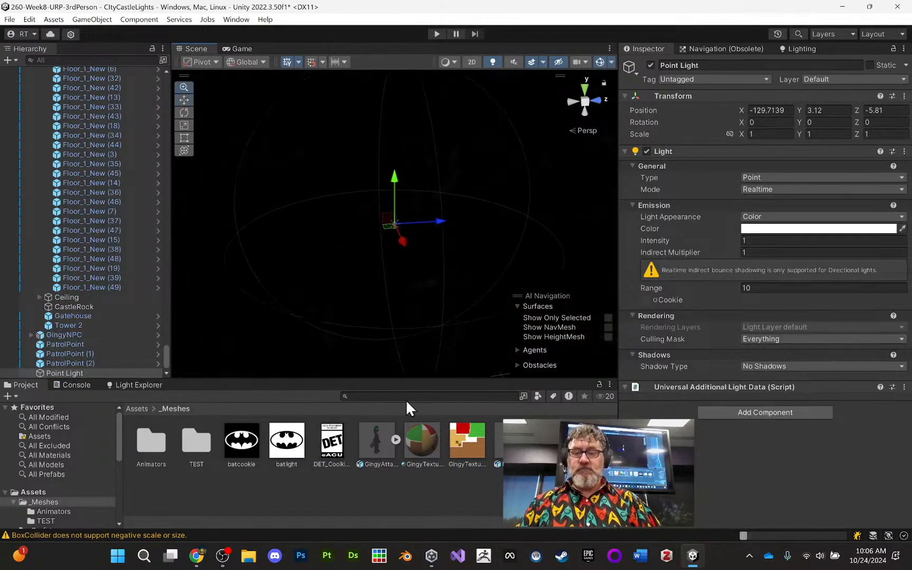
- Set the Point Light's intensity to 50, indirect multiplier to 20 and range to 100
{"action": "scroll", "coordinate": [372, 362], "scroll_direction": "up", "scroll_amount": 5}
{"action": "left_click_drag", "start_coordinate": [372, 362], "coordinate": [395, 181], "text": "alt"}
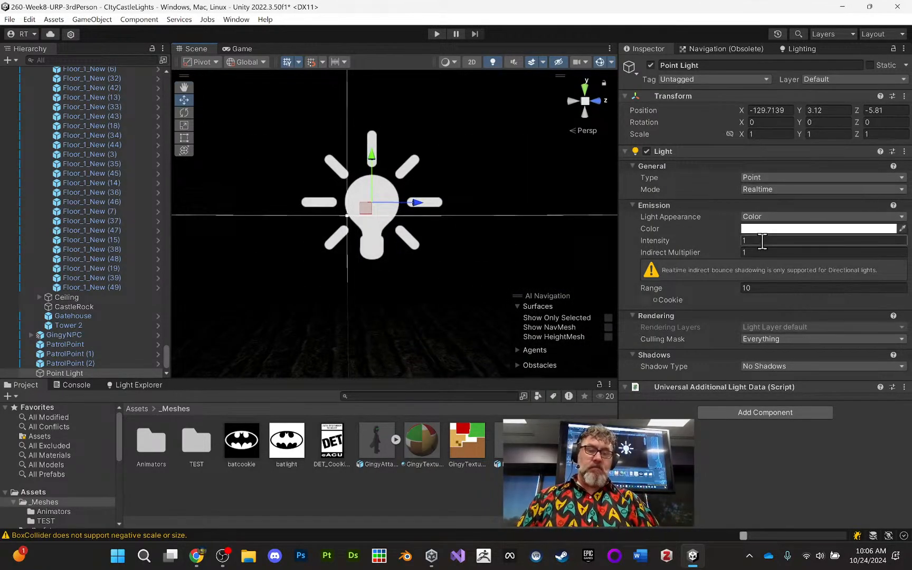
{"action": "type", "text": "0"}
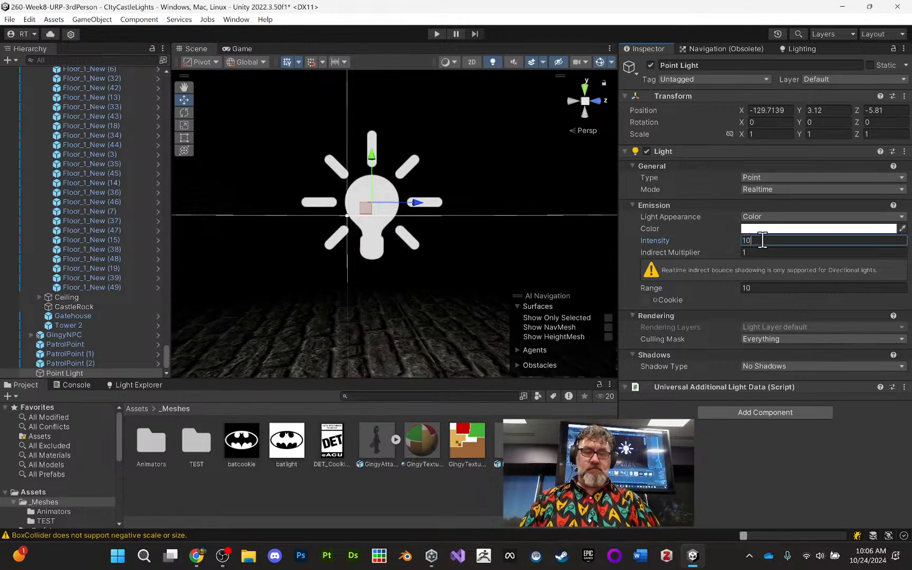
{"action": "left_click", "coordinate": [769, 288]}
{"action": "type", "text": "100"}
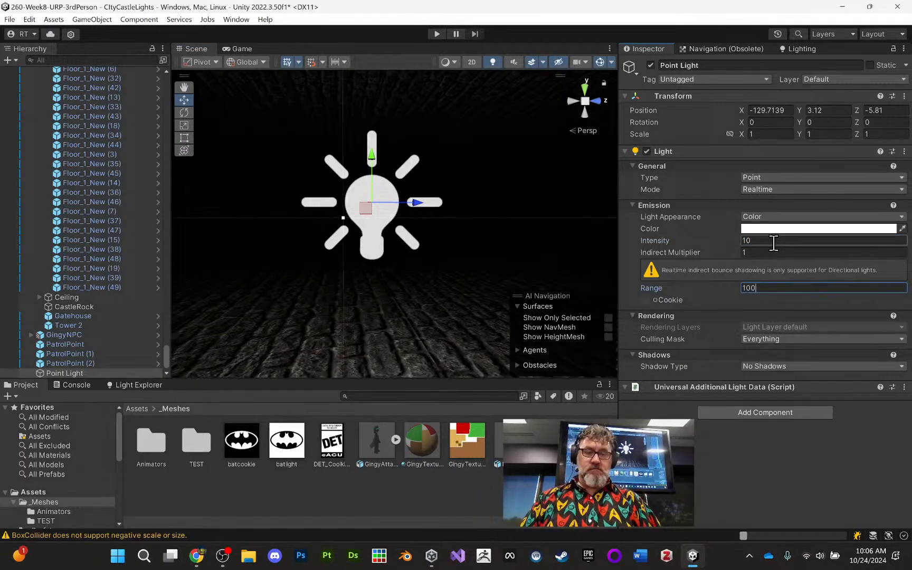
{"action": "type", "text": "50"}
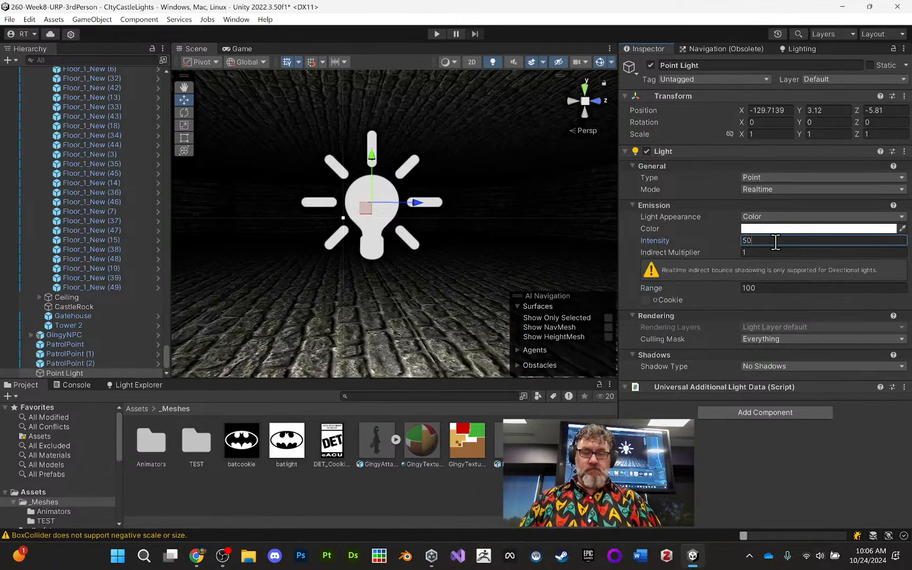
{"action": "left_click", "coordinate": [781, 252]}
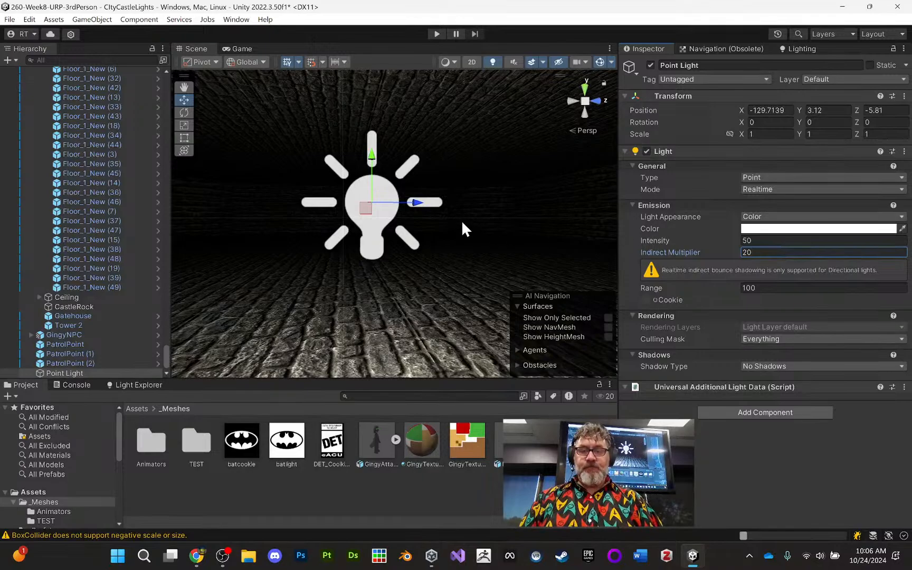
- Shift the Point Light along X to about -131 and examine how it lights the castle room
{"action": "left_click_drag", "start_coordinate": [462, 222], "coordinate": [338, 240], "text": "alt"}
{"action": "middle_click_drag", "start_coordinate": [338, 240], "coordinate": [226, 240]}
{"action": "left_click_drag", "start_coordinate": [226, 241], "coordinate": [360, 212], "text": "alt"}
{"action": "left_click_drag", "start_coordinate": [241, 199], "coordinate": [388, 189]}
{"action": "middle_click_drag", "start_coordinate": [390, 193], "coordinate": [384, 242]}
{"action": "left_click_drag", "start_coordinate": [401, 231], "coordinate": [508, 199], "text": "alt"}
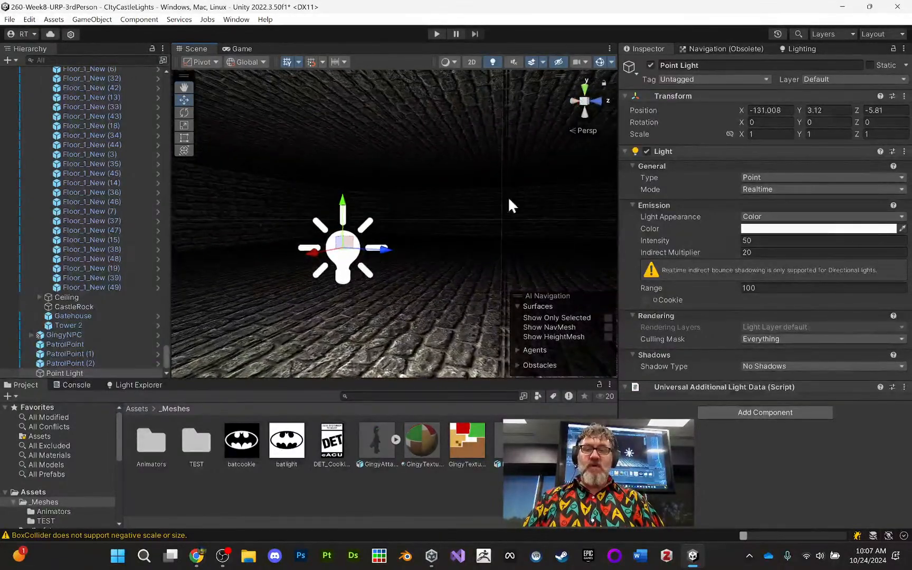
{"action": "middle_click_drag", "start_coordinate": [441, 218], "coordinate": [449, 245]}
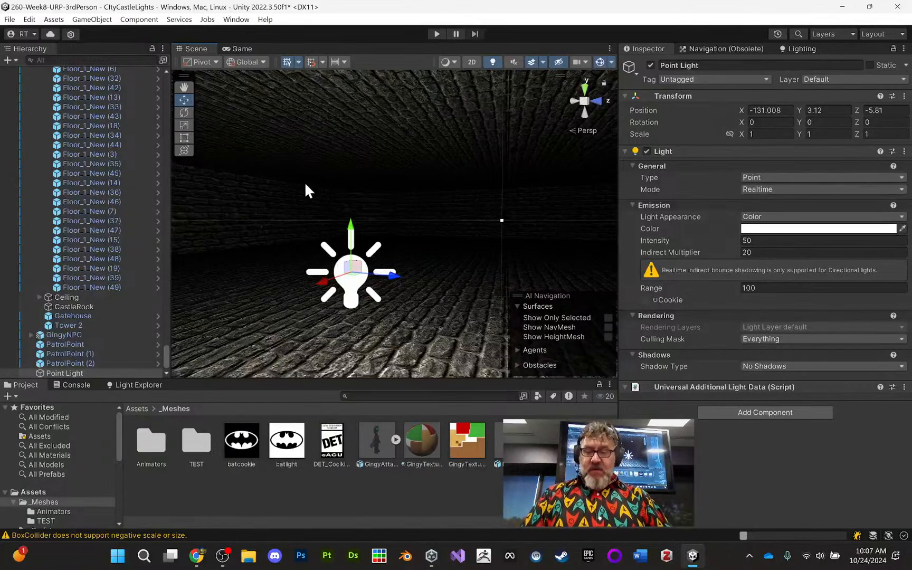
{"action": "mouse_move", "coordinate": [364, 186]}
{"action": "middle_mouse_down"}
{"action": "mouse_move", "coordinate": [364, 208]}
{"action": "mouse_move", "coordinate": [378, 190]}
{"action": "middle_mouse_up"}
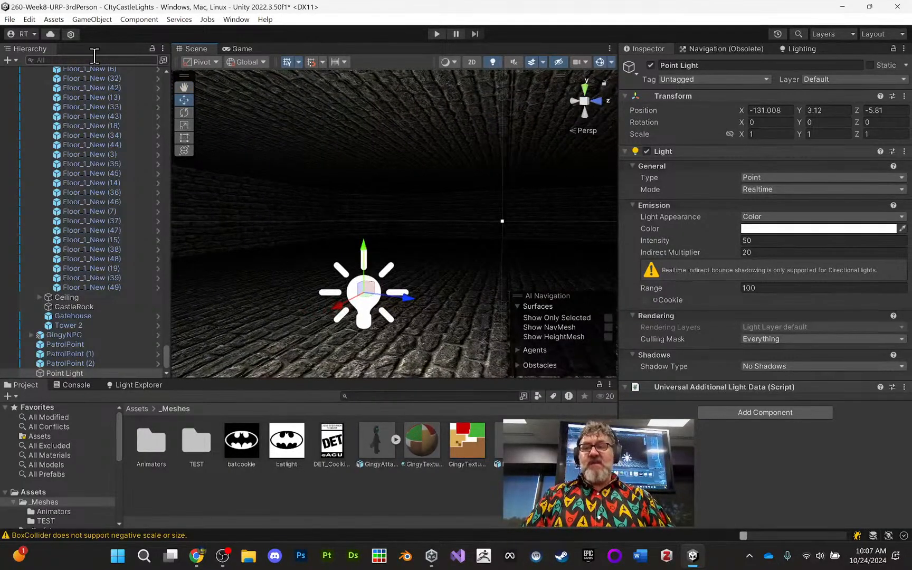
- Add an Area Light near the Point Light and raise it to about Y 4.35
{"action": "left_click", "coordinate": [100, 21]}
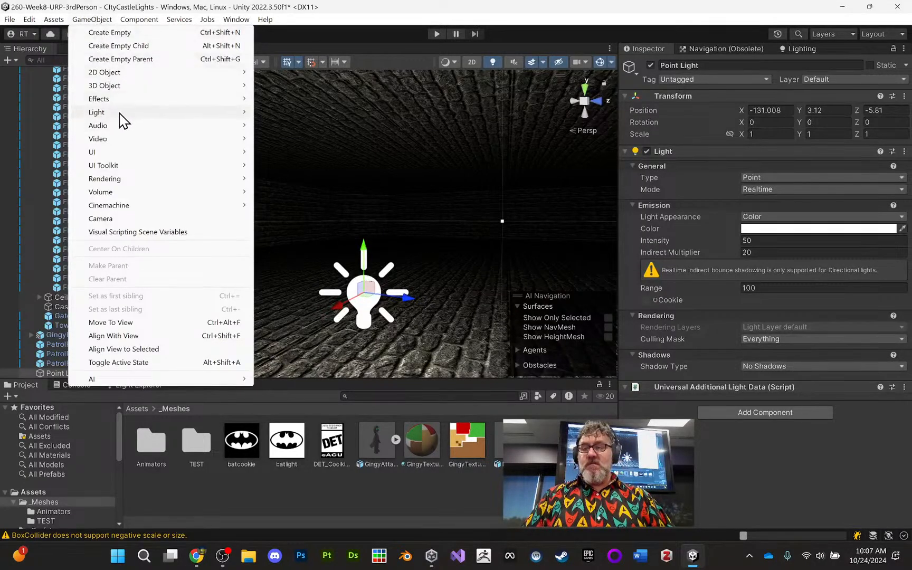
{"action": "mouse_move", "coordinate": [120, 114]}
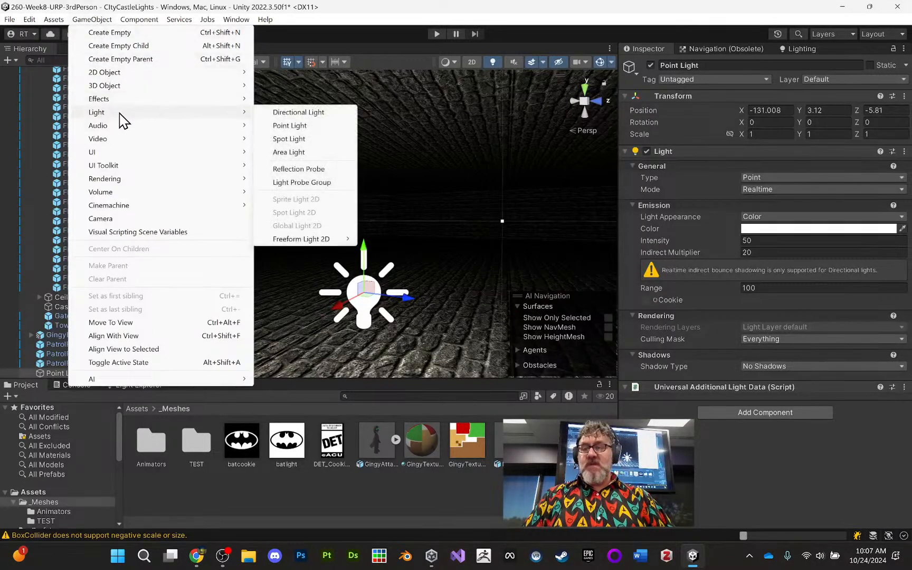
{"action": "left_click", "coordinate": [300, 155]}
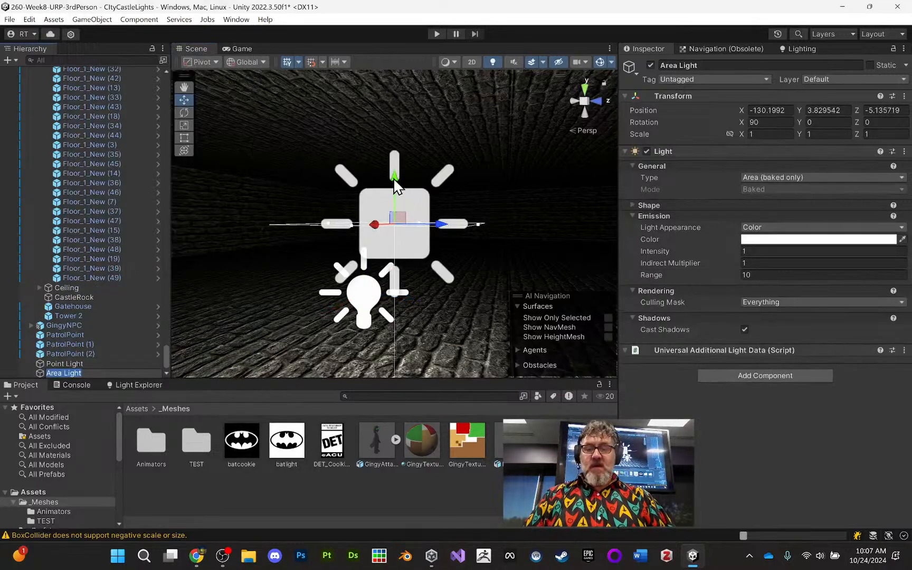
{"action": "left_click_drag", "start_coordinate": [393, 184], "coordinate": [383, 93]}
{"action": "left_click_drag", "start_coordinate": [384, 98], "coordinate": [452, 182], "text": "alt"}
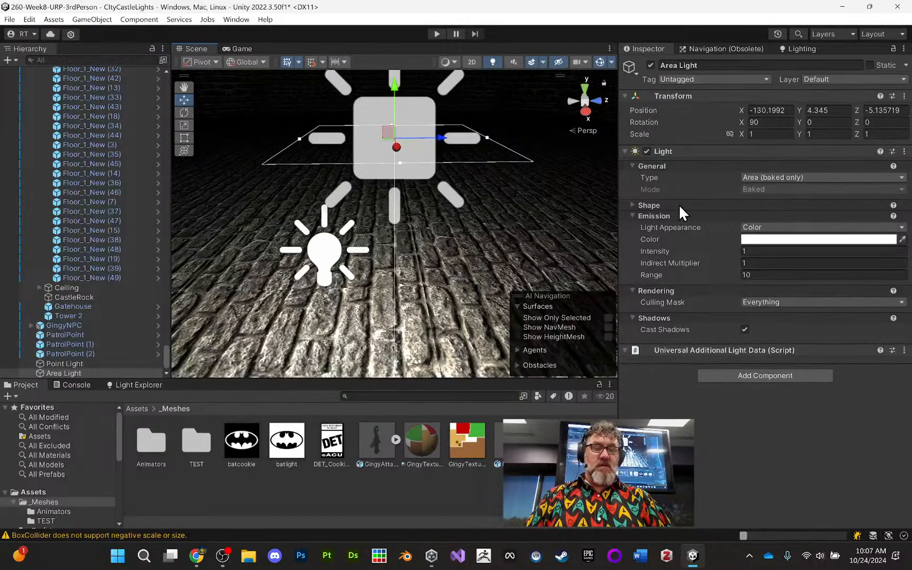
- Enlarge the Area Light to about 2.1 and change its shape from Rectangle to Disc
{"action": "left_click", "coordinate": [631, 205]}
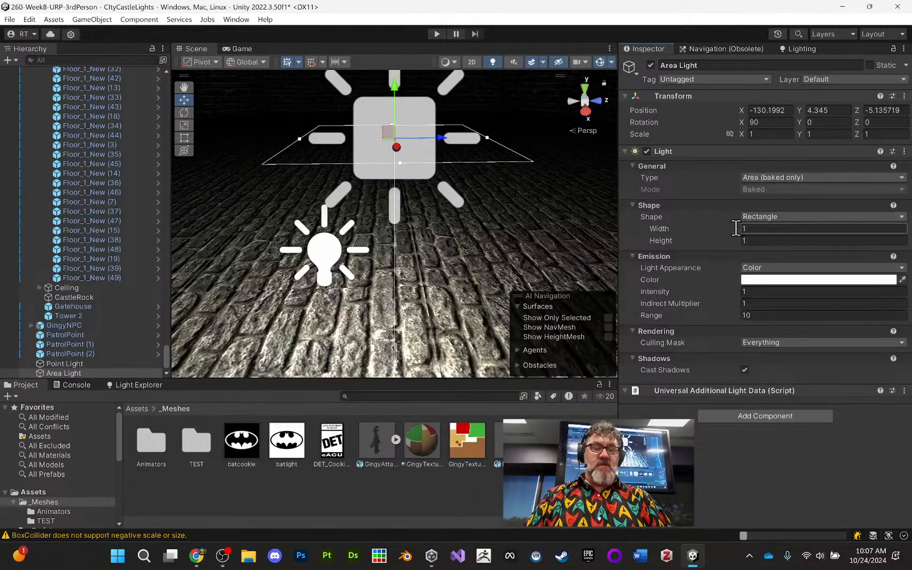
{"action": "left_click_drag", "start_coordinate": [727, 228], "coordinate": [757, 232]}
{"action": "left_click", "coordinate": [792, 216]}
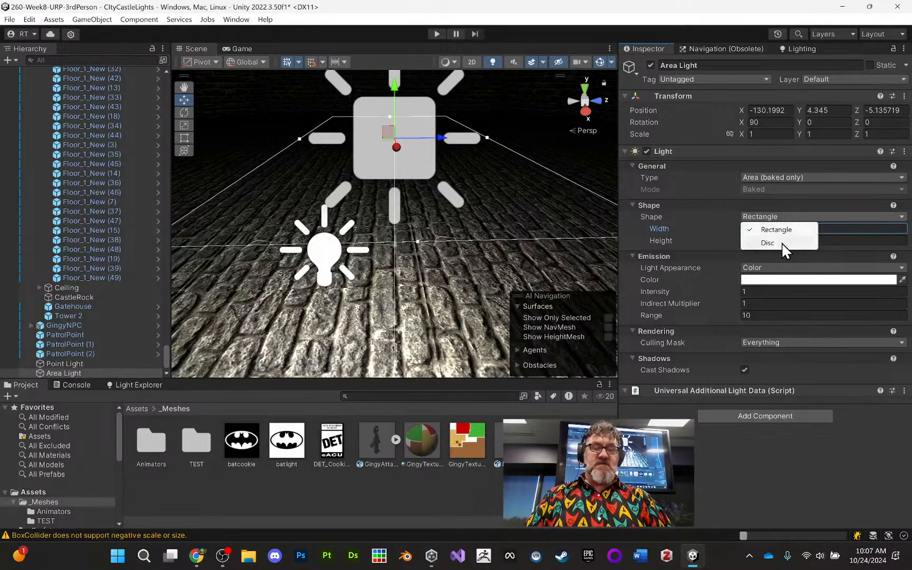
{"action": "left_click", "coordinate": [768, 243]}
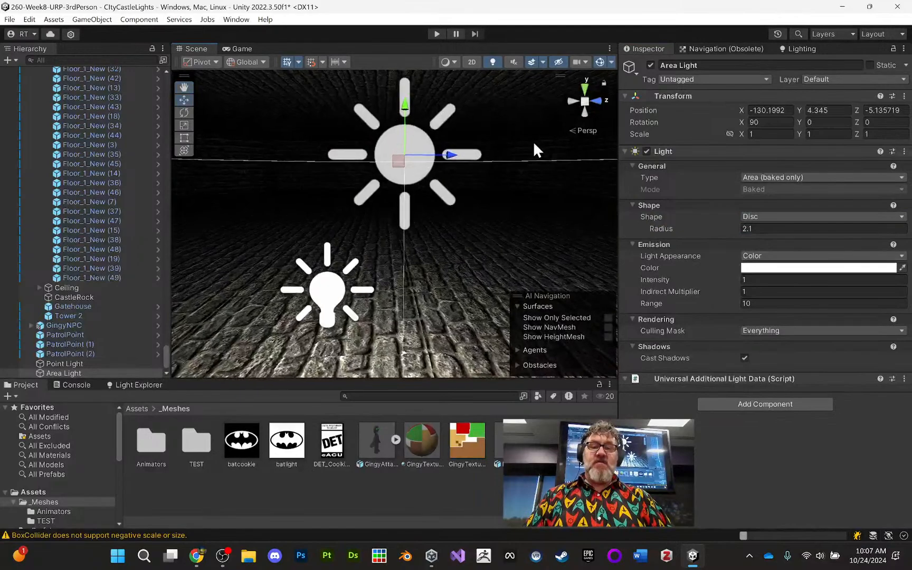
- Raise the Area Light to Y 8.8, just beneath the castle room's stone ceiling
{"action": "left_click_drag", "start_coordinate": [533, 141], "coordinate": [494, 133], "text": "alt"}
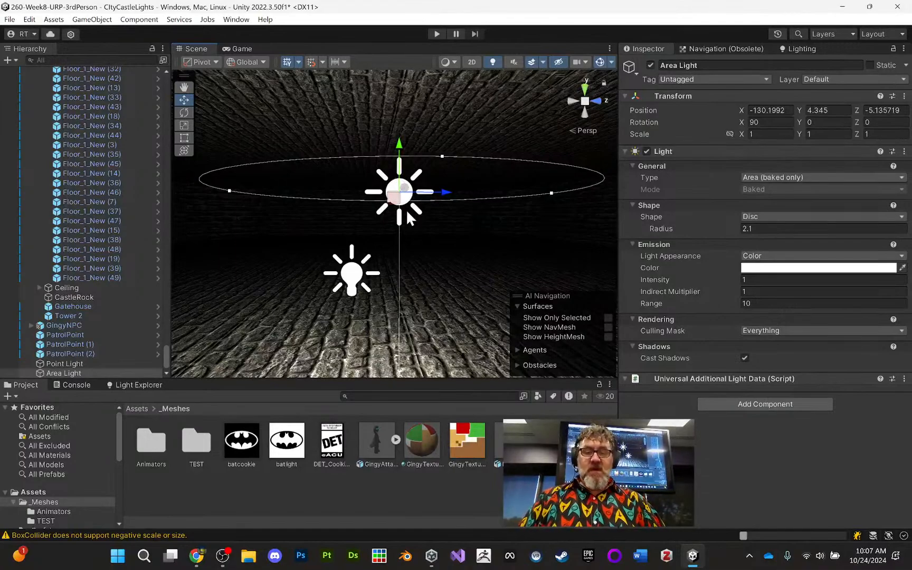
{"action": "left_click_drag", "start_coordinate": [400, 143], "coordinate": [400, 79]}
{"action": "left_click_drag", "start_coordinate": [407, 111], "coordinate": [427, 161], "text": "alt"}
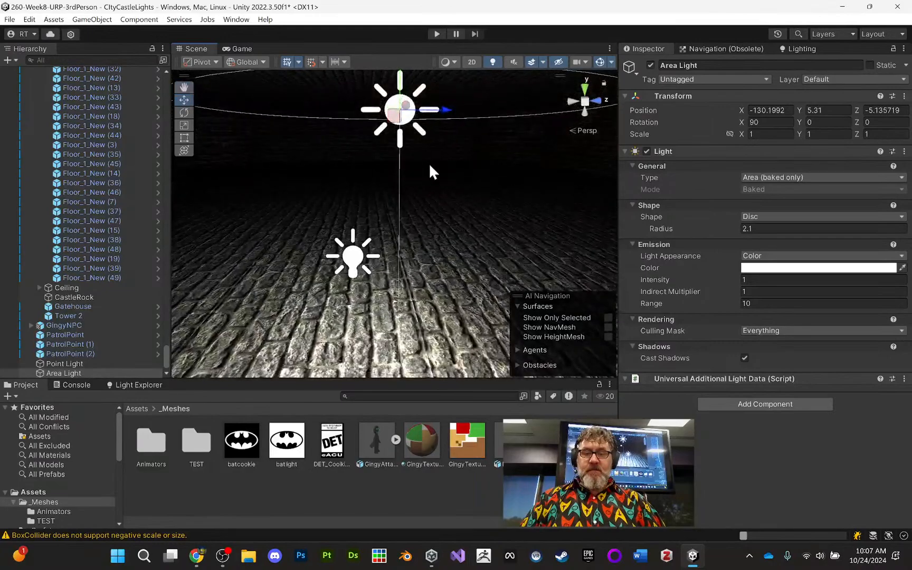
{"action": "middle_click_drag", "start_coordinate": [449, 134], "coordinate": [468, 169]}
{"action": "scroll", "coordinate": [465, 171], "scroll_direction": "down", "scroll_amount": 8}
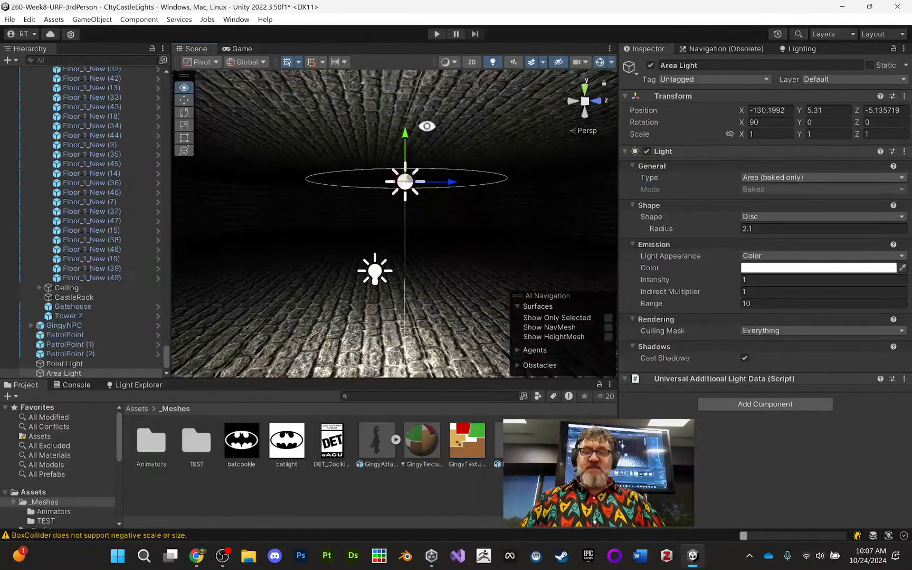
{"action": "left_click_drag", "start_coordinate": [405, 131], "coordinate": [395, 49]}
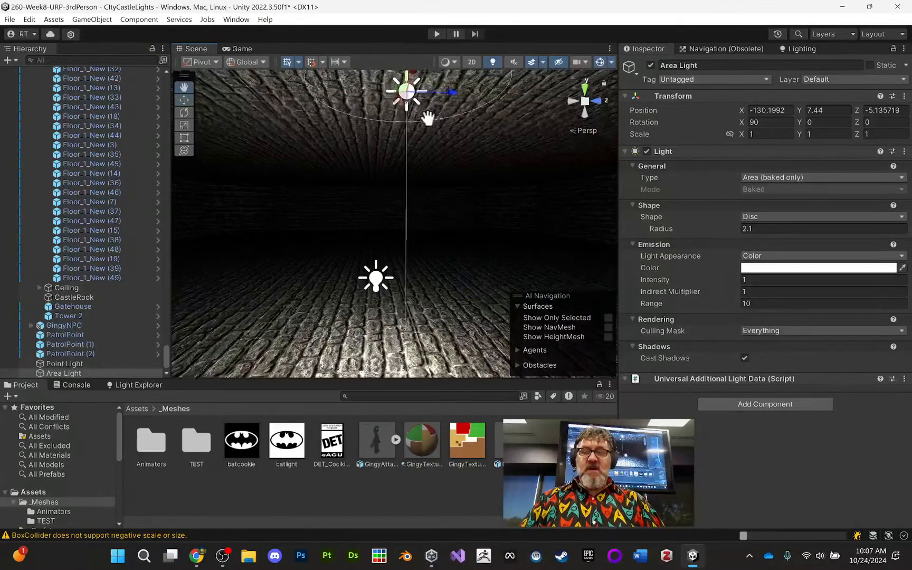
{"action": "middle_click_drag", "start_coordinate": [428, 116], "coordinate": [417, 203]}
{"action": "left_click_drag", "start_coordinate": [408, 142], "coordinate": [425, 162]}
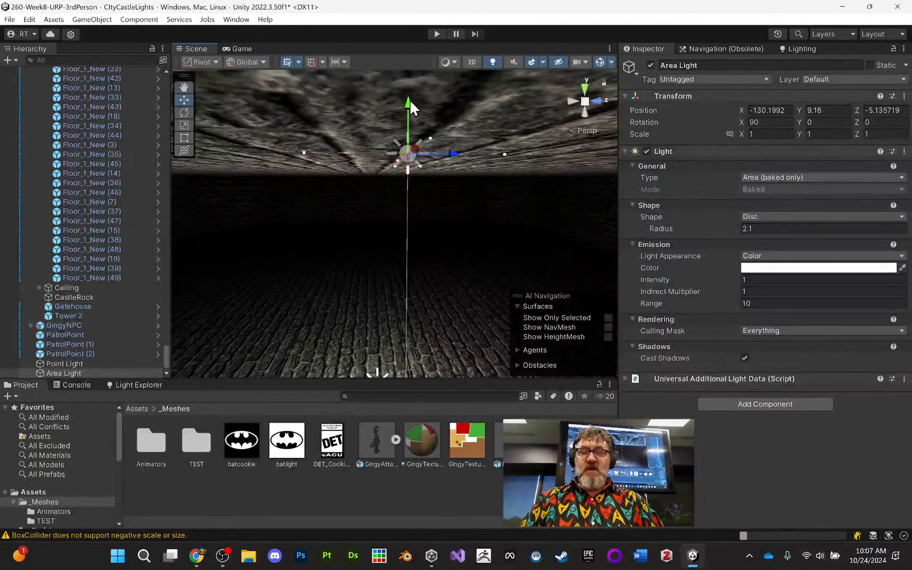
{"action": "left_click_drag", "start_coordinate": [411, 108], "coordinate": [473, 136]}
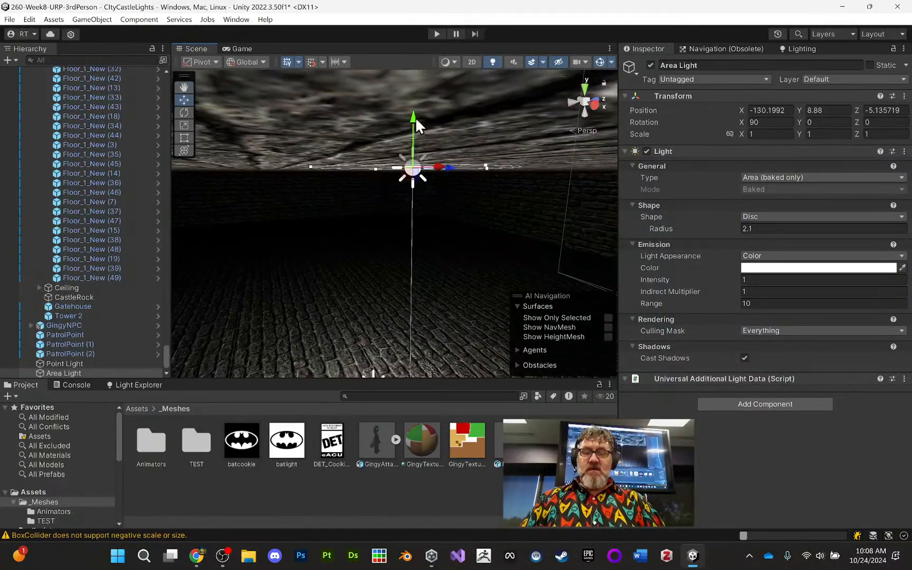
{"action": "left_click_drag", "start_coordinate": [416, 118], "coordinate": [475, 167]}
{"action": "left_click", "coordinate": [476, 200]}
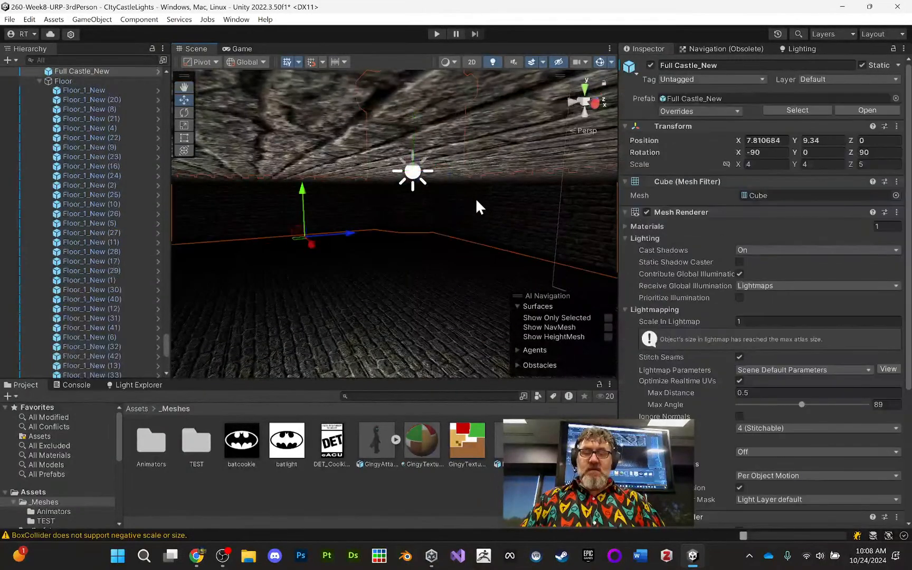
- Reselect the Area Light and set its intensity, indirect multiplier and range to 50 each
{"action": "scroll", "coordinate": [100, 153], "scroll_direction": "down", "scroll_amount": 10}
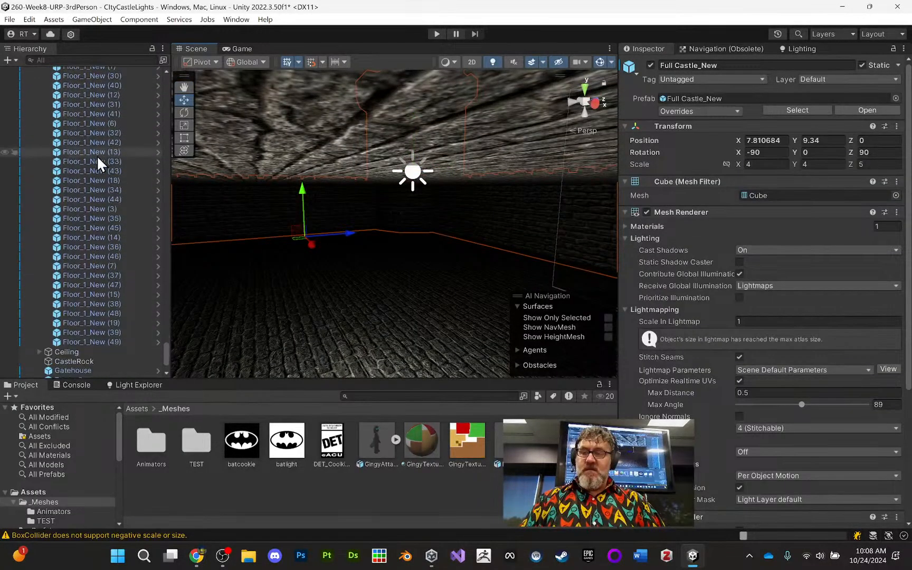
{"action": "left_click", "coordinate": [95, 372]}
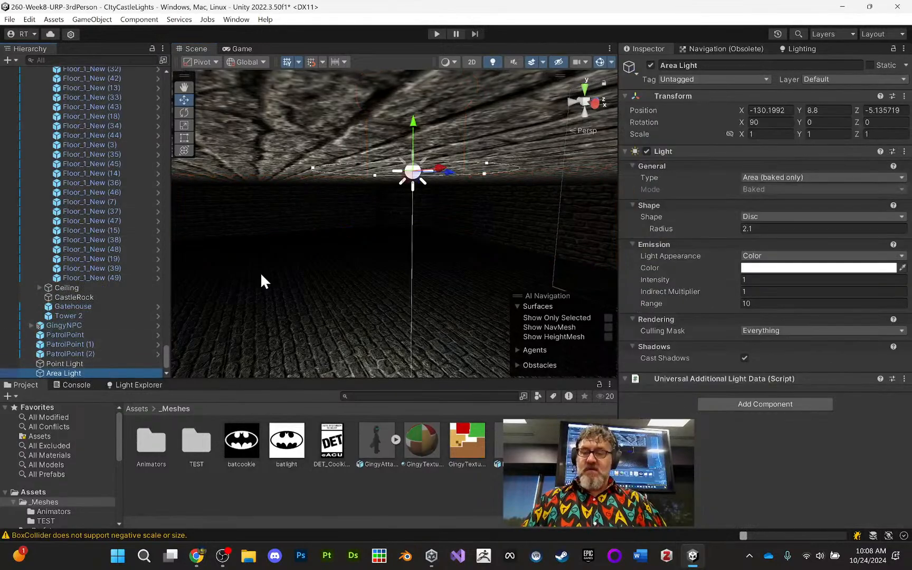
{"action": "left_click_drag", "start_coordinate": [344, 232], "coordinate": [362, 213], "text": "alt"}
{"action": "right_click_drag", "start_coordinate": [362, 213], "coordinate": [418, 206], "text": "alt"}
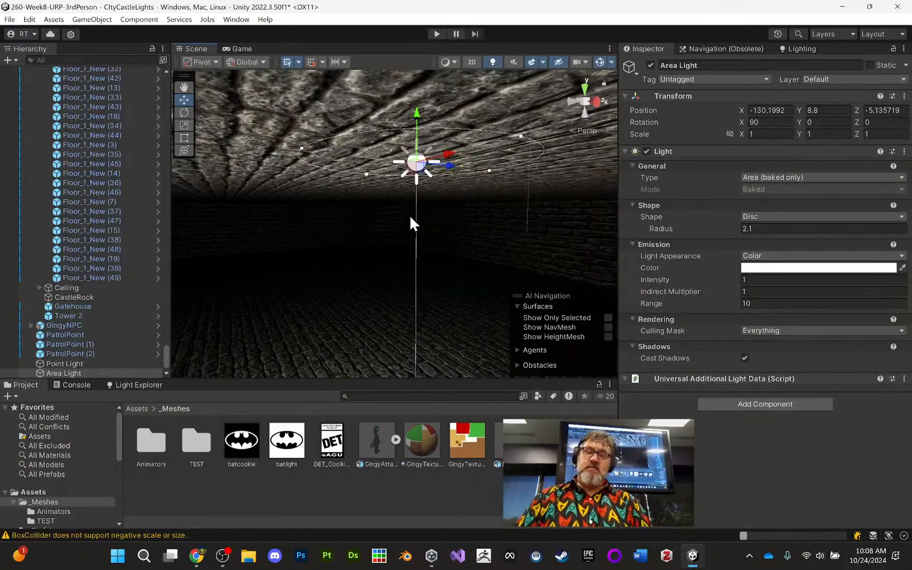
{"action": "mouse_move", "coordinate": [412, 217]}
{"action": "left_mouse_down", "text": "alt"}
{"action": "mouse_move", "coordinate": [372, 208]}
{"action": "mouse_move", "coordinate": [395, 210]}
{"action": "left_mouse_up", "text": "alt"}
{"action": "middle_click_drag", "start_coordinate": [394, 209], "coordinate": [360, 206]}
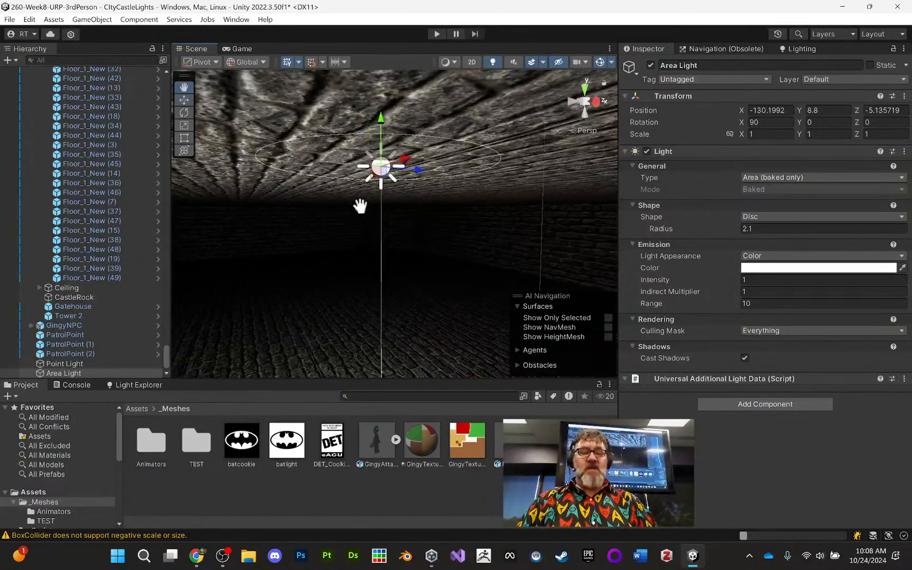
{"action": "left_click", "coordinate": [764, 291]}
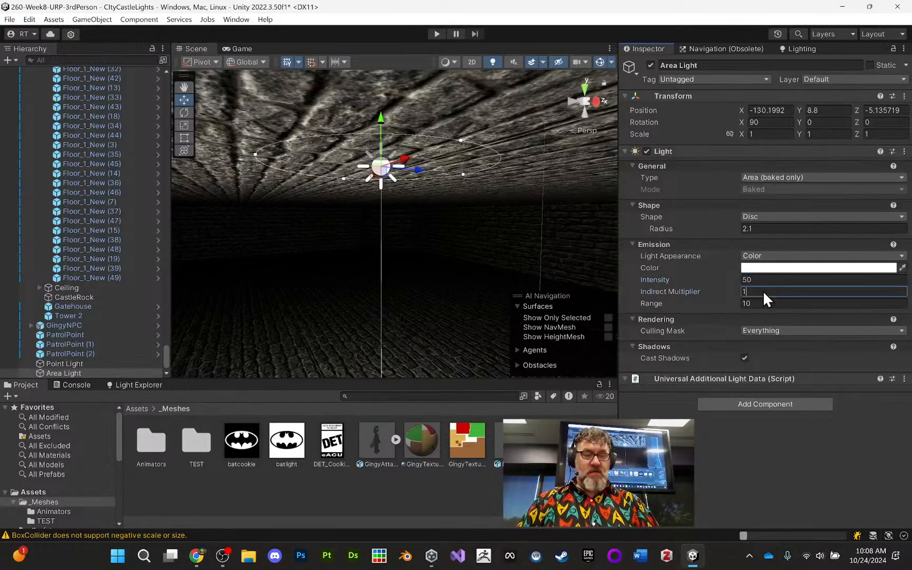
{"action": "type", "text": "50"}
{"action": "left_click", "coordinate": [766, 303]}
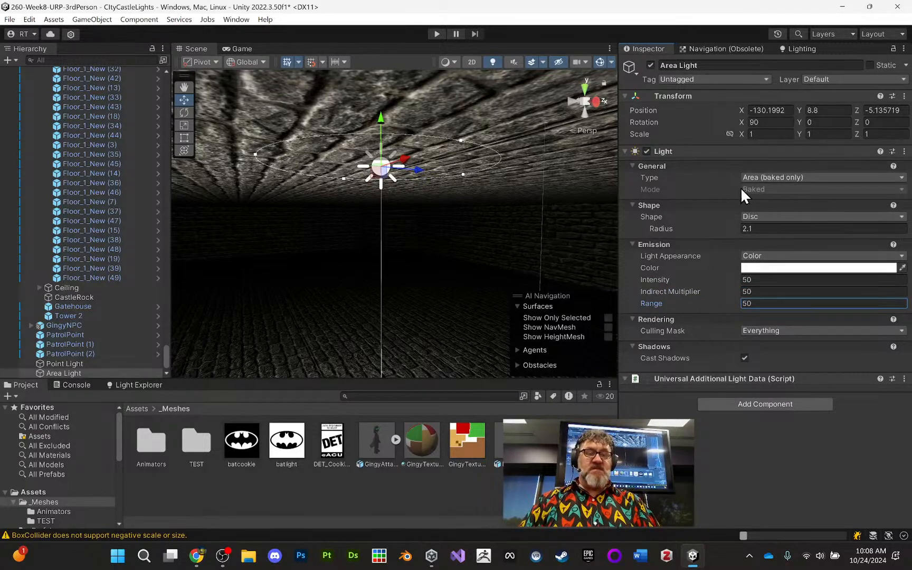
- Delete the Point Light from the castle scene and view the room with only the Area Light
{"action": "middle_click_drag", "start_coordinate": [542, 218], "coordinate": [546, 232]}
{"action": "left_click", "coordinate": [85, 363]}
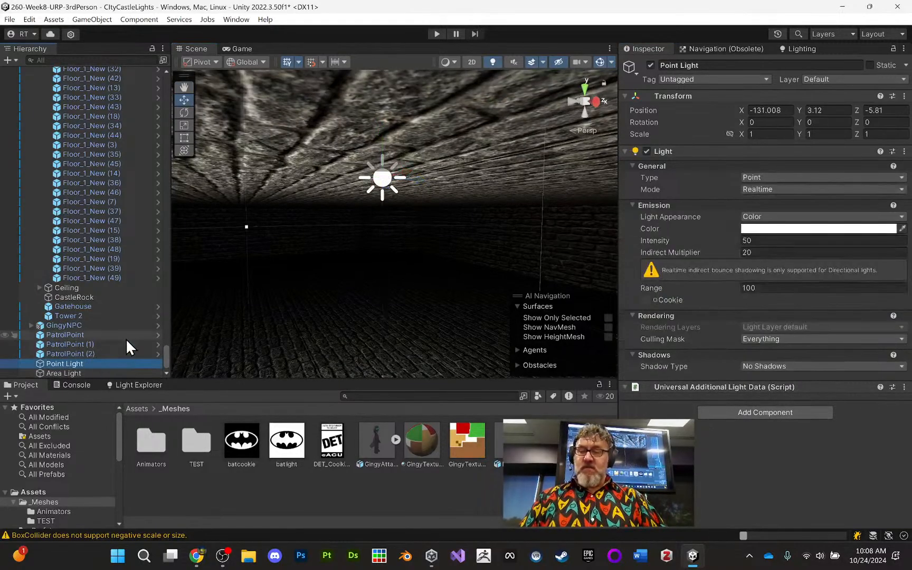
{"action": "key", "text": "Delete"}
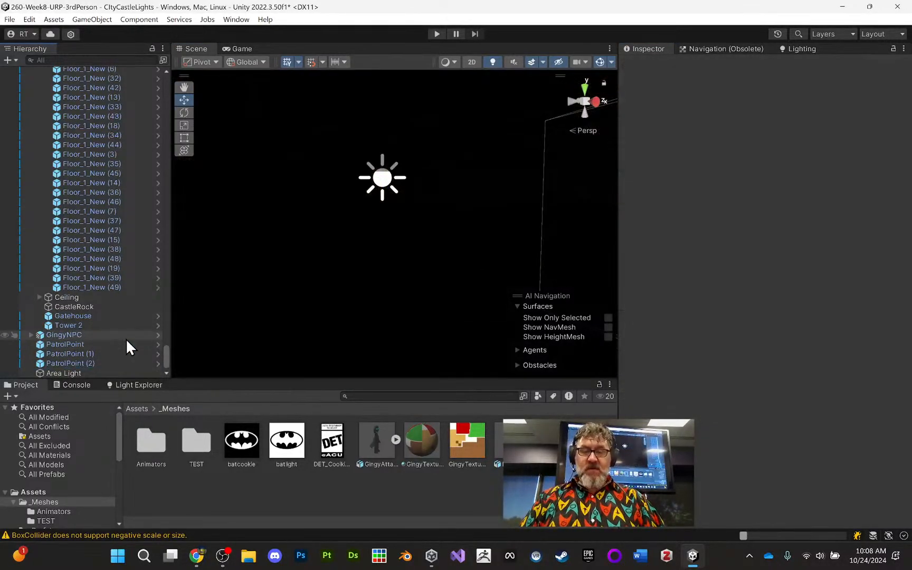
{"action": "middle_click_drag", "start_coordinate": [359, 212], "coordinate": [364, 189]}
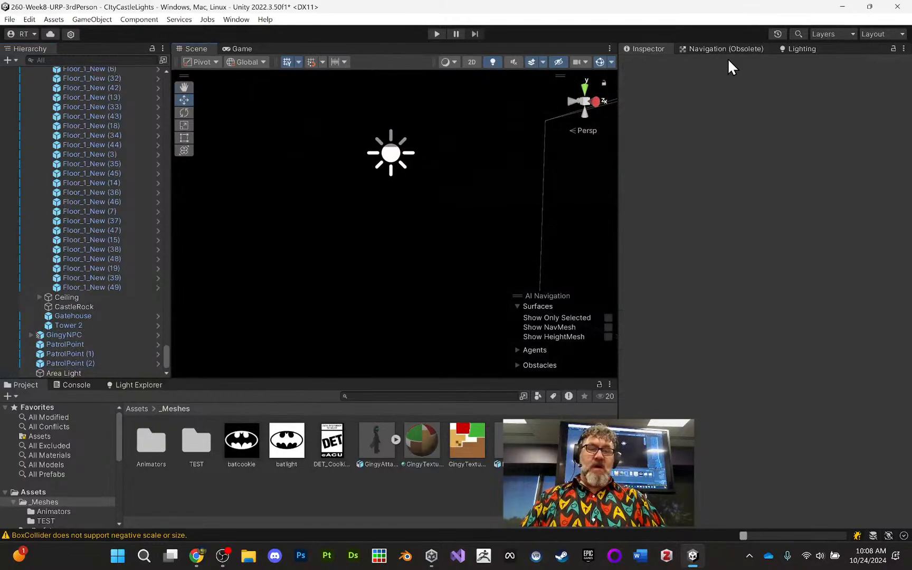
- Start generating the scene's baked lighting and, with the Light Explorer brought up, force-stop the bake
{"action": "left_click", "coordinate": [803, 48]}
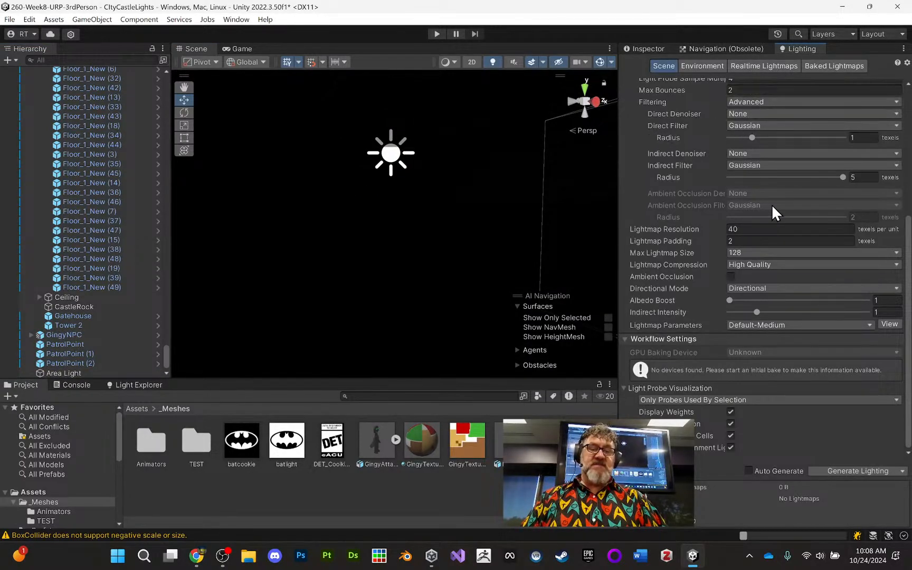
{"action": "left_click", "coordinate": [833, 473]}
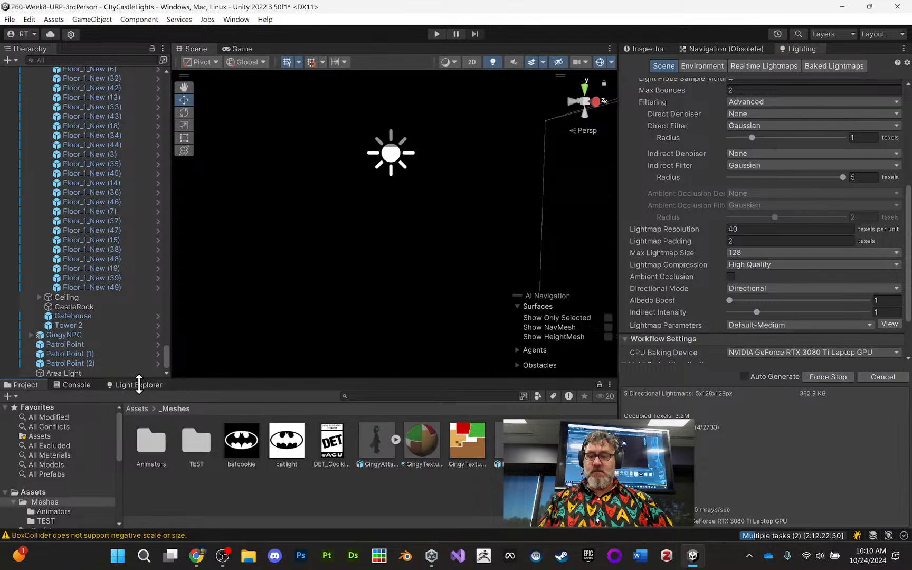
{"action": "left_click", "coordinate": [138, 385]}
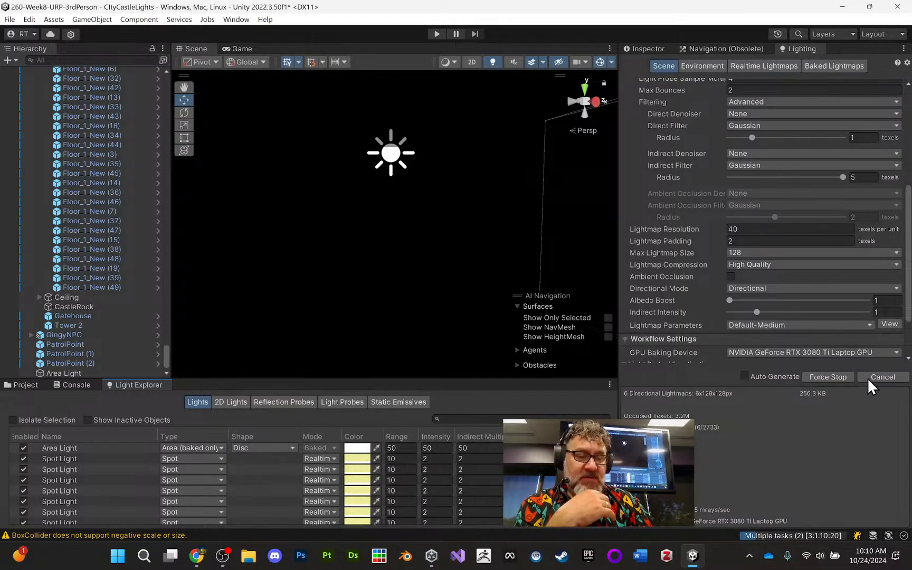
{"action": "left_click", "coordinate": [838, 379]}
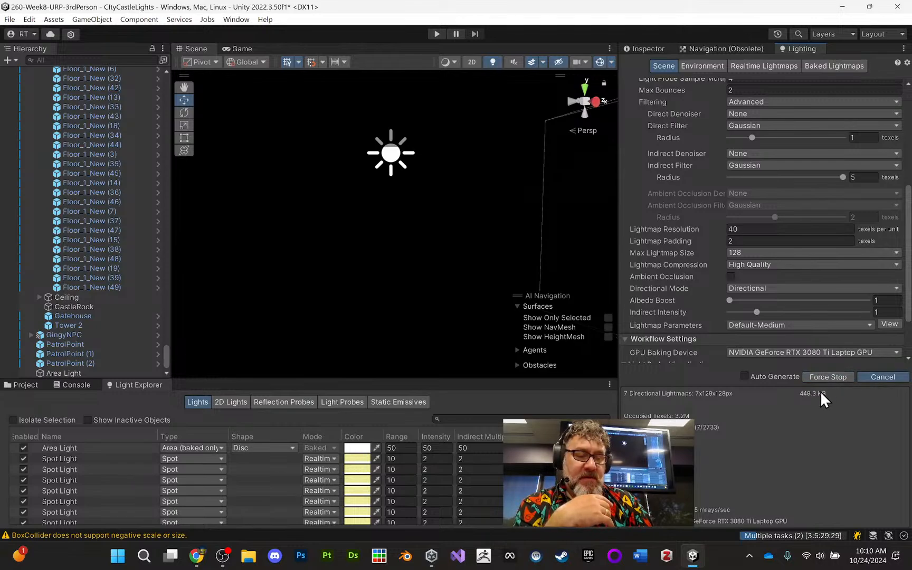
{"action": "left_click", "coordinate": [827, 378]}
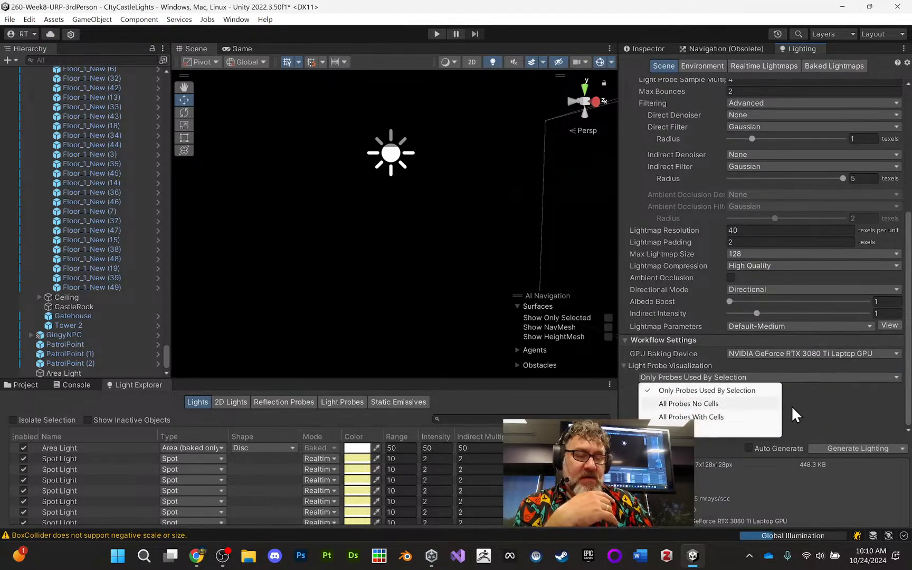
{"action": "left_click", "coordinate": [853, 402]}
- Change the Directional Light's mode to Realtime in the list of all scene lights
{"action": "scroll", "coordinate": [351, 478], "scroll_direction": "down", "scroll_amount": 3}
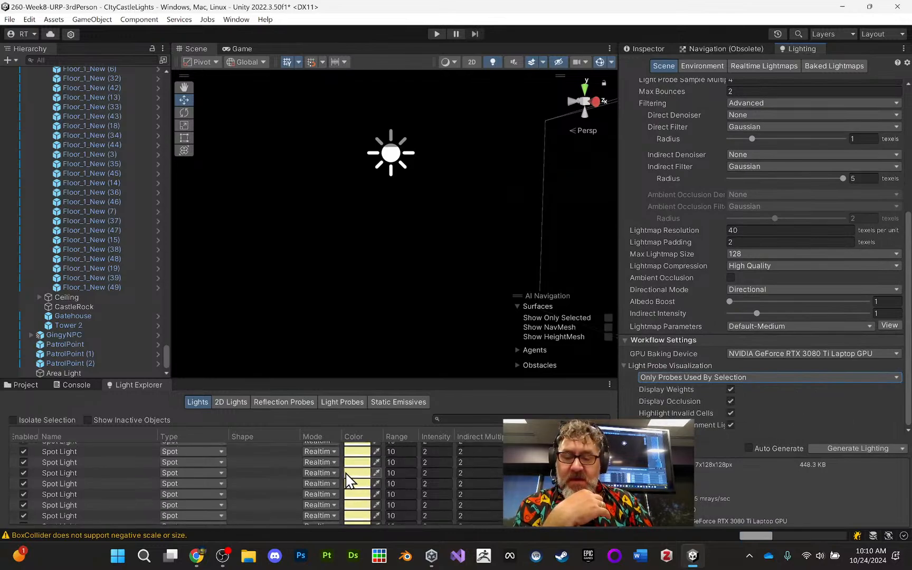
{"action": "scroll", "coordinate": [342, 477], "scroll_direction": "down", "scroll_amount": 3}
{"action": "scroll", "coordinate": [340, 479], "scroll_direction": "down", "scroll_amount": 5}
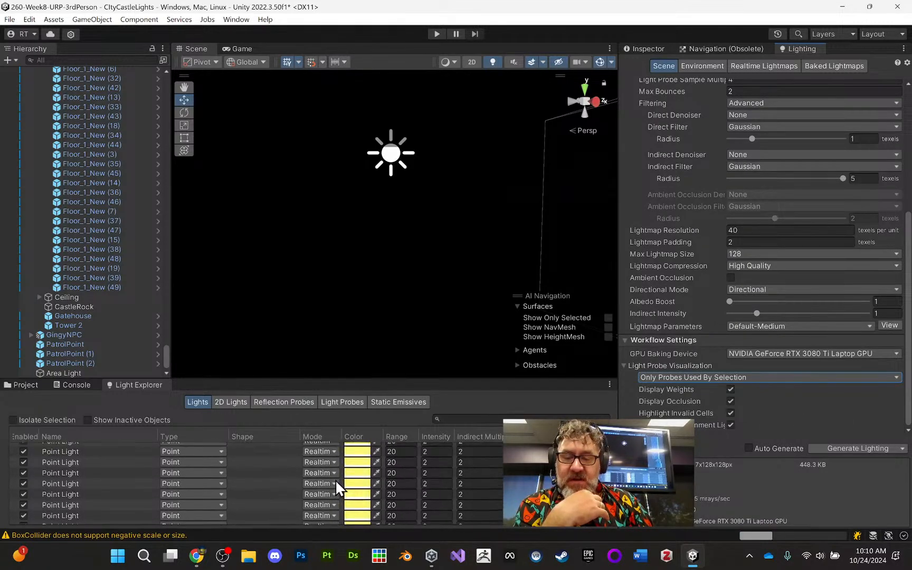
{"action": "left_click", "coordinate": [314, 517]}
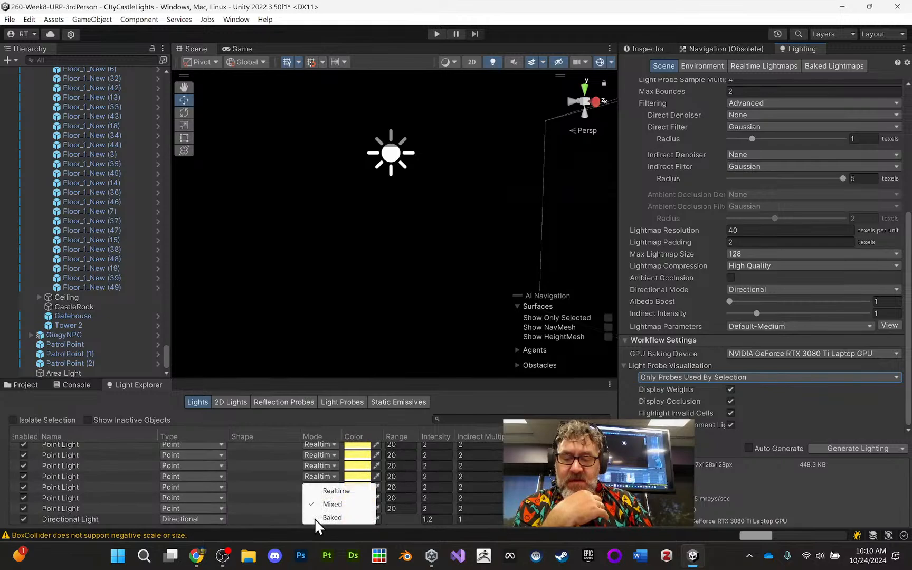
{"action": "left_click", "coordinate": [336, 489]}
{"action": "scroll", "coordinate": [426, 489], "scroll_direction": "up", "scroll_amount": 1}
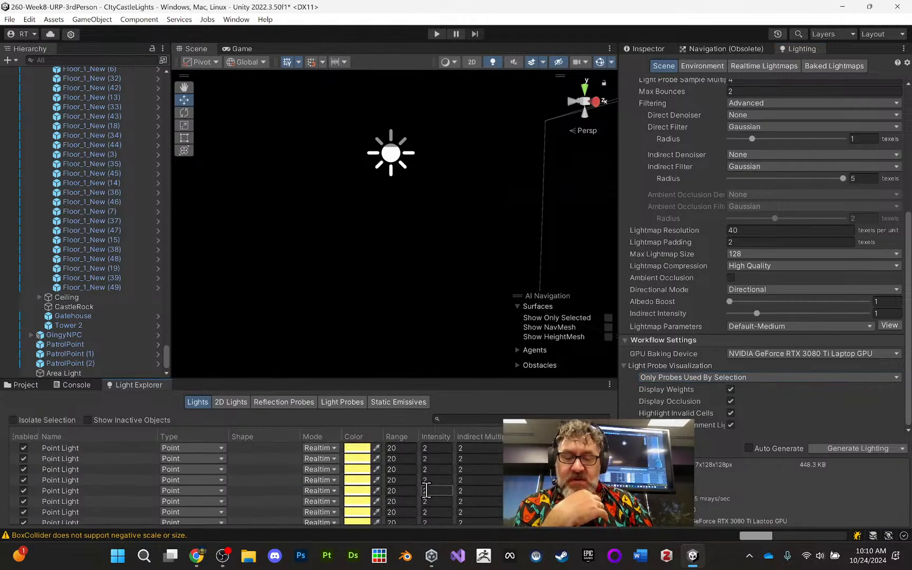
{"action": "scroll", "coordinate": [253, 483], "scroll_direction": "up", "scroll_amount": 5}
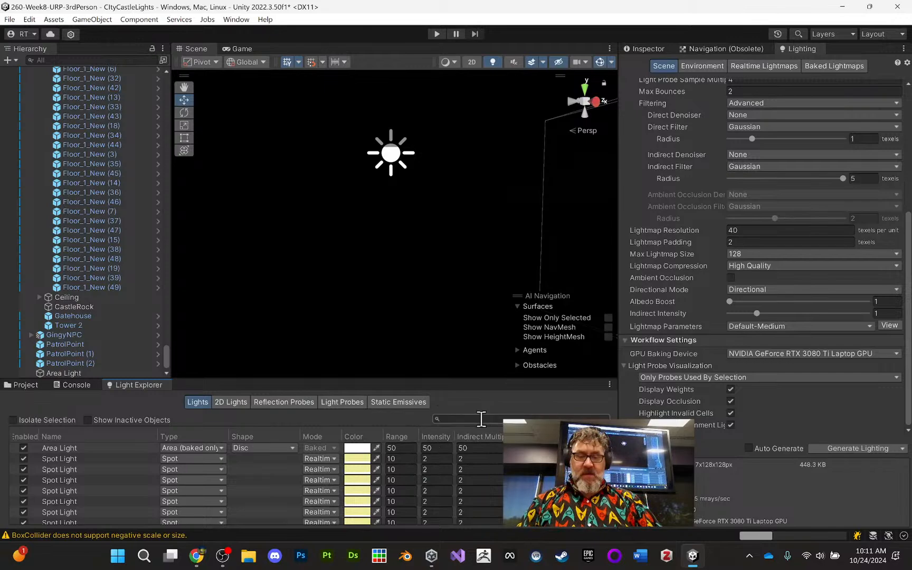
- Set the Area Light's indirect multiplier to 1 and enlarge the Light Explorer to review the listed lights
{"action": "left_click", "coordinate": [470, 449]}
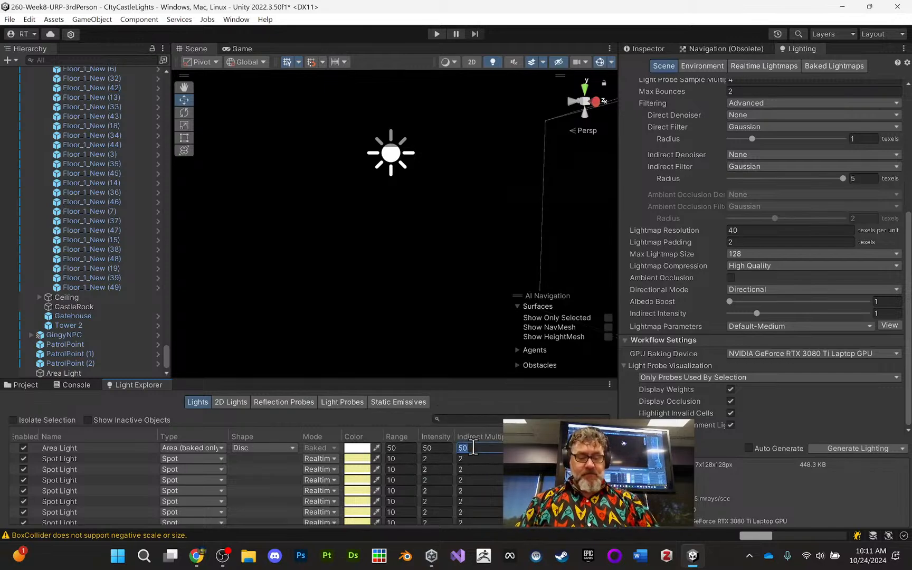
{"action": "type", "text": "1"}
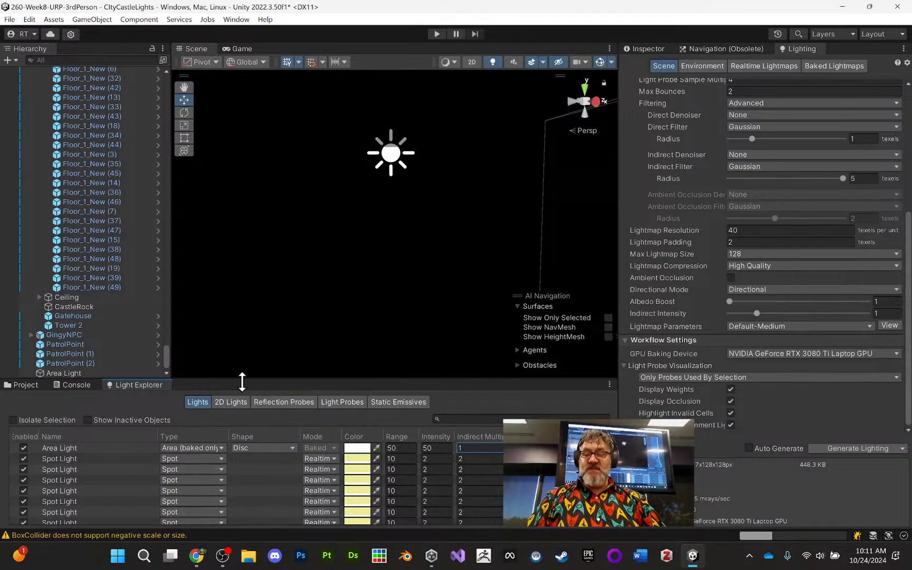
{"action": "left_click_drag", "start_coordinate": [256, 378], "coordinate": [257, 306]}
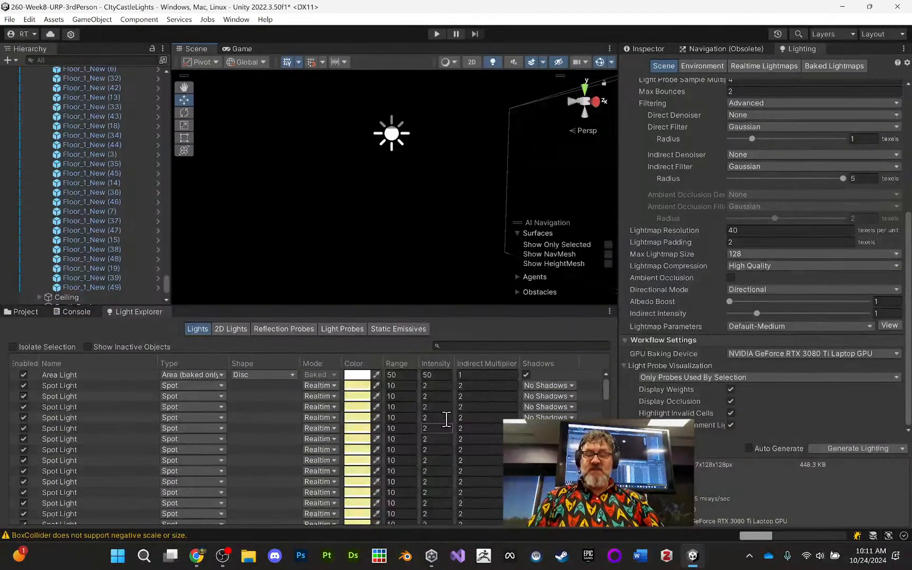
{"action": "scroll", "coordinate": [379, 439], "scroll_direction": "down", "scroll_amount": 5}
{"action": "scroll", "coordinate": [384, 452], "scroll_direction": "up", "scroll_amount": 5}
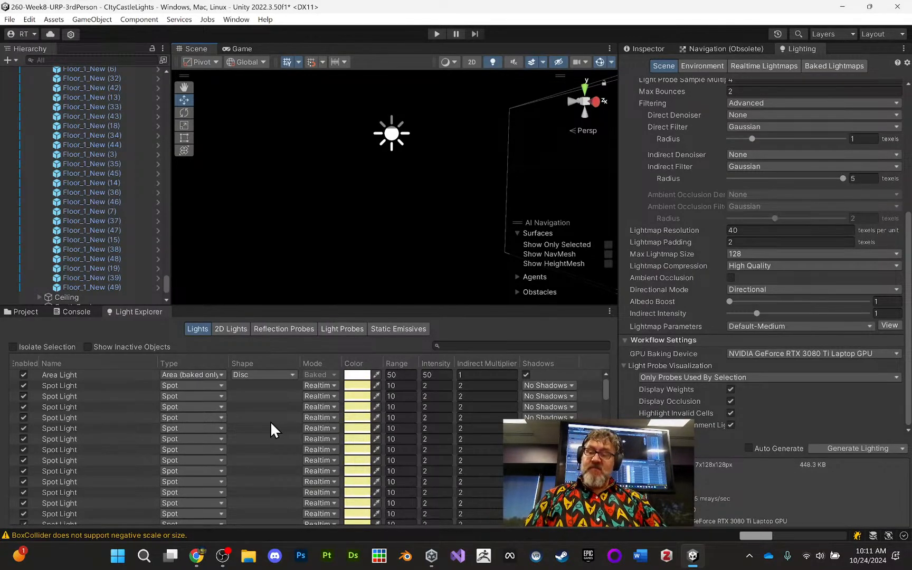
{"action": "scroll", "coordinate": [268, 418], "scroll_direction": "down", "scroll_amount": 2}
{"action": "scroll", "coordinate": [265, 424], "scroll_direction": "up", "scroll_amount": 2}
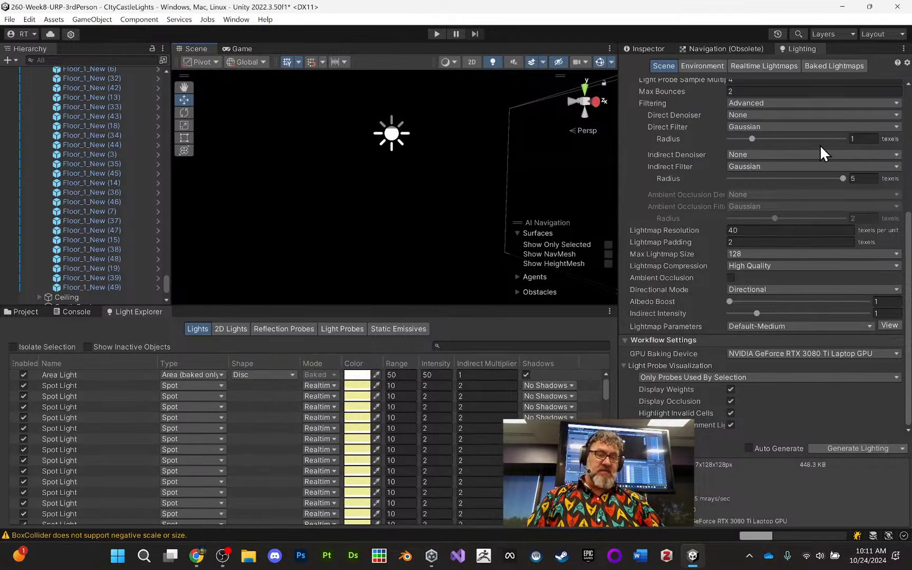
- Look through the baked lightmap previews and clear all baked lighting data
{"action": "left_click", "coordinate": [839, 66]}
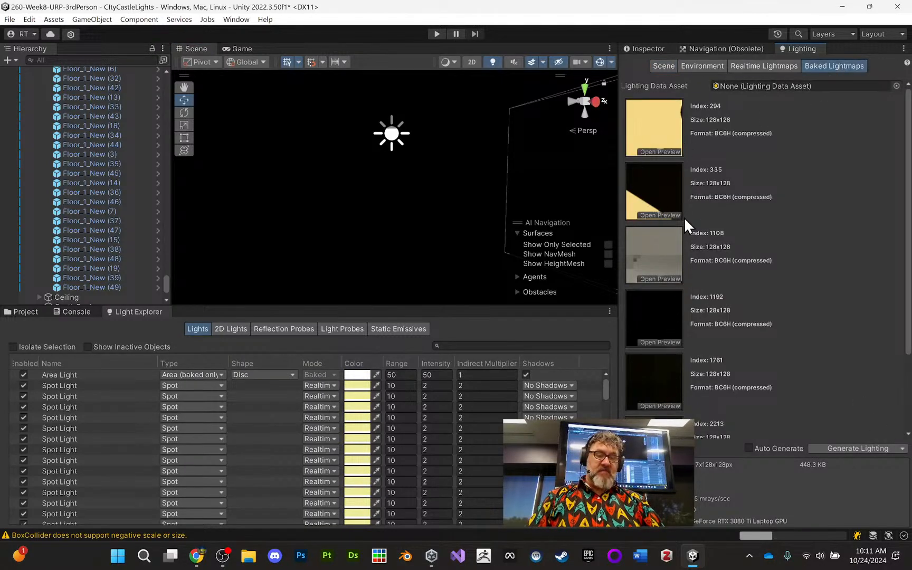
{"action": "scroll", "coordinate": [718, 285], "scroll_direction": "down", "scroll_amount": 3}
{"action": "scroll", "coordinate": [728, 298], "scroll_direction": "up", "scroll_amount": 3}
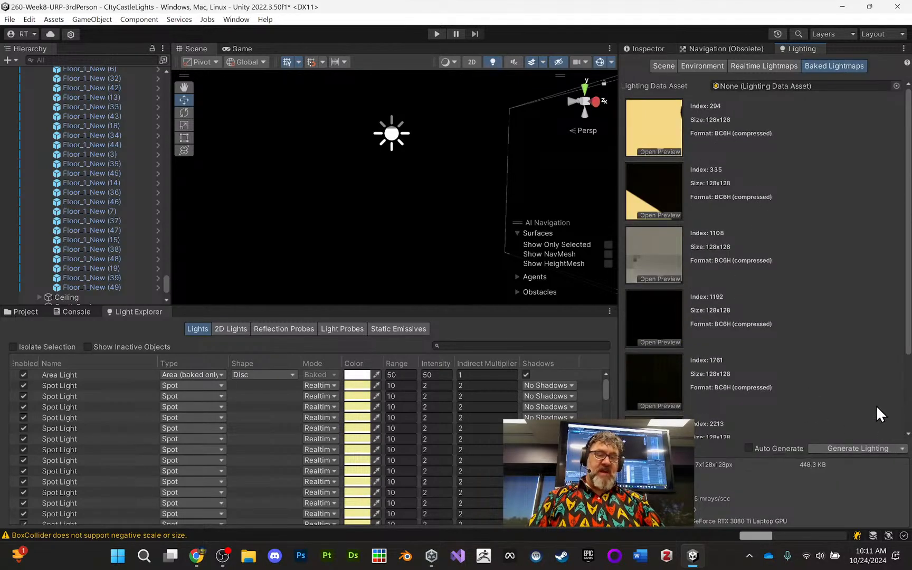
{"action": "left_click", "coordinate": [903, 448]}
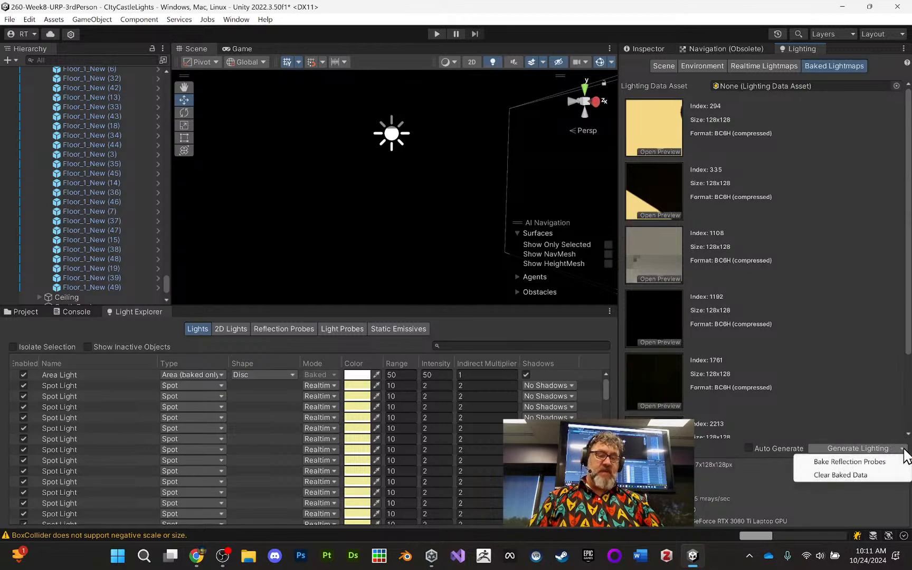
{"action": "left_click", "coordinate": [857, 474]}
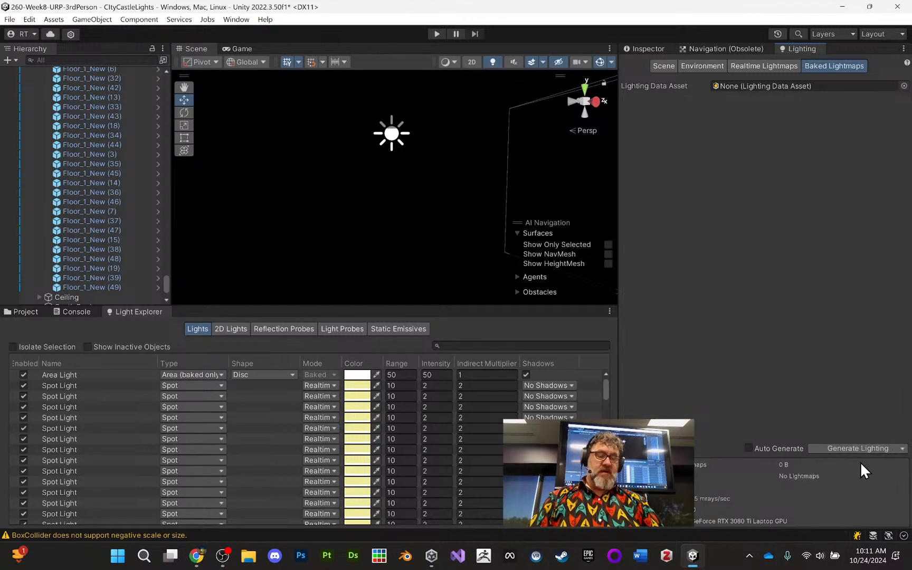
- Generate the scene lighting anew, shrink the Light Explorer back, and select the first Spot Light in its list
{"action": "left_click", "coordinate": [902, 448]}
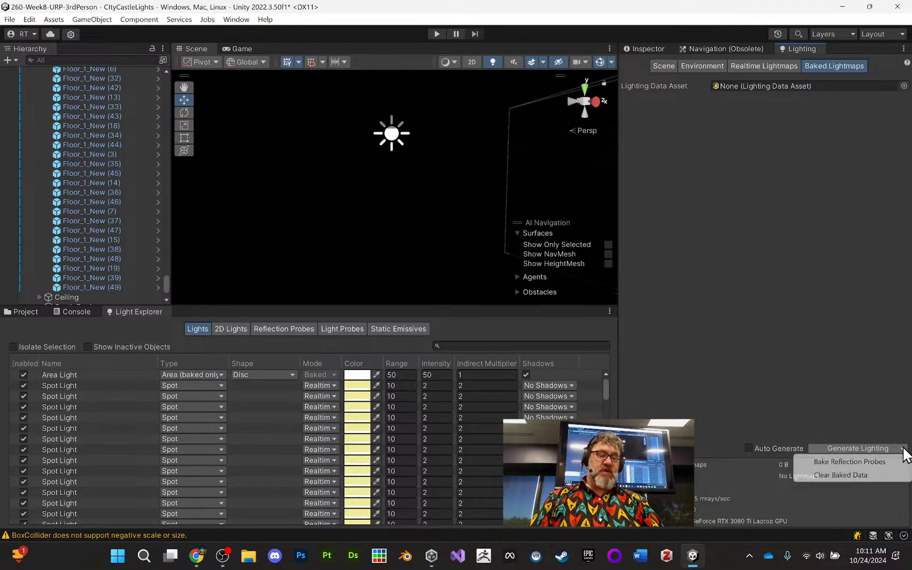
{"action": "left_click", "coordinate": [863, 445]}
{"action": "left_click", "coordinate": [860, 445]}
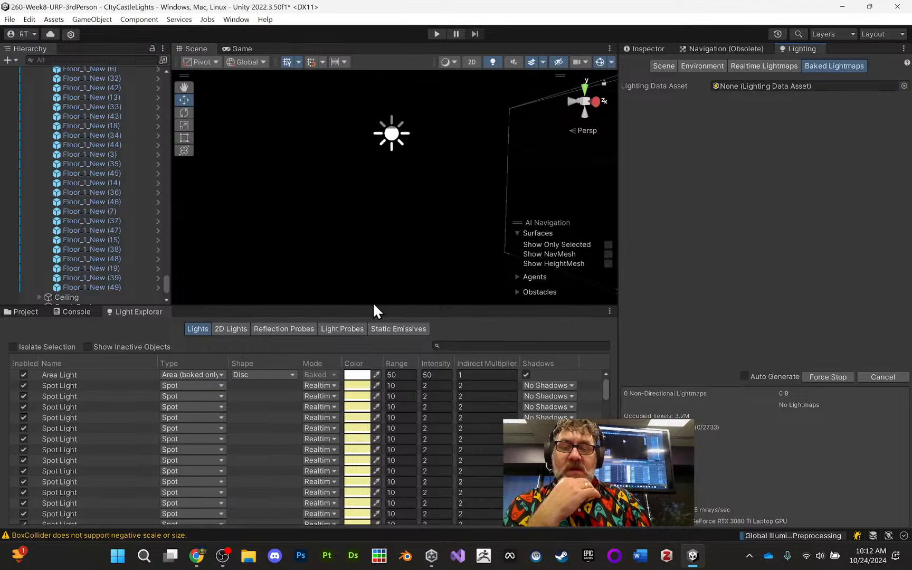
{"action": "left_click_drag", "start_coordinate": [372, 306], "coordinate": [380, 376]}
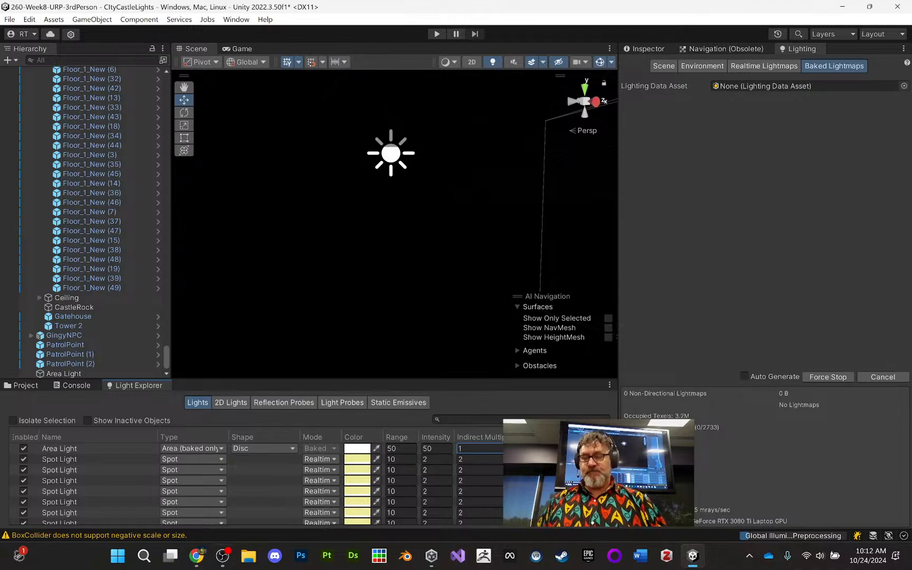
{"action": "left_click", "coordinate": [117, 459]}
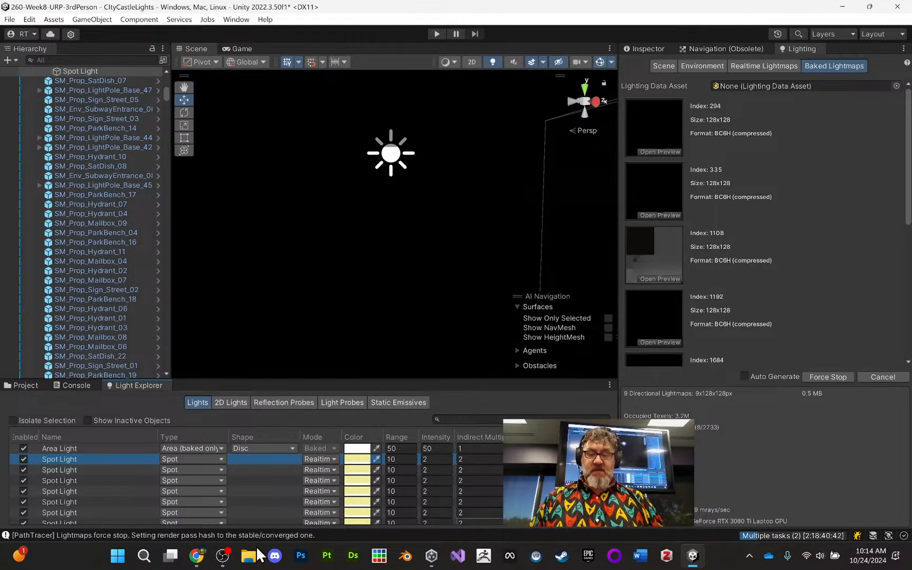
- Switch to Chrome and search the web for "flashlight cookie" in a new tab
{"action": "left_click", "coordinate": [196, 555]}
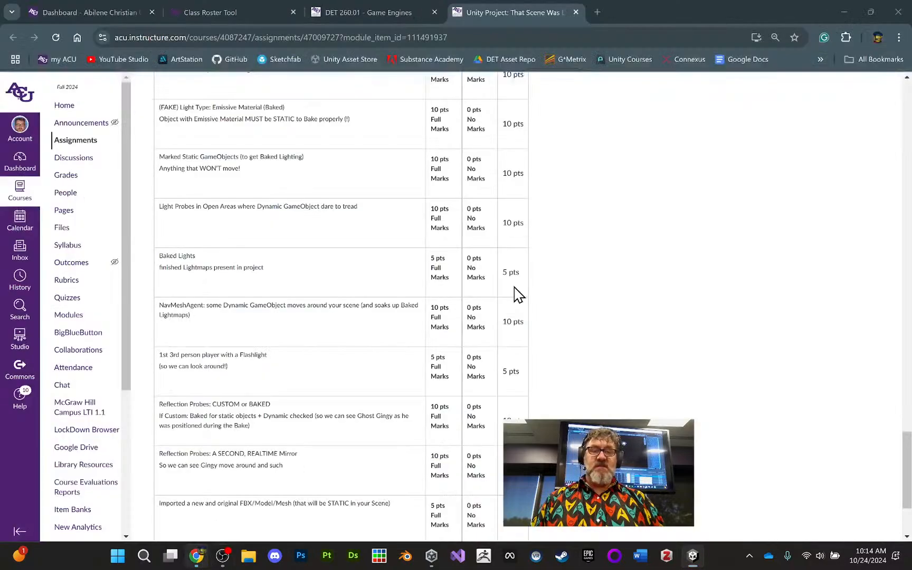
{"action": "left_click", "coordinate": [598, 12]}
{"action": "type", "text": "f"}
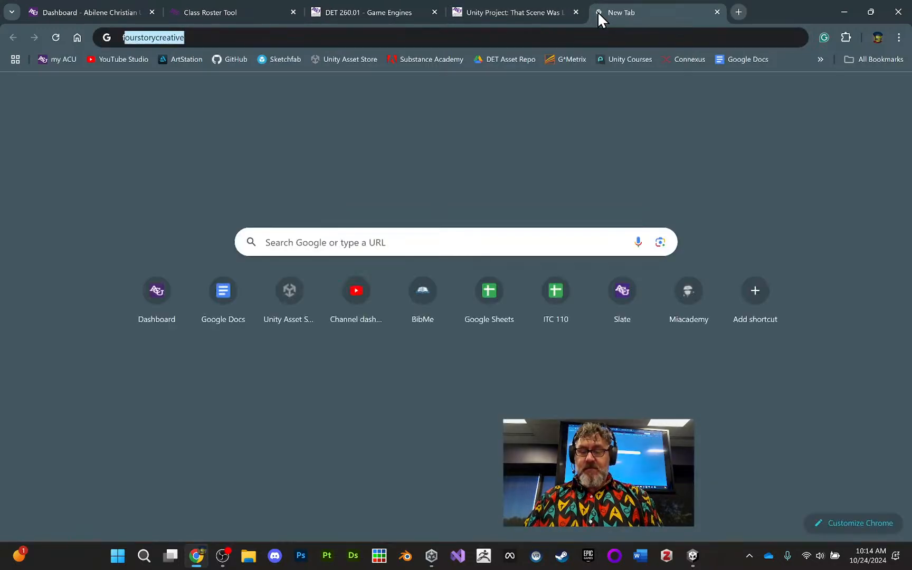
{"action": "type", "text": "lashlight "}
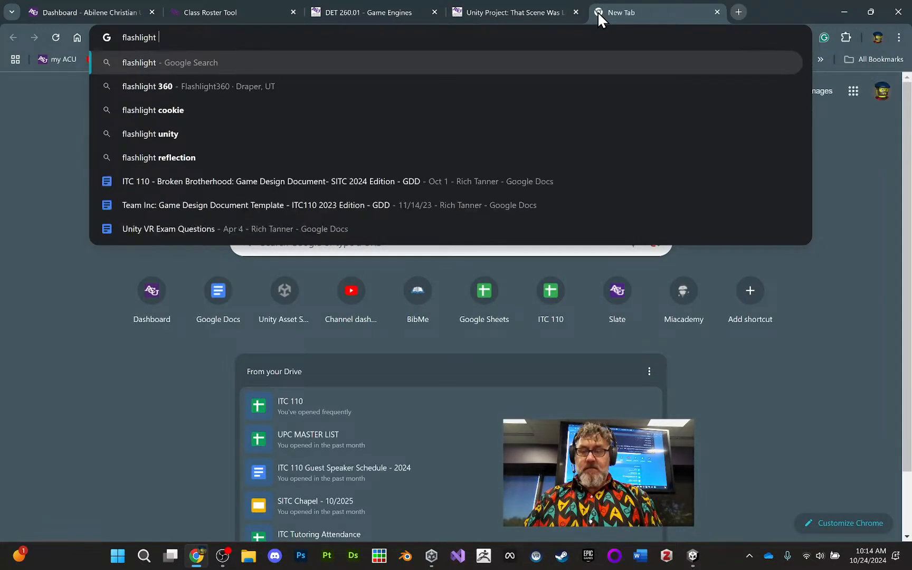
{"action": "type", "text": "cookie"}
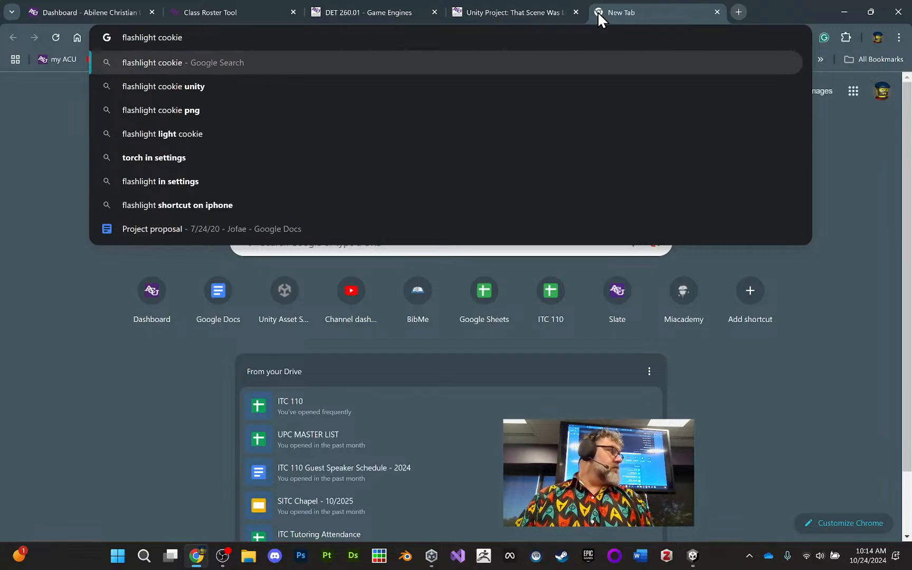
{"action": "key", "text": "Return"}
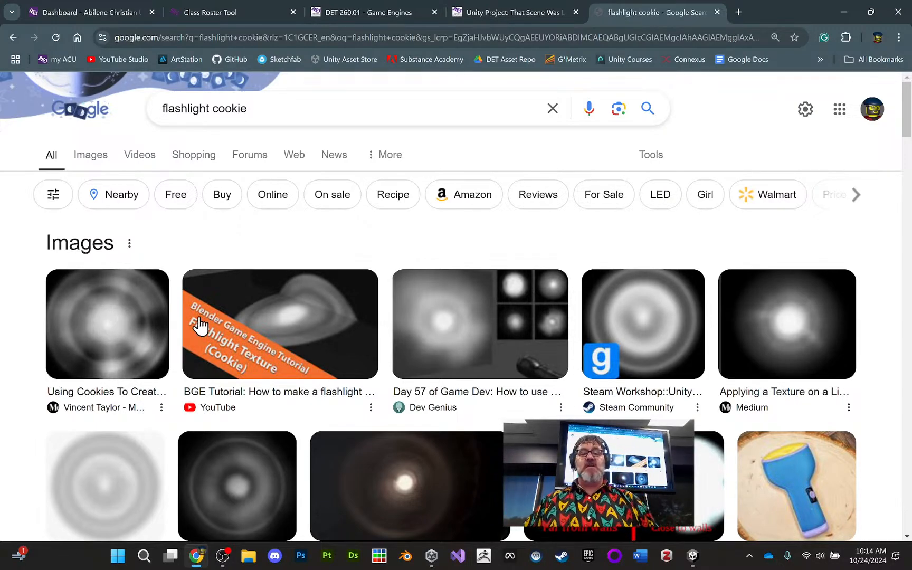
- Find the Filter Forge Lightcookies texture among the results and open its image by itself in a new tab
{"action": "scroll", "coordinate": [671, 319], "scroll_direction": "down", "scroll_amount": 8}
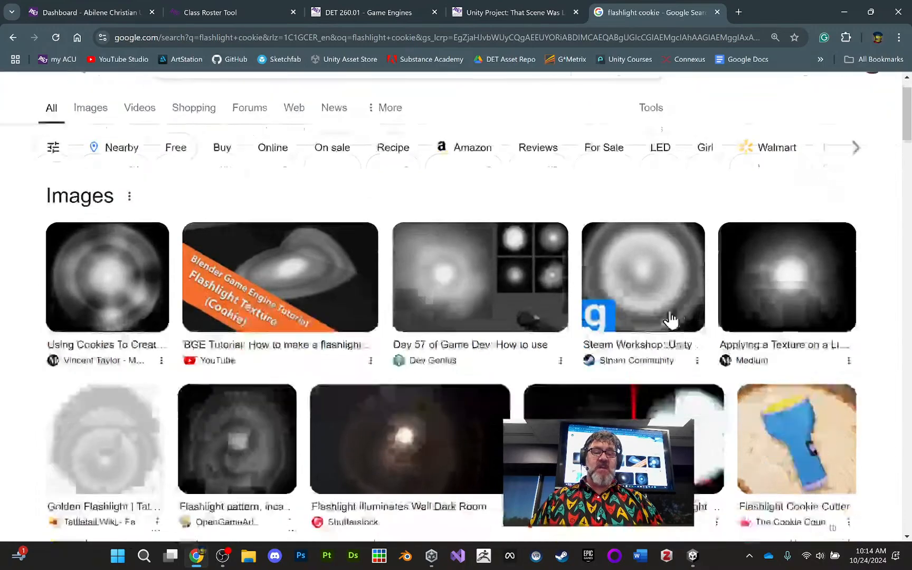
{"action": "scroll", "coordinate": [671, 317], "scroll_direction": "up", "scroll_amount": 1}
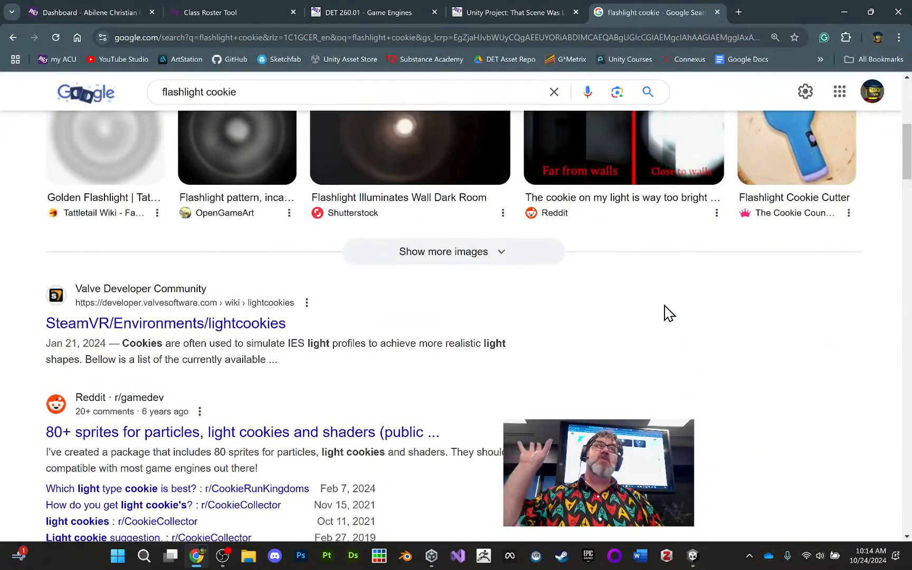
{"action": "scroll", "coordinate": [676, 323], "scroll_direction": "down", "scroll_amount": 4}
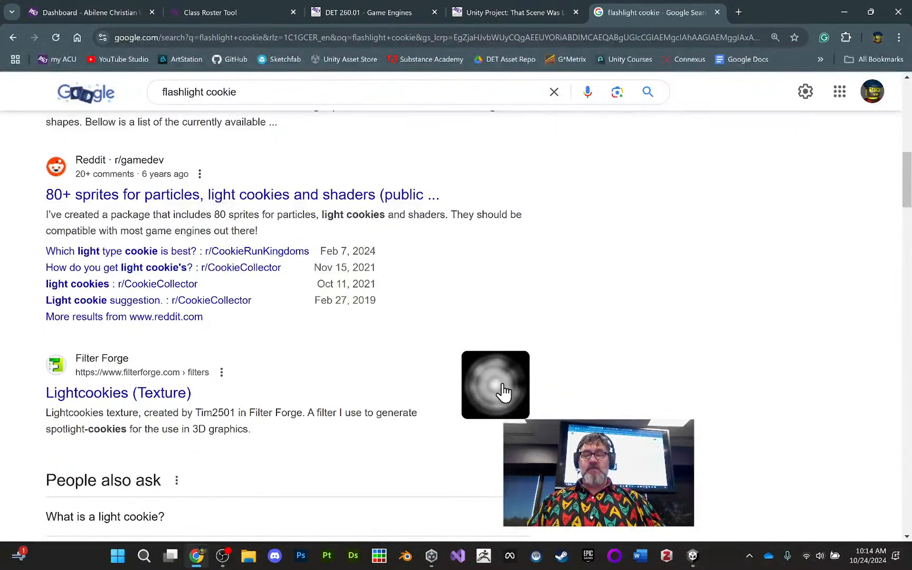
{"action": "left_click", "coordinate": [500, 392]}
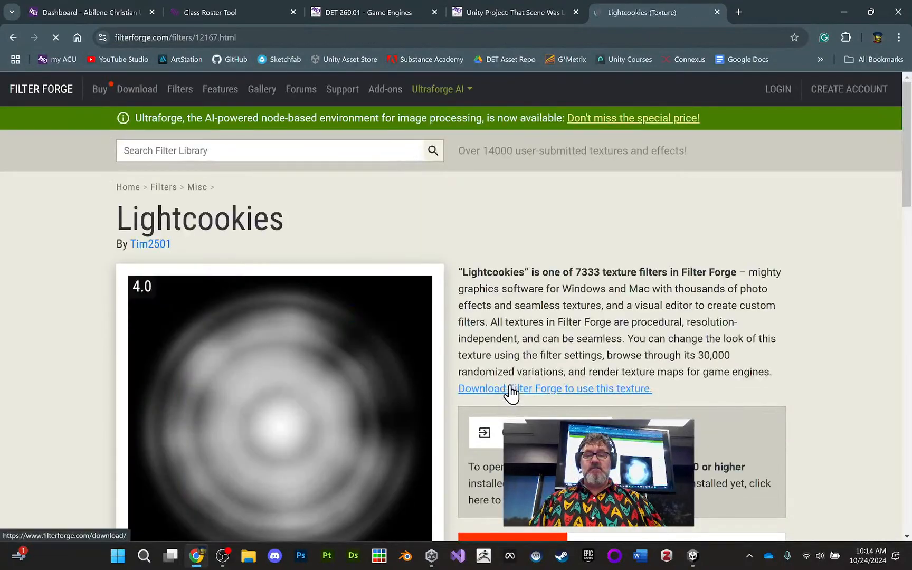
{"action": "scroll", "coordinate": [539, 348], "scroll_direction": "down", "scroll_amount": 2}
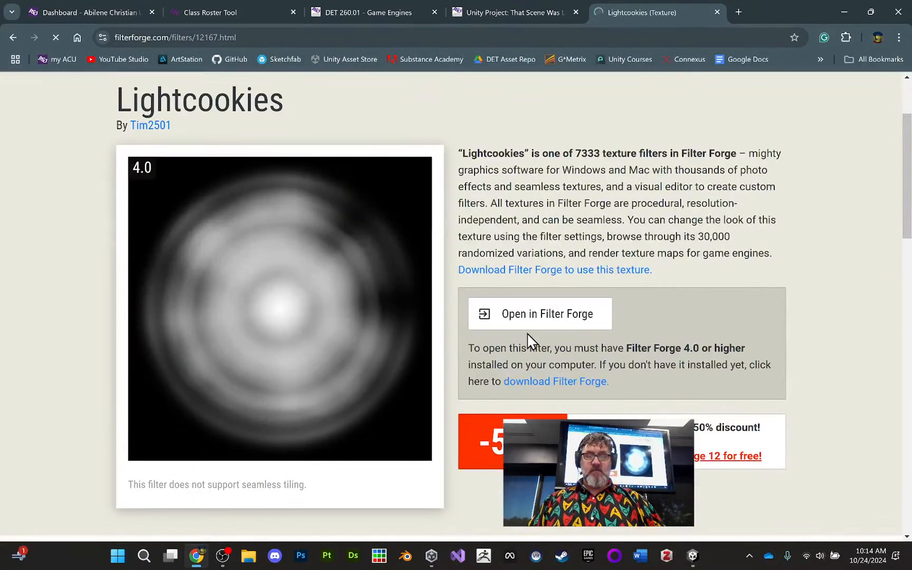
{"action": "right_click", "coordinate": [336, 275]}
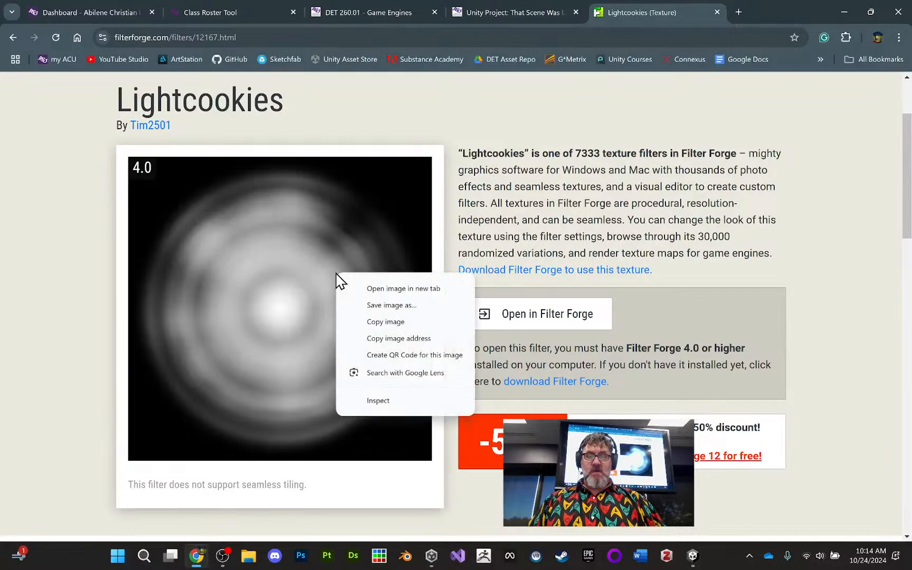
{"action": "left_click", "coordinate": [381, 291]}
{"action": "left_click", "coordinate": [709, 14]}
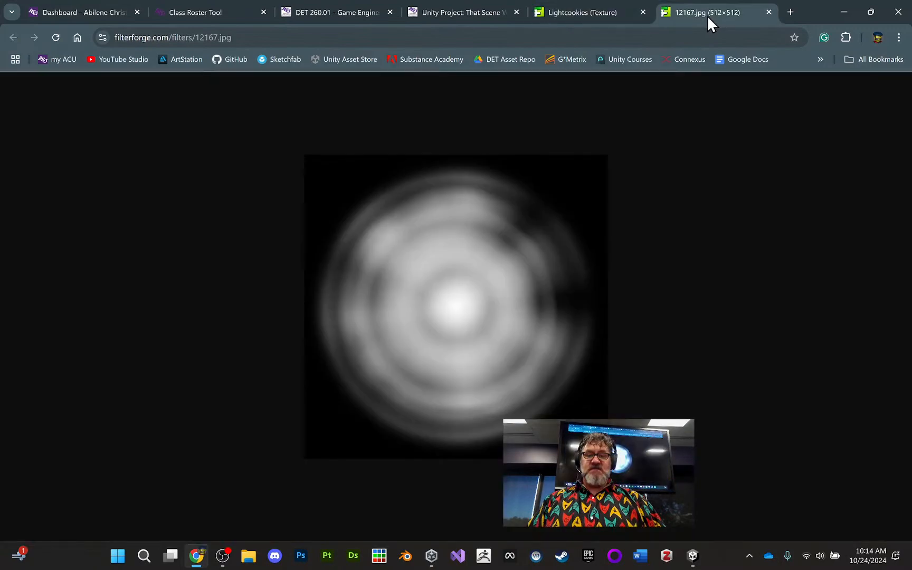
- Save the flashlight cookie image to the Downloads folder as a JPEG named yumCookie
{"action": "right_click", "coordinate": [464, 285]}
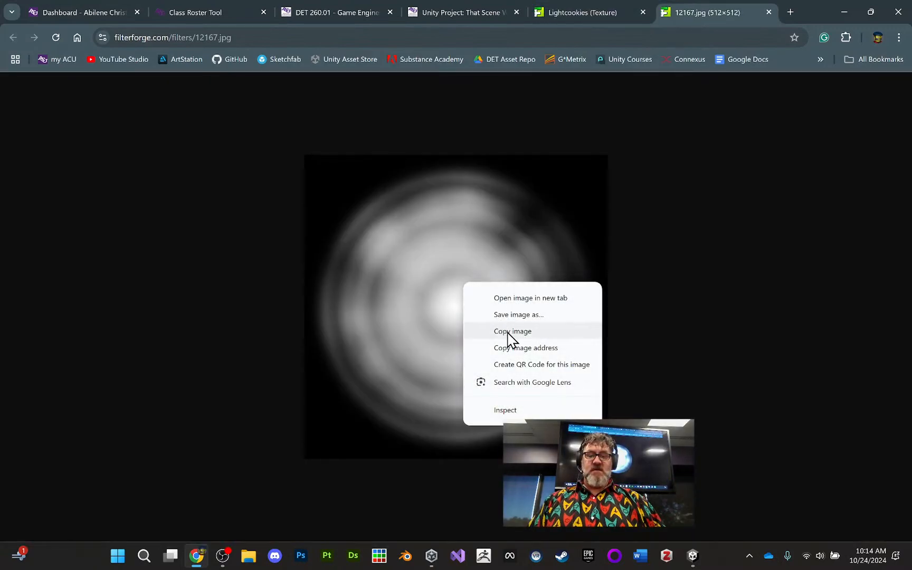
{"action": "left_click", "coordinate": [528, 317]}
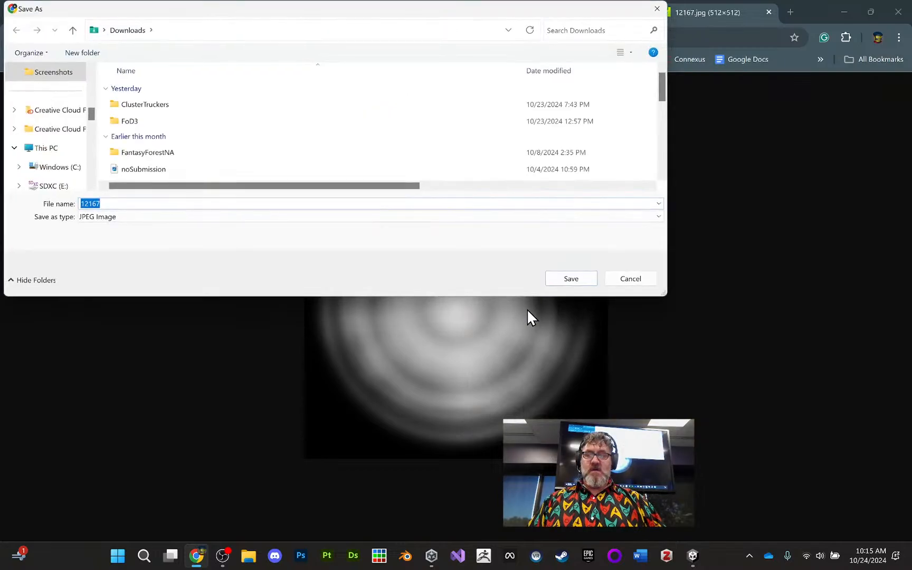
{"action": "type", "text": "y"}
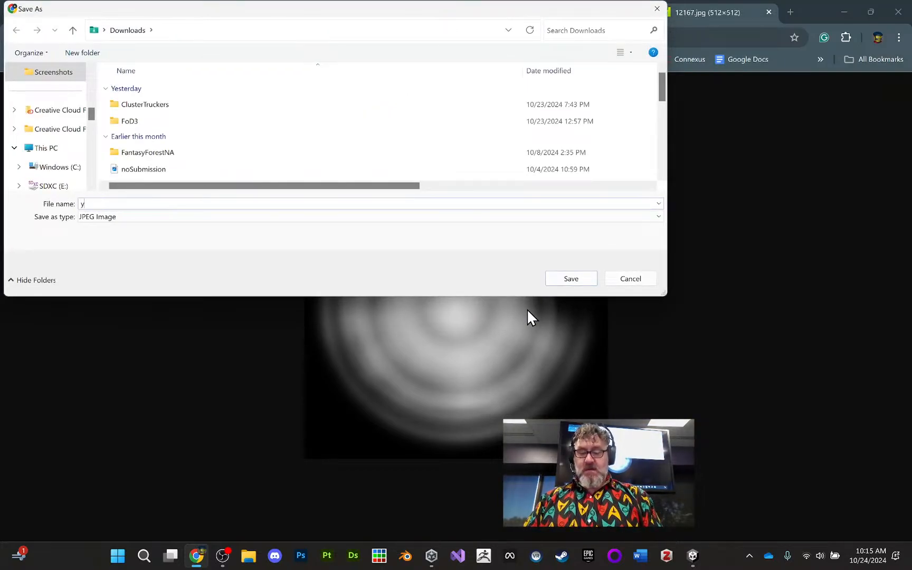
{"action": "type", "text": "umCookie"}
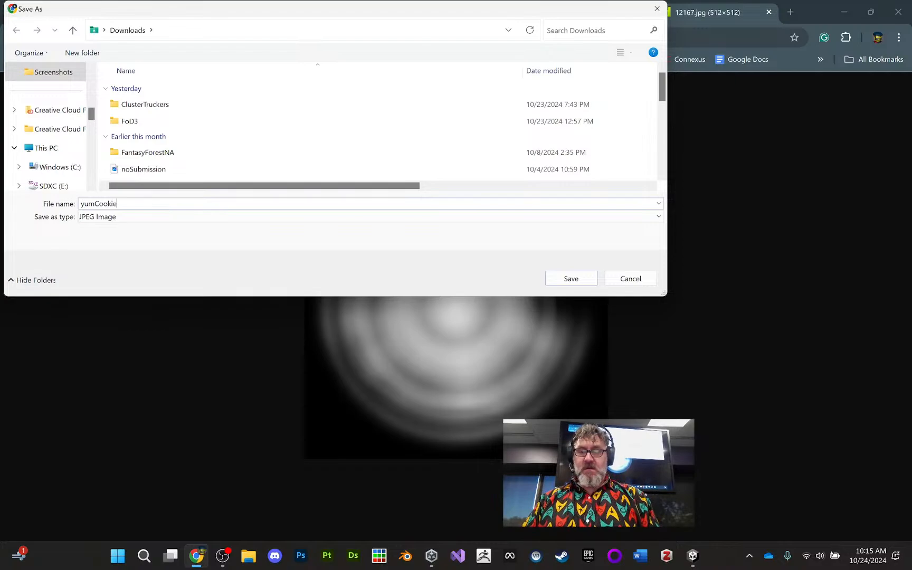
{"action": "left_click", "coordinate": [571, 278]}
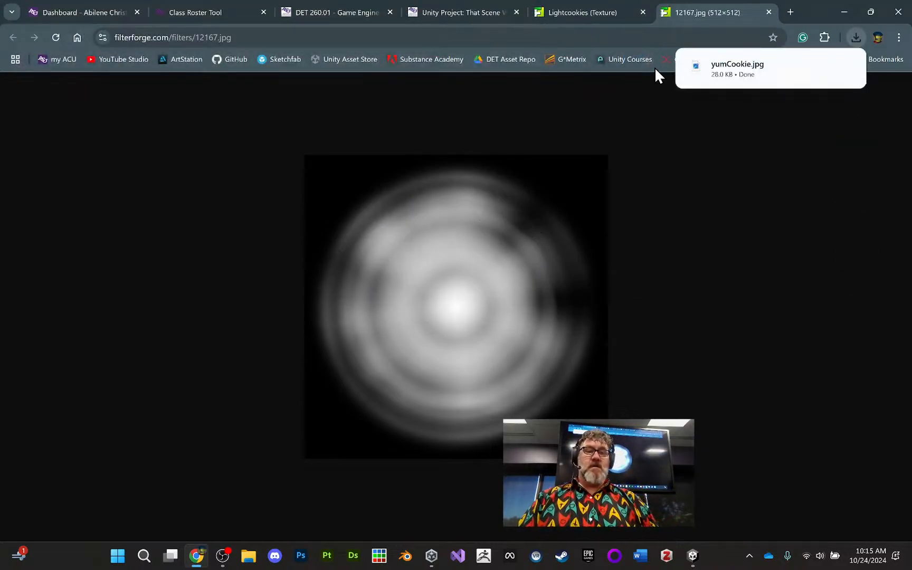
- Close both Filter Forge tabs and return to Unity to look through the baked lightmap previews
{"action": "left_click", "coordinate": [769, 11]}
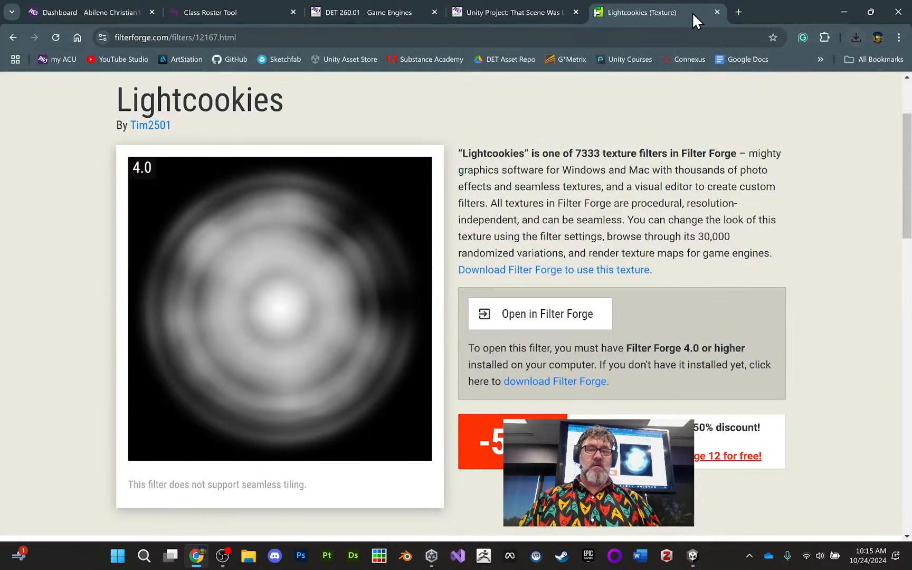
{"action": "left_click", "coordinate": [716, 12]}
{"action": "left_click", "coordinate": [693, 555]}
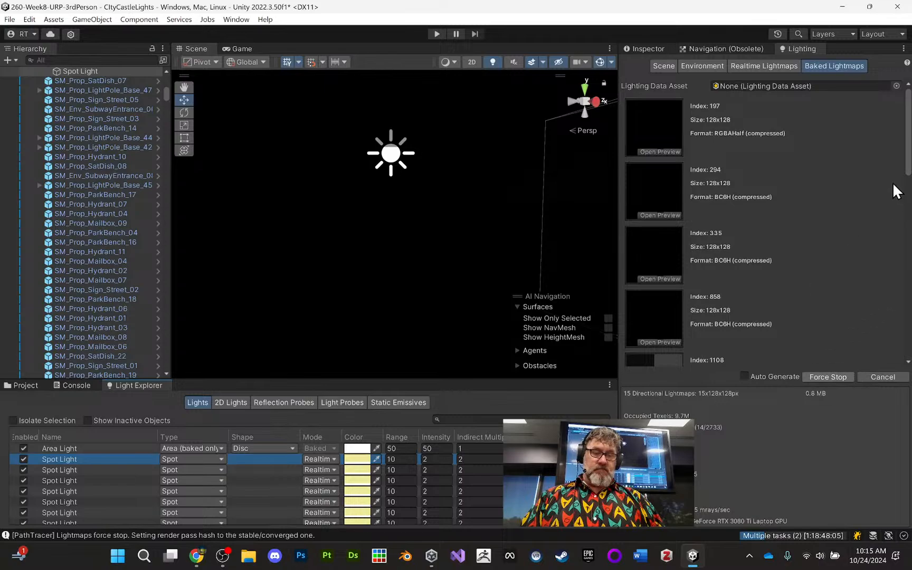
{"action": "scroll", "coordinate": [906, 163], "scroll_direction": "down", "scroll_amount": 3}
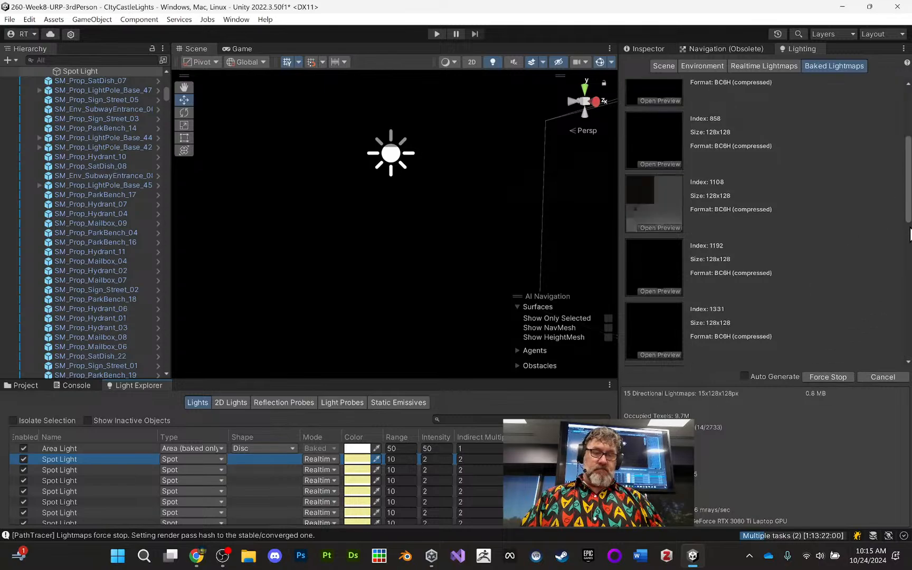
{"action": "left_click", "coordinate": [899, 317]}
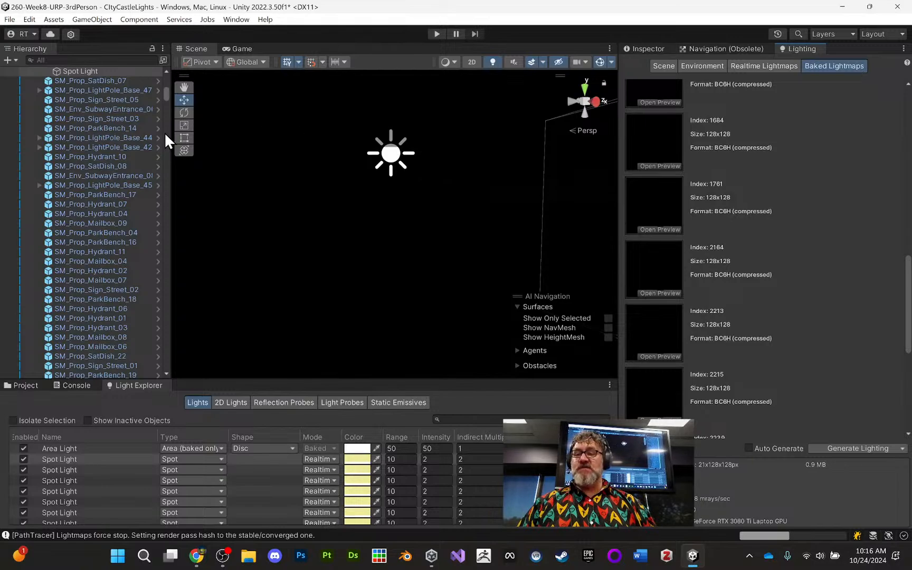
- Collapse the whole Hierarchy down to the top-level objects of the CItyCastleLights scene and select the Area Light
{"action": "middle_click_drag", "start_coordinate": [344, 161], "coordinate": [325, 194]}
{"action": "scroll", "coordinate": [105, 159], "scroll_direction": "down", "scroll_amount": 5}
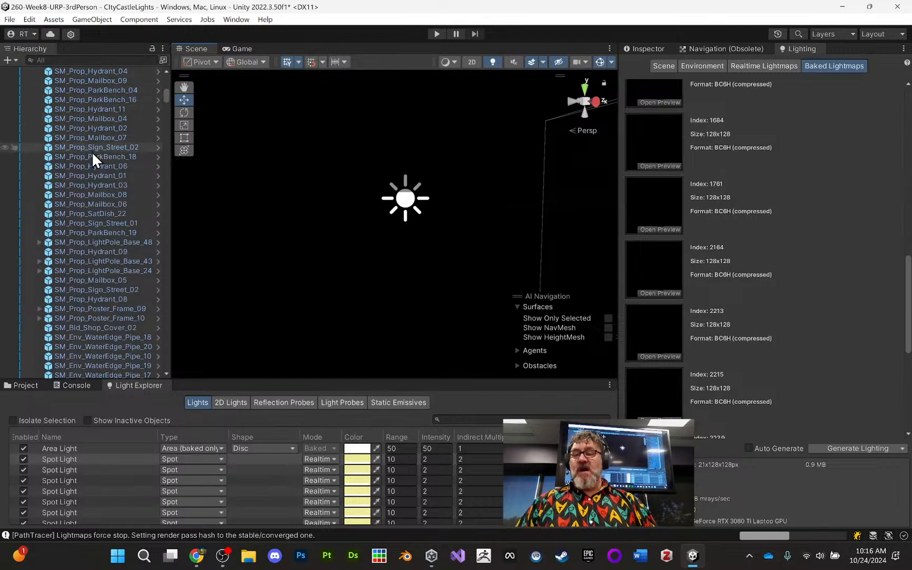
{"action": "scroll", "coordinate": [96, 161], "scroll_direction": "down", "scroll_amount": 10}
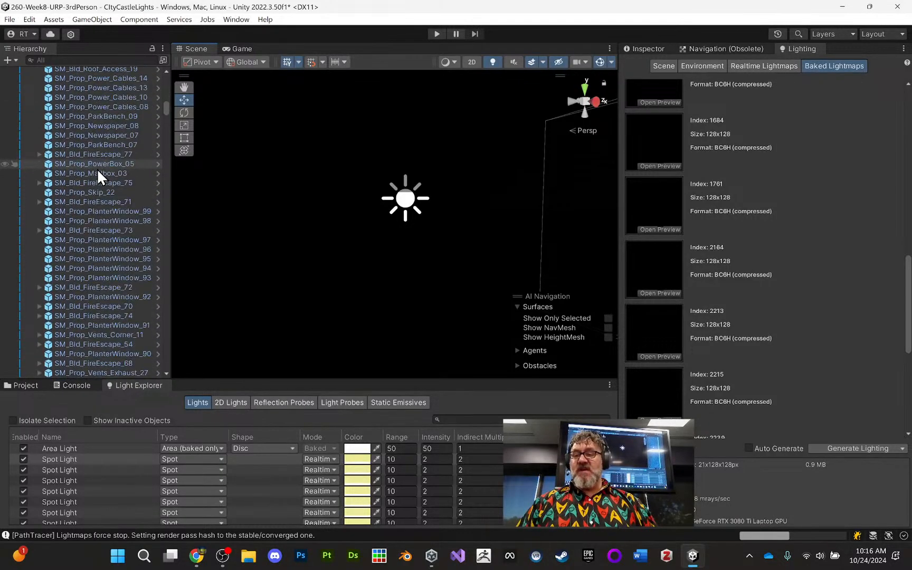
{"action": "scroll", "coordinate": [101, 176], "scroll_direction": "down", "scroll_amount": 3}
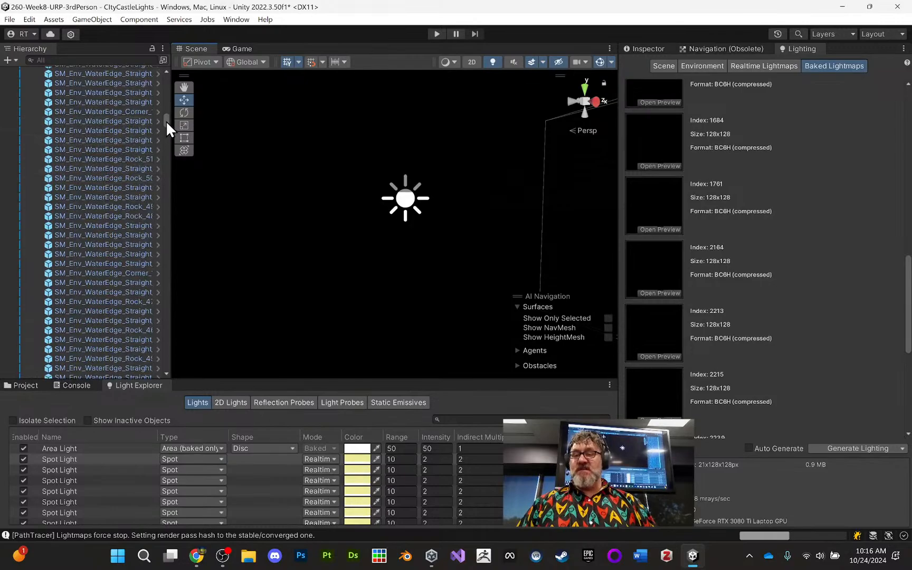
{"action": "left_click_drag", "start_coordinate": [166, 120], "coordinate": [181, 81]}
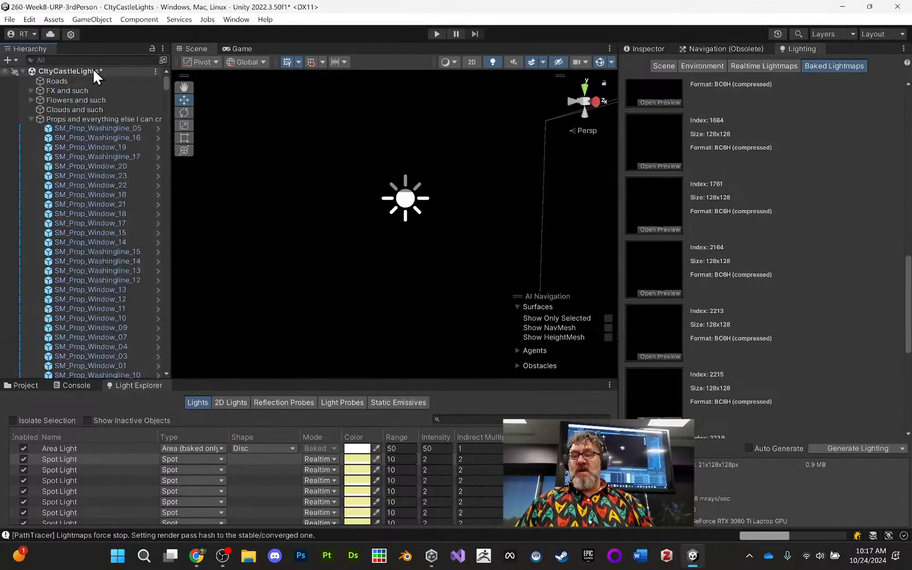
{"action": "left_click", "coordinate": [162, 48]}
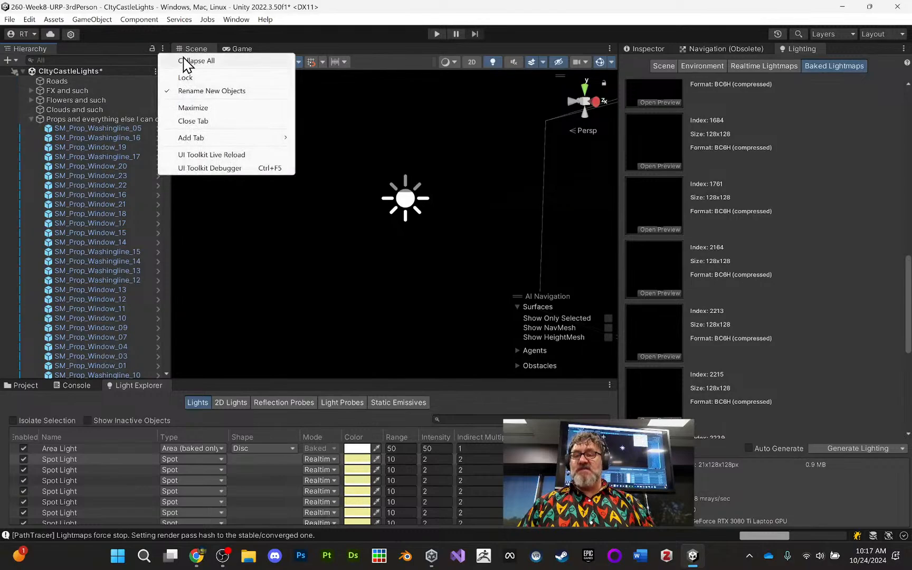
{"action": "left_click", "coordinate": [187, 62]}
{"action": "left_click", "coordinate": [22, 70]}
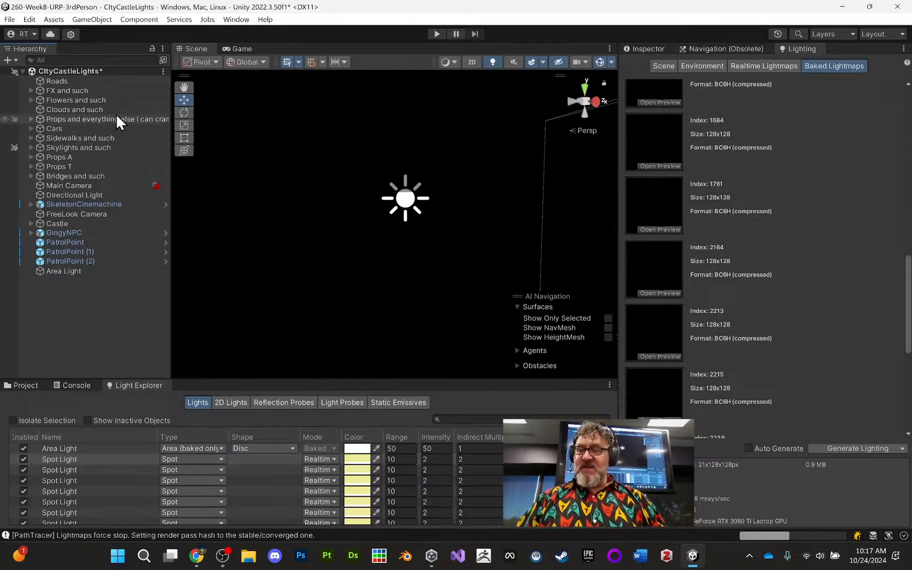
{"action": "left_click", "coordinate": [91, 272]}
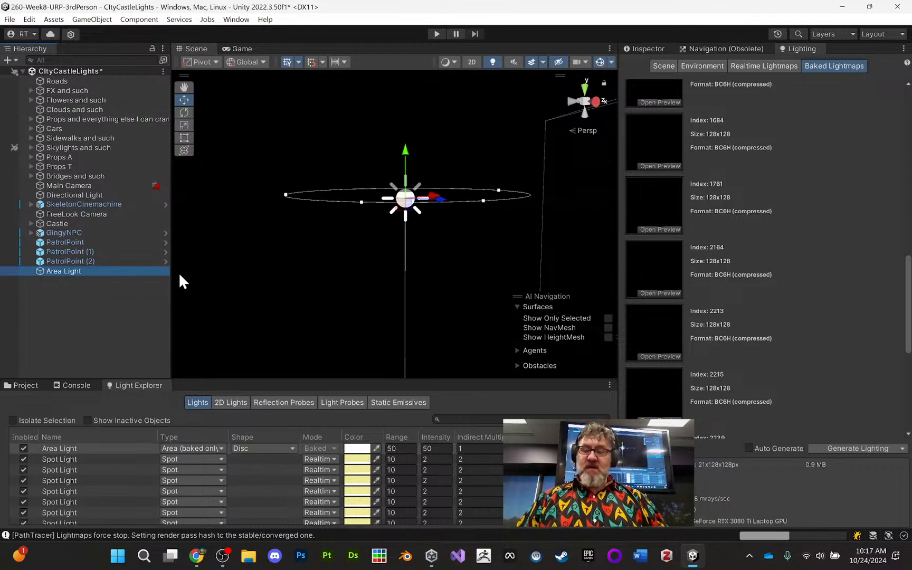
- Browse the project's _Prefabs and _Scenes folders and check the contents of the CItyCastleLights folder for lighting data
{"action": "left_click", "coordinate": [23, 385]}
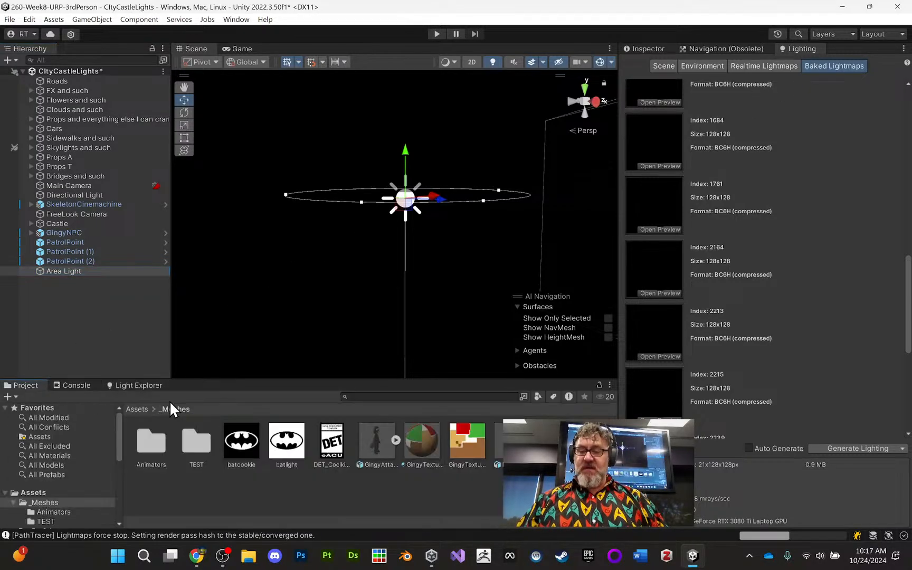
{"action": "scroll", "coordinate": [72, 480], "scroll_direction": "down", "scroll_amount": 5}
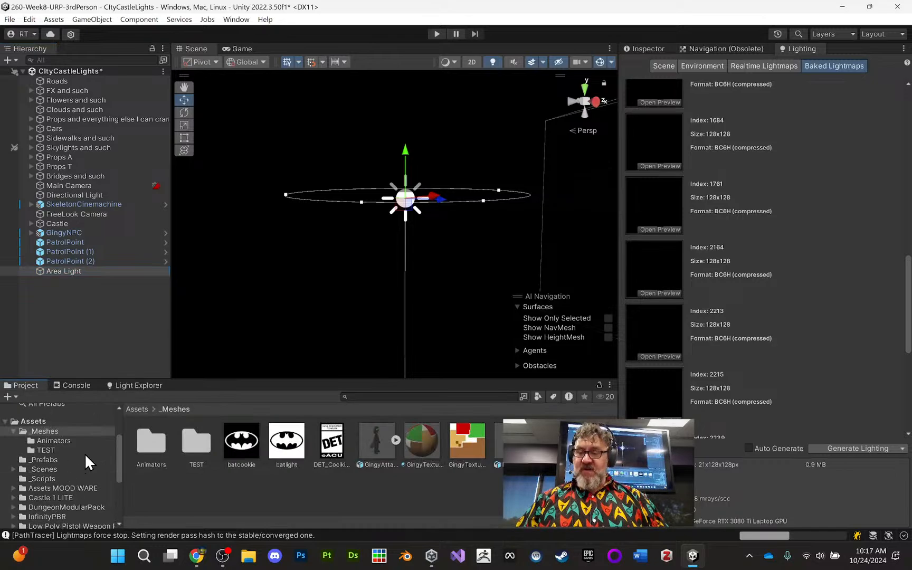
{"action": "left_click", "coordinate": [44, 459]}
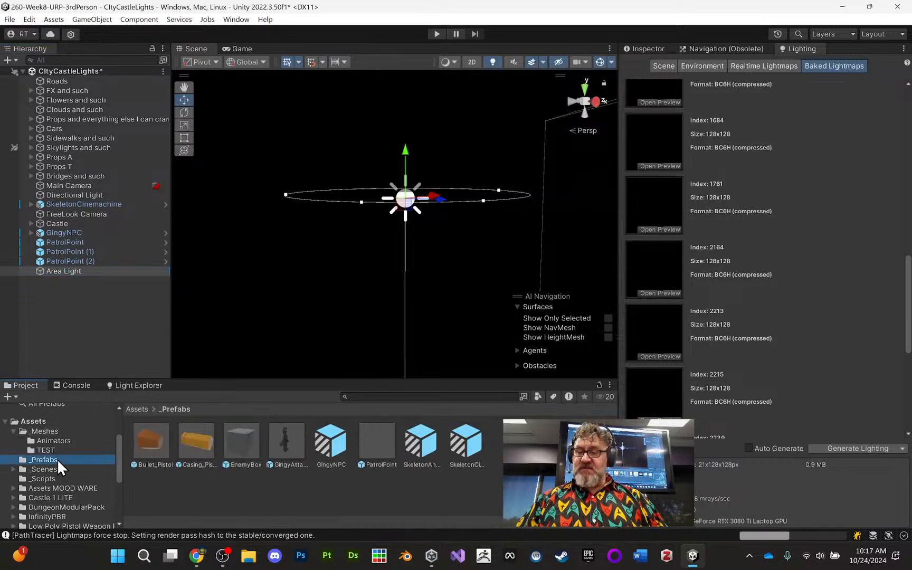
{"action": "left_click", "coordinate": [43, 468]}
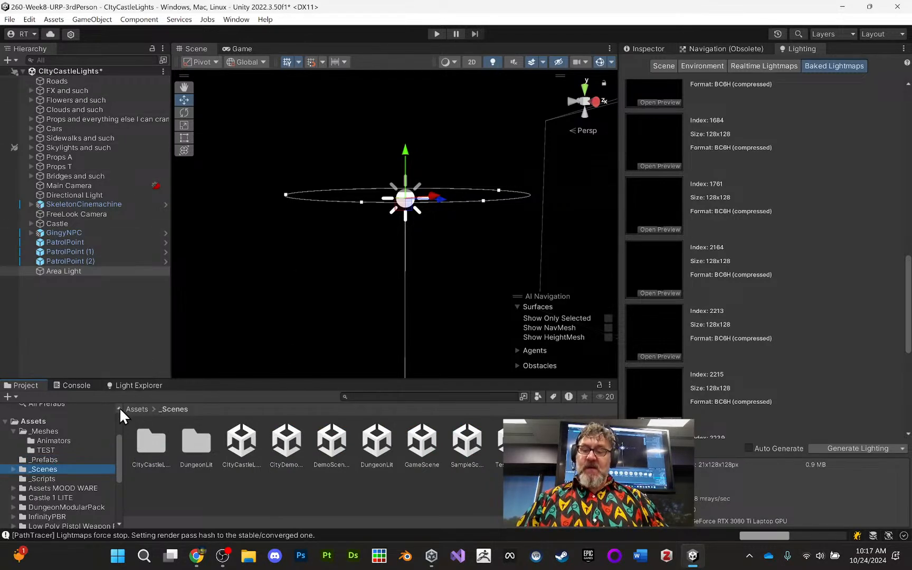
{"action": "left_click", "coordinate": [152, 442]}
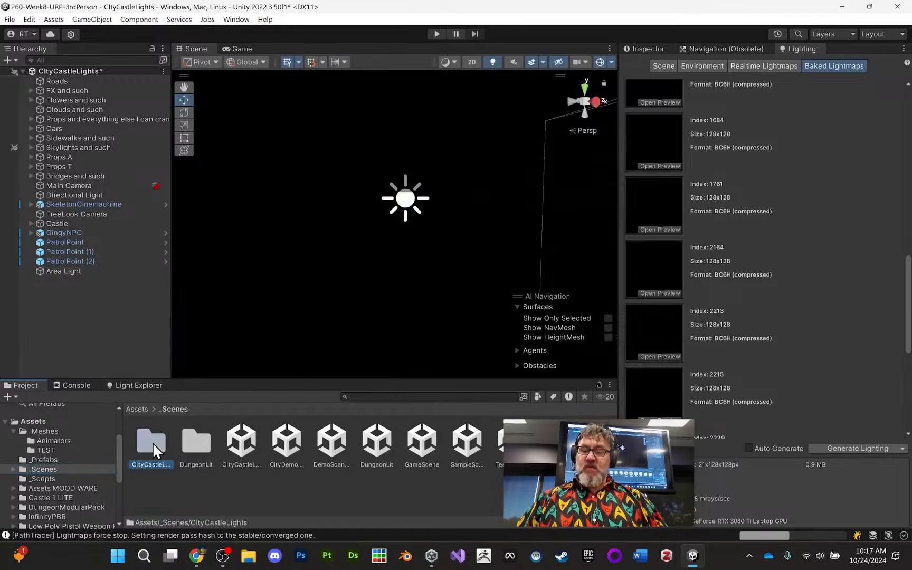
{"action": "double_click", "coordinate": [153, 442]}
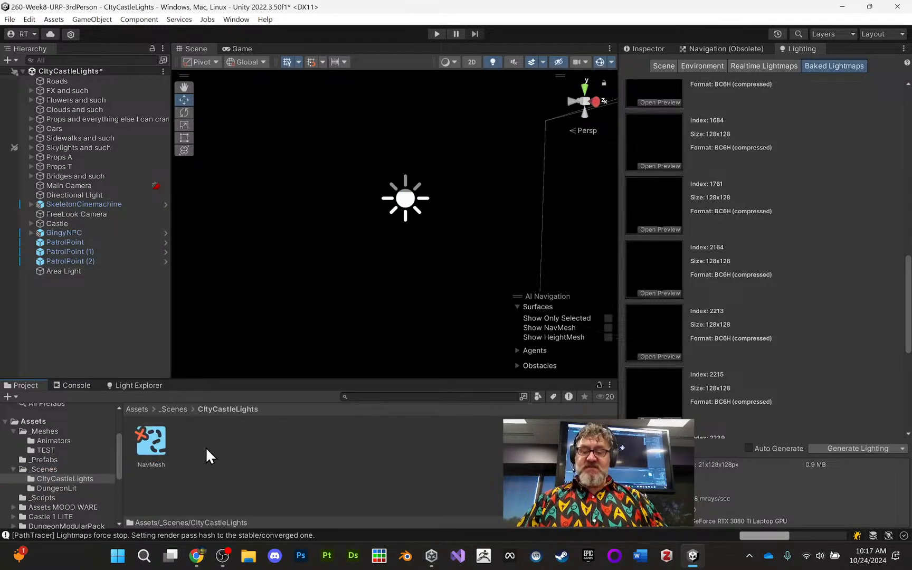
{"action": "left_click", "coordinate": [147, 442]}
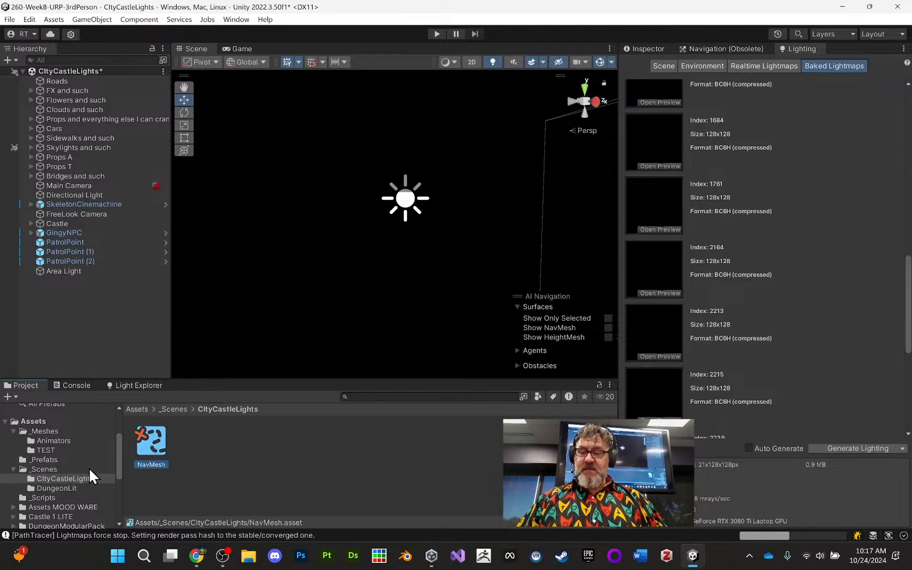
- Compare the contents of the DungeonLit and CItyCastleLights folders, then go back to the _Scenes folder
{"action": "left_click", "coordinate": [72, 486]}
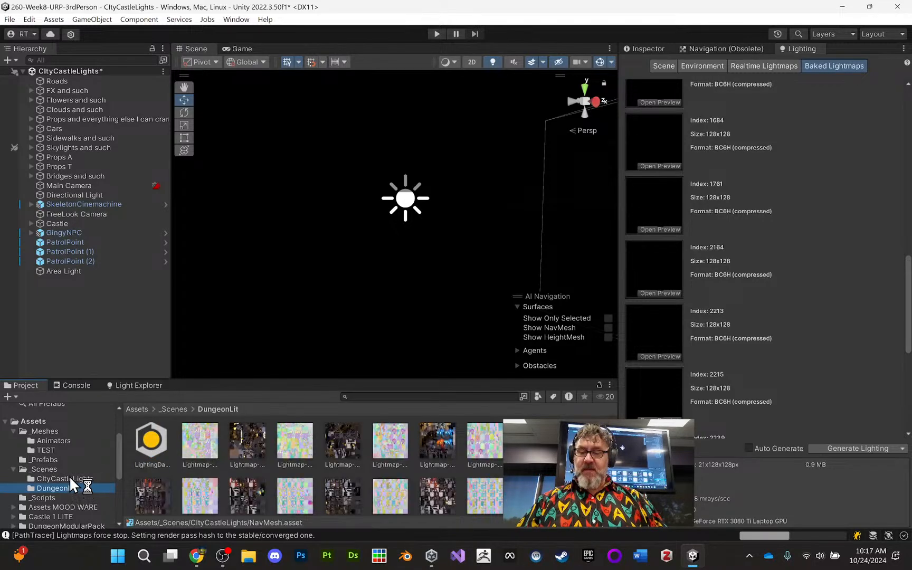
{"action": "left_click", "coordinate": [69, 478]}
{"action": "left_click", "coordinate": [72, 487]}
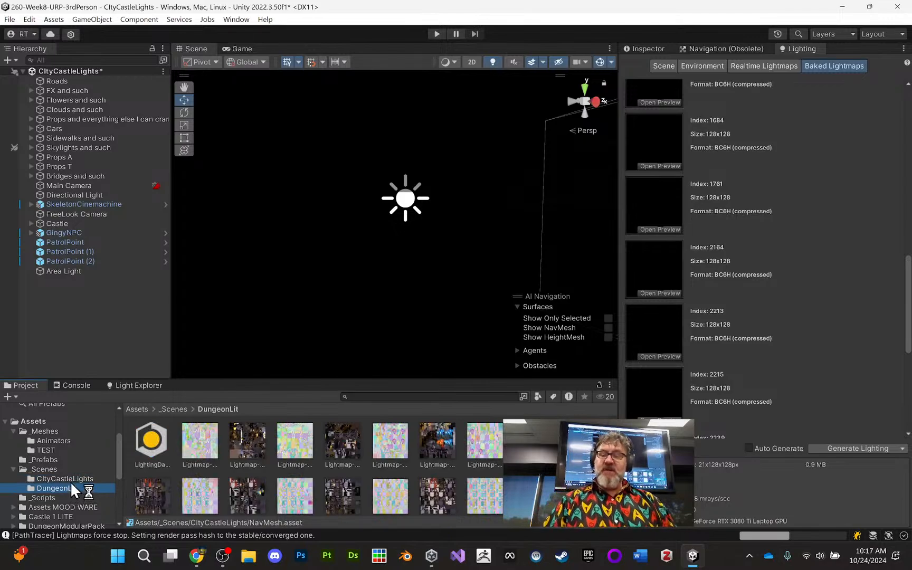
{"action": "left_click", "coordinate": [76, 479]}
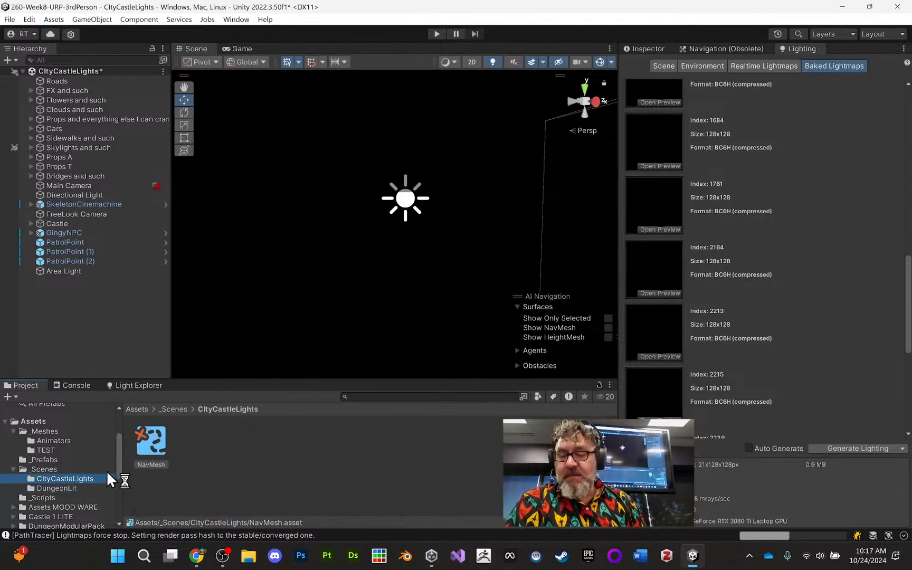
{"action": "left_click", "coordinate": [44, 469]}
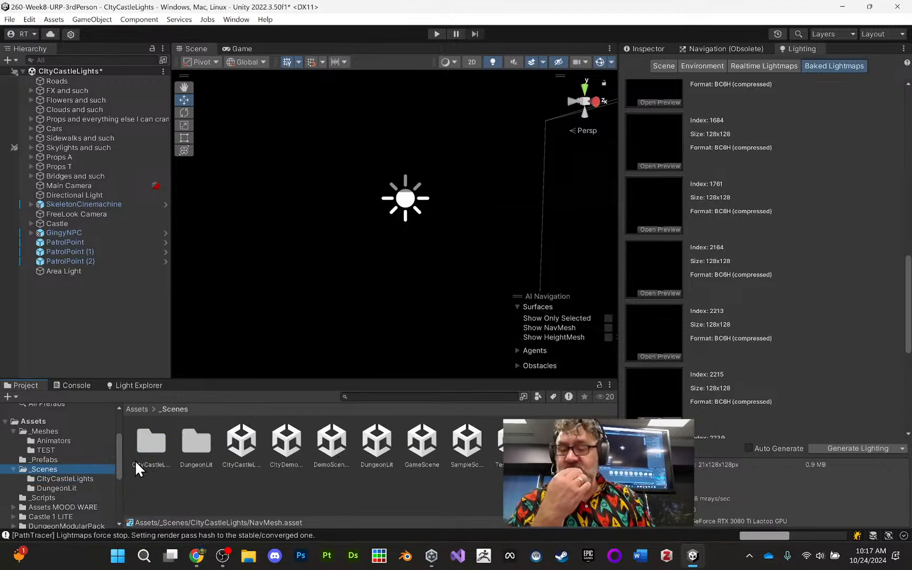
{"action": "double_click", "coordinate": [150, 447]}
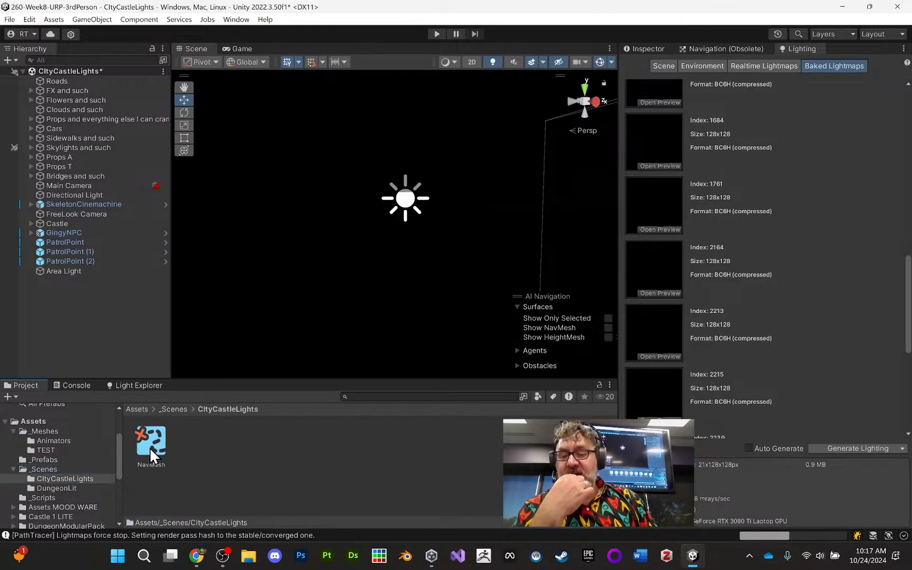
{"action": "left_click", "coordinate": [62, 488]}
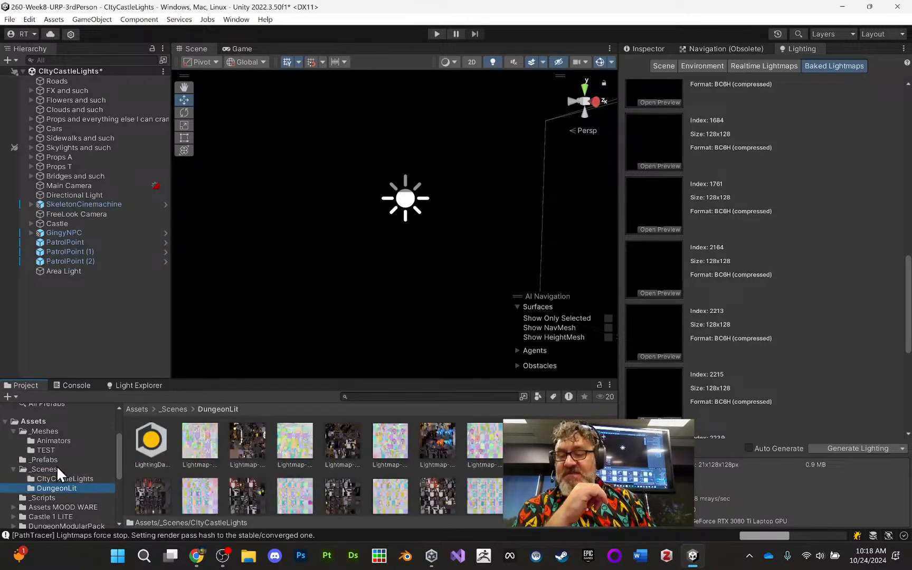
{"action": "left_click", "coordinate": [52, 468]}
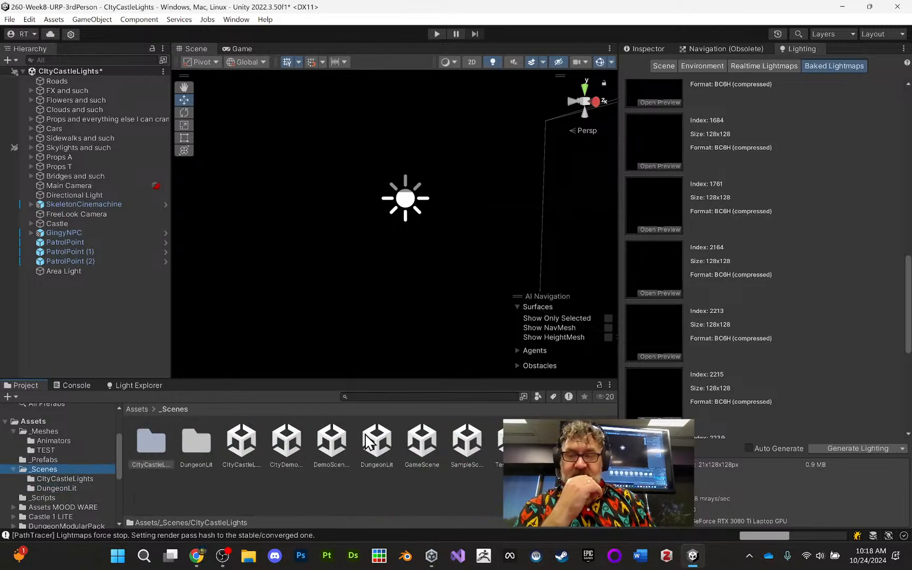
- Save the CItyCastleLights scene and open the DungeonLit scene from the _Scenes folder
{"action": "left_click", "coordinate": [95, 347]}
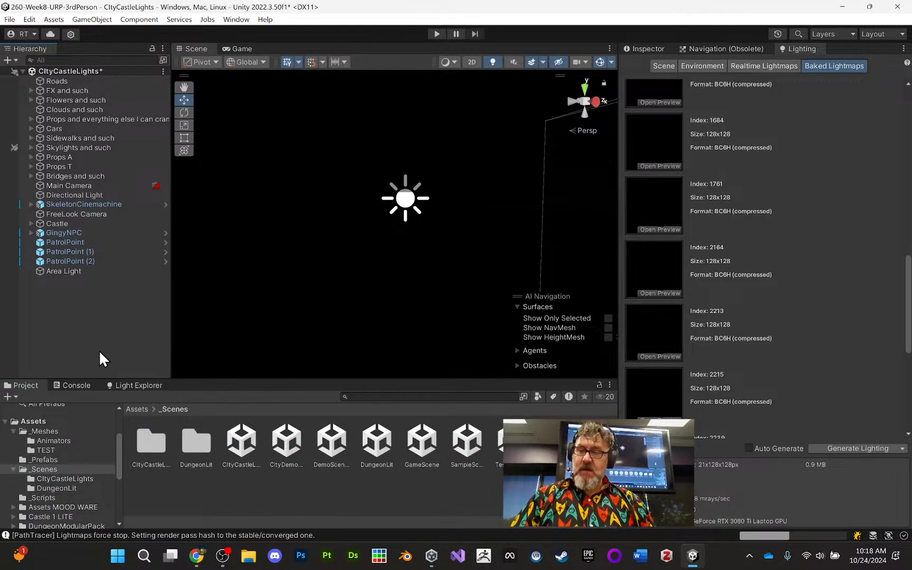
{"action": "key", "text": "ctrl+s"}
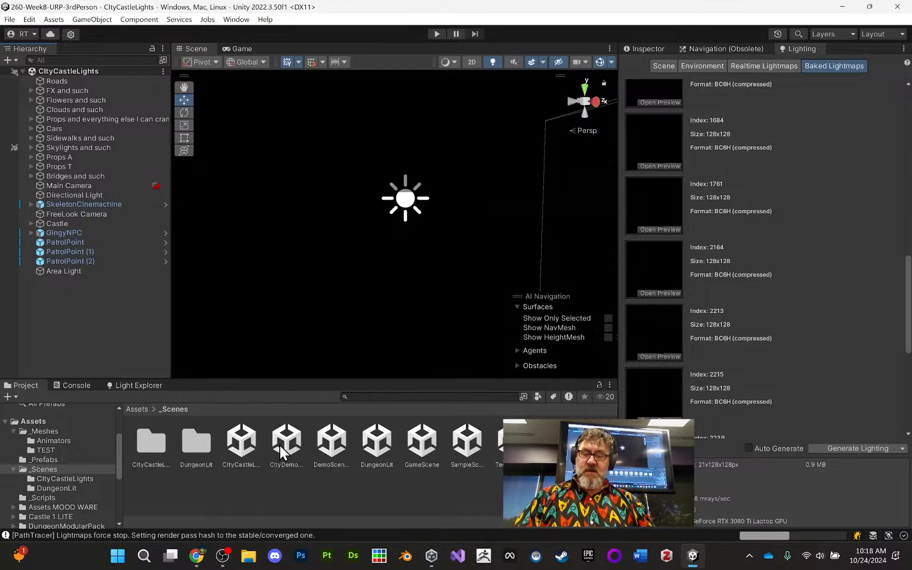
{"action": "left_click", "coordinate": [379, 446]}
{"action": "double_click", "coordinate": [378, 442]}
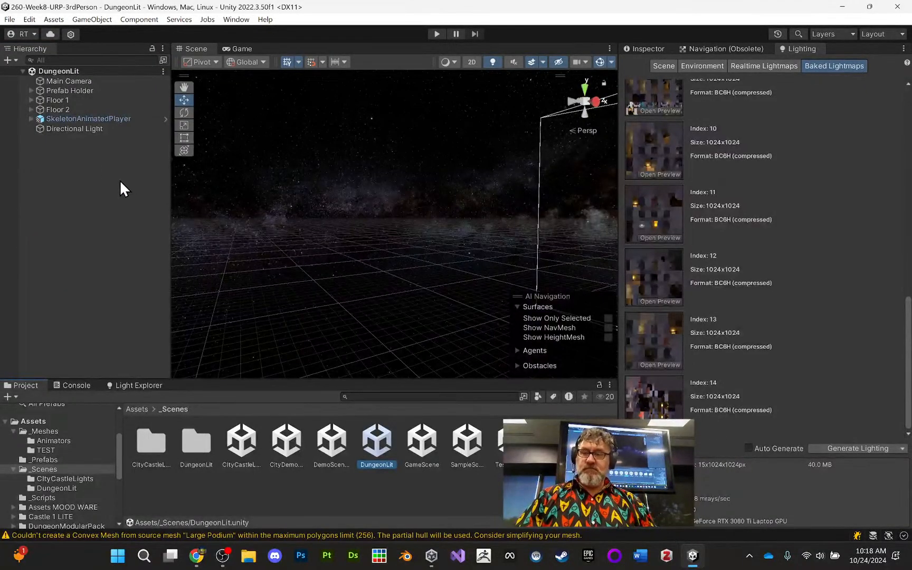
- Select SkeletonAnimatedPlayer in the DungeonLit scene and frame it in the Scene view
{"action": "left_click", "coordinate": [86, 109]}
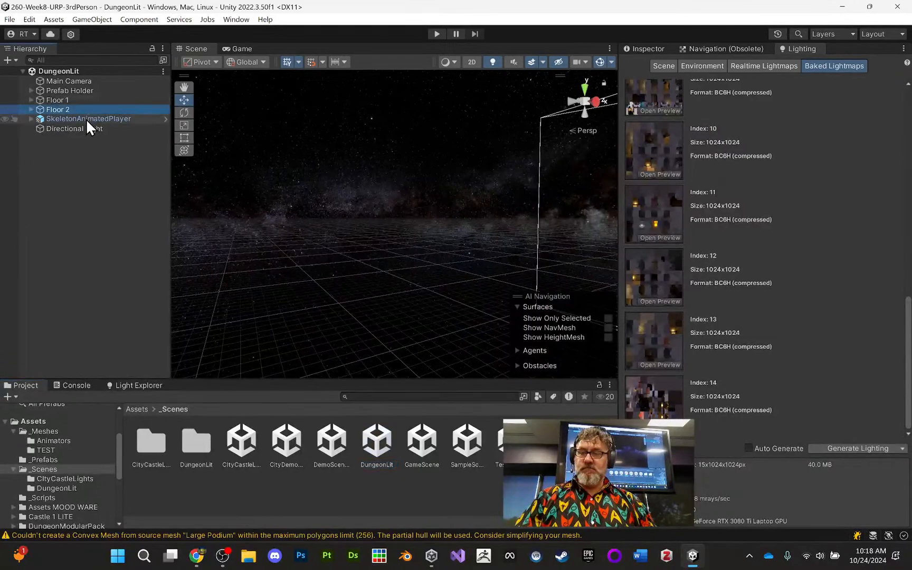
{"action": "left_click", "coordinate": [86, 119]}
{"action": "key", "text": "f"}
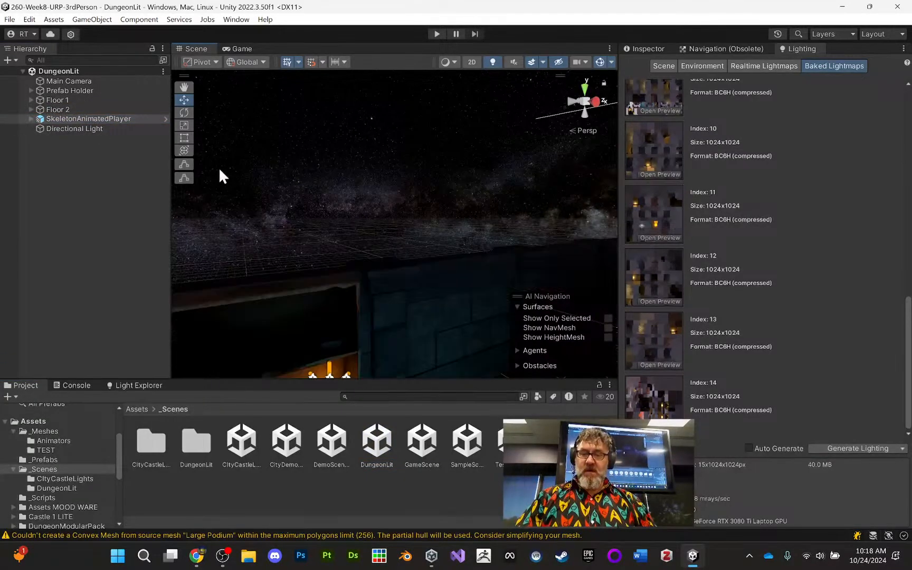
- Survey the dungeon around the skeleton player, the chest and the bat-symbol light on the floor from a raised viewpoint
{"action": "left_click_drag", "start_coordinate": [374, 255], "coordinate": [546, 267], "text": "alt"}
{"action": "scroll", "coordinate": [428, 261], "scroll_direction": "down", "scroll_amount": 10}
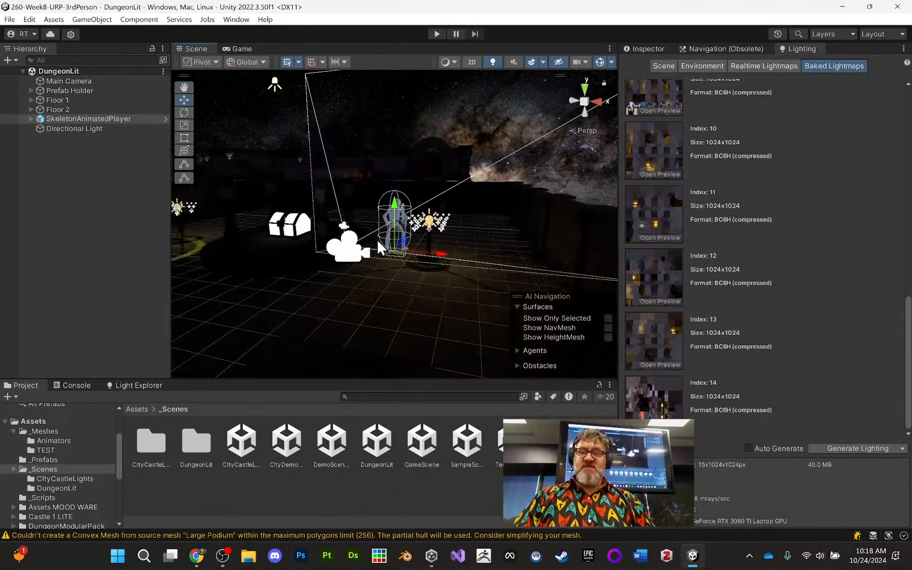
{"action": "middle_click_drag", "start_coordinate": [382, 239], "coordinate": [456, 344]}
{"action": "right_click_drag", "start_coordinate": [357, 317], "coordinate": [357, 87], "text": "alt"}
{"action": "middle_click_drag", "start_coordinate": [339, 167], "coordinate": [353, 189]}
{"action": "mouse_move", "coordinate": [376, 310]}
{"action": "left_mouse_down", "text": "alt"}
{"action": "mouse_move", "coordinate": [386, 311]}
{"action": "mouse_move", "coordinate": [383, 320]}
{"action": "left_mouse_up", "text": "alt"}
{"action": "left_click_drag", "start_coordinate": [219, 212], "coordinate": [217, 259], "text": "alt"}
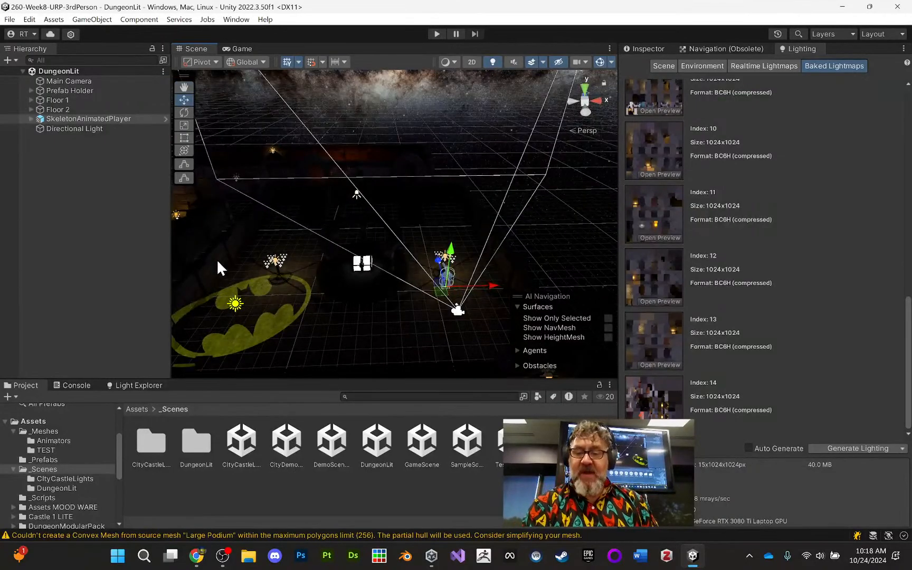
- Open the DungeonLit folder and look through its lighting data, lightmap textures and reflection probe
{"action": "double_click", "coordinate": [186, 446]}
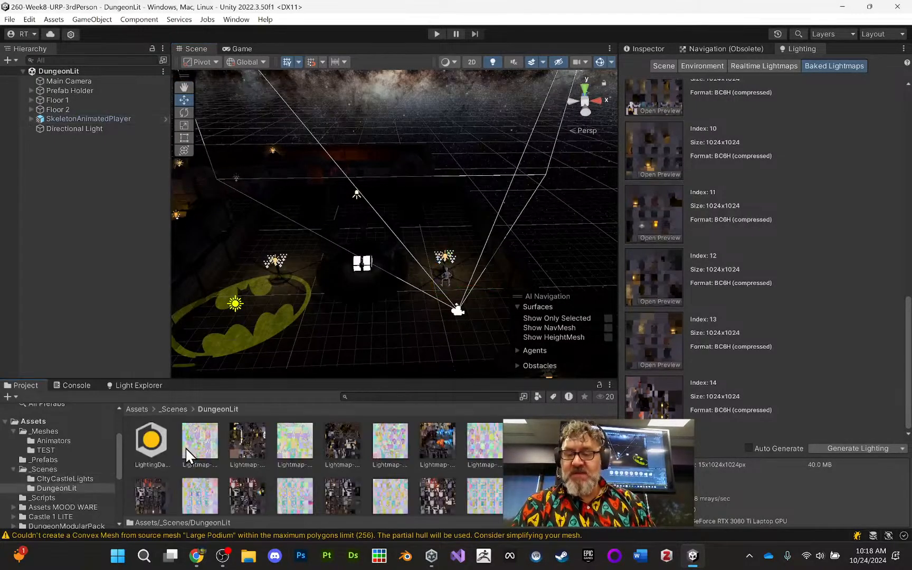
{"action": "scroll", "coordinate": [317, 459], "scroll_direction": "down", "scroll_amount": 2}
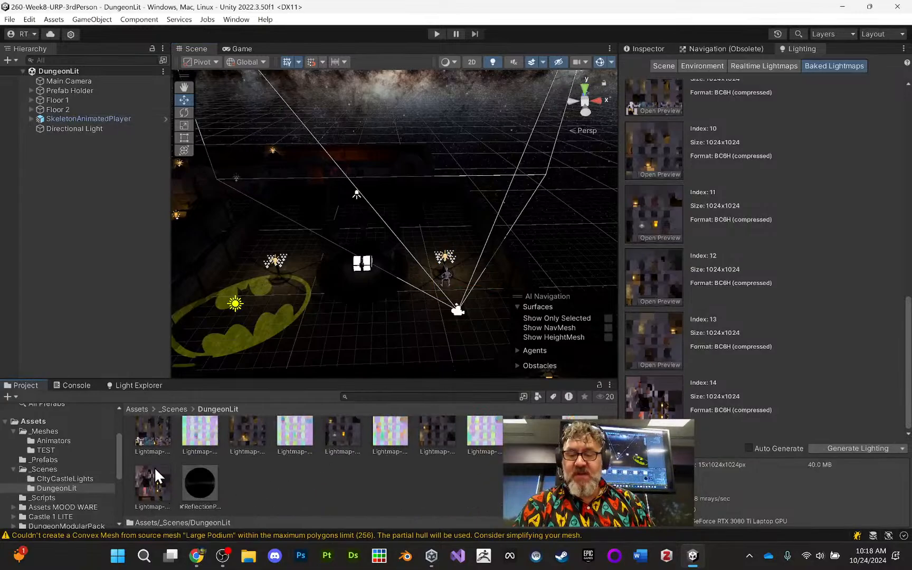
{"action": "scroll", "coordinate": [269, 438], "scroll_direction": "up", "scroll_amount": 2}
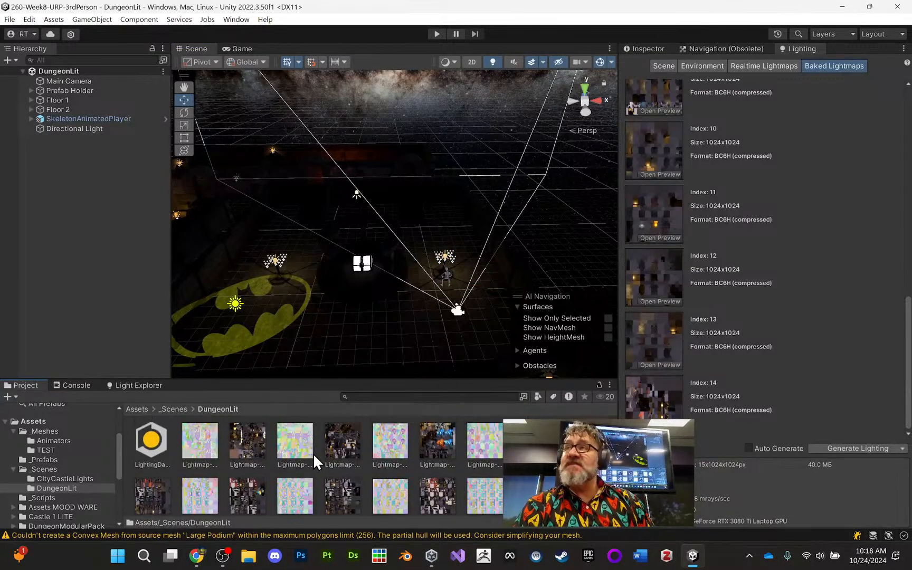
{"action": "scroll", "coordinate": [307, 453], "scroll_direction": "down", "scroll_amount": 2}
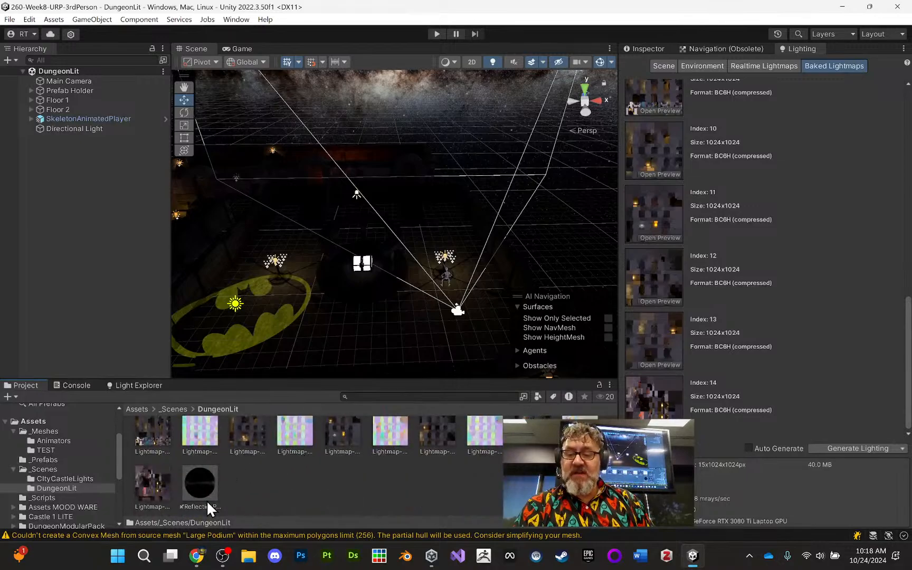
{"action": "scroll", "coordinate": [256, 484], "scroll_direction": "up", "scroll_amount": 2}
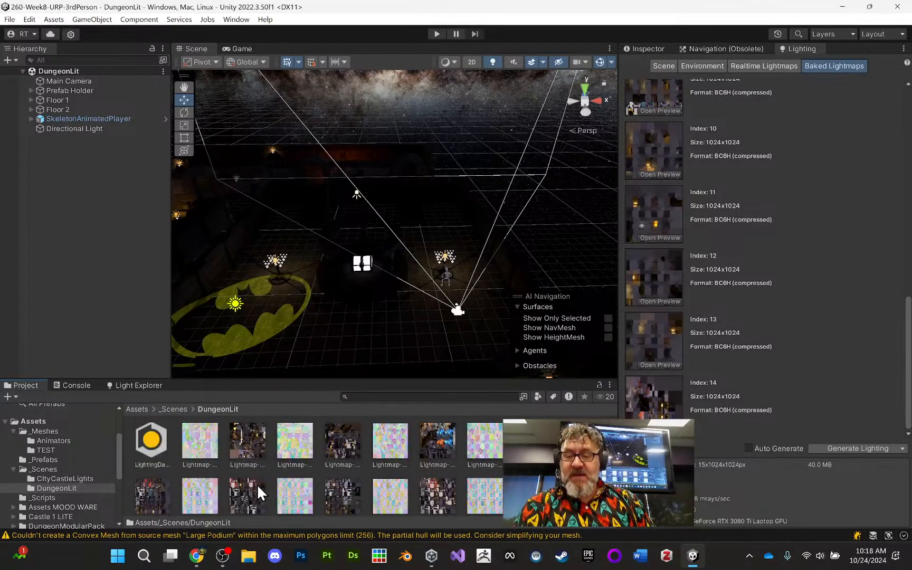
- Open Lightmap-1_comp_dir.png from the DungeonLit folder, examine the directional lightmap up close and close the image
{"action": "double_click", "coordinate": [292, 440]}
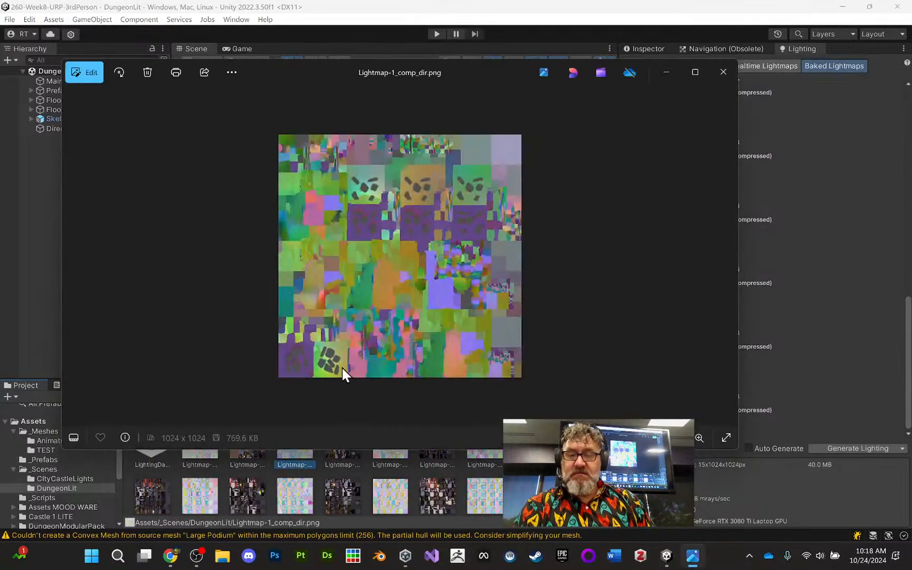
{"action": "scroll", "coordinate": [341, 366], "scroll_direction": "up", "scroll_amount": 4}
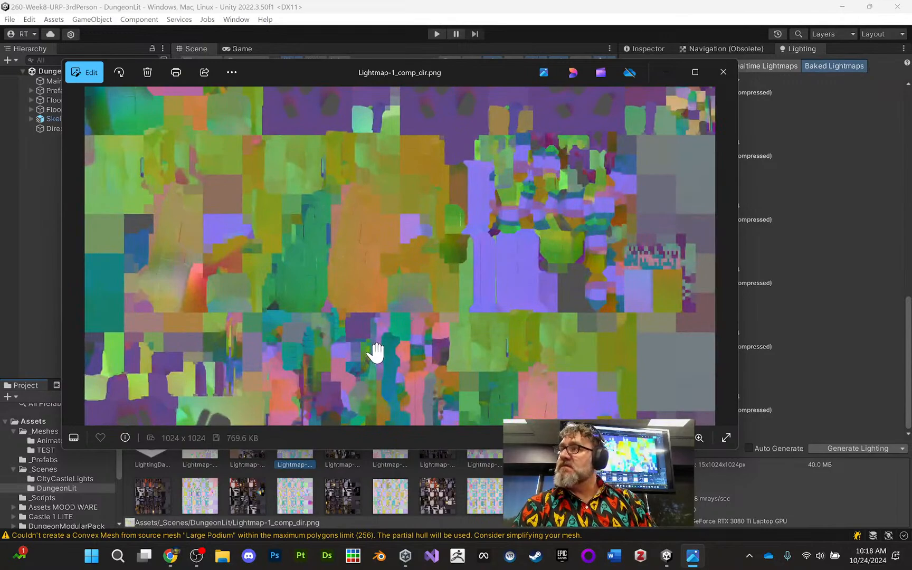
{"action": "scroll", "coordinate": [375, 352], "scroll_direction": "down", "scroll_amount": 4}
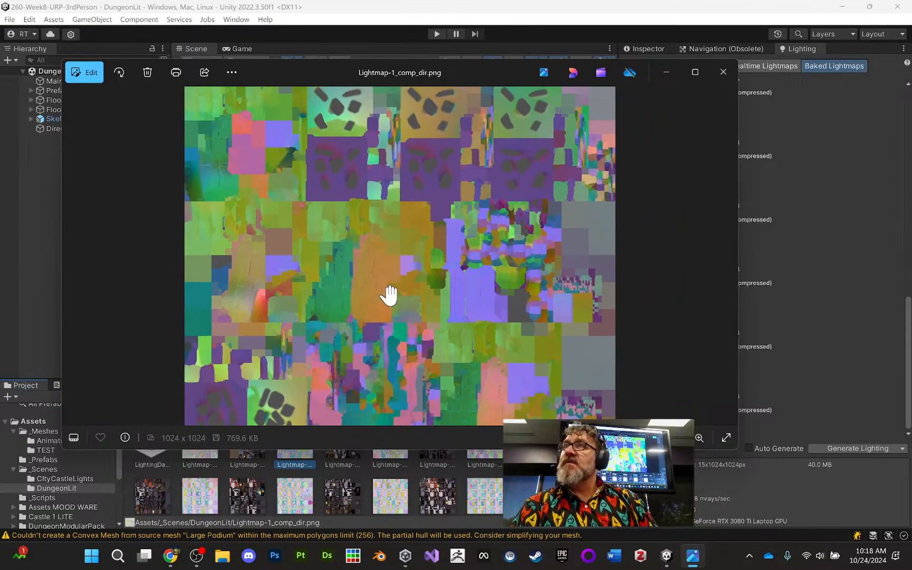
{"action": "scroll", "coordinate": [388, 291], "scroll_direction": "down", "scroll_amount": 1}
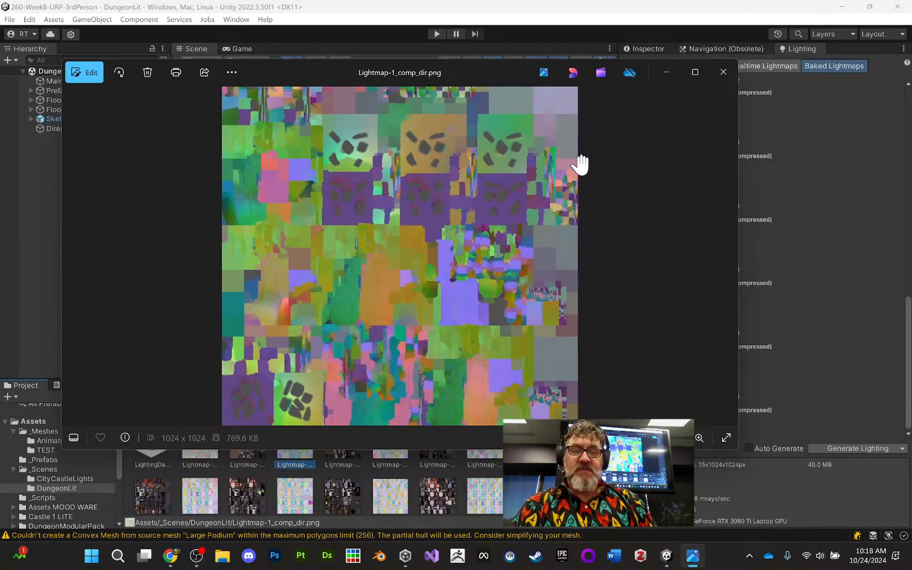
{"action": "left_click", "coordinate": [722, 72]}
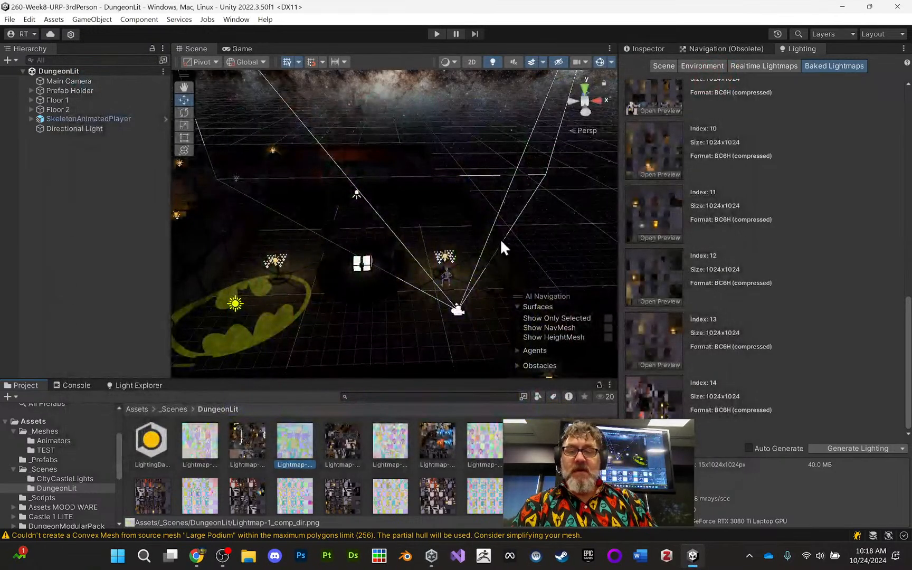
{"action": "key", "text": "w"}
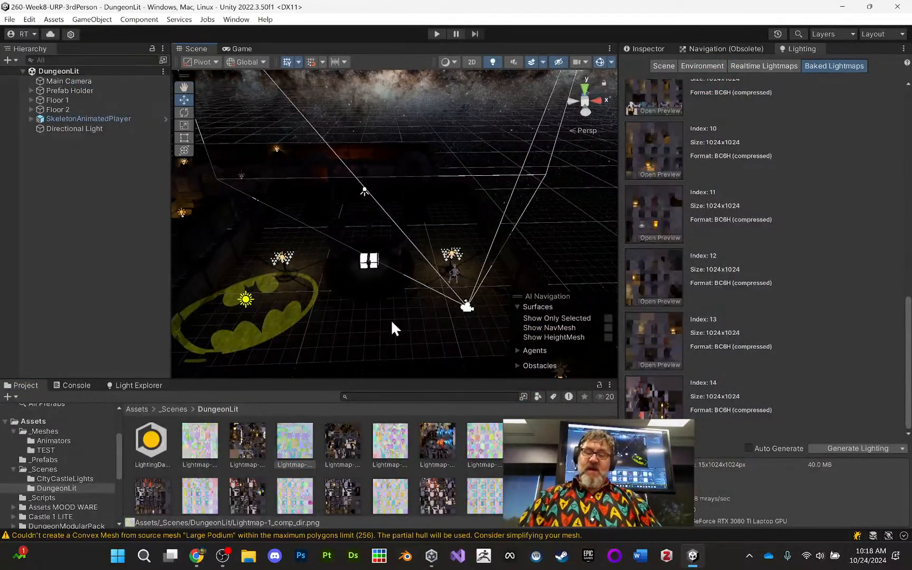
- Locate the DungeonLit scene file in _Scenes, reopen its matching folder and enlarge the asset browser area
{"action": "left_click", "coordinate": [177, 409]}
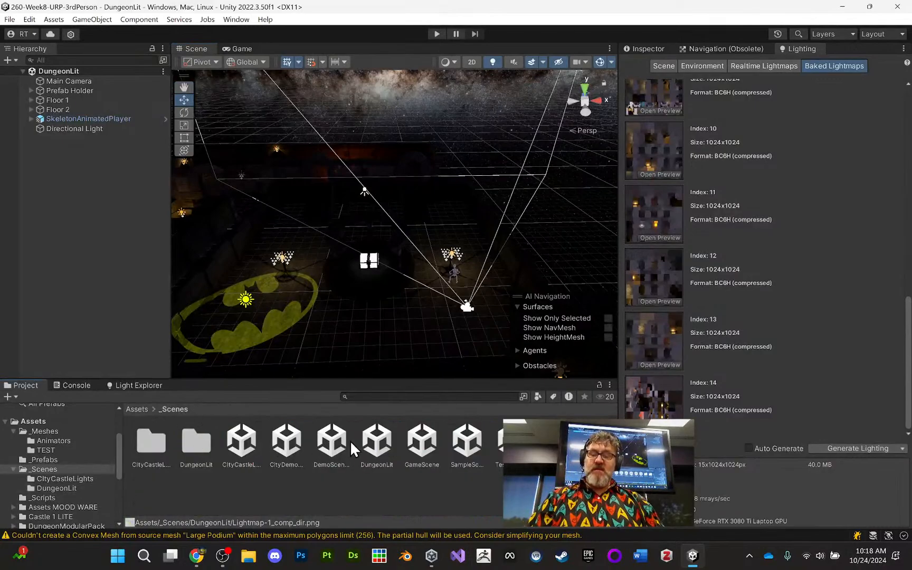
{"action": "left_click", "coordinate": [372, 446]}
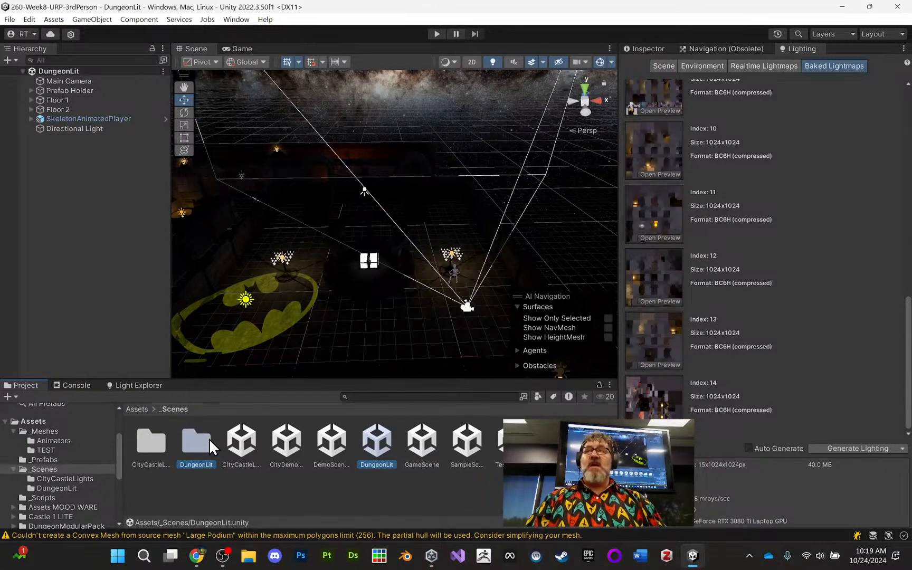
{"action": "double_click", "coordinate": [188, 440]}
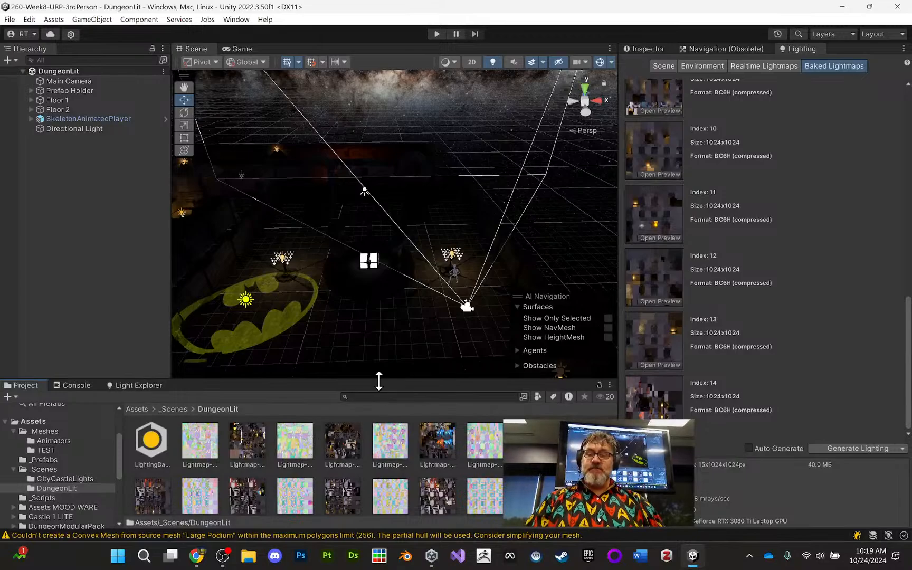
{"action": "left_click_drag", "start_coordinate": [378, 381], "coordinate": [378, 331]}
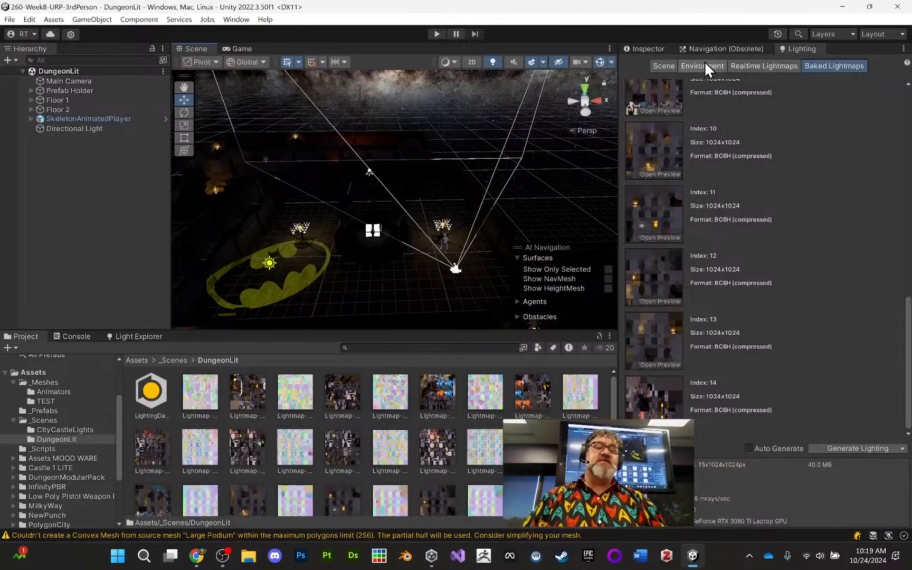
- Check DungeonLit's lightmapping settings, then open the CItyCastleLights scene from the _Scenes folder
{"action": "left_click", "coordinate": [666, 65]}
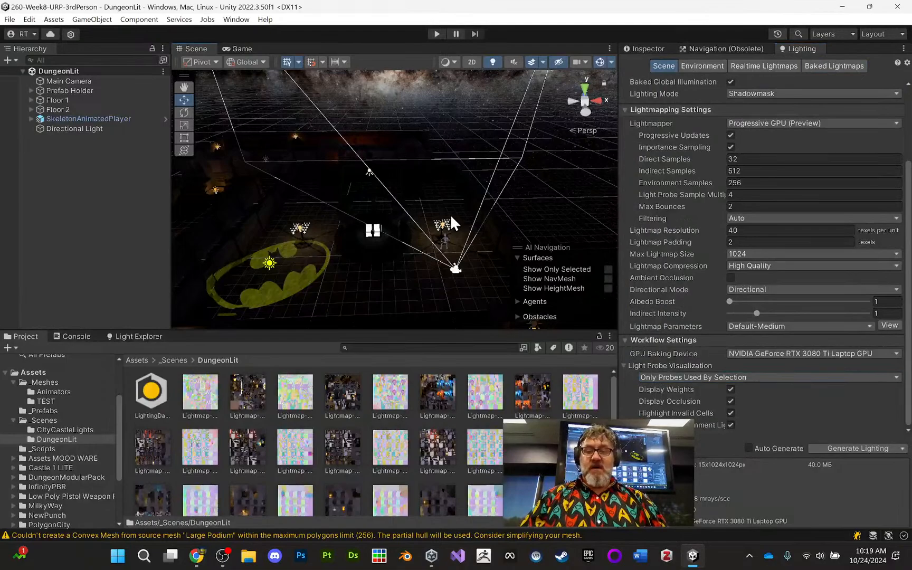
{"action": "middle_click_drag", "start_coordinate": [450, 215], "coordinate": [474, 212]}
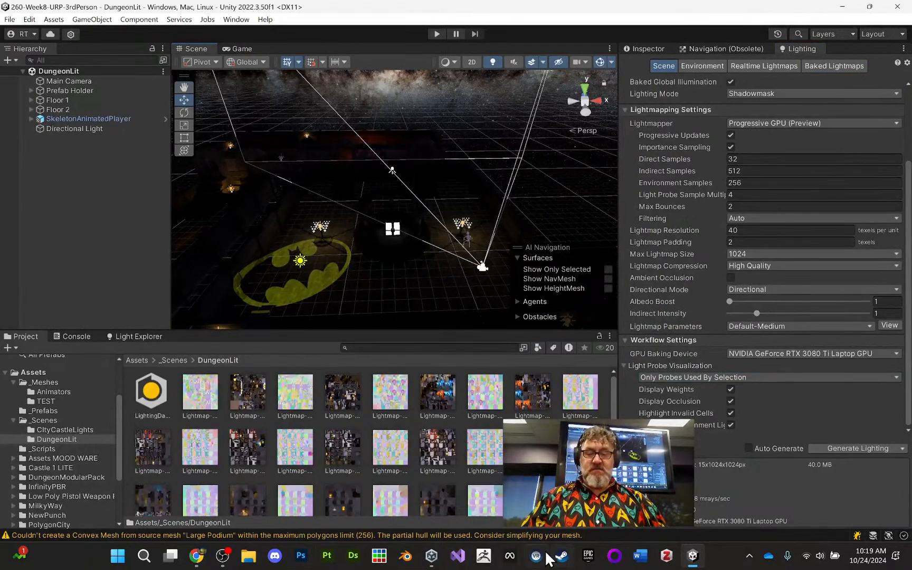
{"action": "left_click", "coordinate": [68, 420]}
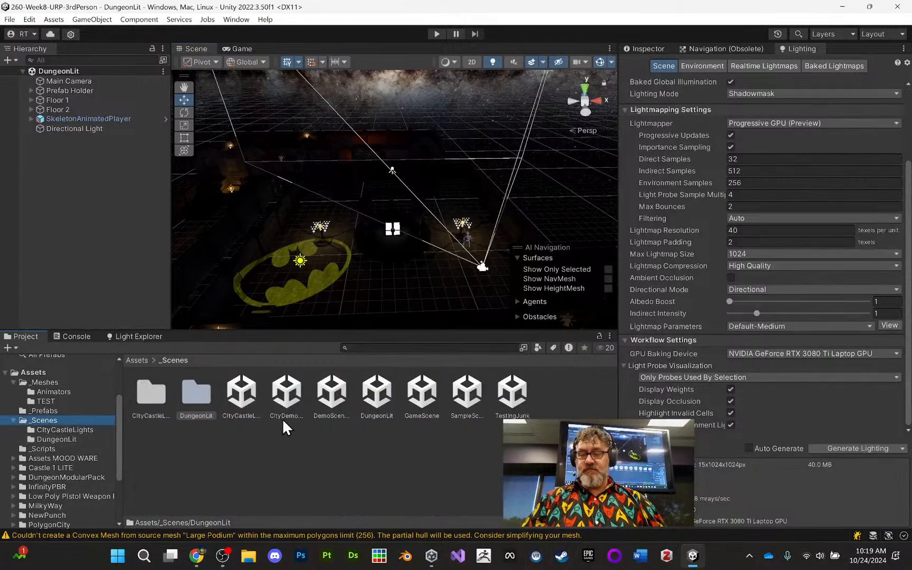
{"action": "double_click", "coordinate": [243, 398]}
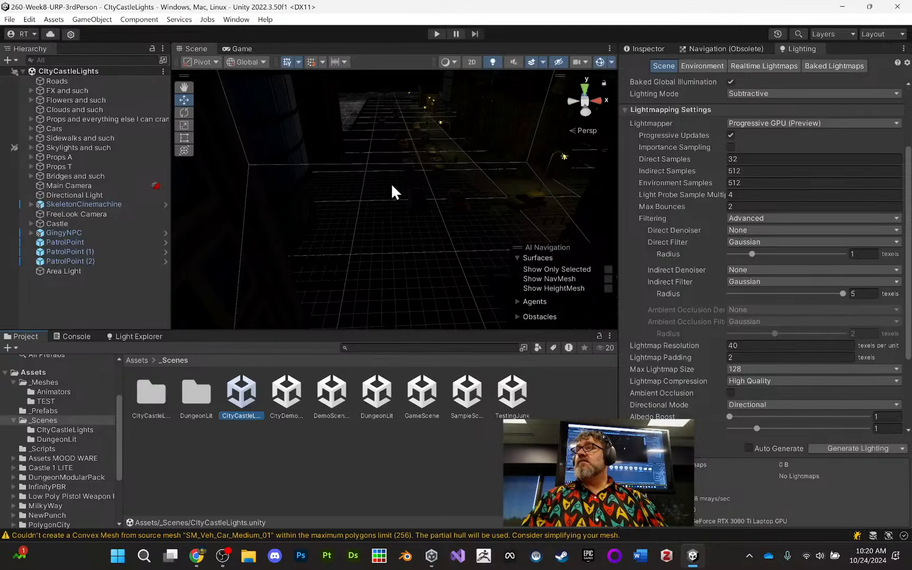
- Select the Area Light in the CItyCastleLights scene, frame it in the Scene view and inspect its surroundings
{"action": "middle_click_drag", "start_coordinate": [392, 186], "coordinate": [362, 256]}
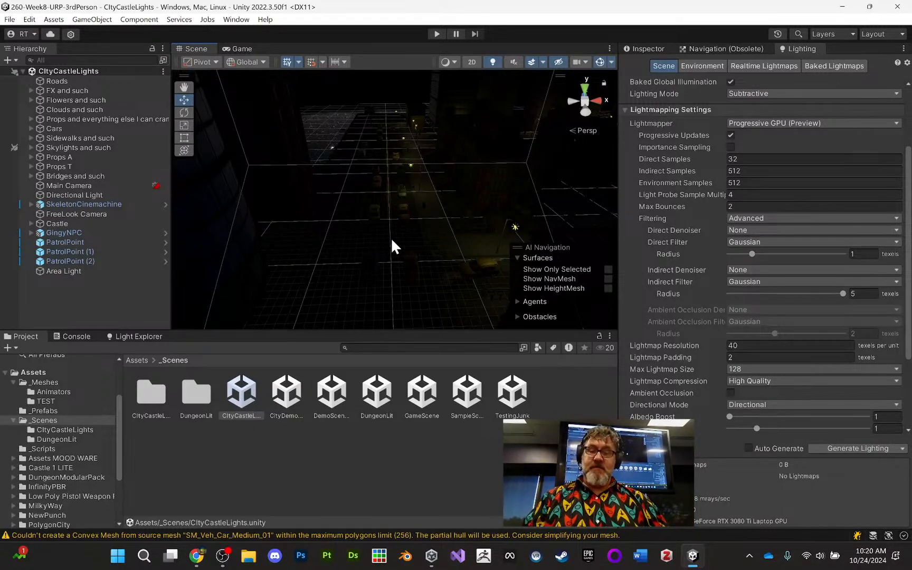
{"action": "middle_click_drag", "start_coordinate": [414, 188], "coordinate": [424, 308]}
{"action": "right_click_drag", "start_coordinate": [405, 272], "coordinate": [392, 526], "text": "alt"}
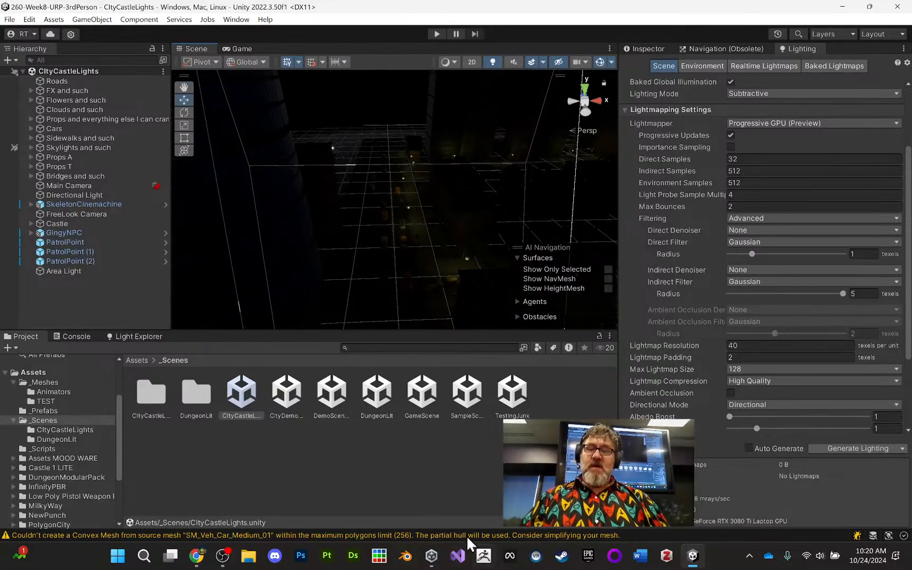
{"action": "middle_click_drag", "start_coordinate": [461, 323], "coordinate": [389, 277]}
{"action": "left_click", "coordinate": [100, 268]}
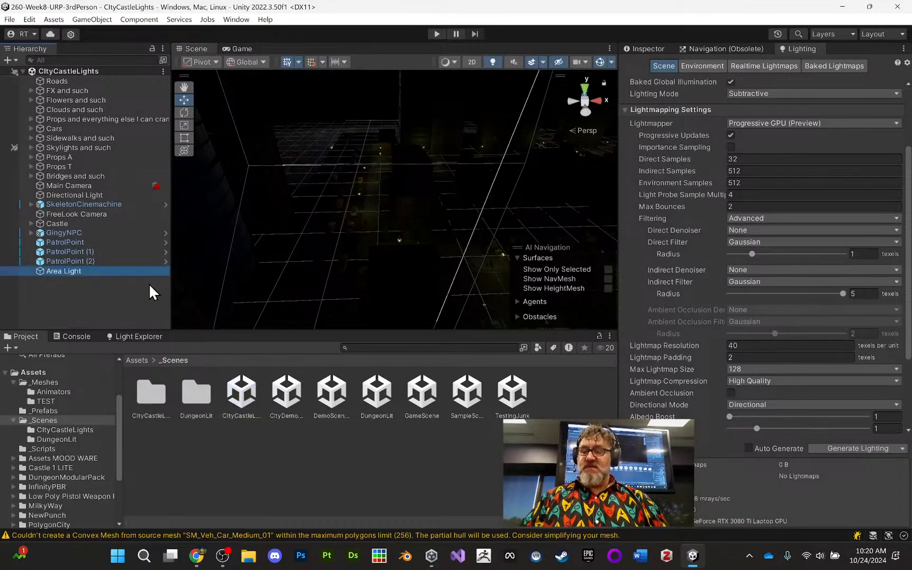
{"action": "key", "text": "f"}
{"action": "left_click_drag", "start_coordinate": [418, 266], "coordinate": [344, 204], "text": "alt"}
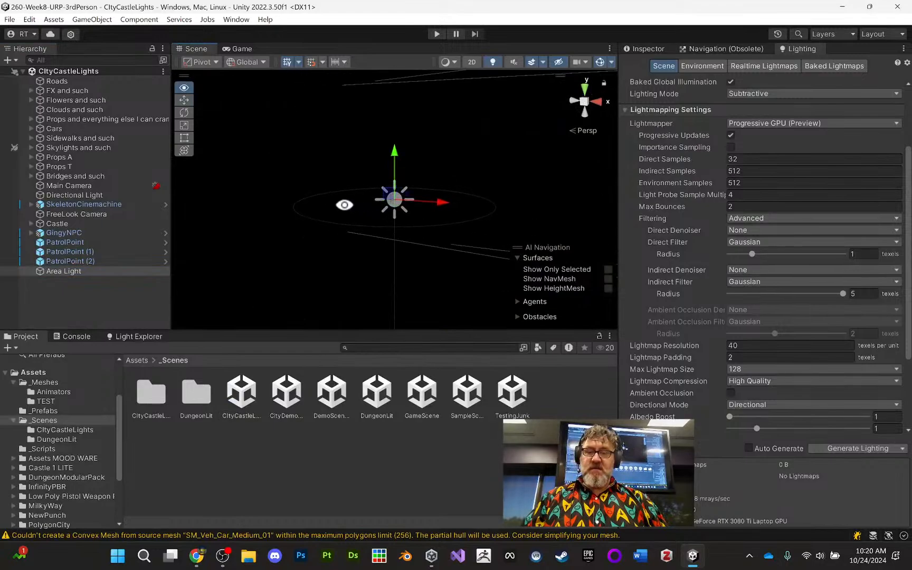
{"action": "middle_click_drag", "start_coordinate": [387, 247], "coordinate": [385, 205]}
{"action": "right_click_drag", "start_coordinate": [385, 205], "coordinate": [375, 204], "text": "alt"}
{"action": "left_click_drag", "start_coordinate": [394, 265], "coordinate": [395, 218], "text": "alt"}
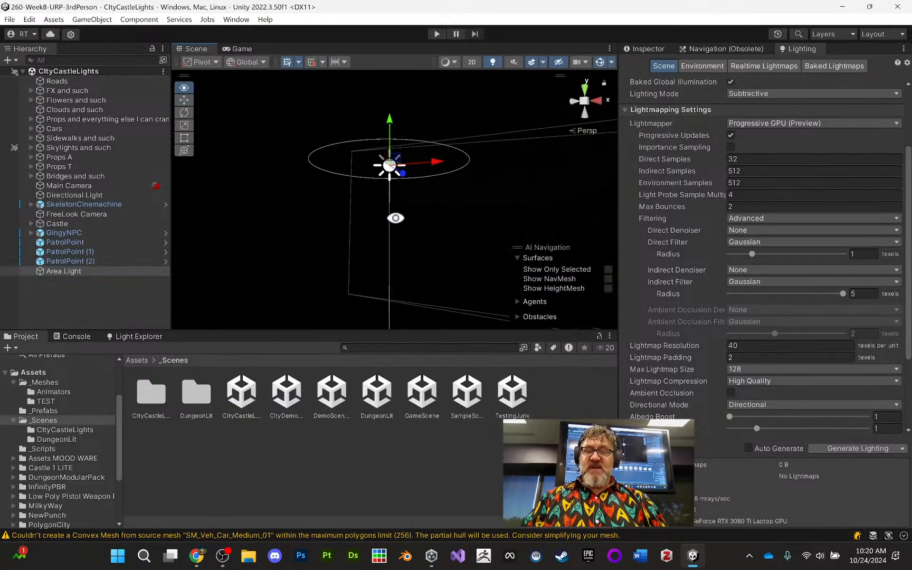
{"action": "middle_click_drag", "start_coordinate": [411, 232], "coordinate": [413, 215]}
- Add a Point Light to the scene and lower it below the area light to about Y 4.96
{"action": "left_click", "coordinate": [92, 19]}
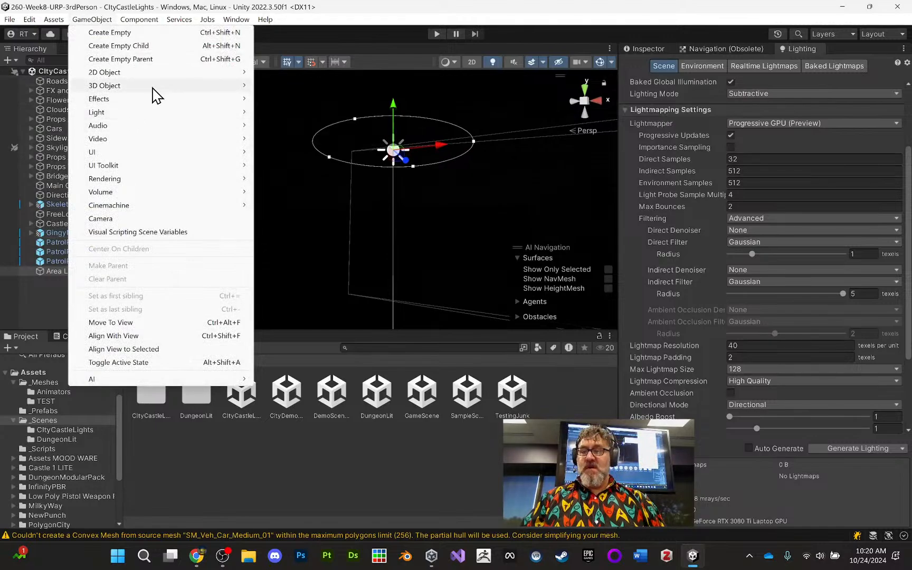
{"action": "mouse_move", "coordinate": [153, 85]}
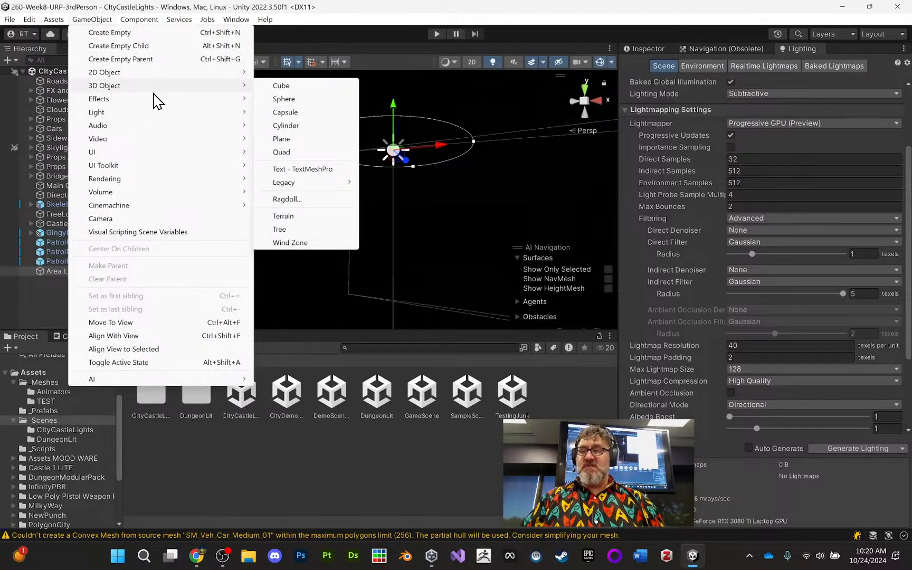
{"action": "mouse_move", "coordinate": [154, 113]}
{"action": "left_click", "coordinate": [280, 126]}
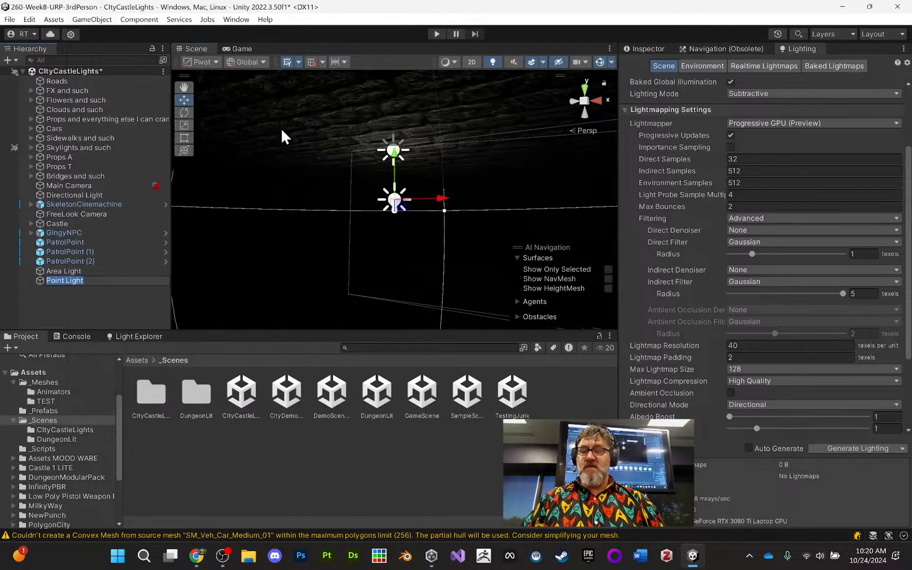
{"action": "left_click_drag", "start_coordinate": [396, 165], "coordinate": [399, 254]}
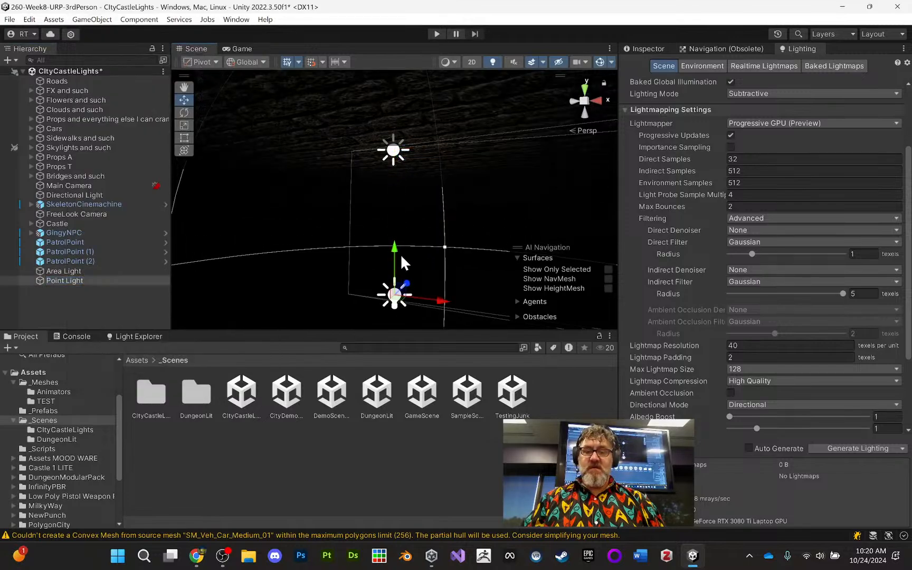
- Set the Point Light's range to 50 and its intensity to 10
{"action": "left_click", "coordinate": [662, 51]}
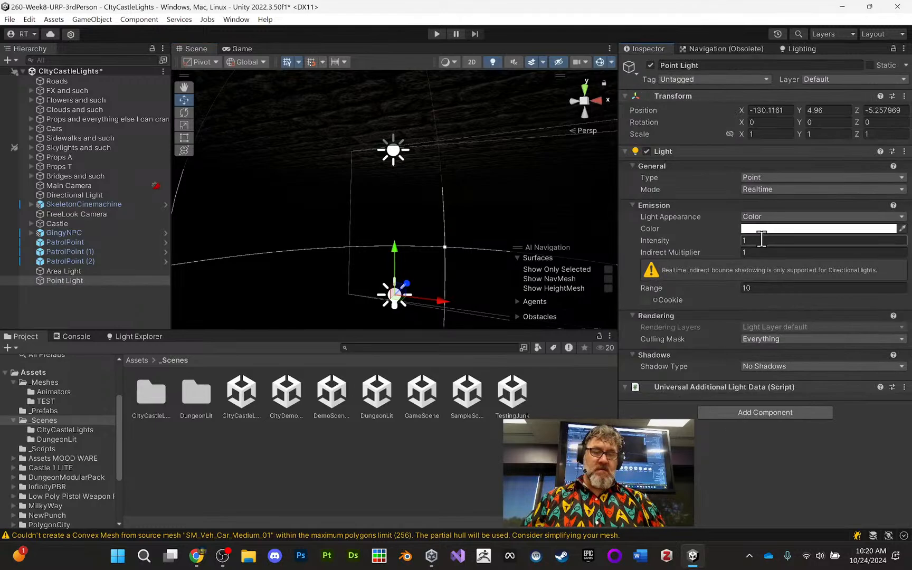
{"action": "type", "text": "5"}
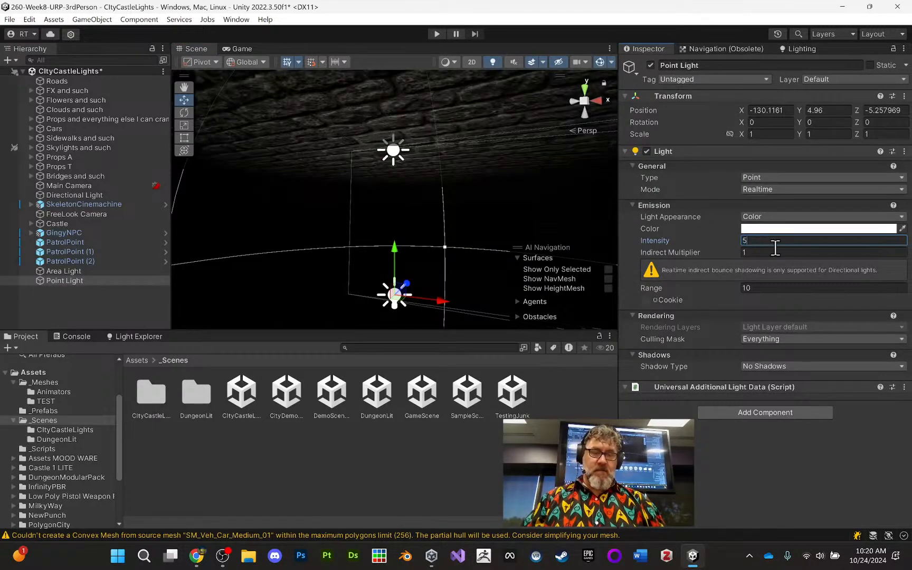
{"action": "left_click", "coordinate": [774, 288]}
{"action": "type", "text": "50"}
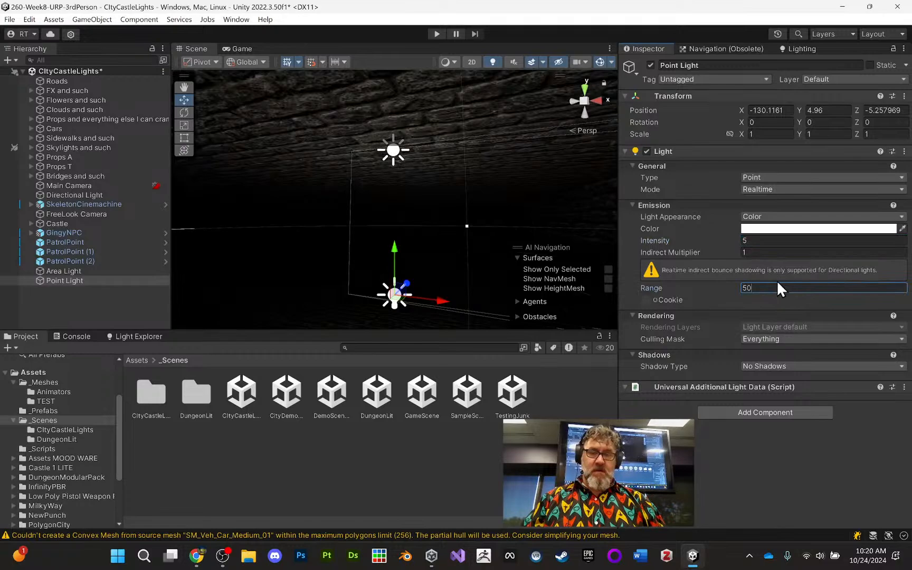
{"action": "left_click", "coordinate": [766, 241]}
{"action": "type", "text": "1"}
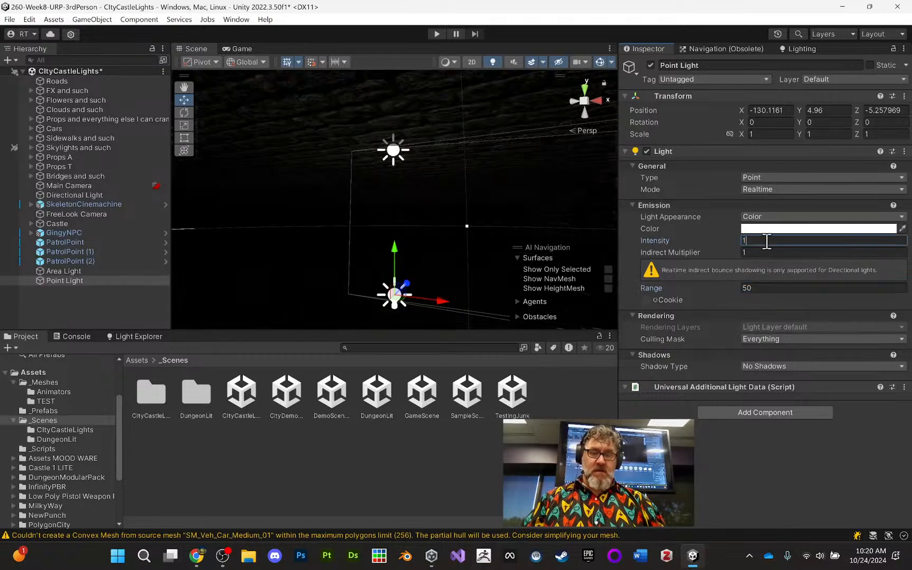
{"action": "type", "text": "0"}
- Move the Point Light across the castle floor to about X -155.3, Z 6.91
{"action": "left_click_drag", "start_coordinate": [457, 234], "coordinate": [454, 276], "text": "alt"}
{"action": "middle_click_drag", "start_coordinate": [454, 276], "coordinate": [497, 206]}
{"action": "scroll", "coordinate": [478, 226], "scroll_direction": "down", "scroll_amount": 6}
{"action": "left_click_drag", "start_coordinate": [478, 227], "coordinate": [427, 214], "text": "alt"}
{"action": "left_click_drag", "start_coordinate": [483, 210], "coordinate": [384, 145], "text": "alt"}
- Set the Point Light's range to 500 and its intensity to 50
{"action": "left_click", "coordinate": [766, 289]}
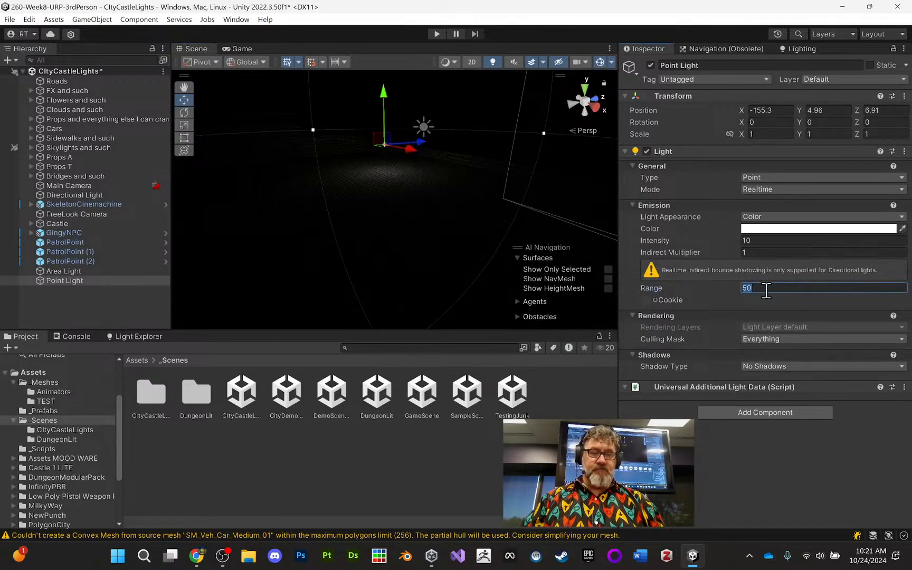
{"action": "type", "text": "500"}
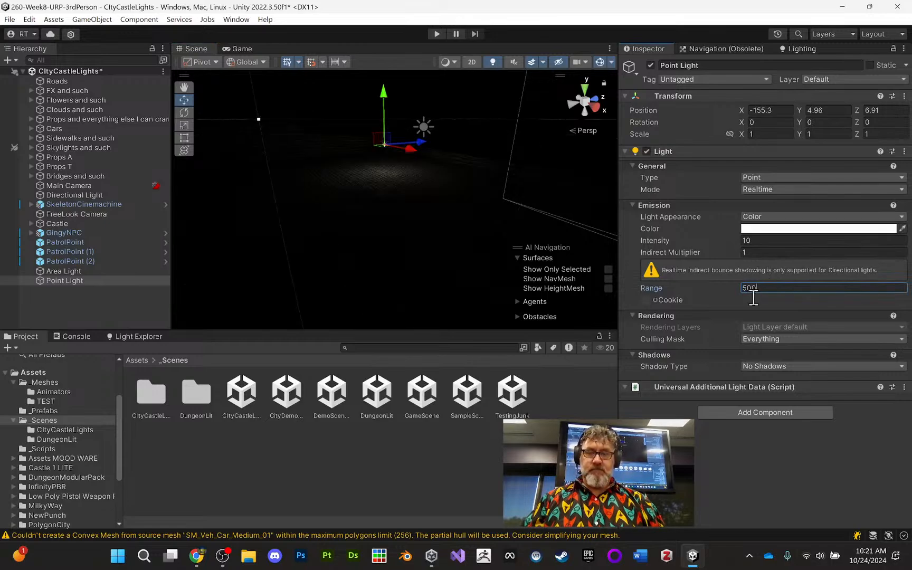
{"action": "left_click", "coordinate": [760, 240]}
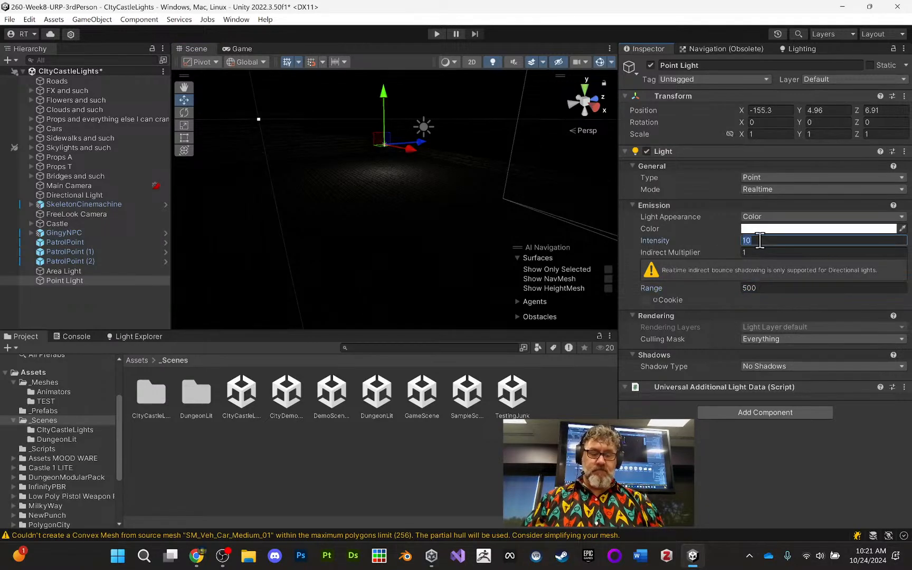
{"action": "type", "text": "50"}
{"action": "left_click_drag", "start_coordinate": [441, 213], "coordinate": [463, 197], "text": "alt"}
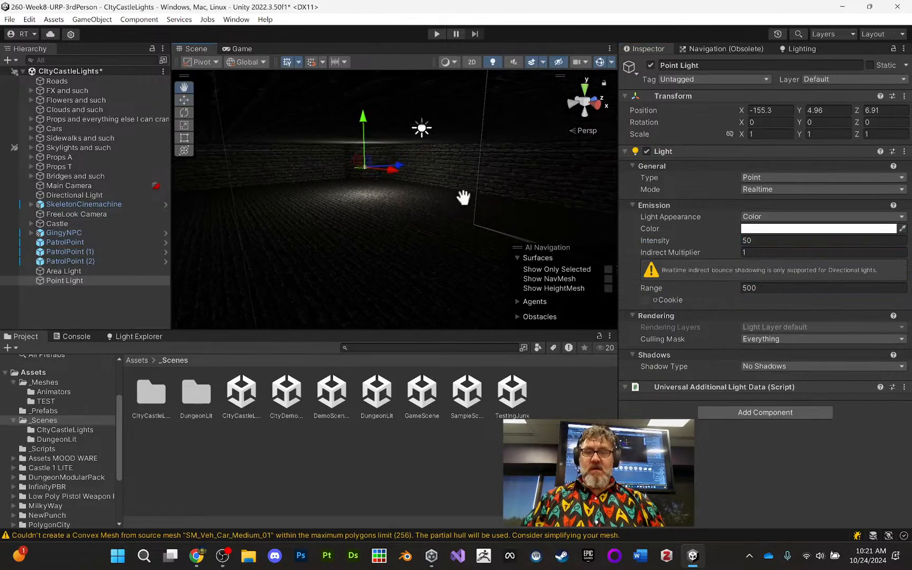
- Move the Point Light closer to the castle walls, to about X -163.7, Z 11.4, and inspect its lighting
{"action": "middle_click_drag", "start_coordinate": [463, 198], "coordinate": [538, 174]}
{"action": "middle_click_drag", "start_coordinate": [420, 192], "coordinate": [487, 222]}
{"action": "left_click_drag", "start_coordinate": [439, 201], "coordinate": [412, 193], "text": "alt"}
{"action": "left_click_drag", "start_coordinate": [359, 203], "coordinate": [335, 199]}
{"action": "left_click_drag", "start_coordinate": [433, 187], "coordinate": [406, 220], "text": "alt"}
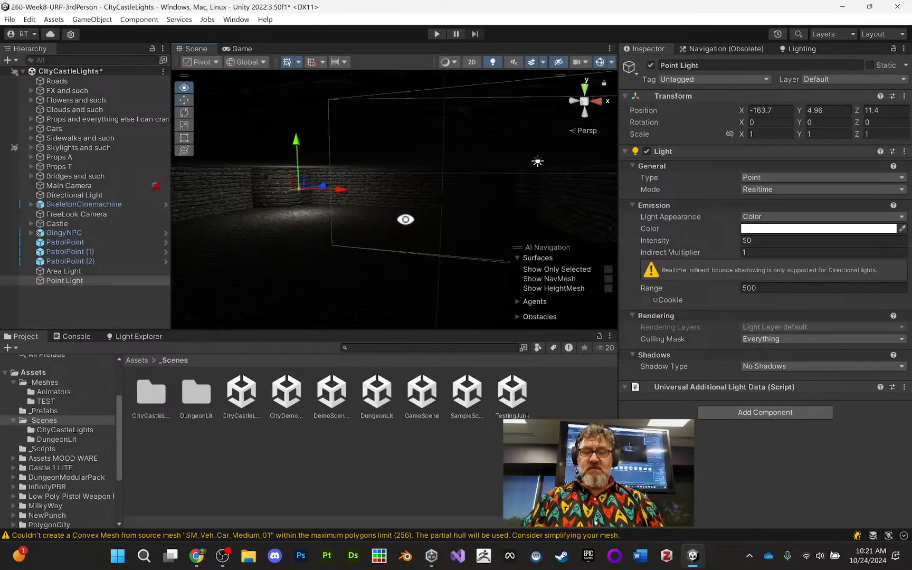
{"action": "middle_click_drag", "start_coordinate": [410, 216], "coordinate": [543, 201]}
{"action": "middle_click_drag", "start_coordinate": [372, 216], "coordinate": [440, 219]}
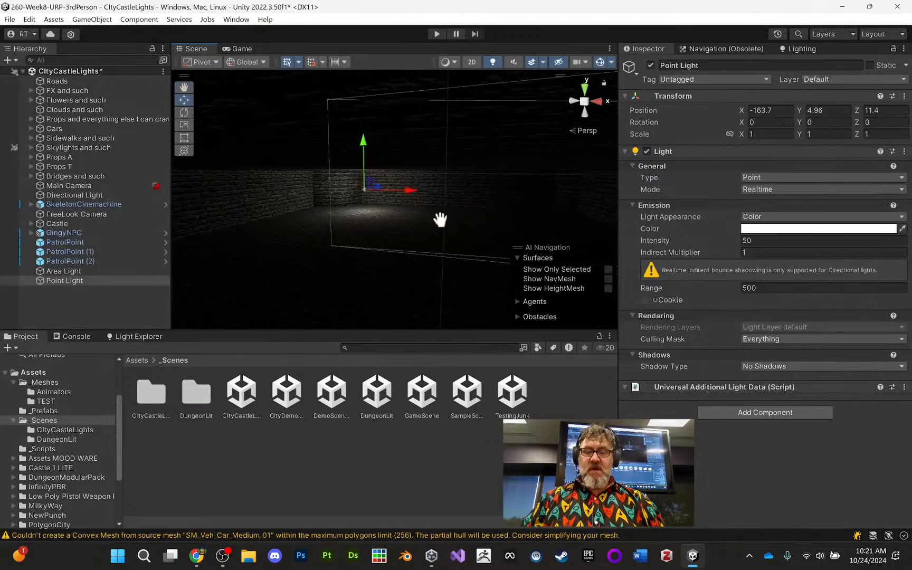
{"action": "middle_click_drag", "start_coordinate": [518, 203], "coordinate": [431, 163]}
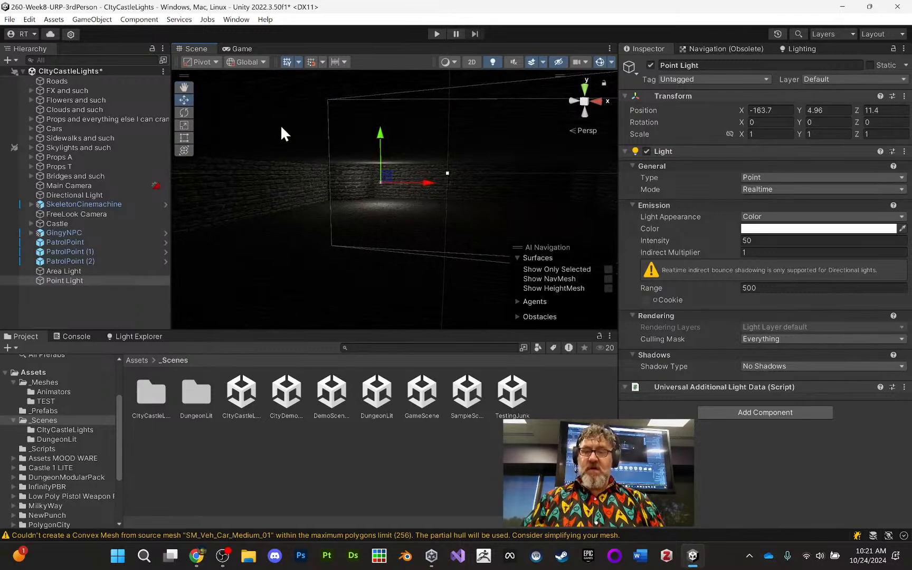
- Add a cube named f to the scene and frame it in the Scene view
{"action": "left_click", "coordinate": [91, 20]}
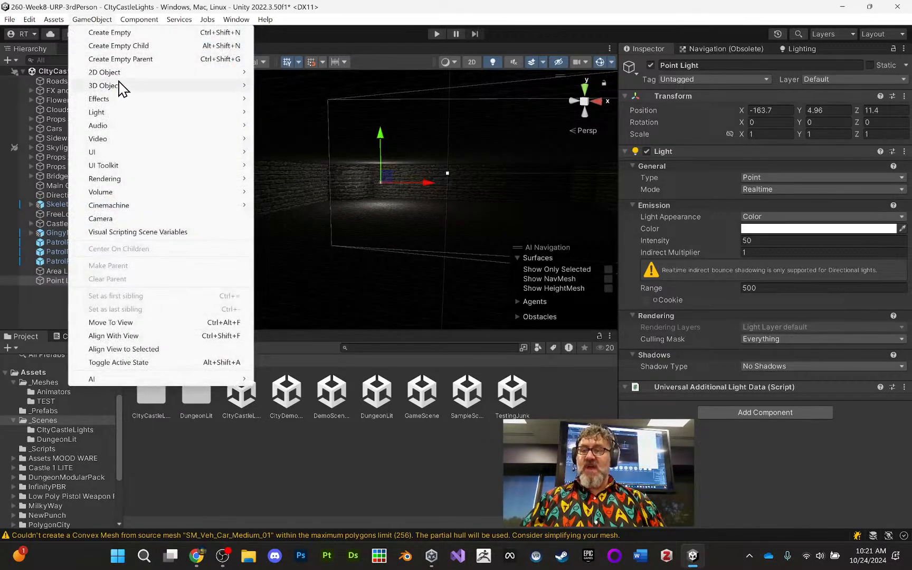
{"action": "mouse_move", "coordinate": [121, 86]}
{"action": "left_click", "coordinate": [320, 87]}
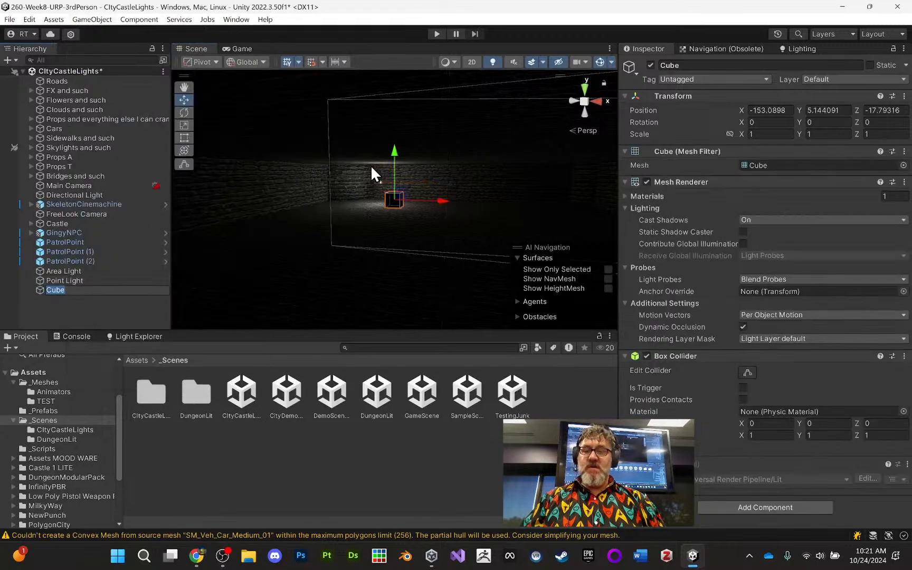
{"action": "type", "text": "f"}
{"action": "left_click", "coordinate": [393, 205]}
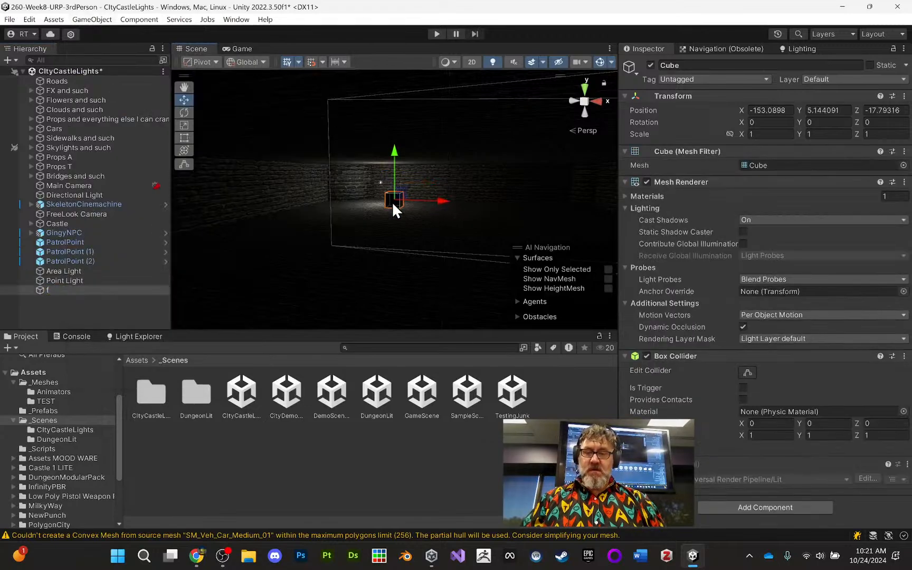
{"action": "key", "text": "f"}
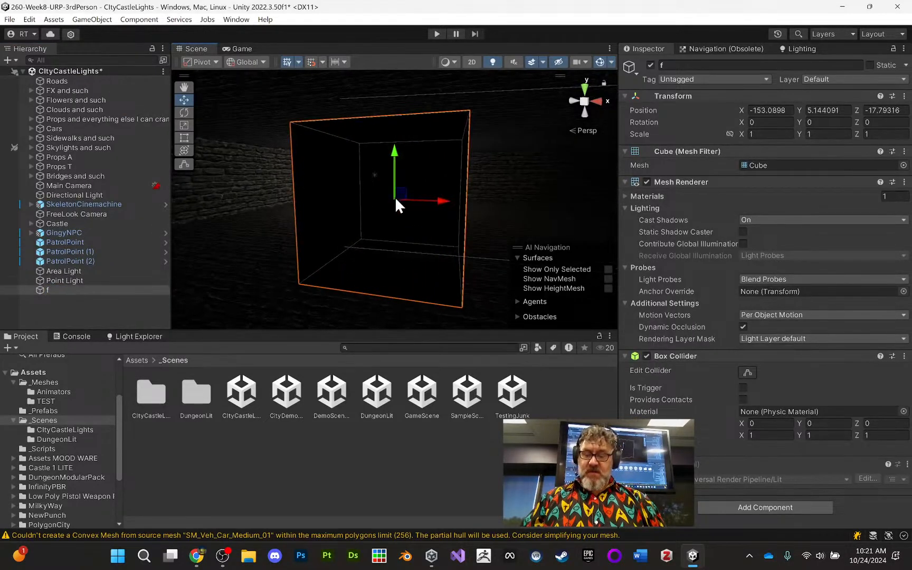
- Move the cube along the Z axis to about 22.93 so it sits against the stone wall
{"action": "left_click_drag", "start_coordinate": [395, 197], "coordinate": [493, 206], "text": "alt"}
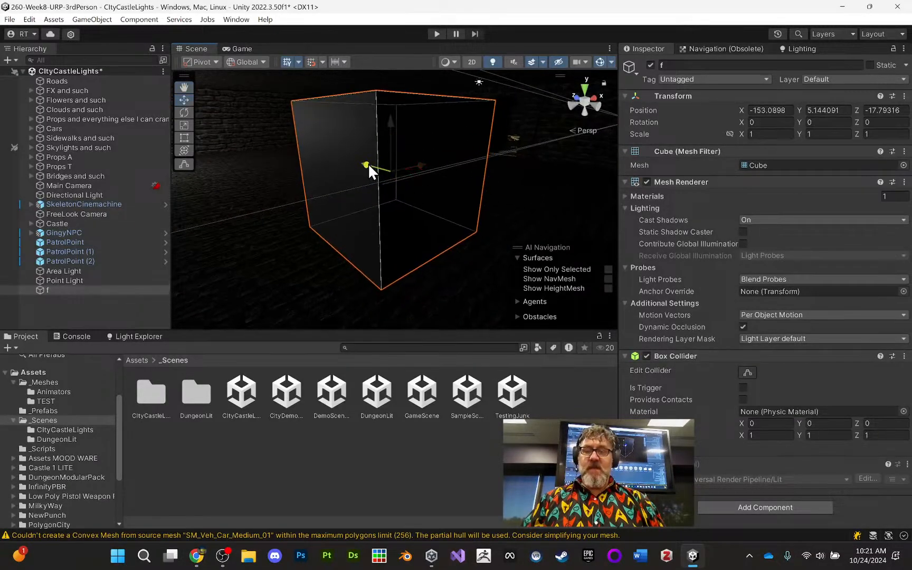
{"action": "left_click_drag", "start_coordinate": [368, 164], "coordinate": [211, 86]}
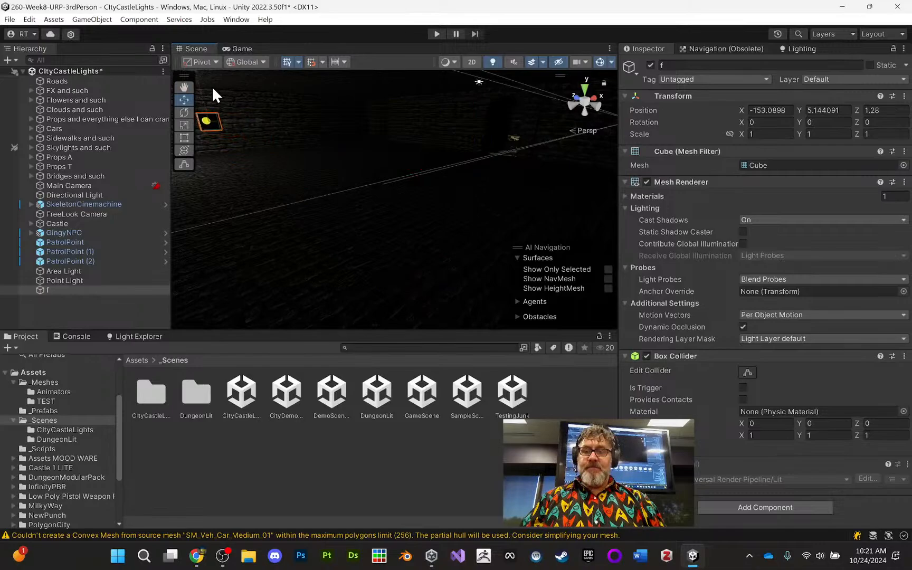
{"action": "key", "text": "f"}
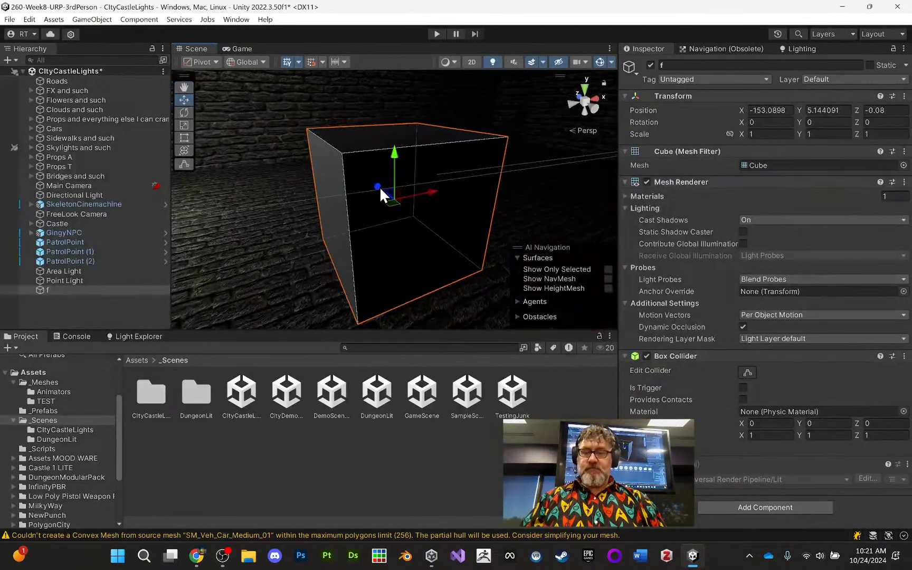
{"action": "left_click_drag", "start_coordinate": [380, 186], "coordinate": [300, 88]}
{"action": "key", "text": "f"}
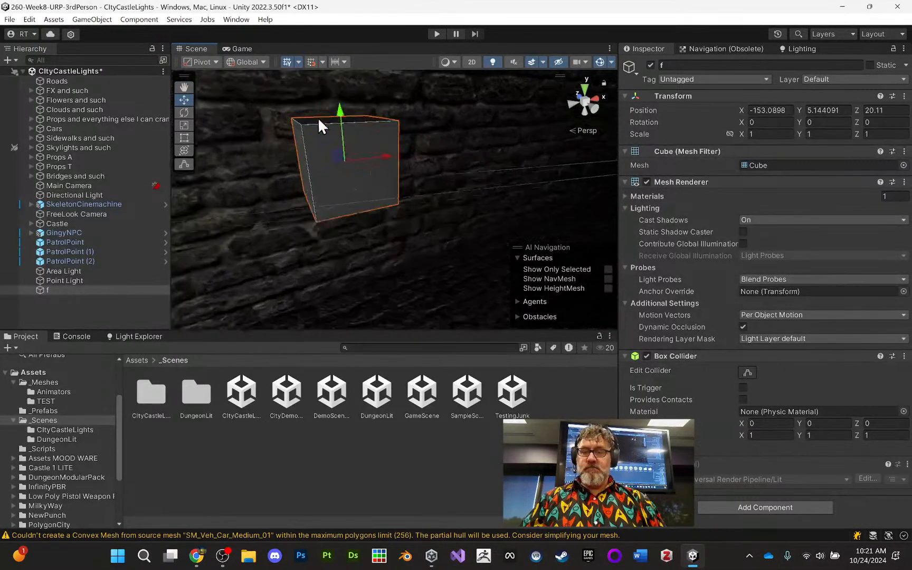
{"action": "left_click_drag", "start_coordinate": [378, 183], "coordinate": [320, 133]}
{"action": "key", "text": "f"}
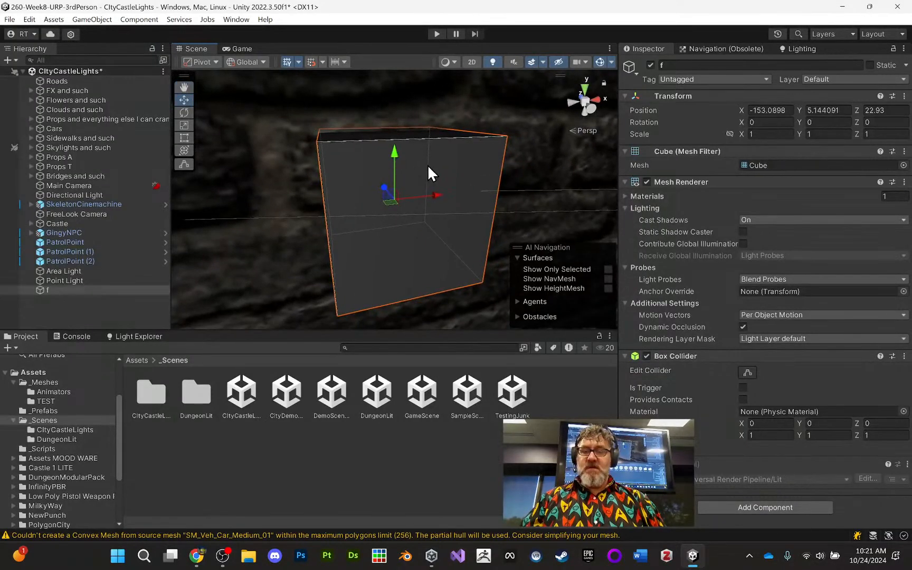
{"action": "scroll", "coordinate": [427, 170], "scroll_direction": "down", "scroll_amount": 4}
{"action": "scroll", "coordinate": [382, 162], "scroll_direction": "down", "scroll_amount": 5}
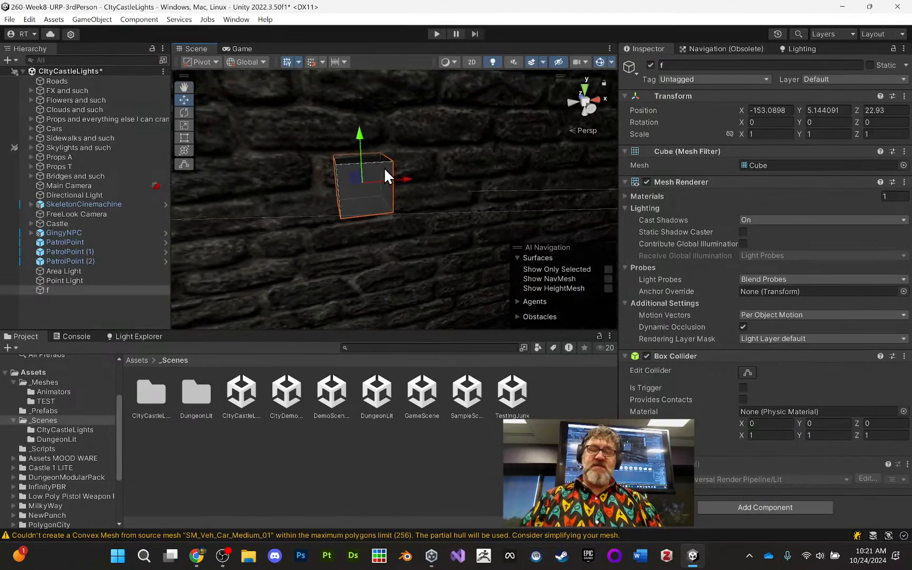
{"action": "left_click_drag", "start_coordinate": [389, 202], "coordinate": [378, 185], "text": "alt"}
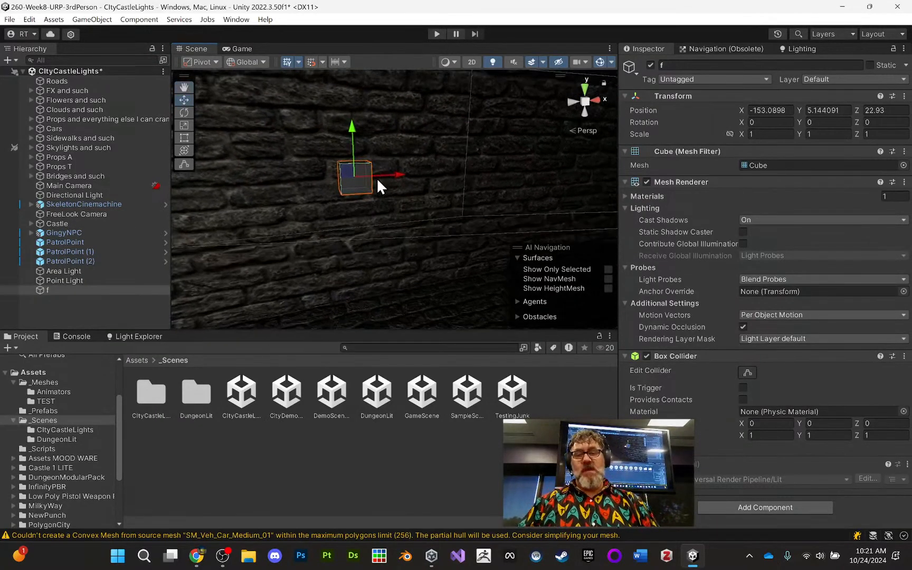
{"action": "middle_click_drag", "start_coordinate": [377, 180], "coordinate": [372, 196]}
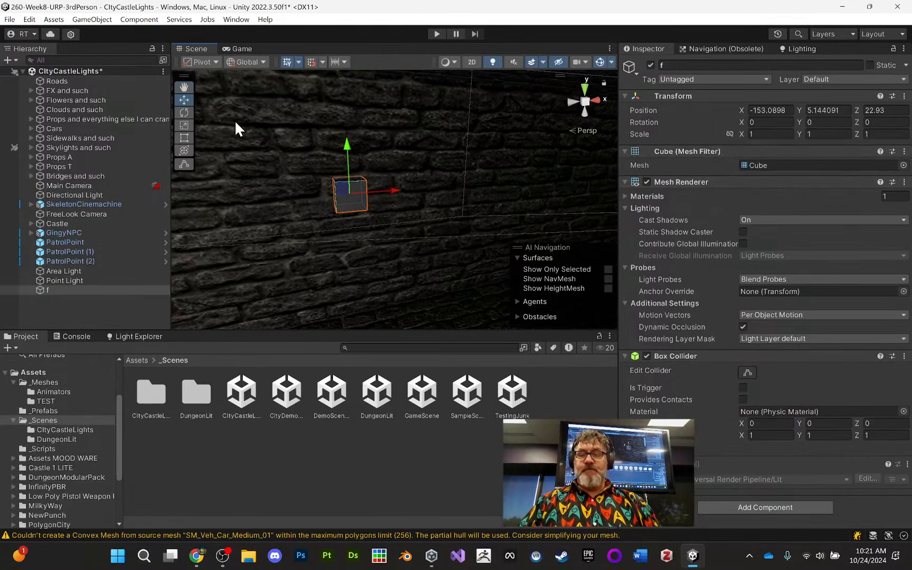
- Scale the cube into a large panel on the wall, about 6.11 in X and 6.9 in Y
{"action": "left_click", "coordinate": [183, 127]}
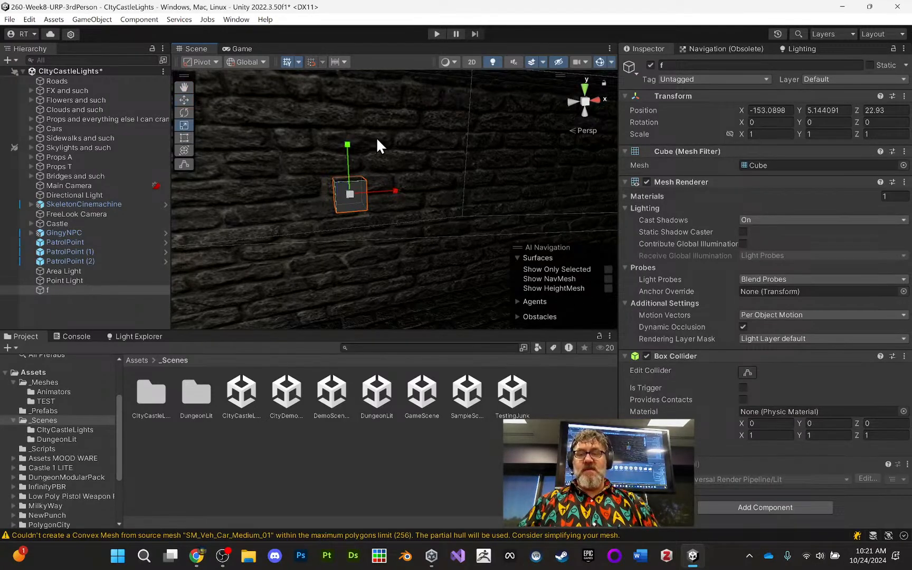
{"action": "left_click_drag", "start_coordinate": [347, 144], "coordinate": [664, 166]}
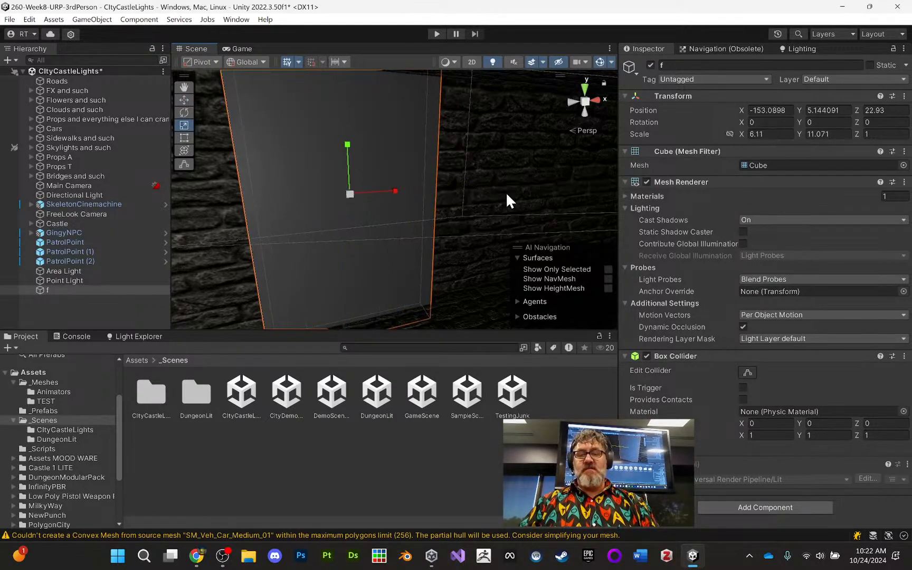
{"action": "middle_click_drag", "start_coordinate": [465, 198], "coordinate": [492, 300]}
{"action": "middle_click_drag", "start_coordinate": [444, 267], "coordinate": [449, 229]}
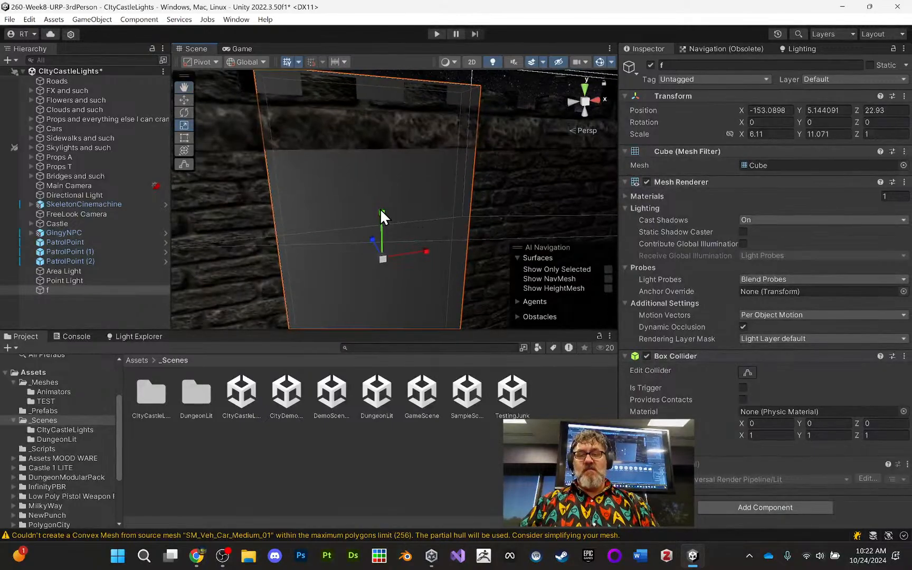
{"action": "mouse_move", "coordinate": [381, 212]}
{"action": "left_mouse_down"}
{"action": "mouse_move", "coordinate": [382, 226]}
{"action": "mouse_move", "coordinate": [391, 226]}
{"action": "left_mouse_up"}
{"action": "middle_click_drag", "start_coordinate": [433, 243], "coordinate": [453, 217]}
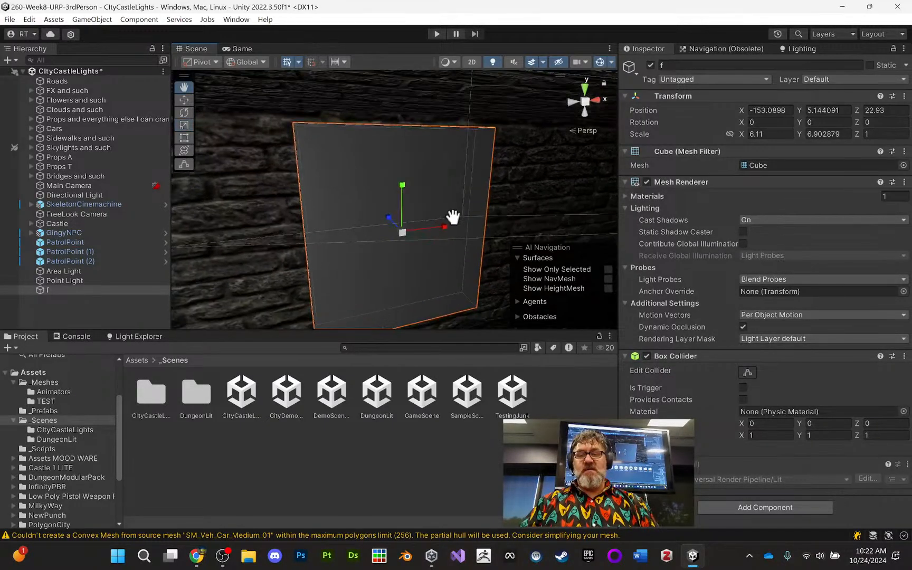
- Thin the panel to about 0.385 in Z scale and reposition it at about Y 4.73, Z 22.92
{"action": "left_click_drag", "start_coordinate": [452, 217], "coordinate": [511, 244], "text": "alt"}
{"action": "mouse_move", "coordinate": [371, 221]}
{"action": "left_mouse_down"}
{"action": "mouse_move", "coordinate": [391, 223]}
{"action": "mouse_move", "coordinate": [371, 223]}
{"action": "left_mouse_up"}
{"action": "left_click", "coordinate": [182, 101]}
{"action": "left_click_drag", "start_coordinate": [438, 247], "coordinate": [427, 192], "text": "alt"}
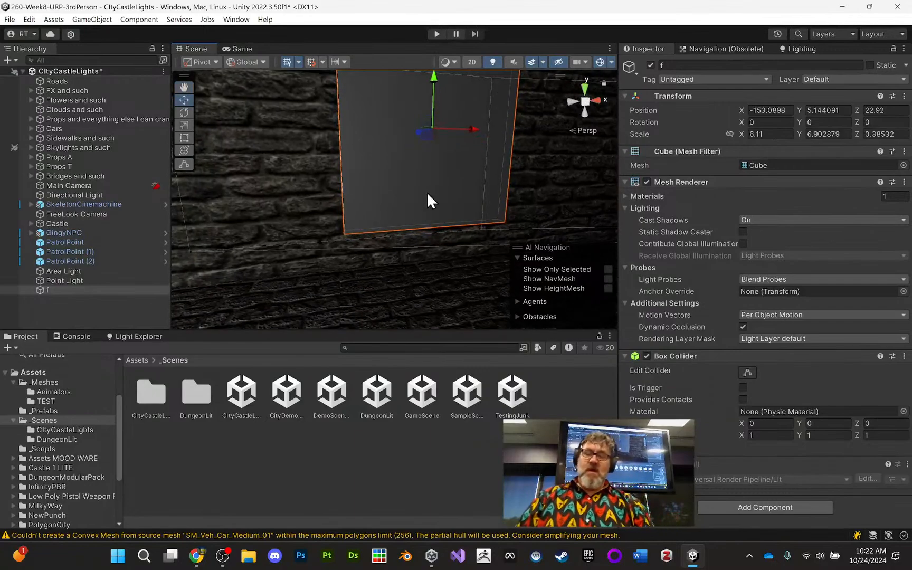
{"action": "left_click_drag", "start_coordinate": [432, 82], "coordinate": [431, 95]}
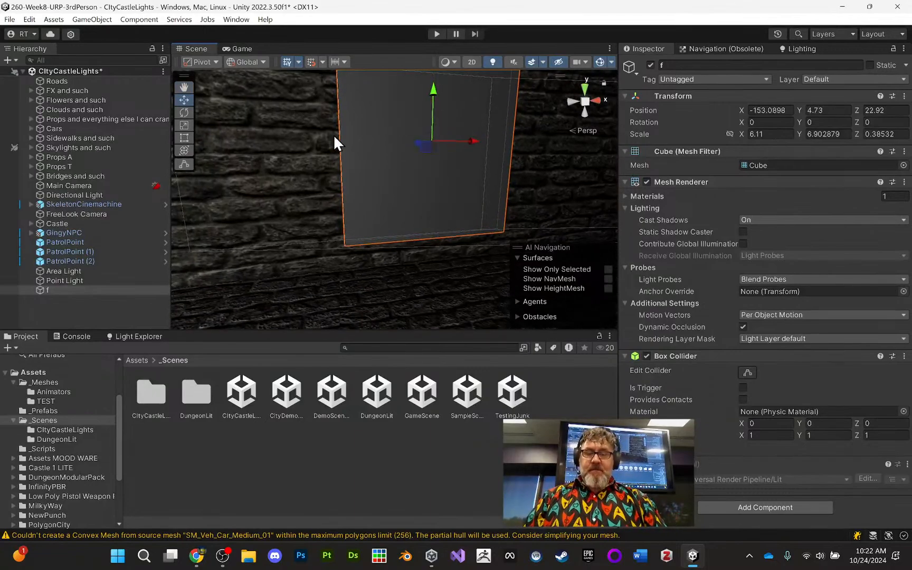
{"action": "middle_click_drag", "start_coordinate": [296, 183], "coordinate": [302, 191]}
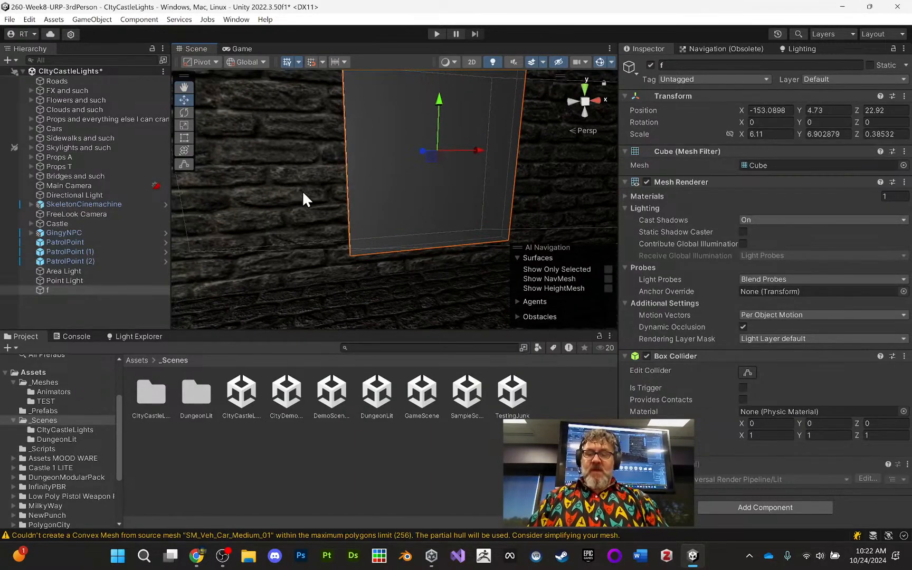
- Create a folder named _Materials in the project's Assets folder
{"action": "left_click", "coordinate": [47, 373]}
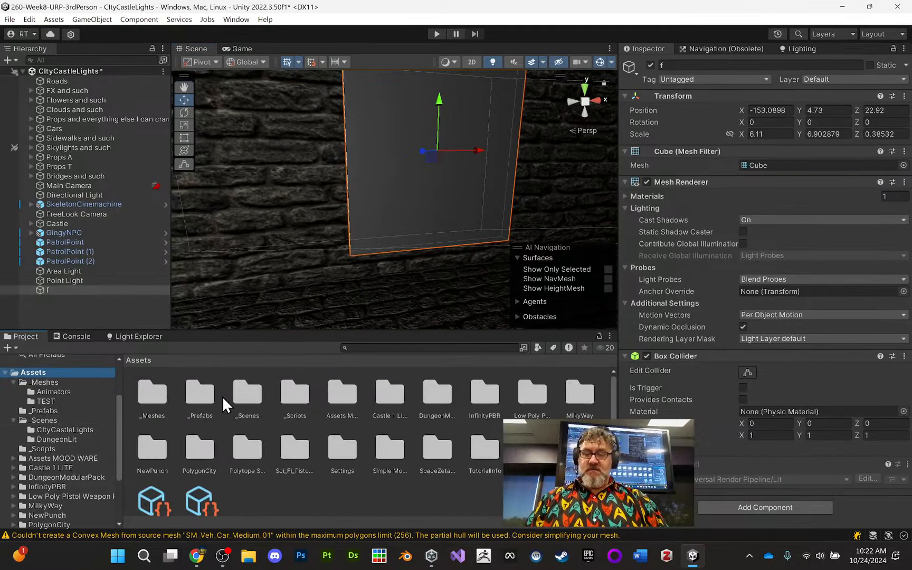
{"action": "double_click", "coordinate": [149, 401]}
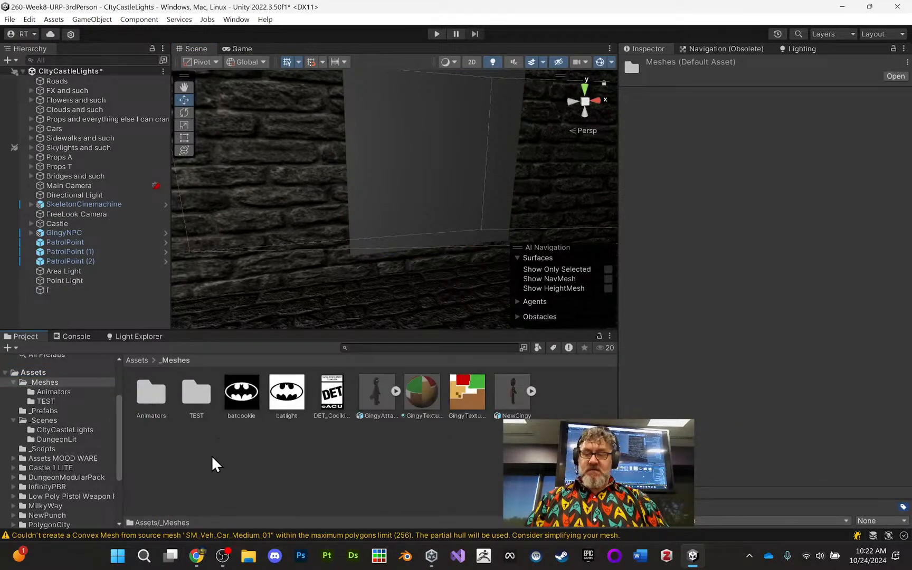
{"action": "left_click", "coordinate": [57, 373]}
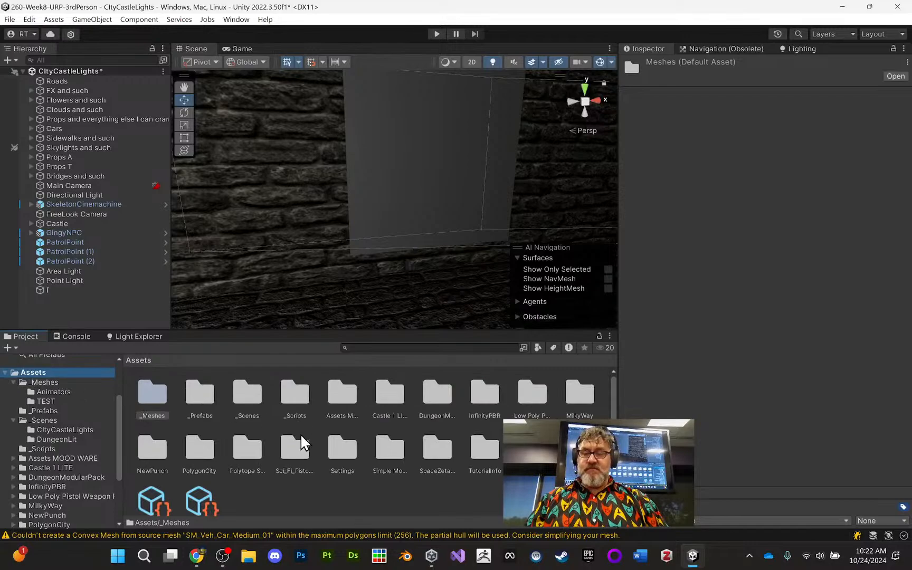
{"action": "right_click", "coordinate": [344, 497]}
{"action": "mouse_move", "coordinate": [432, 165]}
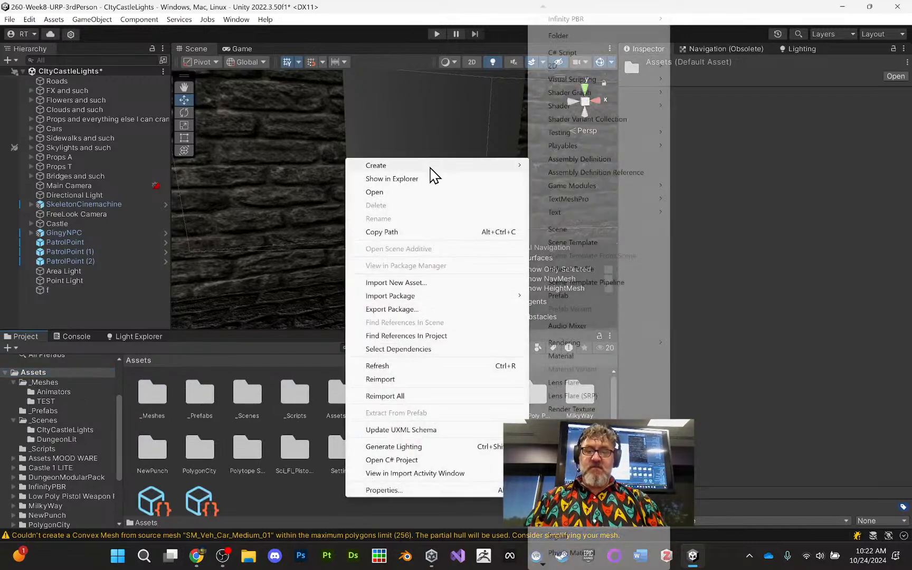
{"action": "left_click", "coordinate": [576, 36]}
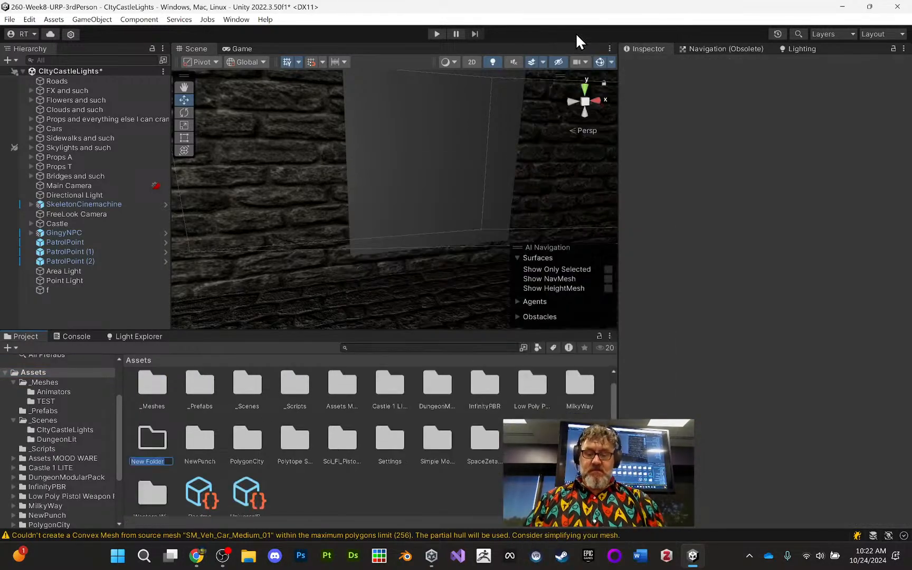
{"action": "key", "text": "BackSpace"}
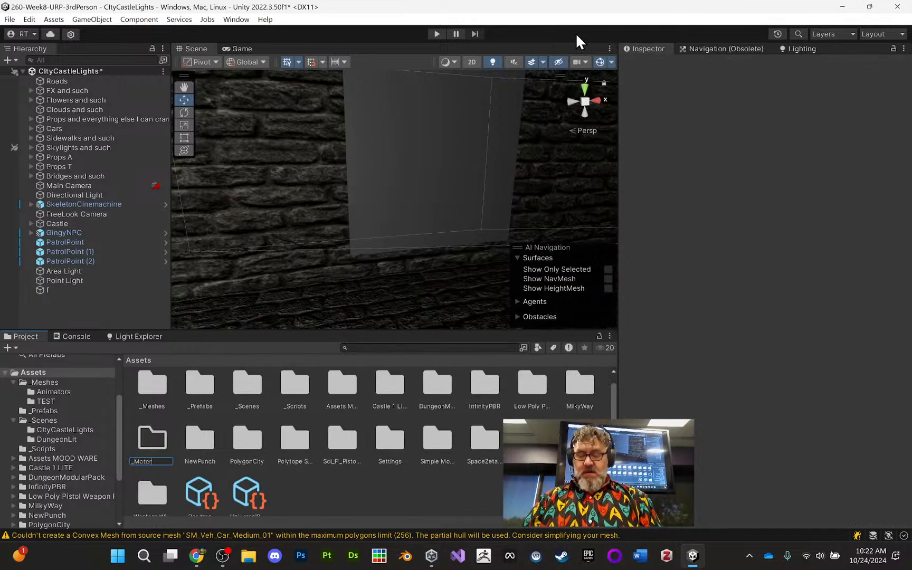
{"action": "type", "text": "_Materials"}
{"action": "key", "text": "Return"}
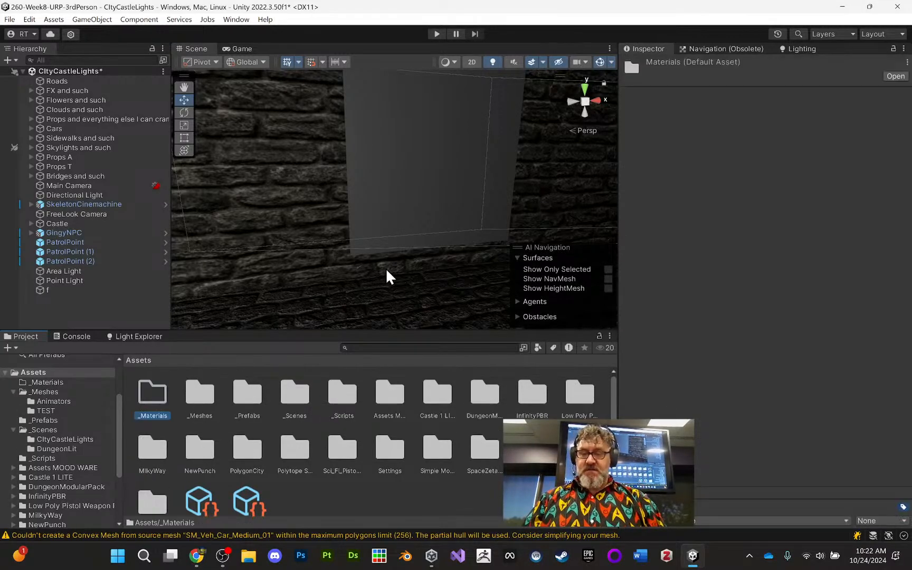
- Create a new material named MirrorMat inside the _Materials folder
{"action": "double_click", "coordinate": [148, 393]}
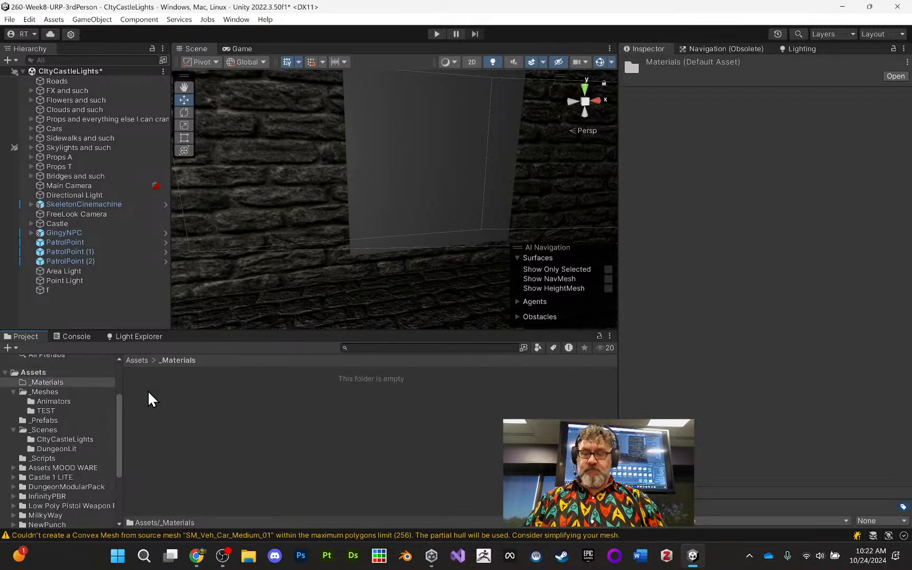
{"action": "right_click", "coordinate": [154, 400]}
{"action": "mouse_move", "coordinate": [248, 69]}
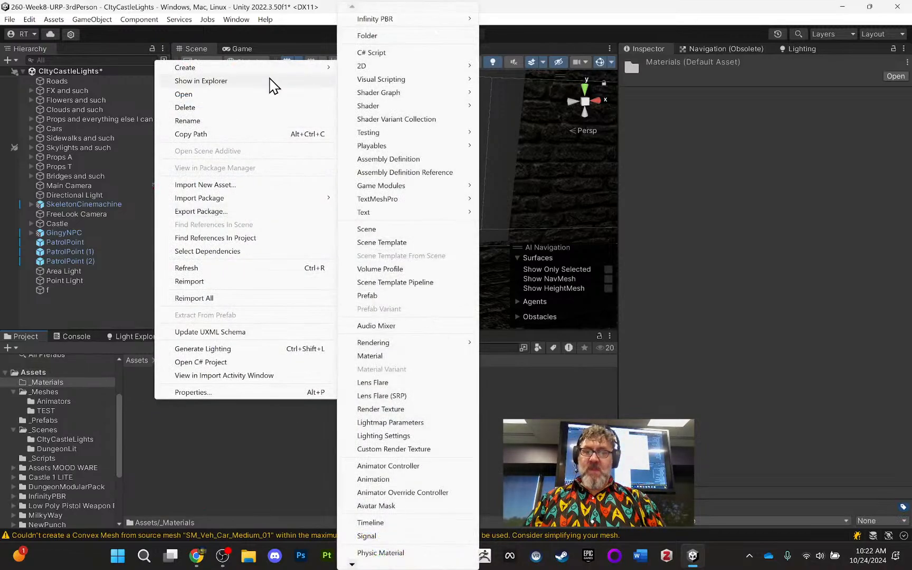
{"action": "left_click", "coordinate": [405, 361]}
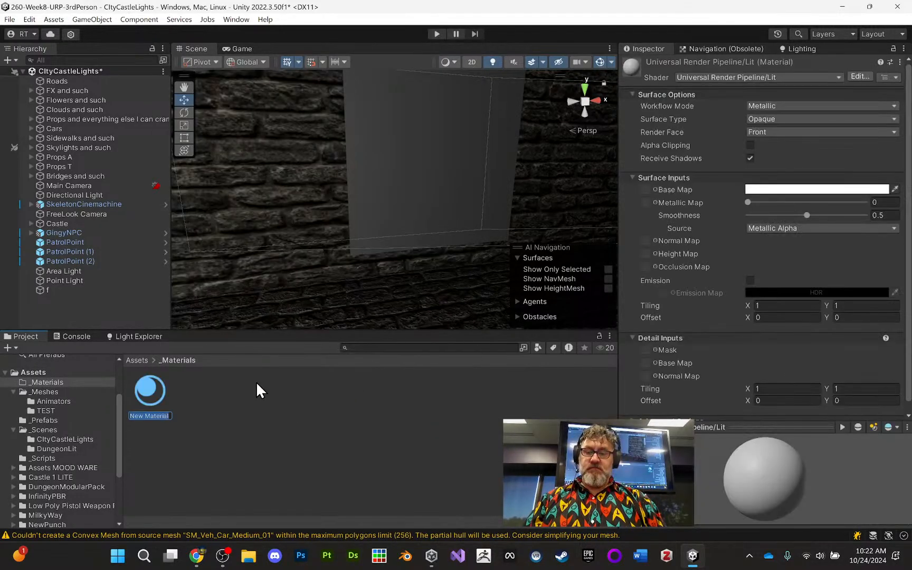
{"action": "type", "text": "Mirro"}
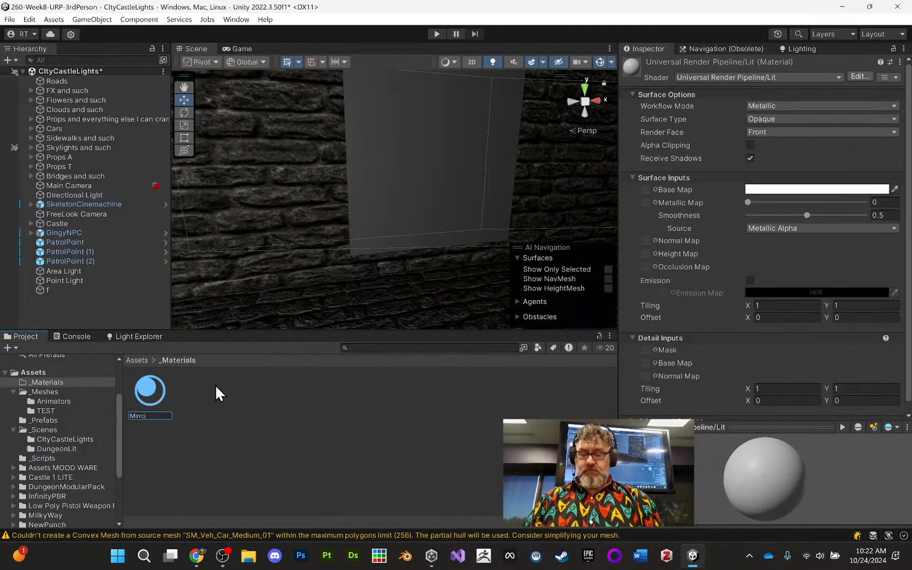
{"action": "type", "text": "rMat"}
{"action": "key", "text": "Return"}
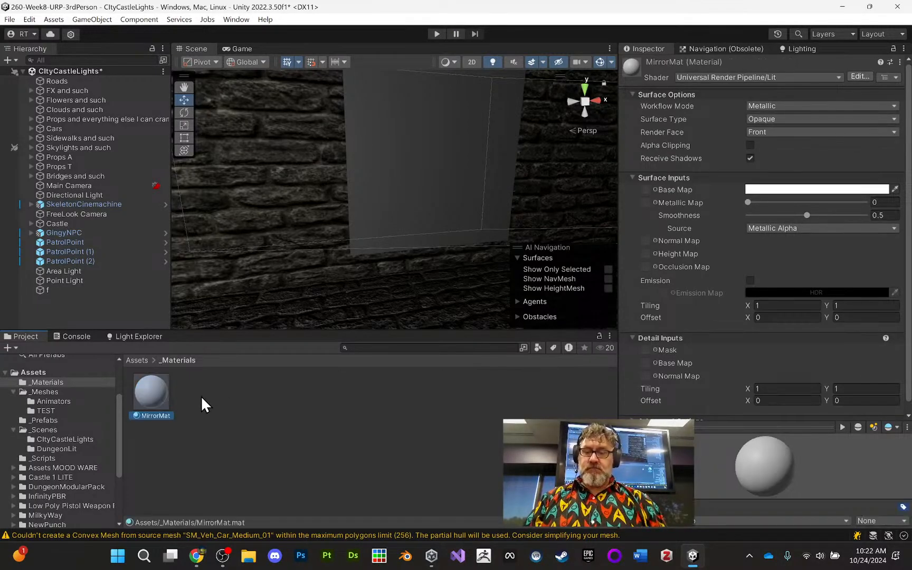
- Apply MirrorMat to the panel on the stone wall and rename the panel object Mirror
{"action": "left_click_drag", "start_coordinate": [150, 388], "coordinate": [391, 197]}
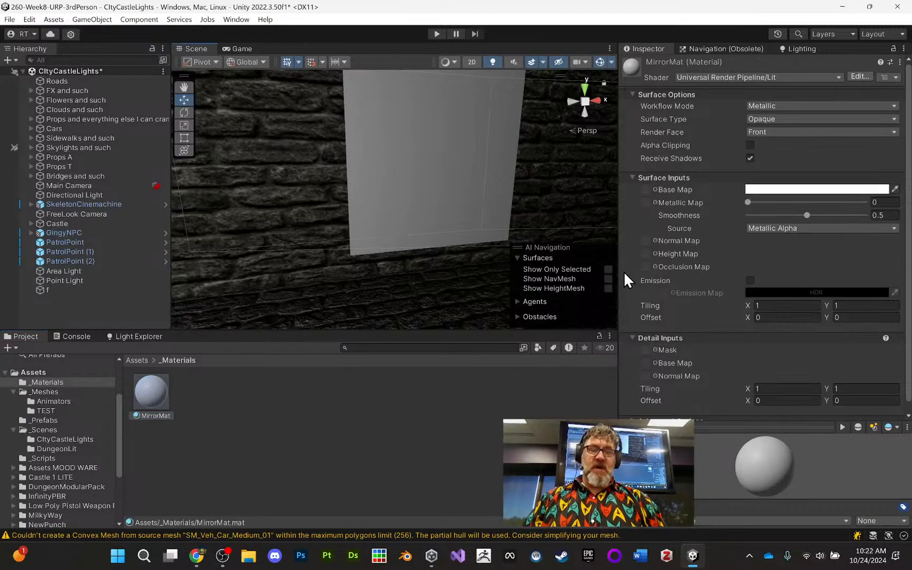
{"action": "right_click_drag", "start_coordinate": [436, 253], "coordinate": [464, 257]}
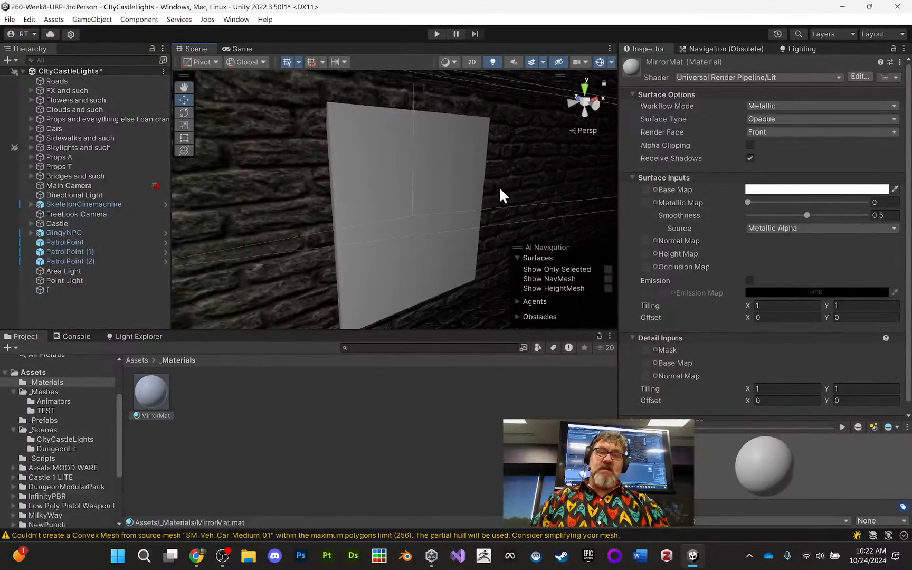
{"action": "left_click", "coordinate": [383, 188]}
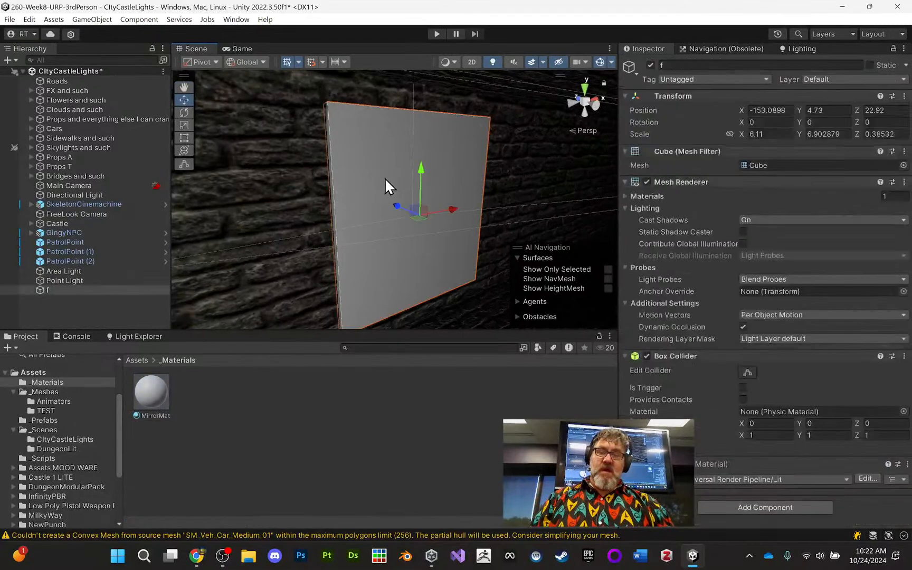
{"action": "left_click", "coordinate": [72, 290]}
{"action": "left_click", "coordinate": [685, 64]}
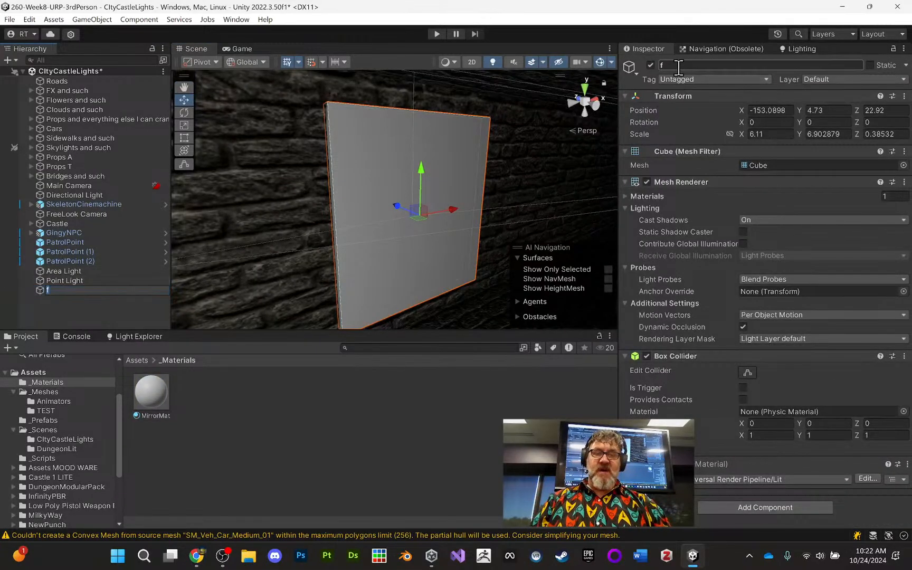
{"action": "type", "text": "Mirror"}
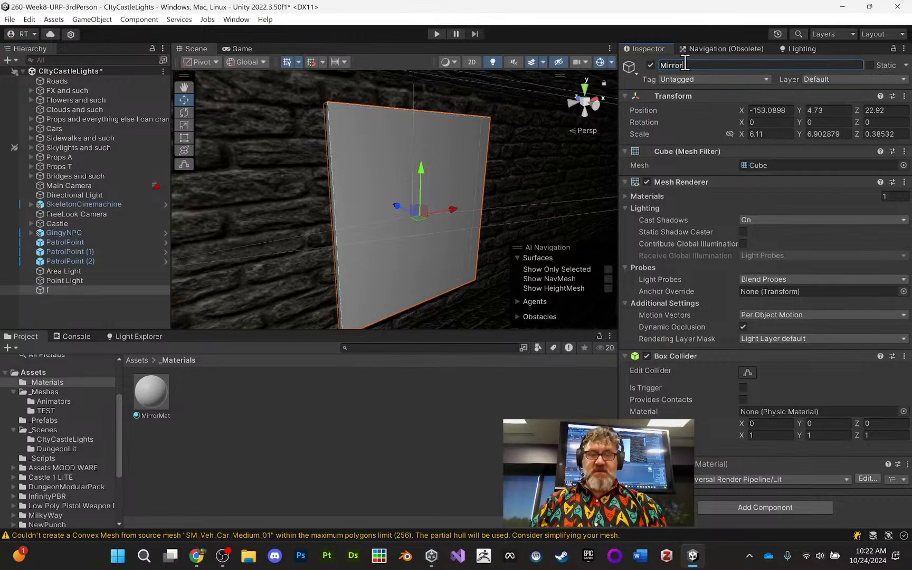
{"action": "left_click", "coordinate": [80, 289]}
- Add a Reflection Probe to the scene and make it a child of the Mirror object
{"action": "left_click", "coordinate": [96, 20]}
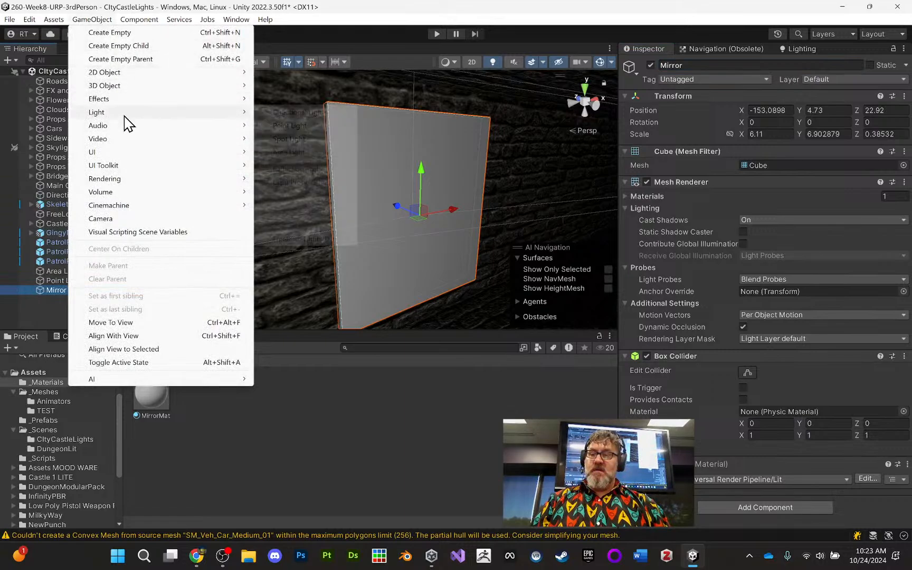
{"action": "mouse_move", "coordinate": [125, 114]}
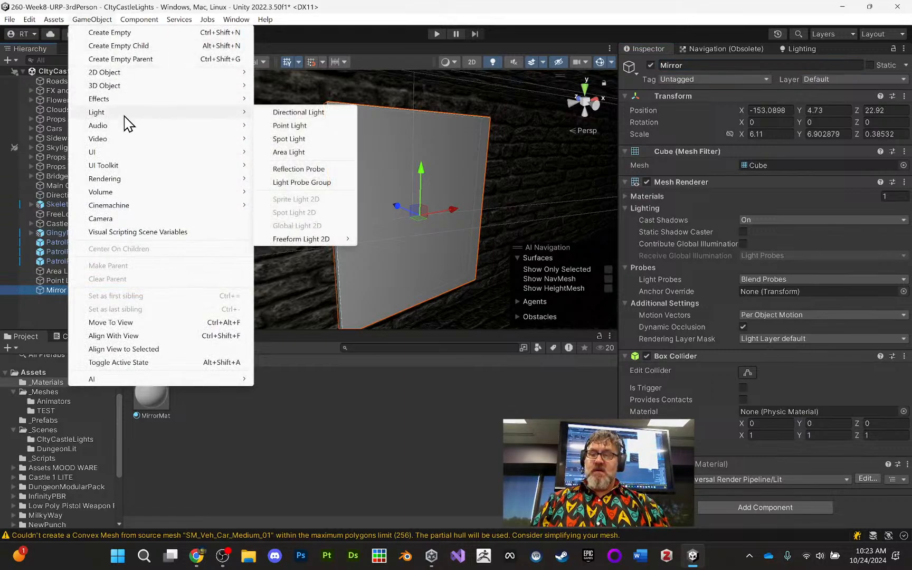
{"action": "left_click", "coordinate": [299, 169]}
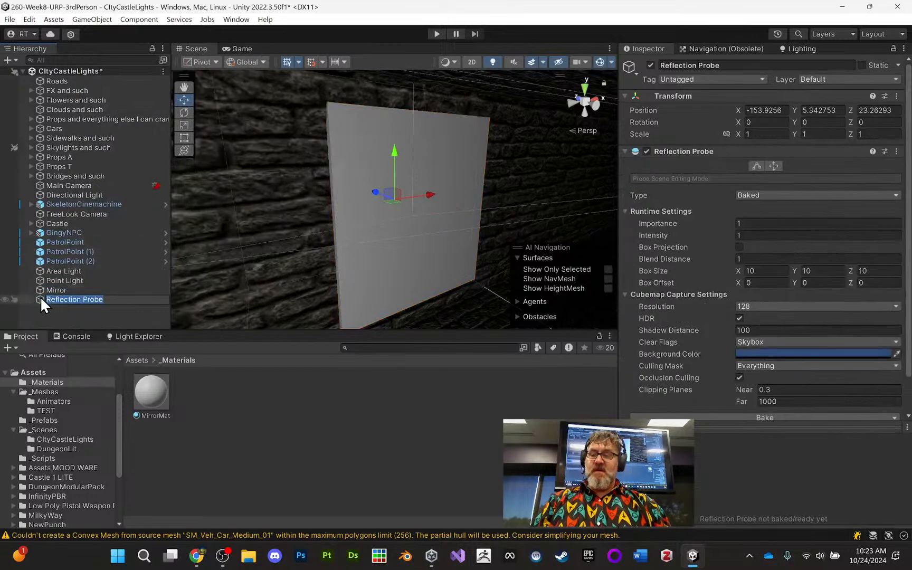
{"action": "mouse_move", "coordinate": [41, 297]}
{"action": "left_mouse_down"}
{"action": "mouse_move", "coordinate": [53, 299]}
{"action": "mouse_move", "coordinate": [54, 290]}
{"action": "left_mouse_up"}
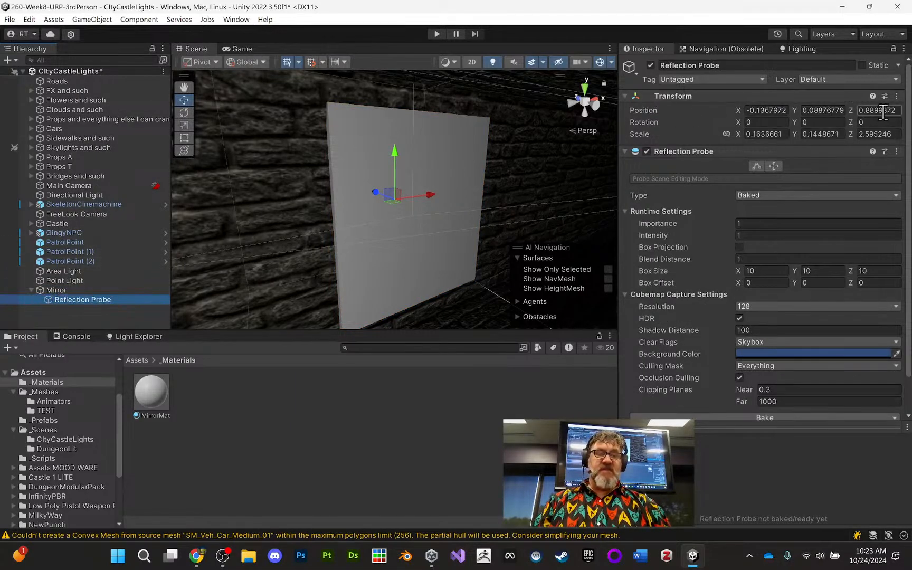
- Reset the Reflection Probe's transform to position 0, 0, 0 and scale 1, 1, 1 so it centres on the mirror
{"action": "left_click", "coordinate": [896, 96]}
{"action": "left_click", "coordinate": [864, 109]}
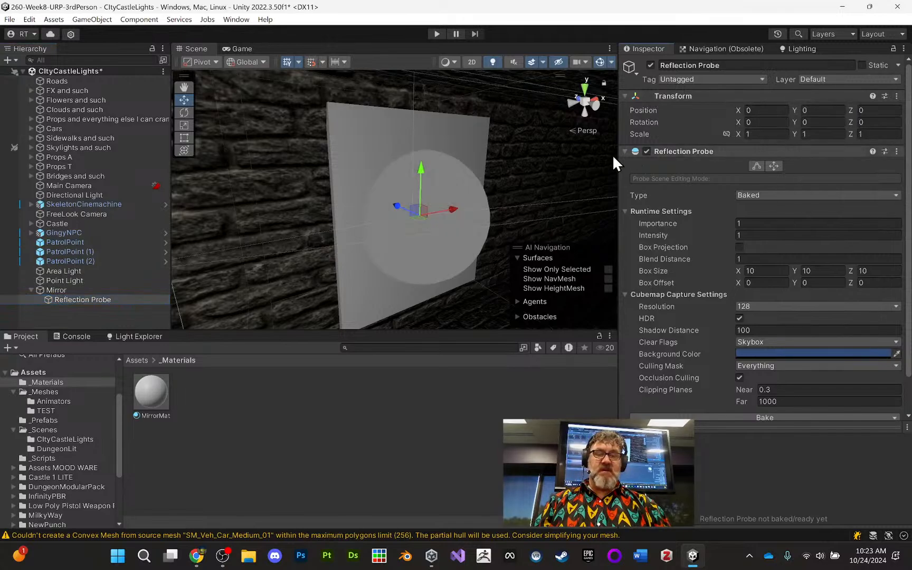
{"action": "left_click_drag", "start_coordinate": [478, 198], "coordinate": [214, 252], "text": "alt"}
{"action": "left_click_drag", "start_coordinate": [403, 213], "coordinate": [388, 220], "text": "alt"}
{"action": "middle_click_drag", "start_coordinate": [387, 220], "coordinate": [399, 200]}
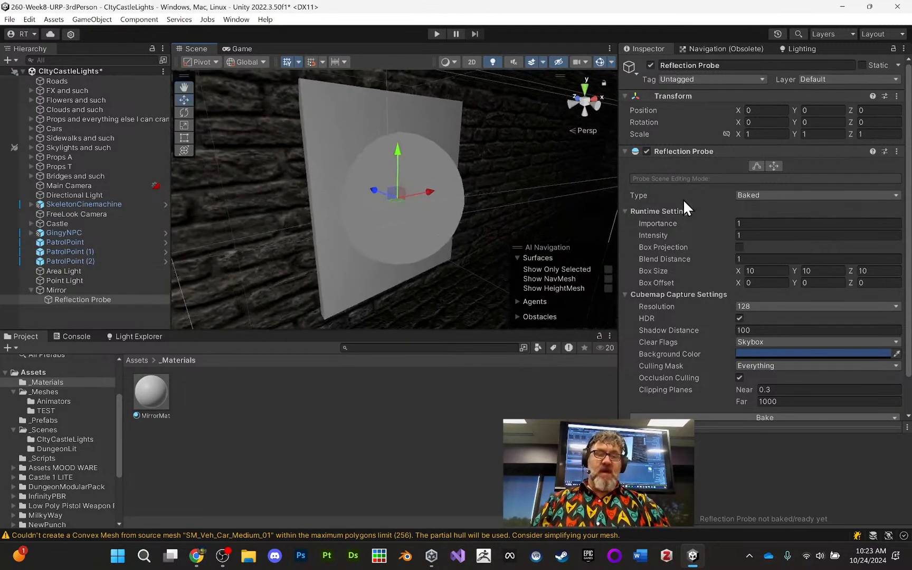
- Set the Reflection Probe's type to Realtime
{"action": "left_click", "coordinate": [776, 194]}
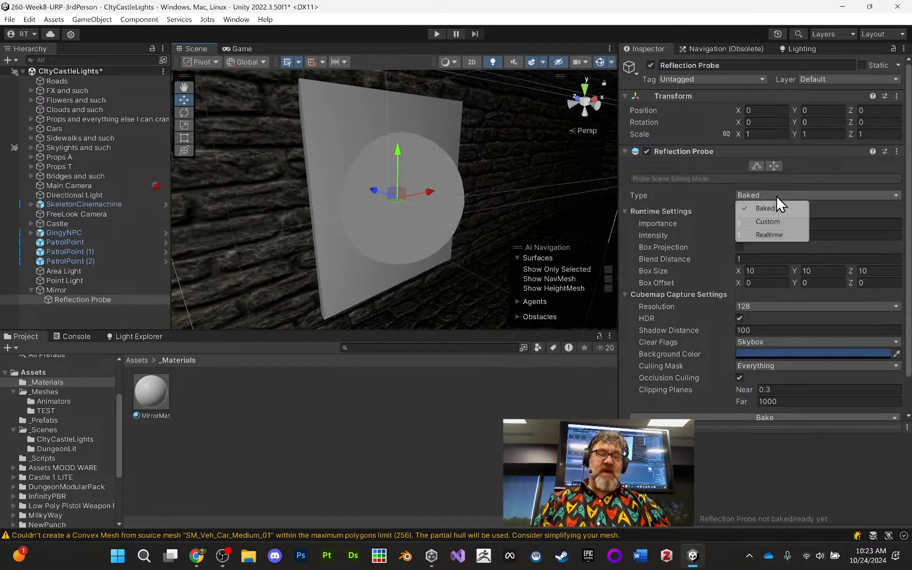
{"action": "left_click", "coordinate": [769, 235]}
{"action": "left_click_drag", "start_coordinate": [518, 208], "coordinate": [494, 178], "text": "alt"}
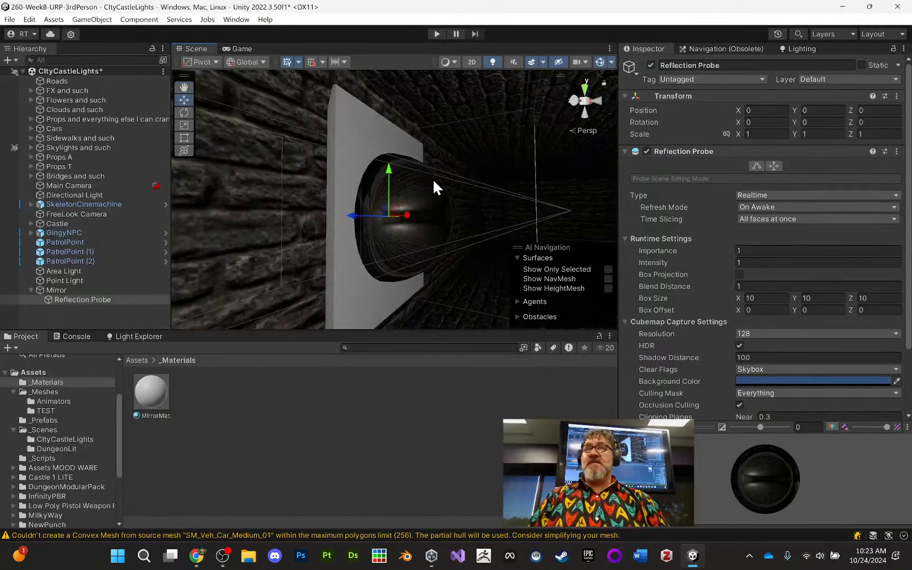
{"action": "left_click_drag", "start_coordinate": [434, 187], "coordinate": [398, 197], "text": "alt"}
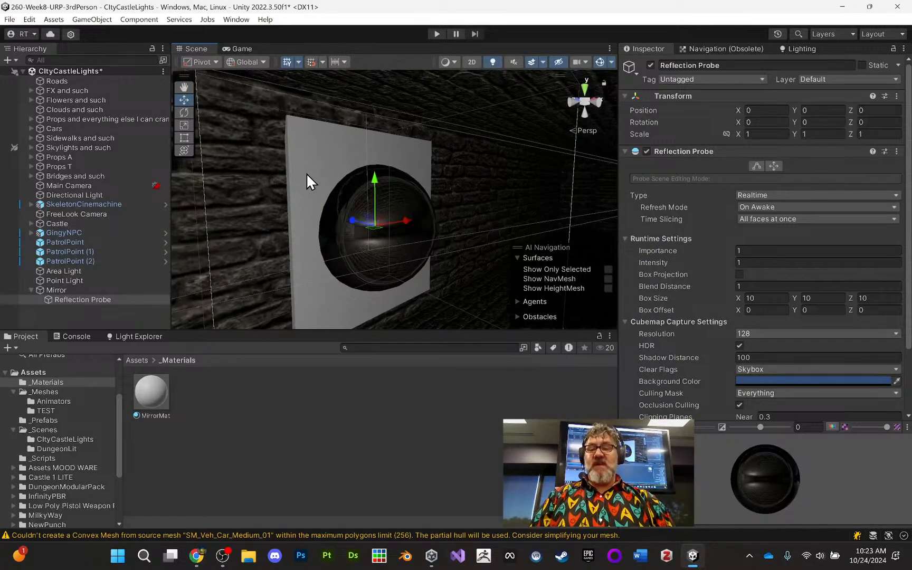
- Set both the metallic and smoothness values of the mirror's MirrorMat material to 1
{"action": "left_click", "coordinate": [70, 290]}
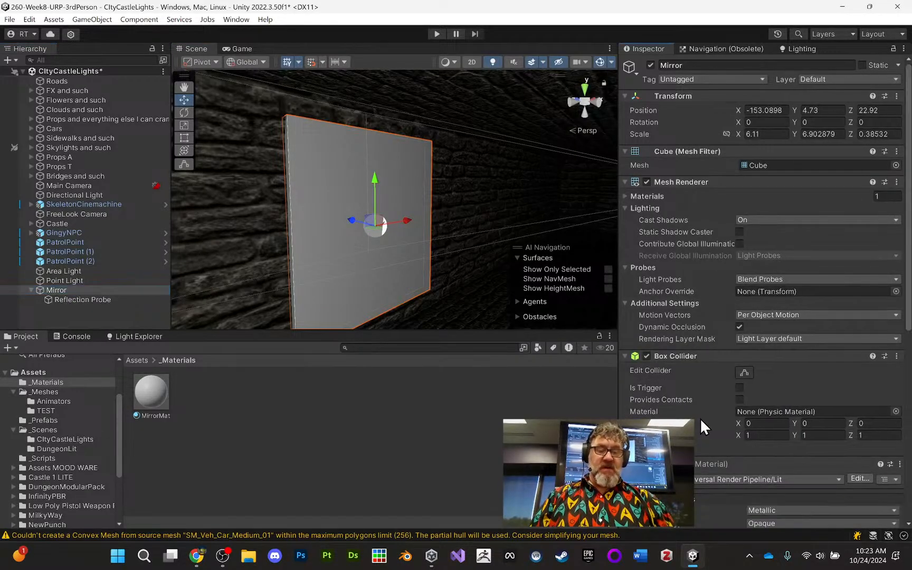
{"action": "scroll", "coordinate": [700, 419], "scroll_direction": "down", "scroll_amount": 8}
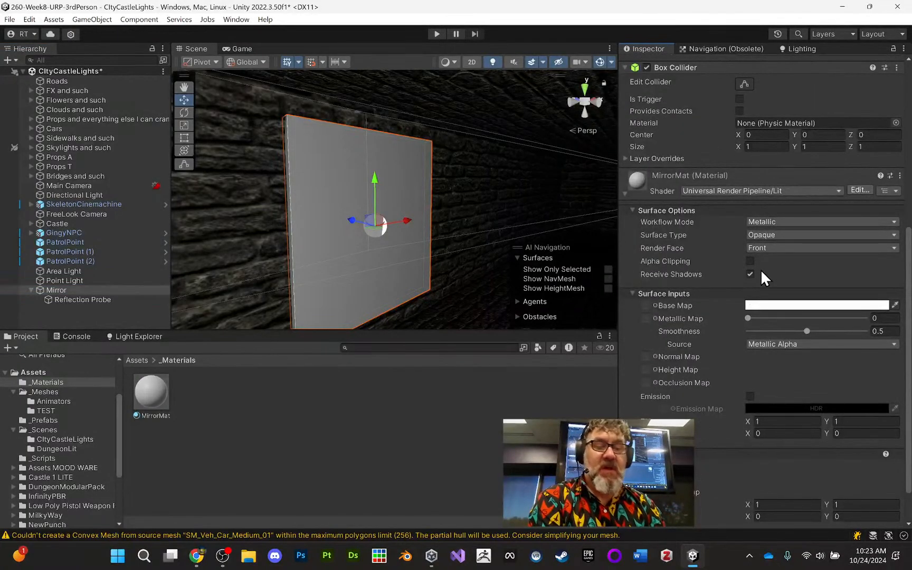
{"action": "scroll", "coordinate": [719, 277], "scroll_direction": "down", "scroll_amount": 1}
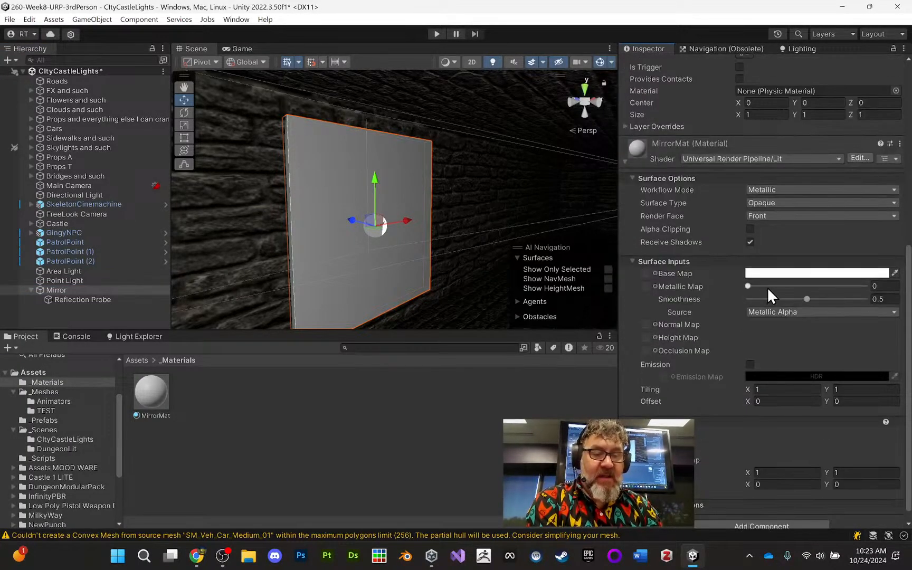
{"action": "left_click_drag", "start_coordinate": [748, 286], "coordinate": [881, 275]}
{"action": "left_click_drag", "start_coordinate": [809, 300], "coordinate": [883, 293]}
- Examine the reflections on the mirror surface from several viewing angles and distances
{"action": "left_click_drag", "start_coordinate": [527, 174], "coordinate": [316, 148], "text": "alt"}
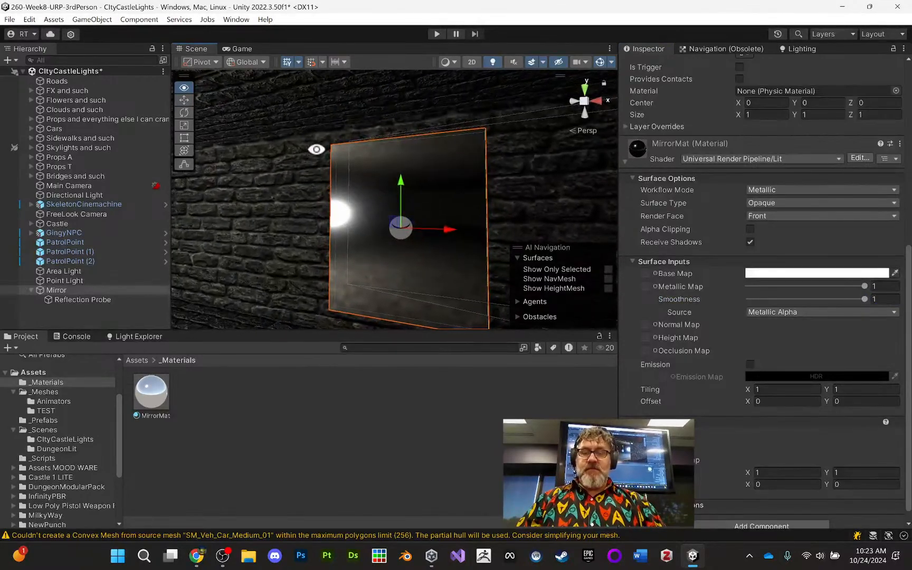
{"action": "right_click_drag", "start_coordinate": [407, 219], "coordinate": [443, 387], "text": "alt"}
{"action": "middle_click_drag", "start_coordinate": [479, 267], "coordinate": [408, 198]}
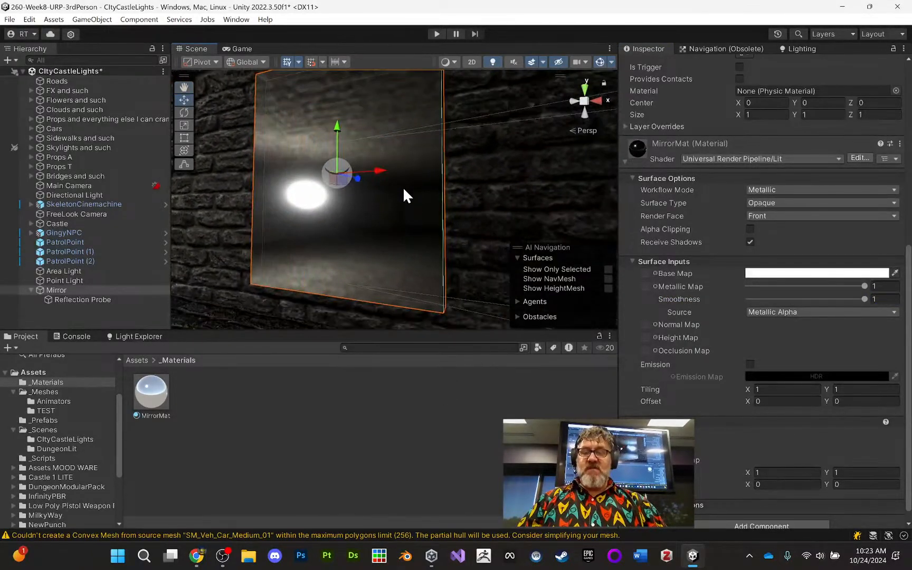
{"action": "left_click_drag", "start_coordinate": [403, 189], "coordinate": [351, 212], "text": "alt"}
{"action": "middle_click_drag", "start_coordinate": [353, 217], "coordinate": [379, 233]}
{"action": "left_click_drag", "start_coordinate": [391, 247], "coordinate": [372, 238], "text": "alt"}
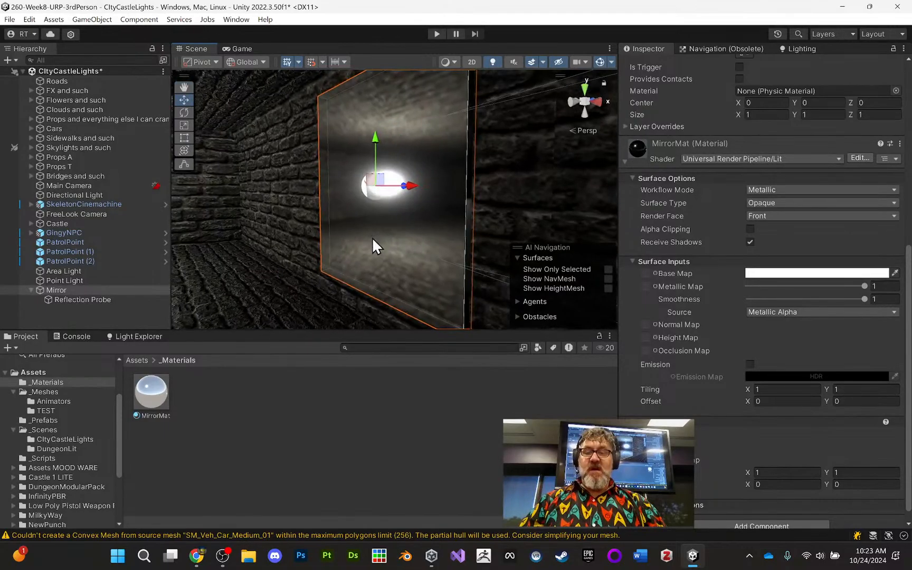
{"action": "left_click_drag", "start_coordinate": [393, 191], "coordinate": [418, 237], "text": "alt"}
{"action": "right_click_drag", "start_coordinate": [418, 236], "coordinate": [413, 175], "text": "alt"}
{"action": "left_click_drag", "start_coordinate": [413, 175], "coordinate": [442, 216], "text": "alt"}
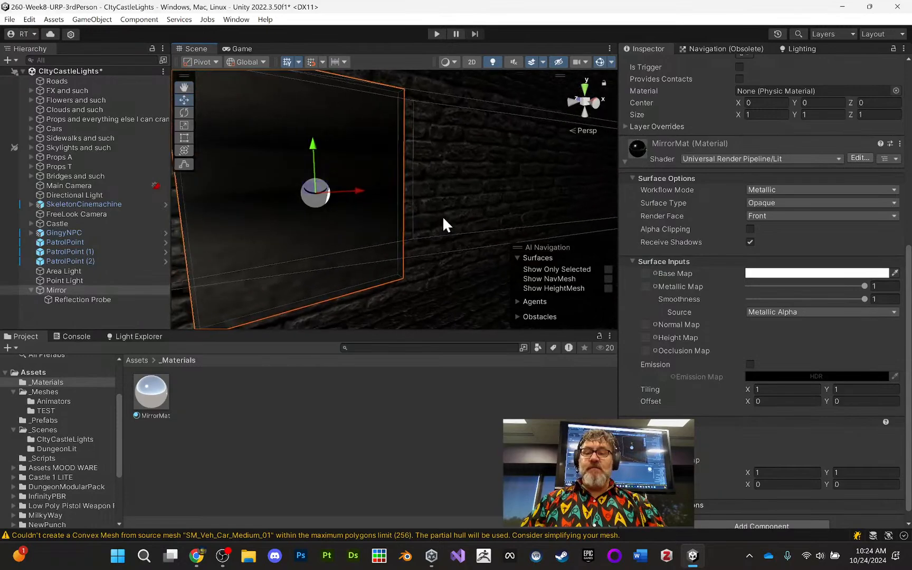
{"action": "middle_click_drag", "start_coordinate": [442, 216], "coordinate": [475, 223]}
{"action": "left_click_drag", "start_coordinate": [476, 223], "coordinate": [317, 242], "text": "alt"}
{"action": "left_click_drag", "start_coordinate": [455, 238], "coordinate": [577, 201], "text": "alt"}
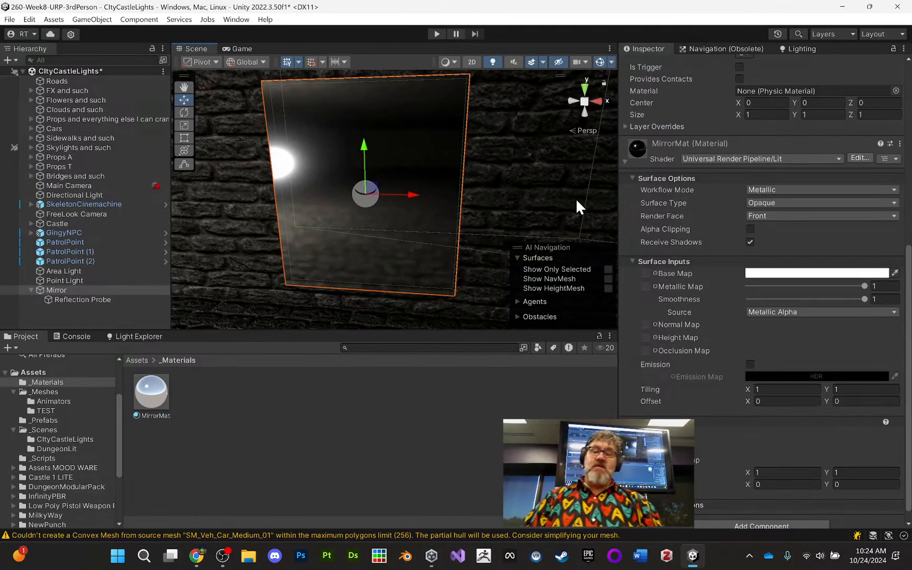
- Shrink the Reflection Probe's box bounds to about 8.14 in X and 5.93 in Z
{"action": "left_click", "coordinate": [94, 299]}
{"action": "left_click_drag", "start_coordinate": [333, 234], "coordinate": [368, 227], "text": "alt"}
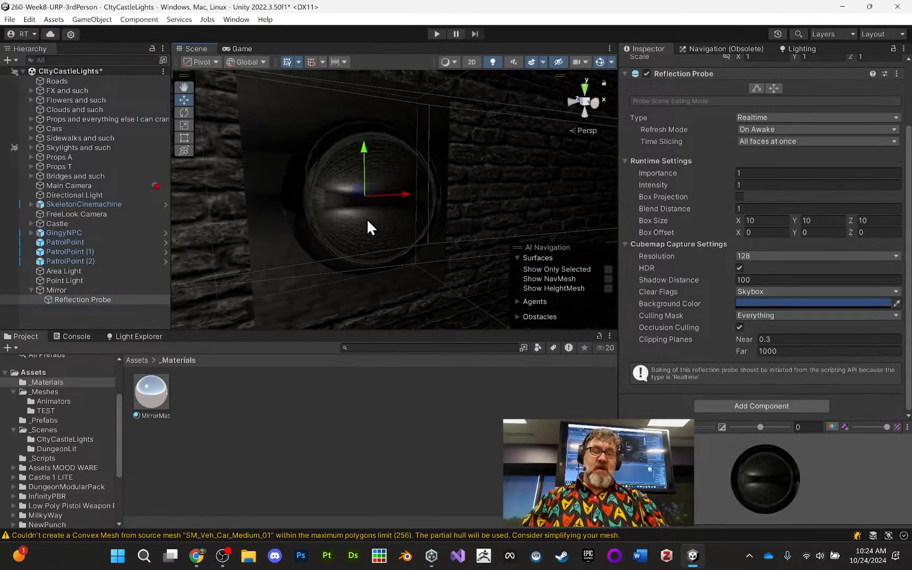
{"action": "scroll", "coordinate": [402, 212], "scroll_direction": "down", "scroll_amount": 2}
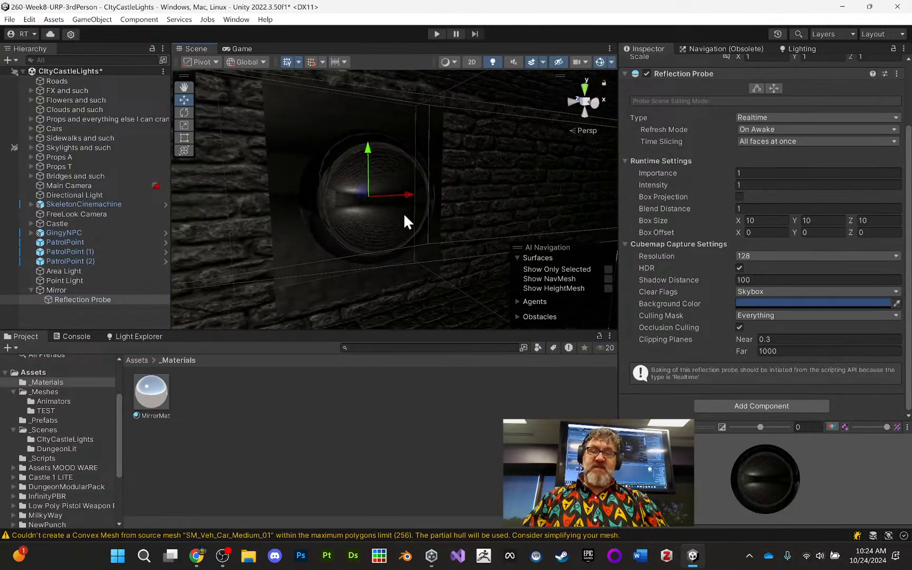
{"action": "left_click", "coordinate": [757, 88]}
{"action": "scroll", "coordinate": [463, 206], "scroll_direction": "down", "scroll_amount": 5}
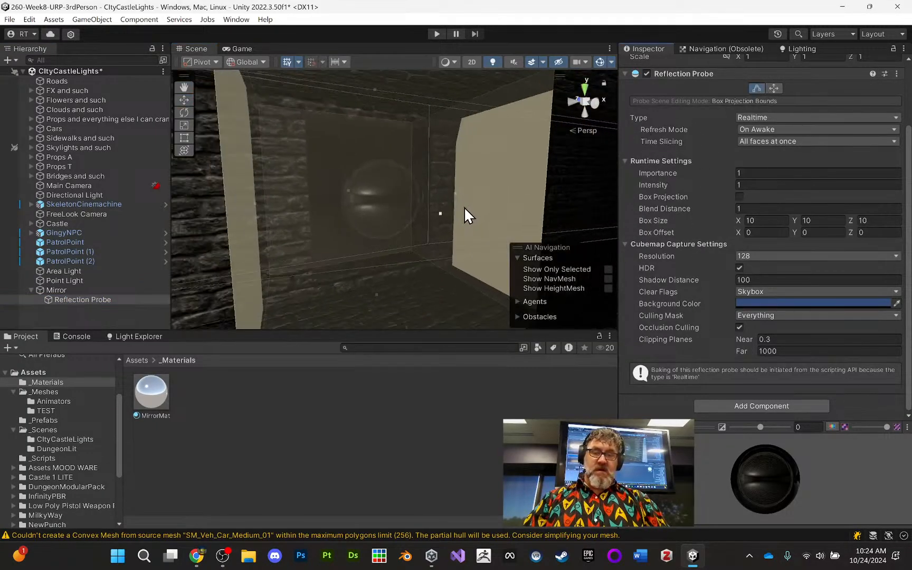
{"action": "left_click_drag", "start_coordinate": [419, 204], "coordinate": [373, 200]}
{"action": "left_click_drag", "start_coordinate": [306, 197], "coordinate": [332, 193]}
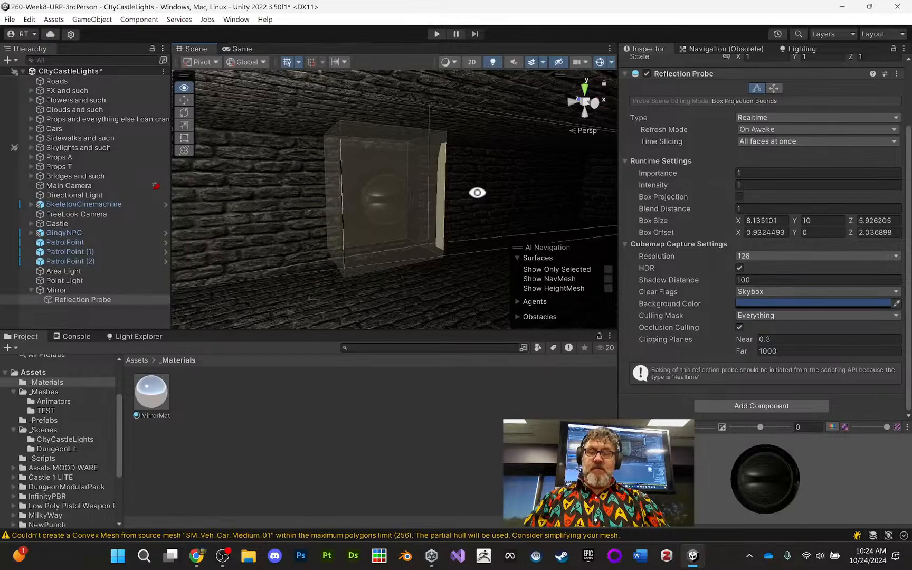
- Fit the probe's box bounds closer around the mirror, about 7.1 in X and 8.86 in Y
{"action": "left_click_drag", "start_coordinate": [476, 192], "coordinate": [380, 213], "text": "alt"}
{"action": "left_click_drag", "start_coordinate": [444, 191], "coordinate": [424, 189]}
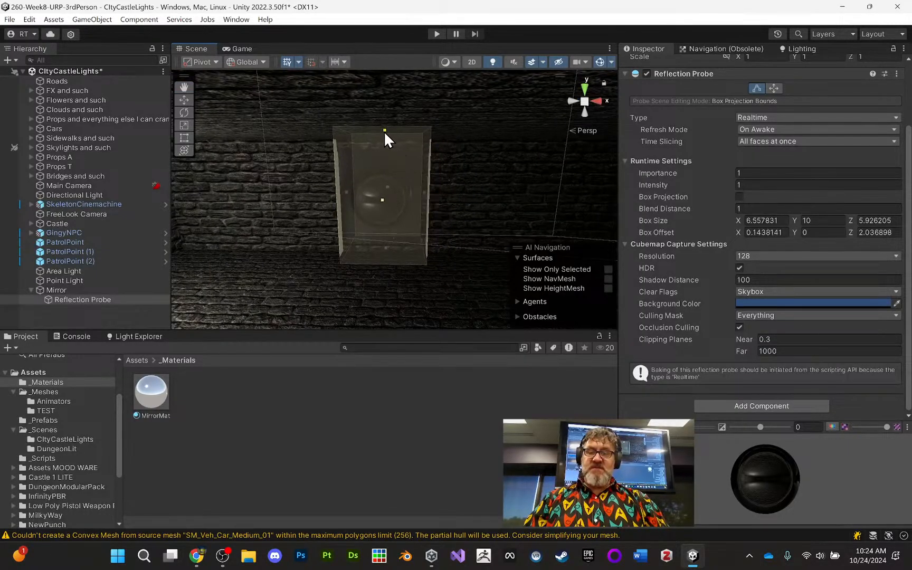
{"action": "left_click_drag", "start_coordinate": [384, 131], "coordinate": [383, 148]}
{"action": "left_click_drag", "start_coordinate": [386, 251], "coordinate": [473, 234]}
{"action": "left_click_drag", "start_coordinate": [332, 200], "coordinate": [326, 200]}
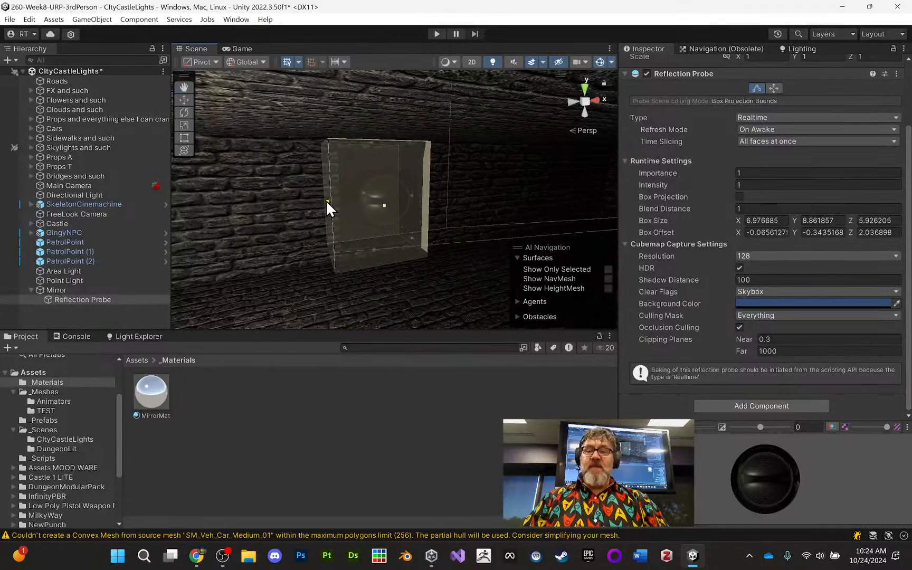
{"action": "left_click_drag", "start_coordinate": [392, 209], "coordinate": [416, 208], "text": "alt"}
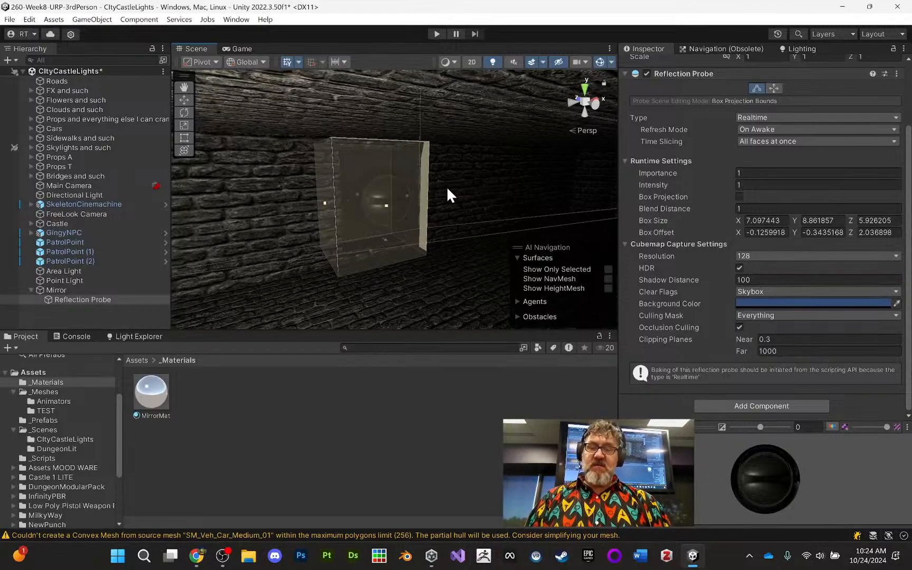
- Set the mirror's Reflection Probe to refresh every frame
{"action": "left_click", "coordinate": [771, 131]}
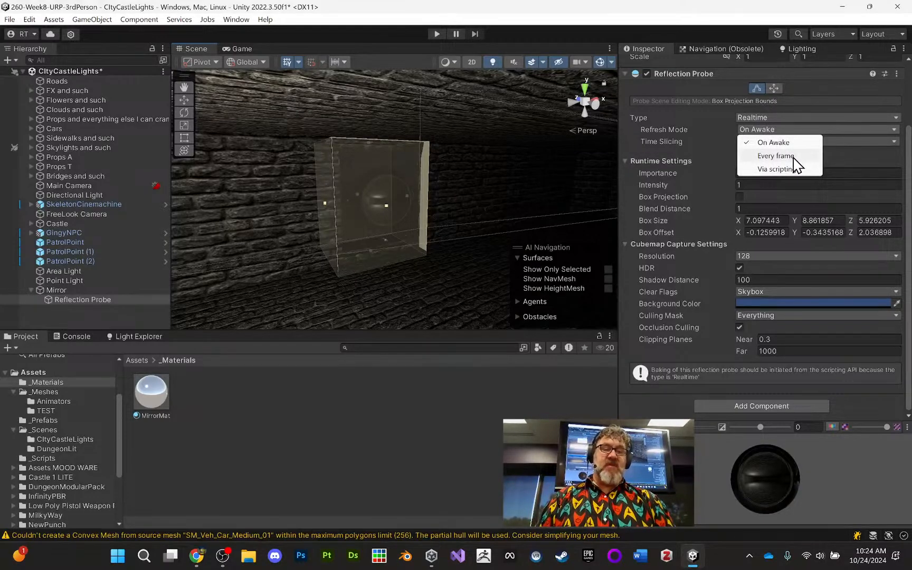
{"action": "left_click", "coordinate": [794, 158]}
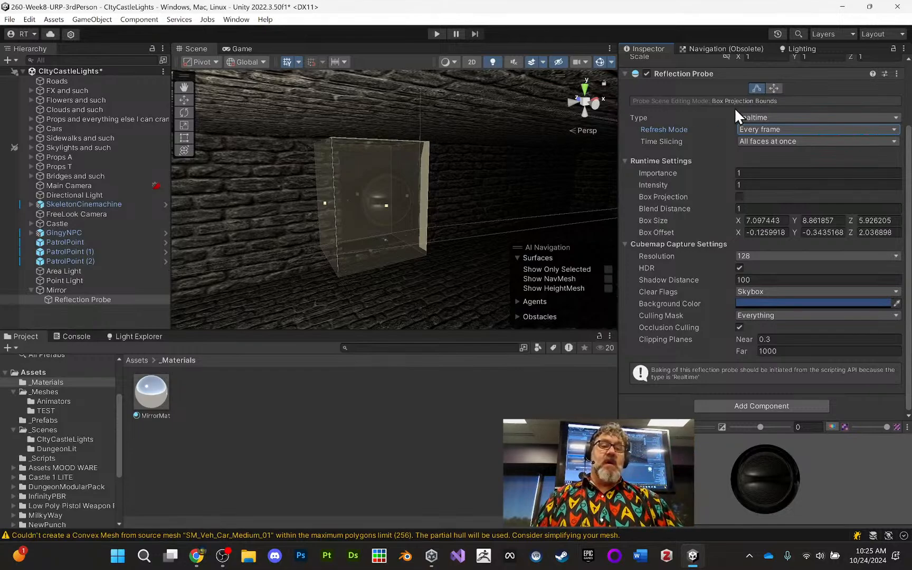
- Try the Baked type on the Reflection Probe and return it to Realtime
{"action": "left_click", "coordinate": [762, 117]}
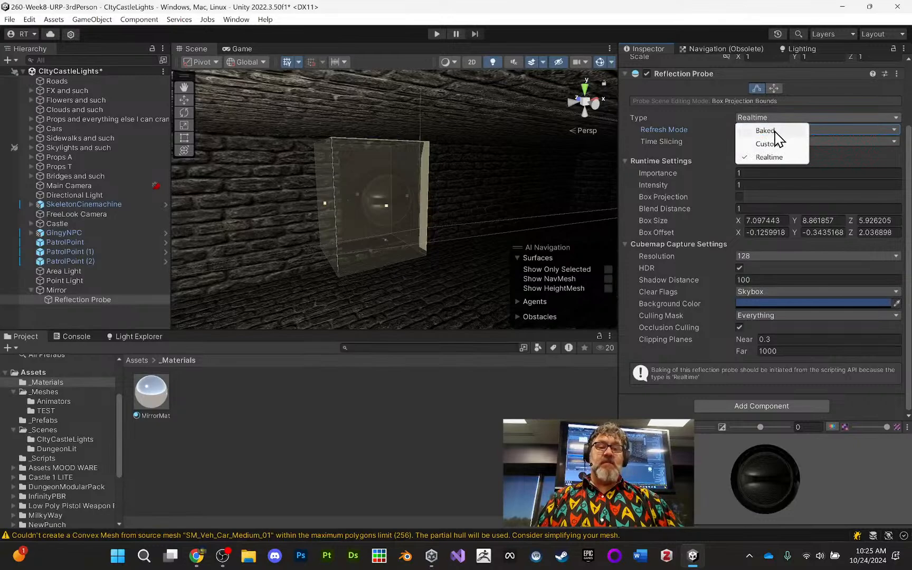
{"action": "left_click", "coordinate": [768, 130]}
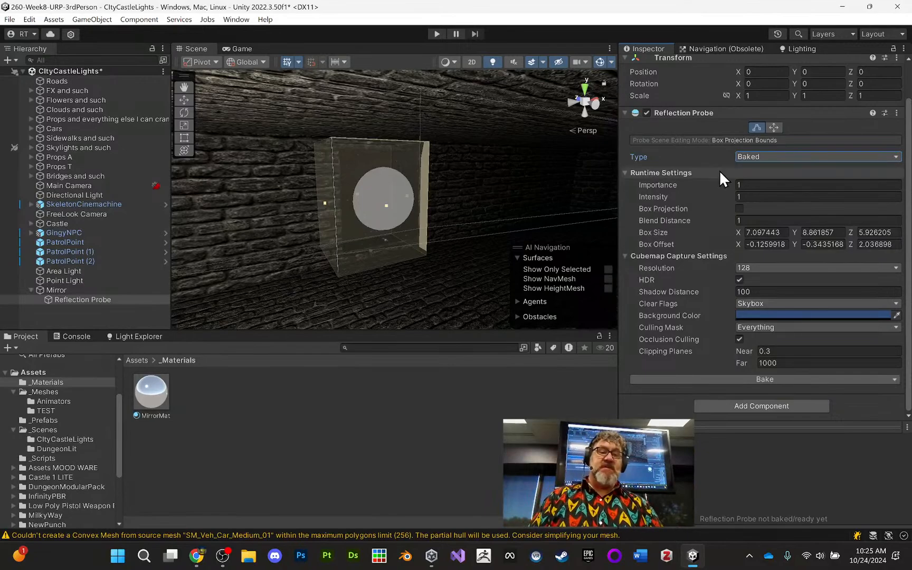
{"action": "left_click", "coordinate": [755, 157]}
{"action": "left_click", "coordinate": [772, 195]}
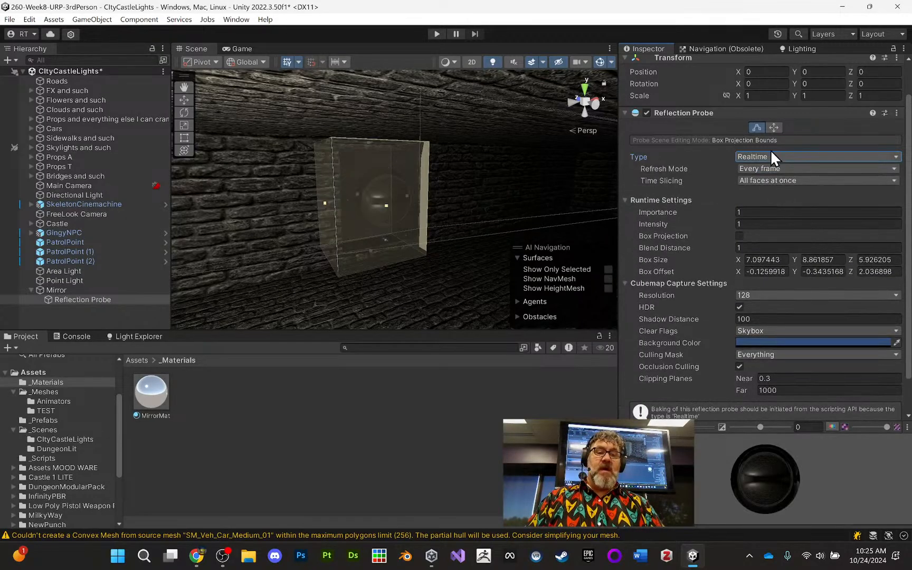
- Try the On Awake refresh mode on the probe and return it to Every frame
{"action": "left_click", "coordinate": [761, 169]}
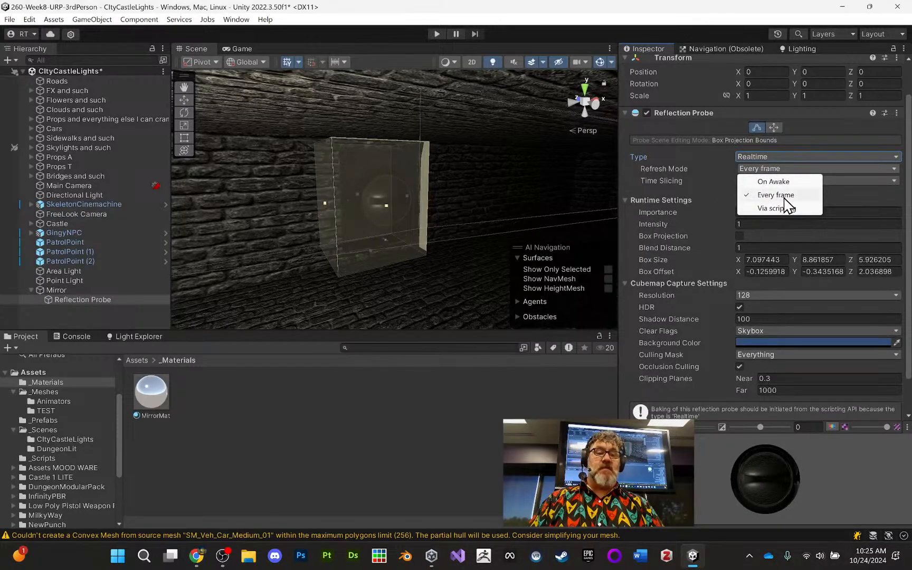
{"action": "left_click", "coordinate": [783, 195]}
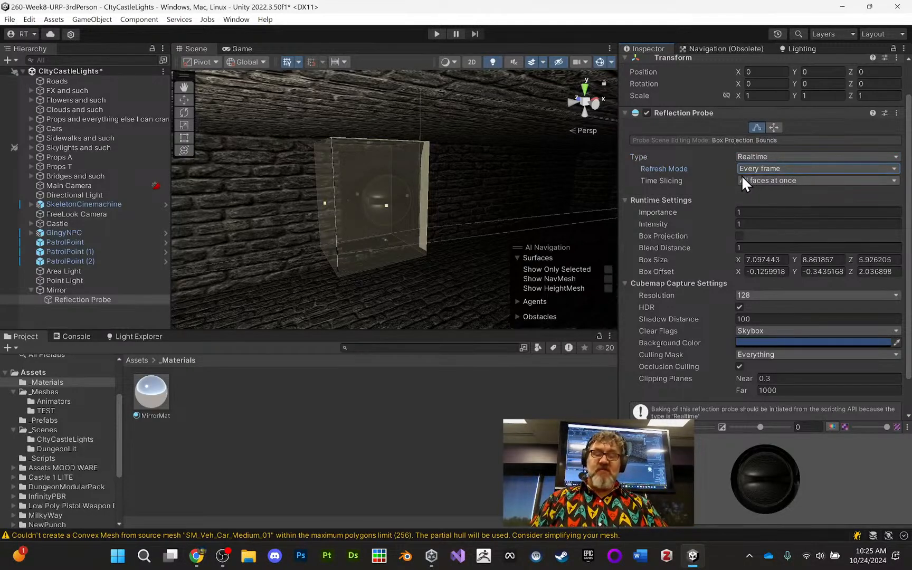
{"action": "left_click", "coordinate": [767, 167]}
{"action": "left_click", "coordinate": [778, 181]}
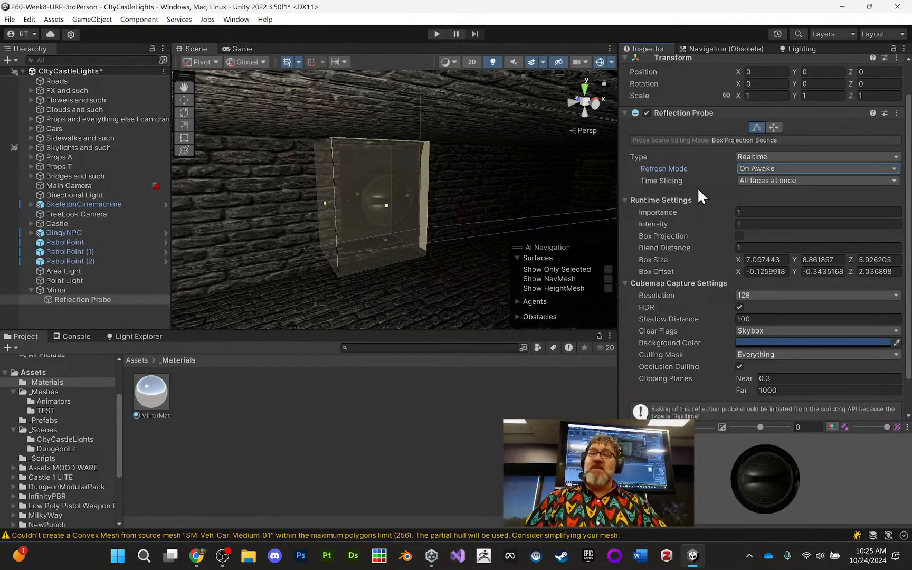
{"action": "left_click", "coordinate": [766, 170]}
{"action": "left_click", "coordinate": [774, 195]}
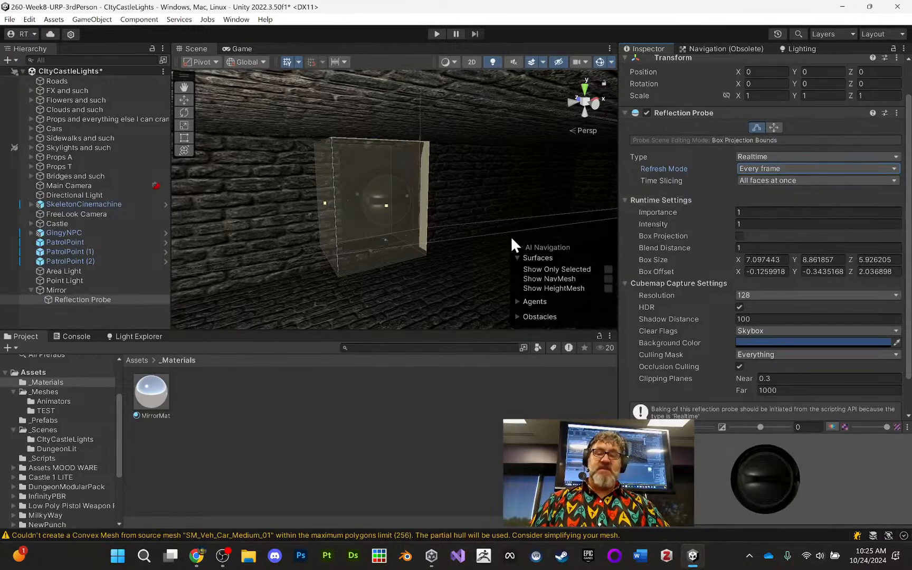
- Play-test the scene and run the skeleton character along the city street into the castle
{"action": "right_click_drag", "start_coordinate": [408, 241], "coordinate": [460, 248]}
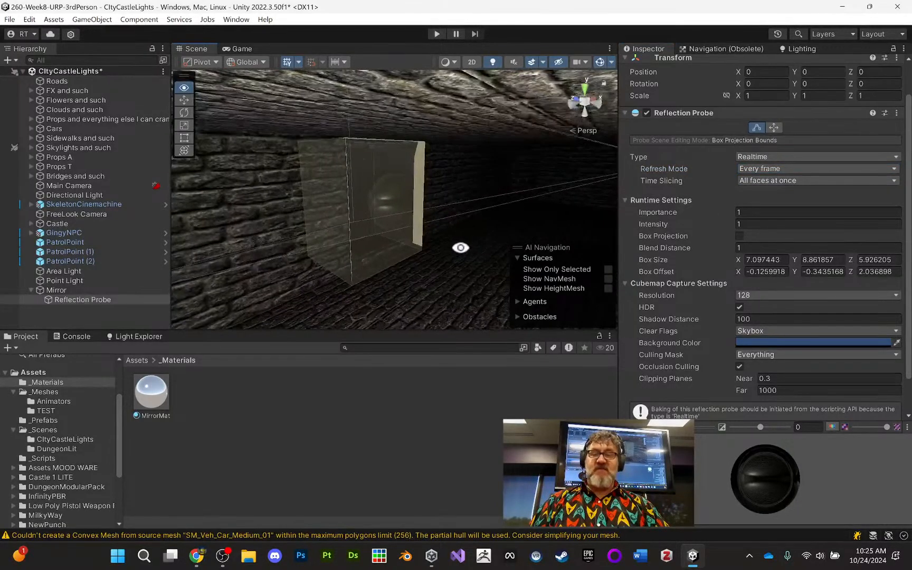
{"action": "left_click", "coordinate": [437, 33]}
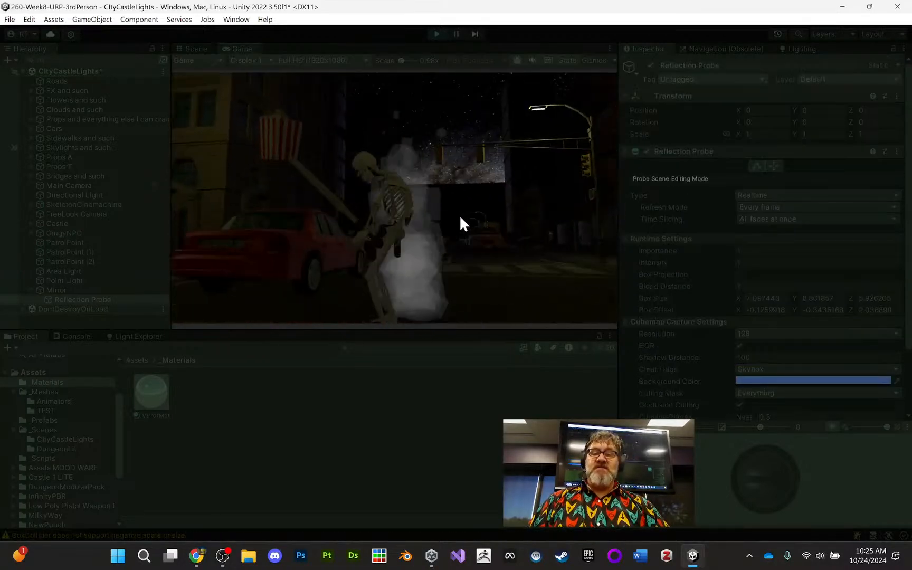
{"action": "key", "text": "w"}
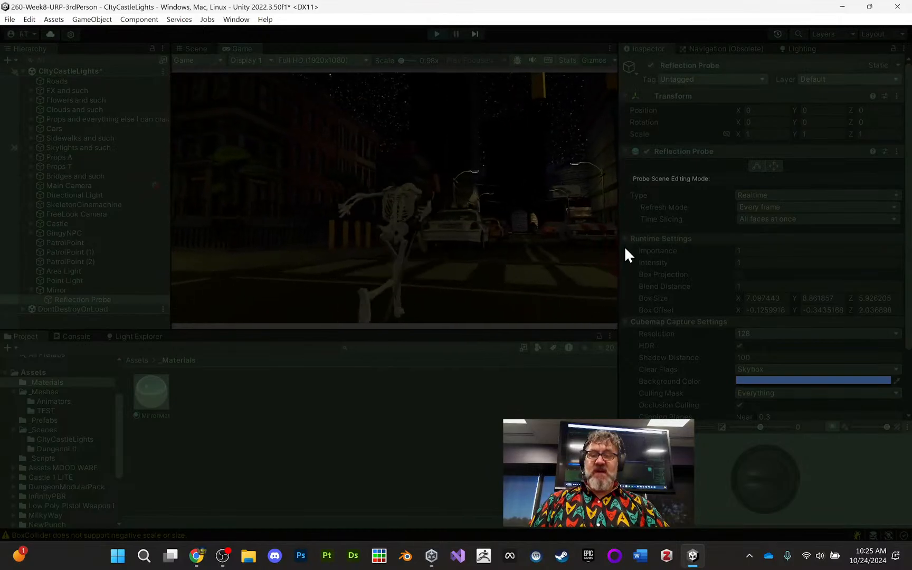
{"action": "key", "text": "w"}
{"action": "key", "text": "d"}
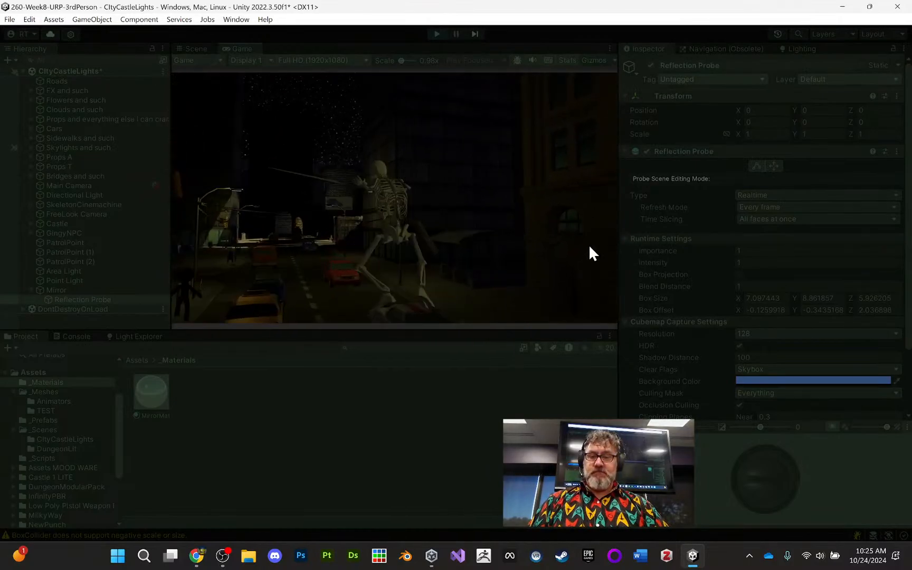
{"action": "key", "text": "w"}
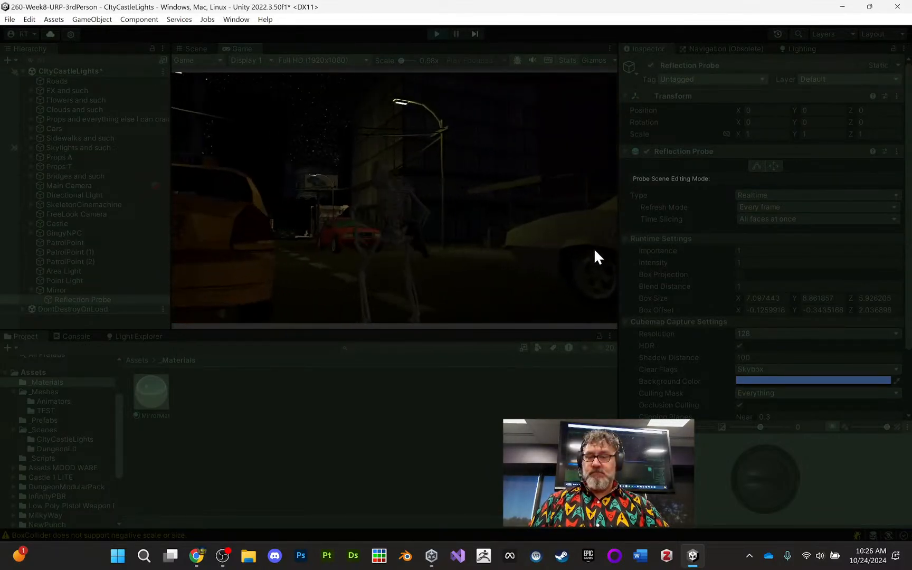
{"action": "key", "text": "w"}
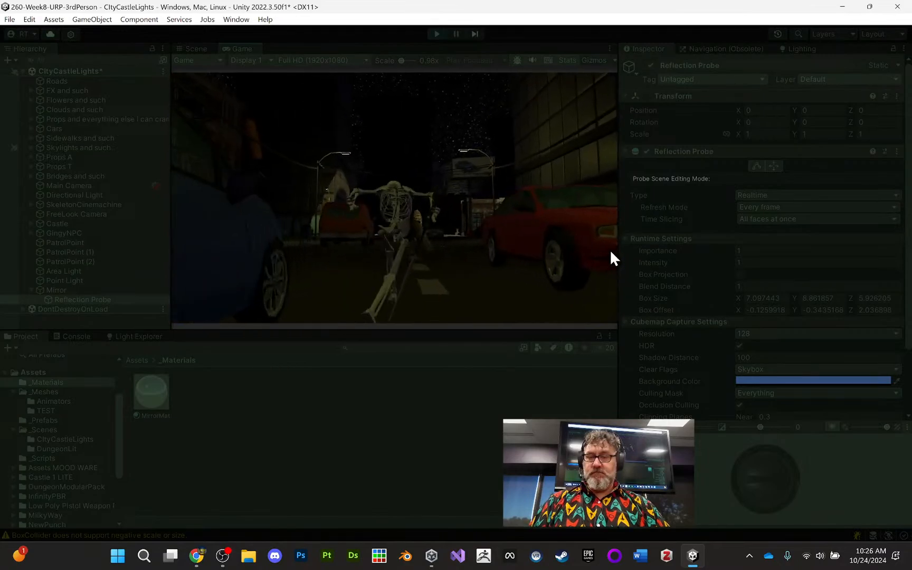
{"action": "key", "text": "w"}
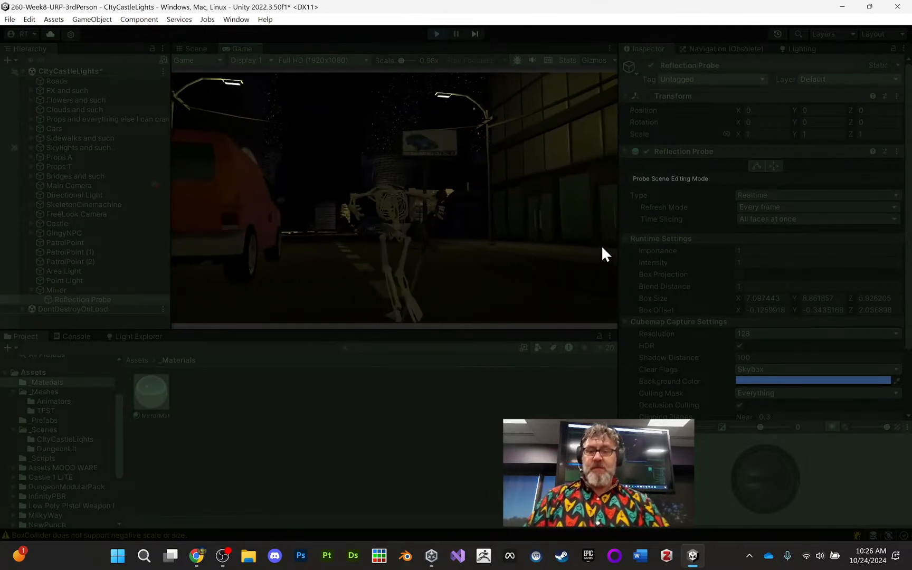
{"action": "key", "text": "w"}
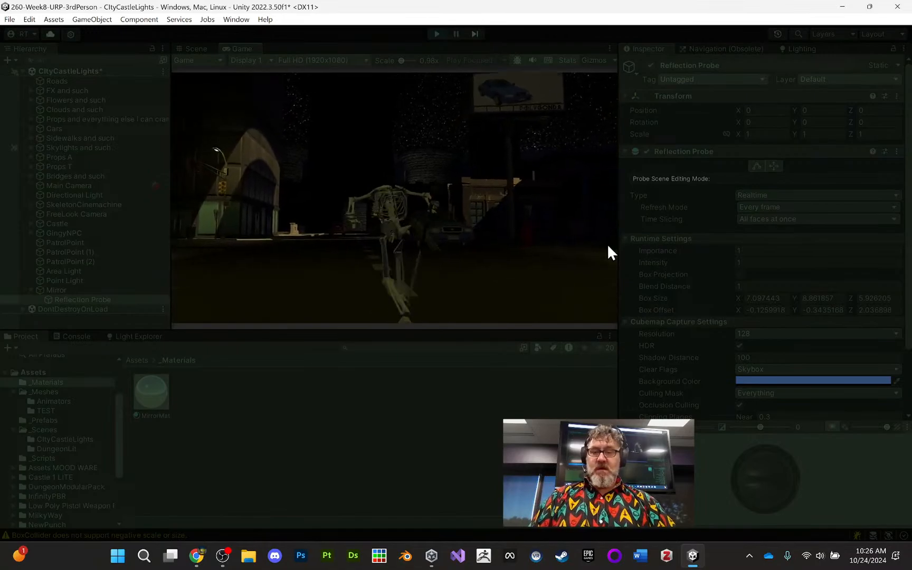
{"action": "key", "text": "w"}
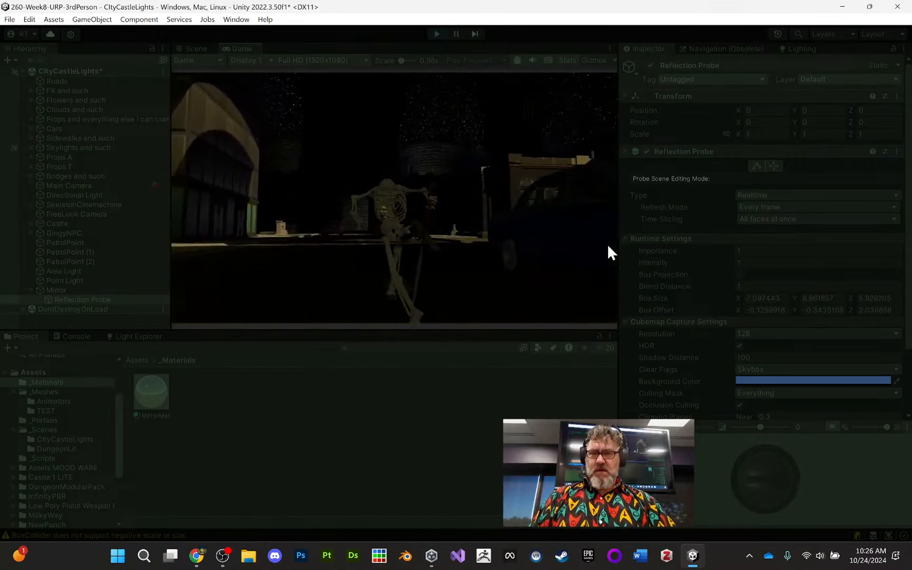
{"action": "key", "text": "w"}
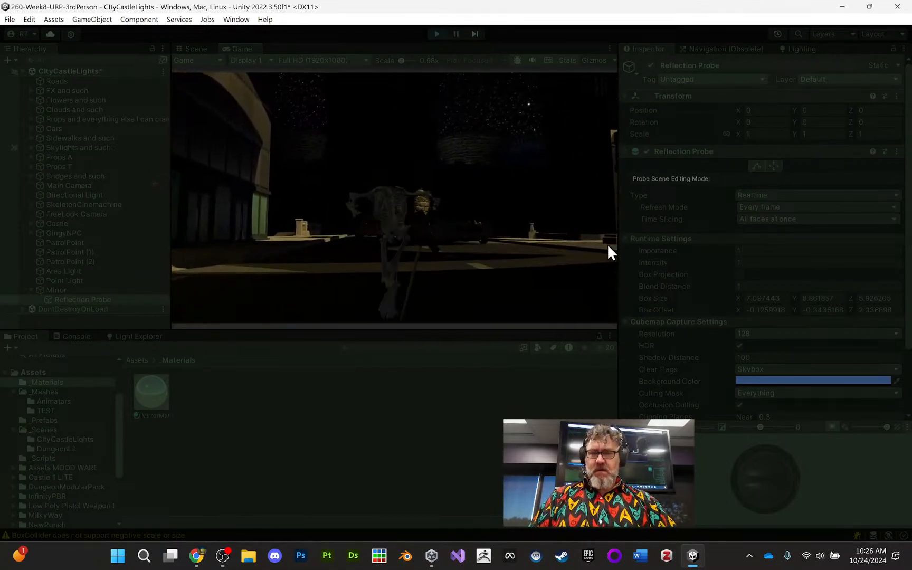
{"action": "key", "text": "w"}
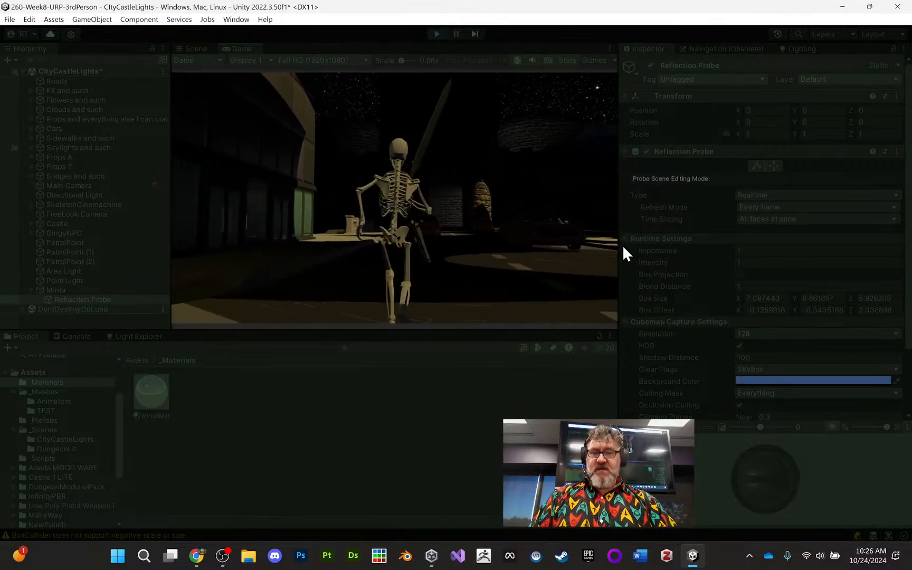
{"action": "key", "text": "w"}
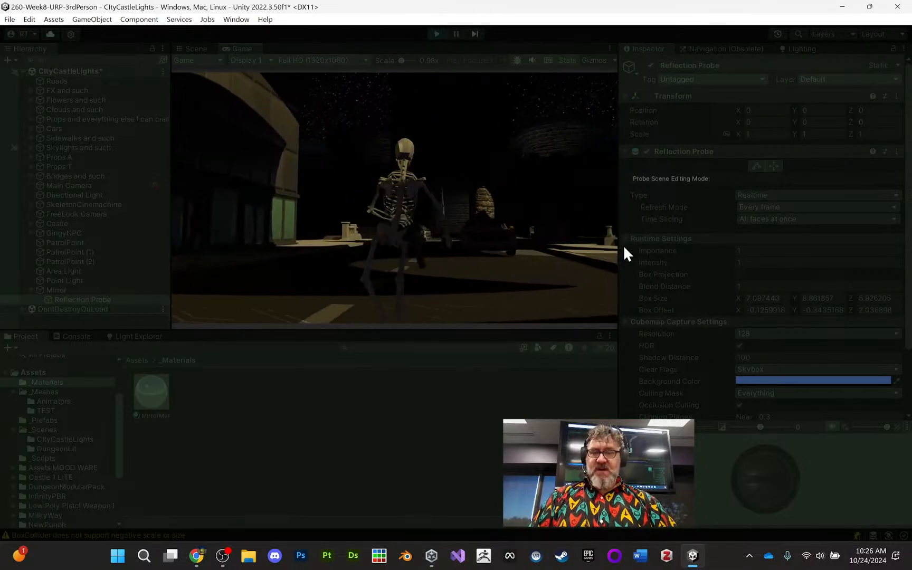
{"action": "key", "text": "w"}
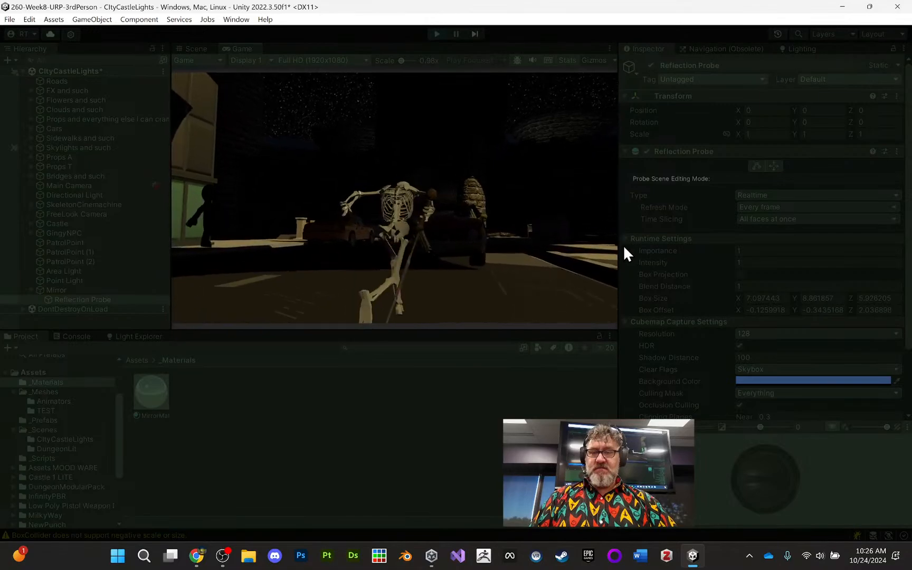
{"action": "key", "text": "w"}
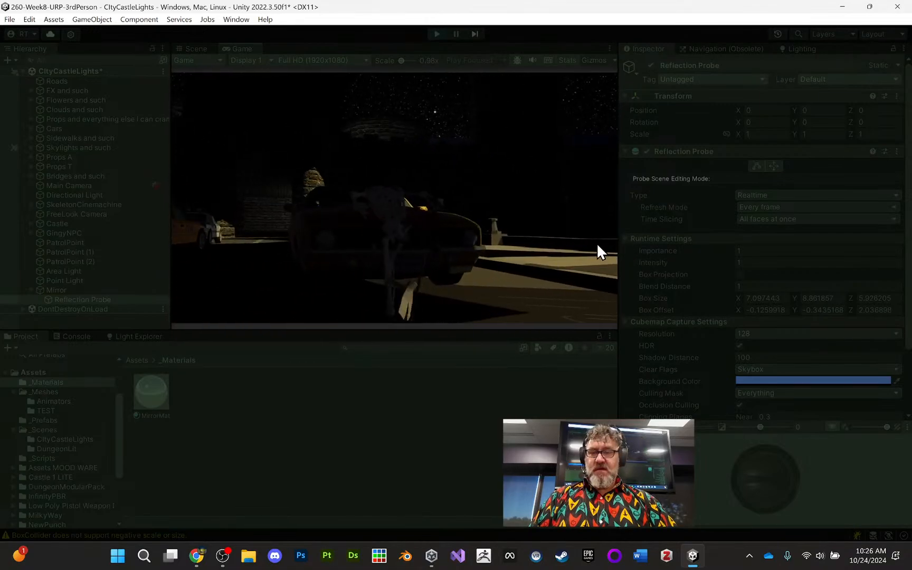
{"action": "key", "text": "w"}
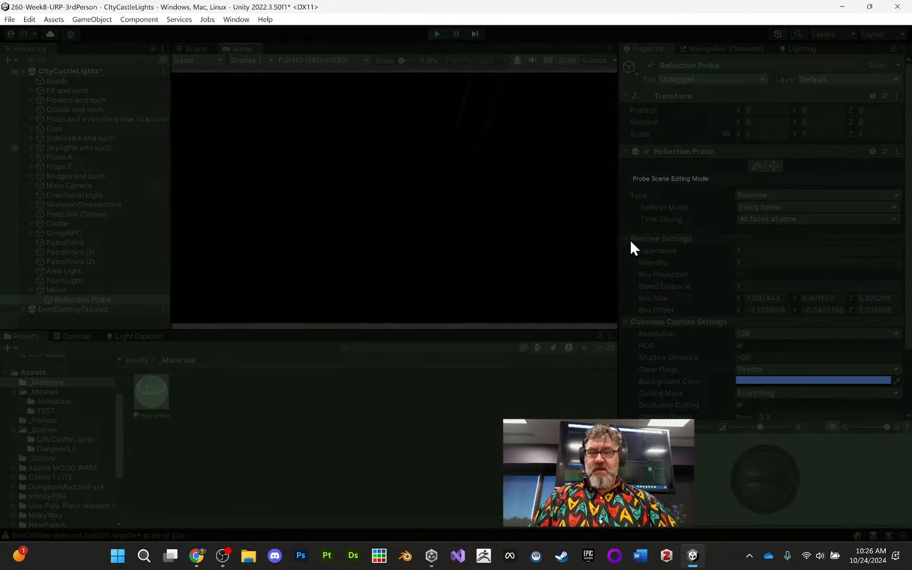
{"action": "key", "text": "w"}
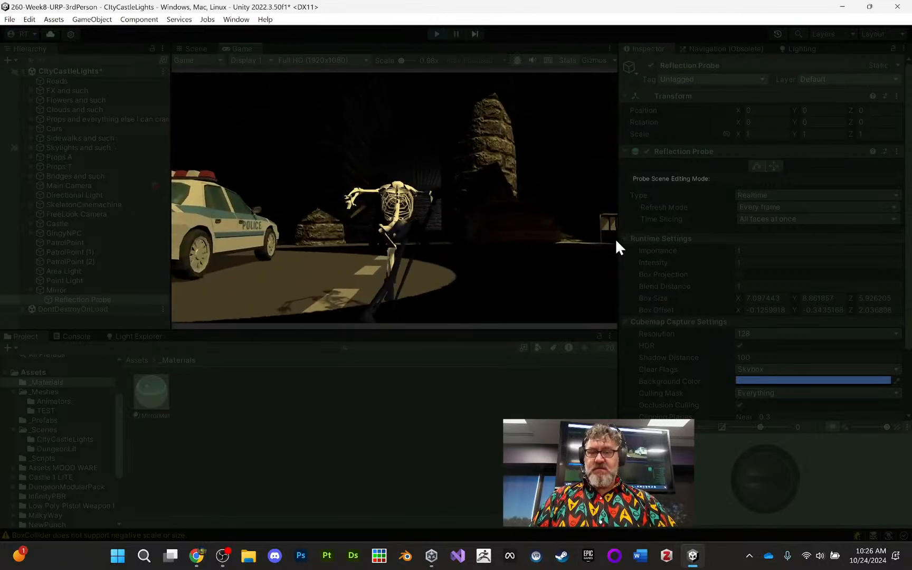
{"action": "key", "text": "w"}
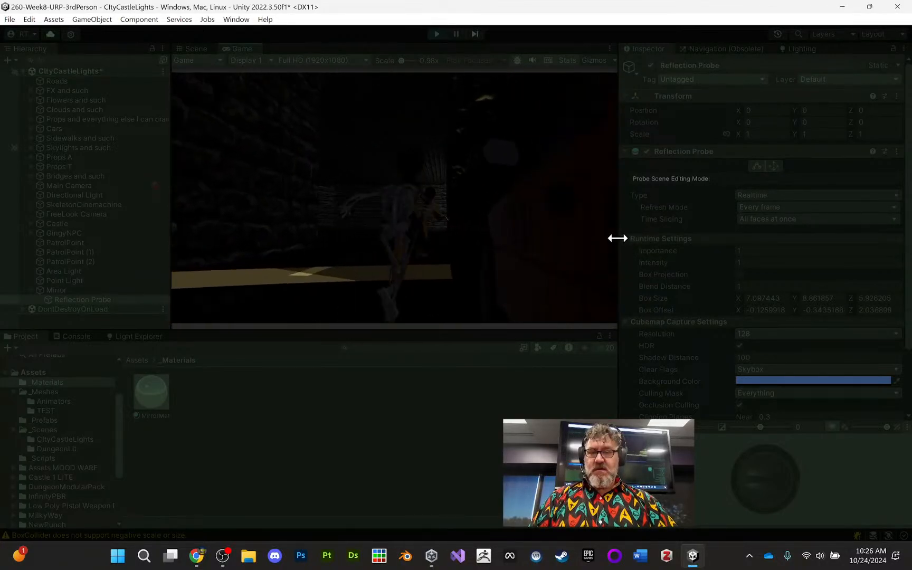
- Move the skeleton through the castle room to the wall mirror and examine its reflections from different sides
{"action": "key", "text": "w"}
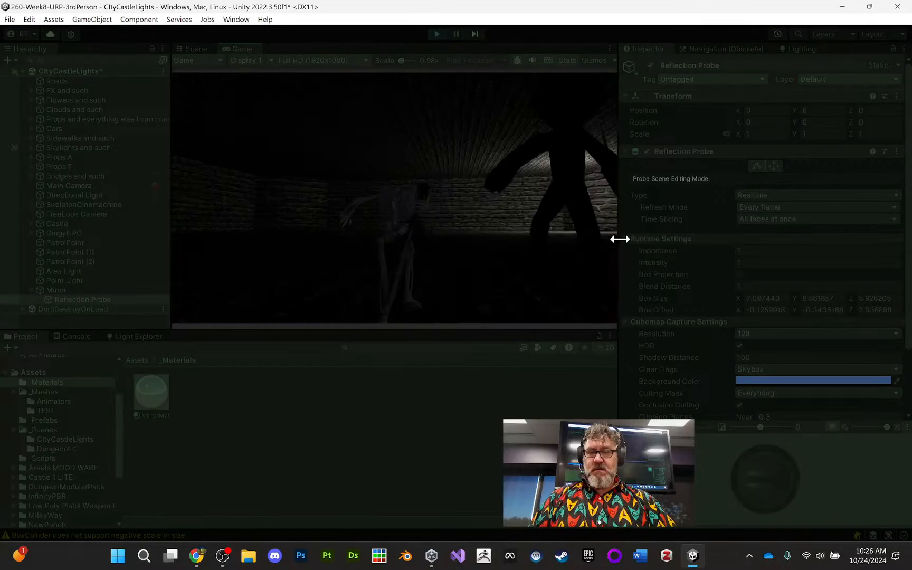
{"action": "key", "text": "w"}
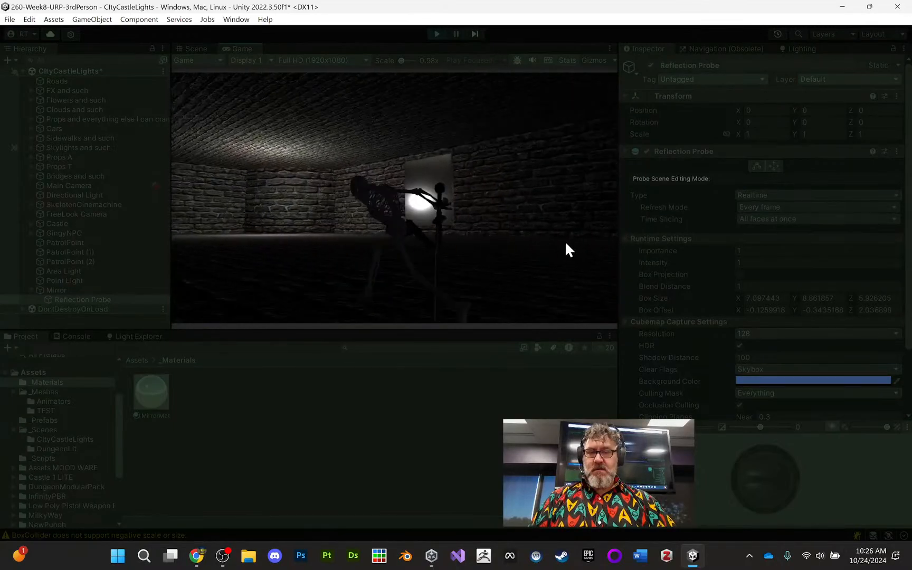
{"action": "key", "text": "w"}
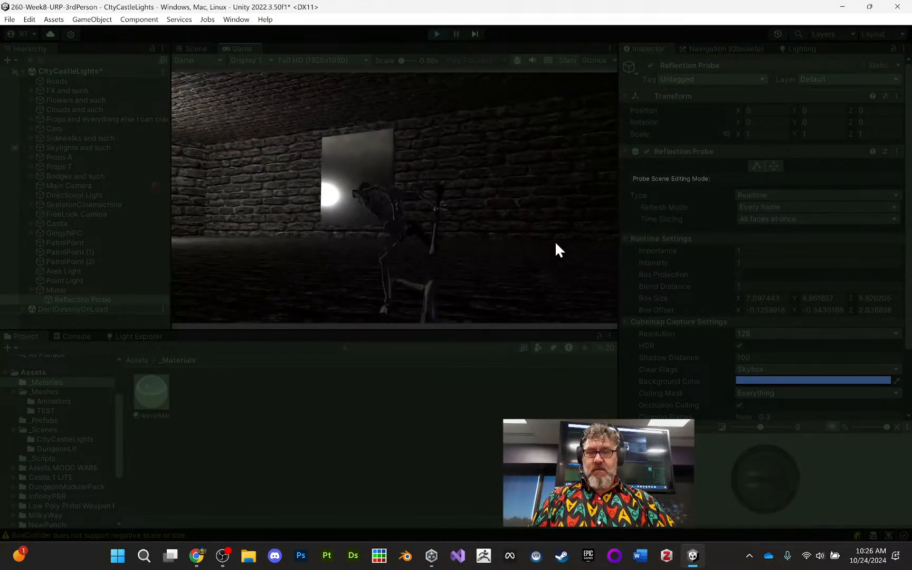
{"action": "key", "text": "w"}
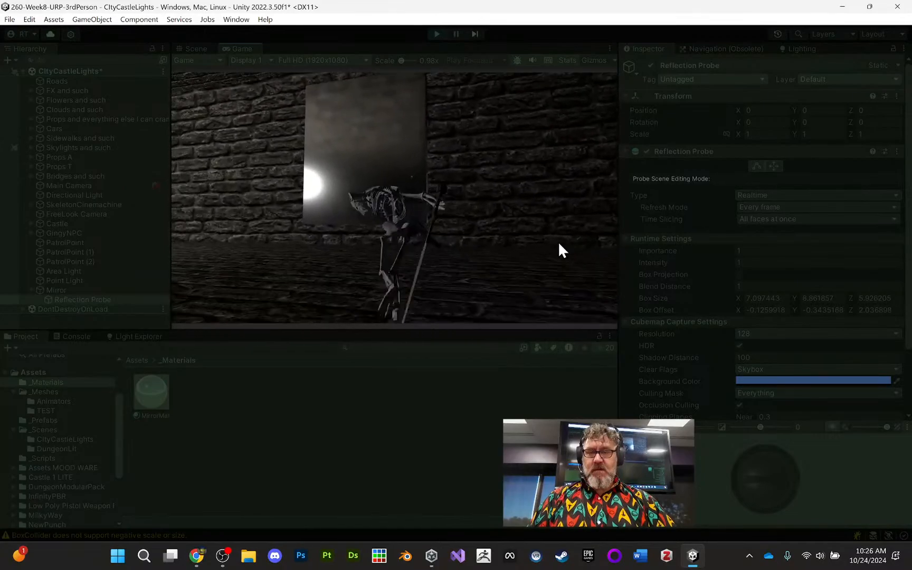
{"action": "key", "text": "w"}
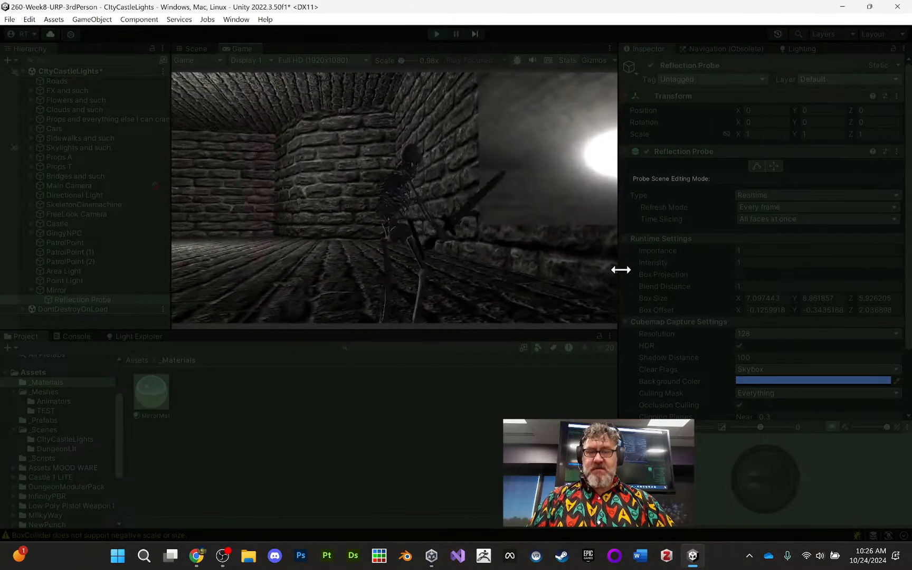
{"action": "key", "text": "w"}
{"action": "key", "text": "w"}
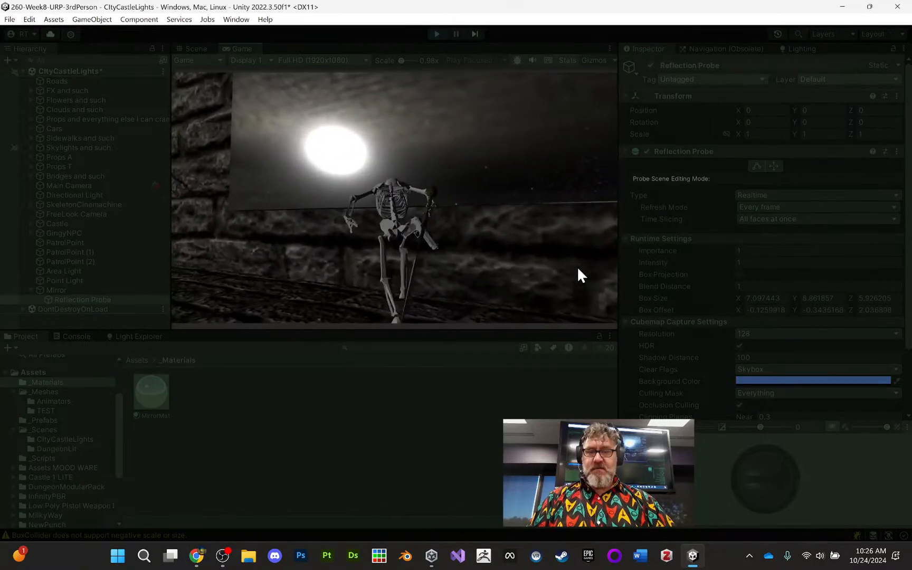
{"action": "key", "text": "w"}
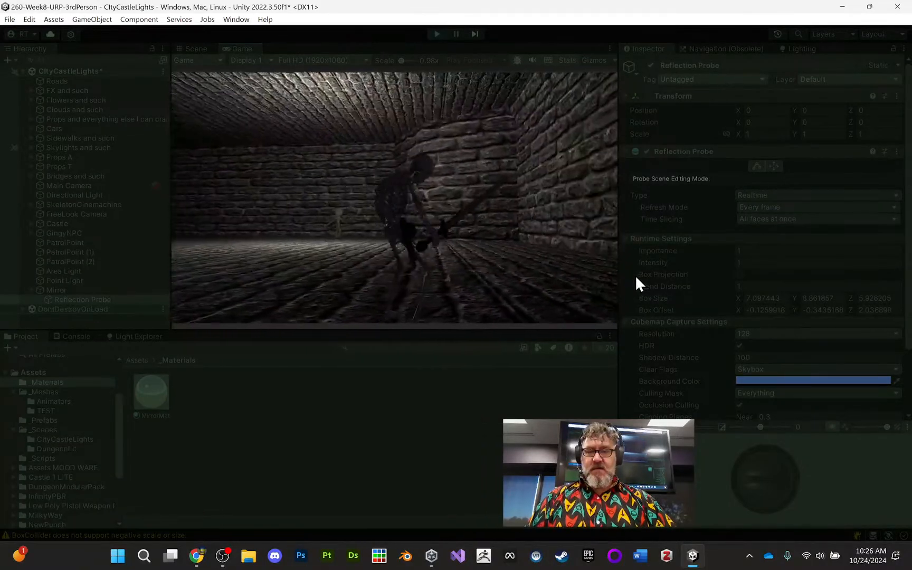
{"action": "key", "text": "w"}
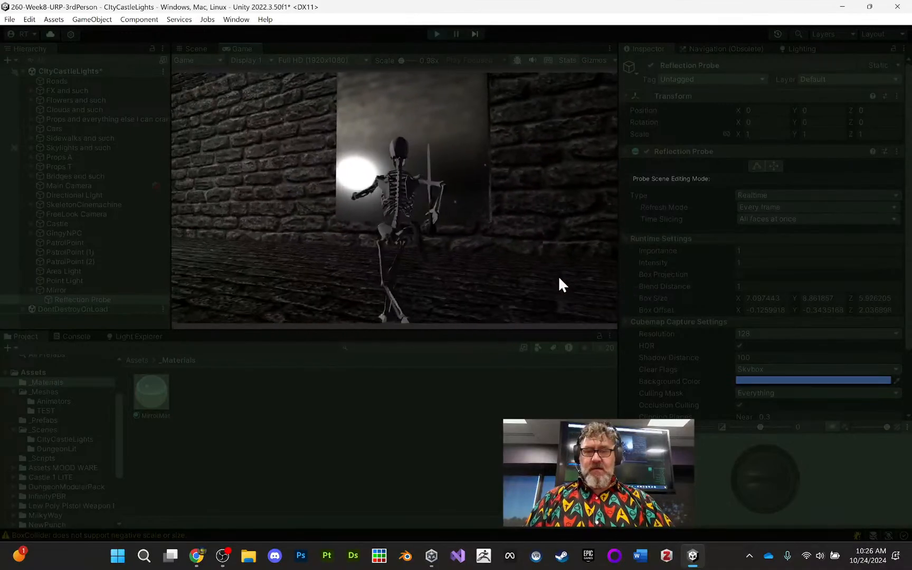
{"action": "key", "text": "w"}
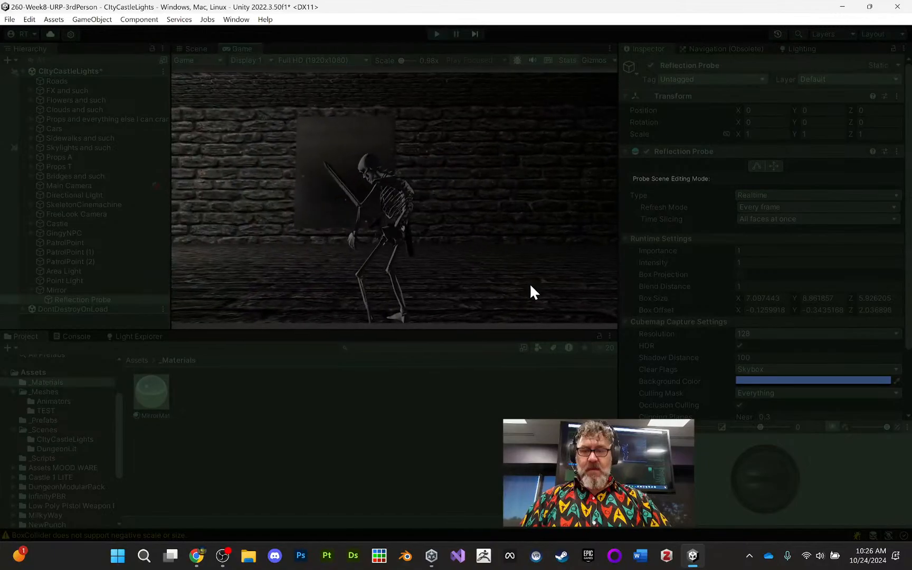
- Walk the skeleton around the castle room and back to the wall mirror
{"action": "key", "text": "w"}
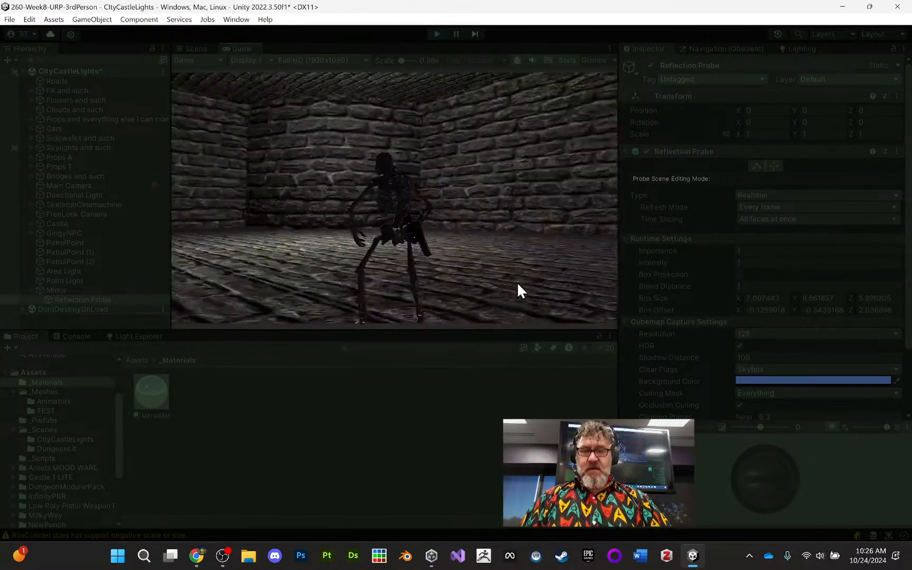
{"action": "key", "text": "w"}
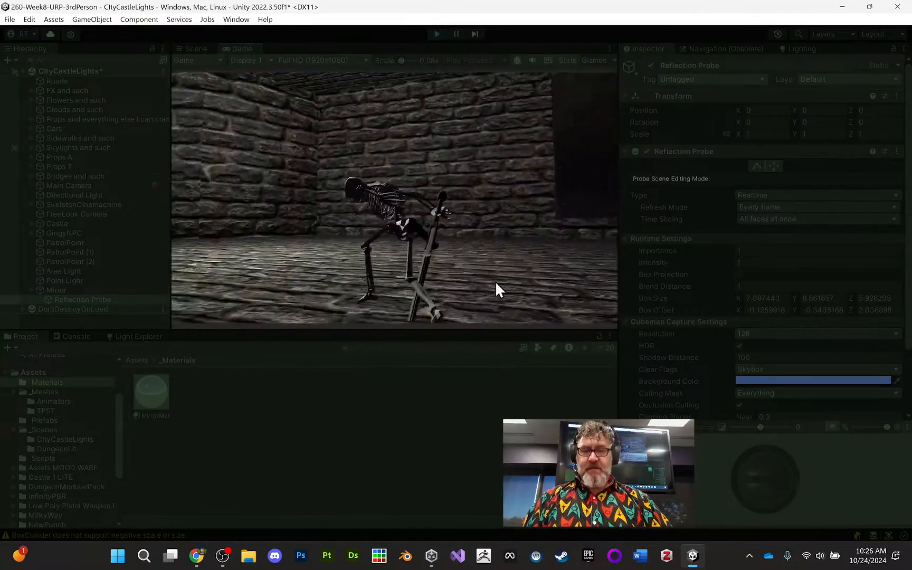
{"action": "key", "text": "w"}
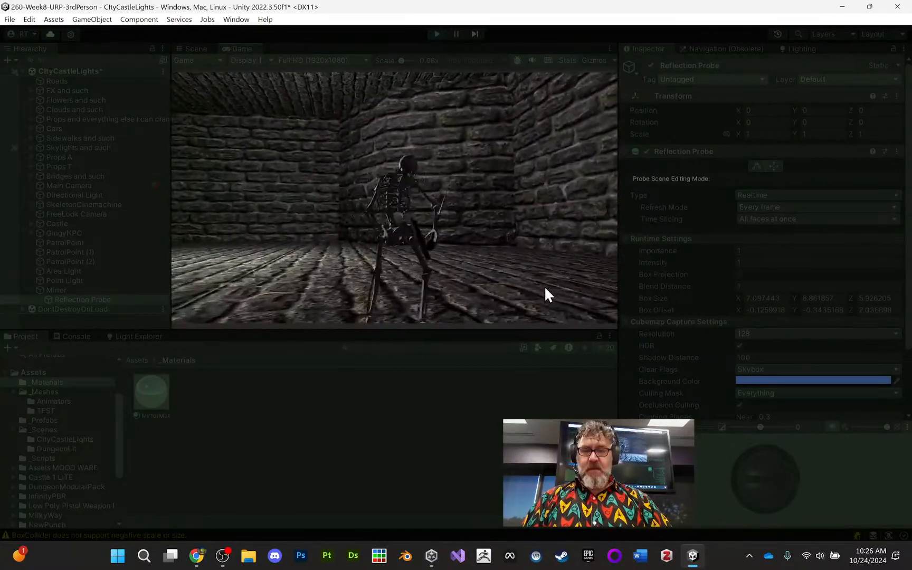
{"action": "key", "text": "s"}
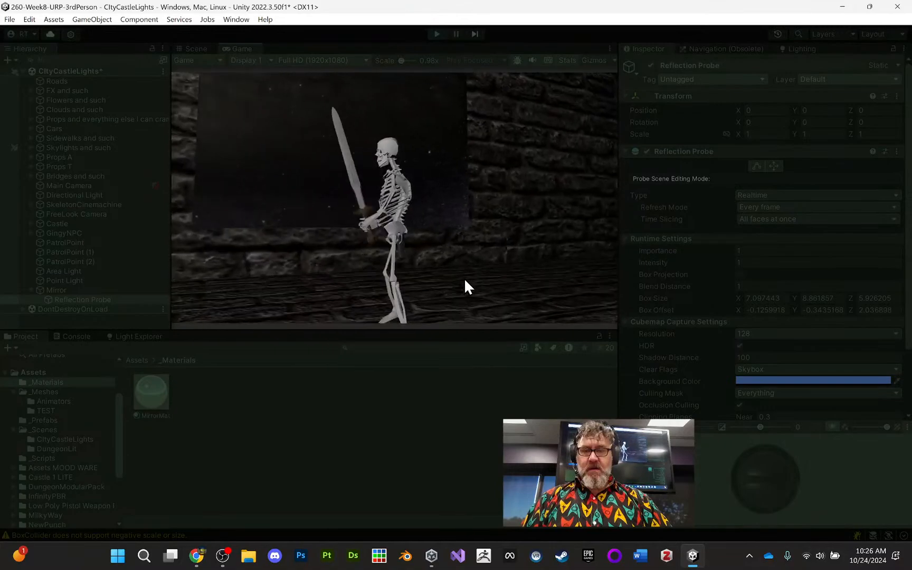
- Make the skeleton jump repeatedly in front of the wall mirror to check its reflection, and end the play test
{"action": "key", "text": "w"}
{"action": "key", "text": "space"}
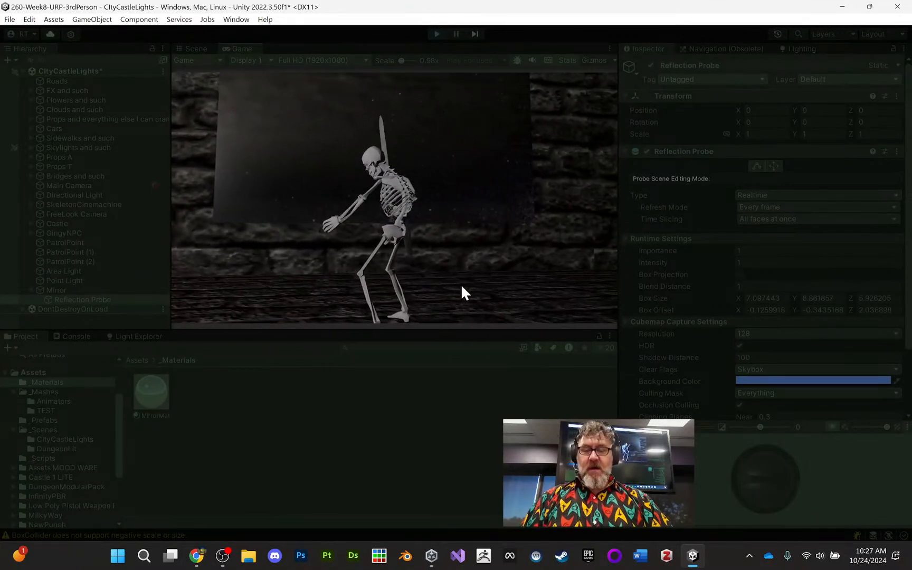
{"action": "key", "text": "space"}
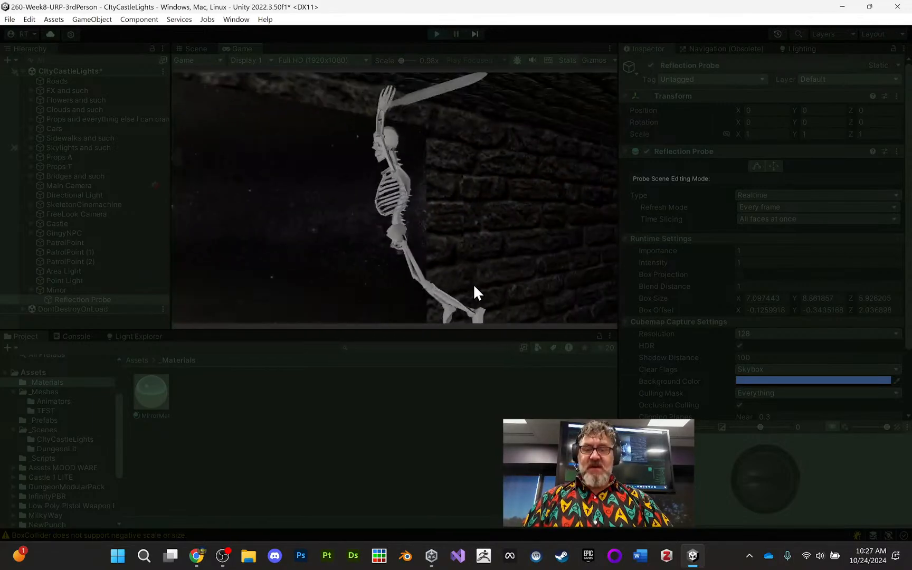
{"action": "key", "text": "space"}
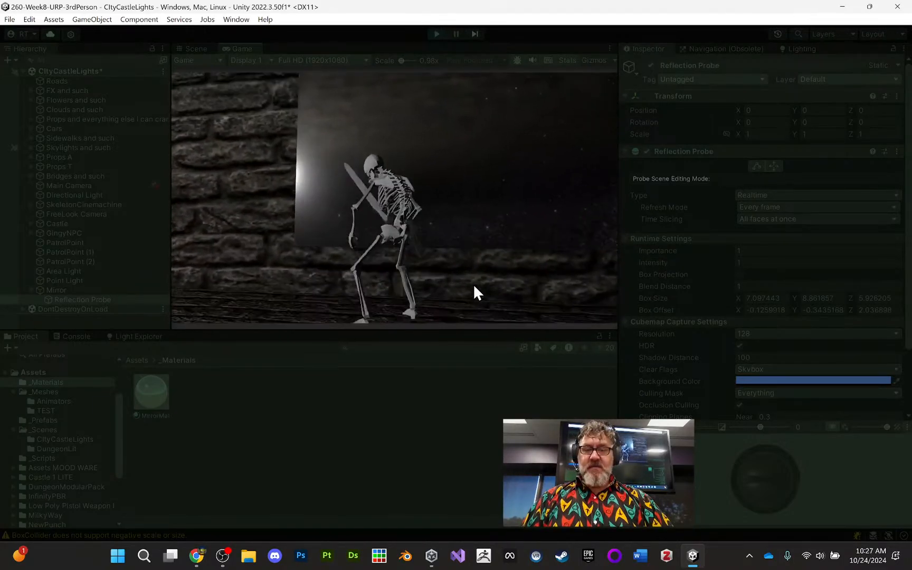
{"action": "key", "text": "space"}
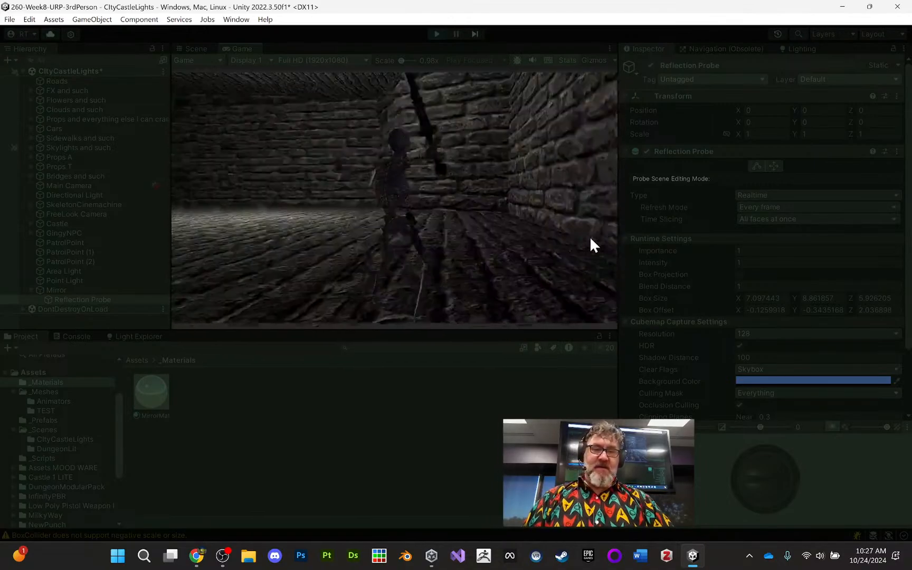
{"action": "left_click", "coordinate": [440, 36]}
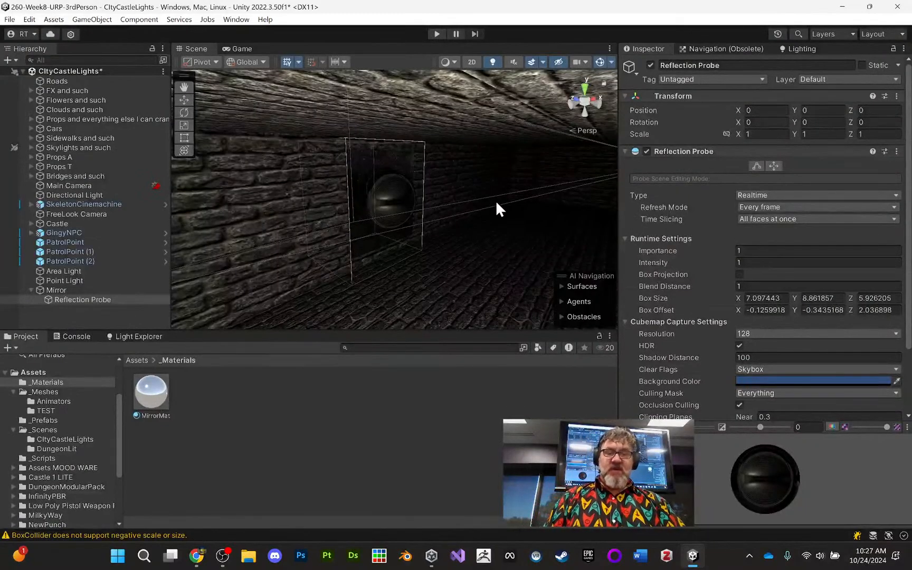
- Set the Reflection Probe's cubemap capture resolution to 1024
{"action": "scroll", "coordinate": [762, 287], "scroll_direction": "down", "scroll_amount": 3}
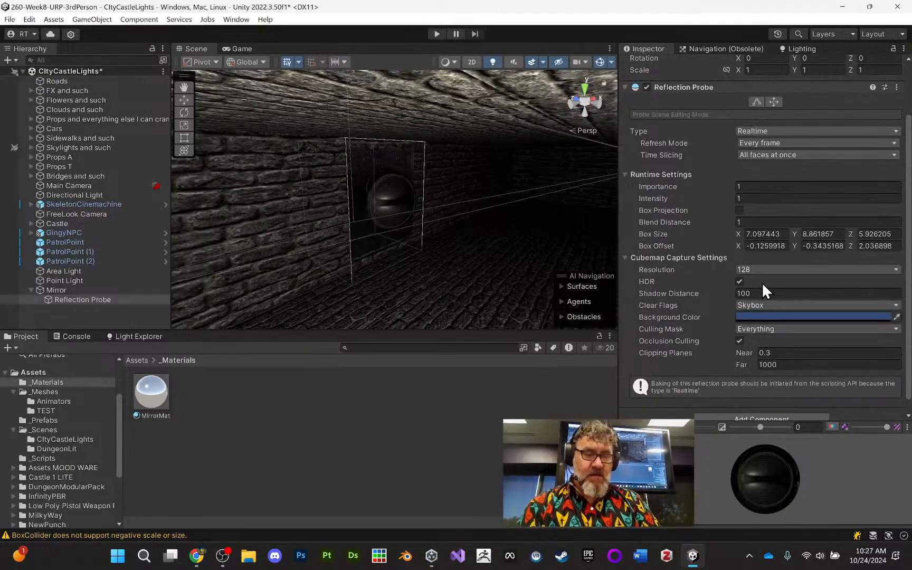
{"action": "left_click", "coordinate": [759, 269]}
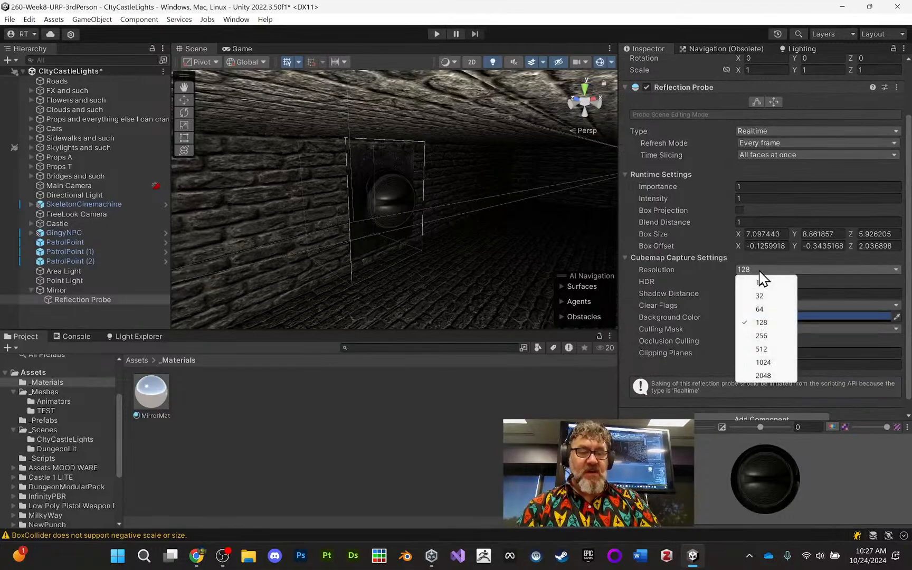
{"action": "left_click", "coordinate": [763, 362]}
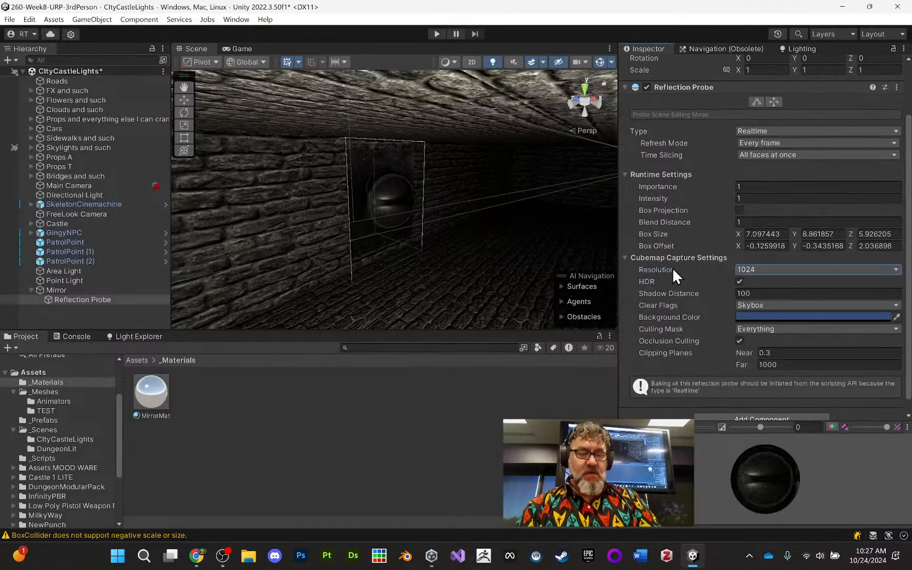
{"action": "scroll", "coordinate": [722, 318], "scroll_direction": "down", "scroll_amount": 1}
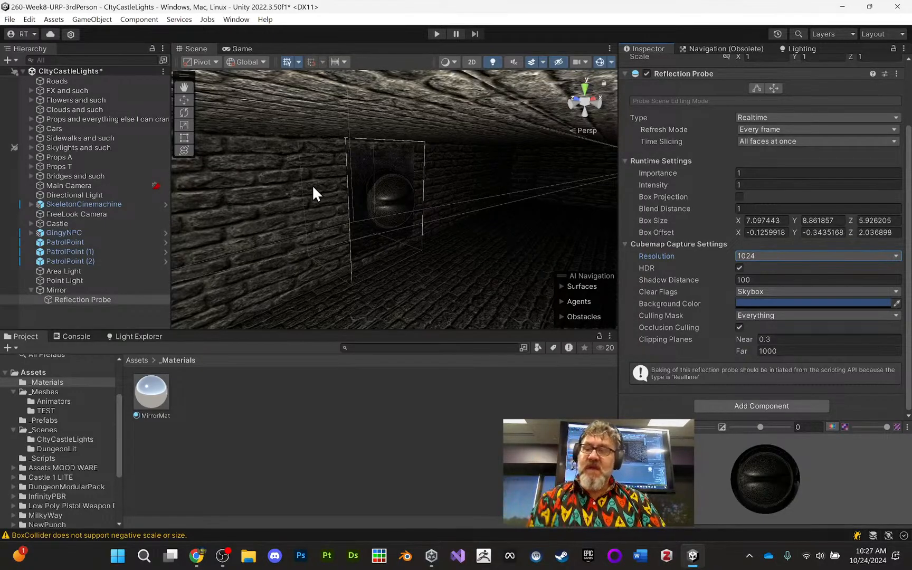
- Review the MirrorMat material's metallic, smoothness and base map colour settings without changing them
{"action": "left_click", "coordinate": [153, 388]}
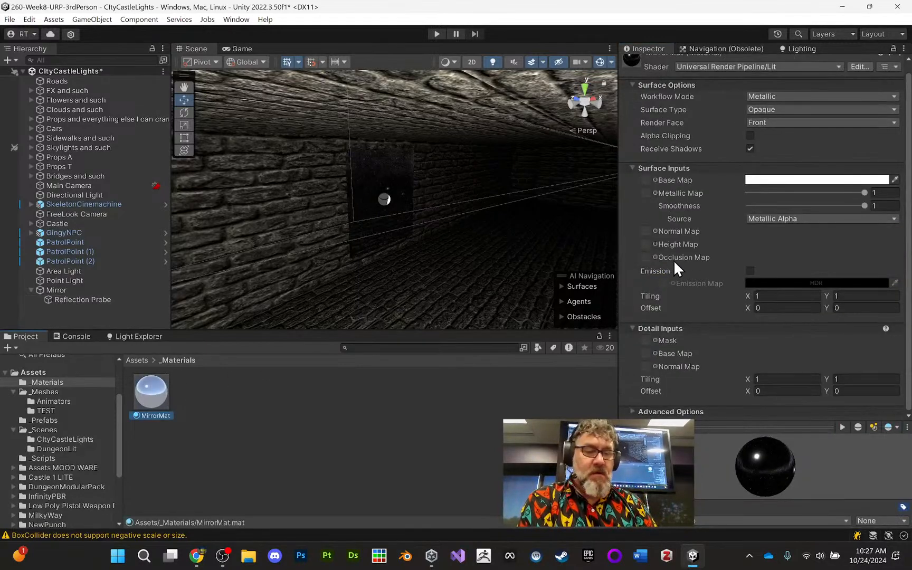
{"action": "scroll", "coordinate": [758, 181], "scroll_direction": "up", "scroll_amount": 1}
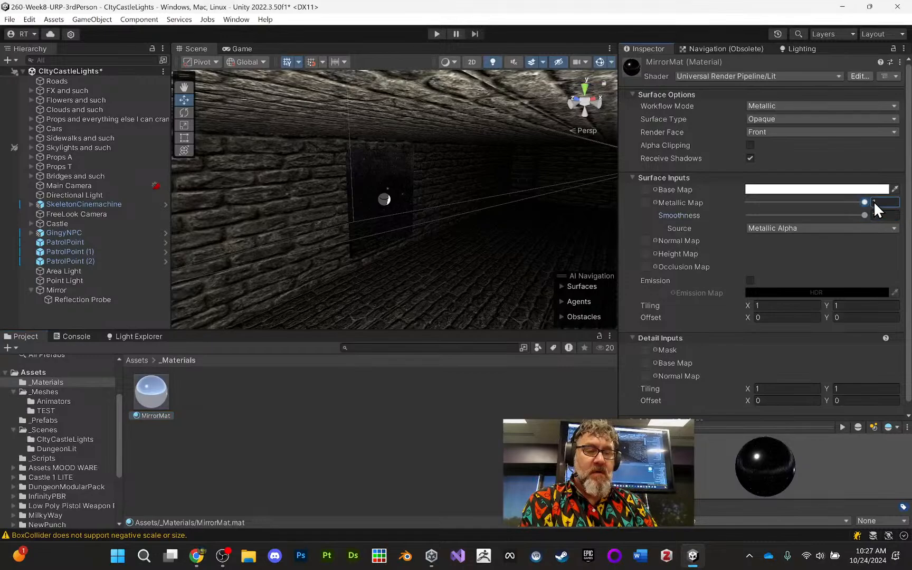
{"action": "left_click", "coordinate": [846, 189]}
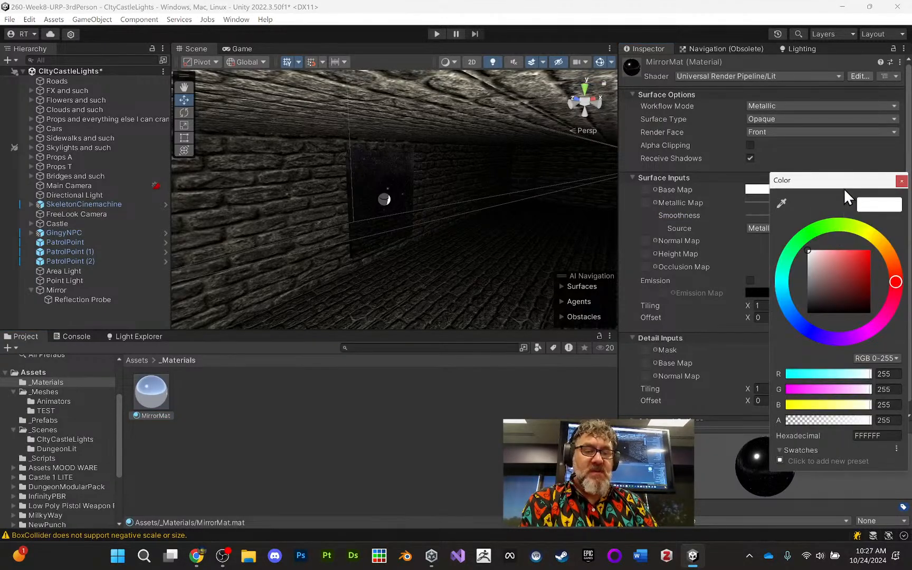
{"action": "left_click", "coordinate": [902, 181]}
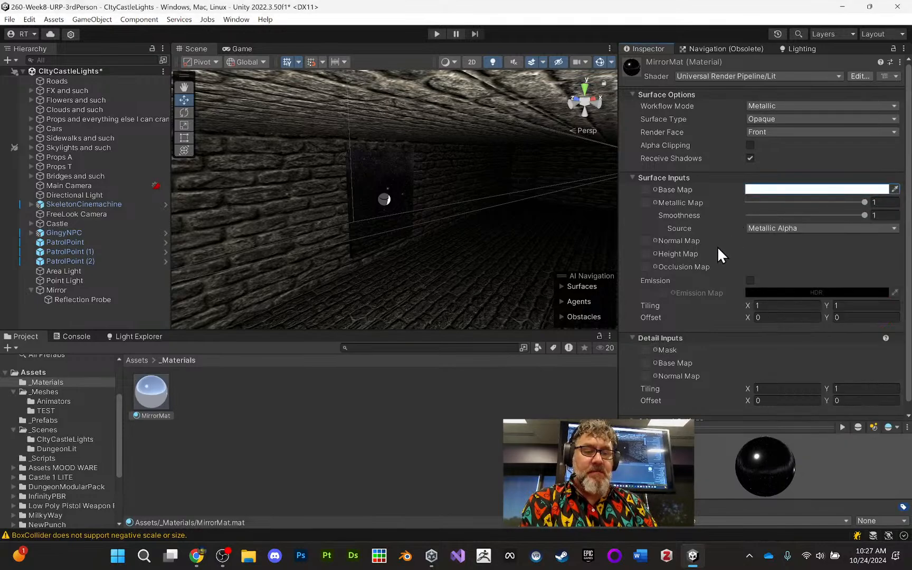
{"action": "scroll", "coordinate": [760, 283], "scroll_direction": "down", "scroll_amount": 1}
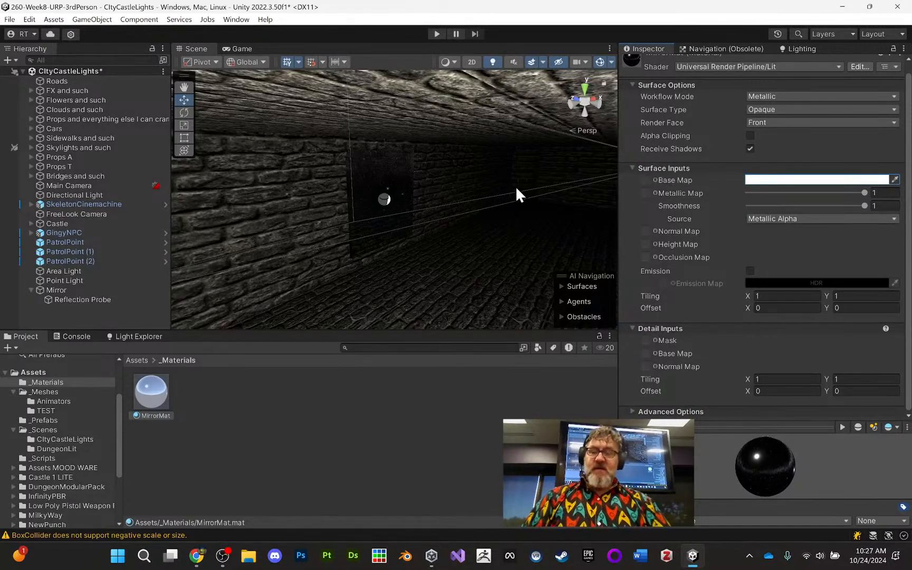
- Start a new play test of the scene to check the mirror with the higher-resolution probe
{"action": "left_click", "coordinate": [437, 34]}
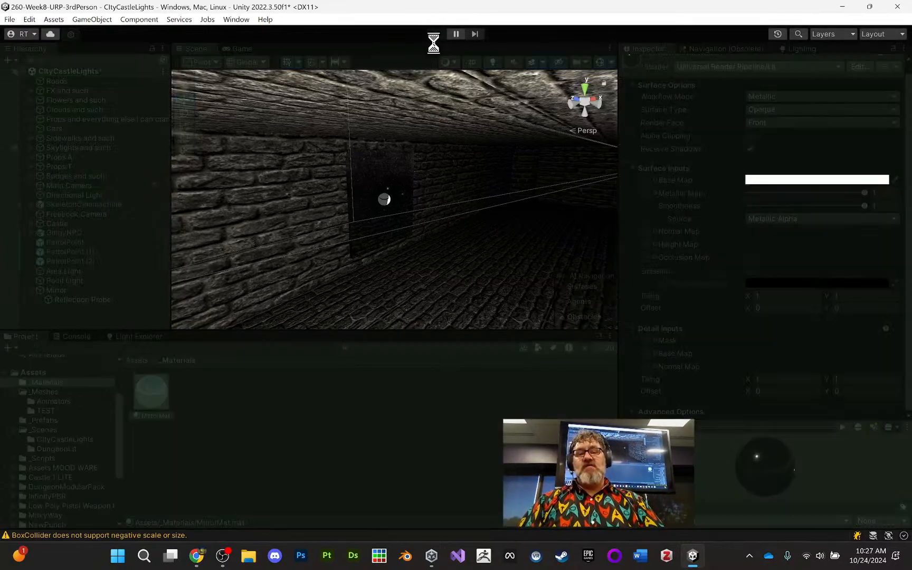
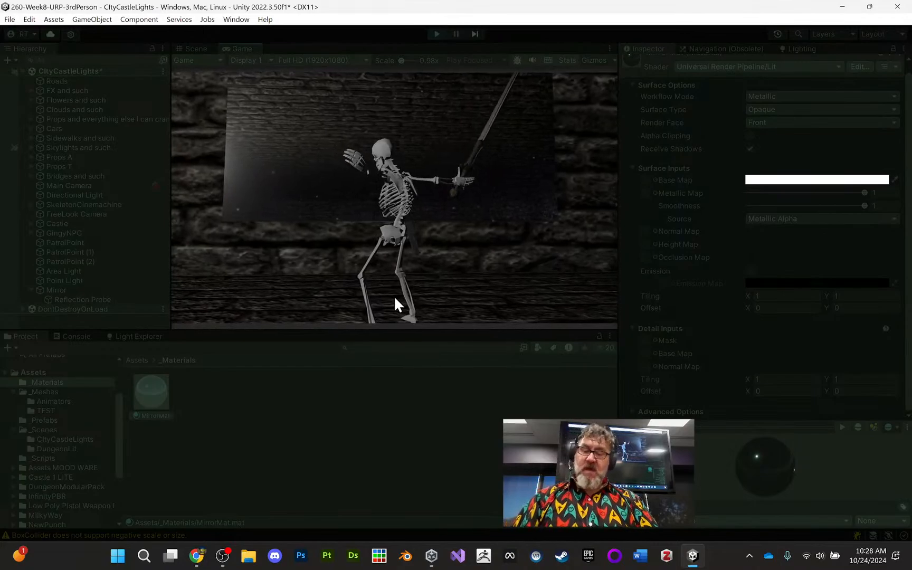
- End the play test and switch to Chrome to review the assignment rubric's lighting, light probe and reflection probe requirements
{"action": "left_click", "coordinate": [436, 33]}
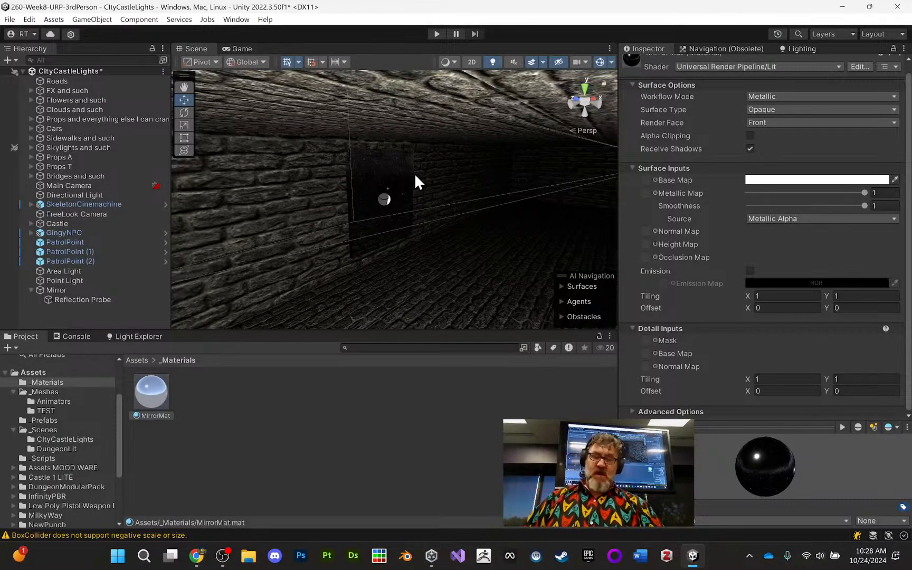
{"action": "left_click", "coordinate": [195, 554]}
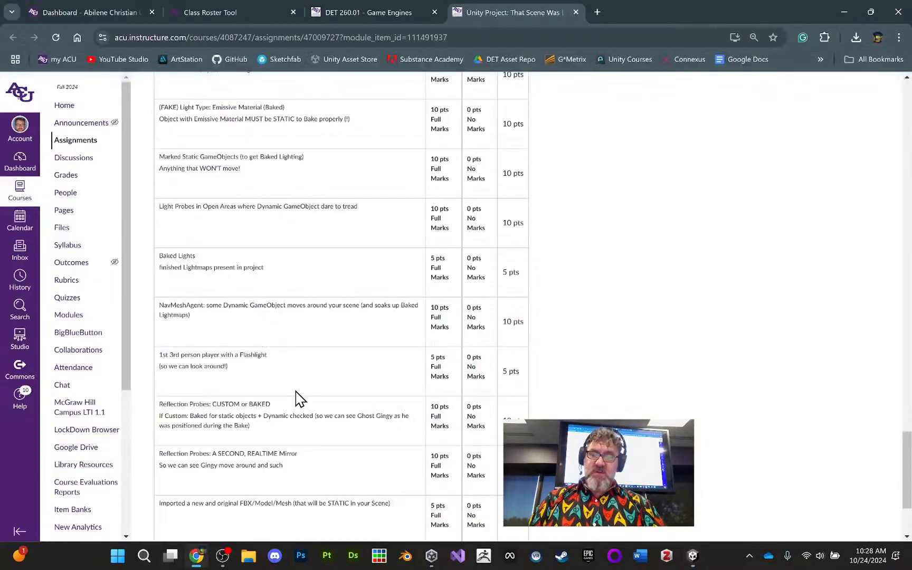
{"action": "scroll", "coordinate": [308, 331], "scroll_direction": "down", "scroll_amount": 3}
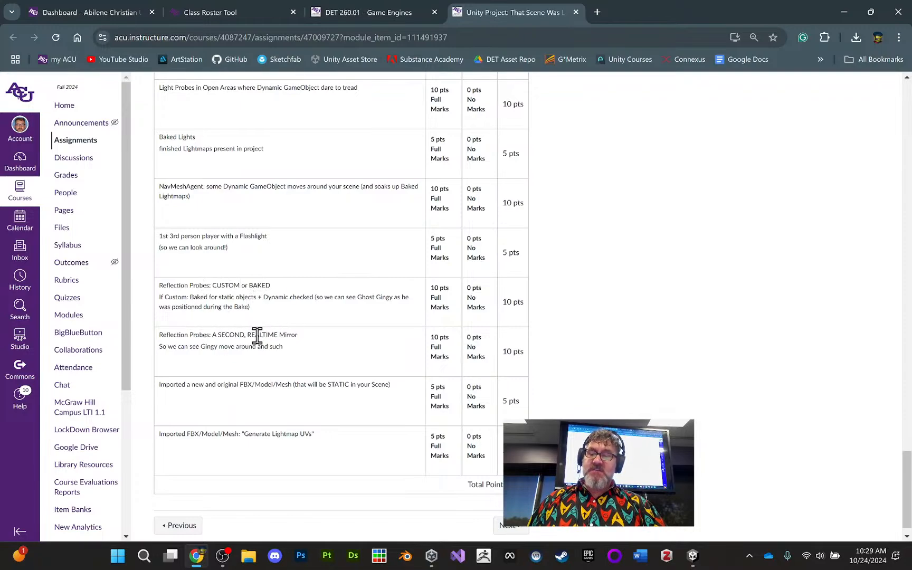
{"action": "scroll", "coordinate": [290, 331], "scroll_direction": "down", "scroll_amount": 1}
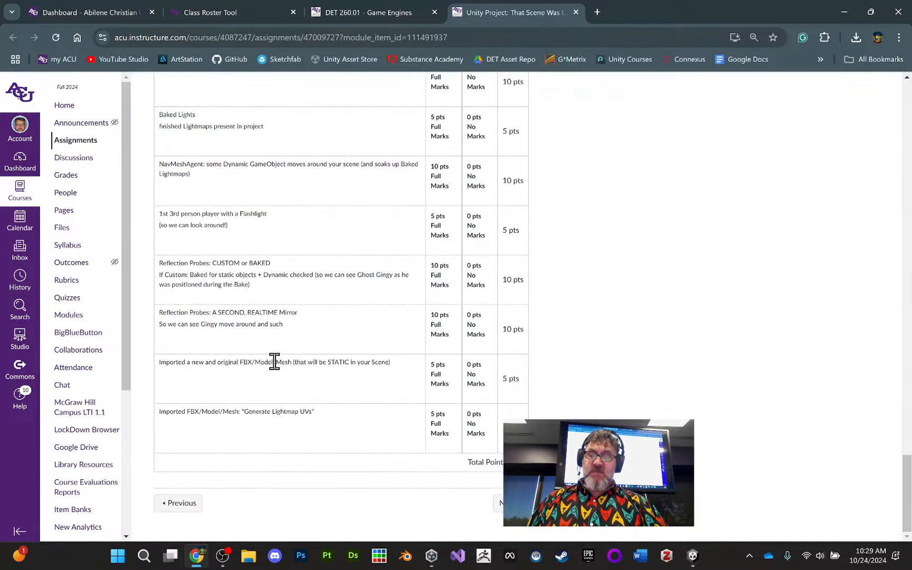
{"action": "scroll", "coordinate": [274, 362], "scroll_direction": "up", "scroll_amount": 1}
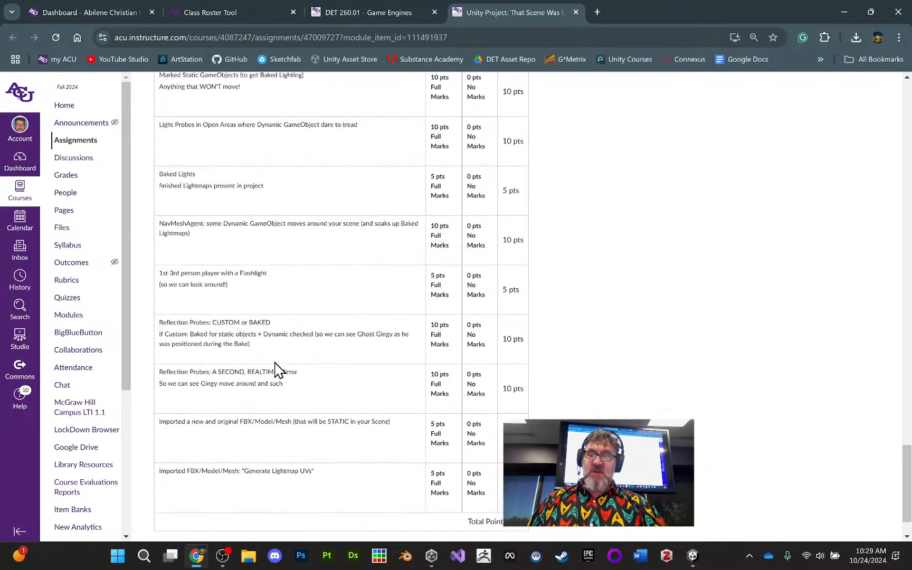
{"action": "scroll", "coordinate": [245, 227], "scroll_direction": "up", "scroll_amount": 2}
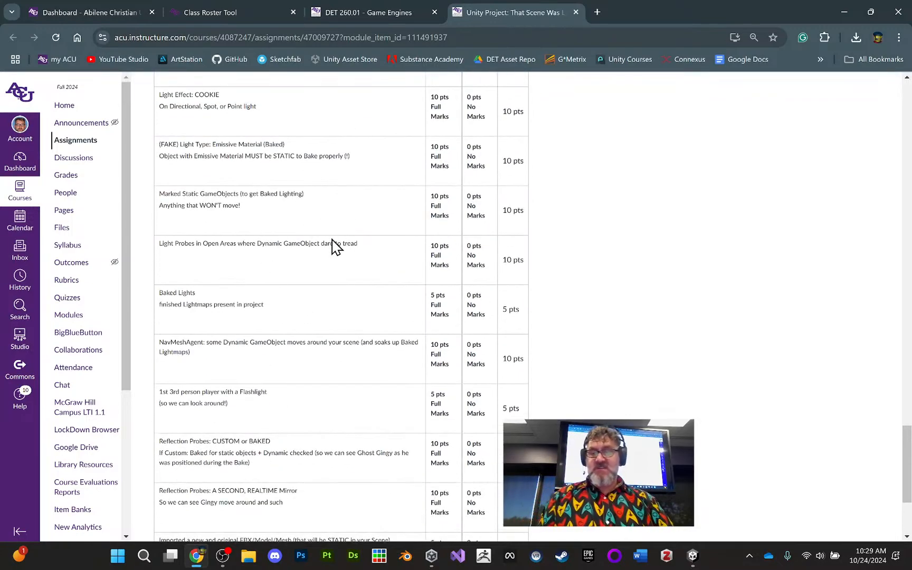
{"action": "scroll", "coordinate": [316, 253], "scroll_direction": "up", "scroll_amount": 1}
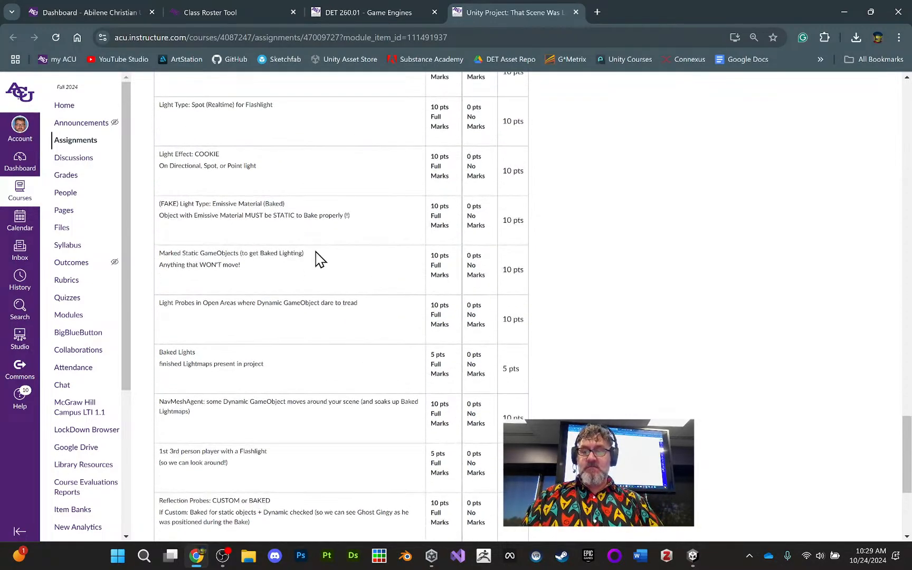
{"action": "scroll", "coordinate": [319, 259], "scroll_direction": "up", "scroll_amount": 1}
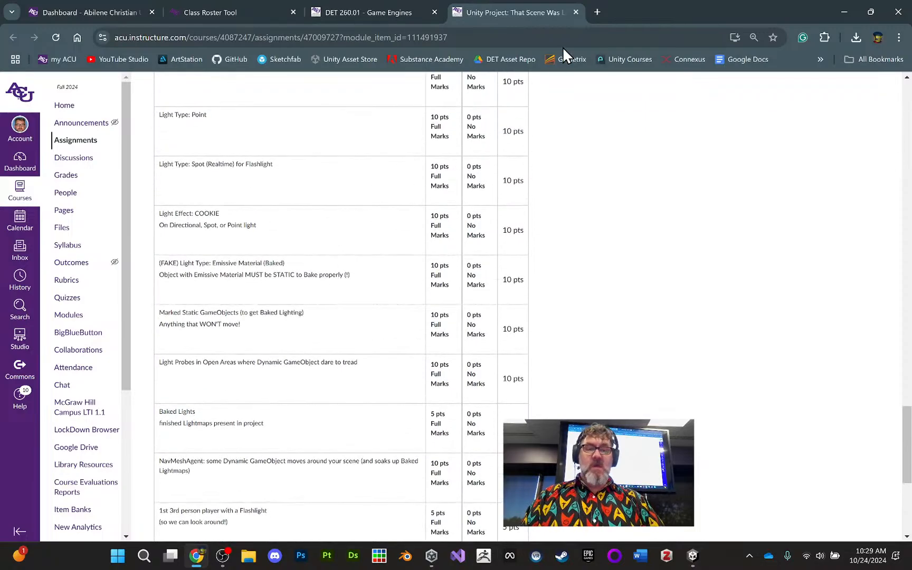
- Return to Unity and examine the city street with its lamps, parked cars and sidewalk as a location for light probes
{"action": "left_click", "coordinate": [693, 559]}
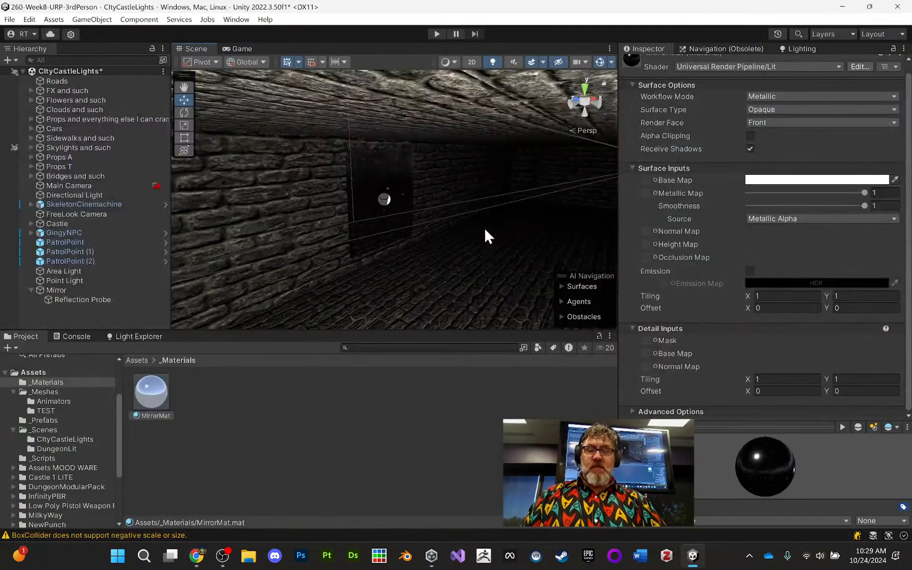
{"action": "middle_click_drag", "start_coordinate": [484, 227], "coordinate": [340, 253]}
{"action": "left_click_drag", "start_coordinate": [396, 277], "coordinate": [268, 281], "text": "alt"}
{"action": "middle_click_drag", "start_coordinate": [269, 281], "coordinate": [345, 232]}
{"action": "scroll", "coordinate": [349, 231], "scroll_direction": "down", "scroll_amount": 5}
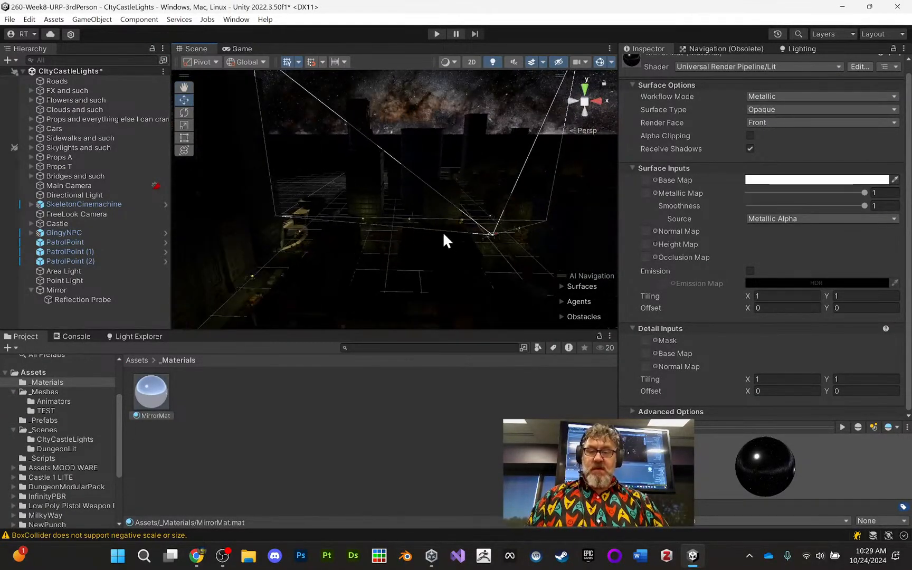
{"action": "left_click_drag", "start_coordinate": [443, 232], "coordinate": [218, 257], "text": "alt"}
{"action": "middle_click_drag", "start_coordinate": [449, 232], "coordinate": [429, 247]}
{"action": "left_click_drag", "start_coordinate": [428, 247], "coordinate": [382, 251], "text": "alt"}
{"action": "middle_click_drag", "start_coordinate": [382, 252], "coordinate": [396, 264]}
{"action": "scroll", "coordinate": [395, 267], "scroll_direction": "up", "scroll_amount": 3}
{"action": "scroll", "coordinate": [396, 269], "scroll_direction": "up", "scroll_amount": 5}
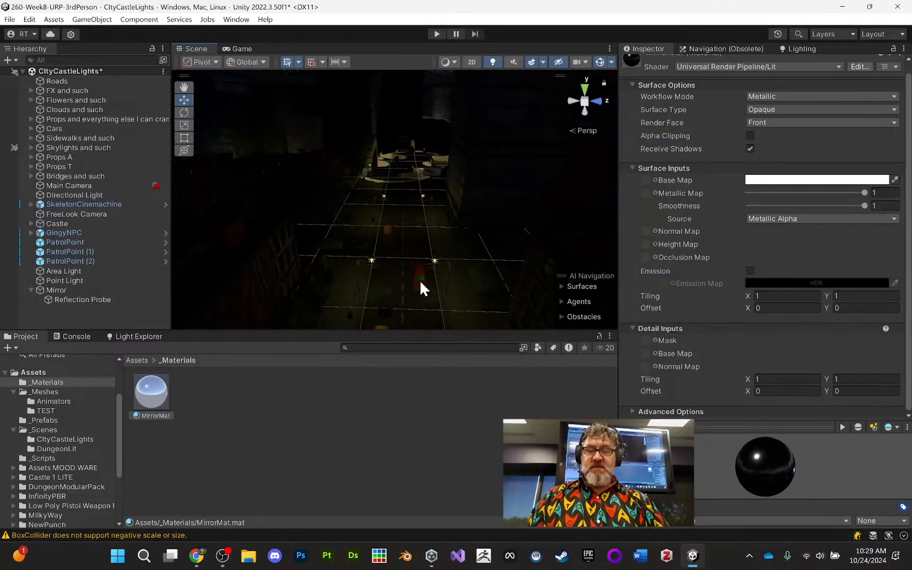
{"action": "left_click_drag", "start_coordinate": [419, 281], "coordinate": [418, 248], "text": "alt"}
{"action": "middle_click_drag", "start_coordinate": [418, 248], "coordinate": [421, 258]}
{"action": "scroll", "coordinate": [464, 188], "scroll_direction": "up", "scroll_amount": 6}
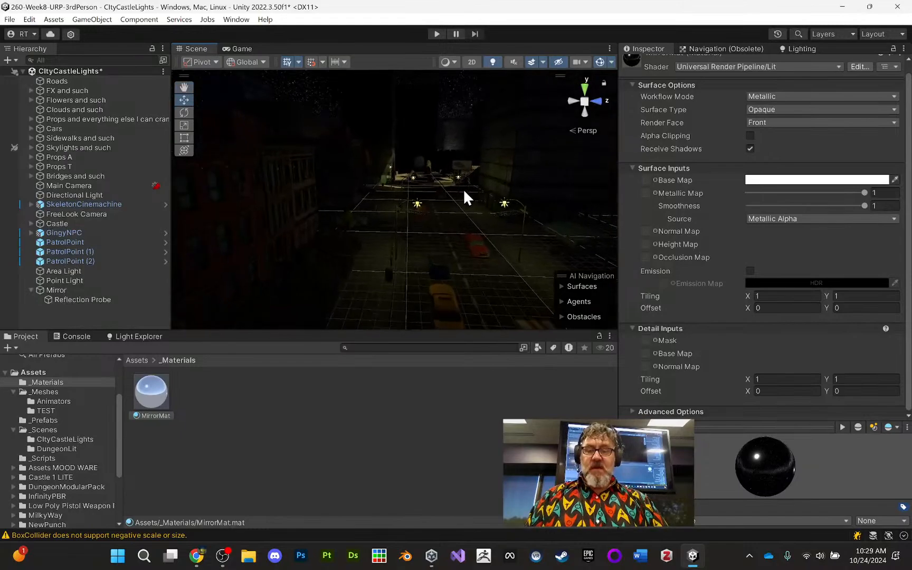
{"action": "middle_click_drag", "start_coordinate": [455, 227], "coordinate": [443, 211]}
{"action": "scroll", "coordinate": [412, 210], "scroll_direction": "up", "scroll_amount": 3}
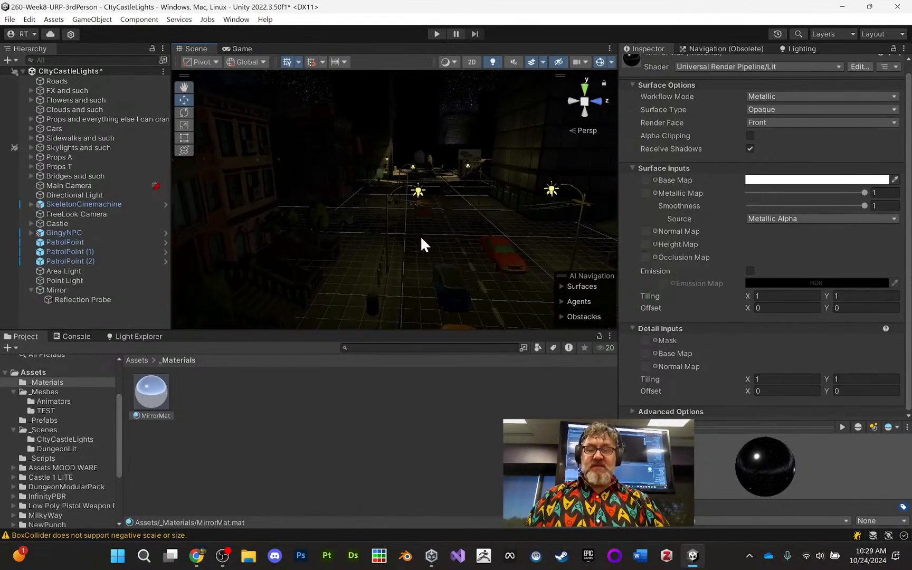
{"action": "scroll", "coordinate": [473, 232], "scroll_direction": "up", "scroll_amount": 3}
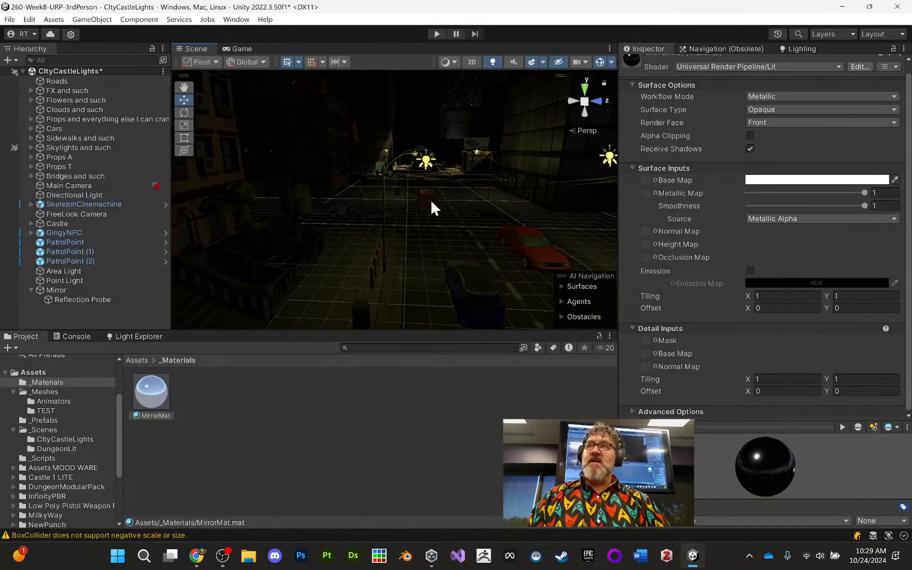
{"action": "middle_click_drag", "start_coordinate": [426, 245], "coordinate": [395, 210]}
{"action": "right_click_drag", "start_coordinate": [395, 209], "coordinate": [395, 371], "text": "alt"}
{"action": "middle_click_drag", "start_coordinate": [429, 244], "coordinate": [350, 52]}
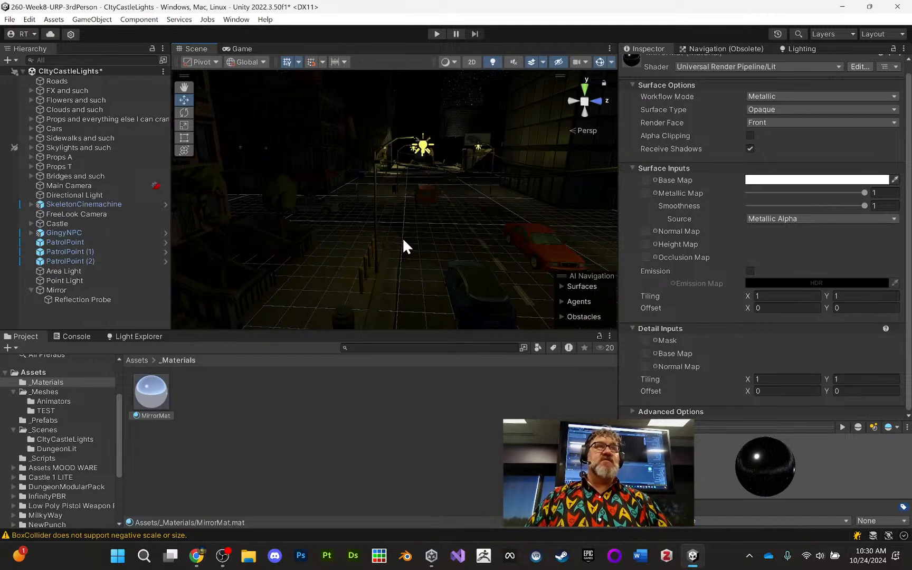
{"action": "right_click_drag", "start_coordinate": [405, 237], "coordinate": [489, 264]}
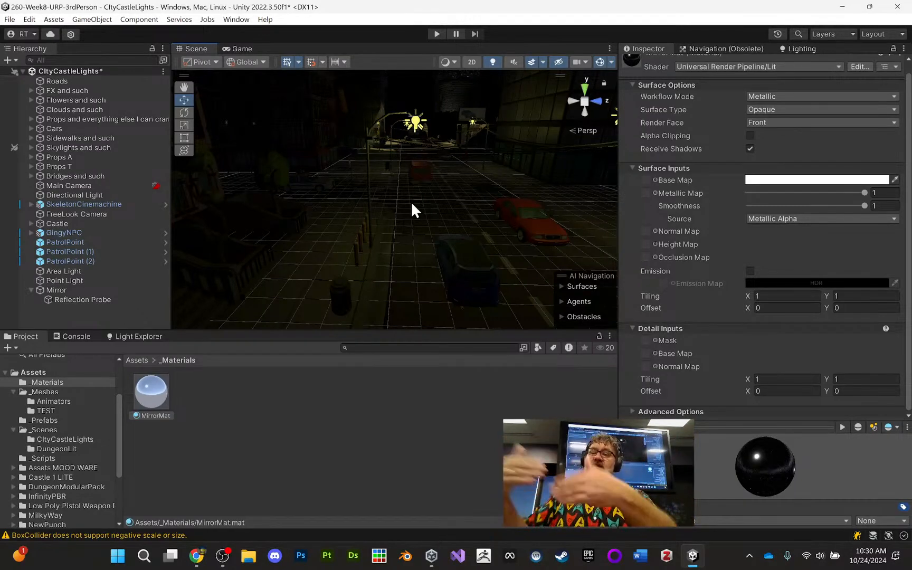
{"action": "right_click_drag", "start_coordinate": [410, 204], "coordinate": [347, 177]}
{"action": "middle_click_drag", "start_coordinate": [338, 196], "coordinate": [362, 200]}
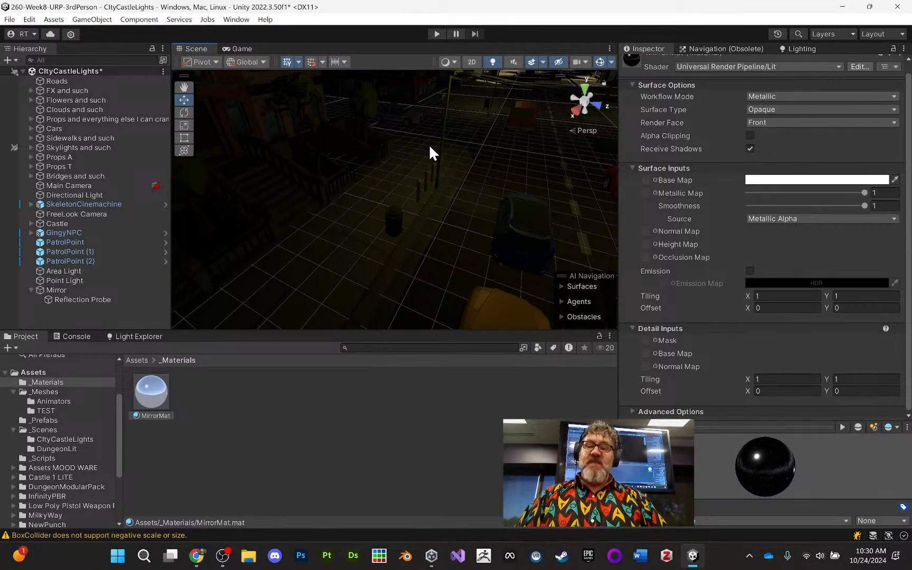
{"action": "middle_click_drag", "start_coordinate": [428, 145], "coordinate": [409, 159]}
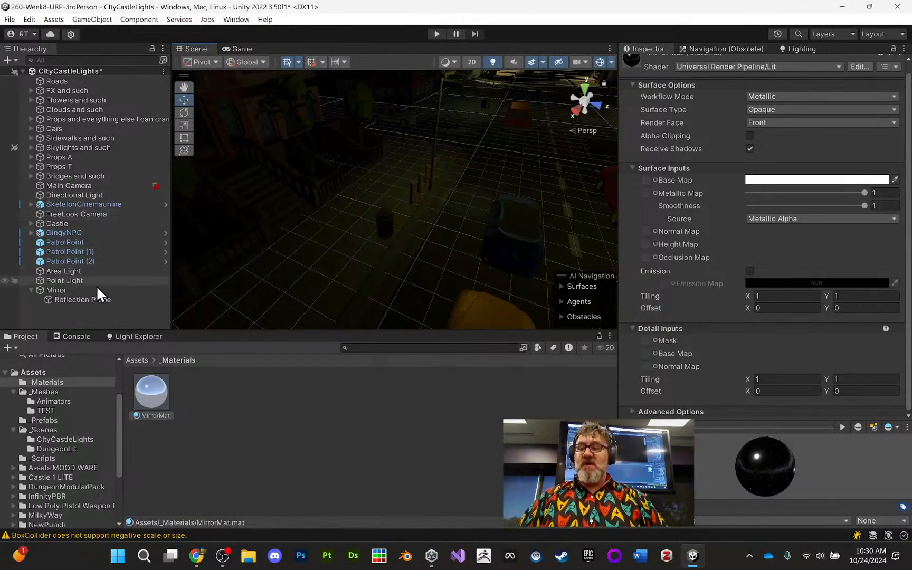
- Collapse the Mirror object's children and add a Light Probe Group to the scene over the city street
{"action": "left_click", "coordinate": [43, 290]}
{"action": "left_click", "coordinate": [31, 290]}
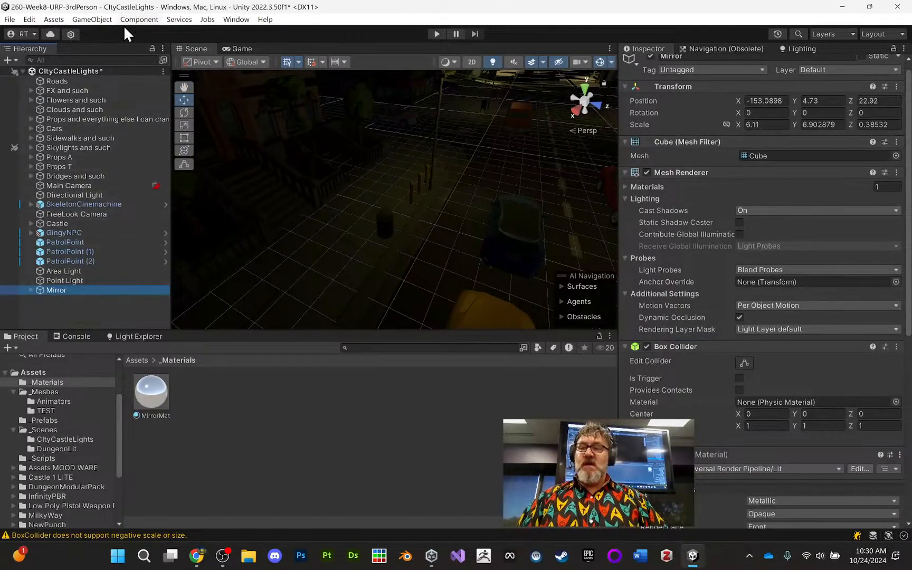
{"action": "left_click", "coordinate": [140, 20]}
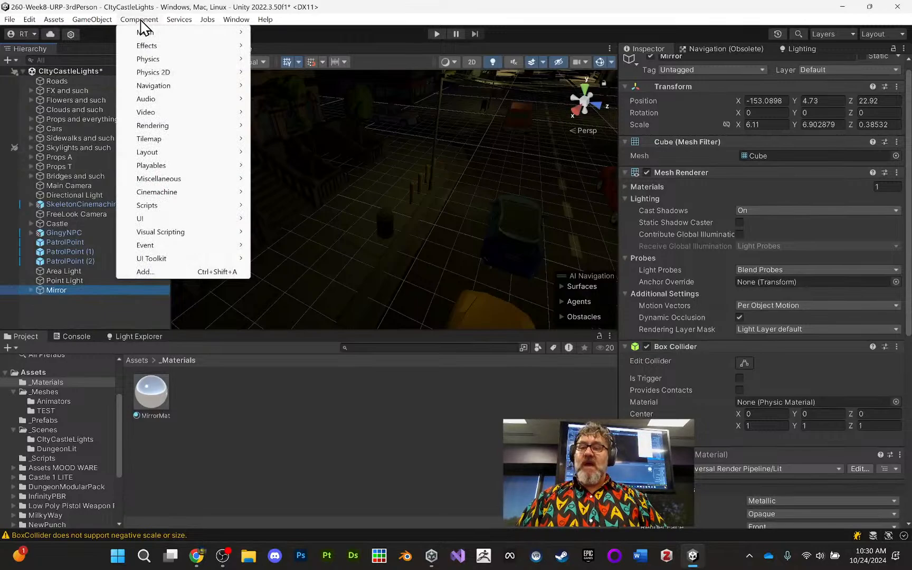
{"action": "mouse_move", "coordinate": [97, 20]}
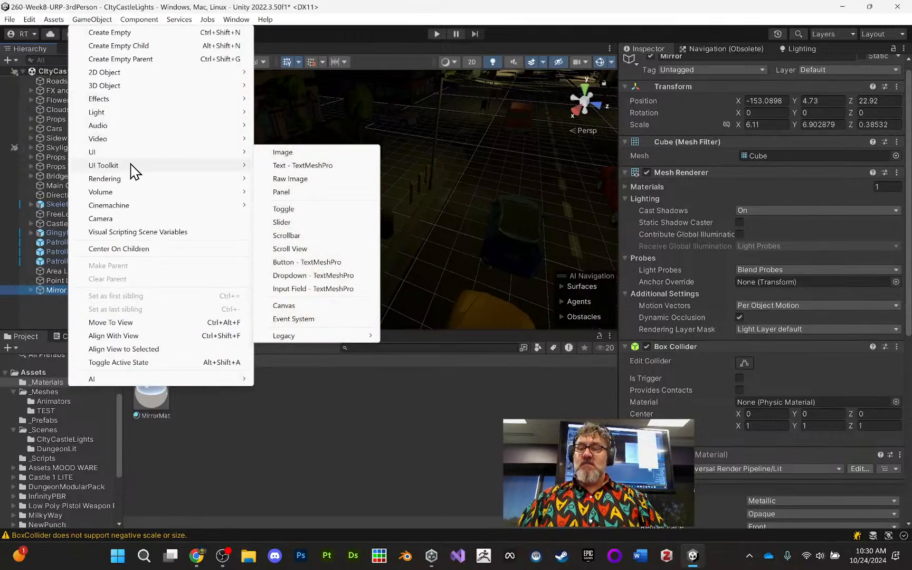
{"action": "mouse_move", "coordinate": [135, 113]}
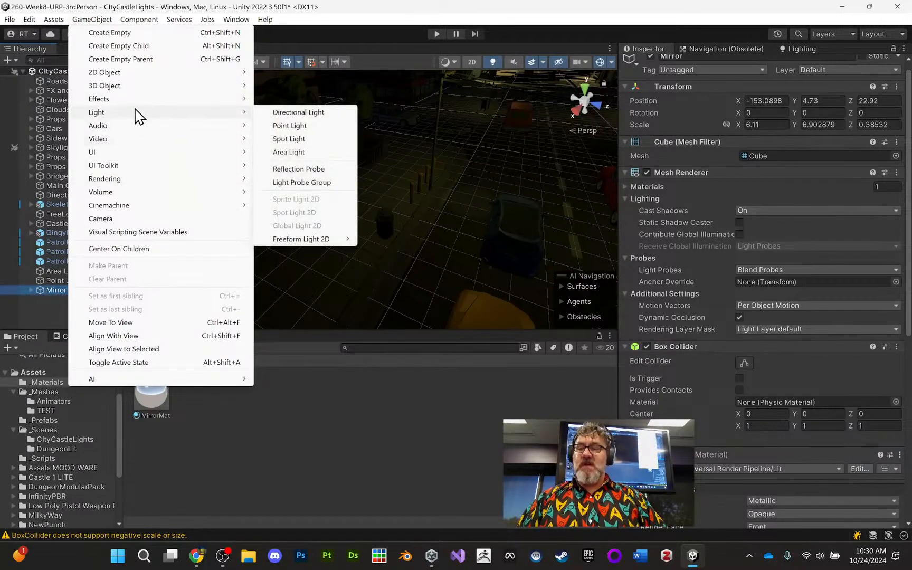
{"action": "left_click", "coordinate": [309, 184]}
- Lower the Light Probe Group to Y 3.2 and shift it along the street to X -30.38
{"action": "scroll", "coordinate": [419, 190], "scroll_direction": "up", "scroll_amount": 3}
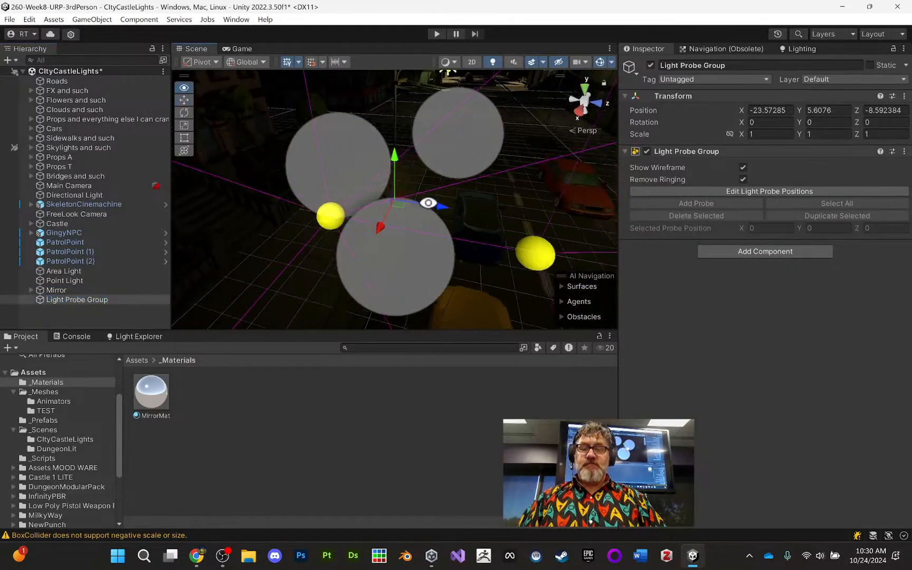
{"action": "right_click_drag", "start_coordinate": [410, 157], "coordinate": [383, 458], "text": "alt"}
{"action": "middle_click_drag", "start_coordinate": [390, 237], "coordinate": [367, 134]}
{"action": "right_click_drag", "start_coordinate": [367, 133], "coordinate": [358, 184], "text": "alt"}
{"action": "left_click_drag", "start_coordinate": [381, 112], "coordinate": [341, 223]}
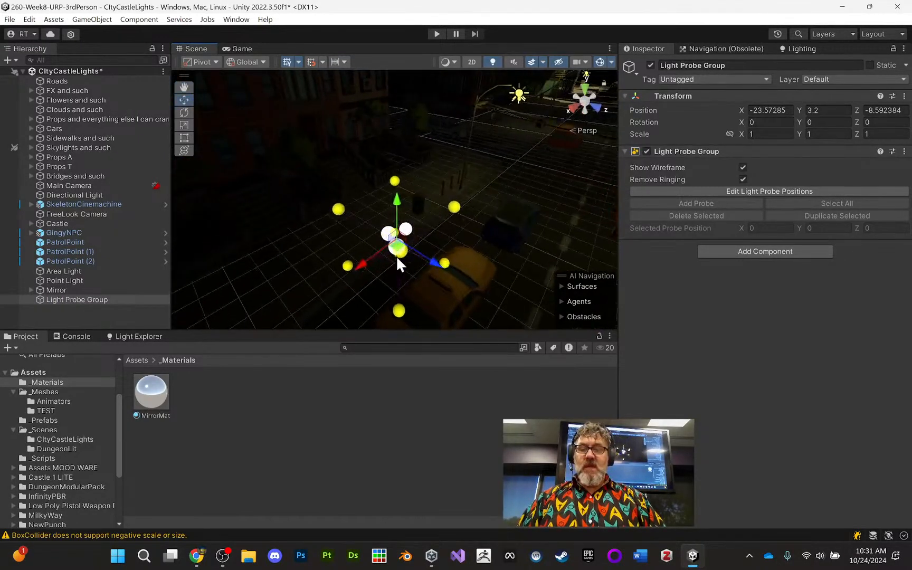
{"action": "left_click_drag", "start_coordinate": [356, 268], "coordinate": [507, 176]}
{"action": "key", "text": "f"}
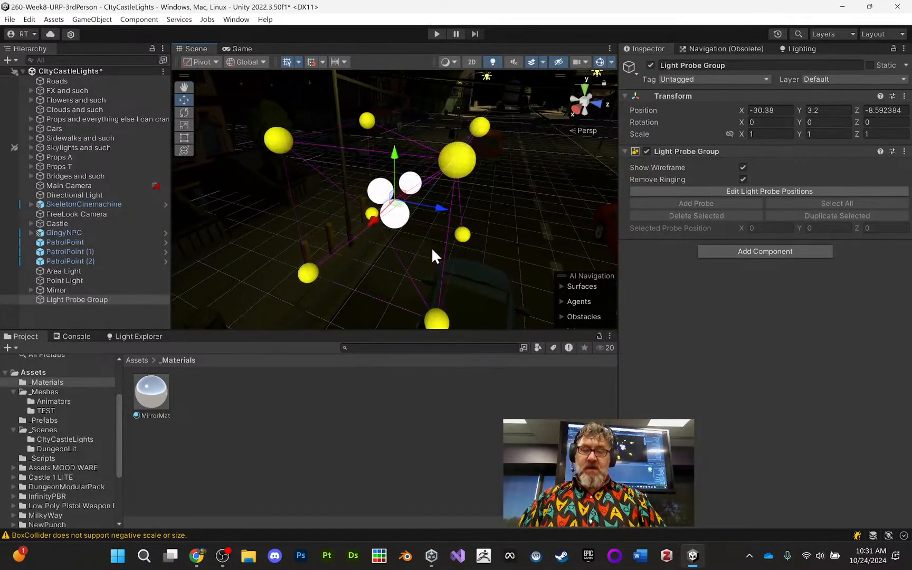
{"action": "left_click_drag", "start_coordinate": [431, 247], "coordinate": [499, 232], "text": "alt"}
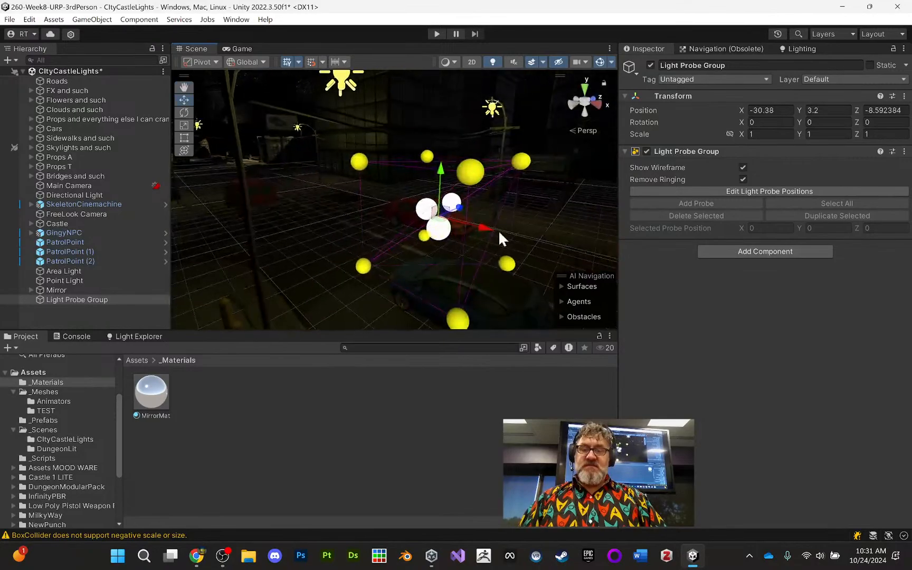
- Try to select a single probe of the Light Probe Group in the scene, and collapse the expanded props group in the hierarchy
{"action": "left_click", "coordinate": [361, 269]}
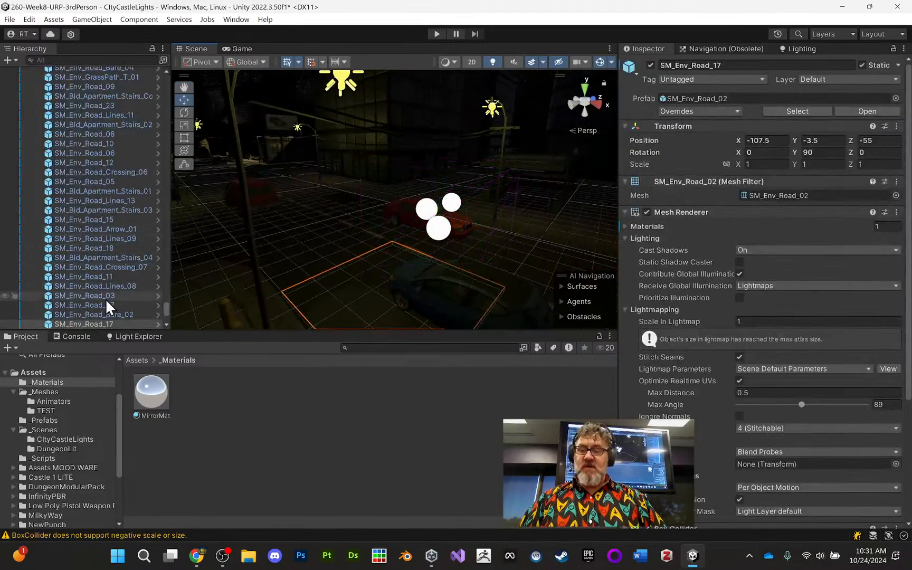
{"action": "scroll", "coordinate": [114, 288], "scroll_direction": "down", "scroll_amount": 3}
{"action": "scroll", "coordinate": [85, 297], "scroll_direction": "down", "scroll_amount": 1}
{"action": "scroll", "coordinate": [92, 269], "scroll_direction": "up", "scroll_amount": 8}
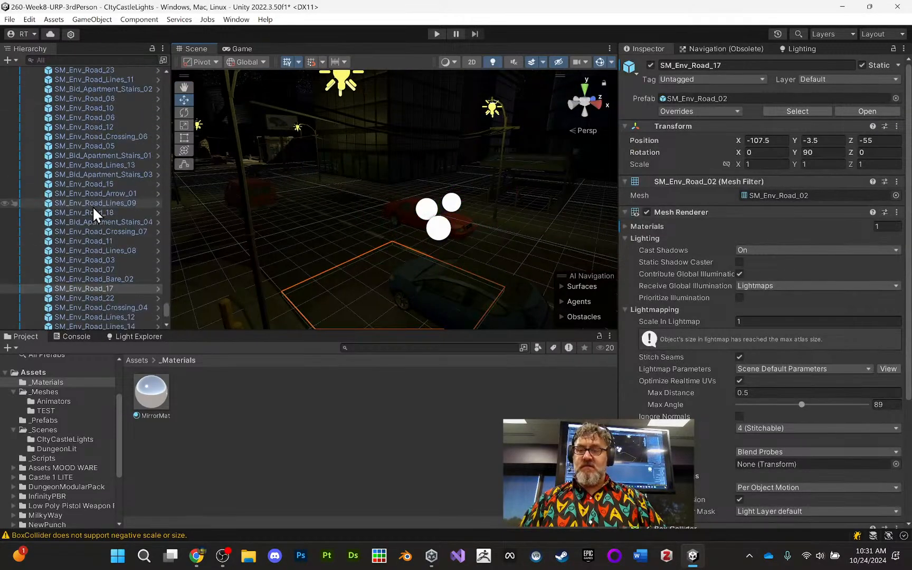
{"action": "scroll", "coordinate": [74, 180], "scroll_direction": "up", "scroll_amount": 10}
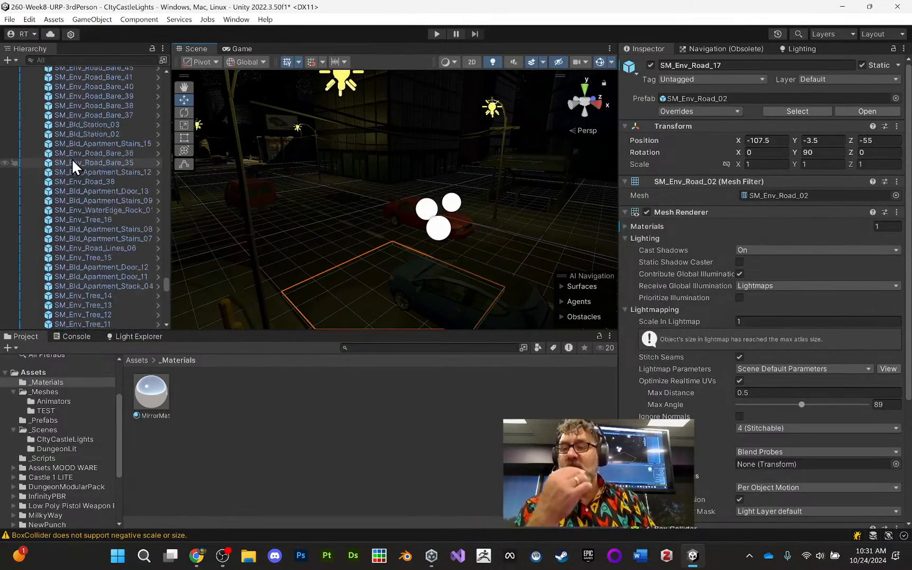
{"action": "left_click_drag", "start_coordinate": [166, 274], "coordinate": [165, 69]}
{"action": "left_click", "coordinate": [29, 118]}
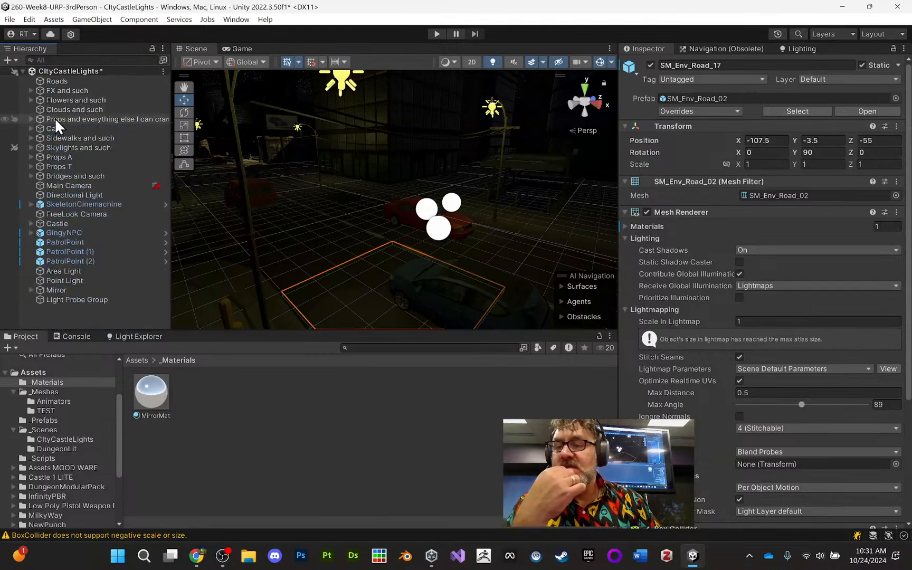
- Make the roads, FX, flowers, clouds, cars, sidewalks, props, bridges and castle groups unpickable in the scene view
{"action": "left_click", "coordinate": [55, 118]}
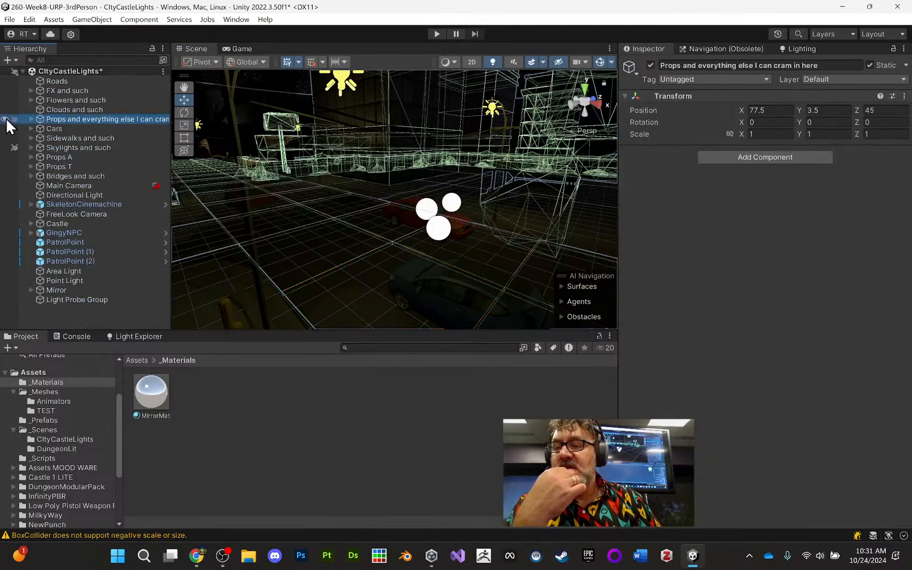
{"action": "left_click", "coordinate": [14, 120]}
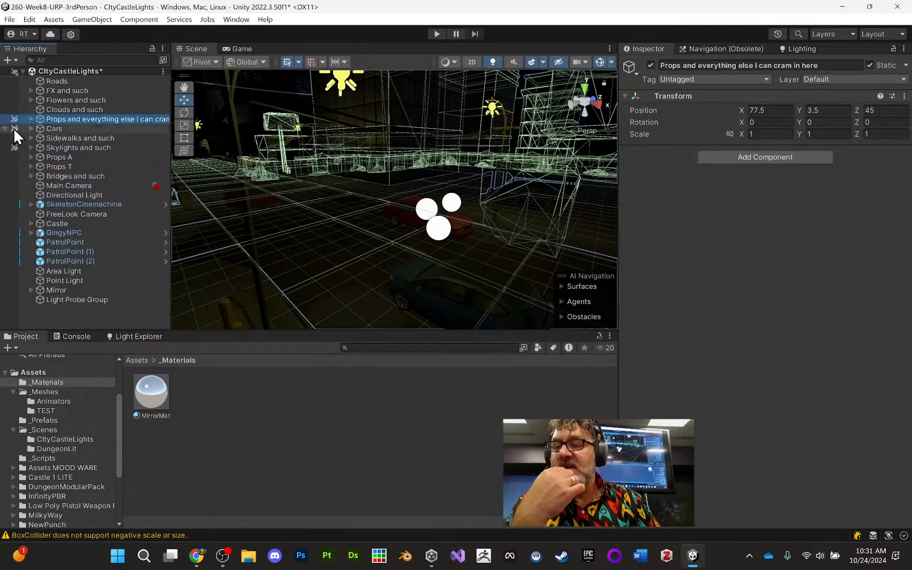
{"action": "left_click", "coordinate": [13, 138]}
{"action": "left_click", "coordinate": [13, 109]}
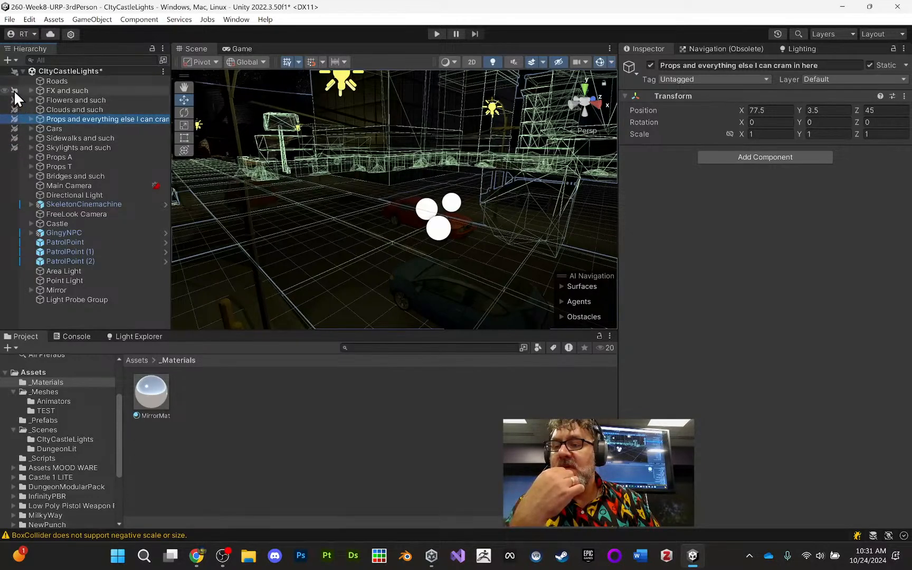
{"action": "left_click", "coordinate": [15, 90]}
{"action": "left_click", "coordinate": [15, 82]}
{"action": "left_click", "coordinate": [13, 158]}
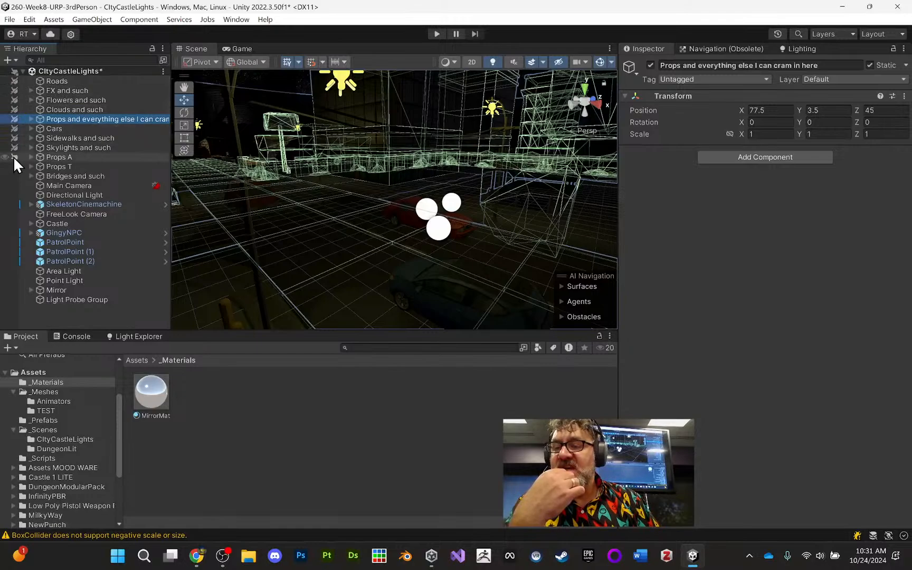
{"action": "left_click", "coordinate": [14, 166]}
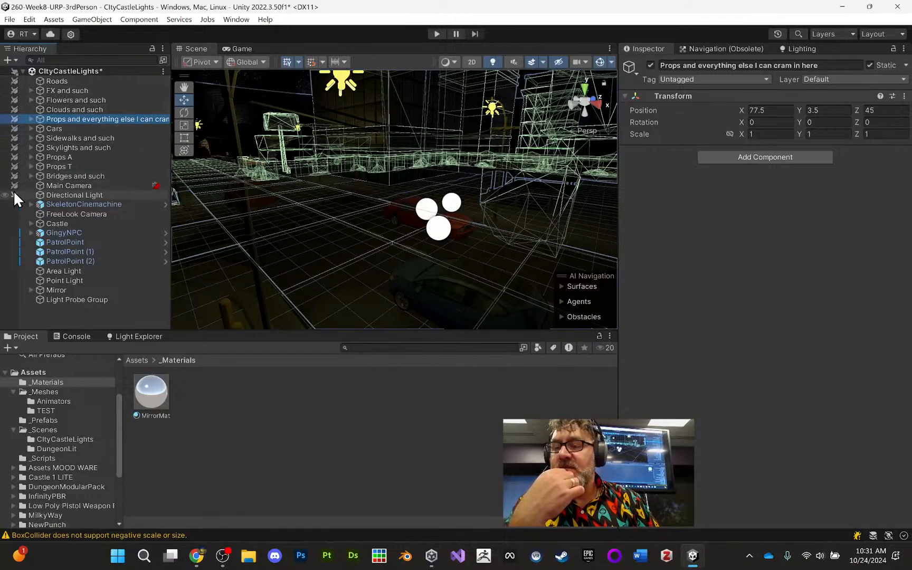
{"action": "left_click", "coordinate": [14, 223]}
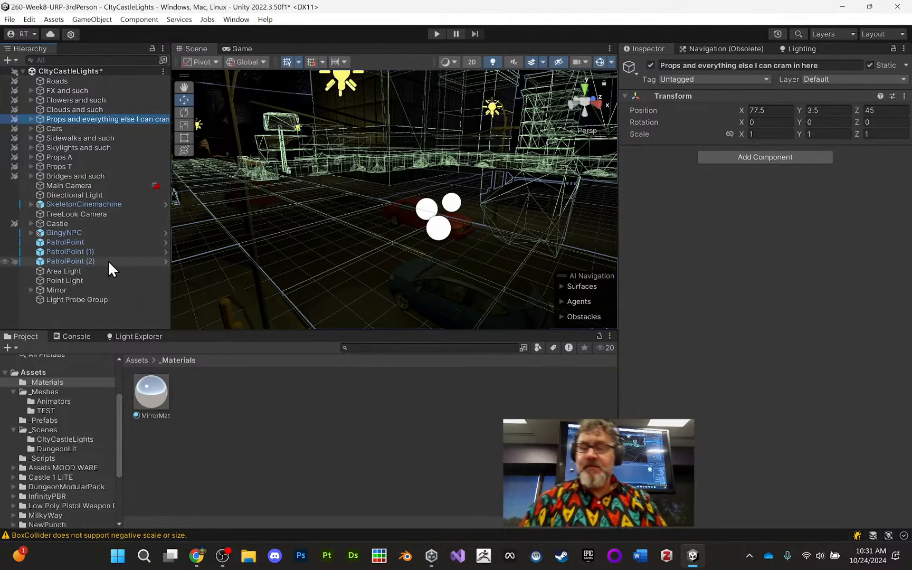
- Start editing the Light Probe Group's probe positions and move its nearest upper probe to about X 1.35, Y 1.34
{"action": "left_click", "coordinate": [92, 301]}
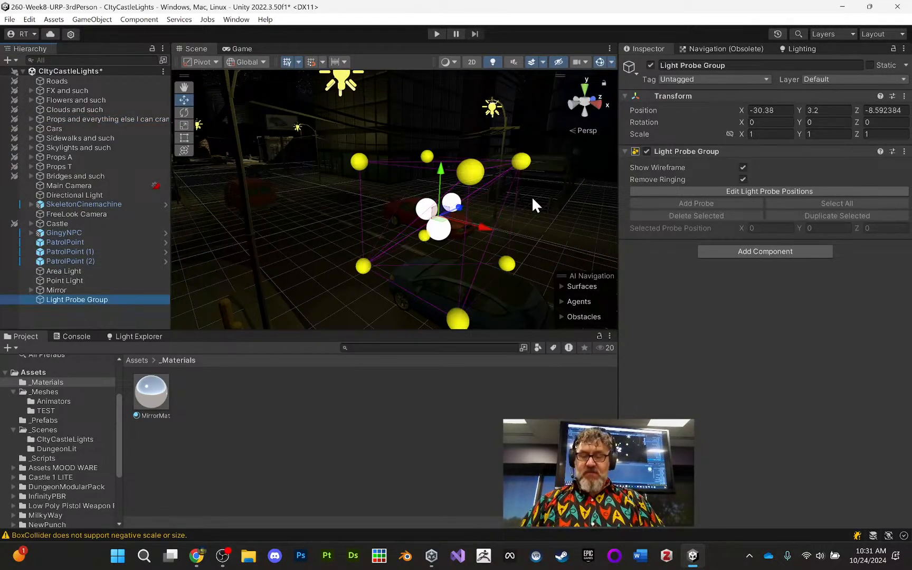
{"action": "left_click", "coordinate": [764, 192]}
{"action": "left_click", "coordinate": [469, 176]}
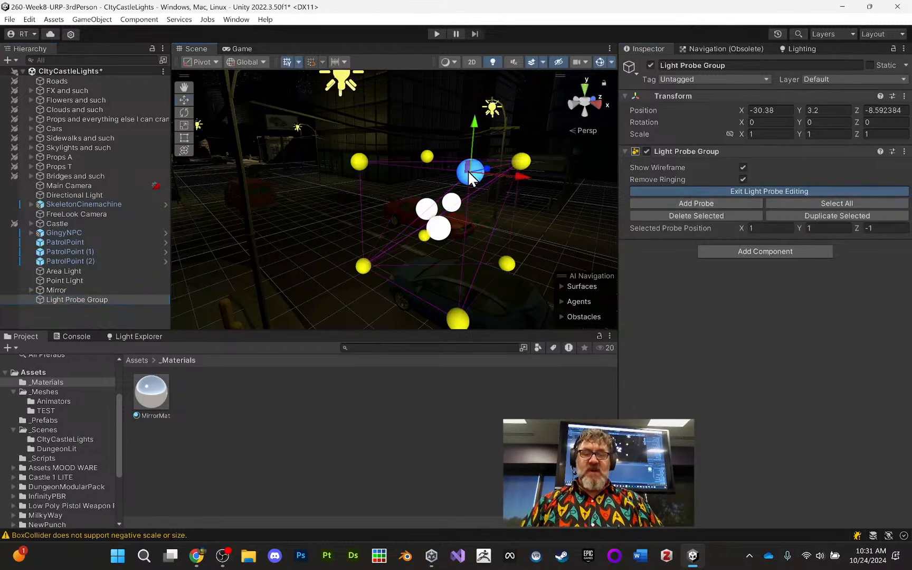
{"action": "mouse_move", "coordinate": [519, 178]}
{"action": "left_mouse_down"}
{"action": "mouse_move", "coordinate": [579, 188]}
{"action": "mouse_move", "coordinate": [530, 181]}
{"action": "left_mouse_up"}
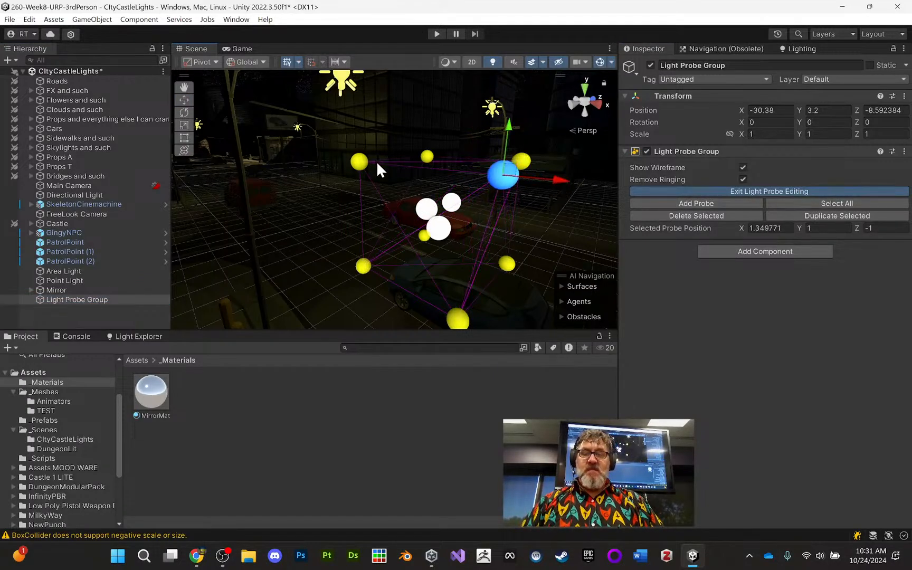
{"action": "left_click_drag", "start_coordinate": [507, 127], "coordinate": [513, 91]}
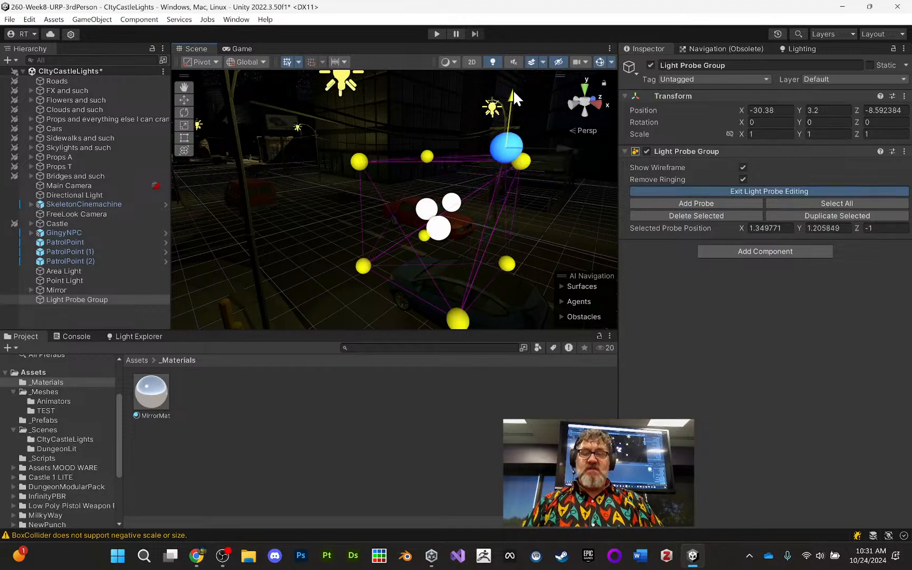
- Move the upper probe at X -1, Z -1 out to about X -2.2 and the lower one beneath it to about Z -2.07
{"action": "left_click", "coordinate": [357, 160]}
{"action": "left_click_drag", "start_coordinate": [396, 165], "coordinate": [336, 155]}
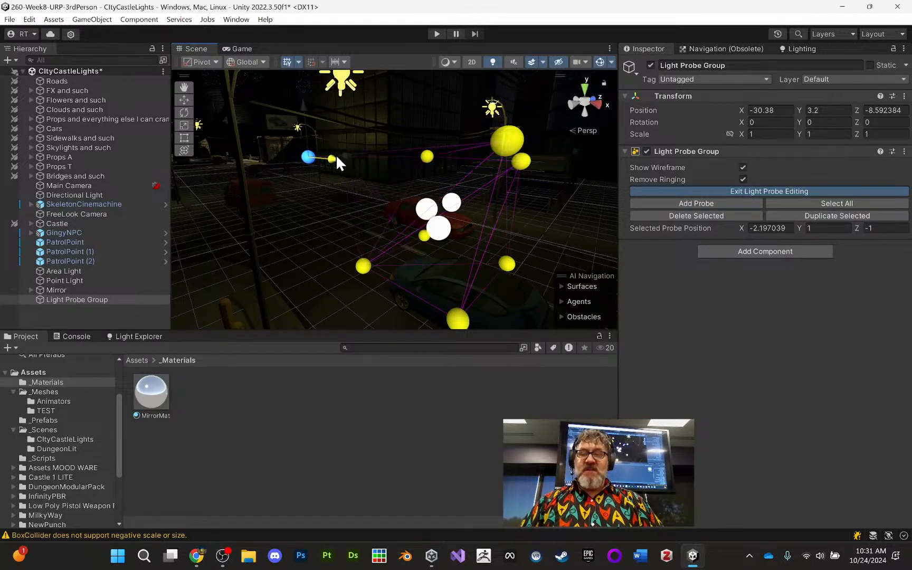
{"action": "left_click", "coordinate": [363, 266]}
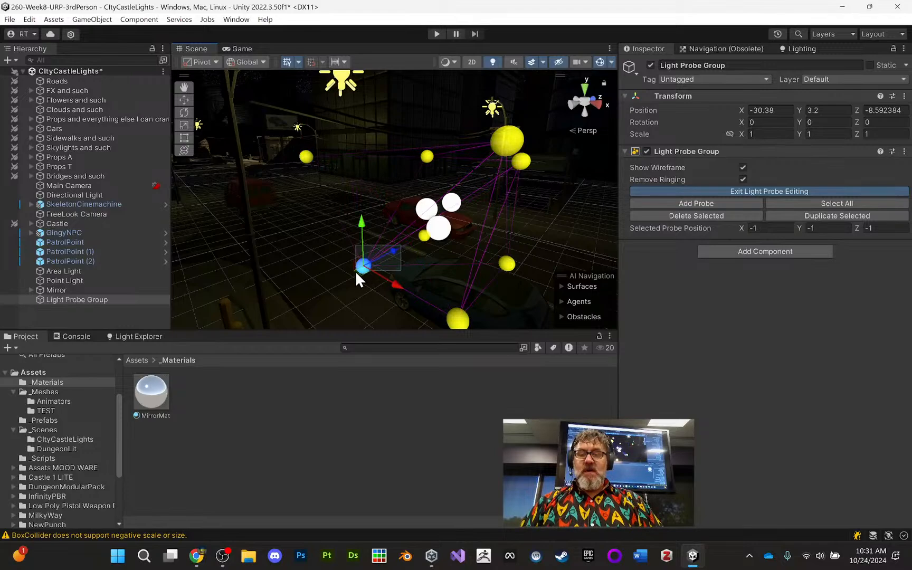
{"action": "left_click_drag", "start_coordinate": [393, 252], "coordinate": [349, 273]}
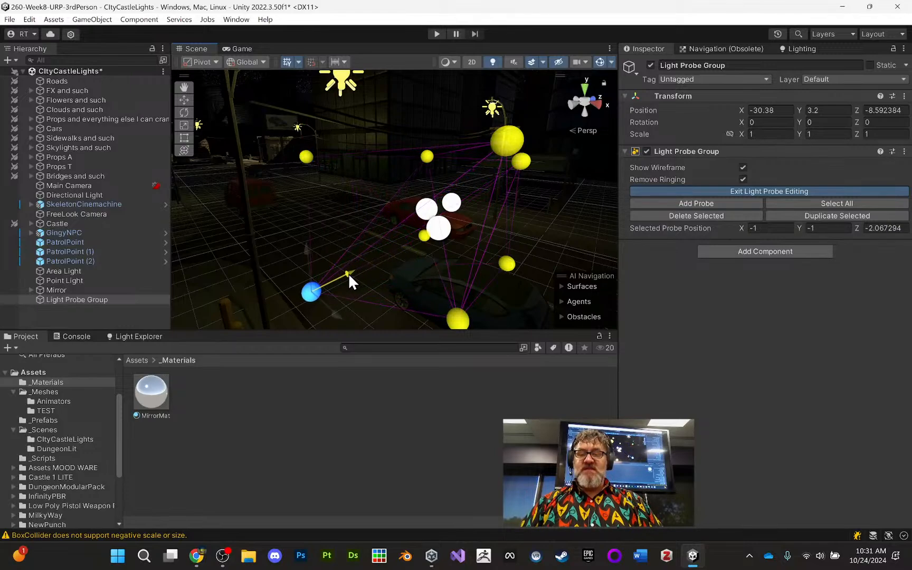
- Lower the nearest bottom probe to about Y -2.28 and leave light probe position editing
{"action": "left_click", "coordinate": [456, 317]}
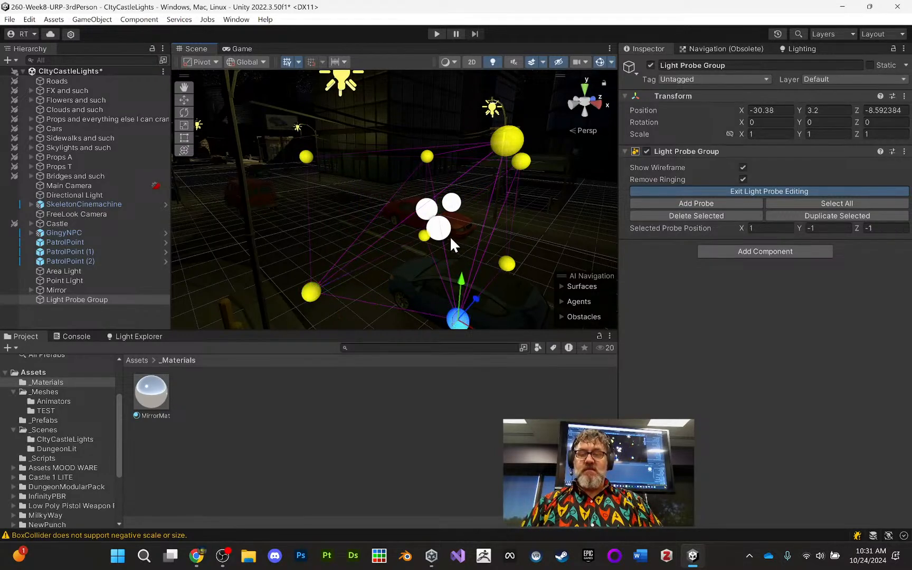
{"action": "left_click_drag", "start_coordinate": [399, 231], "coordinate": [430, 212], "text": "alt"}
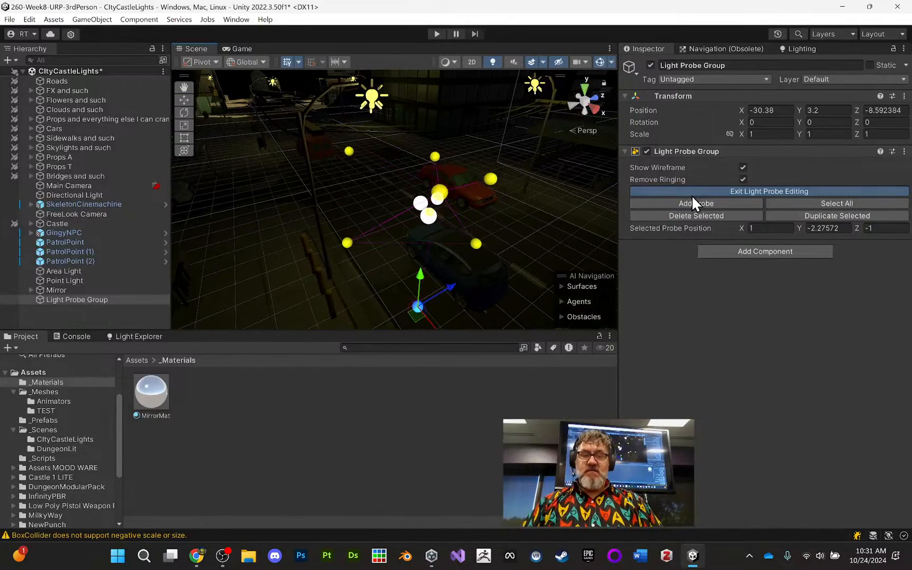
{"action": "left_click", "coordinate": [738, 193]}
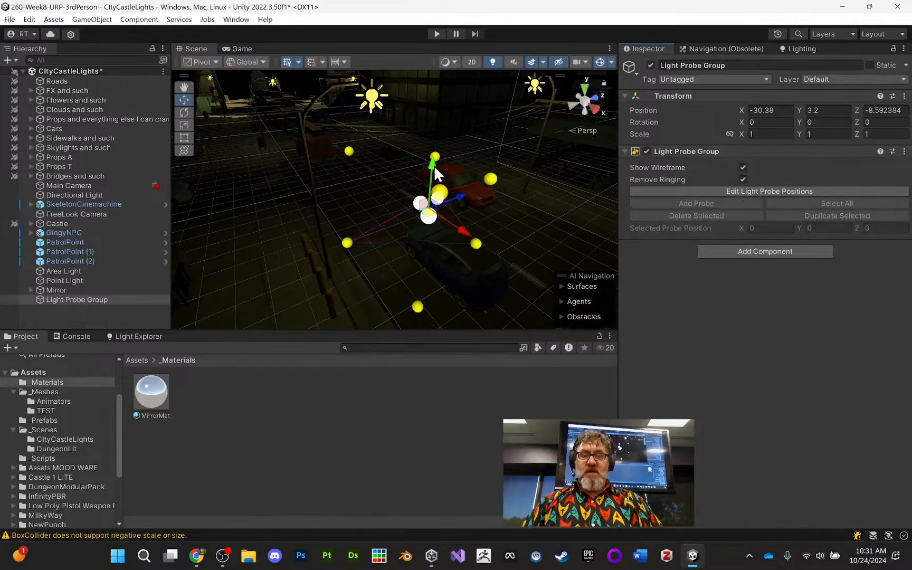
- Shift the whole Light Probe Group to X -32.27 and lower it to Y 2.36 beside the street lamp, and deselect it
{"action": "left_click_drag", "start_coordinate": [434, 165], "coordinate": [432, 190]}
{"action": "left_click_drag", "start_coordinate": [431, 190], "coordinate": [287, 212], "text": "alt"}
{"action": "middle_click_drag", "start_coordinate": [487, 210], "coordinate": [399, 199]}
{"action": "left_click_drag", "start_coordinate": [399, 199], "coordinate": [344, 224], "text": "alt"}
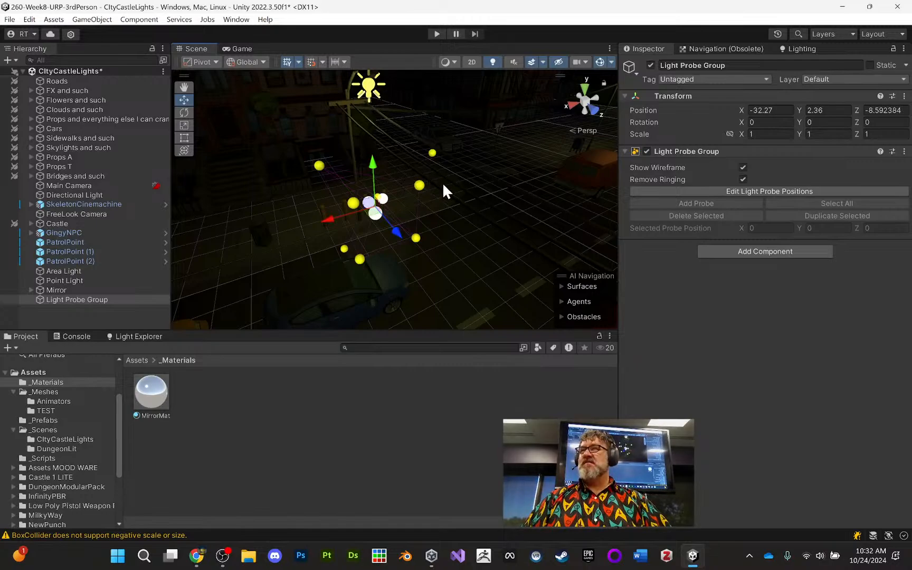
{"action": "left_click_drag", "start_coordinate": [442, 182], "coordinate": [379, 266], "text": "alt"}
{"action": "left_click", "coordinate": [339, 233]}
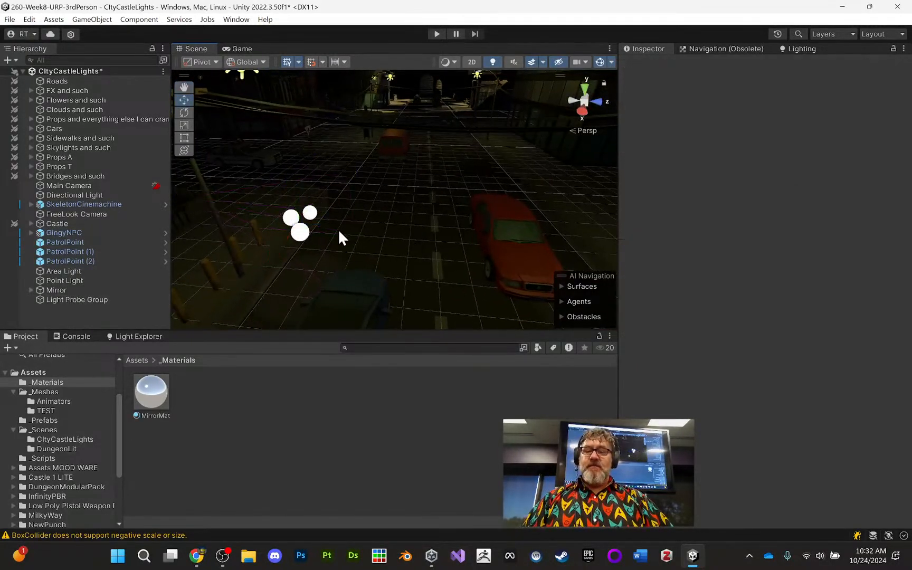
{"action": "left_click_drag", "start_coordinate": [329, 220], "coordinate": [368, 241], "text": "alt"}
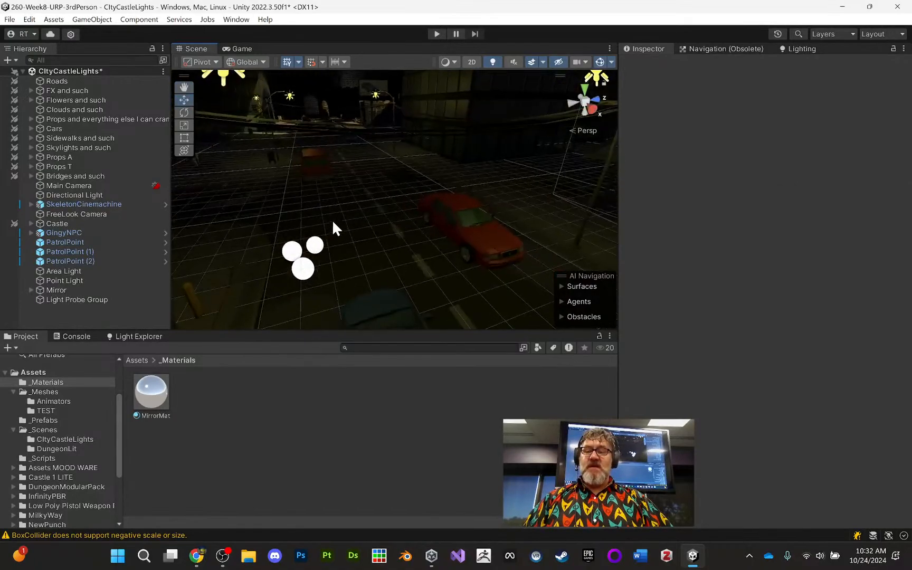
{"action": "middle_click_drag", "start_coordinate": [332, 219], "coordinate": [310, 147]}
{"action": "right_click_drag", "start_coordinate": [311, 159], "coordinate": [305, 103], "text": "alt"}
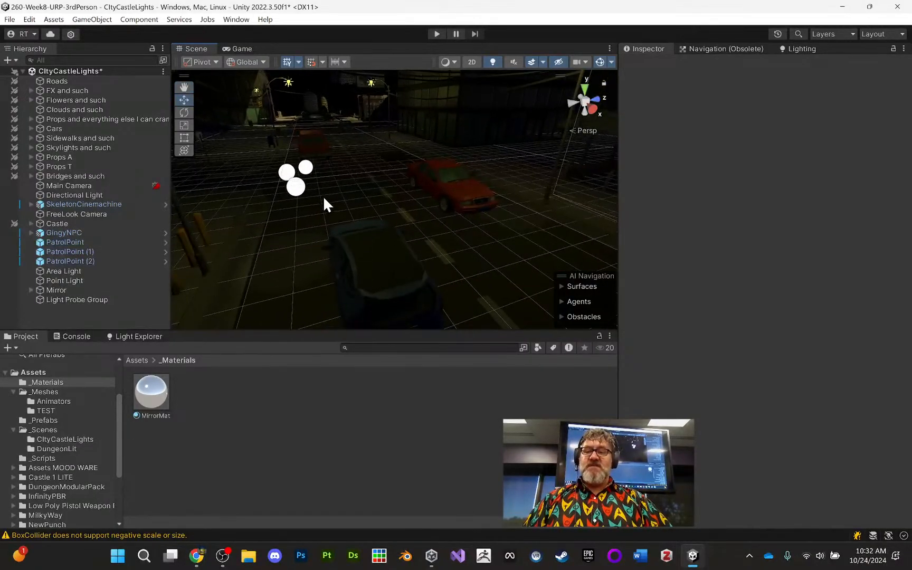
{"action": "left_click_drag", "start_coordinate": [324, 197], "coordinate": [325, 210], "text": "alt"}
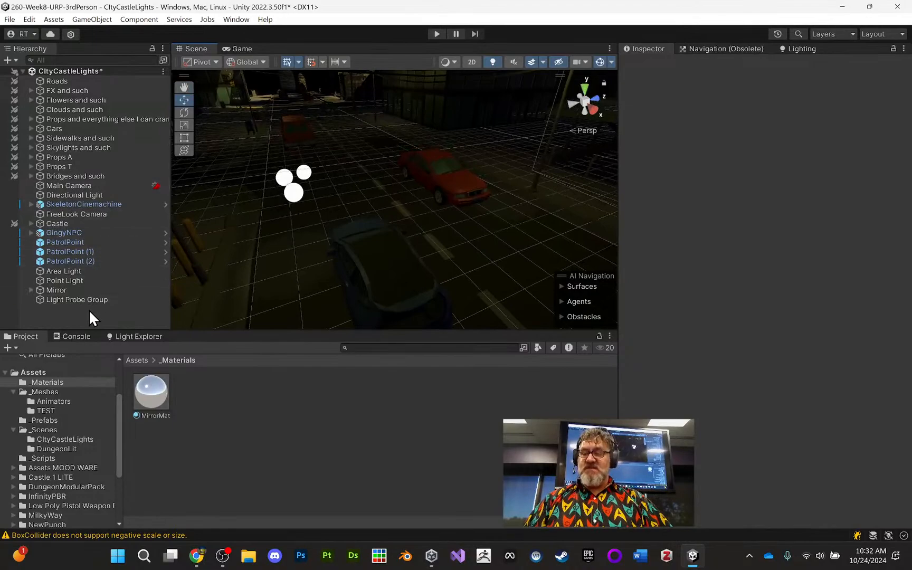
- Save the city scene and open the DungeonLit scene from the project's _Scenes folder
{"action": "left_click", "coordinate": [40, 371]}
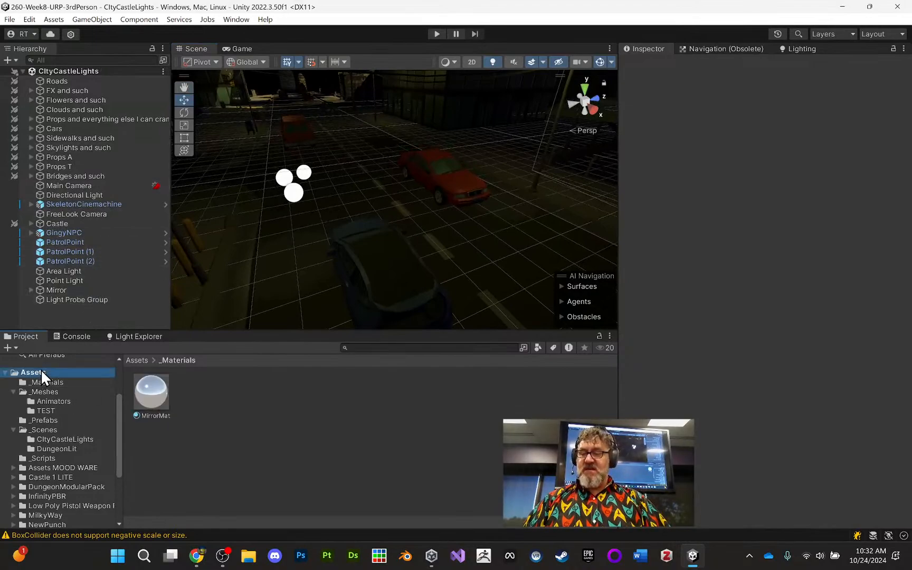
{"action": "double_click", "coordinate": [294, 397]}
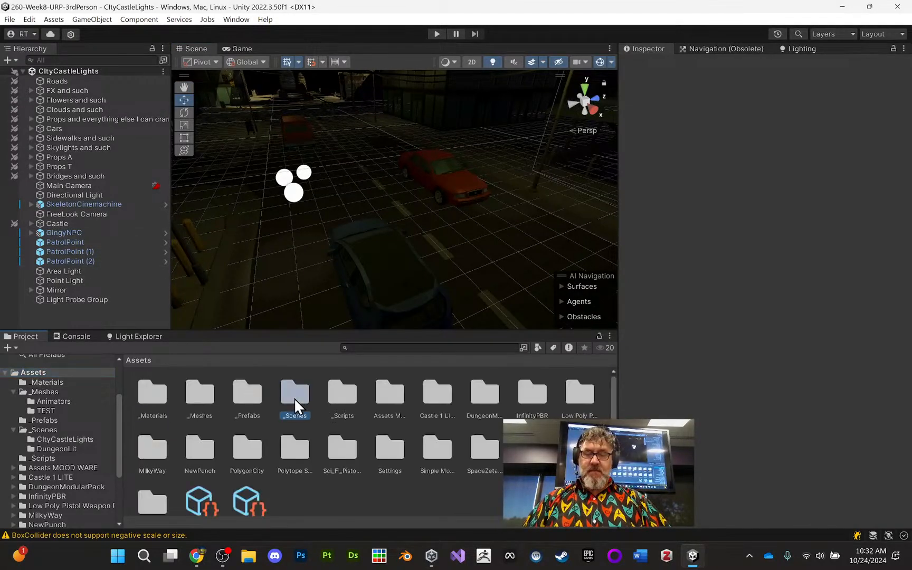
{"action": "double_click", "coordinate": [381, 396]}
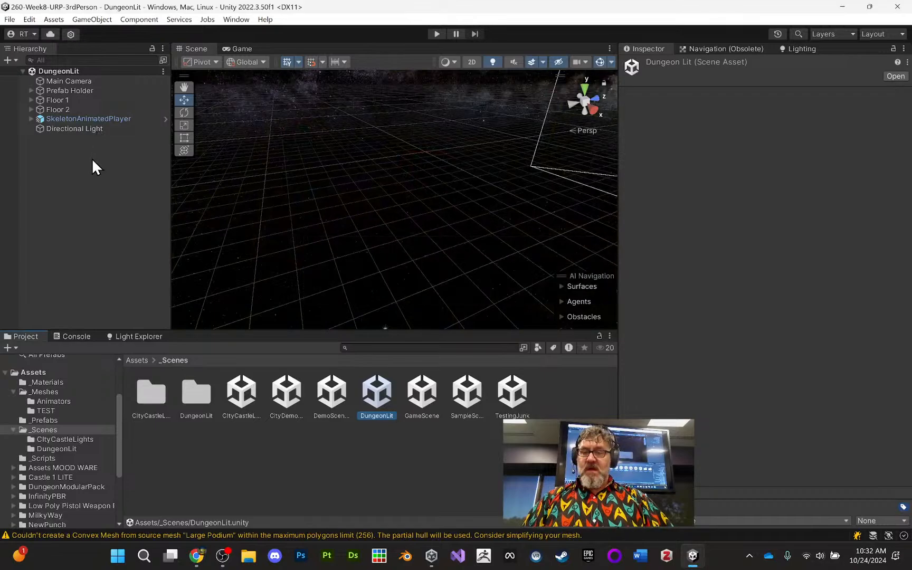
- Frame SkeletonAnimatedPlayer and examine how it and the floor around the nearby candle stand are lit
{"action": "left_click", "coordinate": [87, 119]}
{"action": "key", "text": "f"}
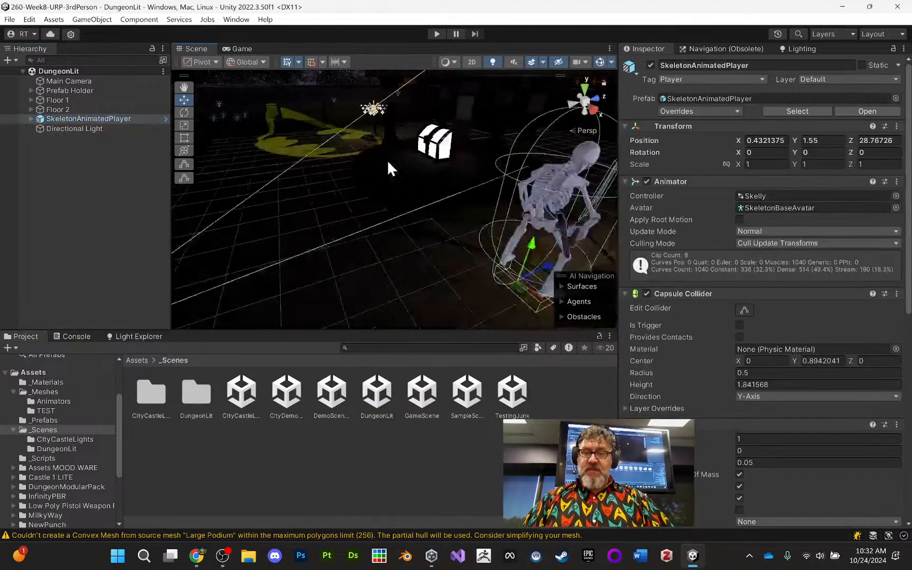
{"action": "left_click_drag", "start_coordinate": [422, 166], "coordinate": [382, 204], "text": "alt"}
{"action": "middle_click_drag", "start_coordinate": [383, 204], "coordinate": [292, 136]}
{"action": "scroll", "coordinate": [305, 153], "scroll_direction": "down", "scroll_amount": 4}
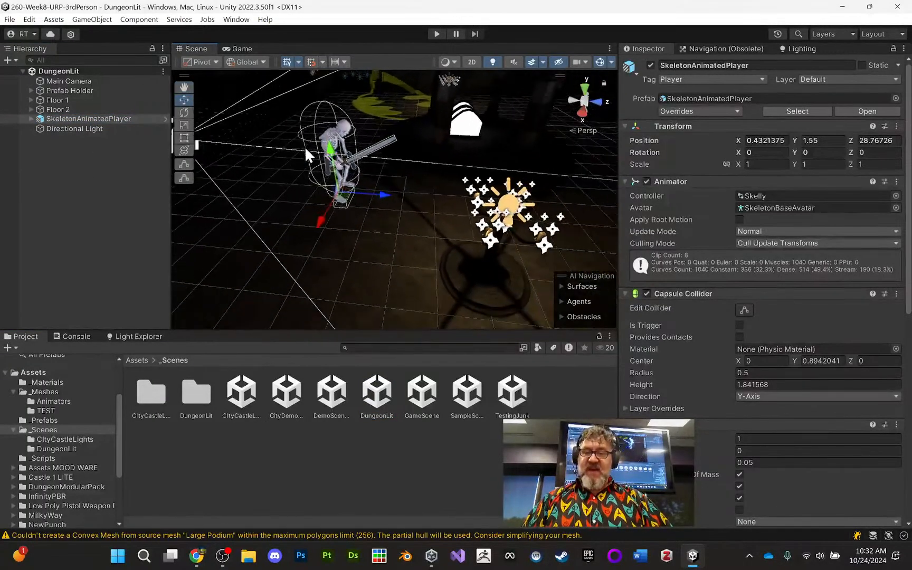
{"action": "middle_click_drag", "start_coordinate": [343, 168], "coordinate": [240, 158]}
{"action": "scroll", "coordinate": [315, 148], "scroll_direction": "up", "scroll_amount": 2}
{"action": "left_click_drag", "start_coordinate": [299, 161], "coordinate": [369, 208], "text": "alt"}
{"action": "scroll", "coordinate": [370, 210], "scroll_direction": "down", "scroll_amount": 3}
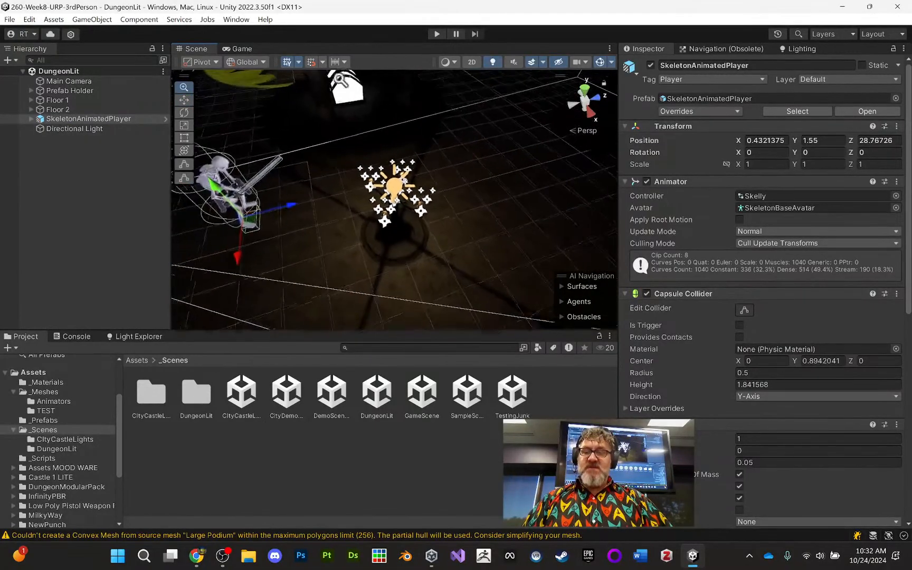
- Review the modes of all dungeon lights in Light Explorer and compare the skeleton with the baked light on the floor
{"action": "left_click", "coordinate": [136, 337]}
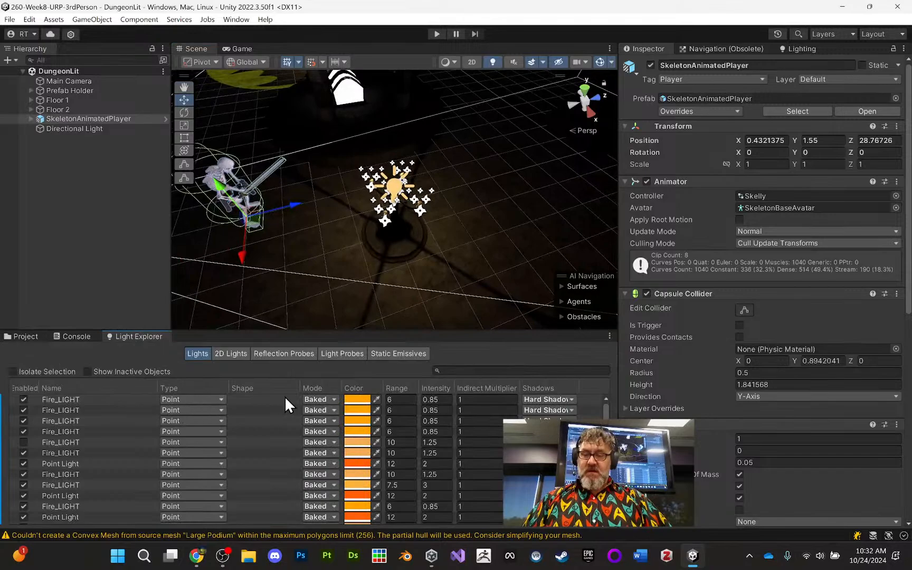
{"action": "scroll", "coordinate": [278, 410], "scroll_direction": "down", "scroll_amount": 5}
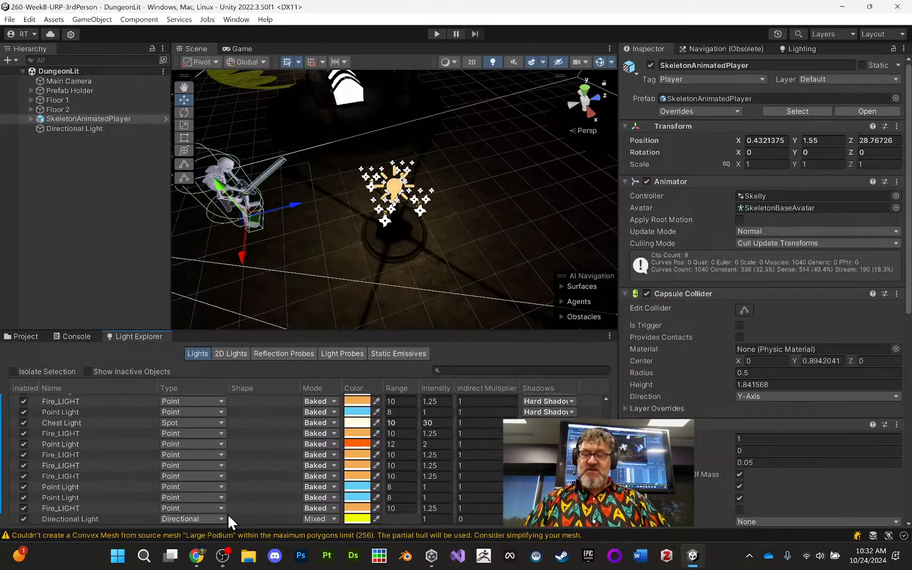
{"action": "scroll", "coordinate": [287, 495], "scroll_direction": "up", "scroll_amount": 5}
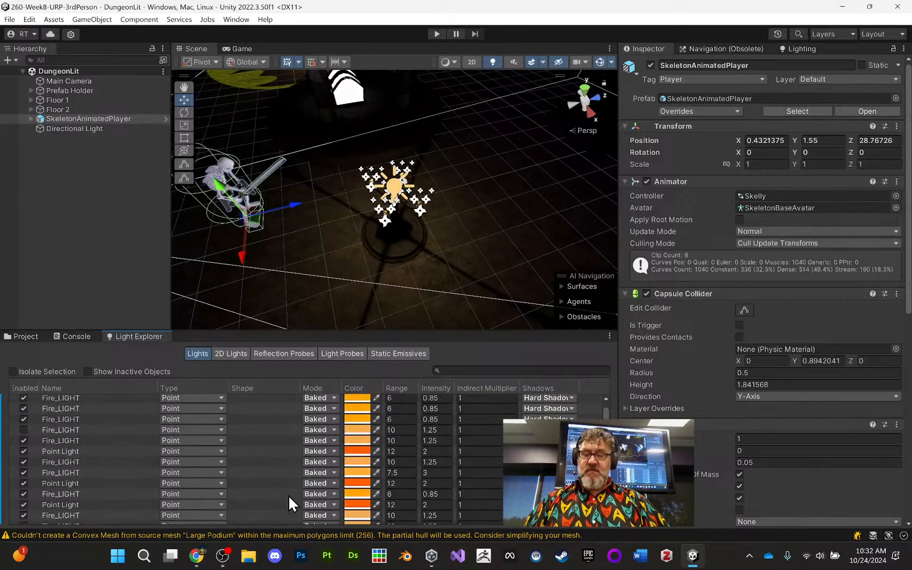
{"action": "left_click_drag", "start_coordinate": [307, 179], "coordinate": [364, 238], "text": "alt"}
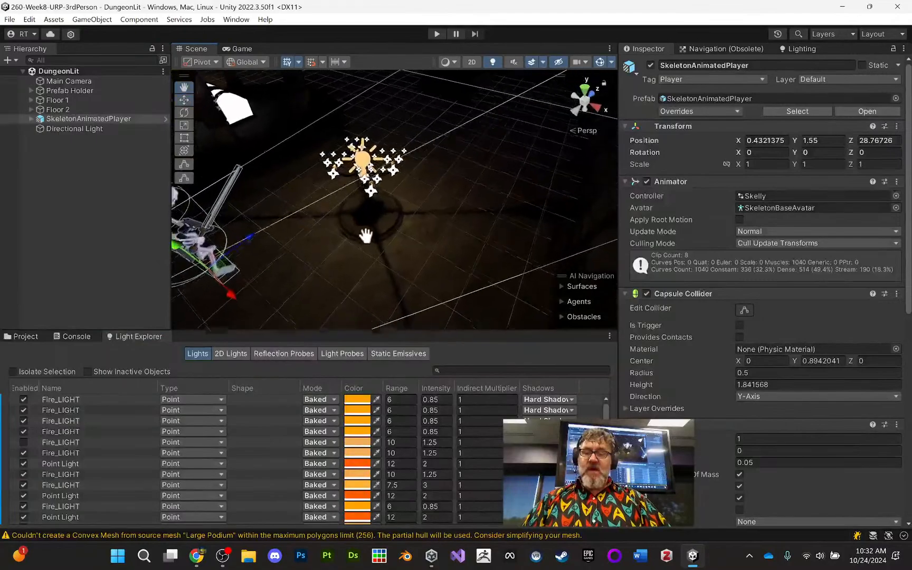
{"action": "middle_click_drag", "start_coordinate": [366, 236], "coordinate": [369, 180], "text": "alt"}
{"action": "right_click_drag", "start_coordinate": [368, 180], "coordinate": [348, 172], "text": "alt"}
{"action": "middle_click_drag", "start_coordinate": [347, 170], "coordinate": [352, 191]}
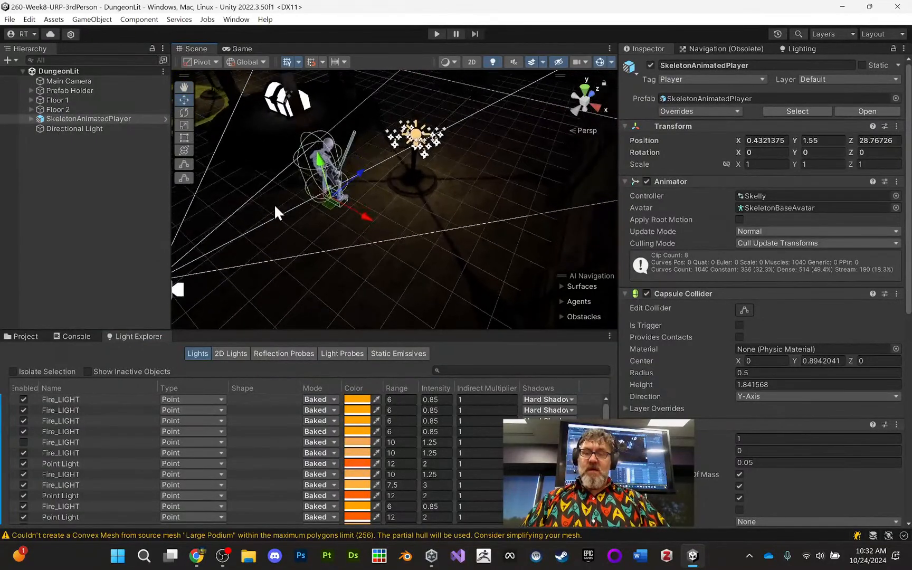
- Run the dungeon scene and walk the skeleton around the candle stand to examine how the baked lights affect it
{"action": "left_click", "coordinate": [436, 34]}
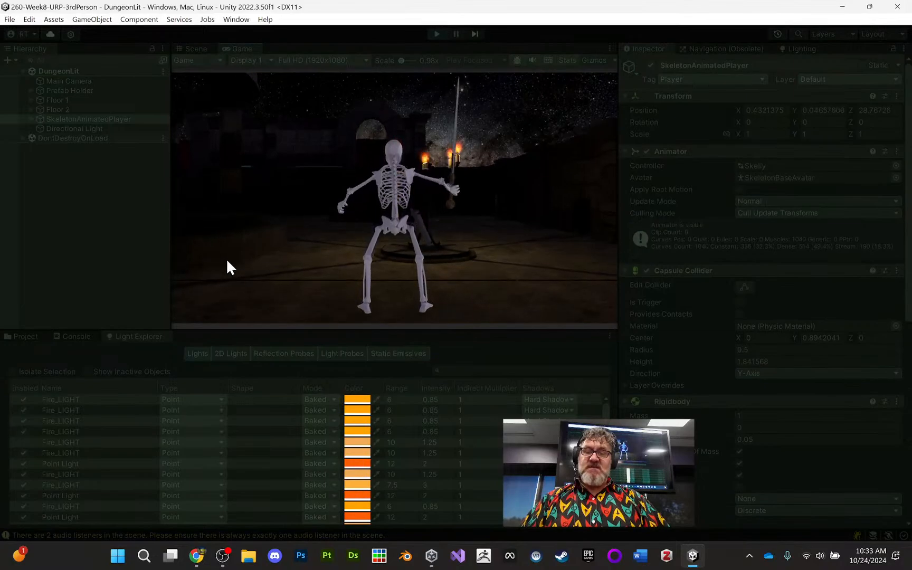
{"action": "key", "text": "d"}
{"action": "key", "text": "a"}
{"action": "key", "text": "w"}
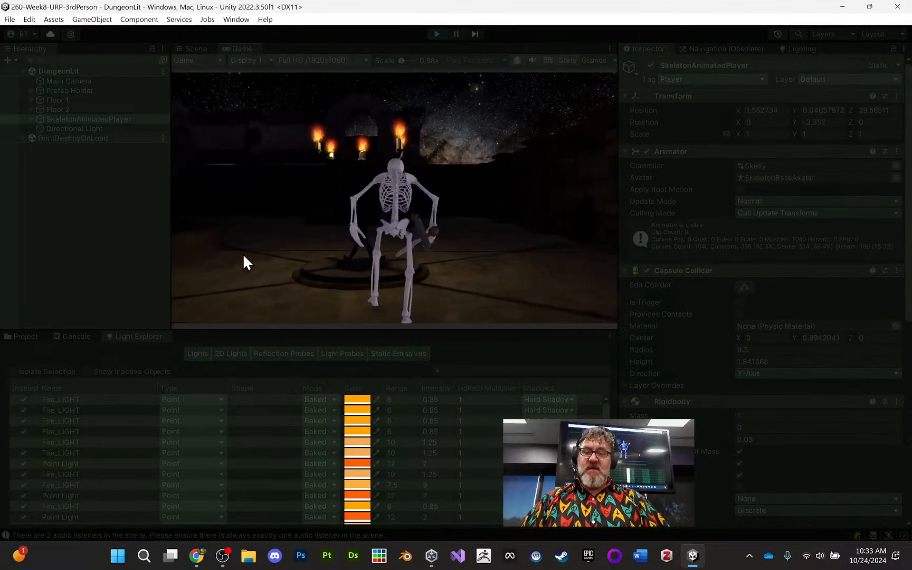
{"action": "key", "text": "w"}
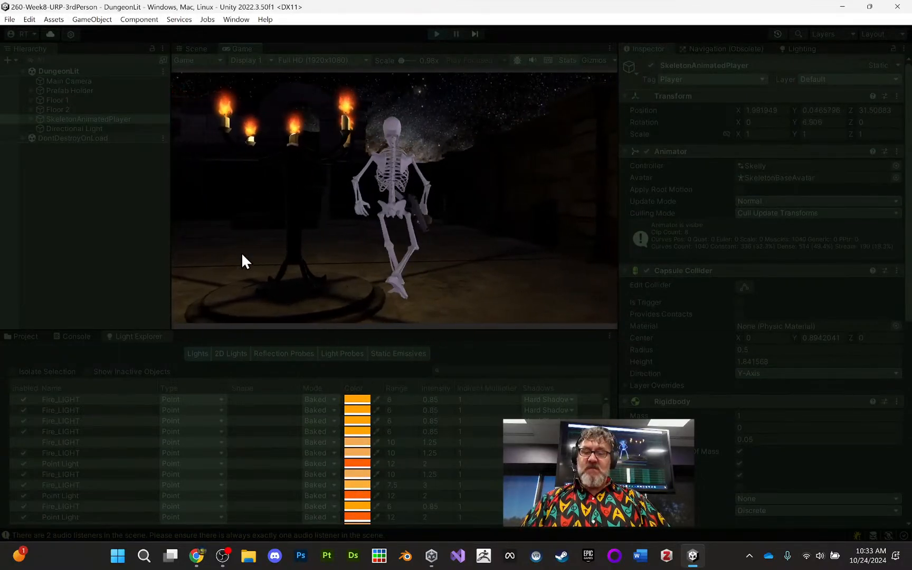
{"action": "key", "text": "s"}
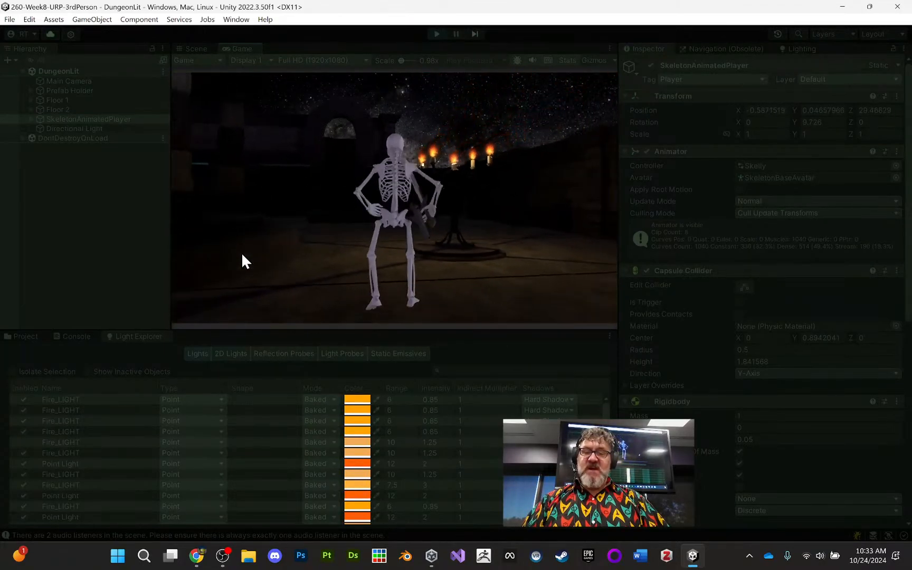
{"action": "key", "text": "d"}
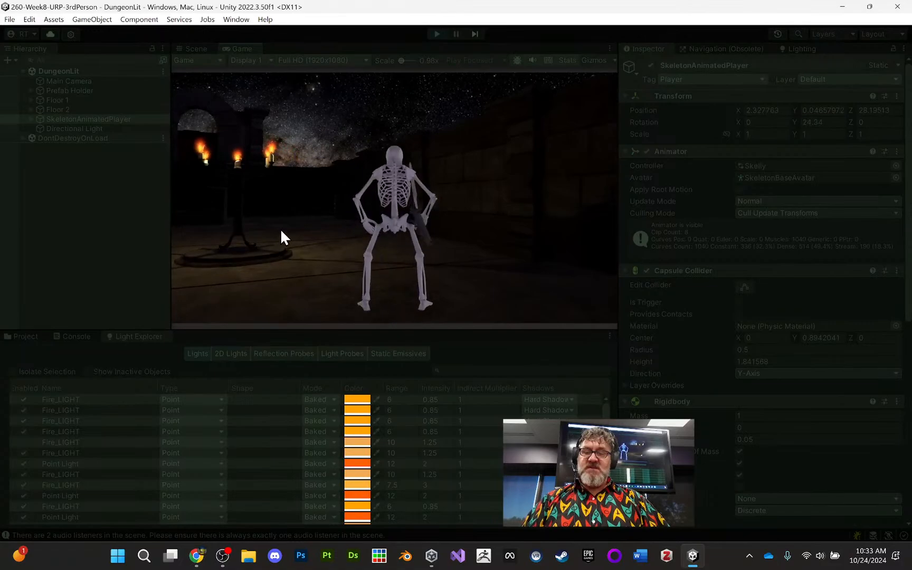
{"action": "left_click", "coordinate": [281, 228]}
{"action": "key", "text": "a"}
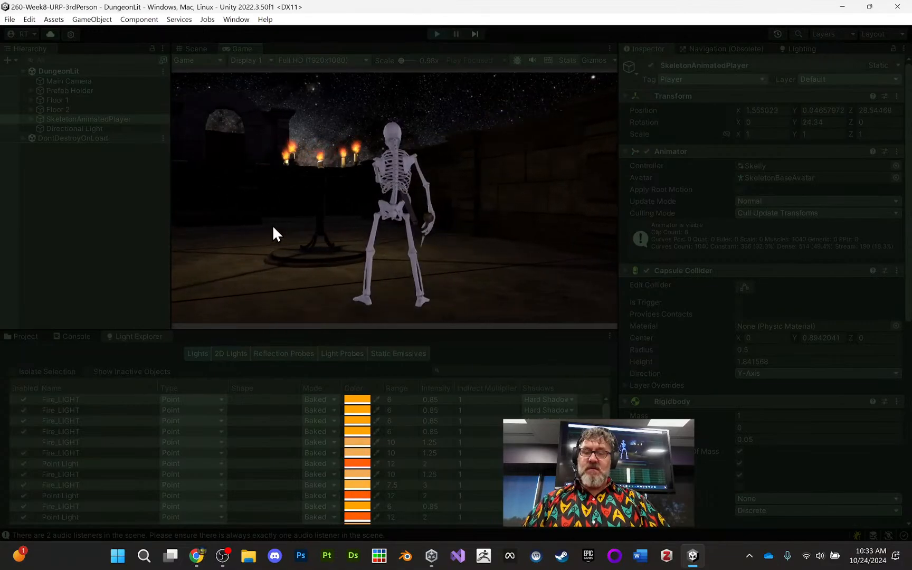
{"action": "left_click", "coordinate": [272, 226]}
{"action": "key", "text": "s"}
{"action": "key", "text": "s"}
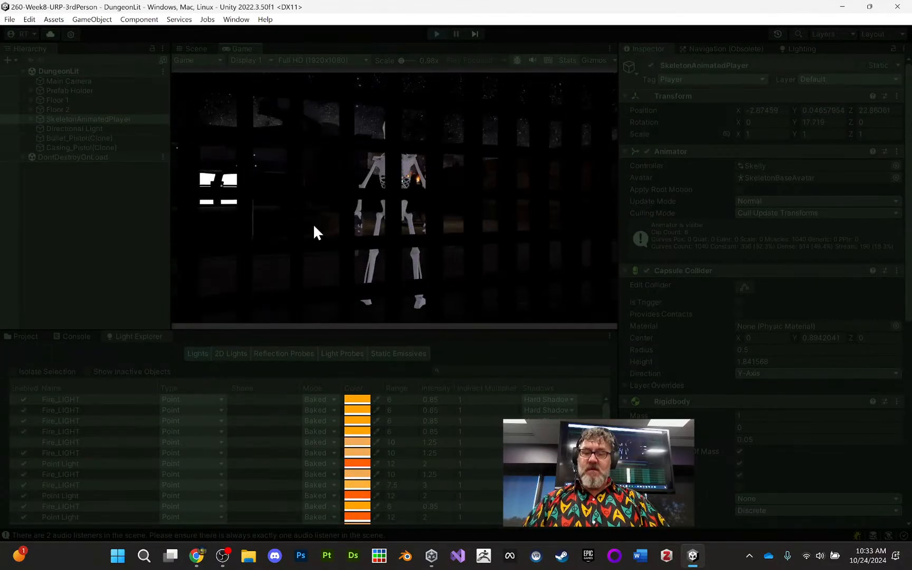
{"action": "left_click", "coordinate": [328, 204]}
{"action": "key", "text": "w"}
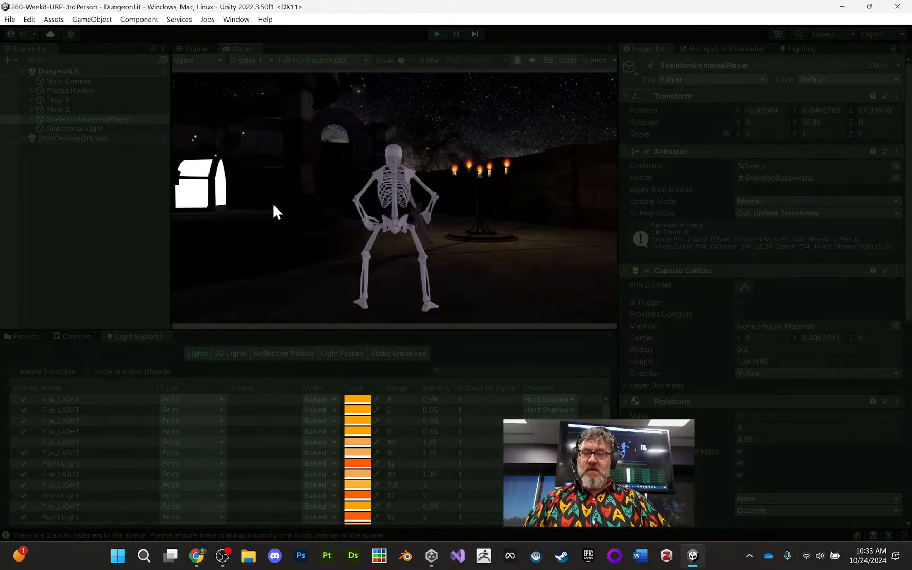
- Walk the skeleton through the yellow-lit floor near the chest and back to the candle stand, comparing its lighting, and stop the game
{"action": "key", "text": "a"}
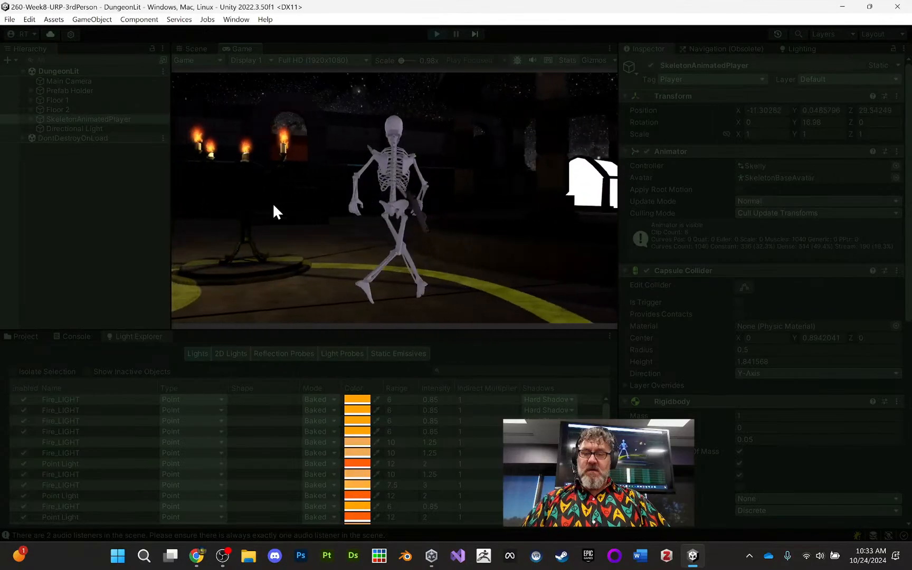
{"action": "key", "text": "d"}
{"action": "key", "text": "s"}
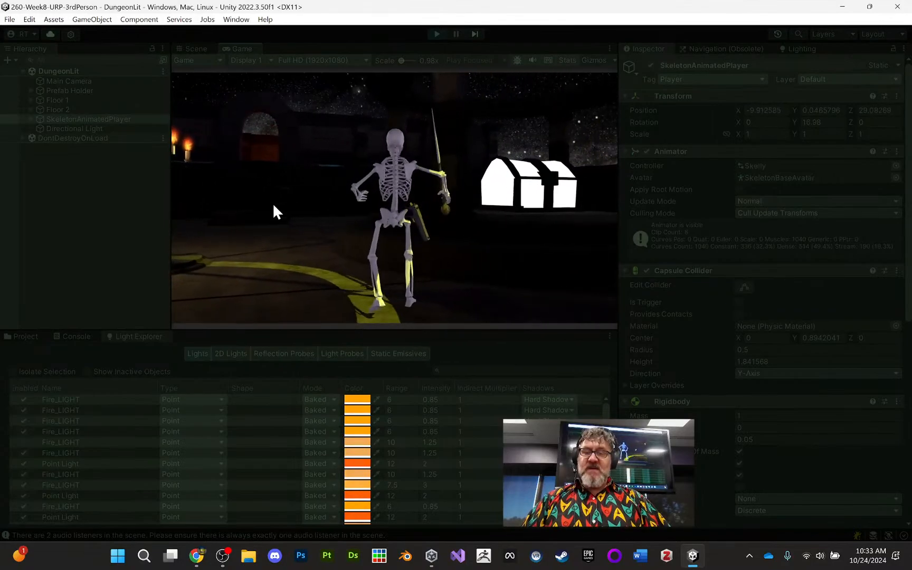
{"action": "left_click", "coordinate": [272, 202]}
{"action": "key", "text": "s"}
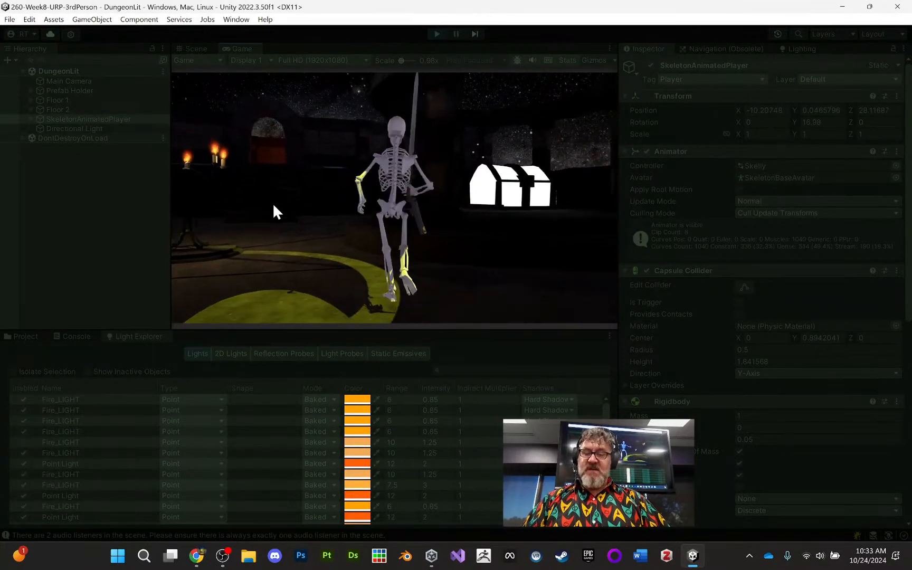
{"action": "key", "text": "a"}
{"action": "key", "text": "d"}
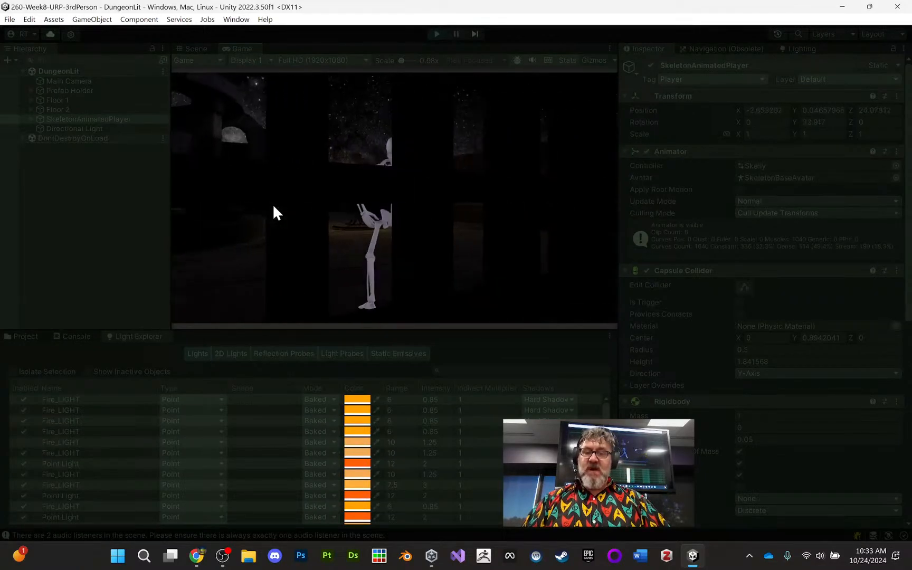
{"action": "key", "text": "w"}
{"action": "key", "text": "d"}
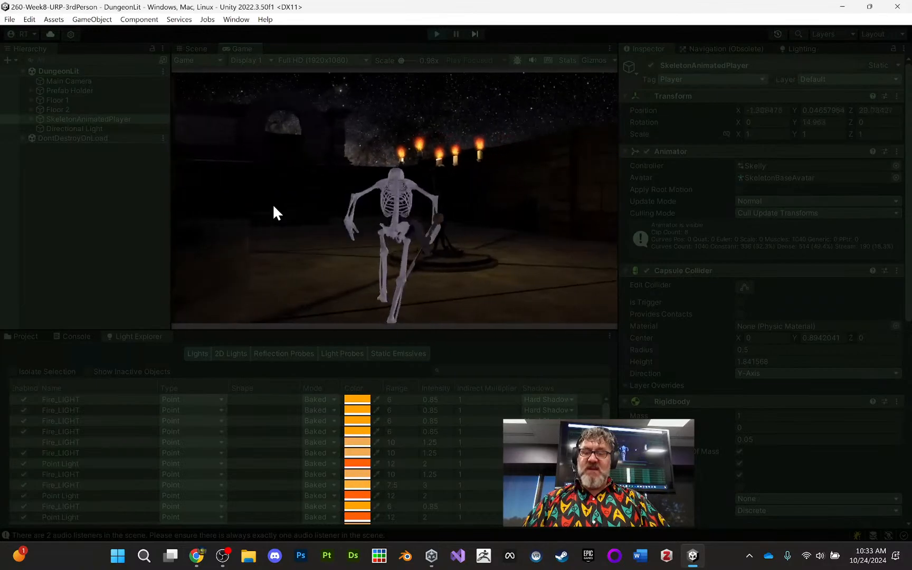
{"action": "left_click", "coordinate": [437, 34]}
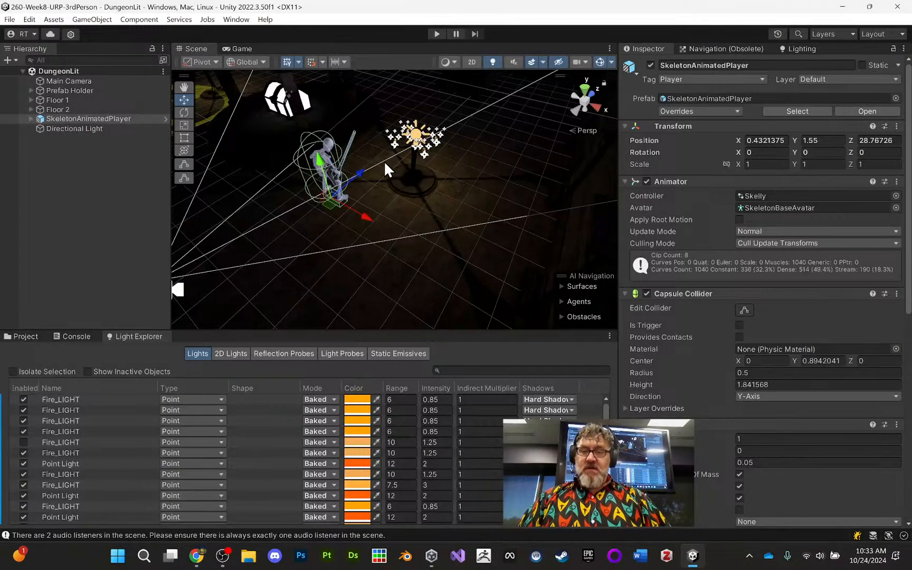
- Create a Light Probe Group and move it to Y 1.06, Z 32.09 around the candle stand
{"action": "left_click", "coordinate": [65, 20]}
{"action": "mouse_move", "coordinate": [74, 22]}
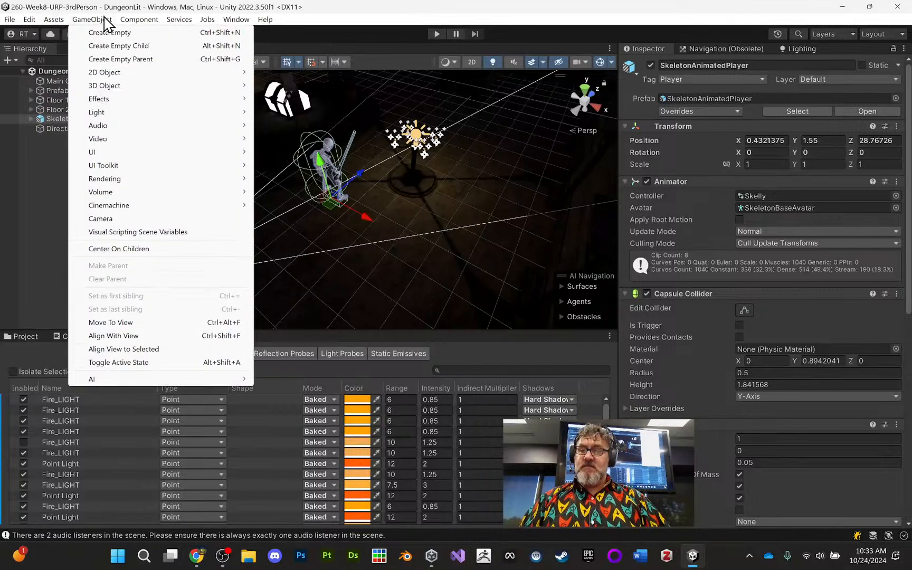
{"action": "mouse_move", "coordinate": [170, 115]}
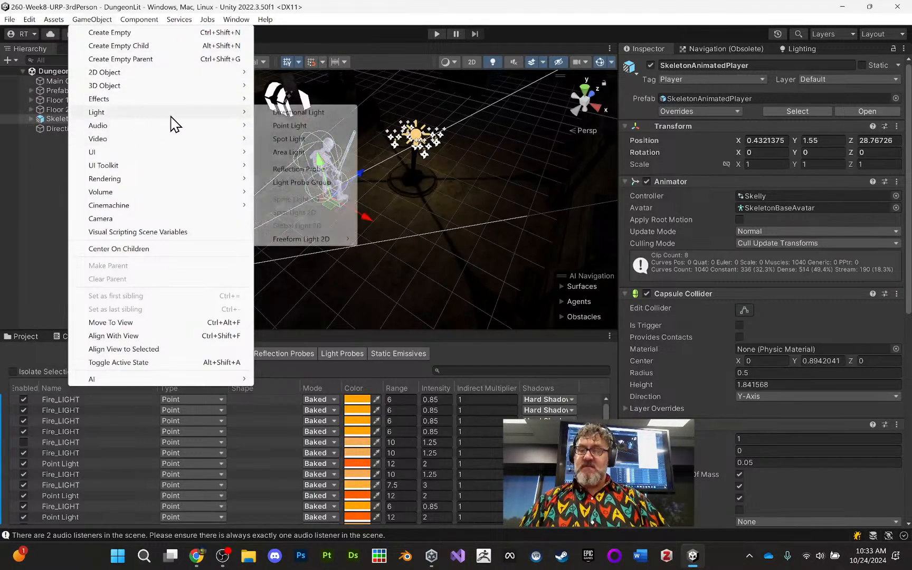
{"action": "left_click", "coordinate": [302, 183]}
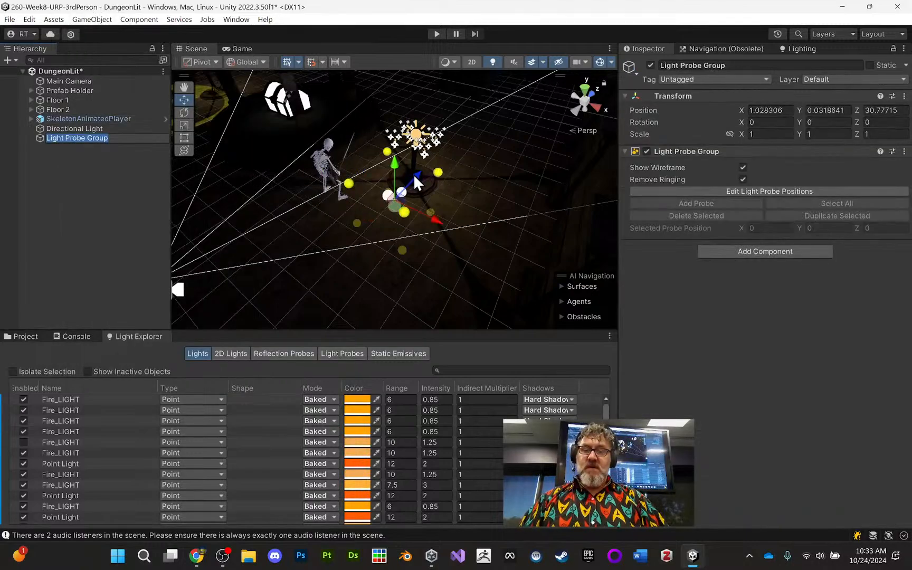
{"action": "left_click_drag", "start_coordinate": [413, 174], "coordinate": [436, 138]}
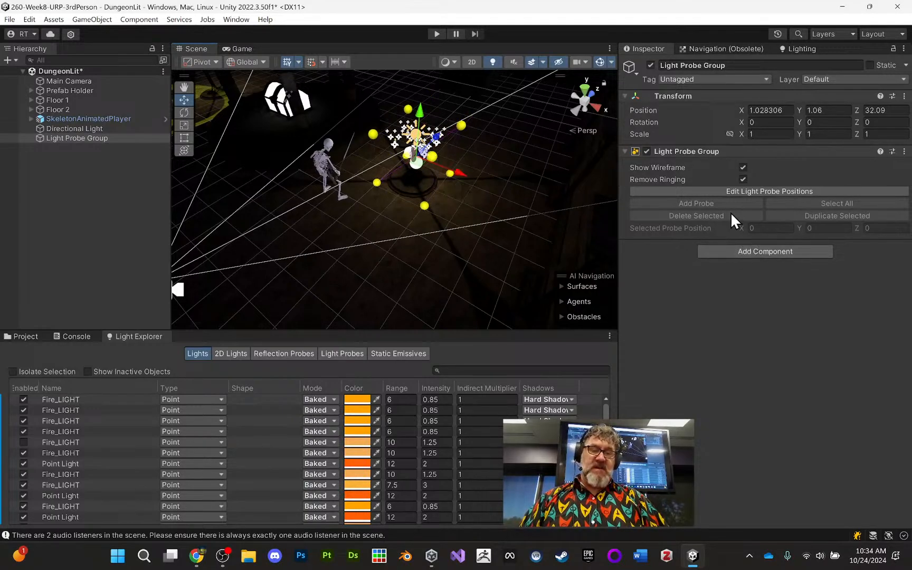
- Edit the probe positions and move the two lower probes on the +X side outward to X about 2.49 and 2.6
{"action": "left_click", "coordinate": [756, 193]}
{"action": "left_click", "coordinate": [426, 206]}
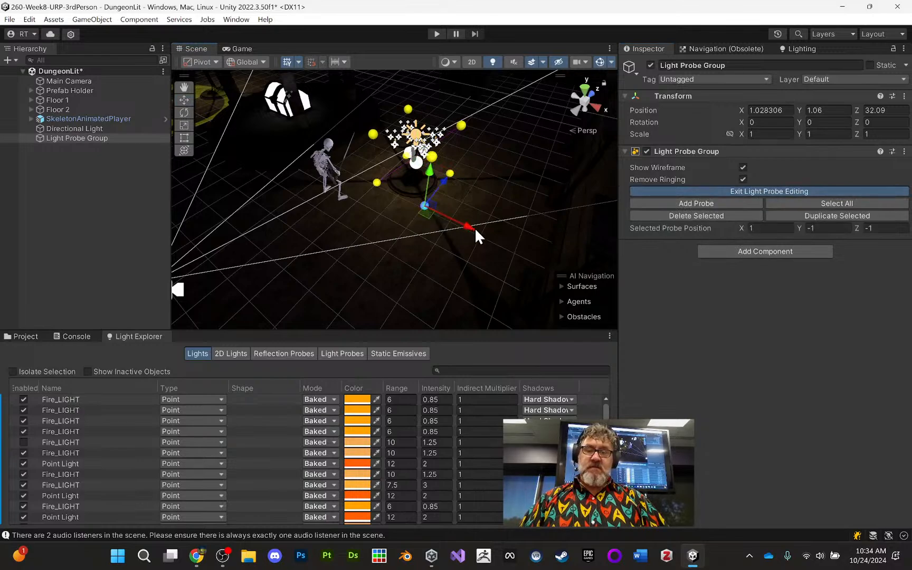
{"action": "left_click_drag", "start_coordinate": [476, 227], "coordinate": [496, 242]}
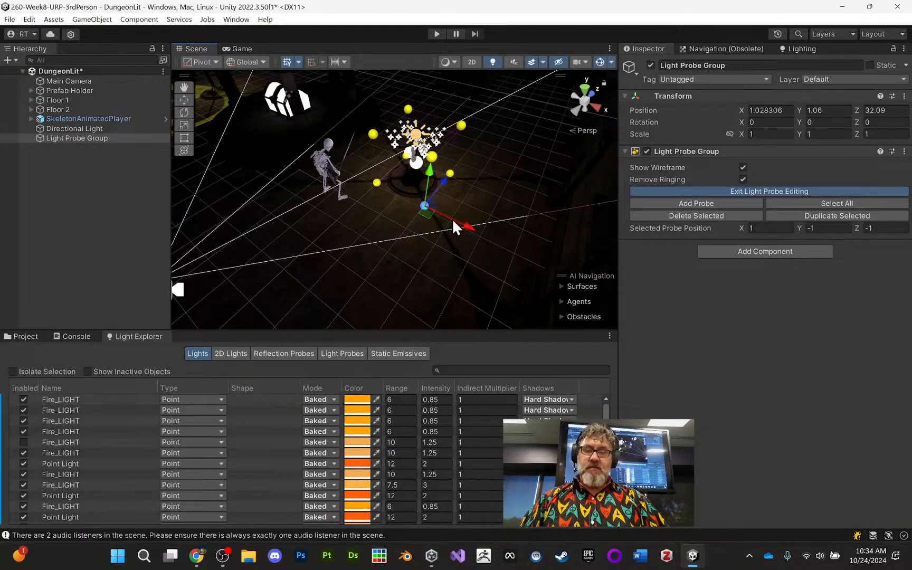
{"action": "left_click_drag", "start_coordinate": [453, 218], "coordinate": [496, 241]}
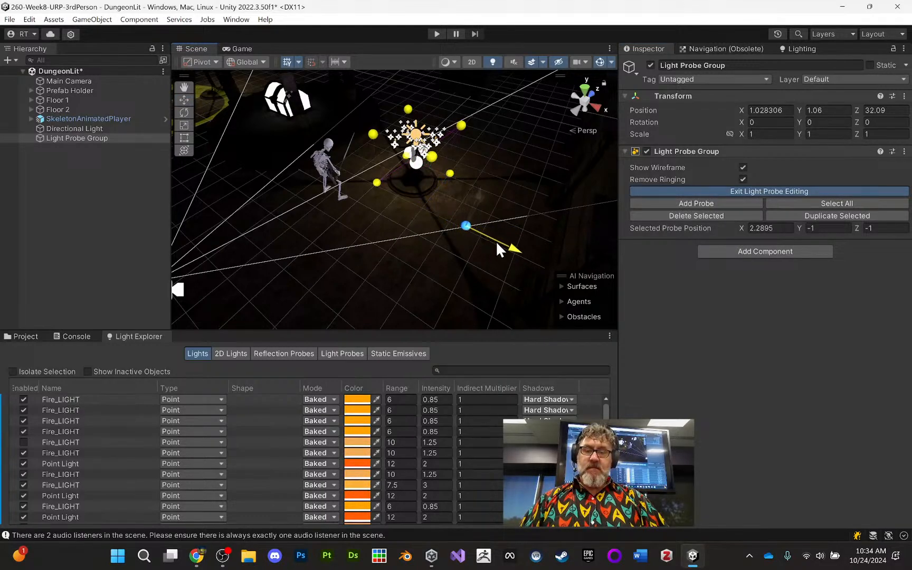
{"action": "left_click", "coordinate": [450, 173]}
{"action": "left_click_drag", "start_coordinate": [499, 190], "coordinate": [548, 199]}
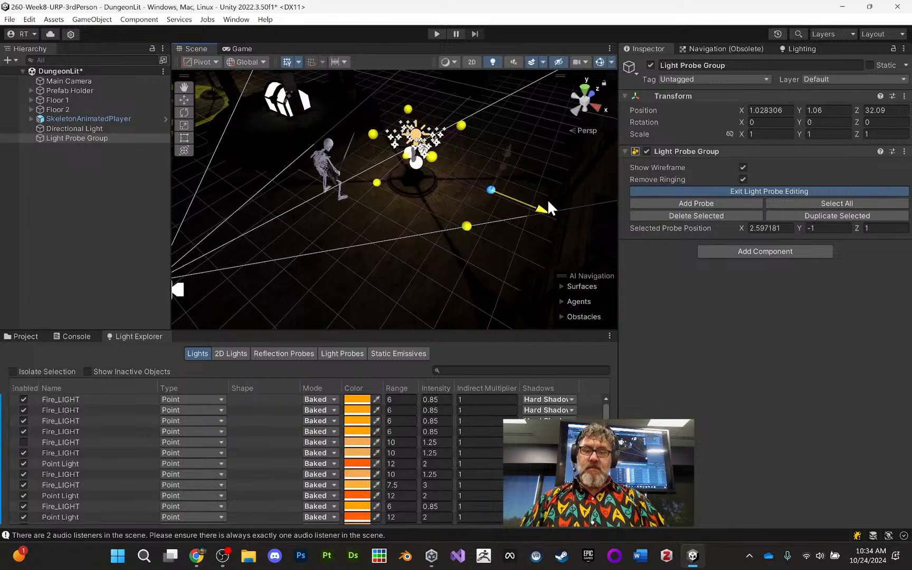
- Move the two upper probes on the +X side together outward to X about 2.28
{"action": "left_click", "coordinate": [431, 157]}
{"action": "left_click", "coordinate": [462, 124], "text": "shift"}
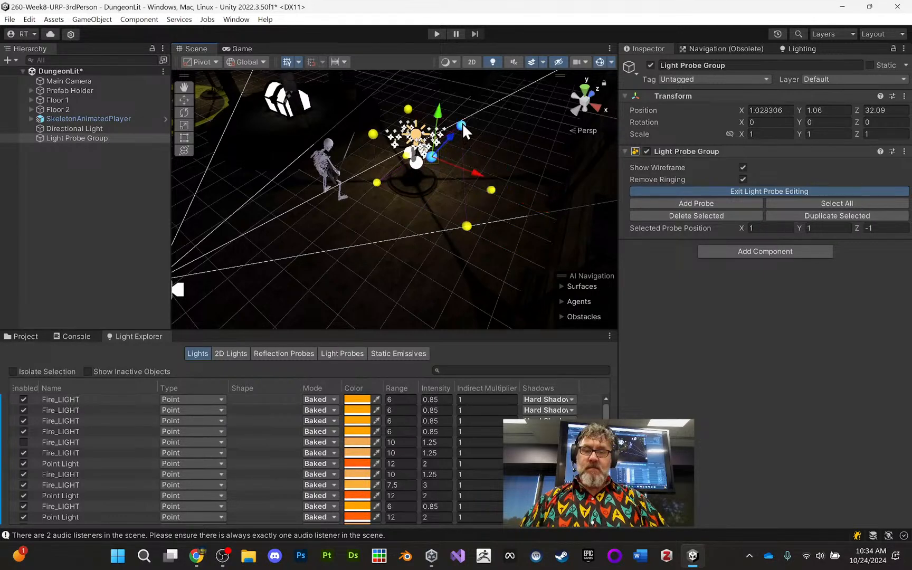
{"action": "left_click_drag", "start_coordinate": [472, 168], "coordinate": [514, 198]}
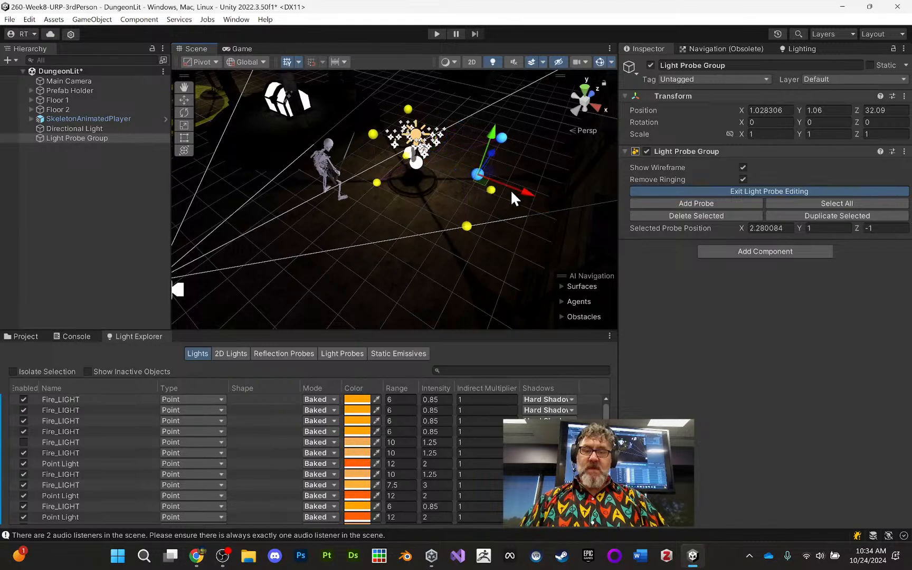
- Move the four probes on the -X side together outward to X about -2.75
{"action": "left_click", "coordinate": [377, 182]}
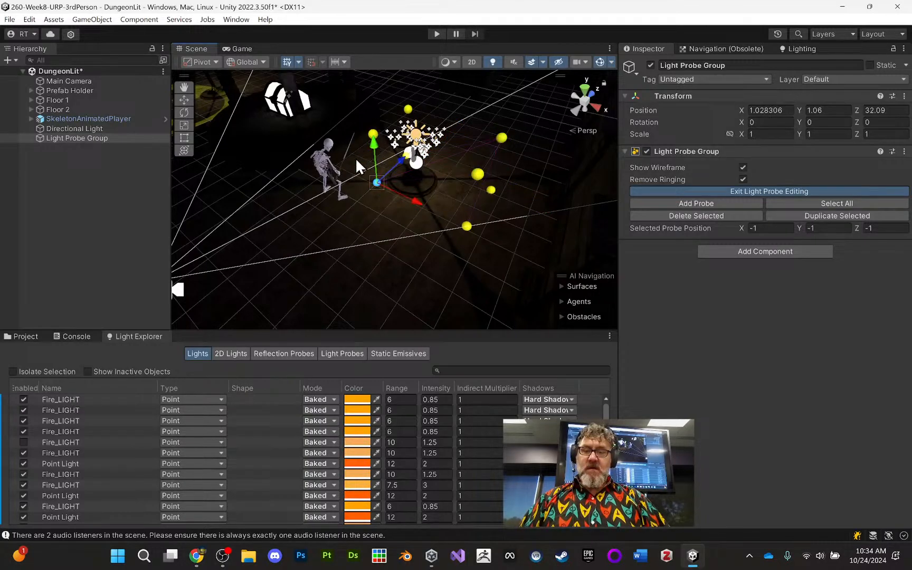
{"action": "left_click_drag", "start_coordinate": [358, 151], "coordinate": [656, 138], "text": "alt"}
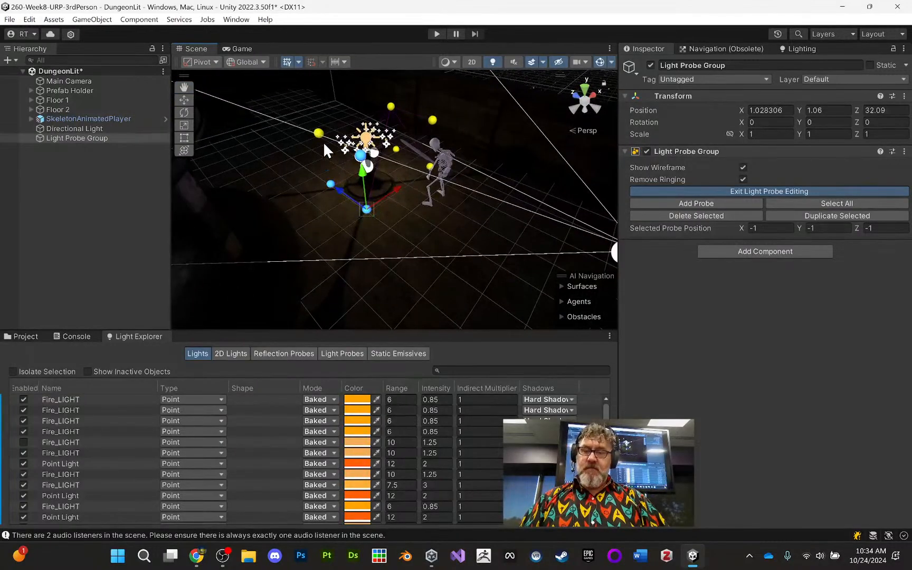
{"action": "left_click_drag", "start_coordinate": [400, 186], "coordinate": [352, 217]}
- Move the four probes on the -Z side together outward to Z about -3.16, extending the group past the skeleton
{"action": "left_click", "coordinate": [302, 185]}
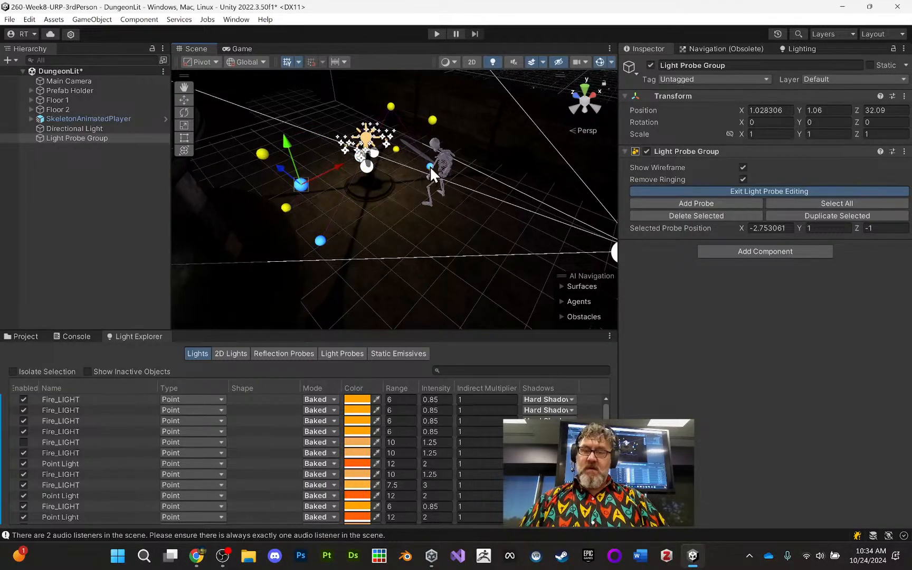
{"action": "left_click", "coordinate": [433, 120], "text": "shift"}
{"action": "left_click_drag", "start_coordinate": [281, 172], "coordinate": [341, 214]}
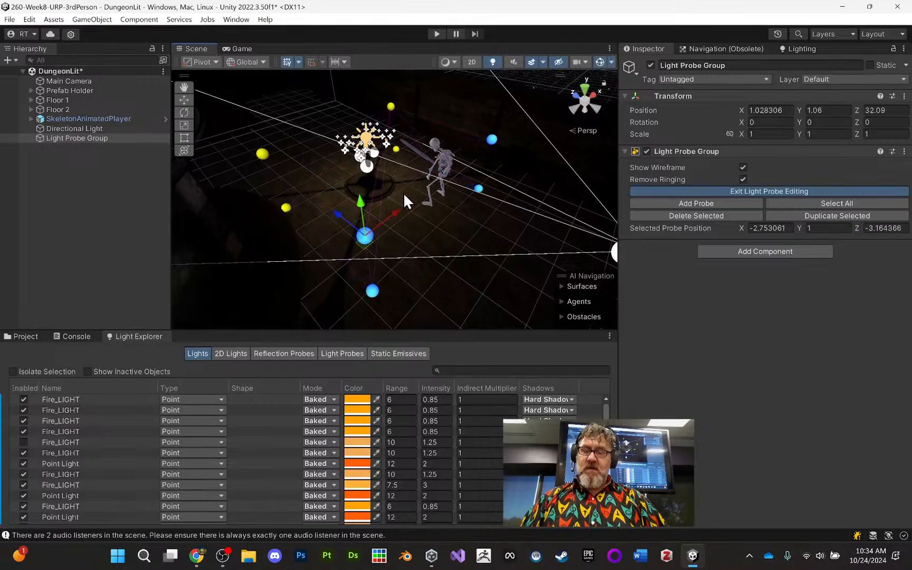
{"action": "left_click_drag", "start_coordinate": [405, 196], "coordinate": [455, 151], "text": "alt"}
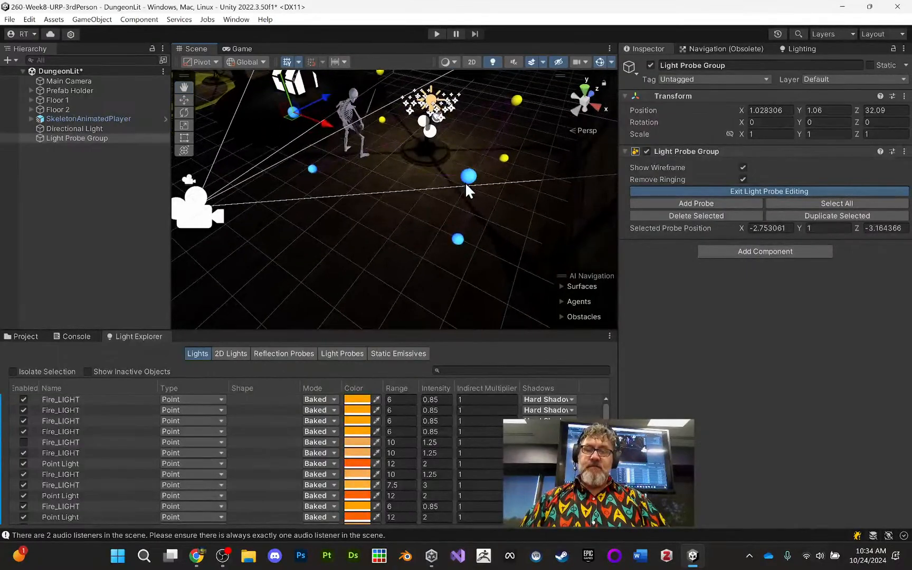
{"action": "left_click_drag", "start_coordinate": [495, 180], "coordinate": [472, 150], "text": "alt"}
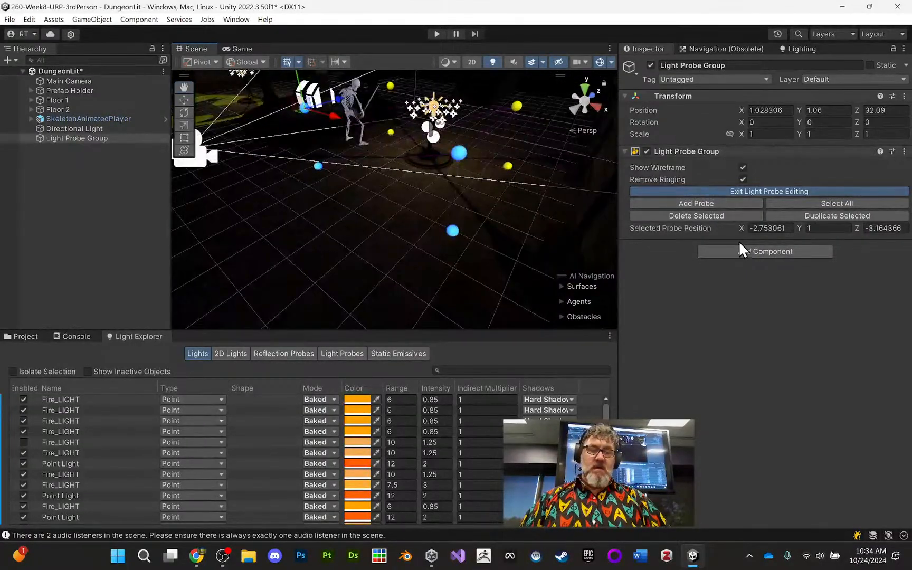
- Finish editing the light probe positions and generate the dungeon scene's lighting with the existing Shadowmask settings
{"action": "left_click", "coordinate": [745, 186]}
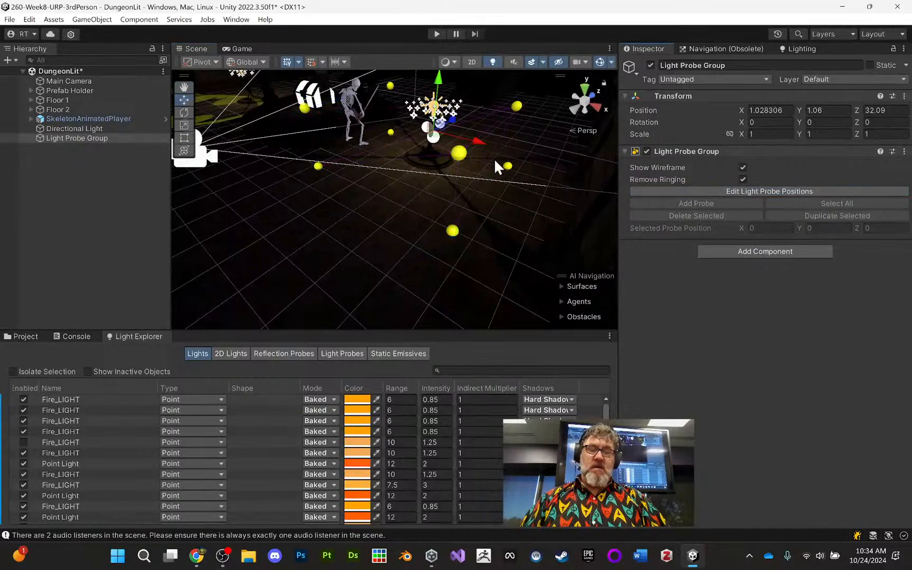
{"action": "left_click_drag", "start_coordinate": [441, 154], "coordinate": [501, 214], "text": "alt"}
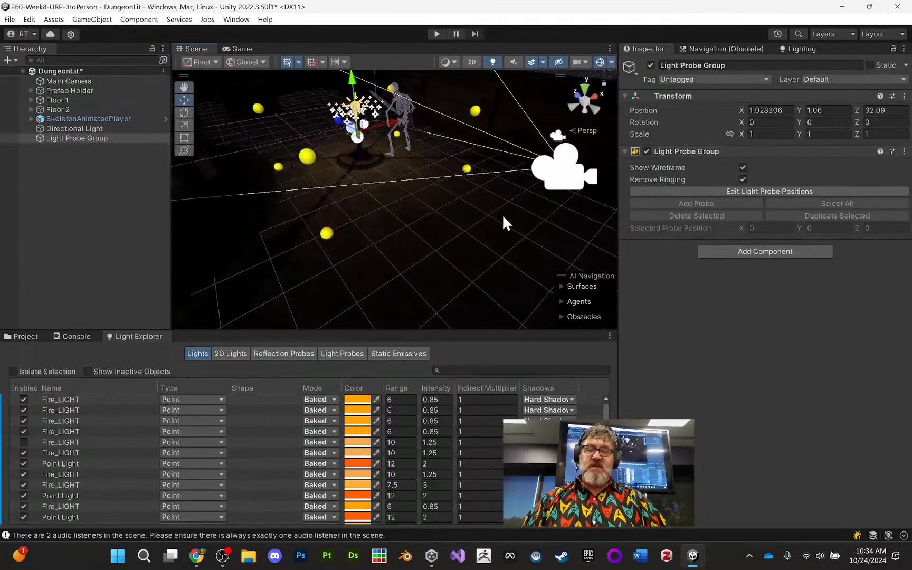
{"action": "left_click", "coordinate": [800, 48]}
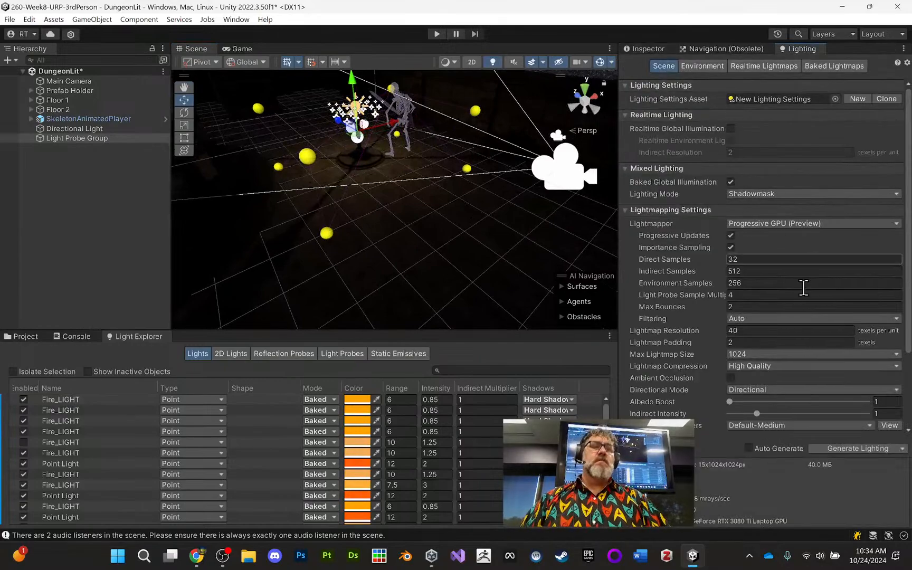
{"action": "left_click", "coordinate": [866, 448]}
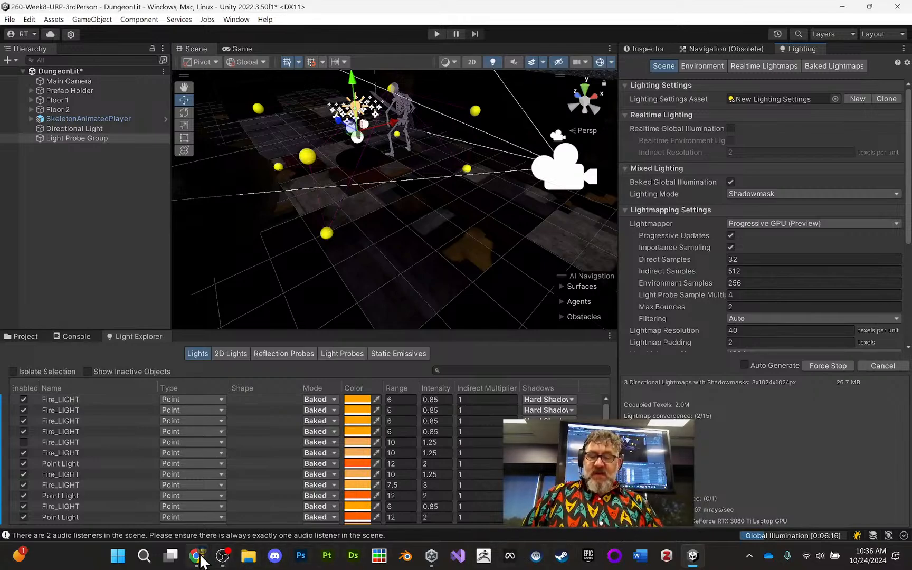
- Switch to Chrome and review the Lit Scenes Rubric's criteria for interior and exterior scenes, light types, the cookie effect and emissive materials
{"action": "left_click", "coordinate": [200, 557]}
{"action": "scroll", "coordinate": [435, 195], "scroll_direction": "up", "scroll_amount": 3}
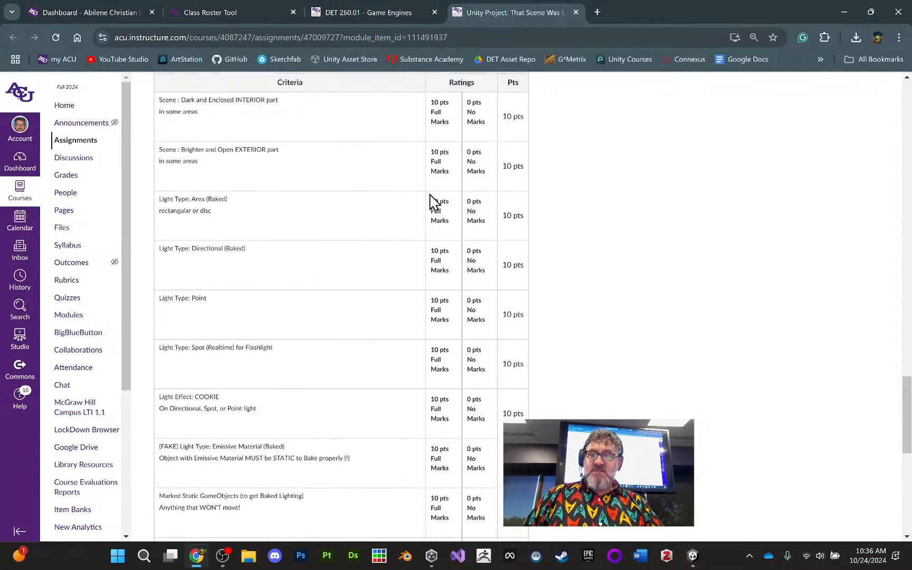
{"action": "scroll", "coordinate": [430, 201], "scroll_direction": "up", "scroll_amount": 3}
{"action": "scroll", "coordinate": [424, 209], "scroll_direction": "down", "scroll_amount": 1}
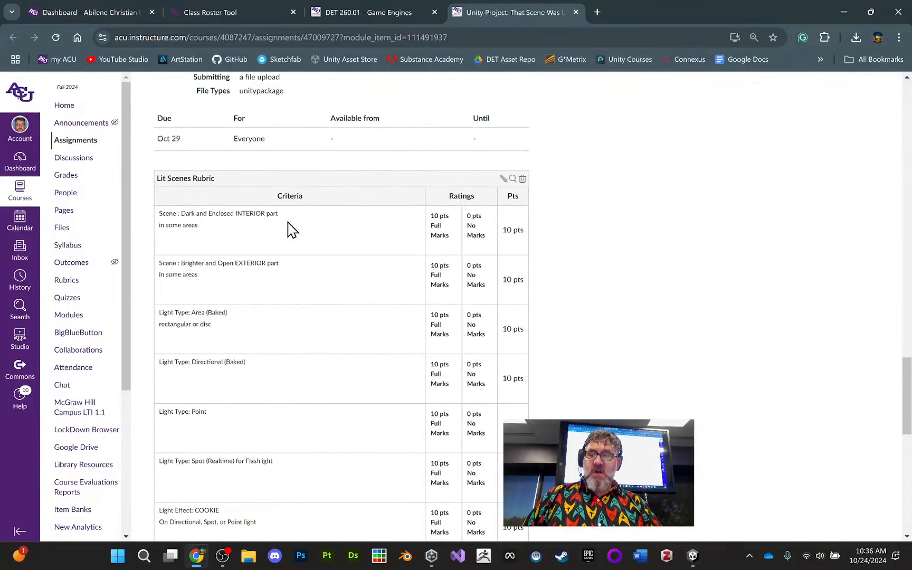
{"action": "scroll", "coordinate": [255, 263], "scroll_direction": "down", "scroll_amount": 2}
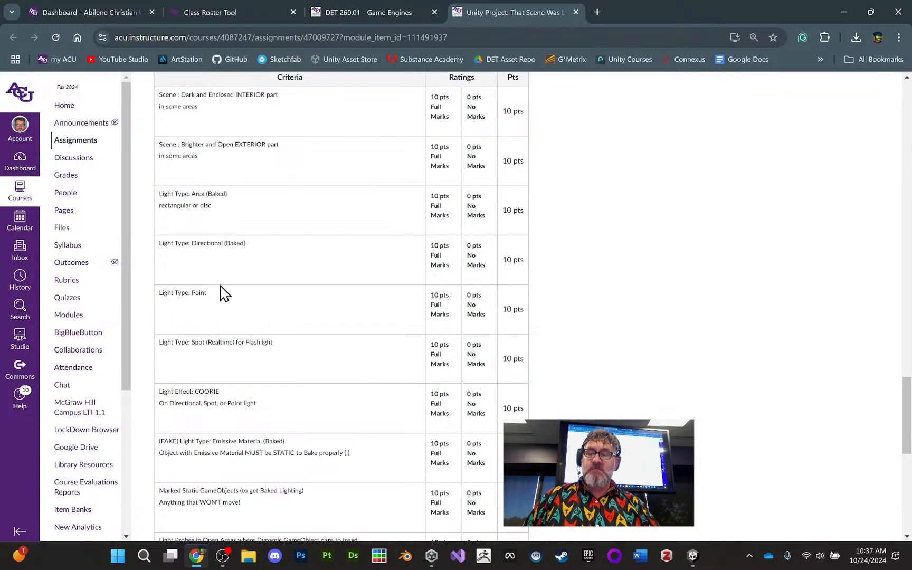
{"action": "scroll", "coordinate": [222, 290], "scroll_direction": "down", "scroll_amount": 3}
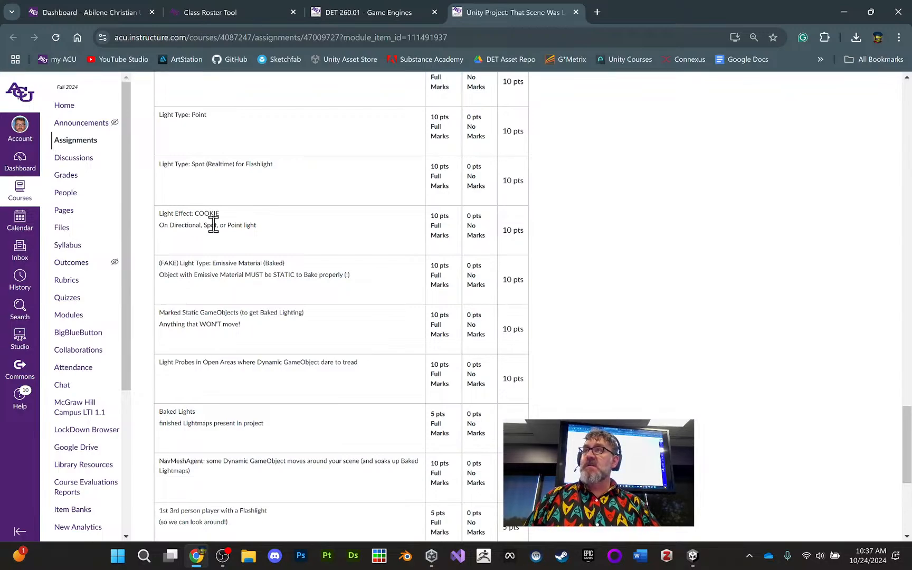
{"action": "scroll", "coordinate": [224, 224], "scroll_direction": "down", "scroll_amount": 1}
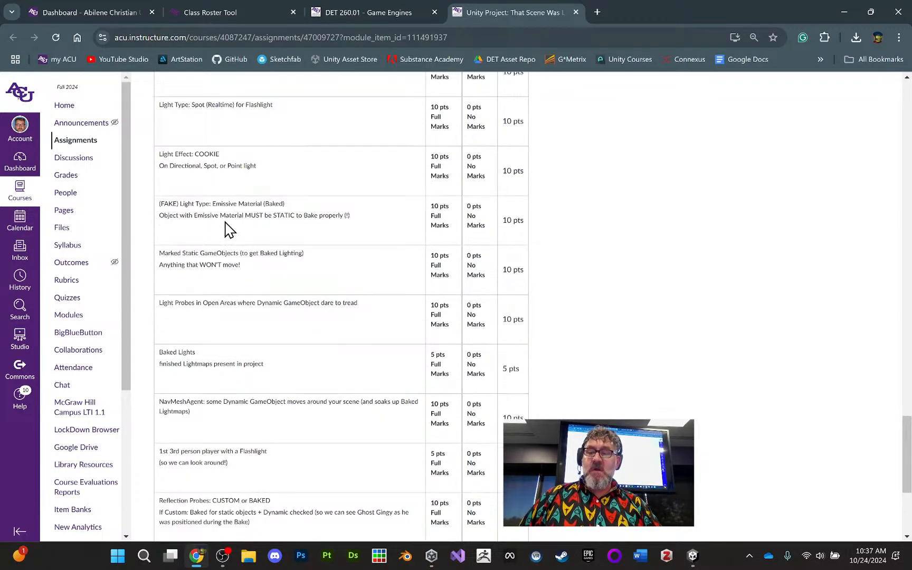
{"action": "scroll", "coordinate": [229, 228], "scroll_direction": "down", "scroll_amount": 1}
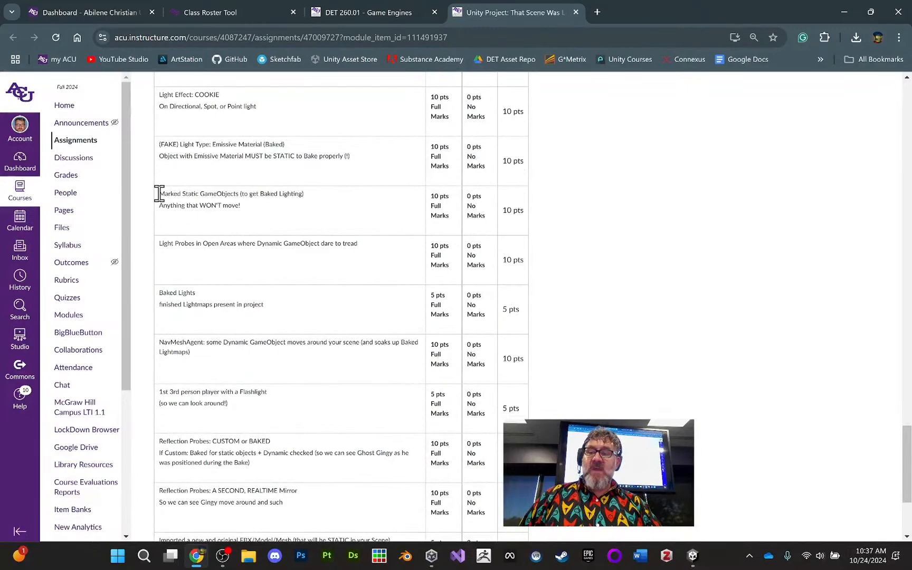
- Review the remaining rubric criteria, from static GameObjects and light probes to reflection probes and Generate Lightmap UVs on an imported mesh
{"action": "left_click_drag", "start_coordinate": [159, 195], "coordinate": [303, 211]}
{"action": "scroll", "coordinate": [305, 209], "scroll_direction": "down", "scroll_amount": 1}
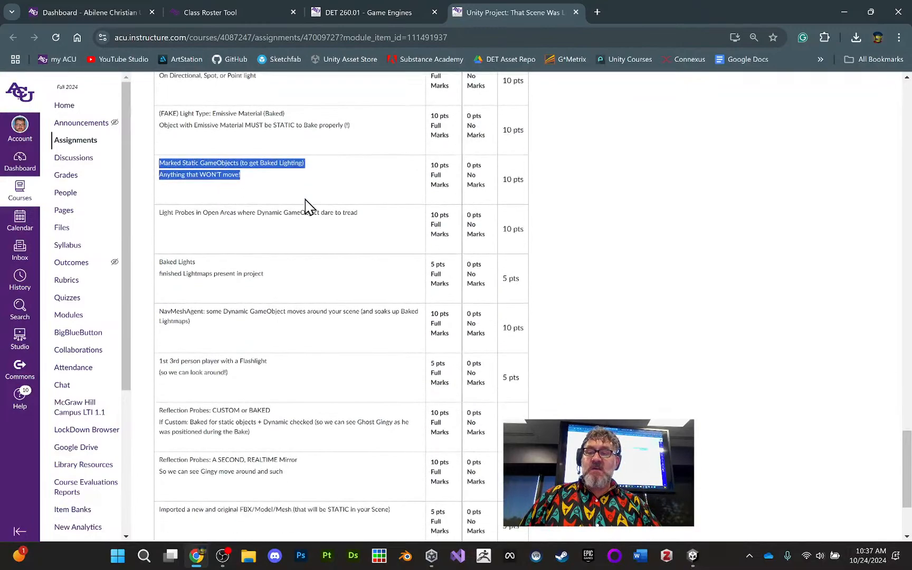
{"action": "left_click_drag", "start_coordinate": [159, 183], "coordinate": [373, 193]}
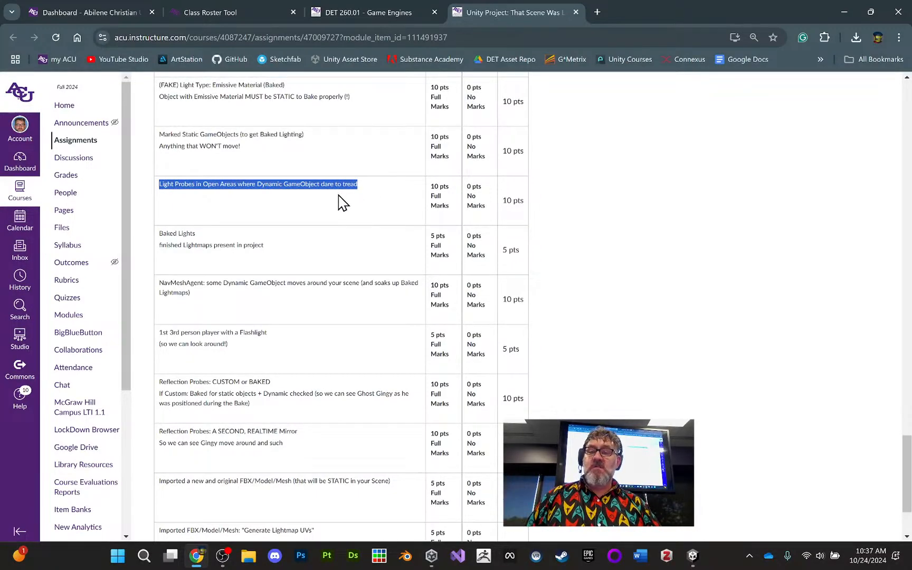
{"action": "scroll", "coordinate": [245, 222], "scroll_direction": "down", "scroll_amount": 2}
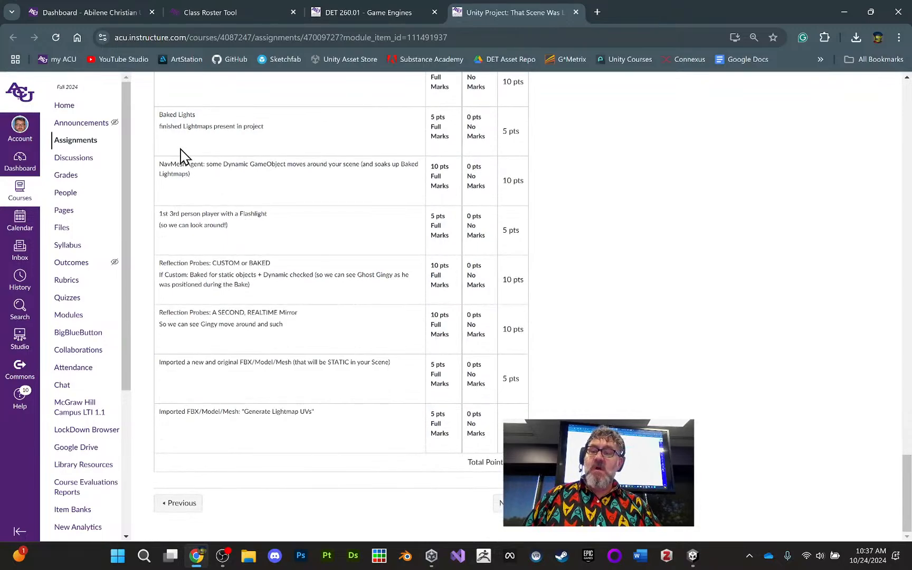
{"action": "left_click_drag", "start_coordinate": [160, 114], "coordinate": [279, 138]}
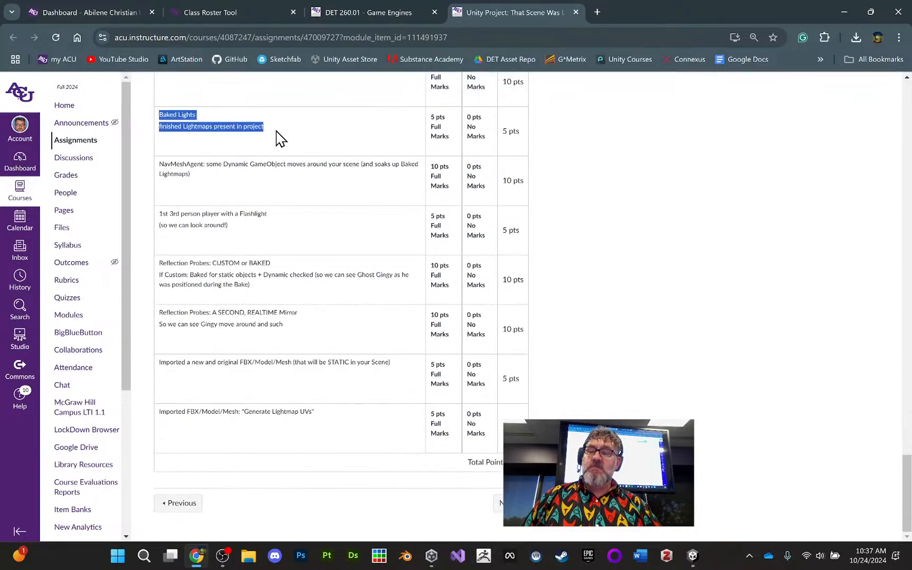
{"action": "left_click_drag", "start_coordinate": [159, 163], "coordinate": [216, 179]}
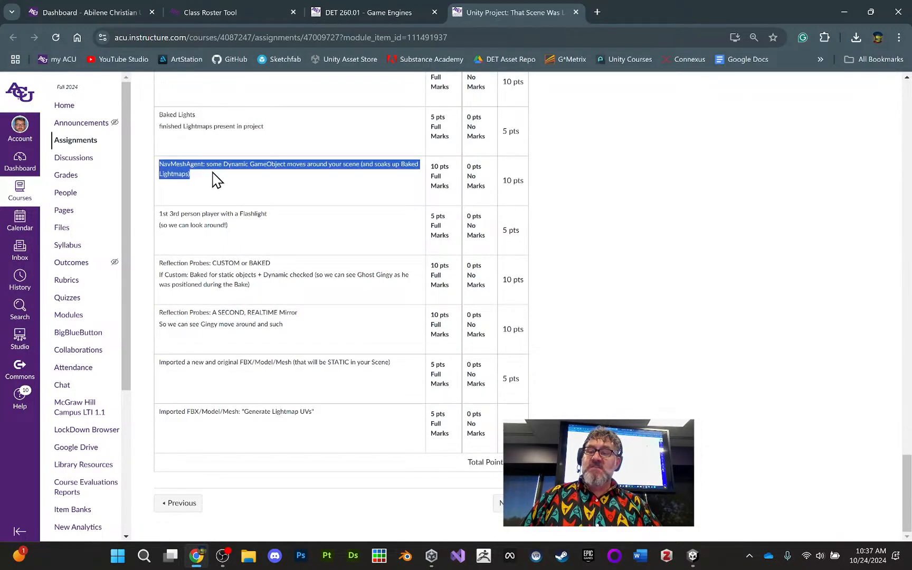
{"action": "left_click", "coordinate": [270, 155]}
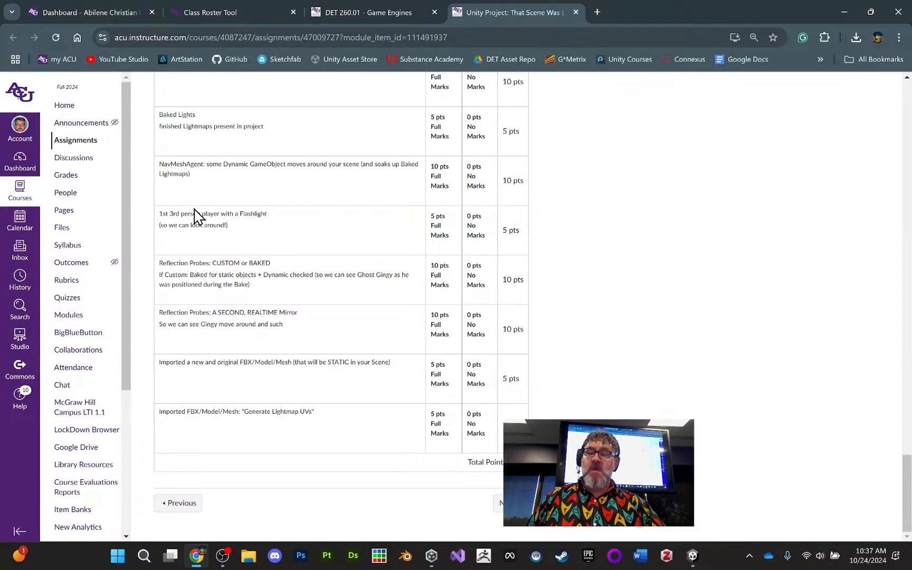
{"action": "left_click_drag", "start_coordinate": [159, 215], "coordinate": [209, 230]}
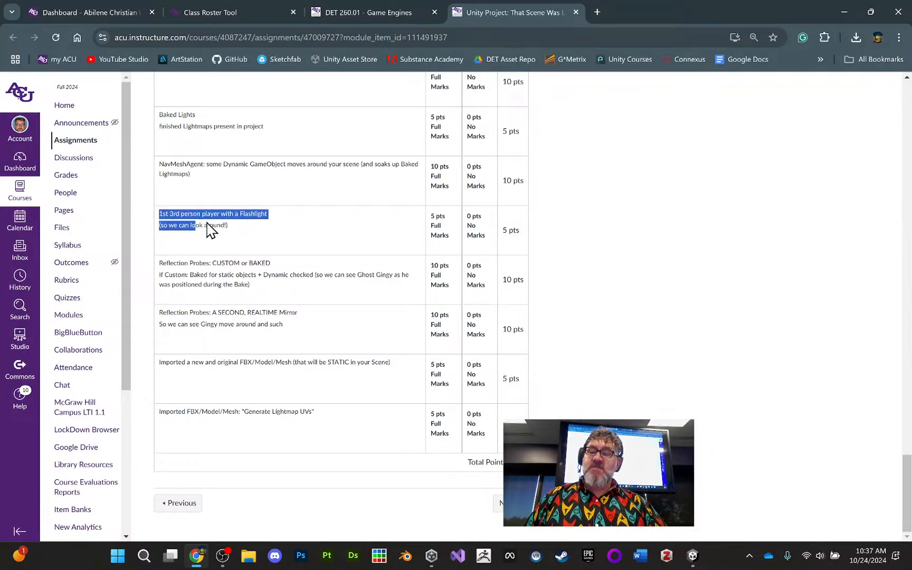
{"action": "left_click", "coordinate": [159, 263]}
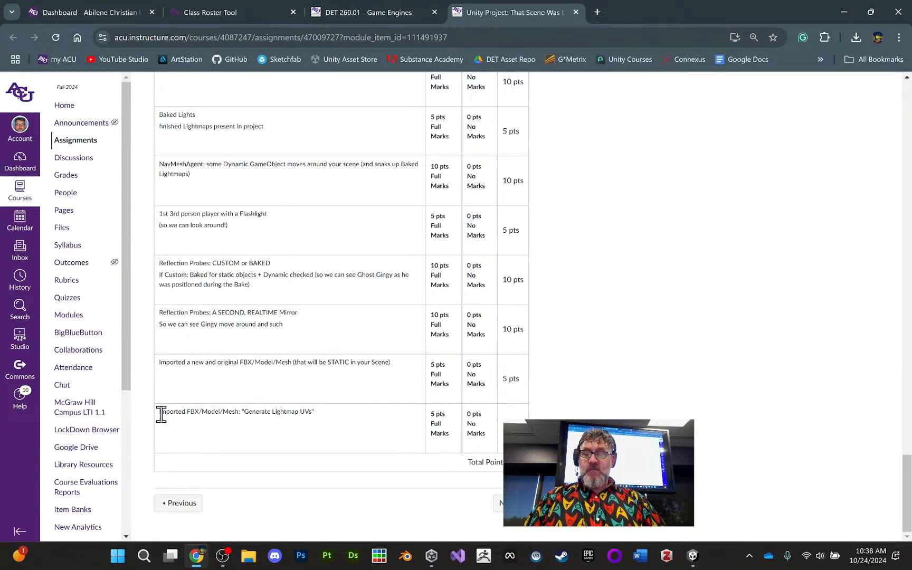
{"action": "left_click_drag", "start_coordinate": [161, 414], "coordinate": [326, 419]}
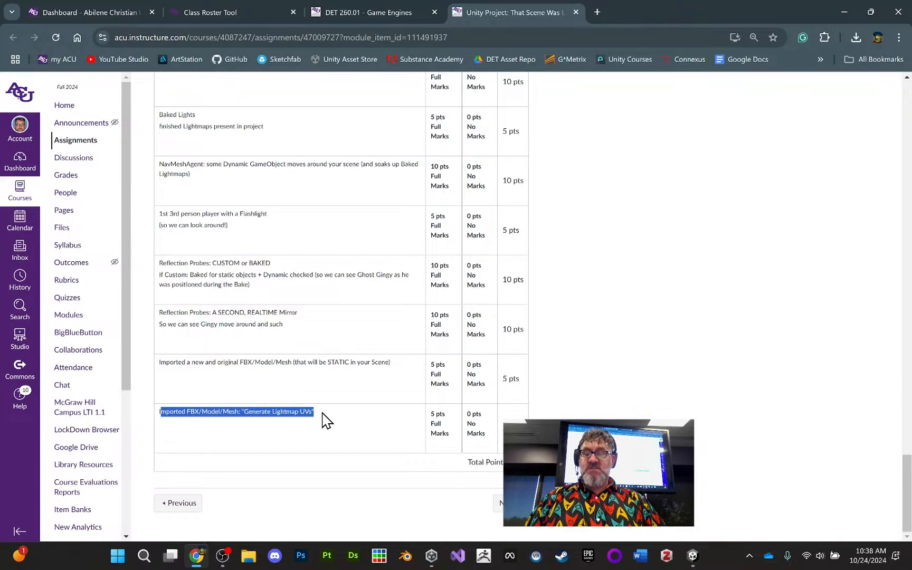
{"action": "left_click", "coordinate": [328, 385]}
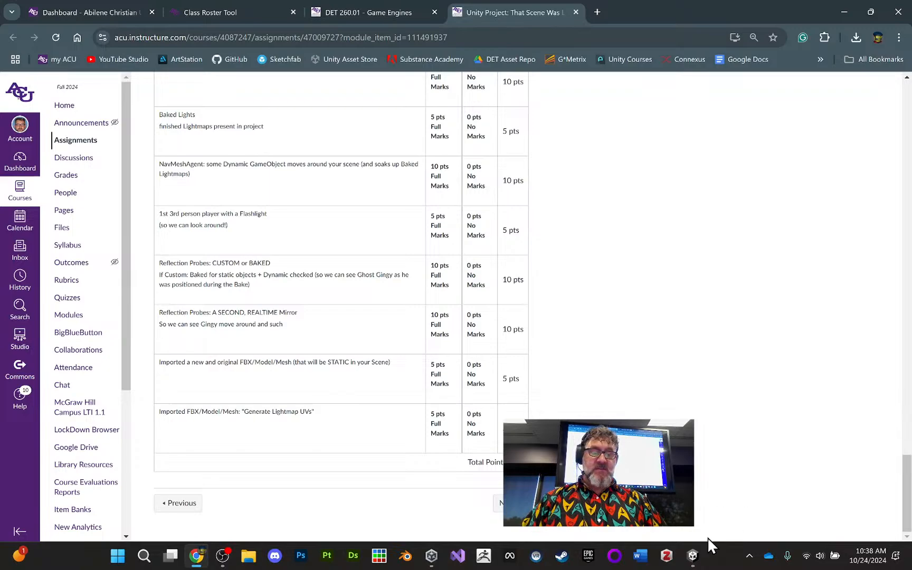
- Show the Unity project's asset folders, then open Documents > Blender in a reduced File Explorer window over Unity
{"action": "left_click", "coordinate": [693, 556]}
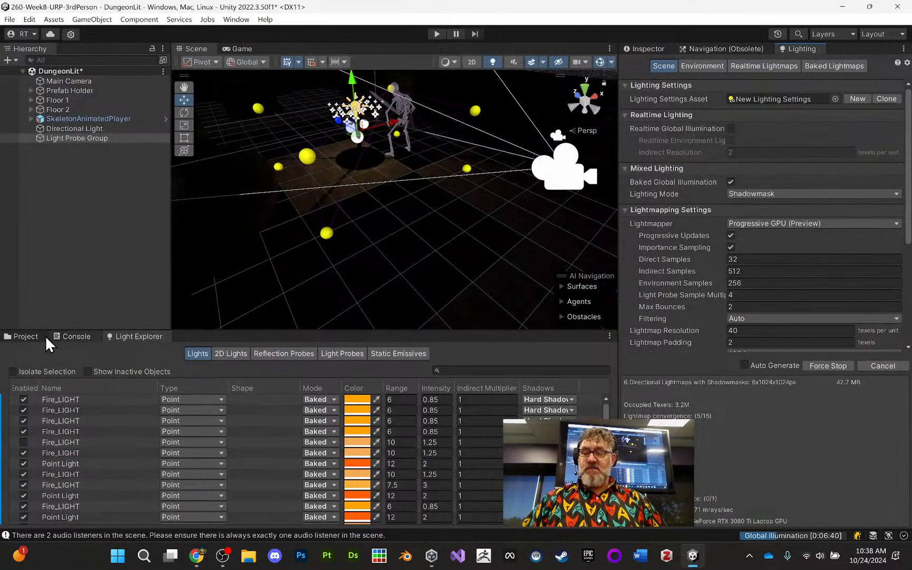
{"action": "left_click", "coordinate": [26, 337]}
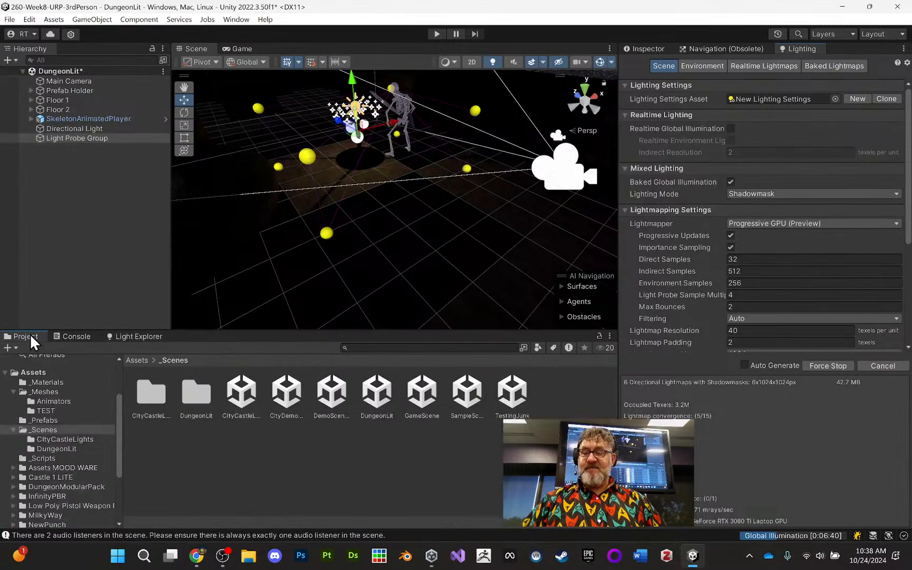
{"action": "left_click", "coordinate": [244, 556]}
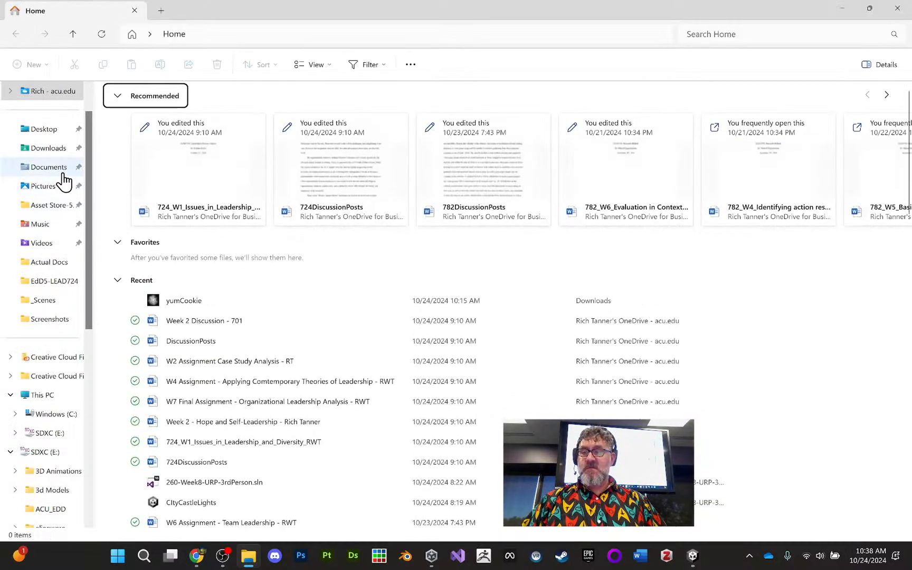
{"action": "left_click", "coordinate": [62, 174]}
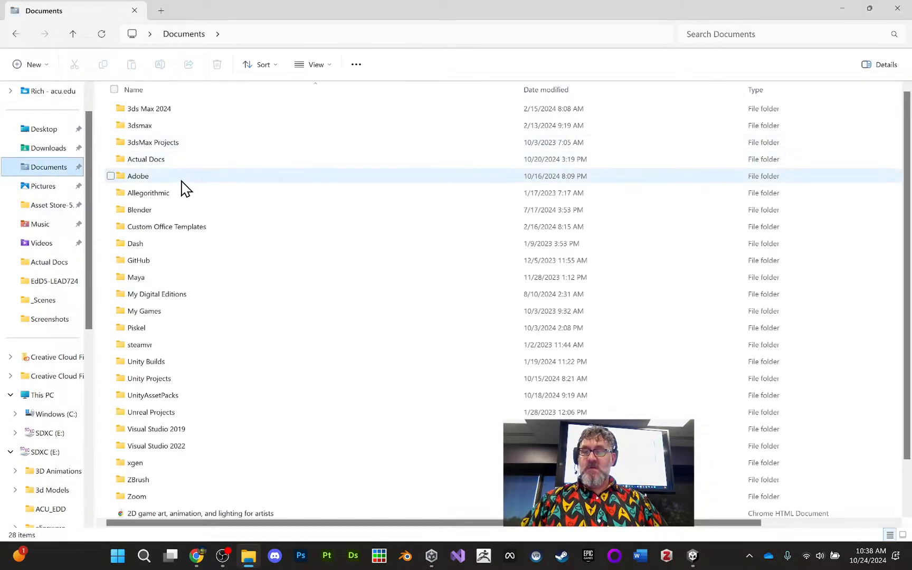
{"action": "double_click", "coordinate": [172, 211]}
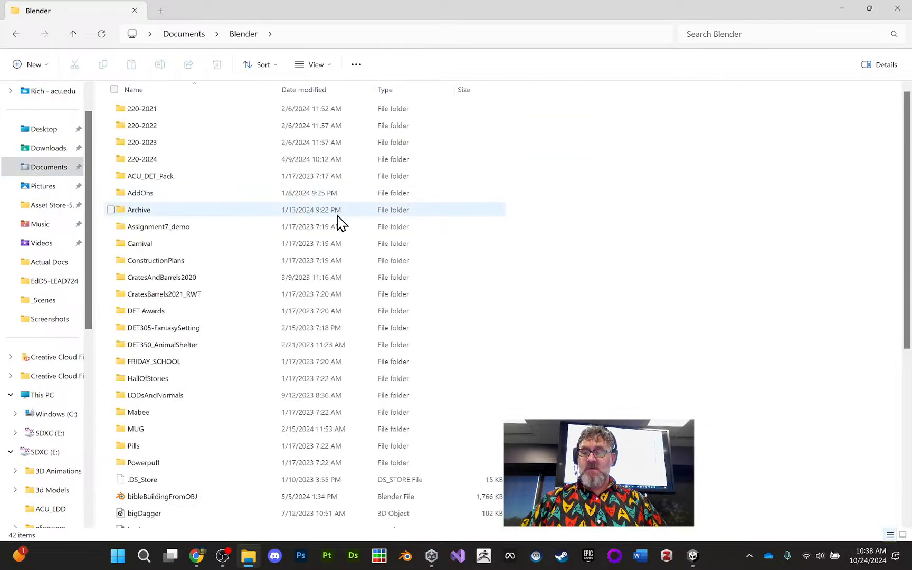
{"action": "scroll", "coordinate": [338, 222], "scroll_direction": "down", "scroll_amount": 5}
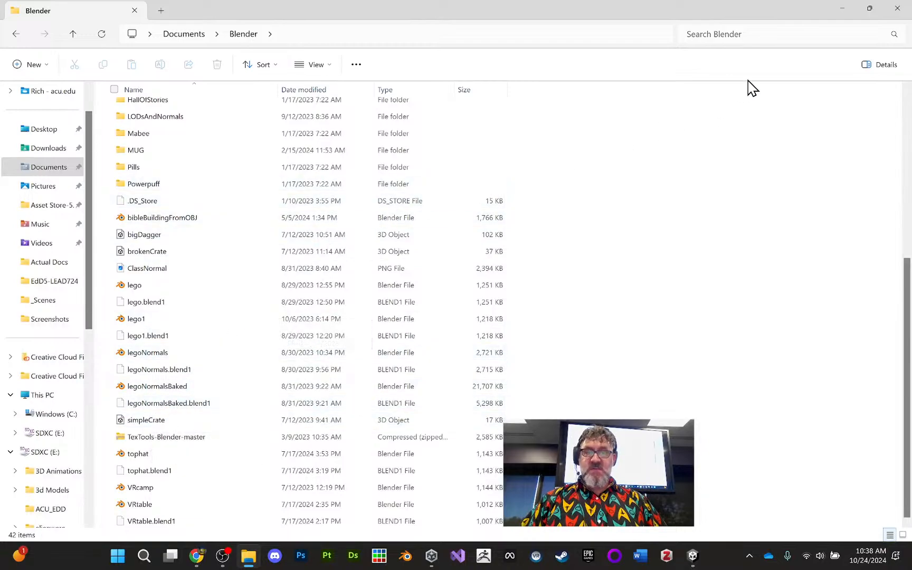
{"action": "left_click", "coordinate": [869, 8]}
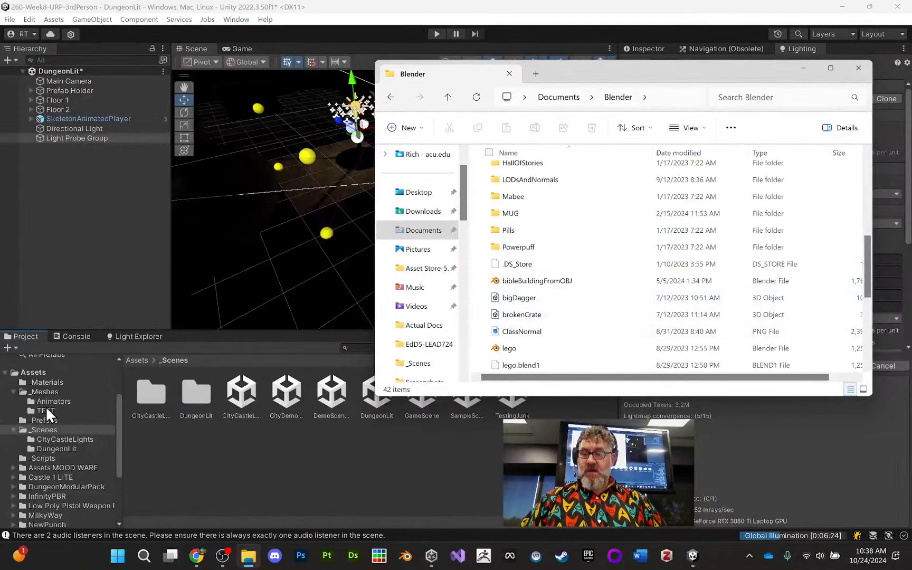
- Import the brokenCrate 3D object from the Blender folder into the project's _Meshes folder and open that folder
{"action": "left_click", "coordinate": [53, 380]}
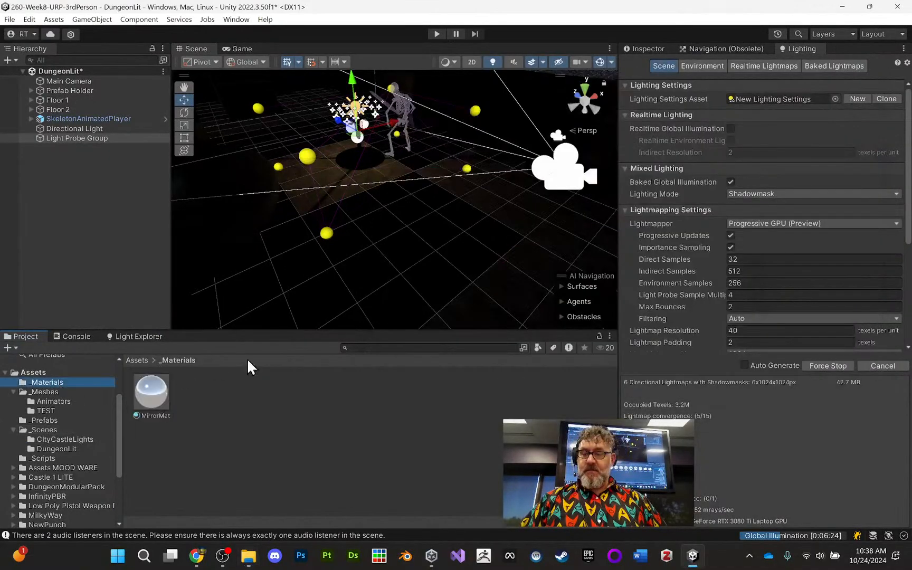
{"action": "left_click", "coordinate": [249, 559]}
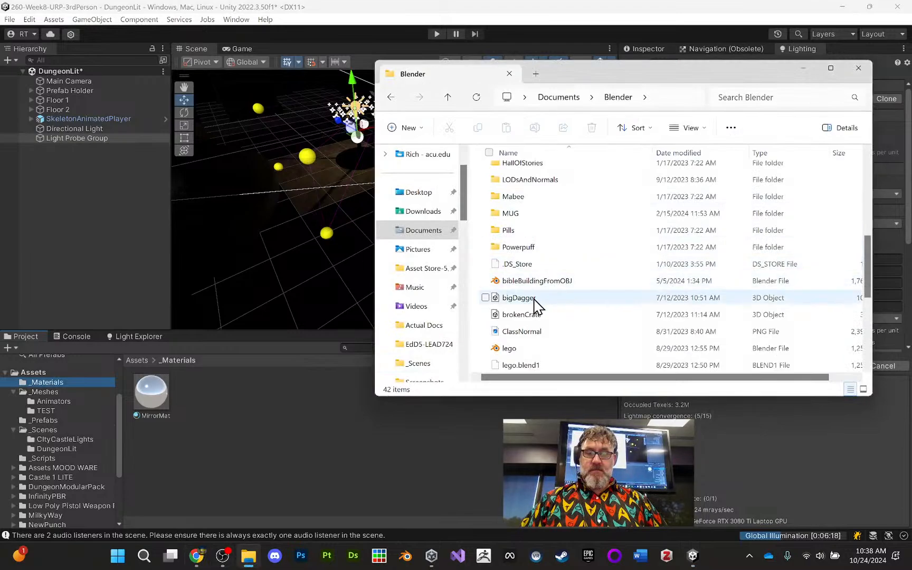
{"action": "left_click_drag", "start_coordinate": [531, 318], "coordinate": [58, 389]}
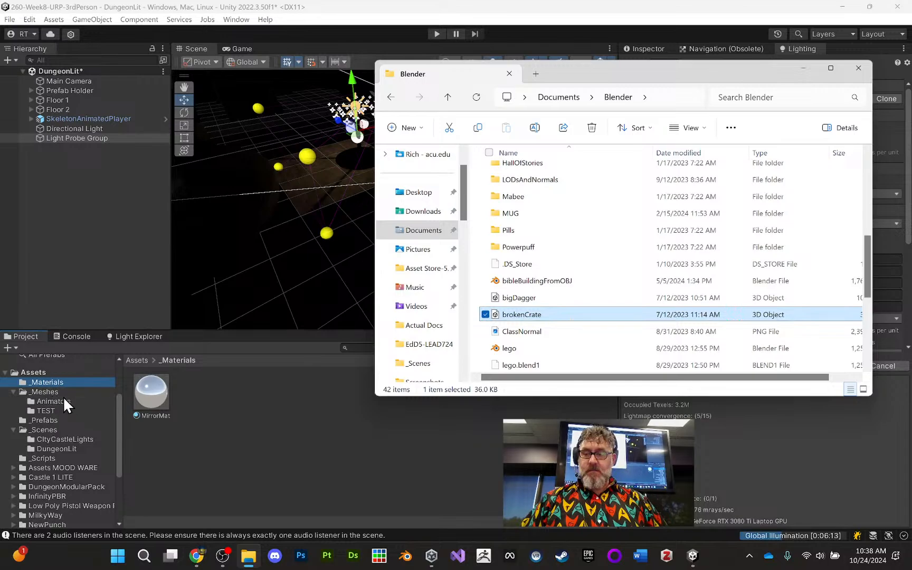
{"action": "left_click", "coordinate": [55, 390]}
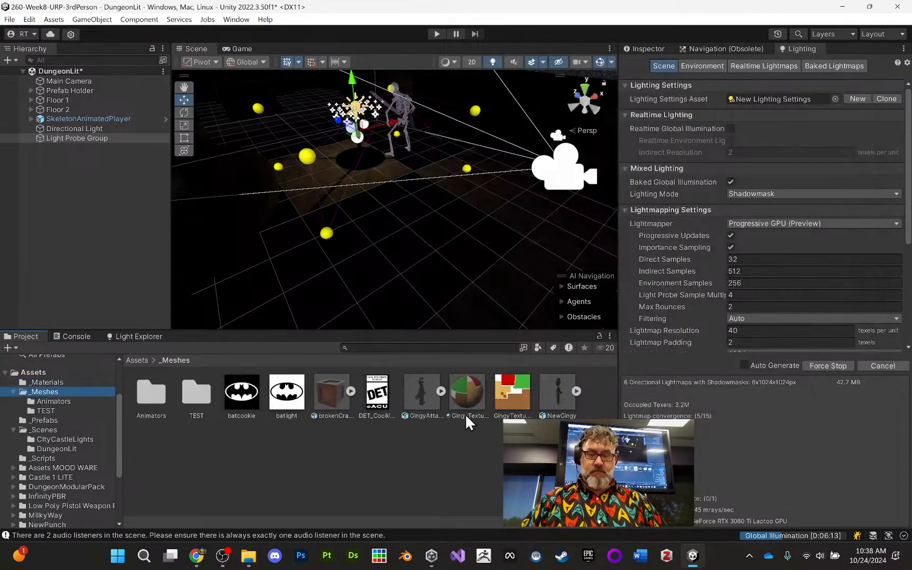
- Select the imported brokenCrate model and examine the meshes and materials it contains
{"action": "left_click", "coordinate": [333, 394]}
{"action": "left_click", "coordinate": [347, 392]}
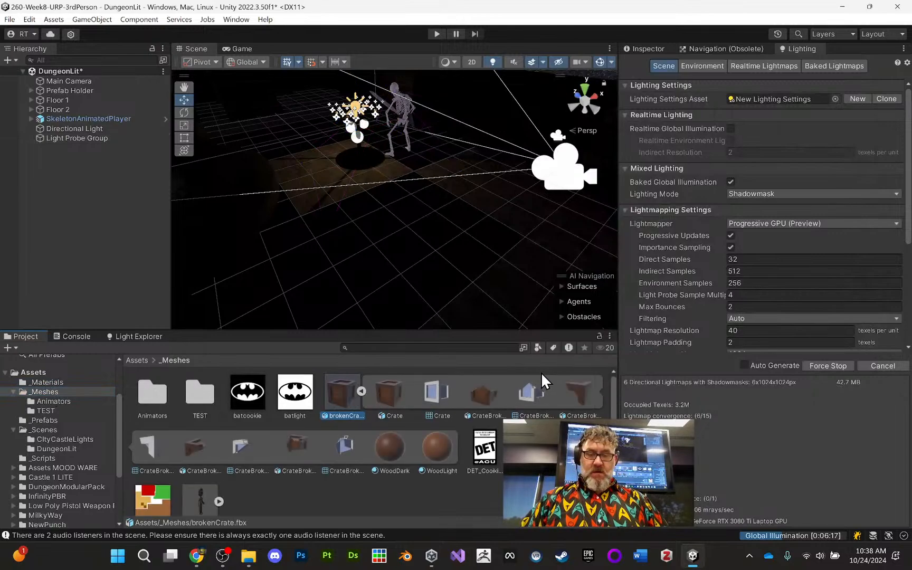
{"action": "left_click", "coordinate": [359, 390]}
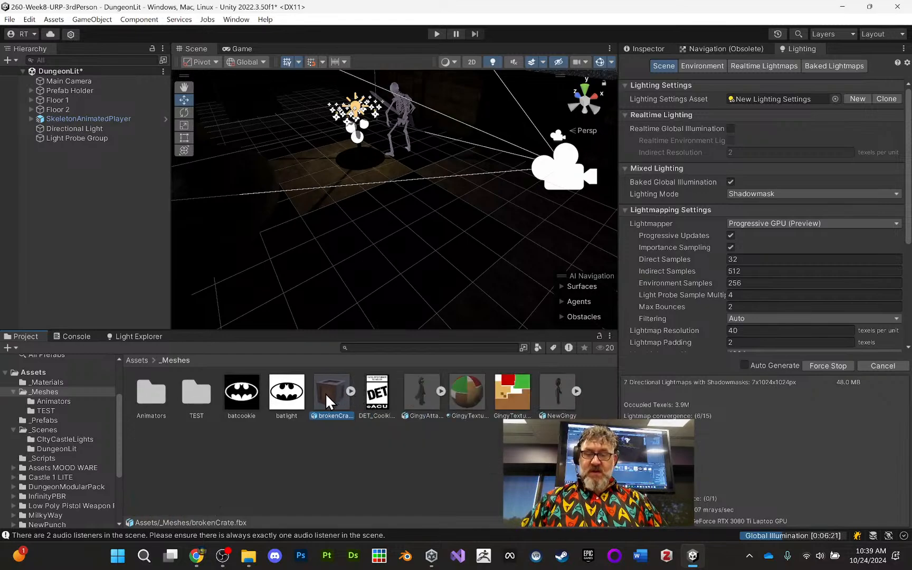
{"action": "left_click", "coordinate": [349, 391]}
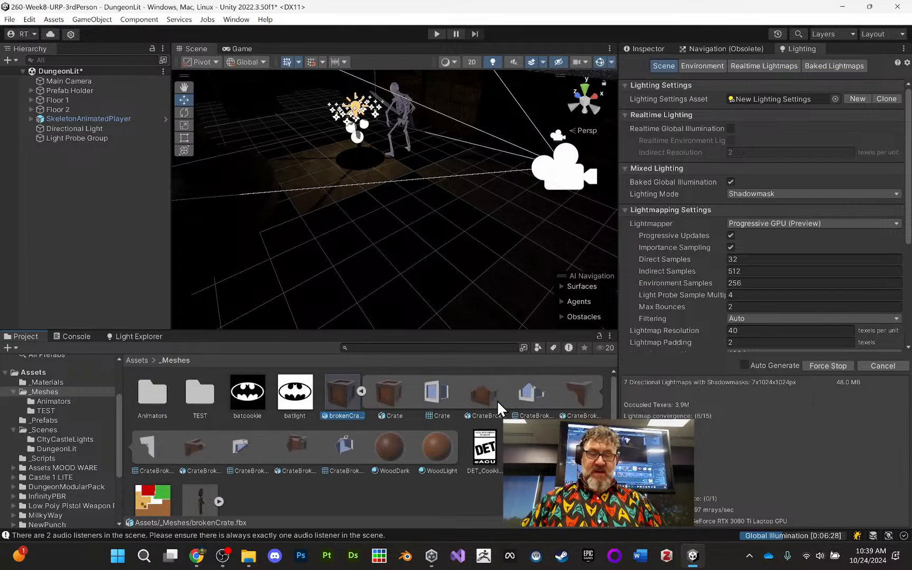
{"action": "left_click", "coordinate": [362, 391]}
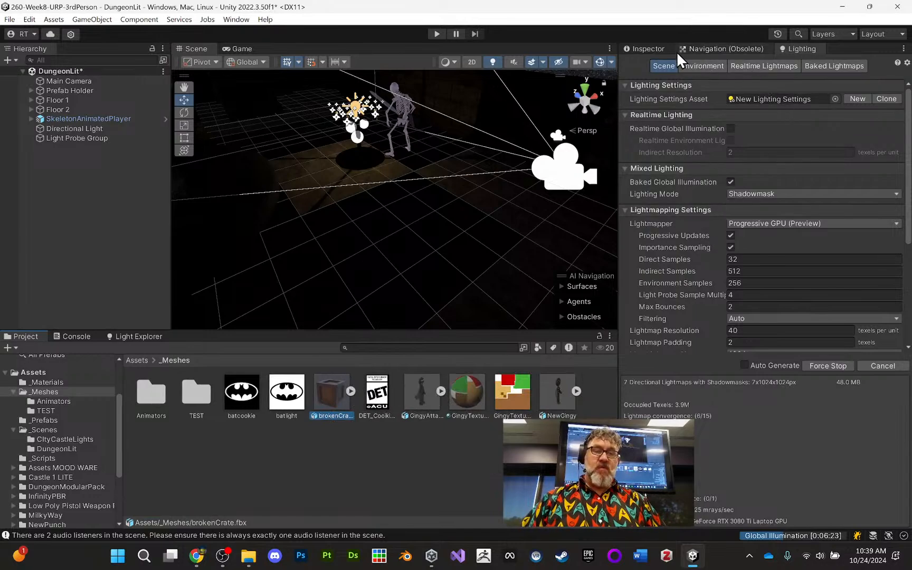
- Enable Generate Lightmap UVs in the brokenCrate model's import settings and apply the change
{"action": "left_click", "coordinate": [655, 45]}
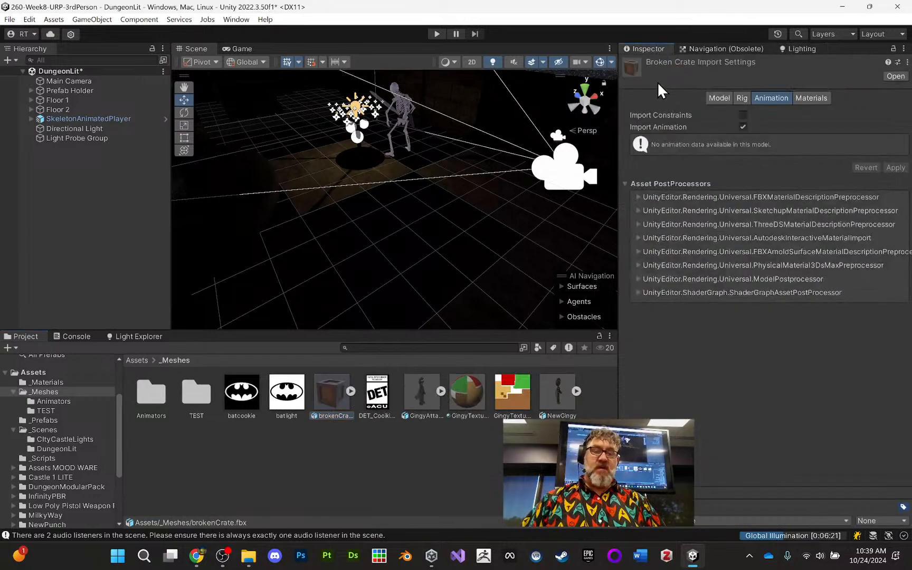
{"action": "left_click", "coordinate": [718, 93]}
{"action": "scroll", "coordinate": [789, 159], "scroll_direction": "down", "scroll_amount": 5}
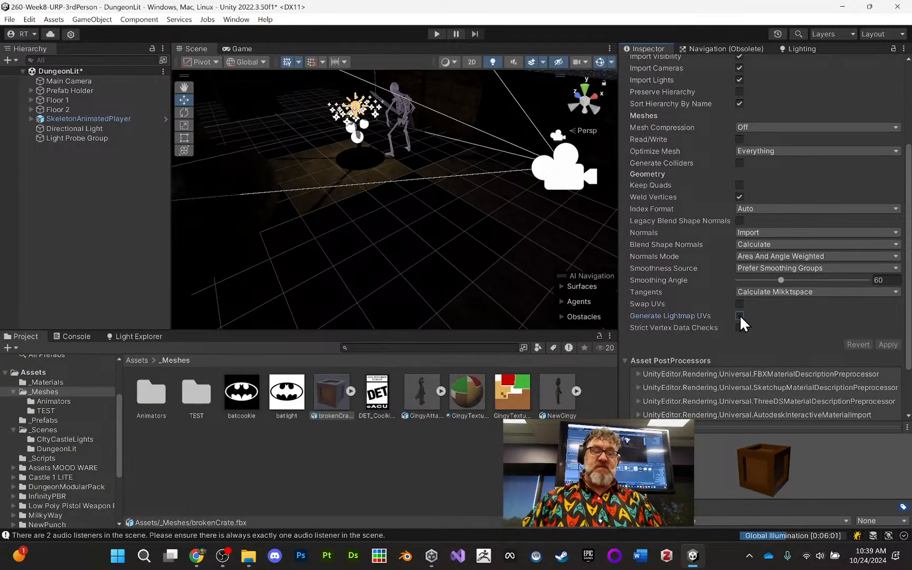
{"action": "left_click", "coordinate": [739, 315]}
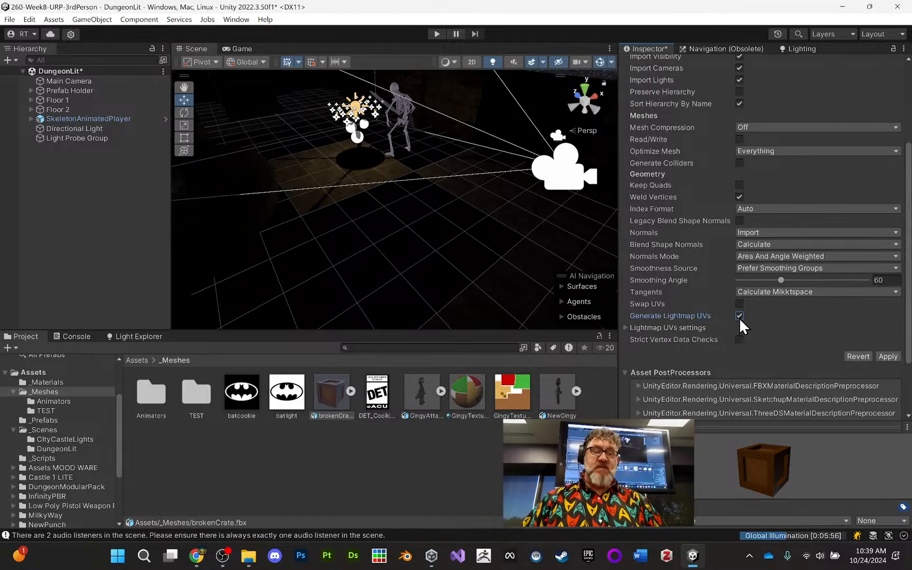
{"action": "left_click", "coordinate": [626, 328]}
{"action": "scroll", "coordinate": [689, 362], "scroll_direction": "down", "scroll_amount": 3}
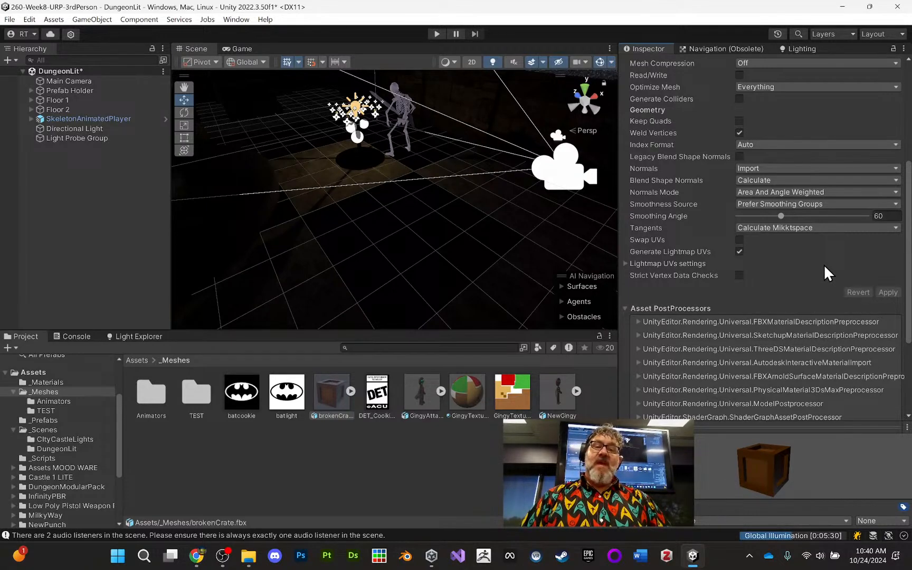
- Extract the brokenCrate model's embedded WoodDark and WoodLight materials into the _Meshes folder
{"action": "scroll", "coordinate": [825, 264], "scroll_direction": "up", "scroll_amount": 3}
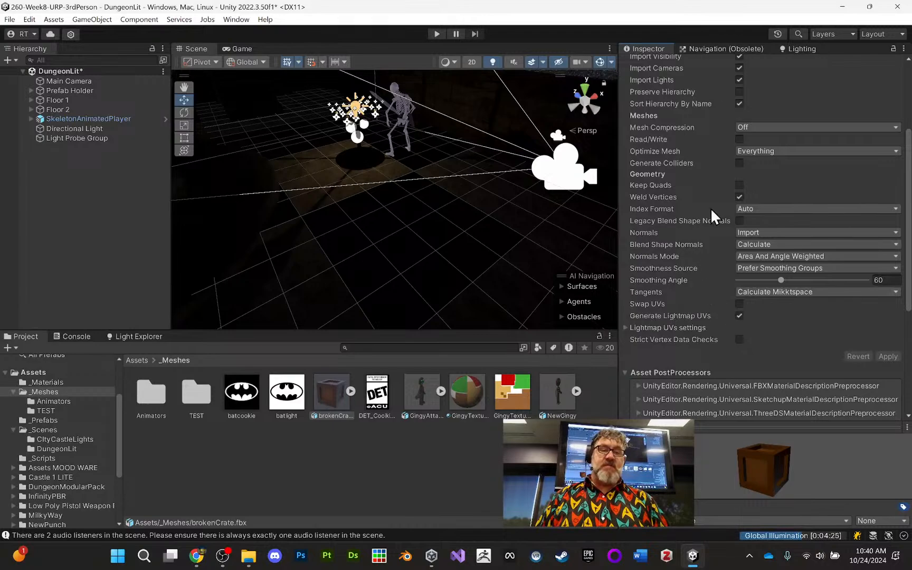
{"action": "scroll", "coordinate": [718, 110], "scroll_direction": "up", "scroll_amount": 5}
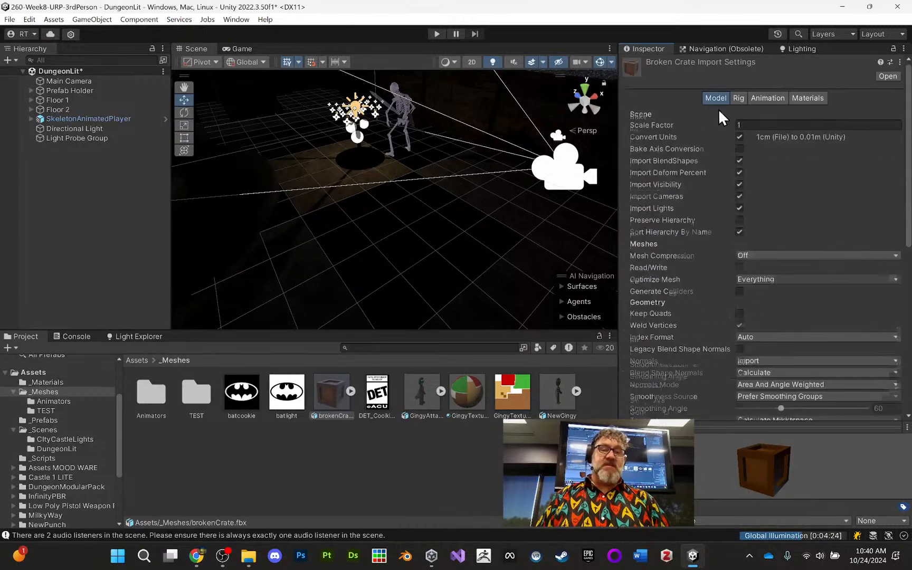
{"action": "left_click", "coordinate": [804, 98]}
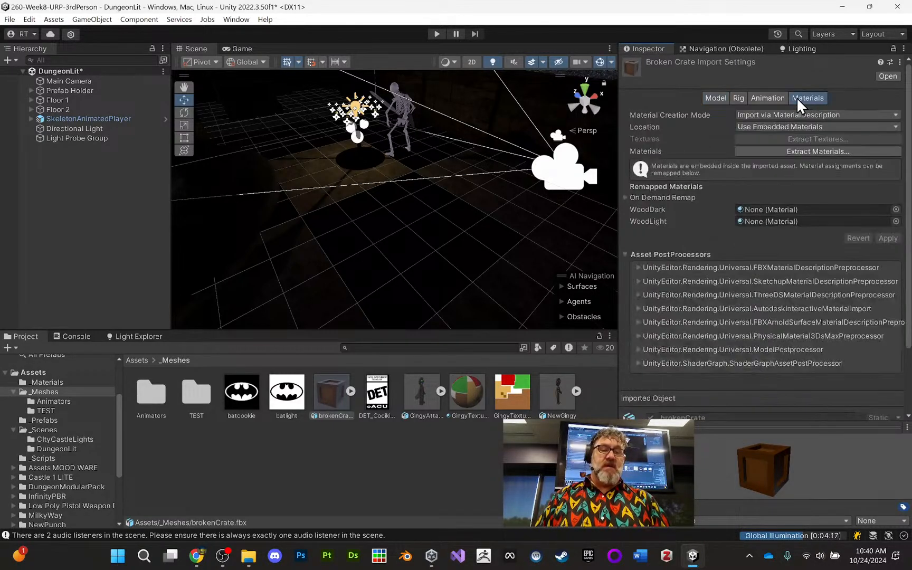
{"action": "left_click", "coordinate": [820, 151]}
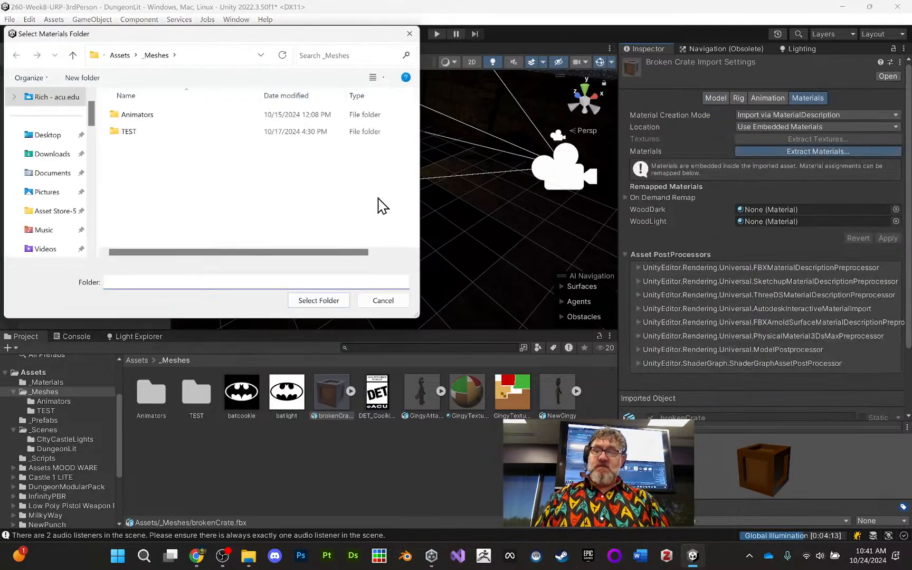
{"action": "left_click", "coordinate": [338, 302]}
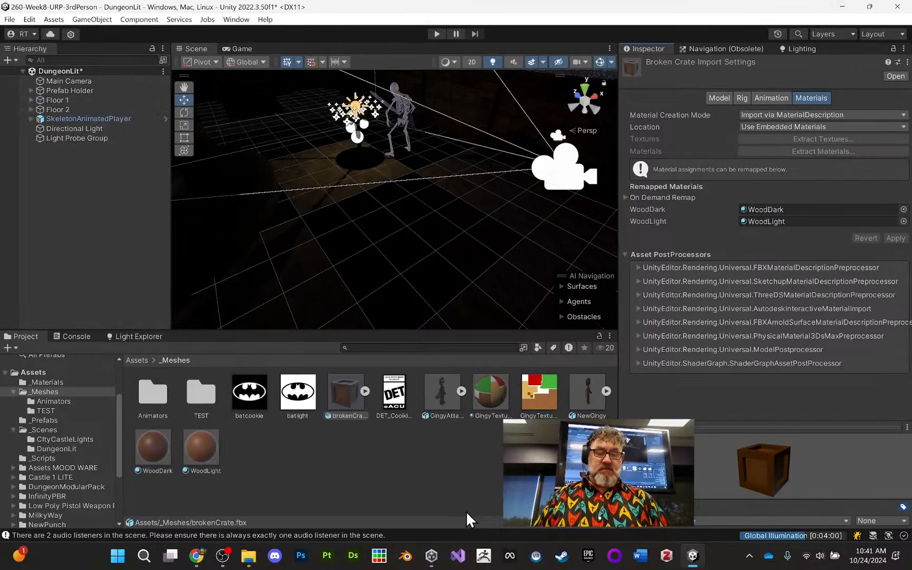
- Review the "Unity Project: That Scene Was LIT" assignment page and its Lit Scenes Rubric in Chrome, and return to Unity
{"action": "left_click", "coordinate": [227, 526]}
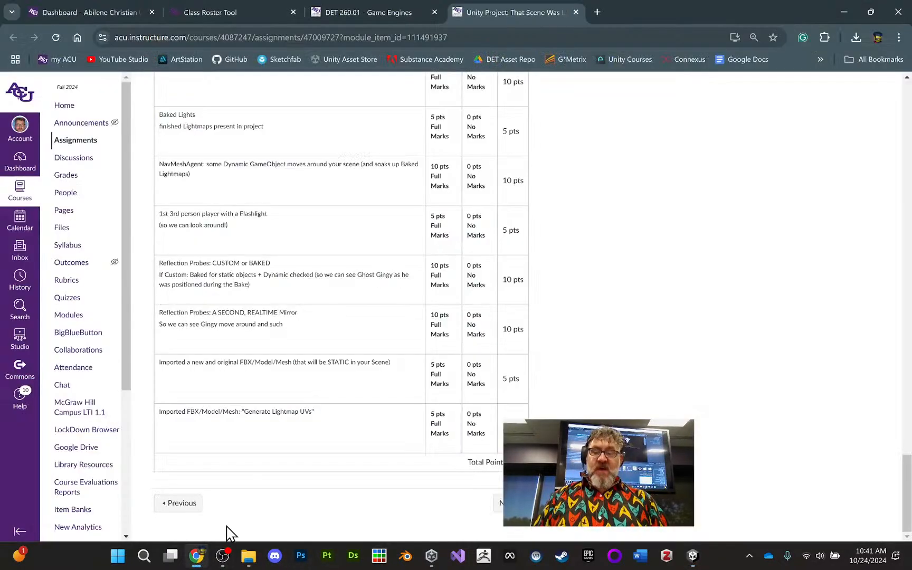
{"action": "scroll", "coordinate": [417, 403], "scroll_direction": "up", "scroll_amount": 15}
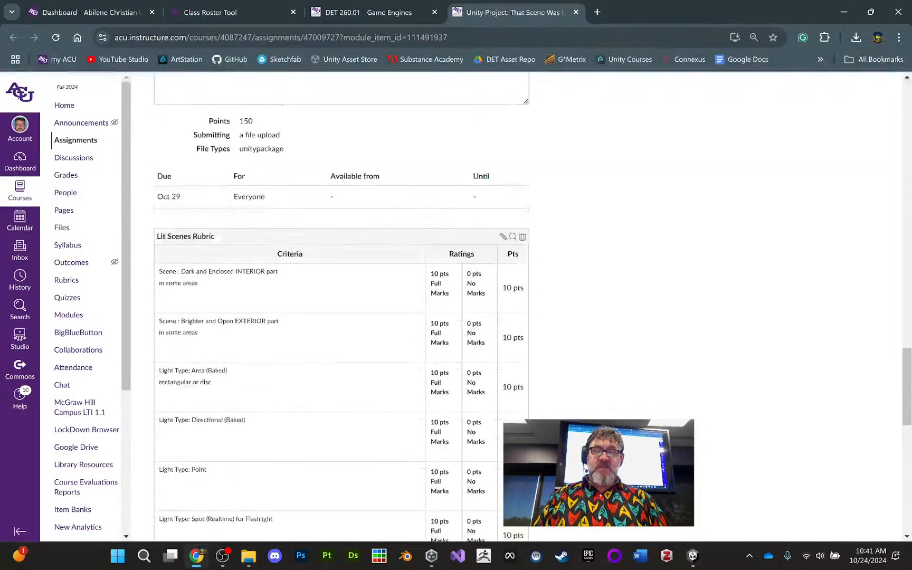
{"action": "scroll", "coordinate": [322, 241], "scroll_direction": "up", "scroll_amount": 15}
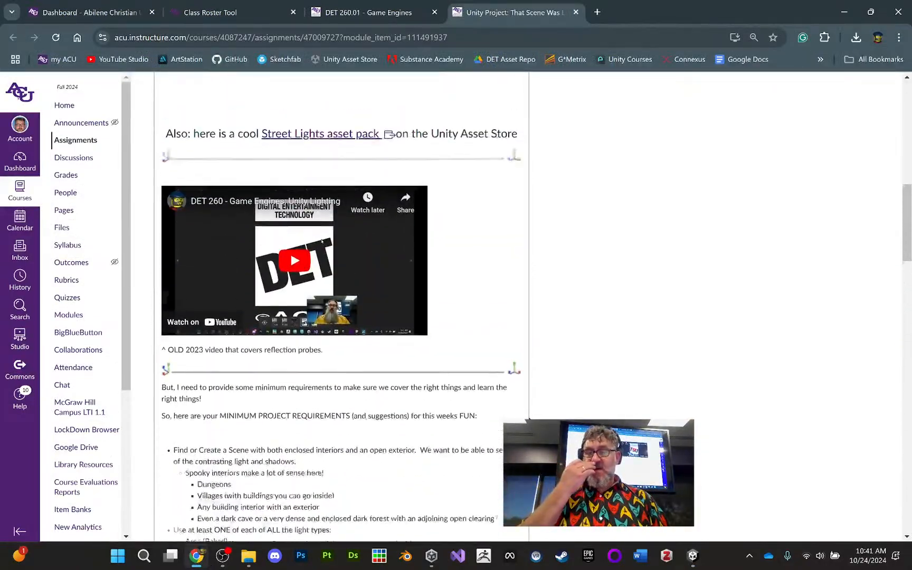
{"action": "scroll", "coordinate": [532, 414], "scroll_direction": "up", "scroll_amount": 9}
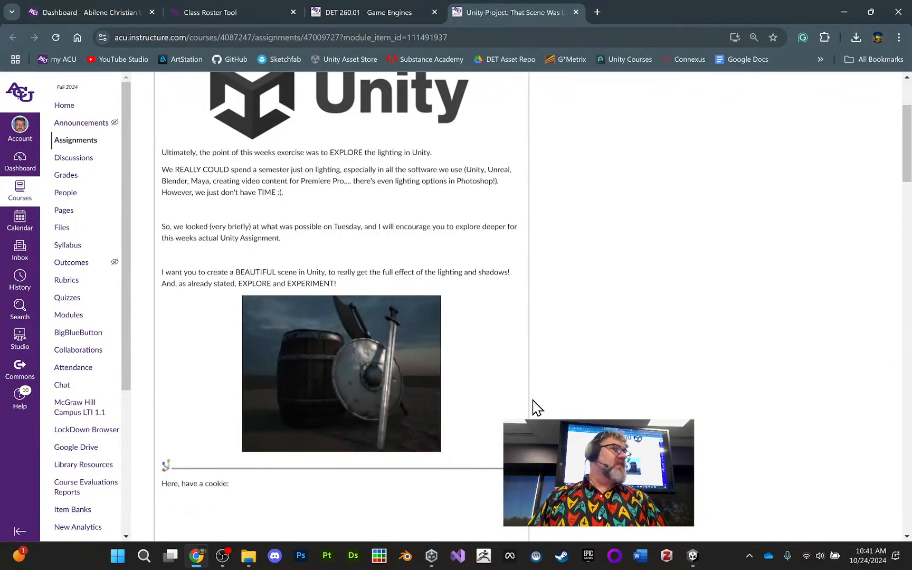
{"action": "scroll", "coordinate": [533, 407], "scroll_direction": "up", "scroll_amount": 2}
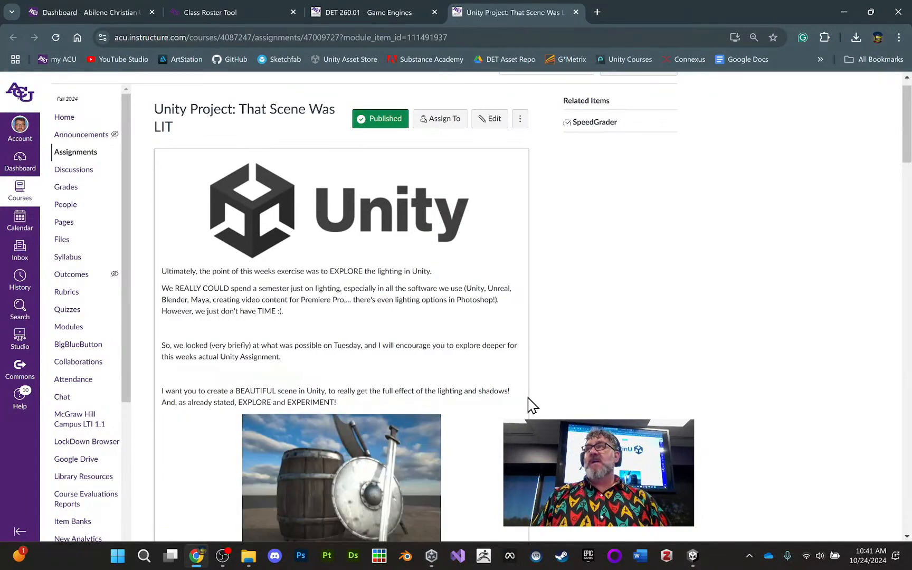
{"action": "scroll", "coordinate": [500, 400], "scroll_direction": "down", "scroll_amount": 10}
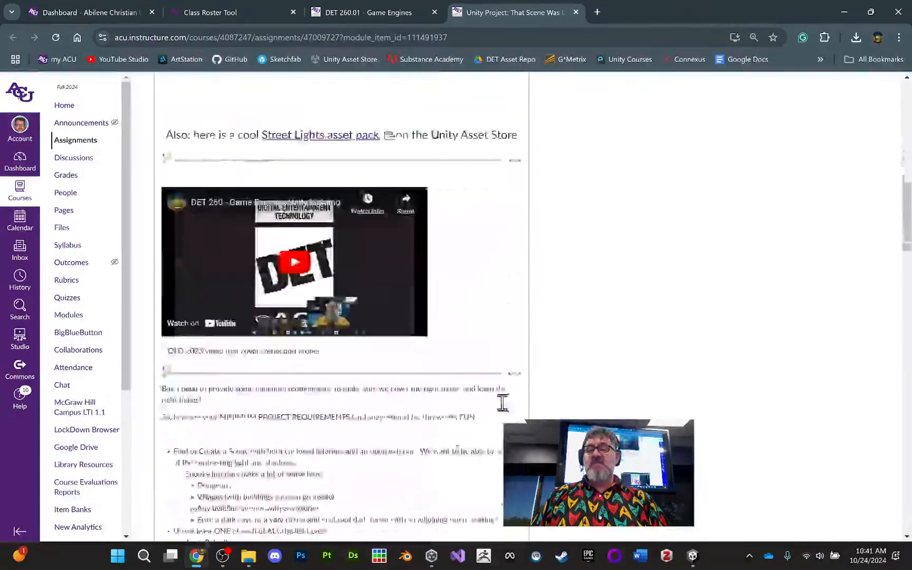
{"action": "scroll", "coordinate": [502, 403], "scroll_direction": "down", "scroll_amount": 20}
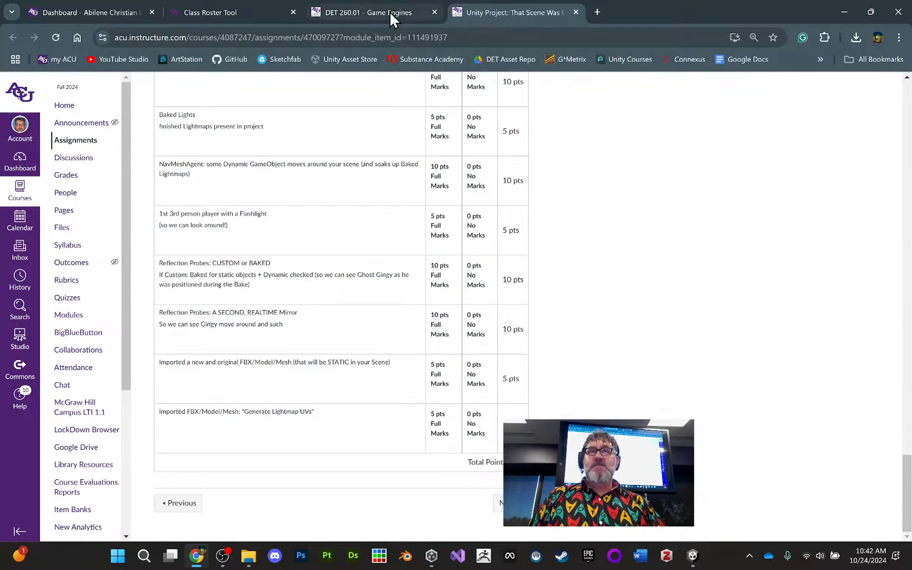
{"action": "mouse_move", "coordinate": [390, 12]}
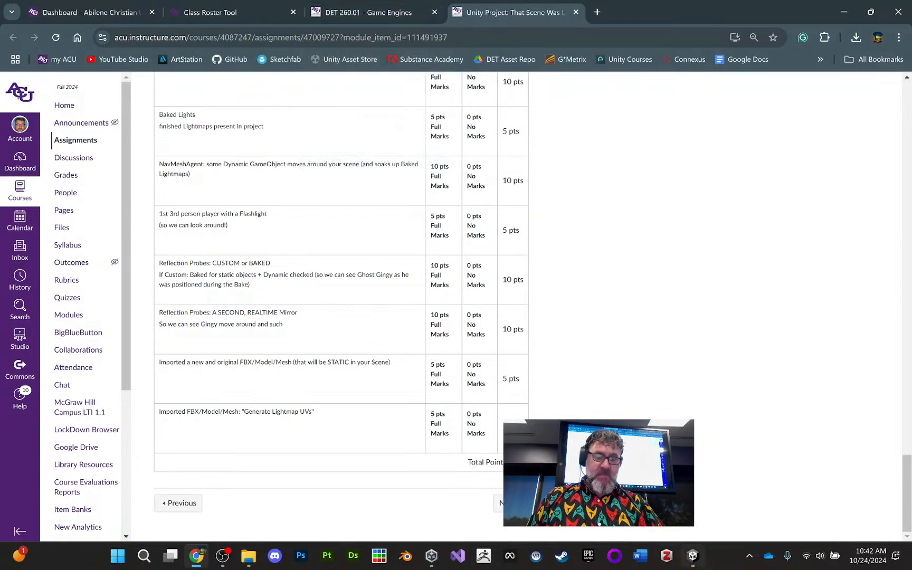
{"action": "left_click", "coordinate": [690, 562]}
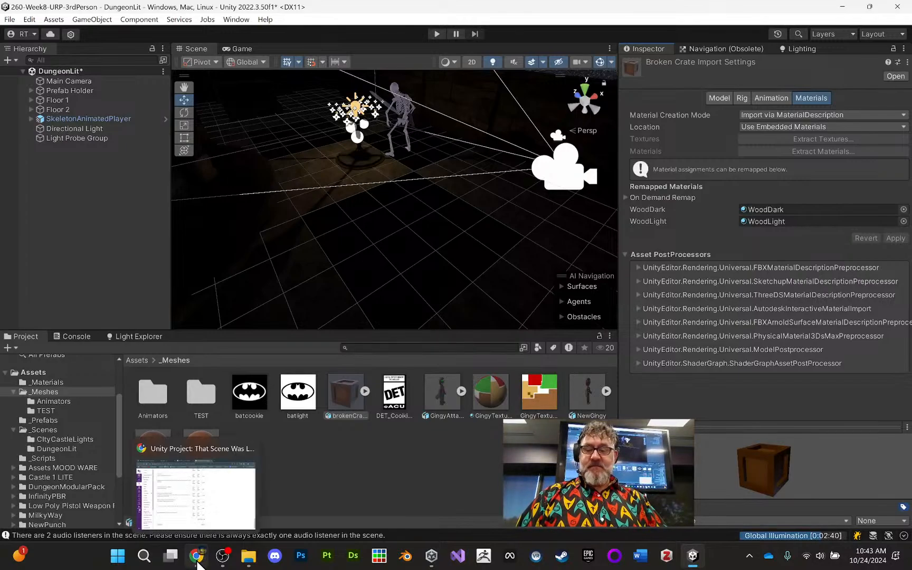
- View the course page "Unity: Reflection Probes for Mirrors and Windows" in Chrome, recheck the assignment rubric, and return to Unity
{"action": "left_click", "coordinate": [194, 496]}
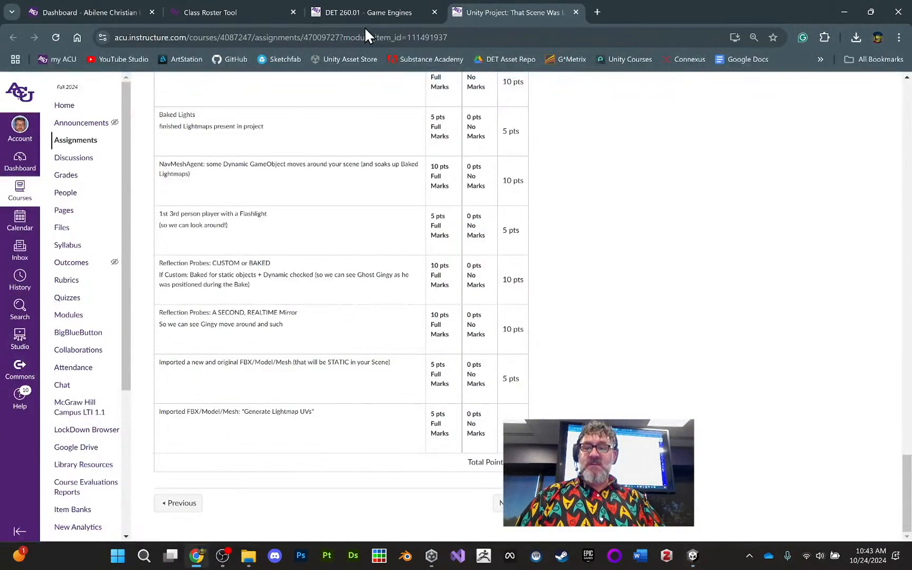
{"action": "left_click", "coordinate": [371, 8]}
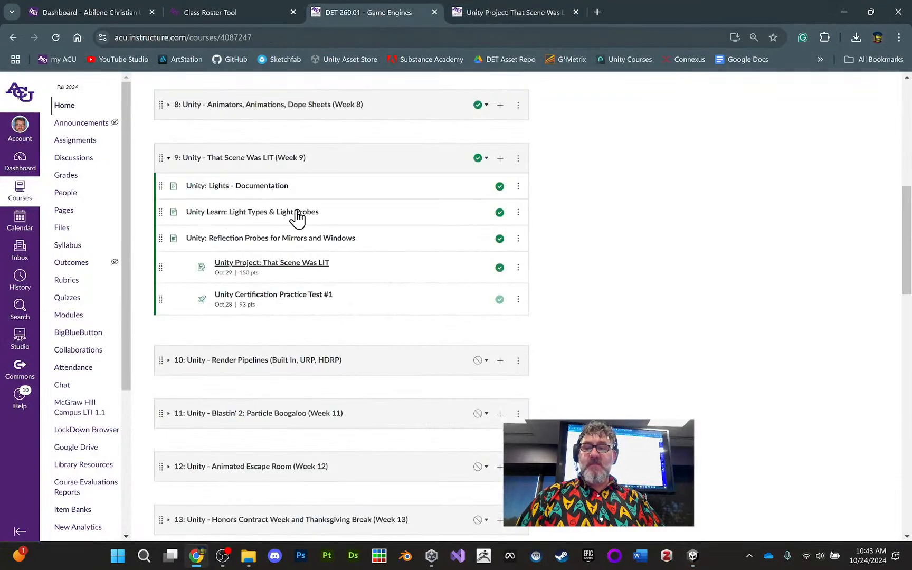
{"action": "left_click", "coordinate": [282, 241]}
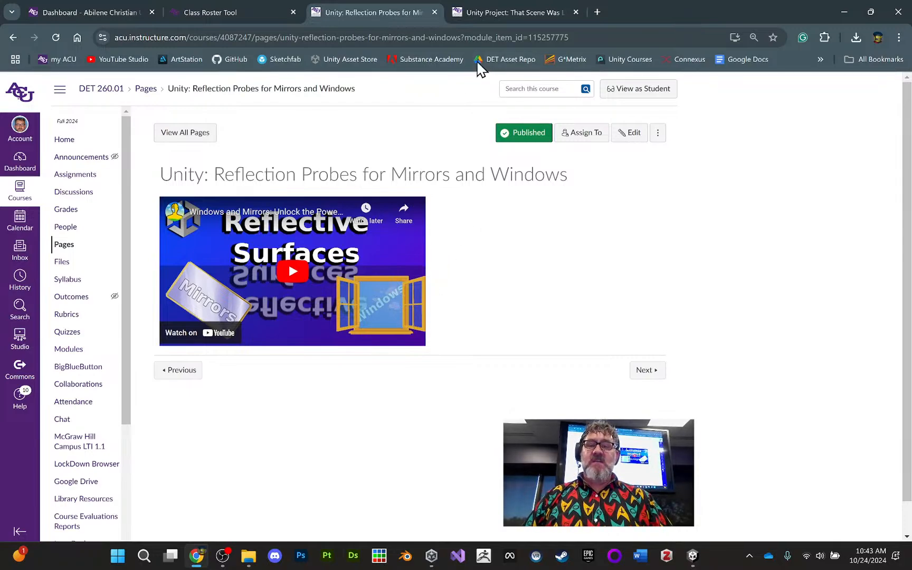
{"action": "left_click", "coordinate": [503, 15]}
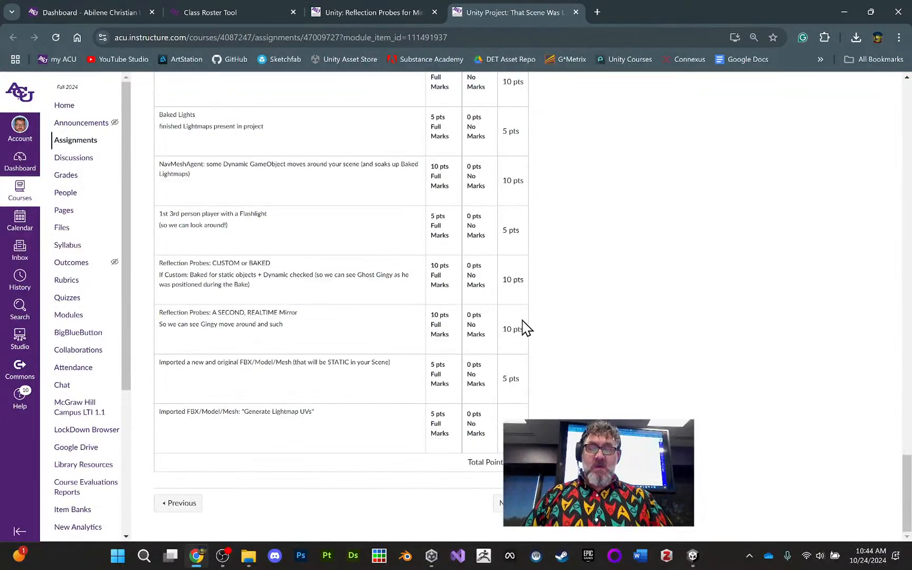
{"action": "left_click", "coordinate": [692, 555]}
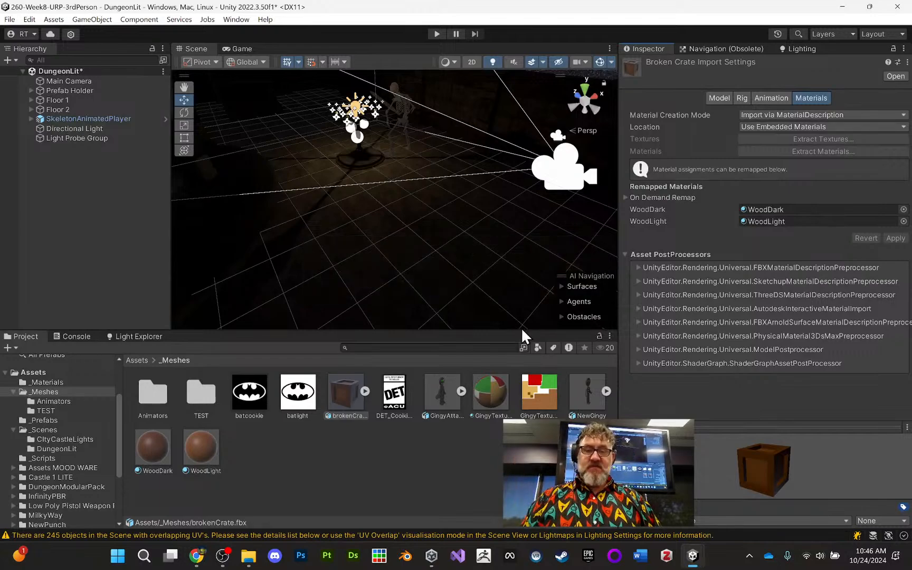
- Playtest the DungeonLit scene, moving the skeleton player near the chest, and stop the playtest
{"action": "left_click", "coordinate": [437, 35]}
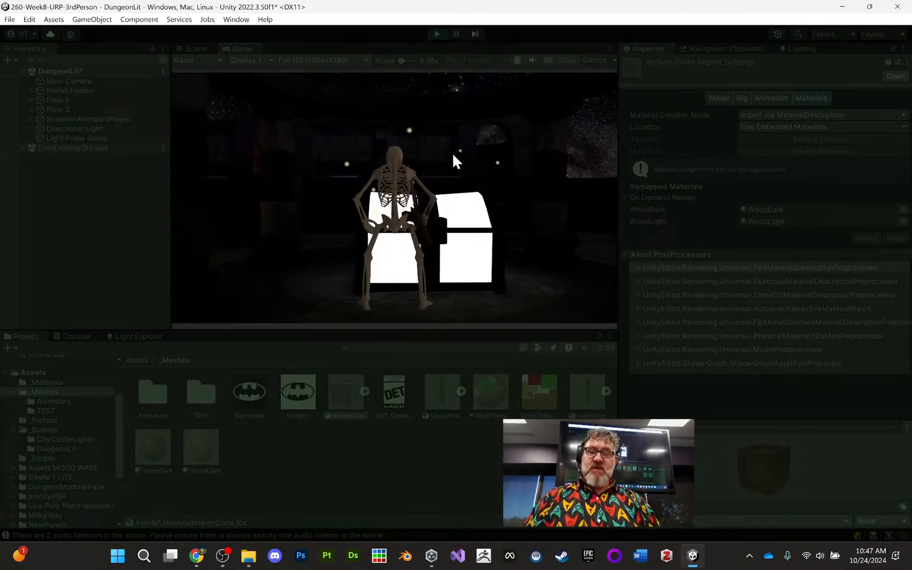
{"action": "key", "text": "a"}
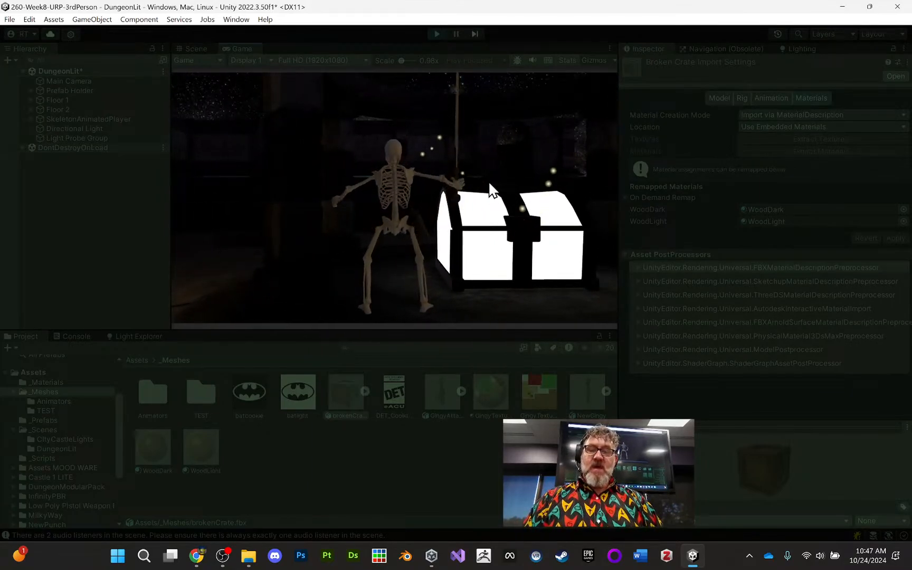
{"action": "left_click", "coordinate": [438, 34]}
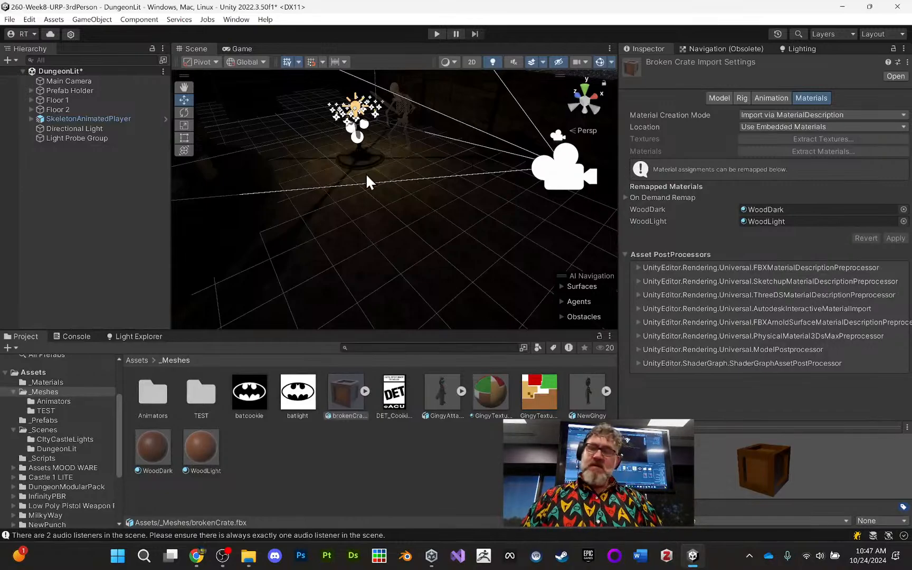
- Frame the glowing white chest in the scene and select the Chest Variation 001 object inside Chest Parent 001
{"action": "middle_click_drag", "start_coordinate": [425, 151], "coordinate": [547, 209]}
{"action": "left_click", "coordinate": [274, 268]}
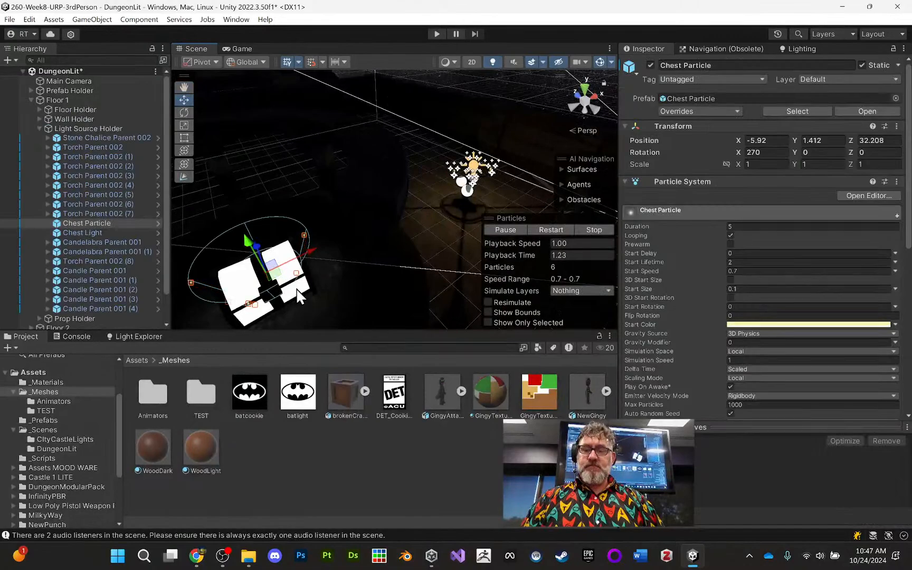
{"action": "left_click", "coordinate": [303, 280]}
{"action": "key", "text": "f"}
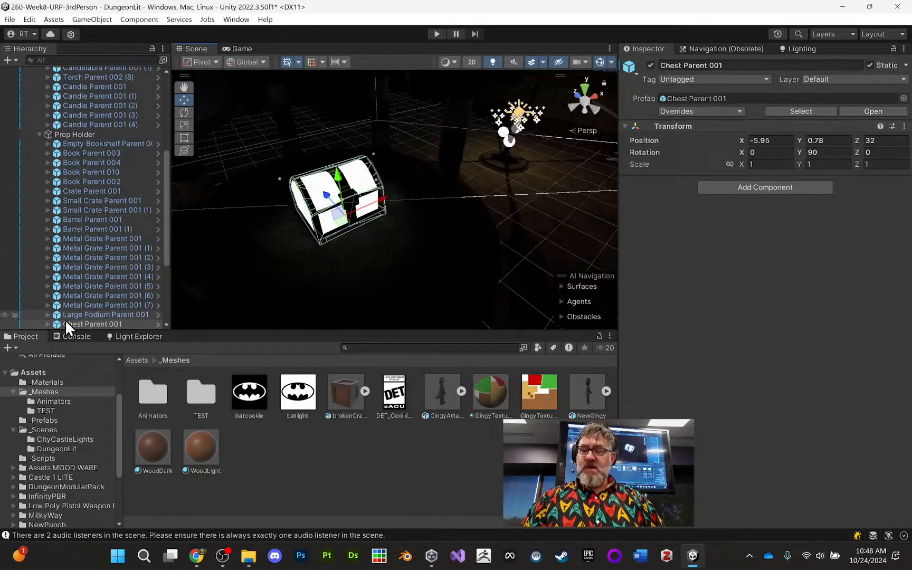
{"action": "left_click", "coordinate": [47, 324]}
{"action": "scroll", "coordinate": [91, 261], "scroll_direction": "down", "scroll_amount": 3}
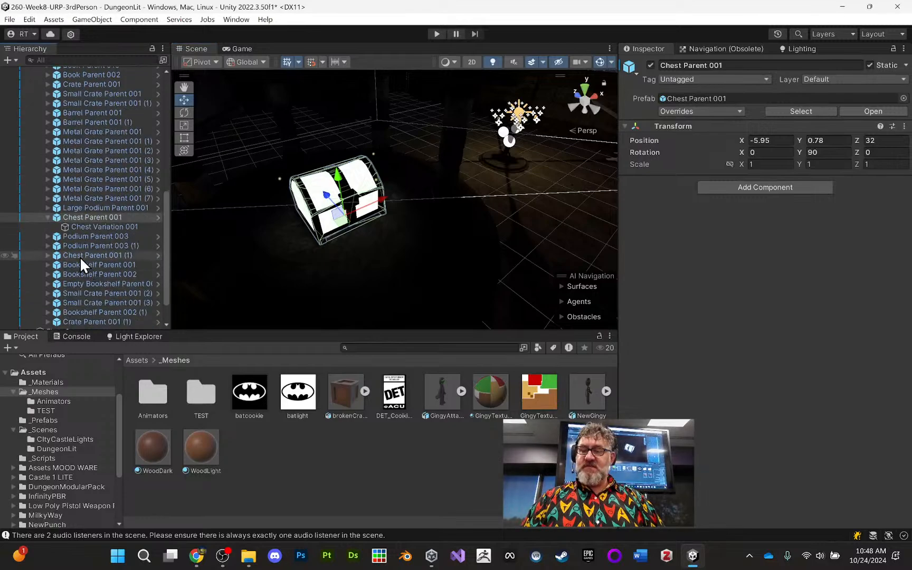
{"action": "left_click", "coordinate": [79, 227]}
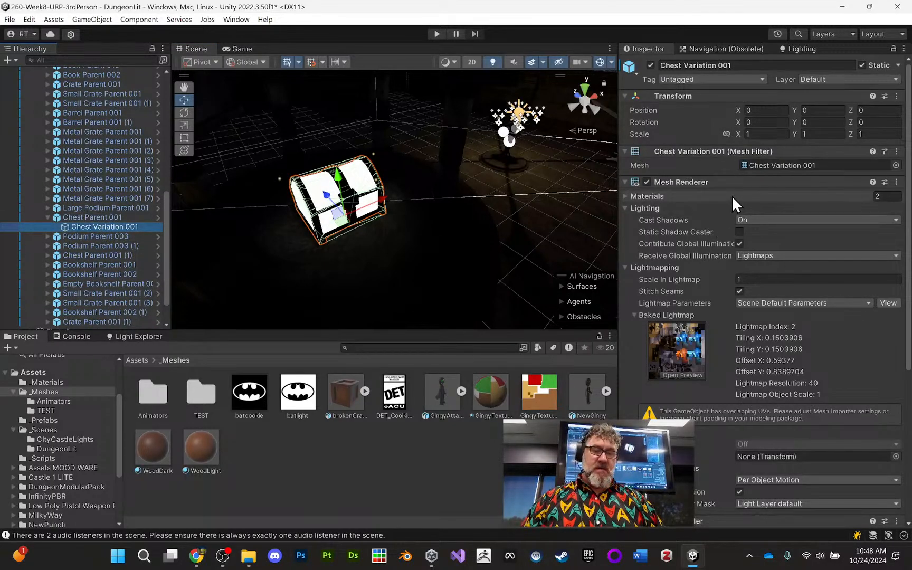
- Examine the chest's Mesh Renderer lightmapping settings and expand its Wood material to inspect the surface and emission inputs
{"action": "scroll", "coordinate": [738, 204], "scroll_direction": "down", "scroll_amount": 3}
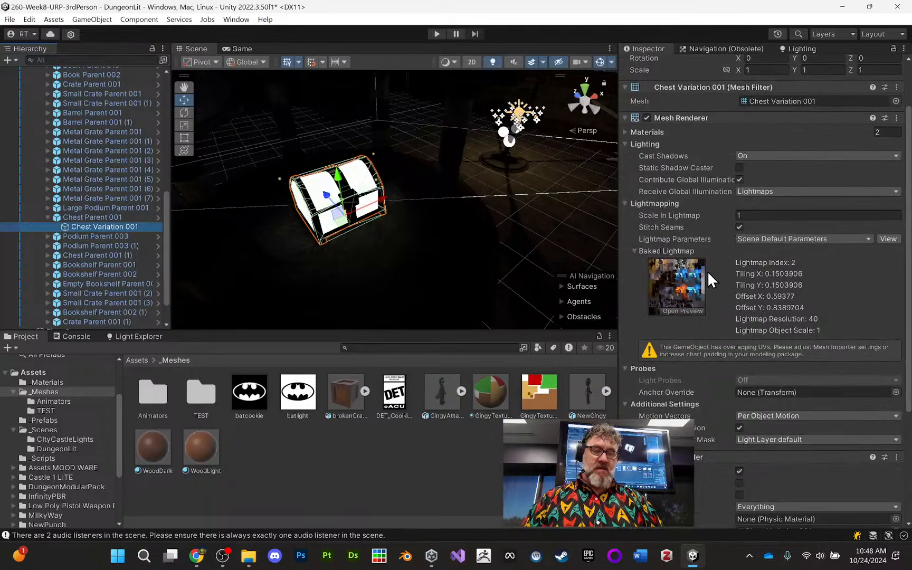
{"action": "scroll", "coordinate": [696, 231], "scroll_direction": "down", "scroll_amount": 1}
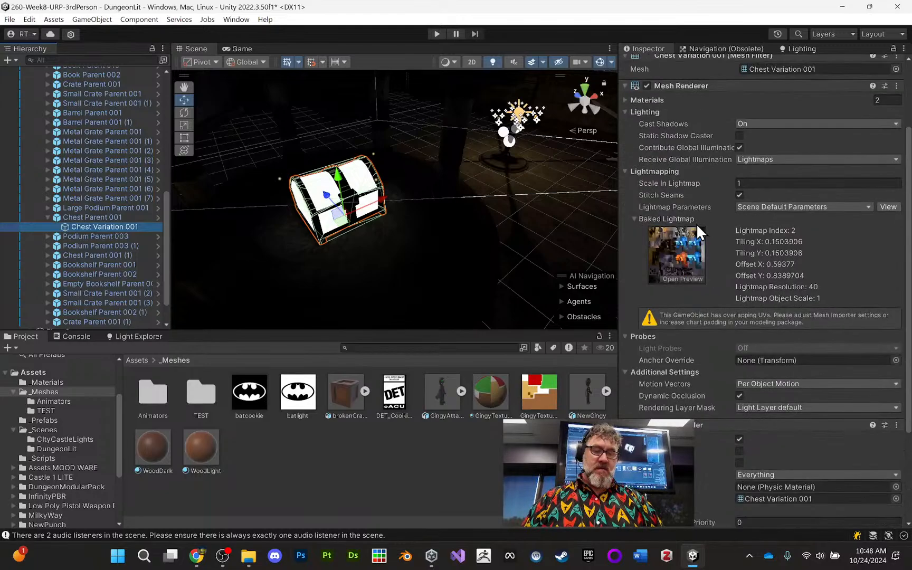
{"action": "scroll", "coordinate": [696, 223], "scroll_direction": "up", "scroll_amount": 1}
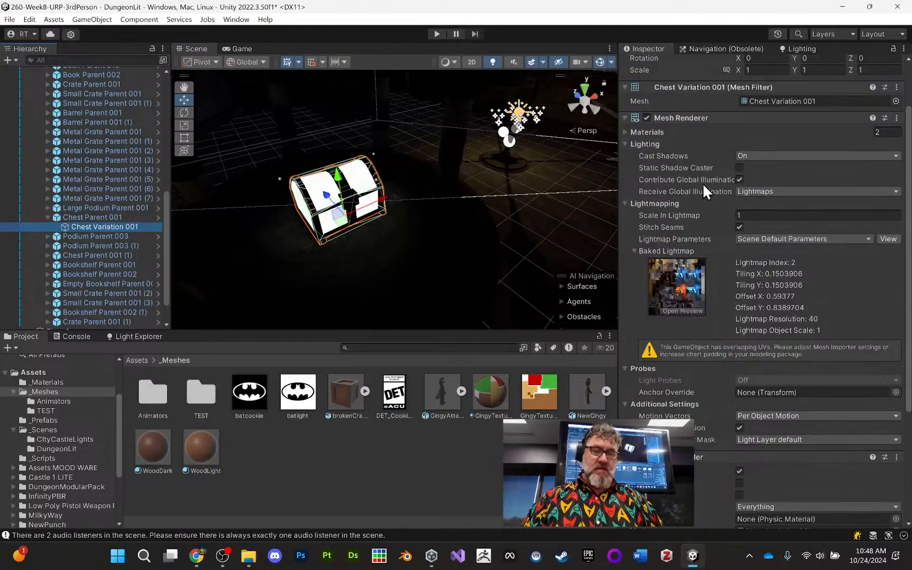
{"action": "scroll", "coordinate": [710, 190], "scroll_direction": "down", "scroll_amount": 3}
{"action": "scroll", "coordinate": [721, 199], "scroll_direction": "down", "scroll_amount": 2}
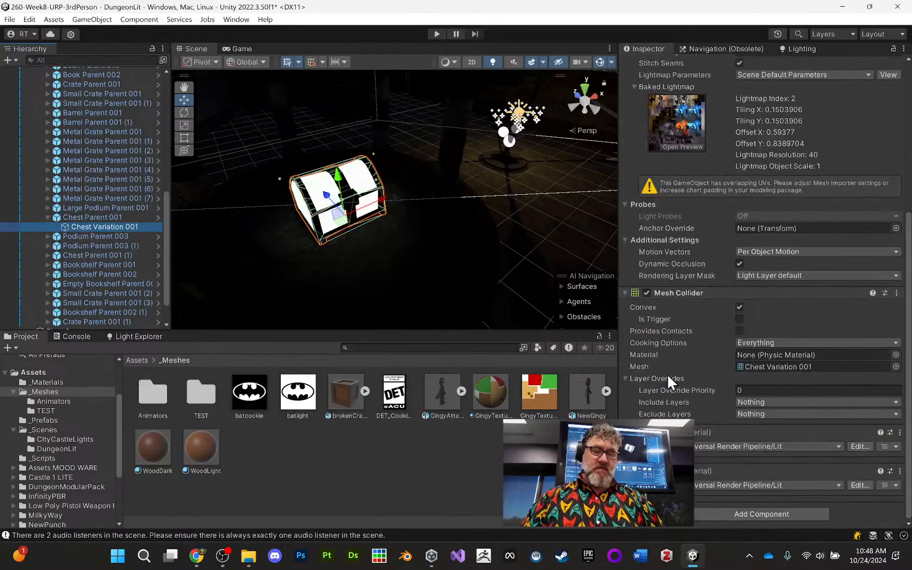
{"action": "left_click", "coordinate": [626, 488]}
{"action": "scroll", "coordinate": [694, 424], "scroll_direction": "down", "scroll_amount": 7}
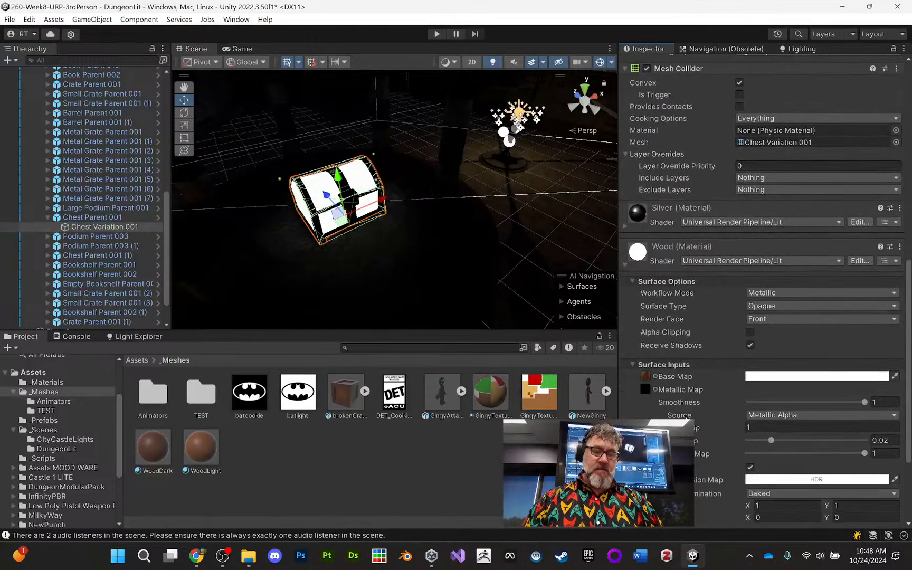
{"action": "scroll", "coordinate": [687, 417], "scroll_direction": "down", "scroll_amount": 3}
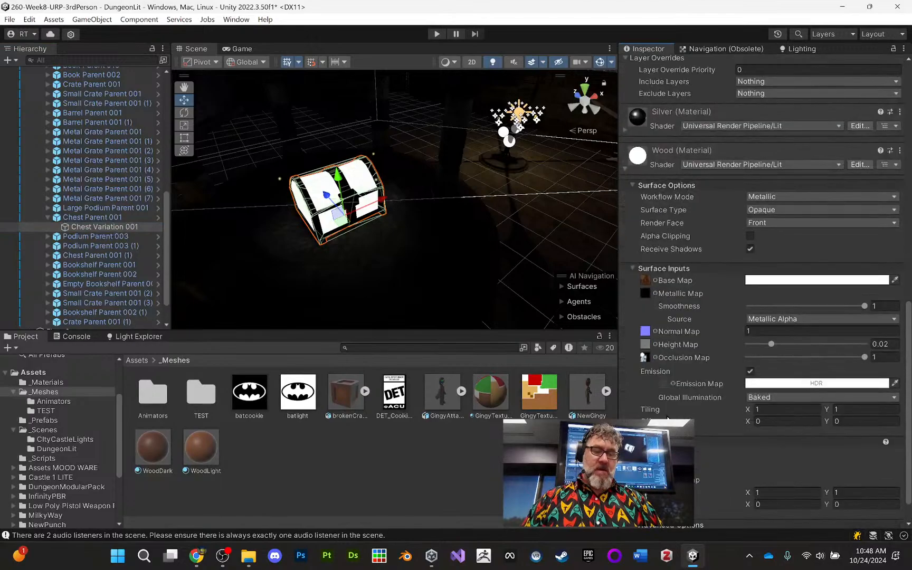
- Try Realtime for the Wood material's emission Global Illumination and restore it to Baked
{"action": "left_click", "coordinate": [747, 400]}
{"action": "left_click", "coordinate": [803, 411]}
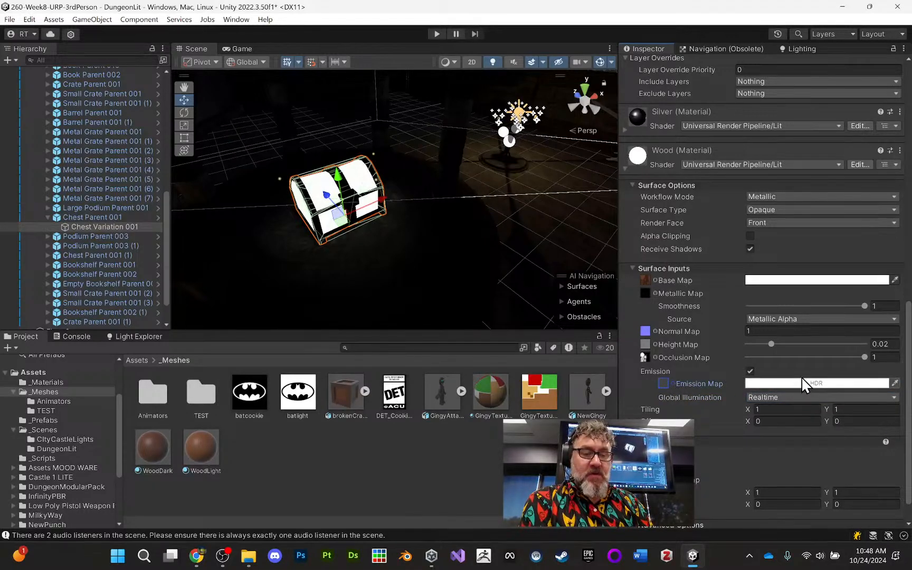
{"action": "left_click", "coordinate": [779, 397]}
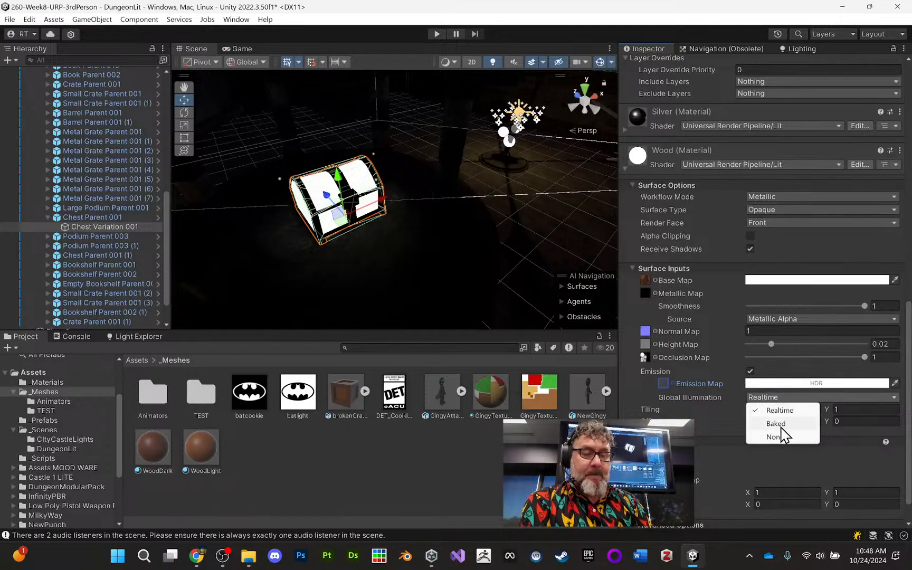
{"action": "left_click", "coordinate": [781, 425]}
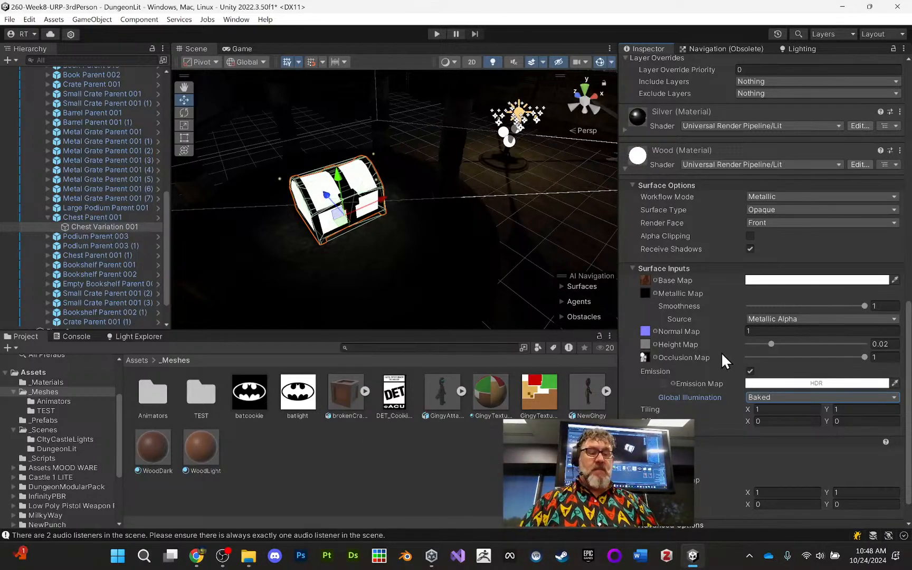
- Frame the selected chest up close and disable Emission on its Wood material, inspecting the wood surface
{"action": "scroll", "coordinate": [733, 368], "scroll_direction": "down", "scroll_amount": 1}
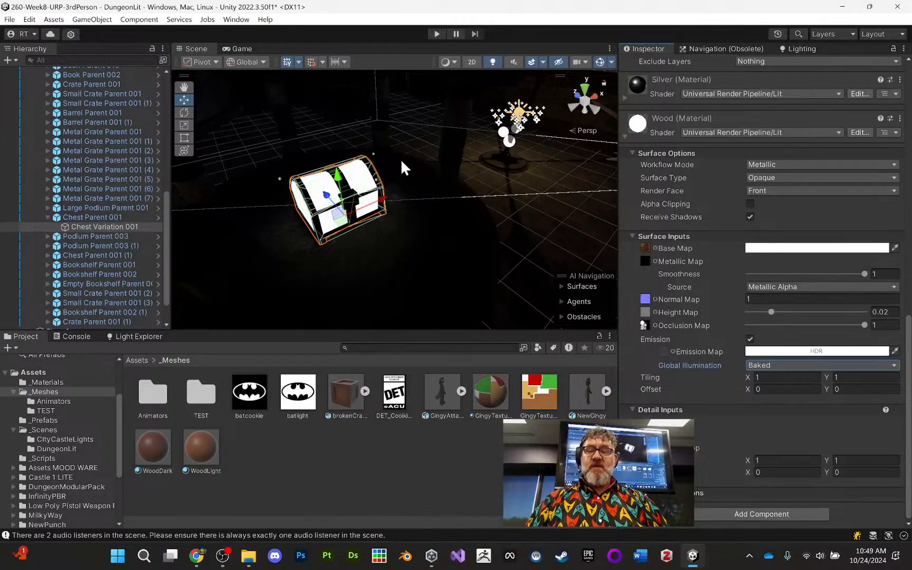
{"action": "key", "text": "f"}
{"action": "scroll", "coordinate": [408, 210], "scroll_direction": "up", "scroll_amount": 3}
{"action": "middle_click_drag", "start_coordinate": [421, 221], "coordinate": [441, 207]}
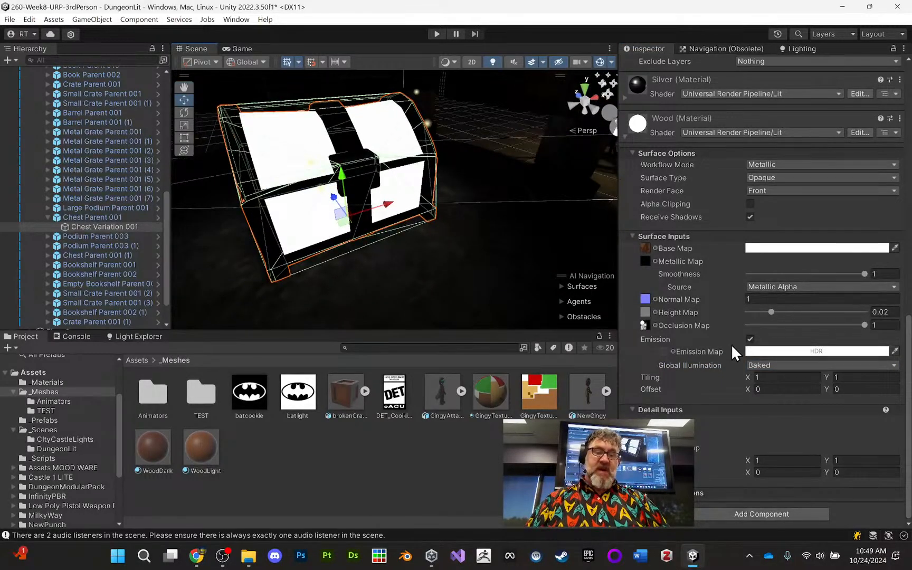
{"action": "left_click", "coordinate": [750, 339]}
{"action": "scroll", "coordinate": [468, 207], "scroll_direction": "up", "scroll_amount": 5}
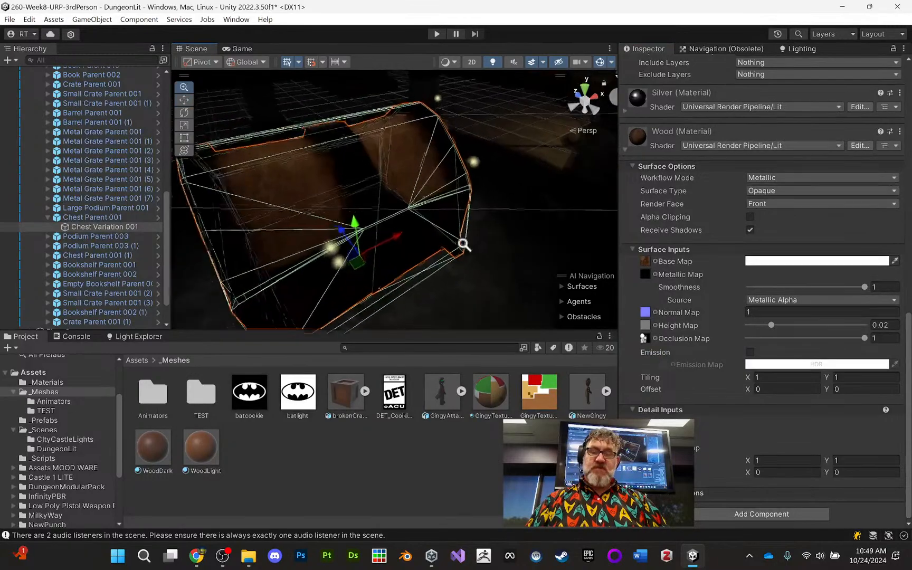
{"action": "right_click_drag", "start_coordinate": [463, 244], "coordinate": [461, 213], "text": "alt"}
{"action": "mouse_move", "coordinate": [461, 211]}
{"action": "left_mouse_down", "text": "alt"}
{"action": "mouse_move", "coordinate": [539, 180]}
{"action": "mouse_move", "coordinate": [544, 204]}
{"action": "mouse_move", "coordinate": [451, 224]}
{"action": "left_mouse_up", "text": "alt"}
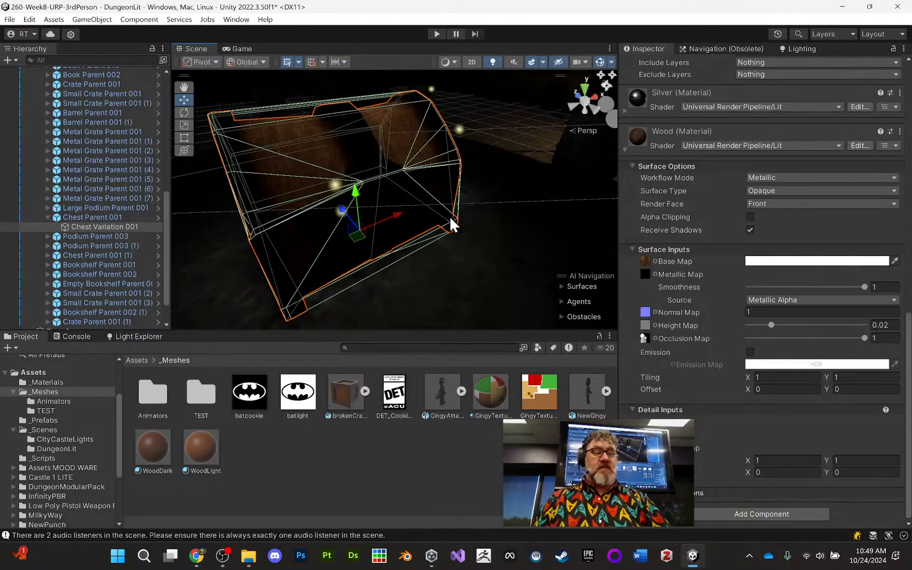
- Toggle the Wood material's Emission on and back off to compare the chest's appearance
{"action": "left_click", "coordinate": [750, 352]}
{"action": "left_click", "coordinate": [750, 352]}
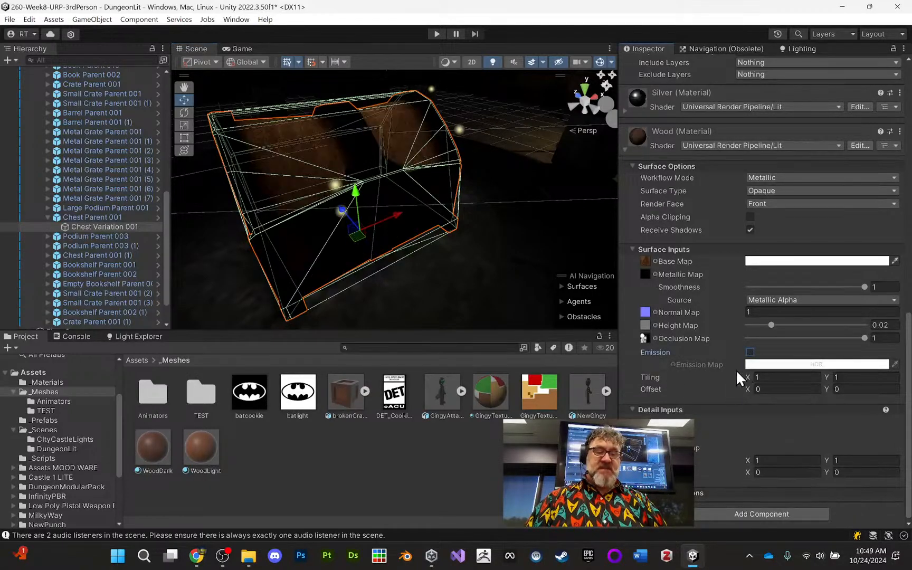
{"action": "left_click", "coordinate": [750, 352]}
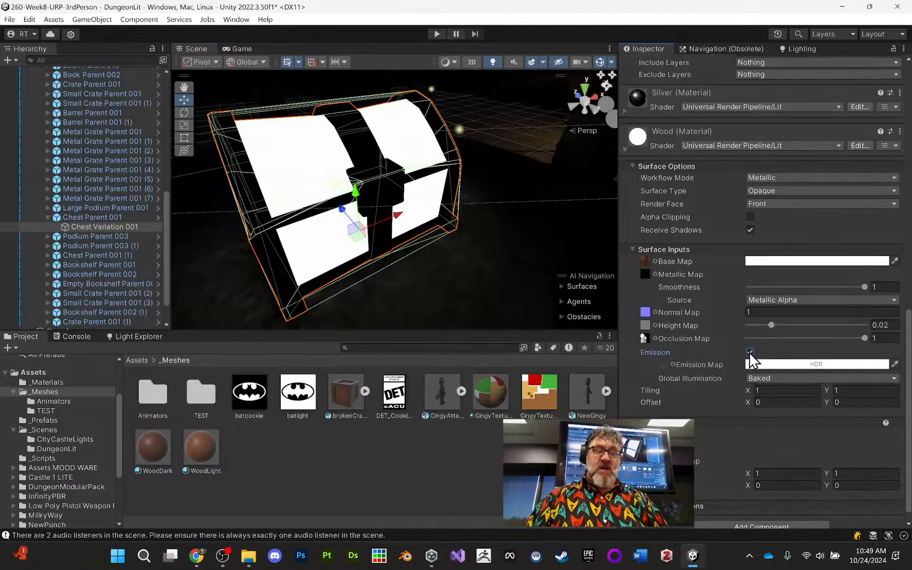
{"action": "left_click", "coordinate": [750, 352]}
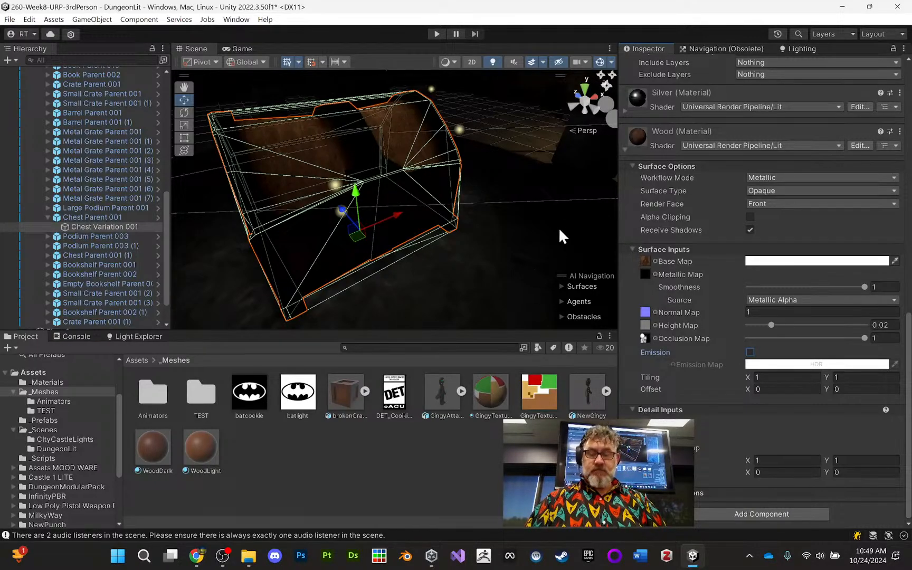
{"action": "scroll", "coordinate": [528, 241], "scroll_direction": "down", "scroll_amount": 4}
{"action": "scroll", "coordinate": [496, 258], "scroll_direction": "up", "scroll_amount": 3}
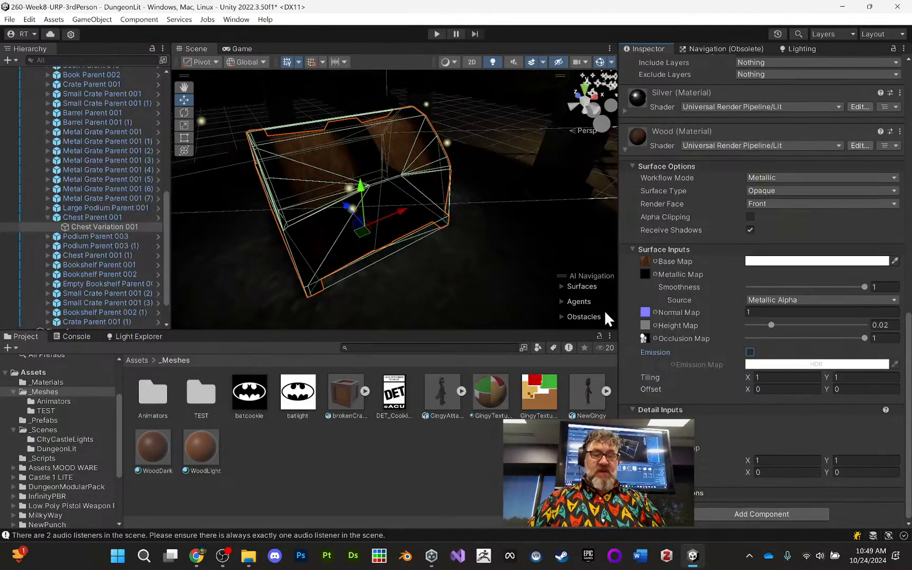
- Playtest the DungeonLit scene, moving the skeleton player up to the chest and jumping in front of it
{"action": "left_click", "coordinate": [438, 34]}
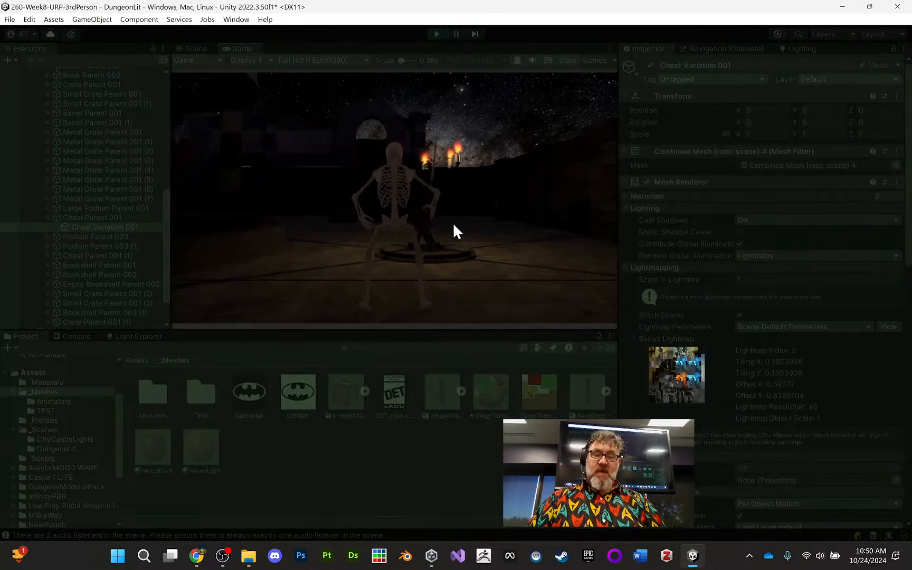
{"action": "key", "text": "a"}
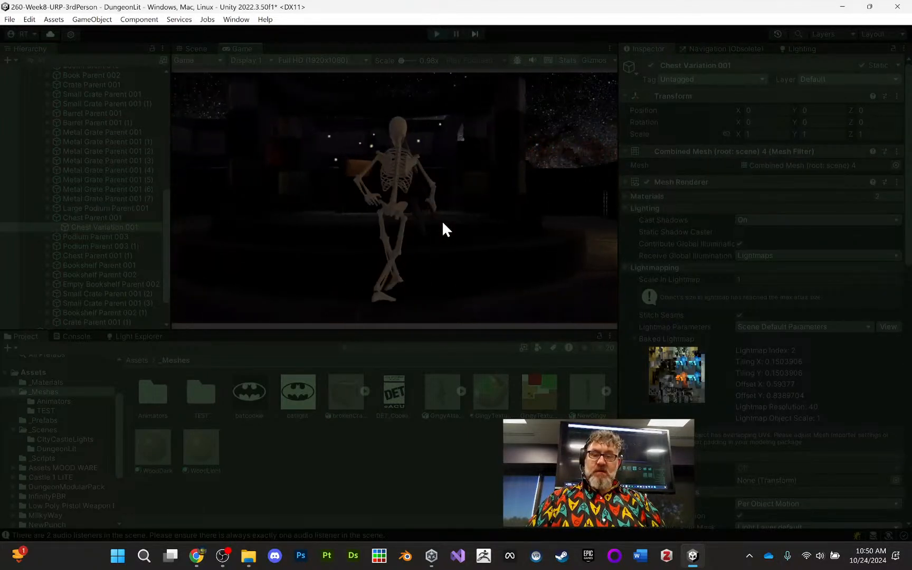
{"action": "key", "text": "w"}
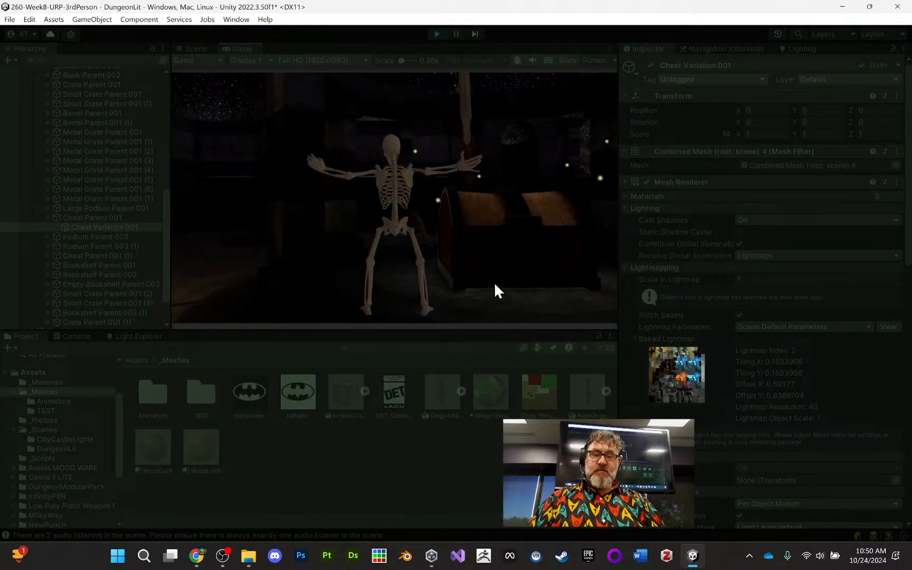
{"action": "key", "text": "d"}
{"action": "key", "text": "w"}
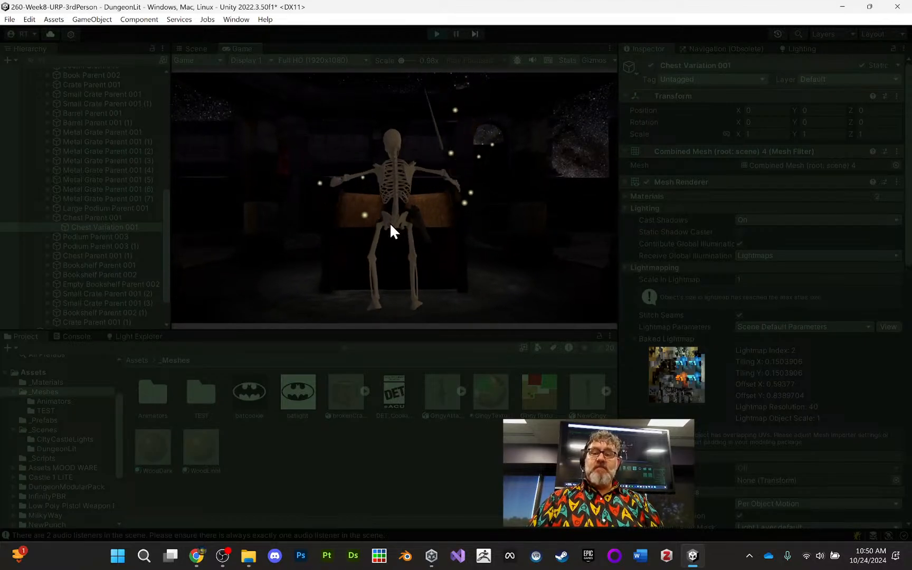
{"action": "key", "text": "space"}
{"action": "key", "text": "space"}
{"action": "key", "text": "space"}
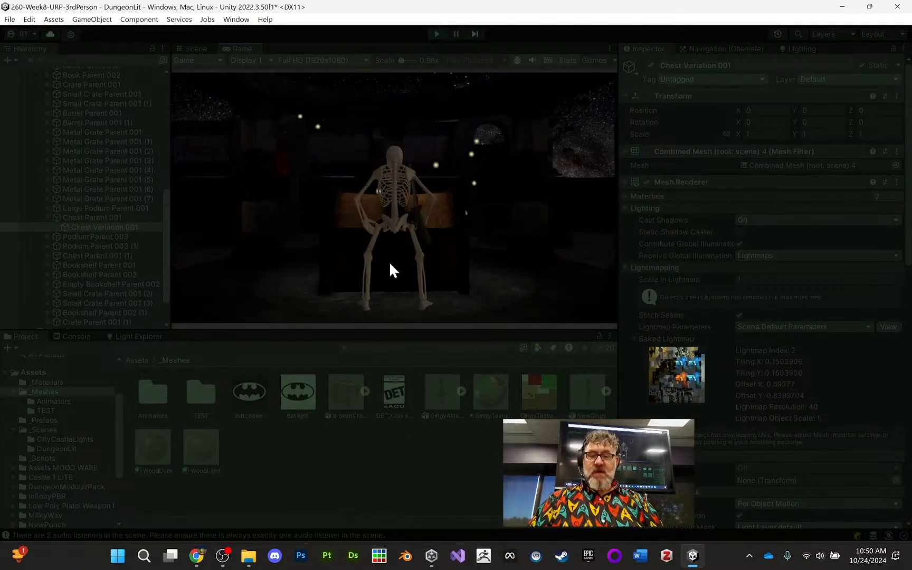
- Move the skeleton player away from the chest and behind the metal grates to view the lighting, and stop the playtest
{"action": "key", "text": "a"}
{"action": "key", "text": "d"}
{"action": "key", "text": "w"}
{"action": "key", "text": "s"}
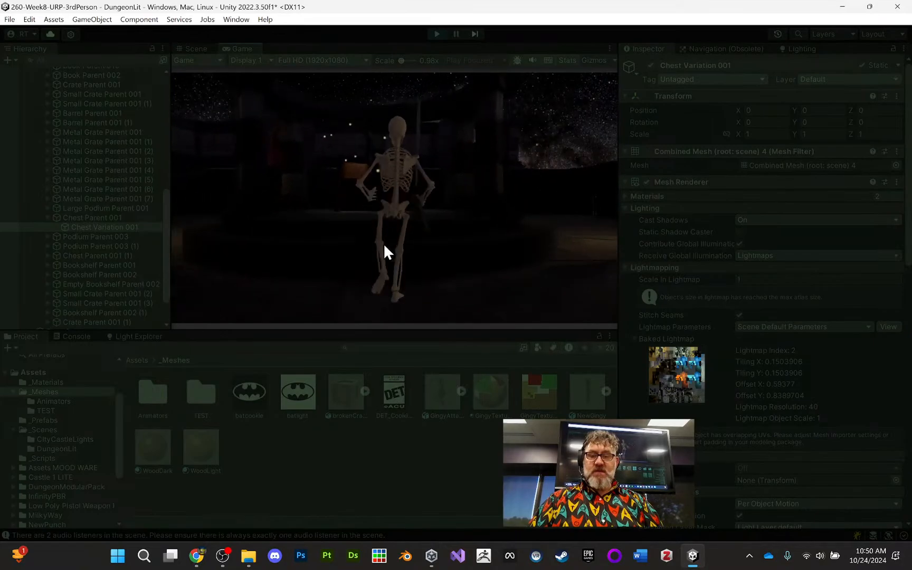
{"action": "key", "text": "a"}
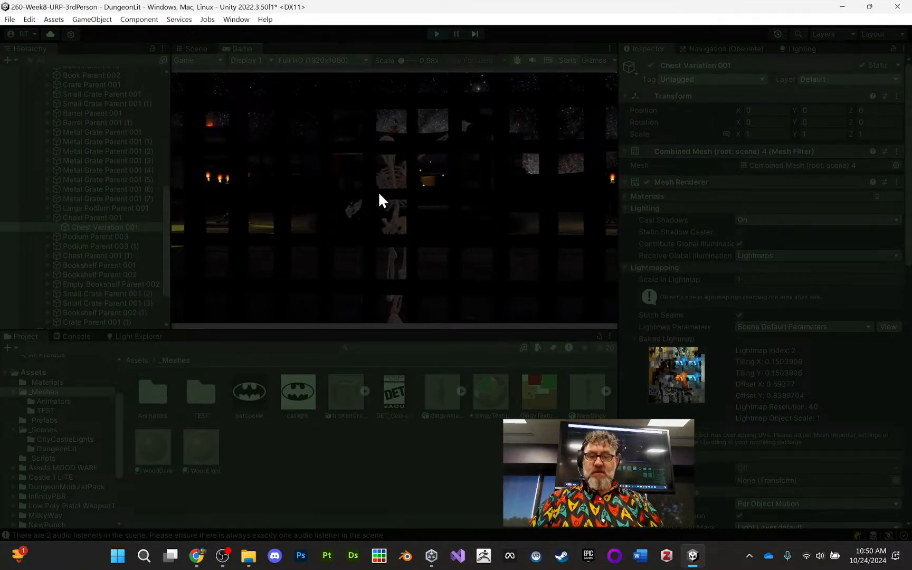
{"action": "key", "text": "a"}
{"action": "key", "text": "a"}
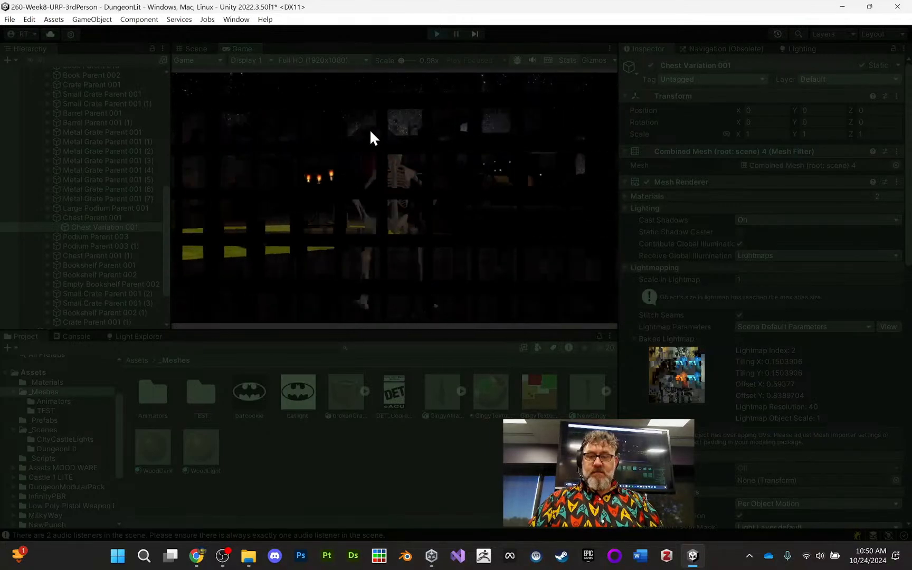
{"action": "key", "text": "a"}
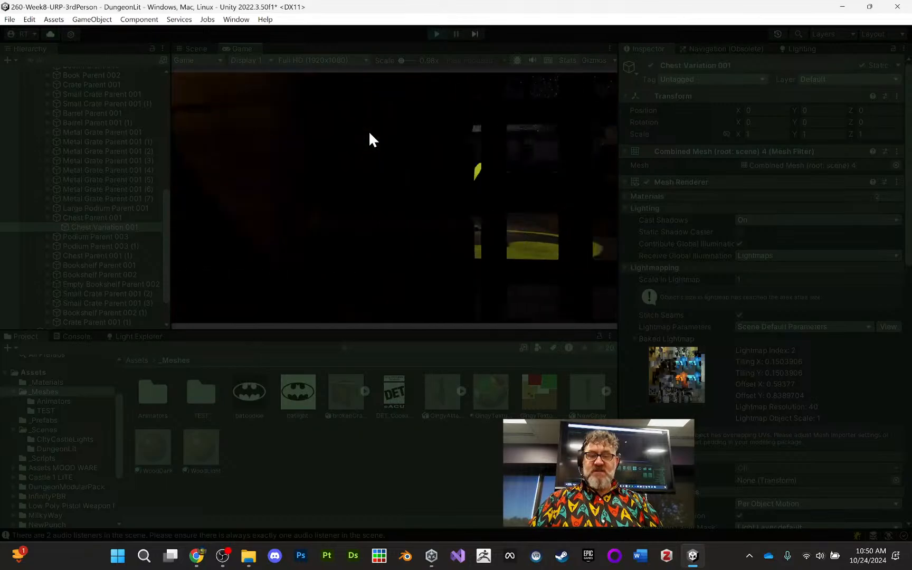
{"action": "left_click", "coordinate": [437, 34]}
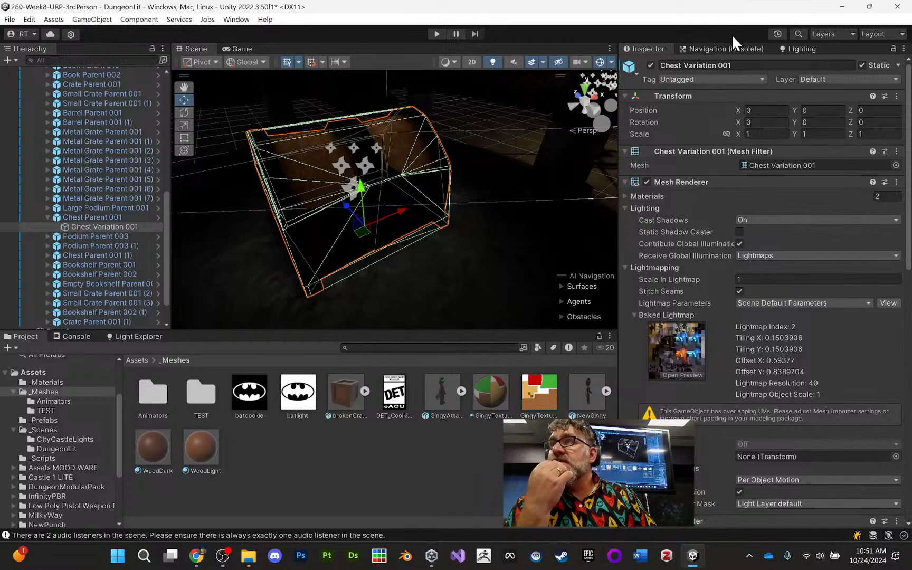
- Switch to Chrome to view the assignment rubric, and bring up the OBS streaming controls
{"action": "left_click", "coordinate": [198, 561]}
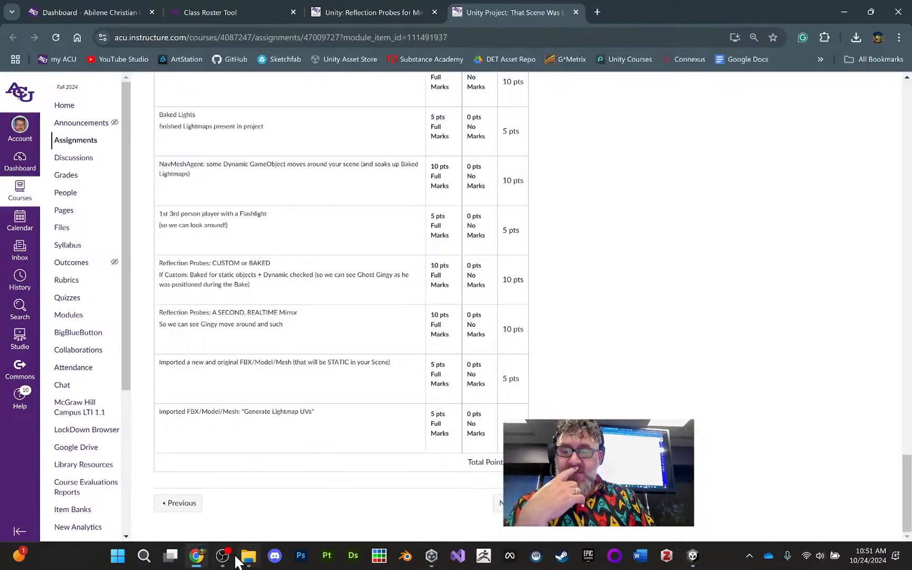
{"action": "left_click", "coordinate": [224, 558]}
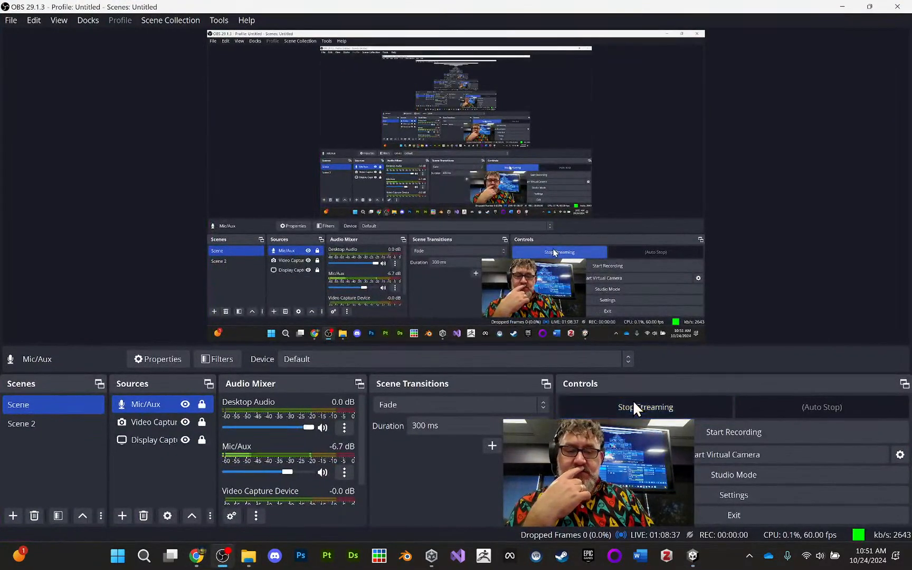